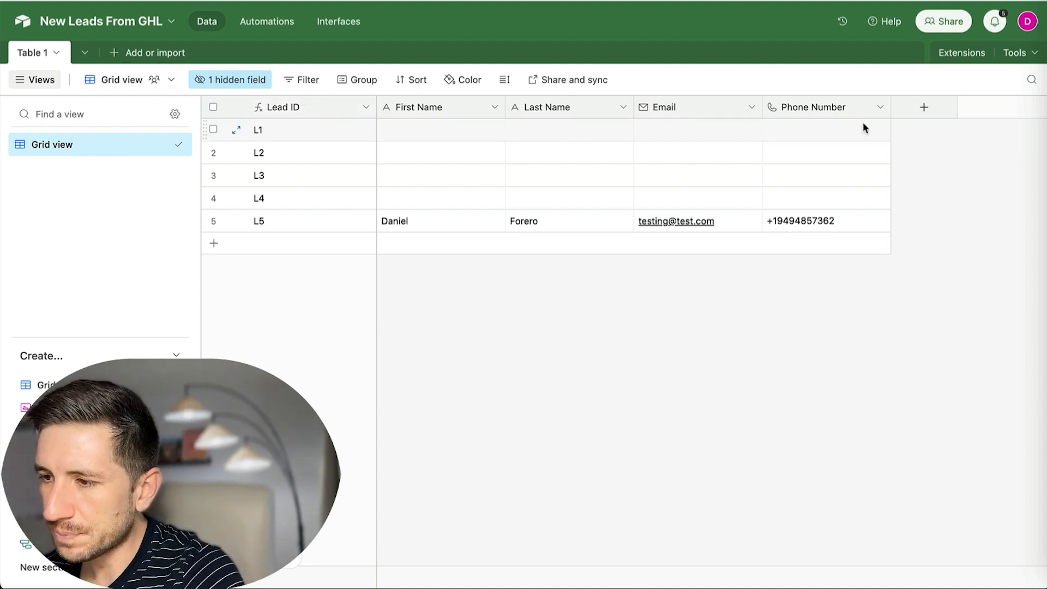
Add a date field named Lead In to the New Leads From GHL table.
click(924, 109)
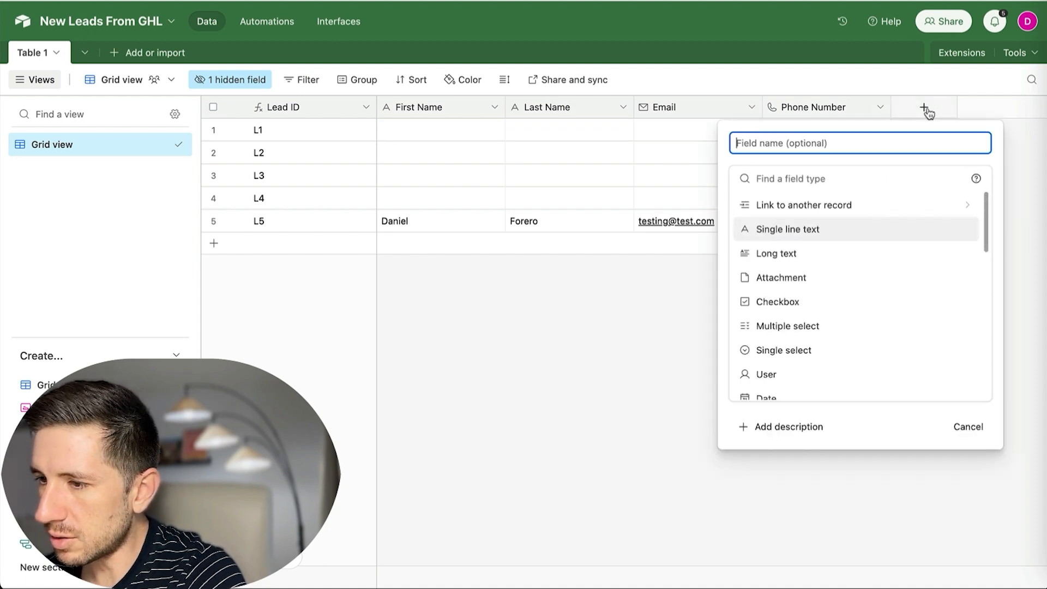
scroll(839, 251, down, 2)
scroll(825, 239, down, 1)
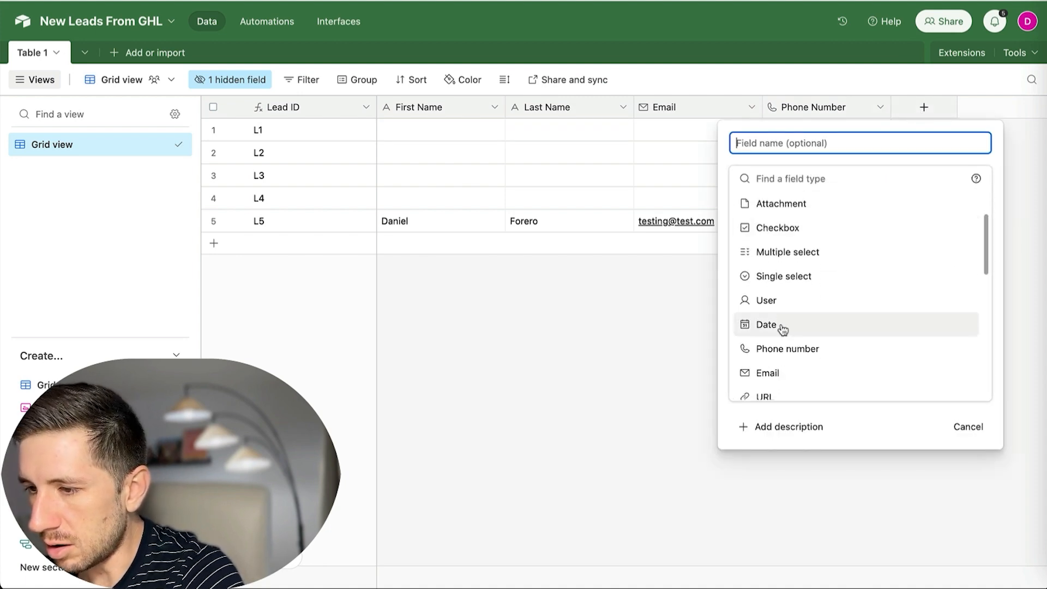
click(780, 330)
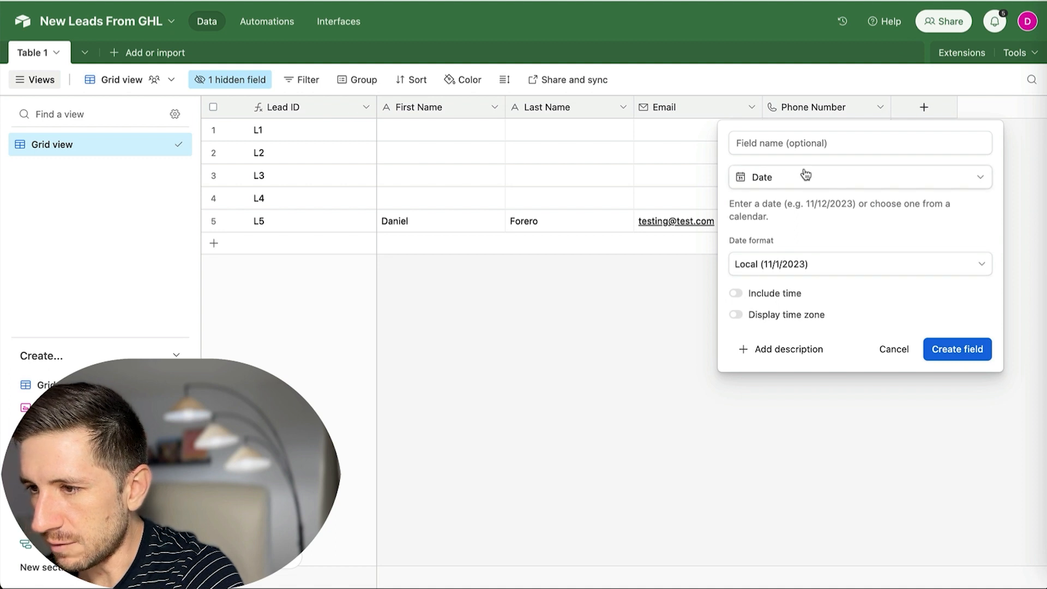
click(828, 143)
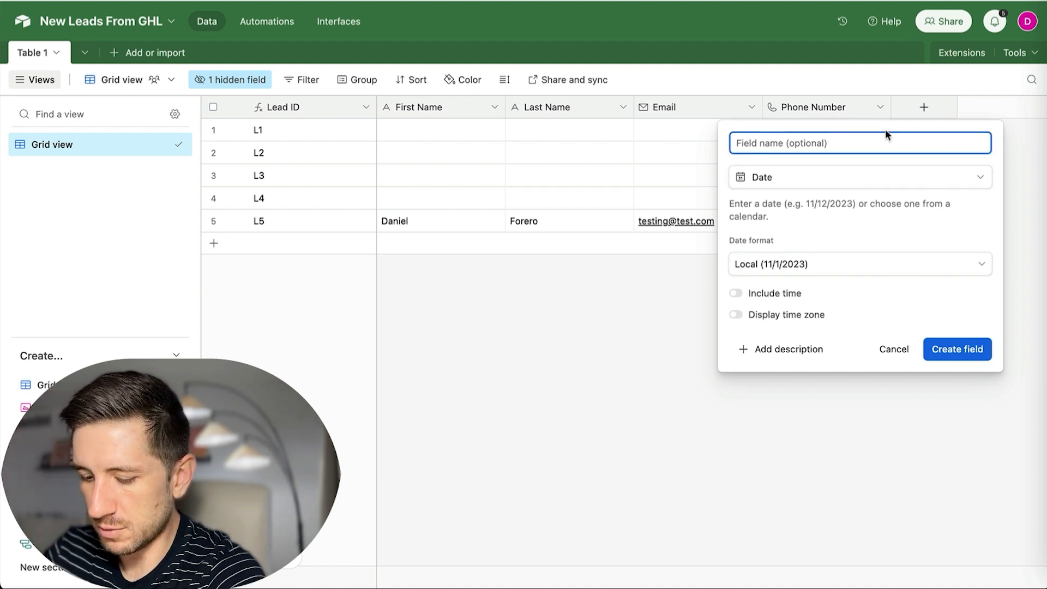
text(Lead In)
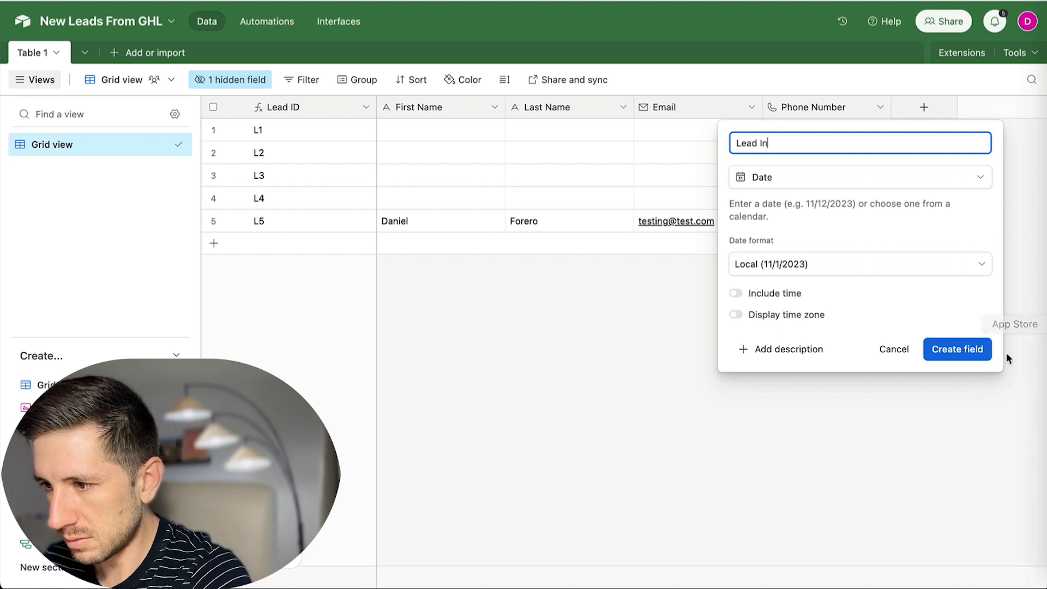
click(967, 349)
Add an Appointment Booked date field after Lead In.
scroll(894, 123, right, 3)
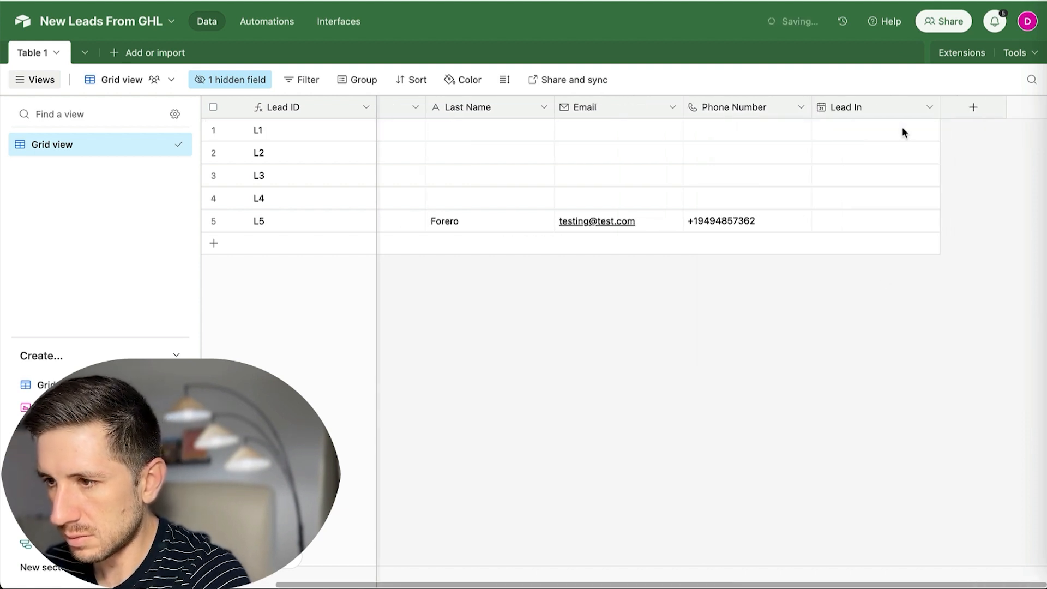
click(959, 109)
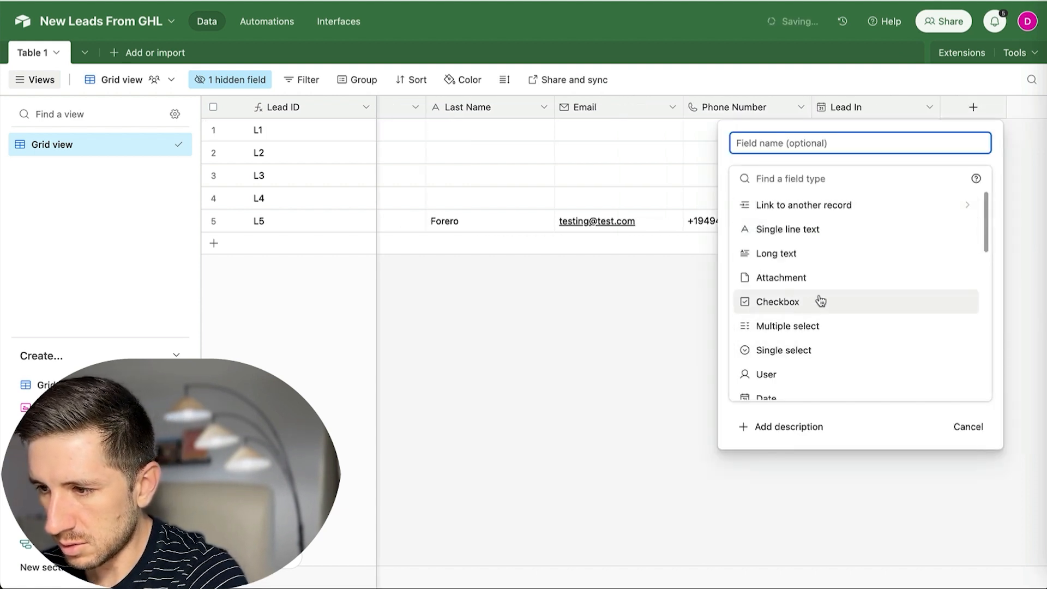
scroll(818, 305, down, 2)
click(840, 353)
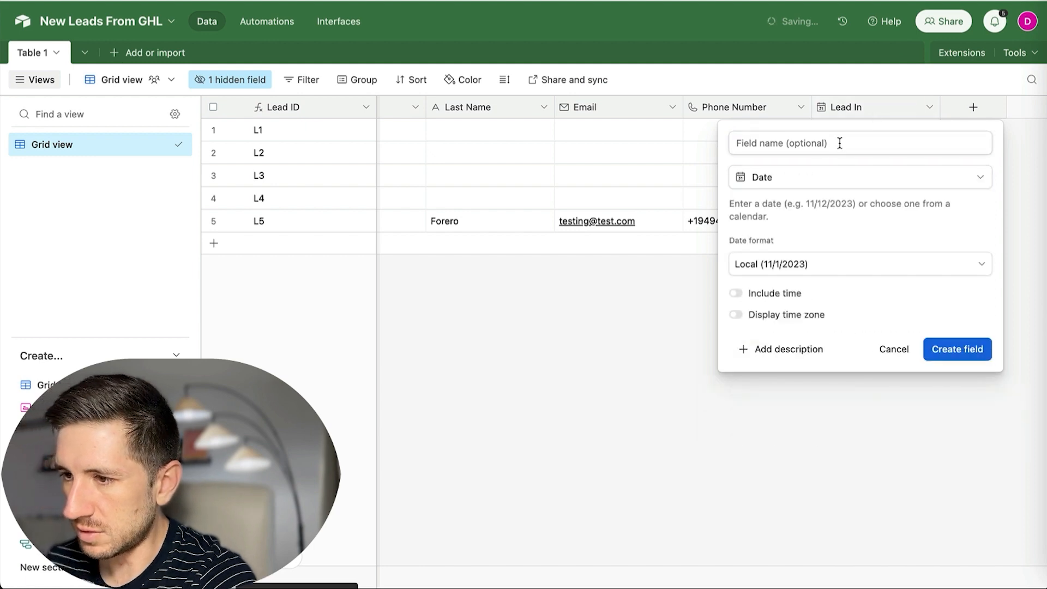
click(840, 143)
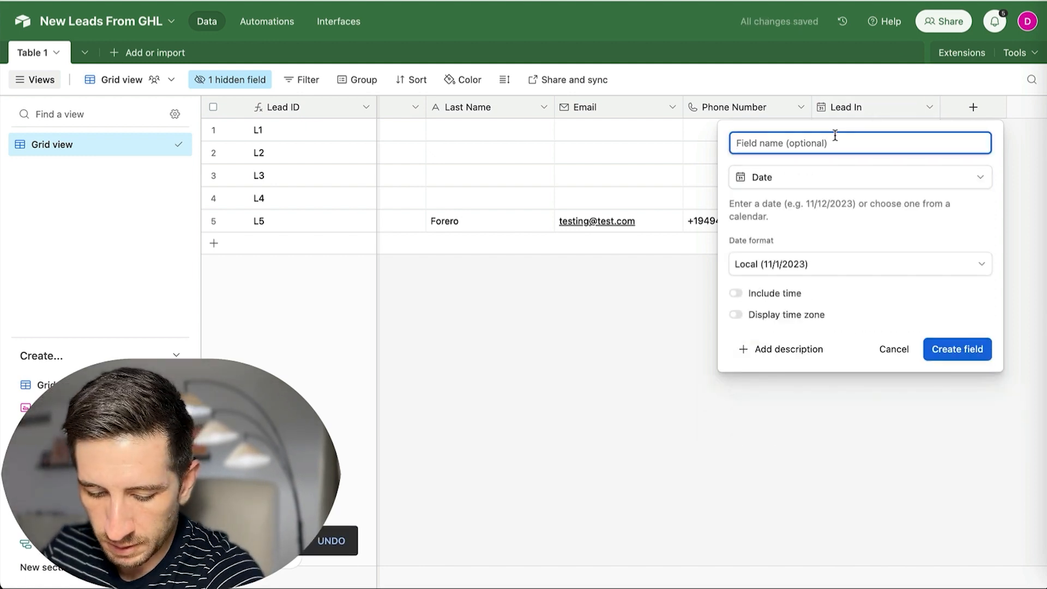
text(Appoin)
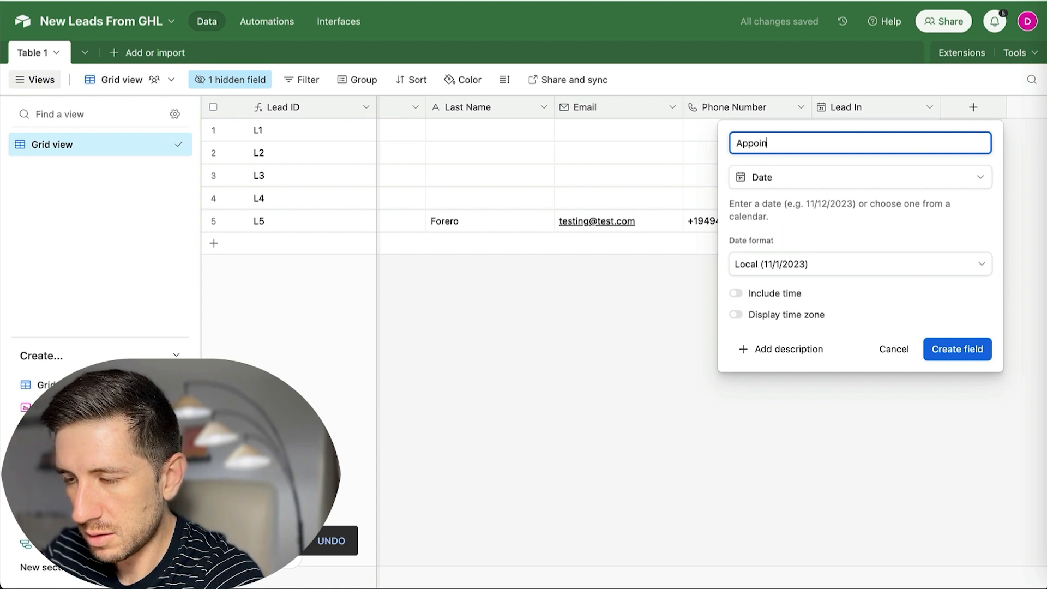
text(tment Booked)
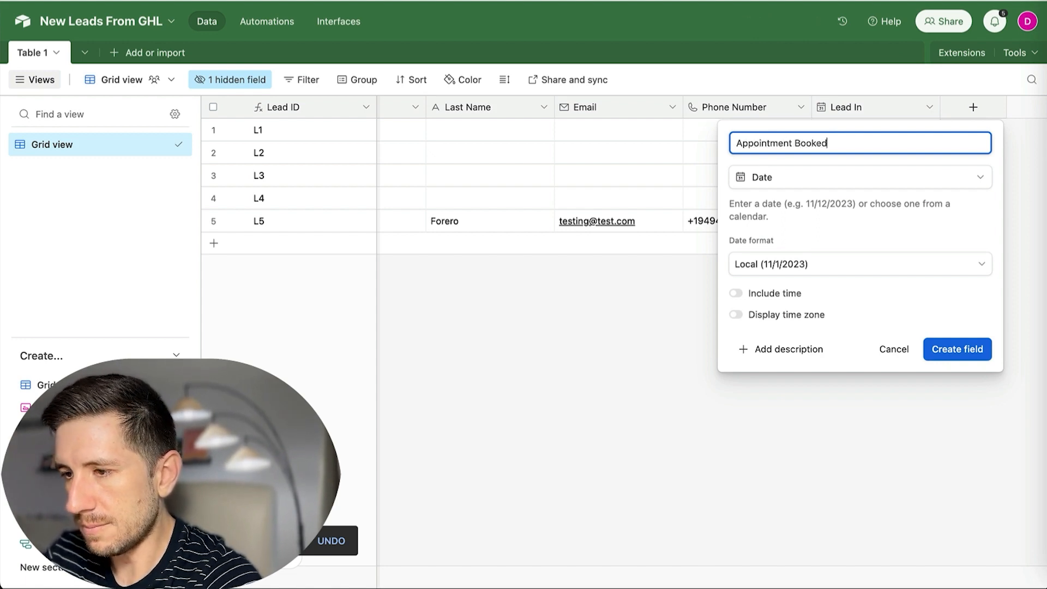
click(957, 350)
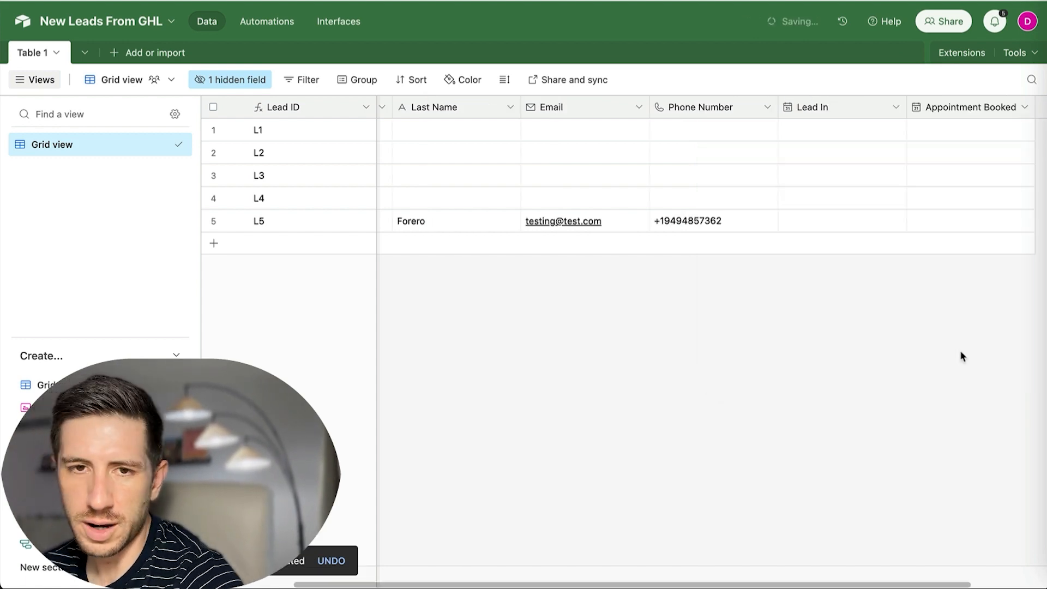
scroll(777, 170, right, 3)
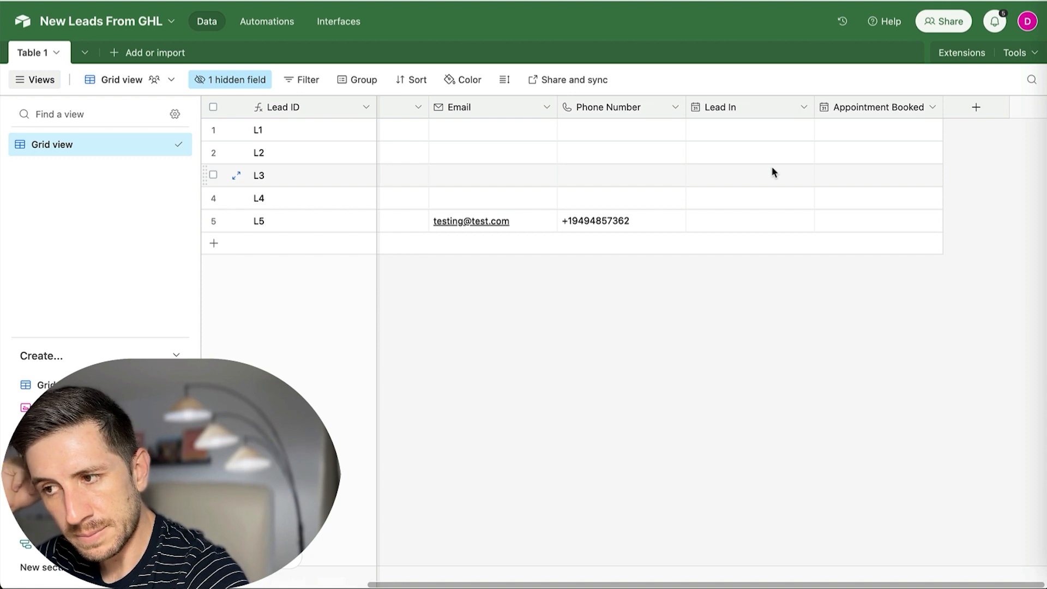
Add a No-Show date field after Appointment Booked.
click(977, 109)
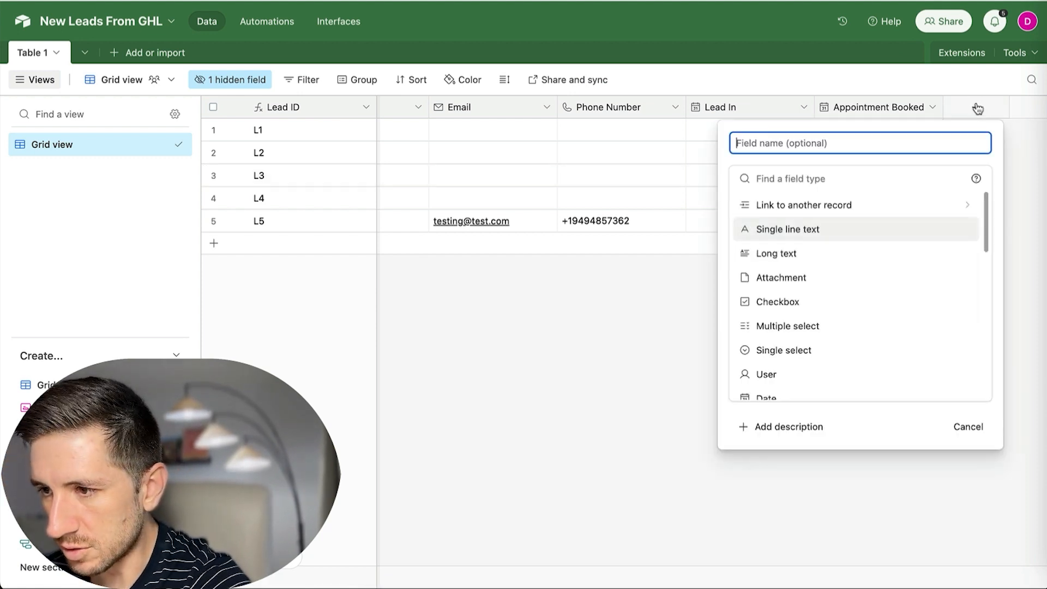
scroll(788, 344, down, 2)
click(774, 341)
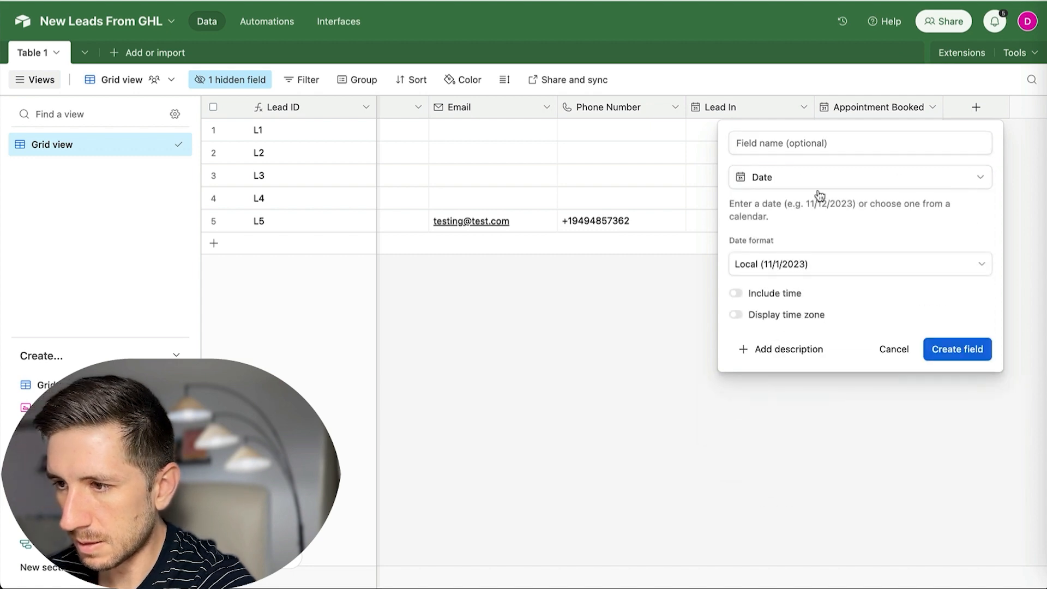
click(819, 141)
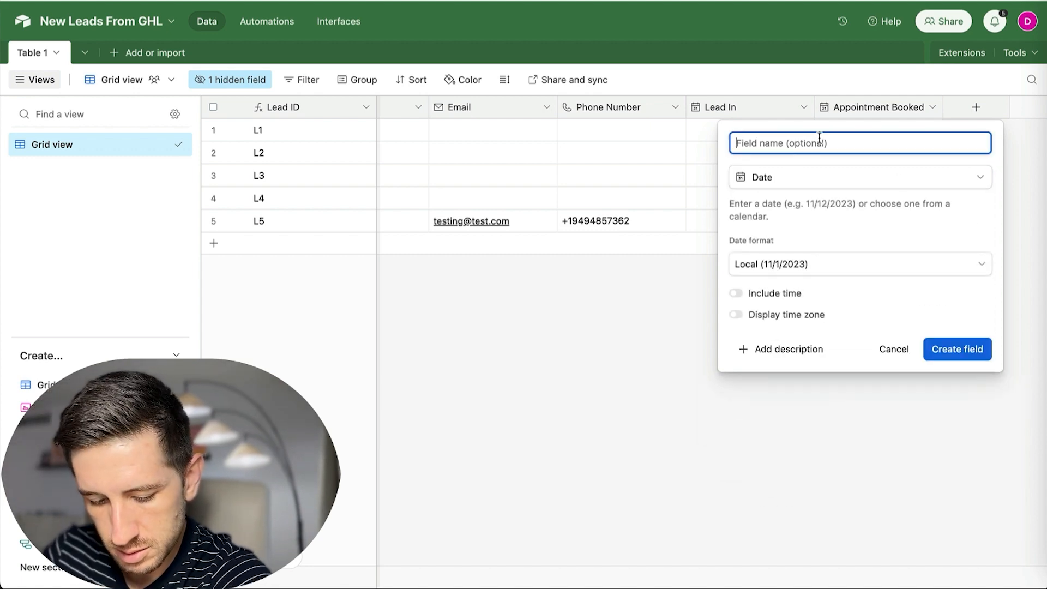
text(No-S)
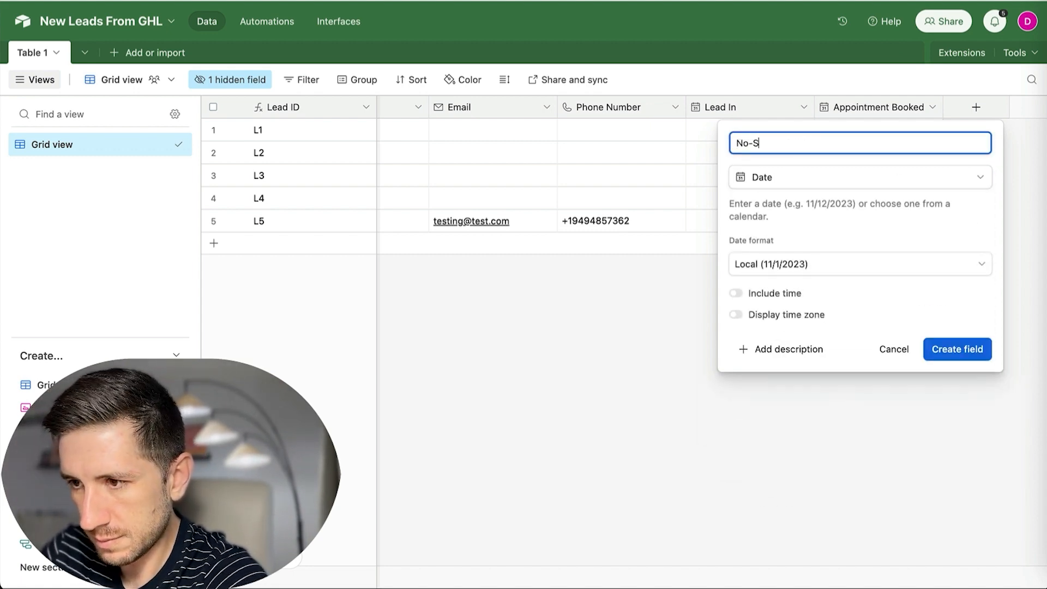
text(how)
click(957, 348)
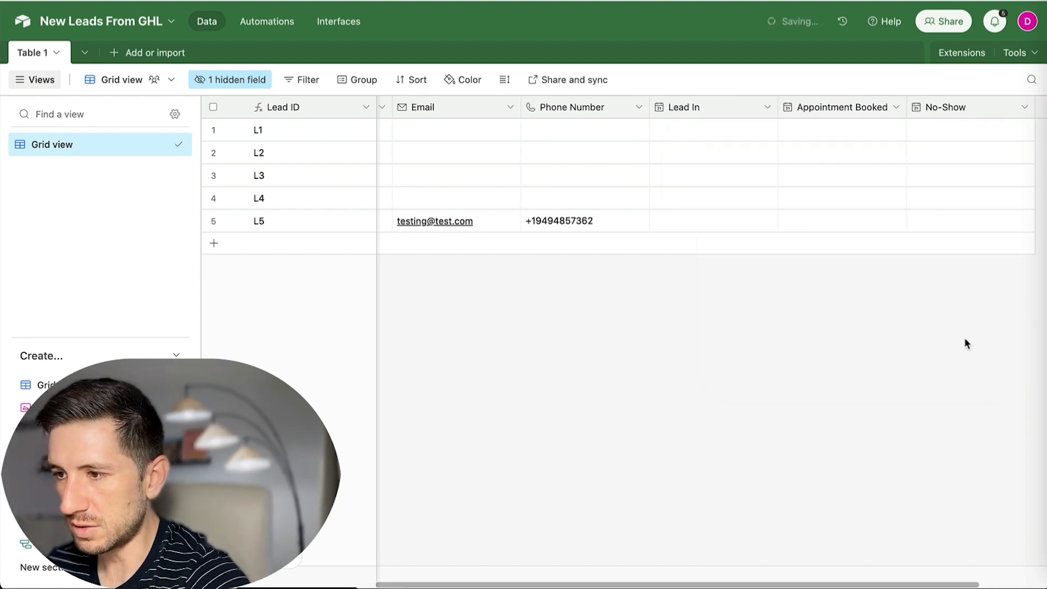
Add a Sat date field after No-Show.
click(962, 108)
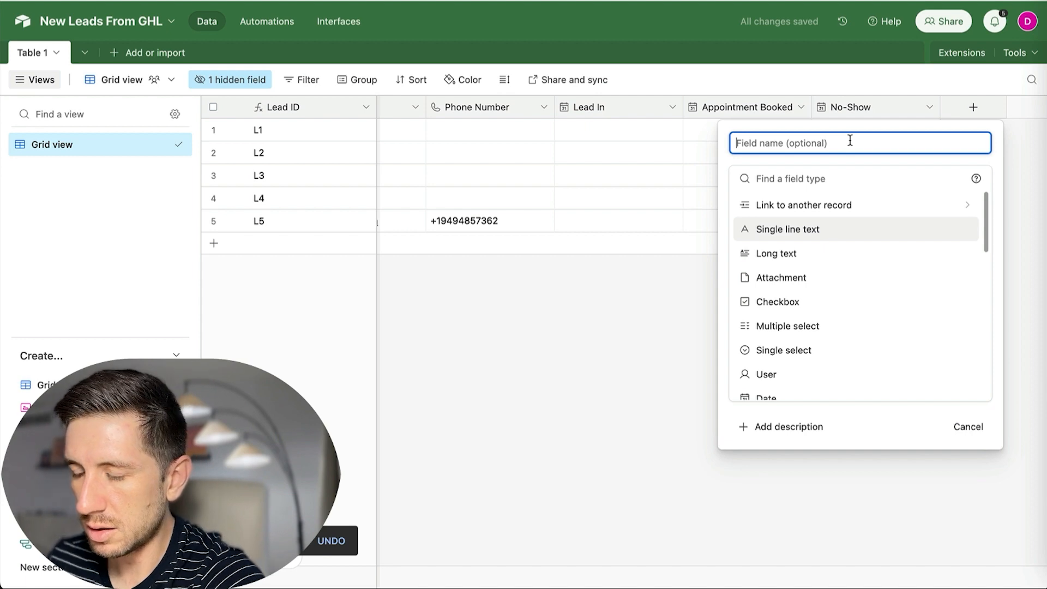
scroll(799, 256, down, 3)
click(792, 327)
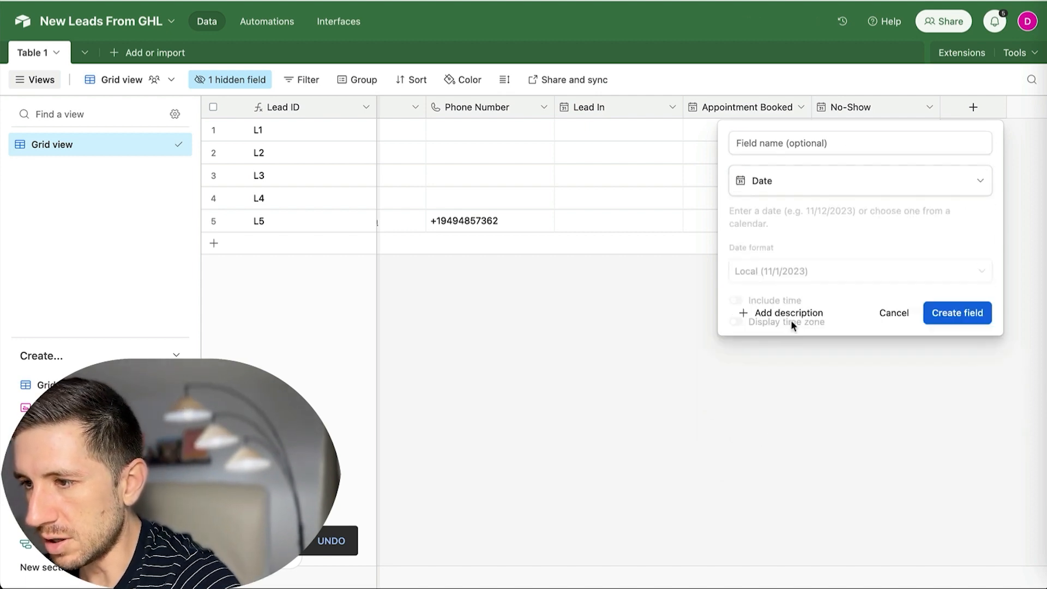
click(821, 143)
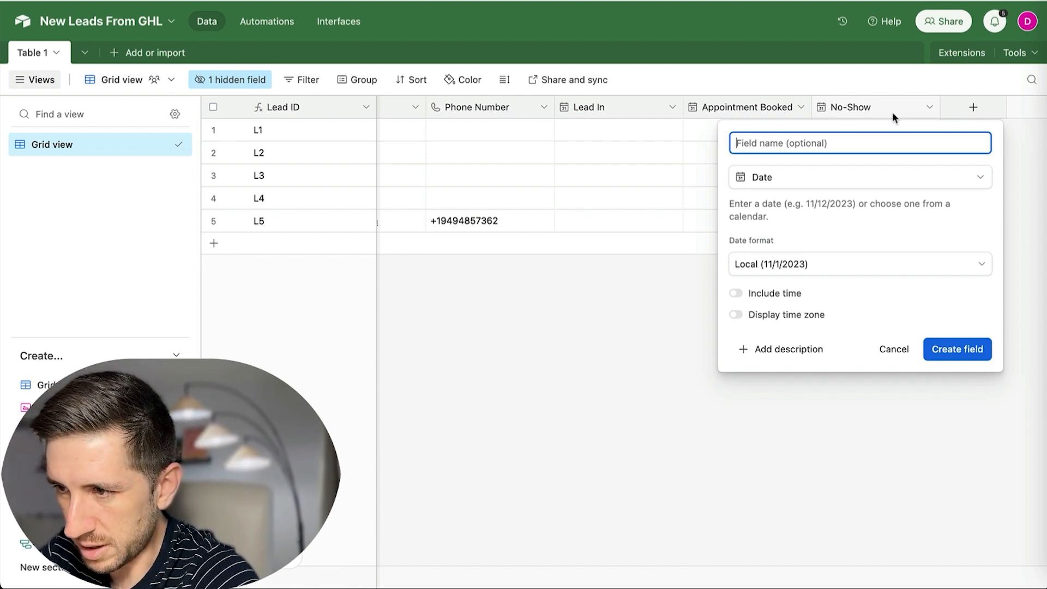
text(Sat)
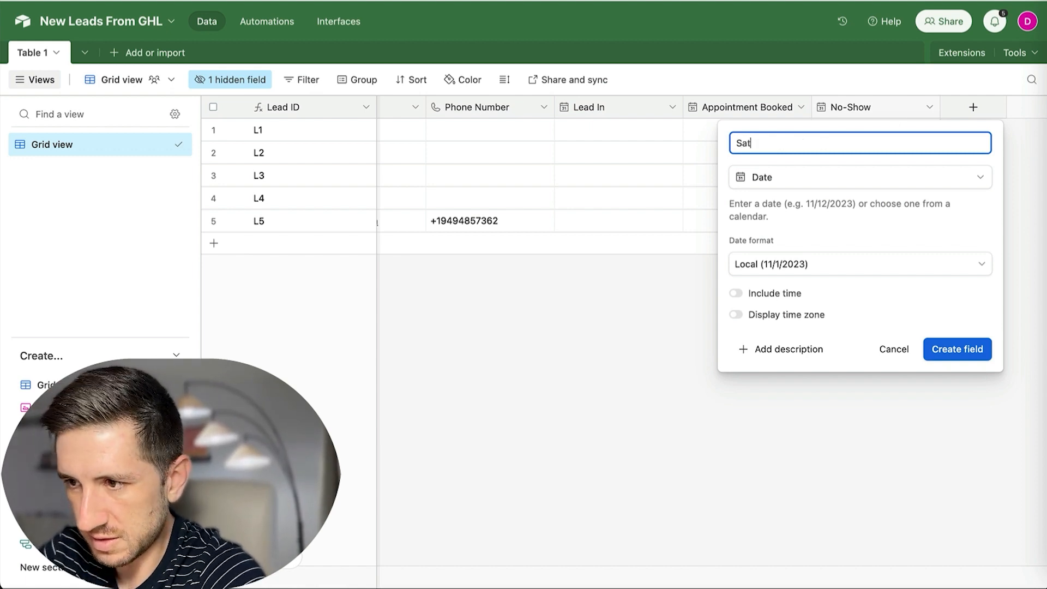
click(945, 355)
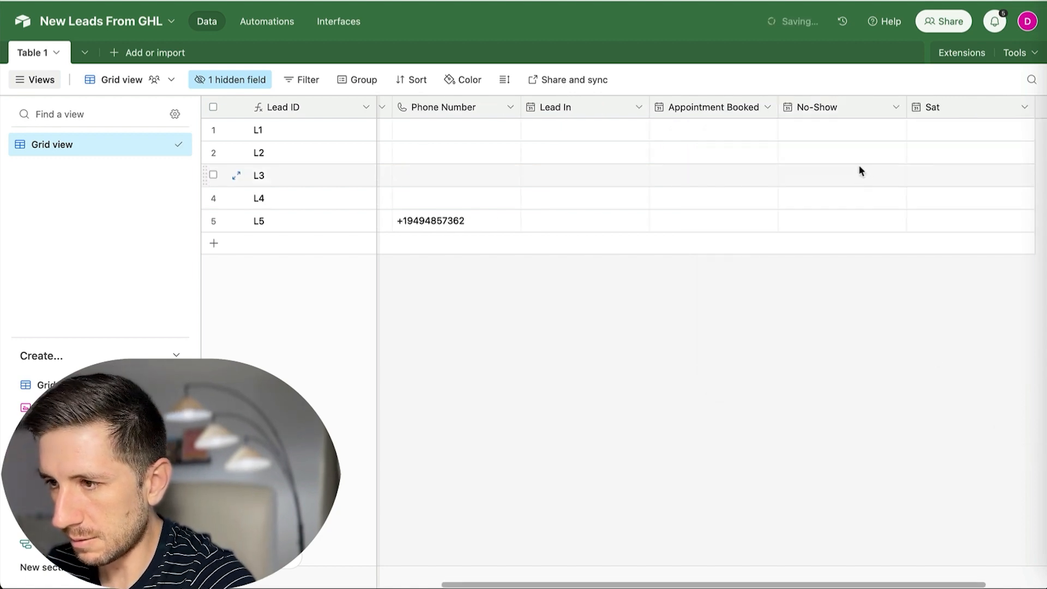
Add a Closed Won date field after Sat.
click(974, 109)
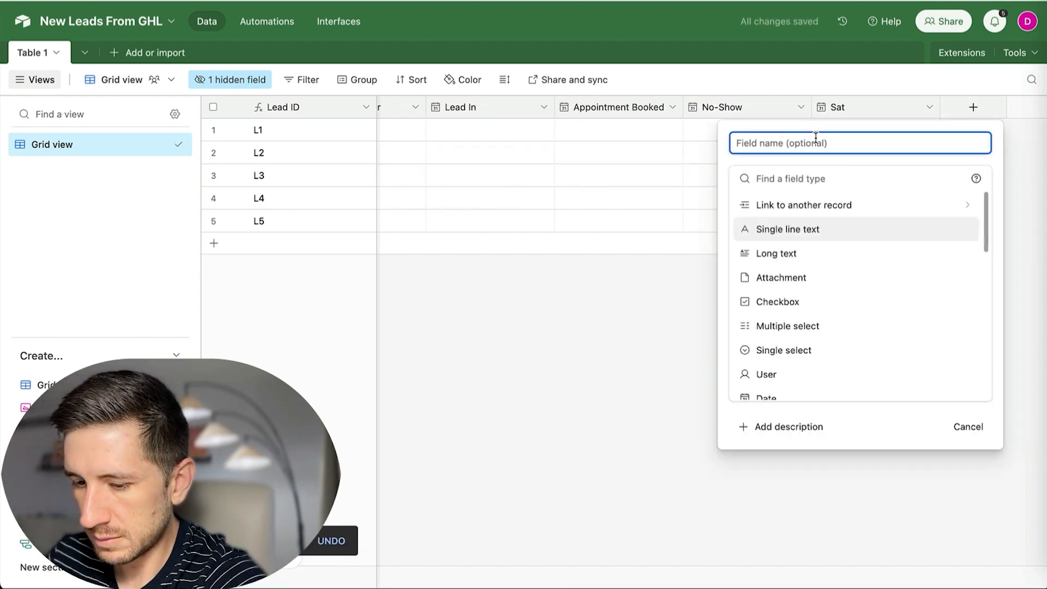
text(date)
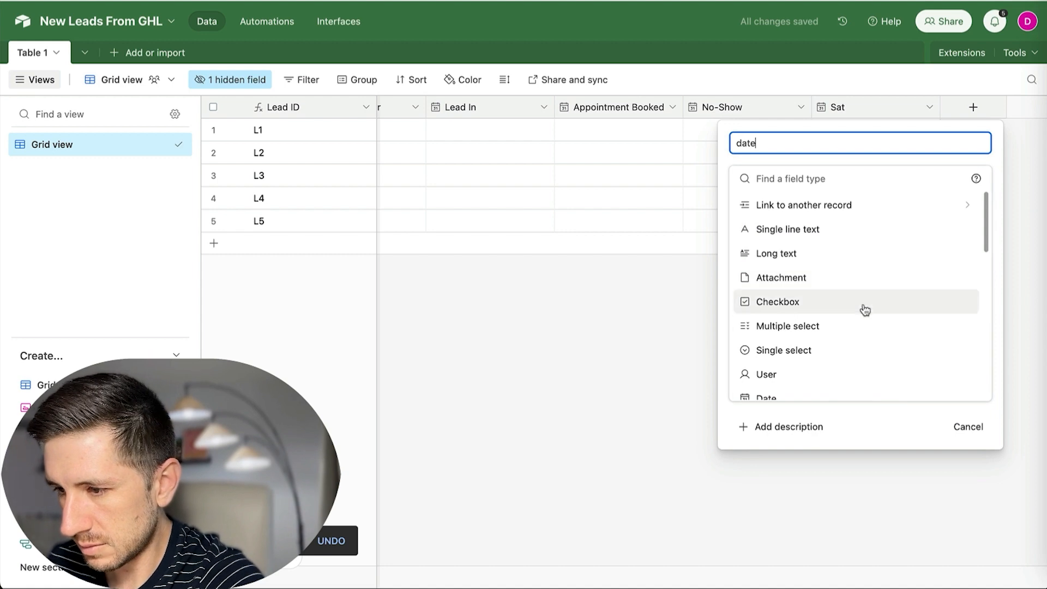
click(792, 397)
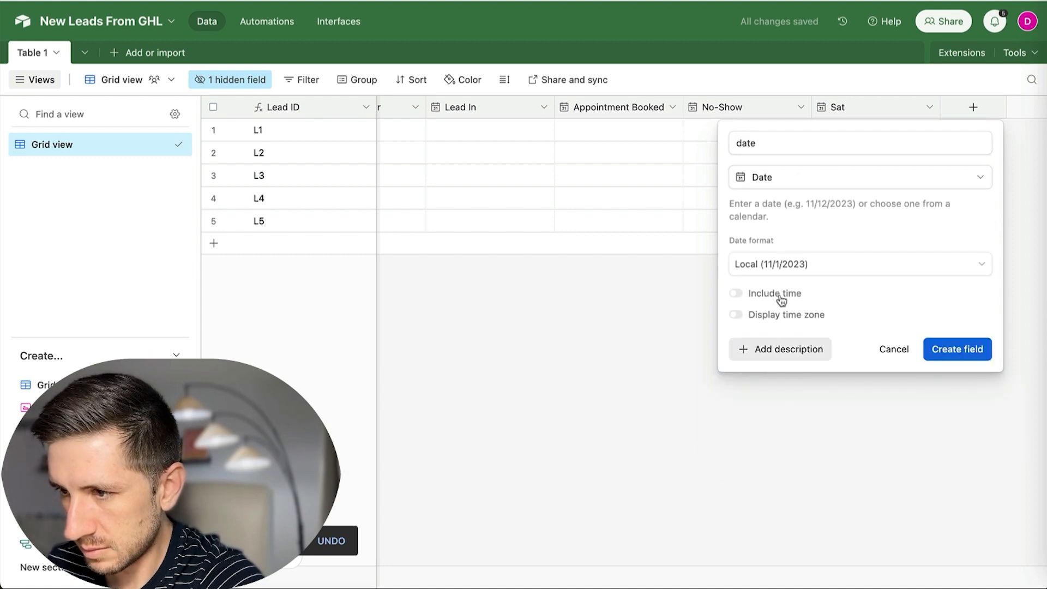
double_click(777, 143)
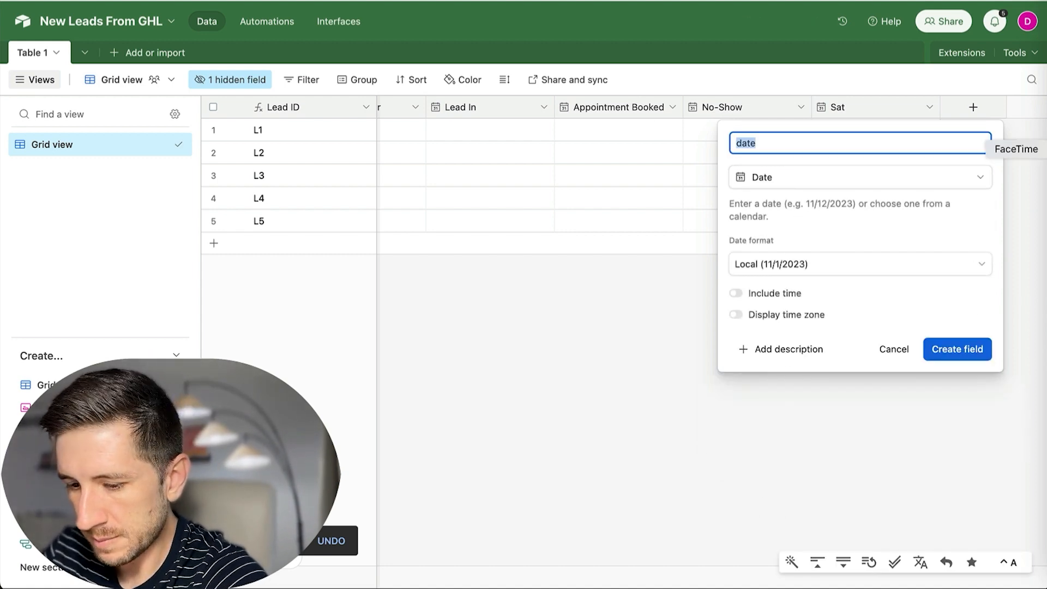
text(Cl)
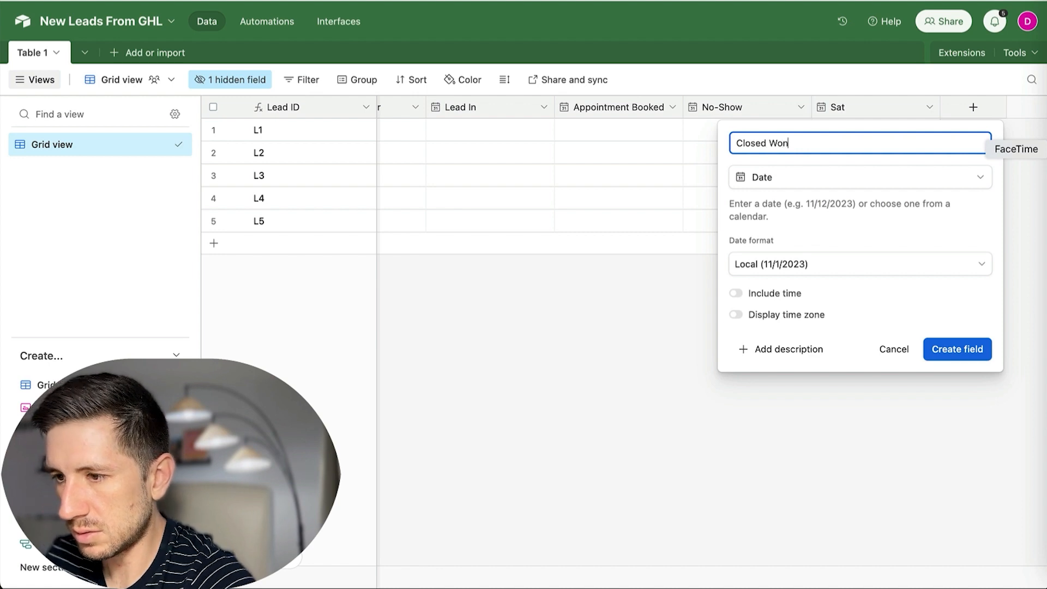
text(osed Won)
click(966, 352)
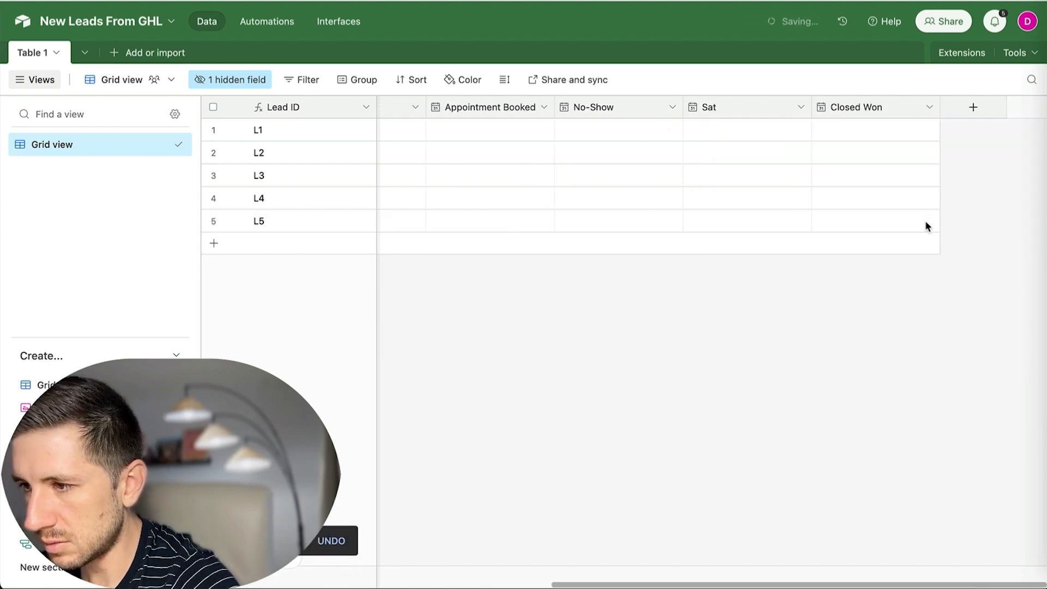
Add a Lost date field as the last pipeline stage column.
click(965, 107)
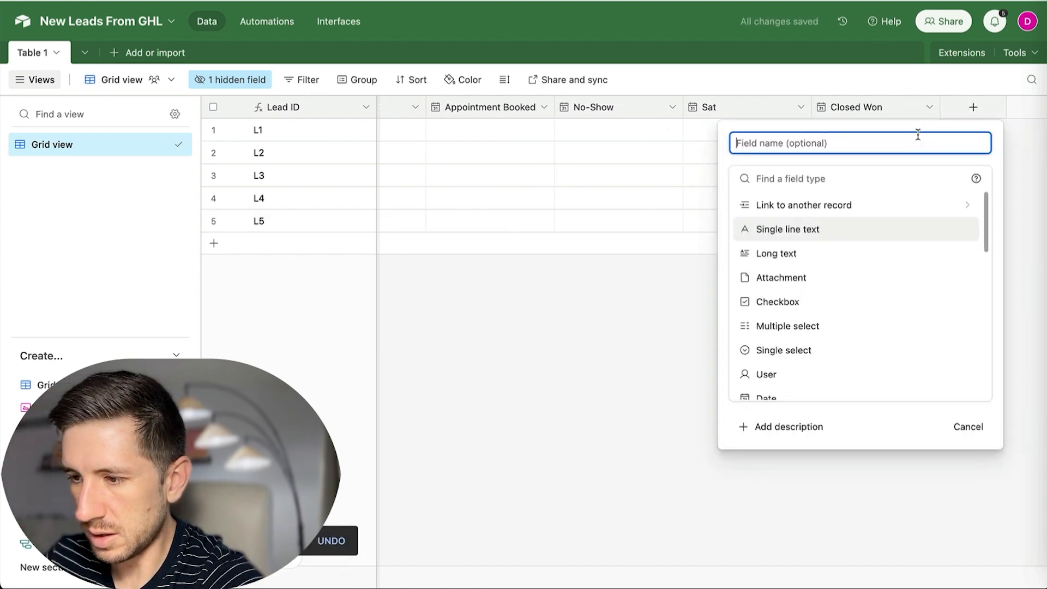
text(Clos)
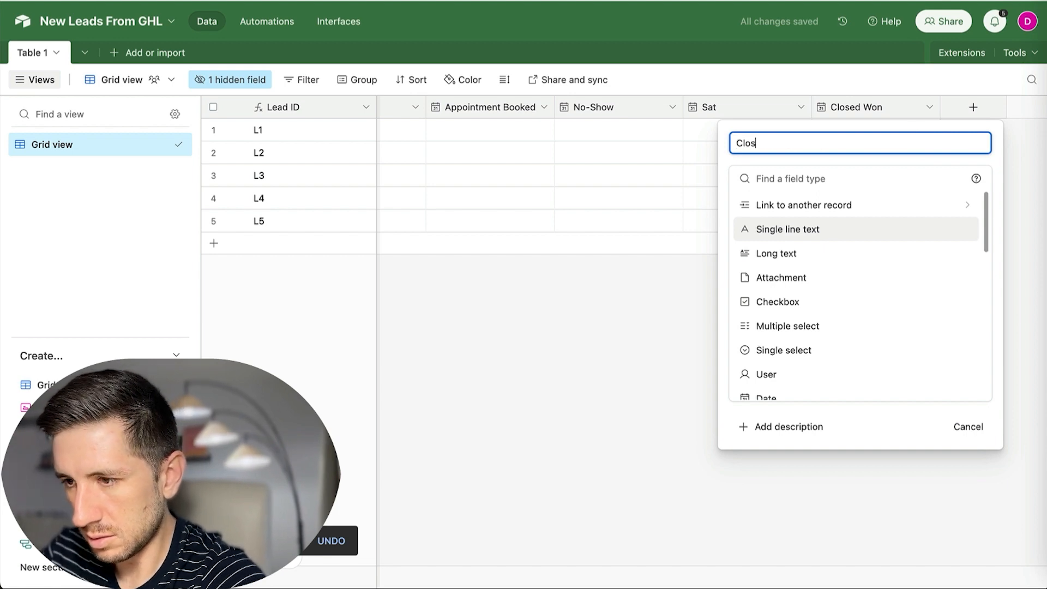
key(BackSpace)
key(BackSpace)
key(BackSpace)
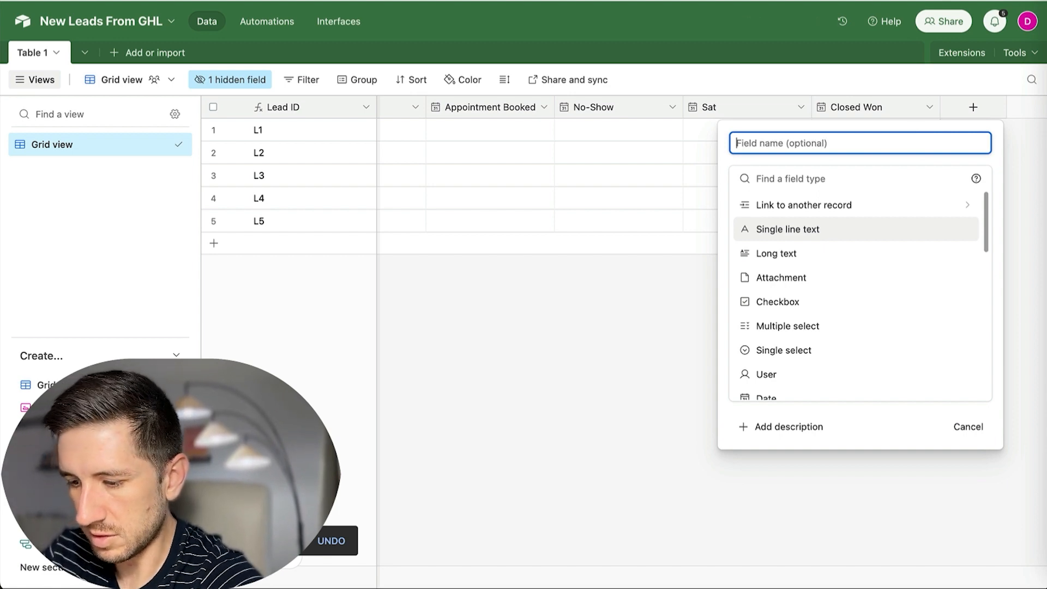
text(Lost)
scroll(867, 311, down, 3)
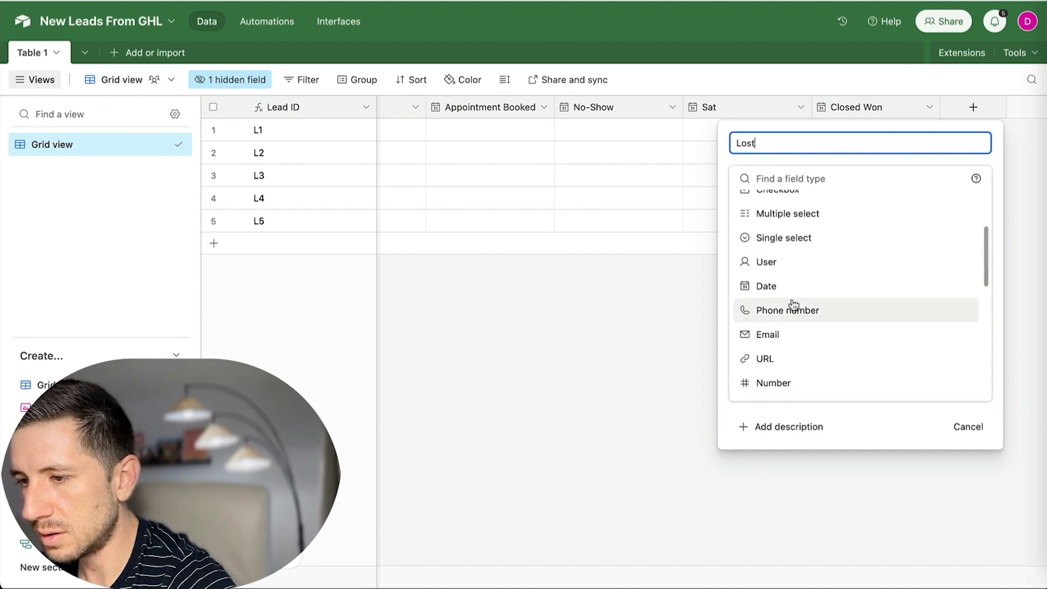
click(788, 283)
click(950, 350)
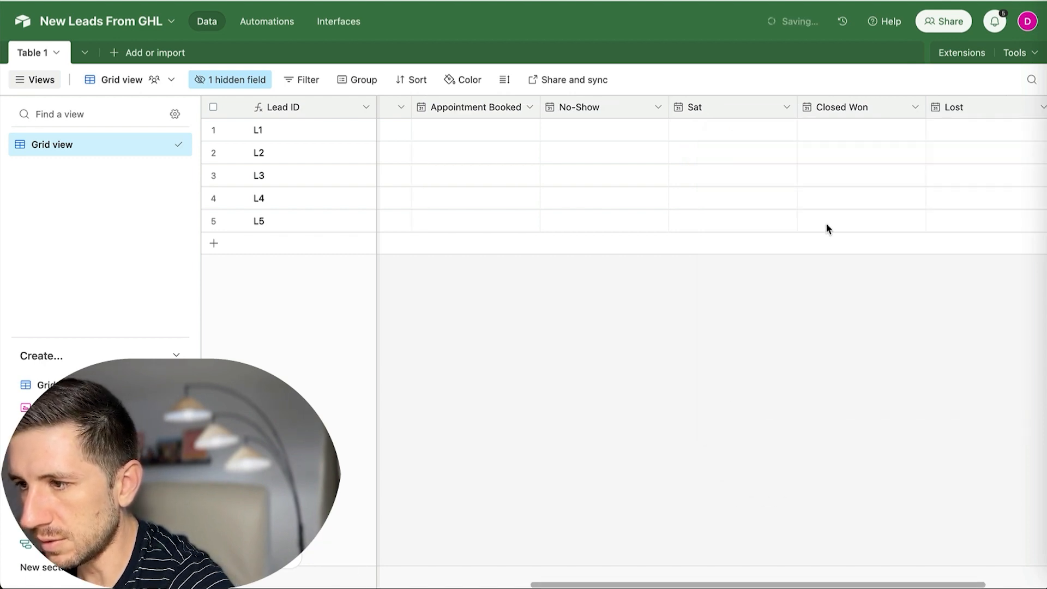
scroll(850, 203, right, 2)
scroll(851, 207, left, 10)
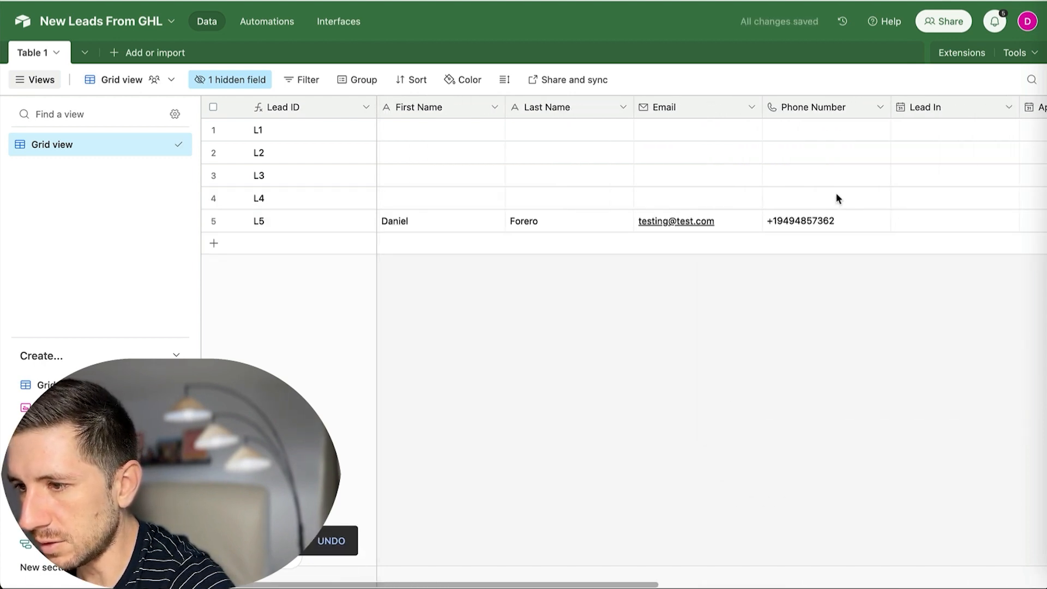
Go to the base's Automations and show the trigger types for Automation 1.
scroll(840, 201, right, 3)
scroll(818, 194, left, 3)
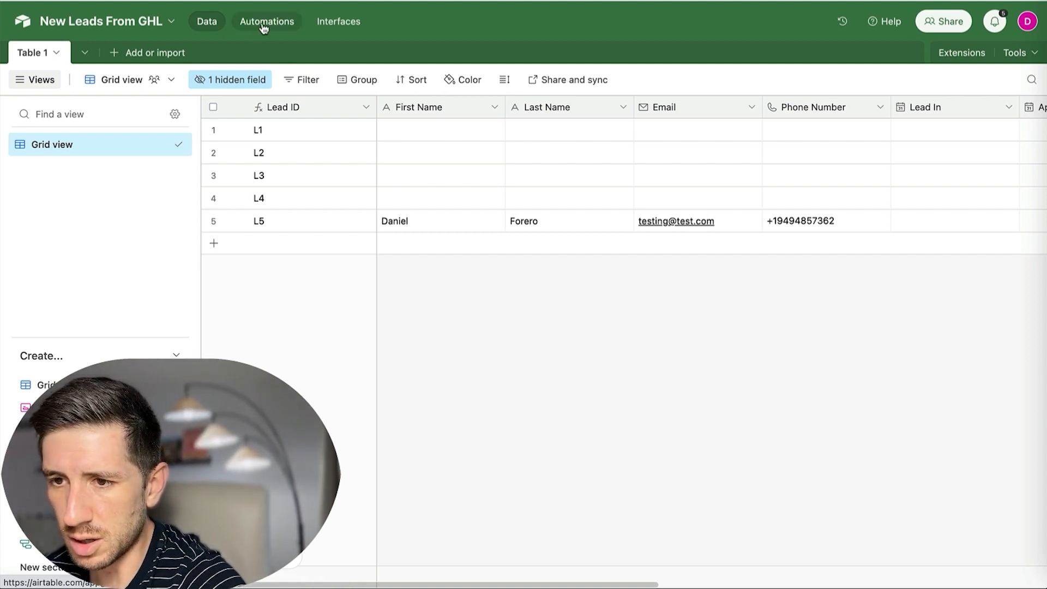
click(264, 27)
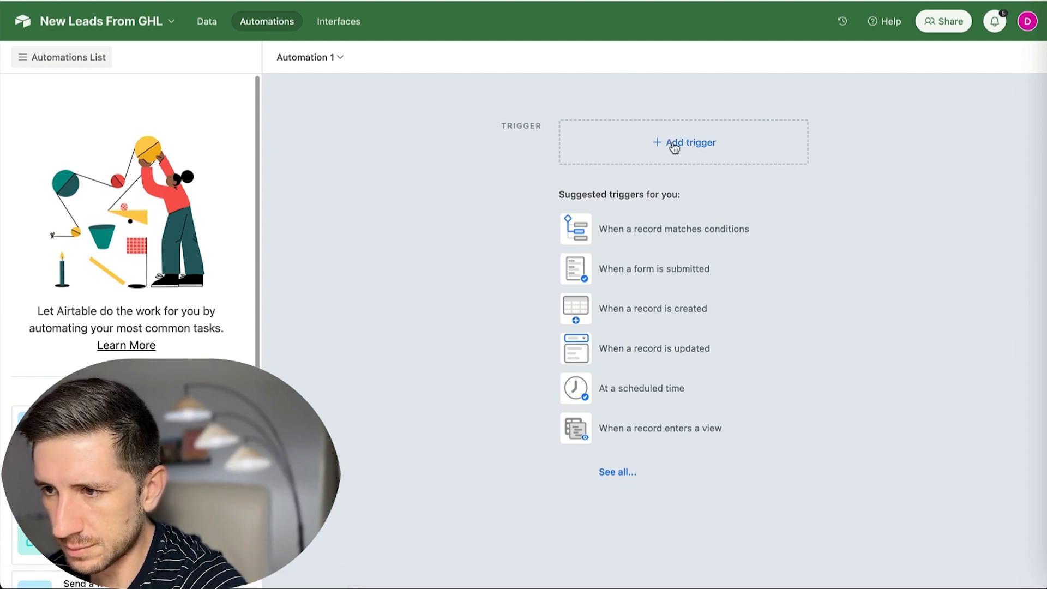
click(675, 146)
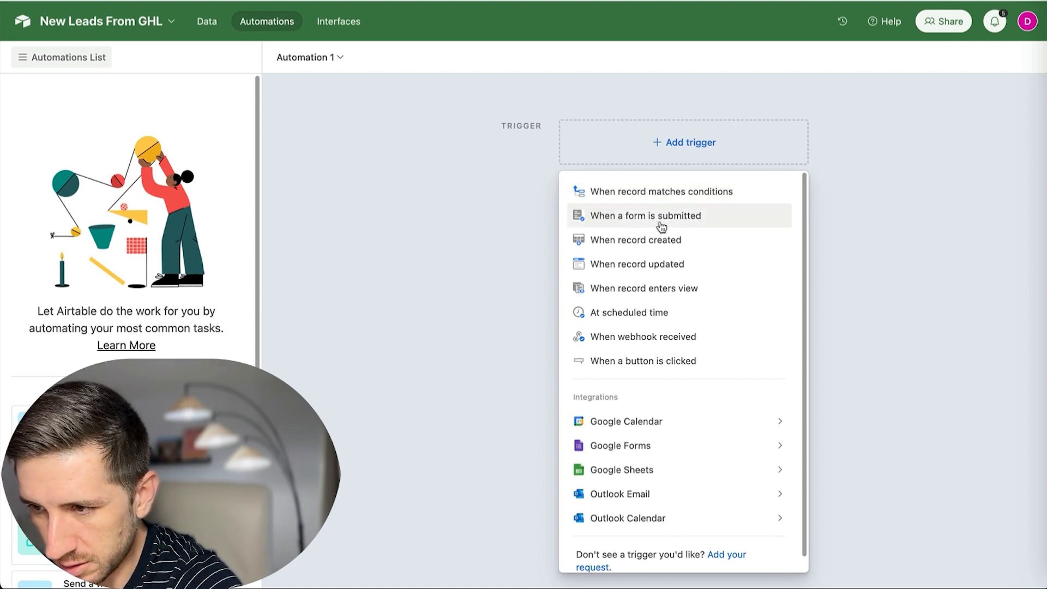
Set the trigger to 'When record updated' on Table 1, watching the Sat field.
click(644, 270)
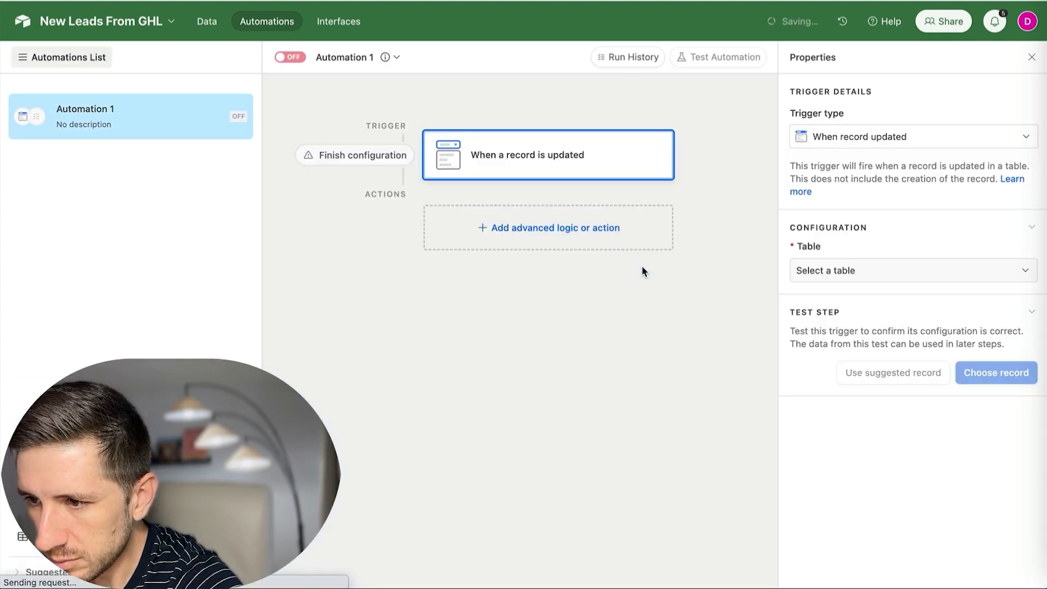
click(911, 276)
click(861, 318)
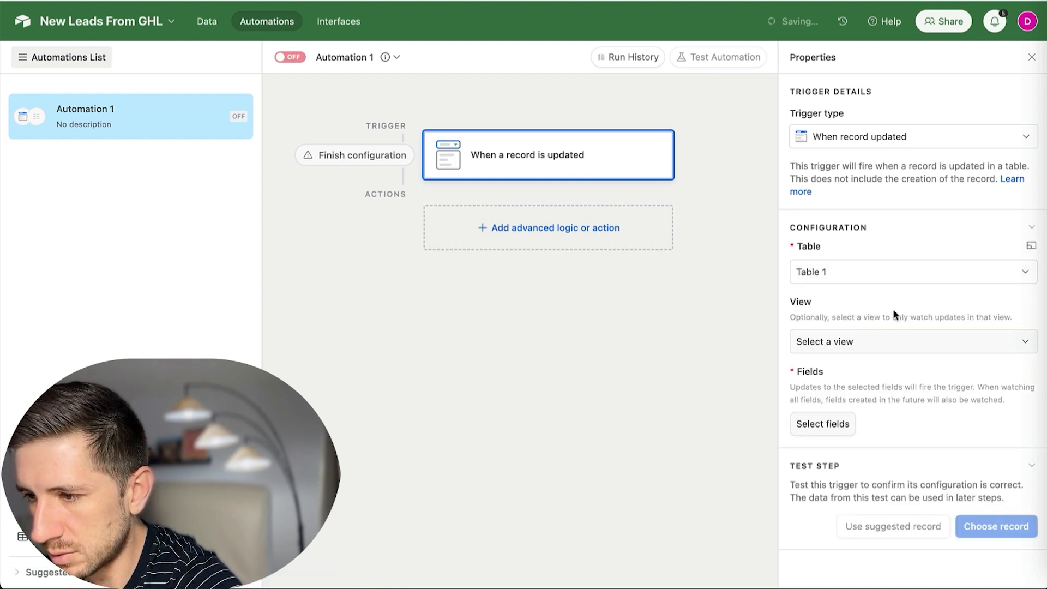
click(834, 425)
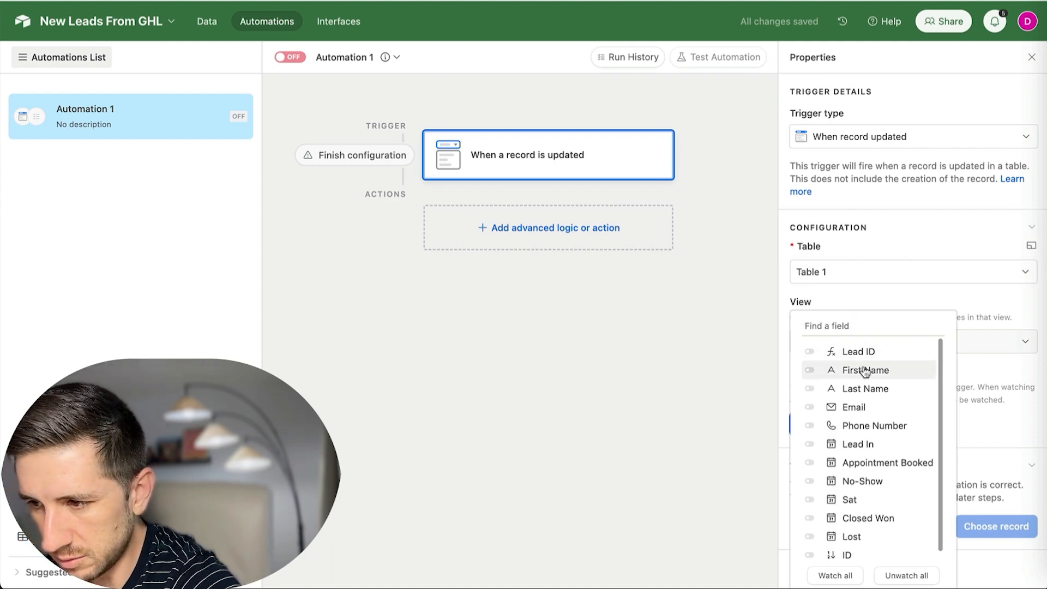
scroll(871, 381, down, 1)
click(816, 495)
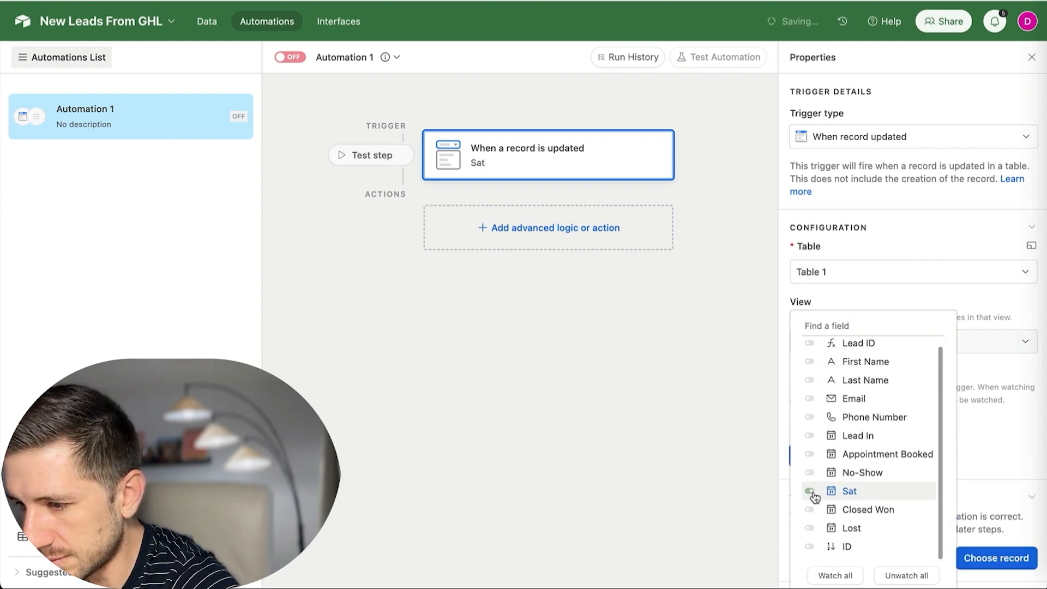
click(939, 240)
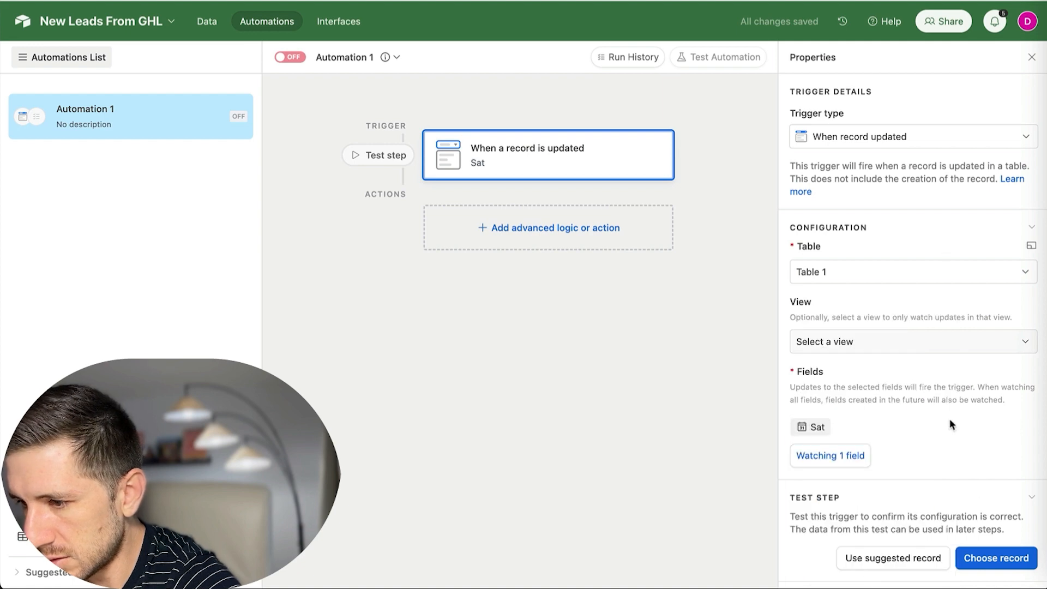
Test the trigger with record L5 instead of L1.
click(996, 569)
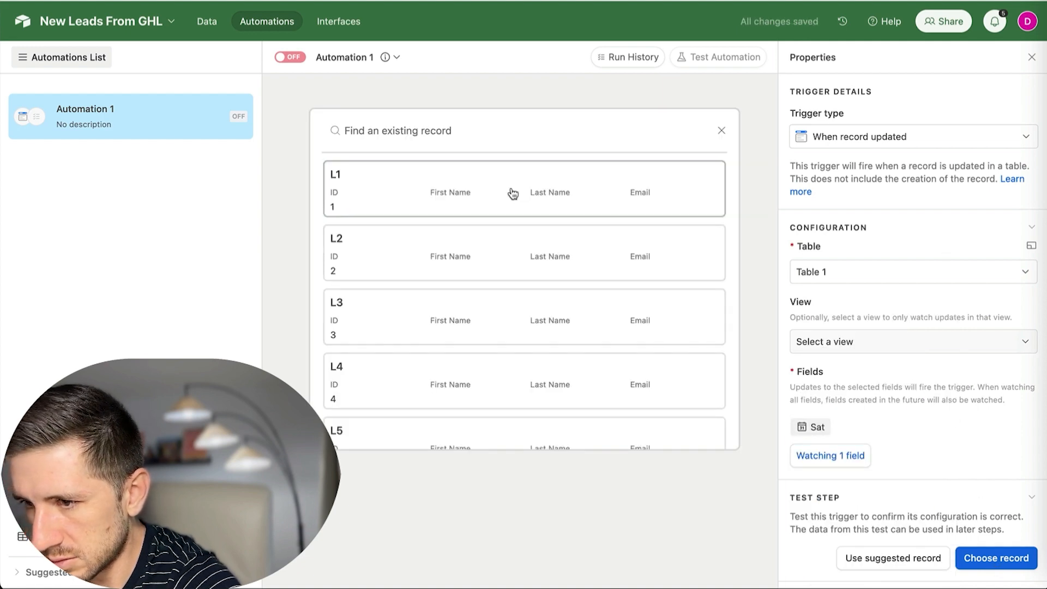
click(394, 194)
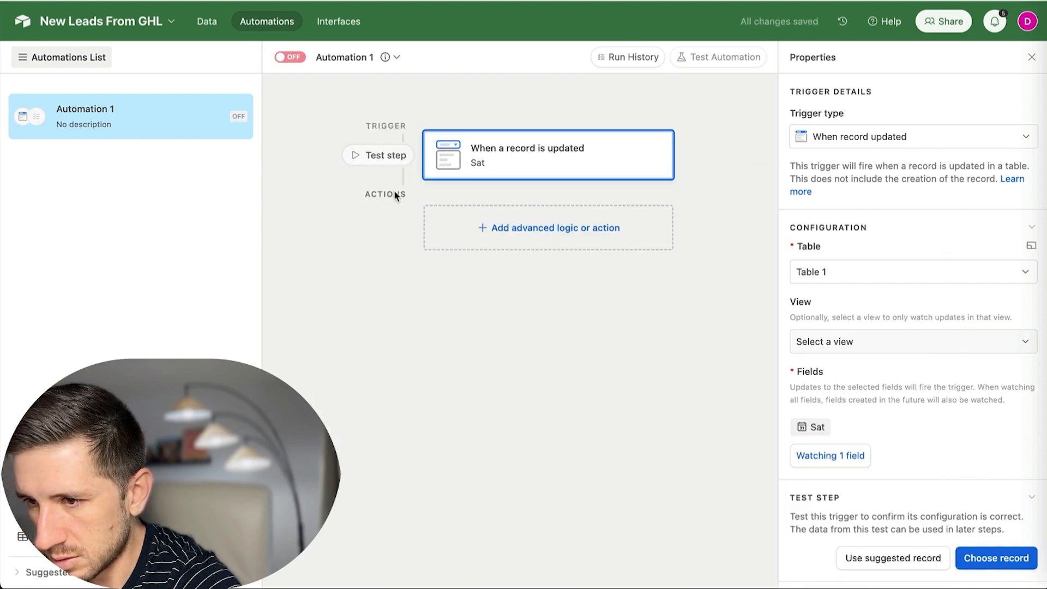
click(844, 459)
click(979, 429)
scroll(974, 430, down, 3)
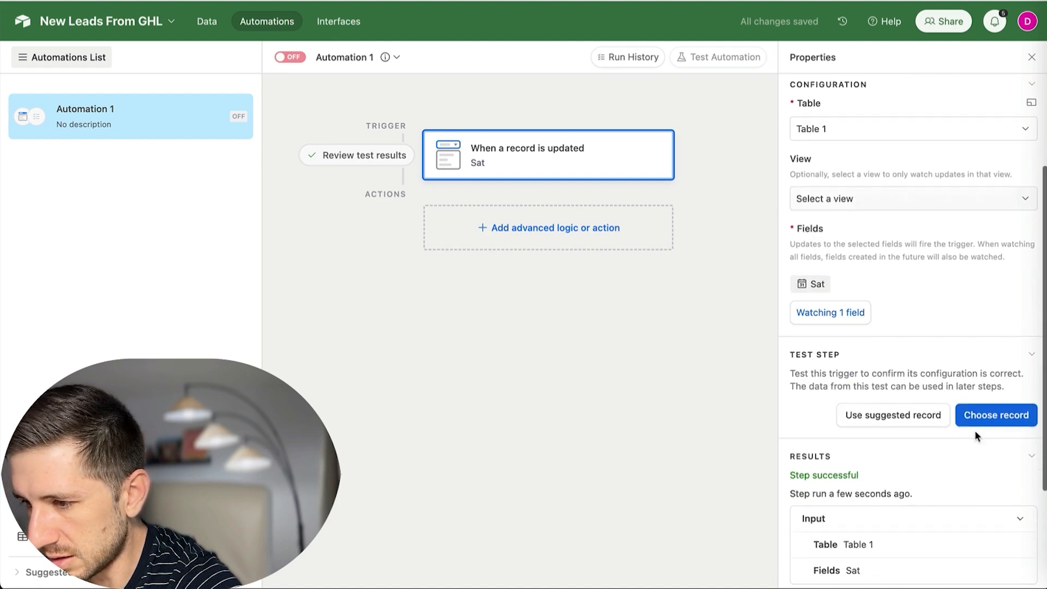
click(974, 360)
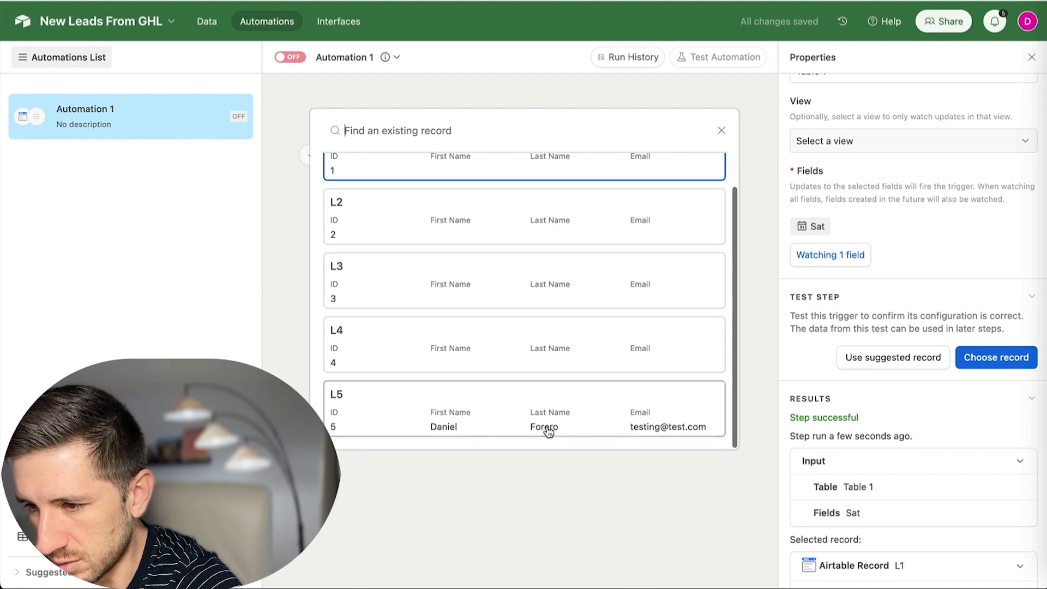
click(548, 431)
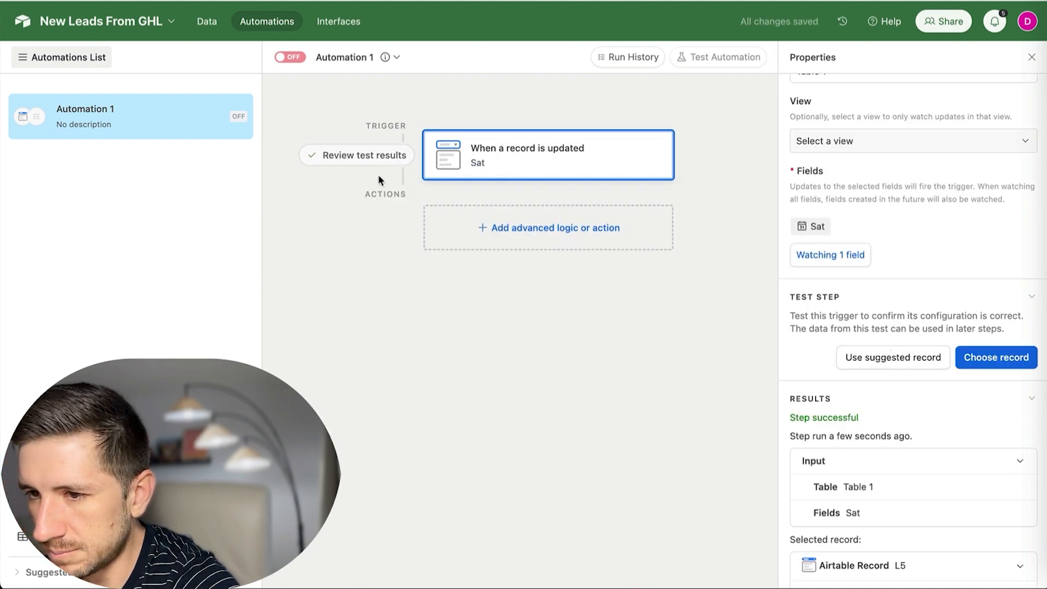
Add a conditional logic group whose condition is based on the No-Show field.
click(517, 232)
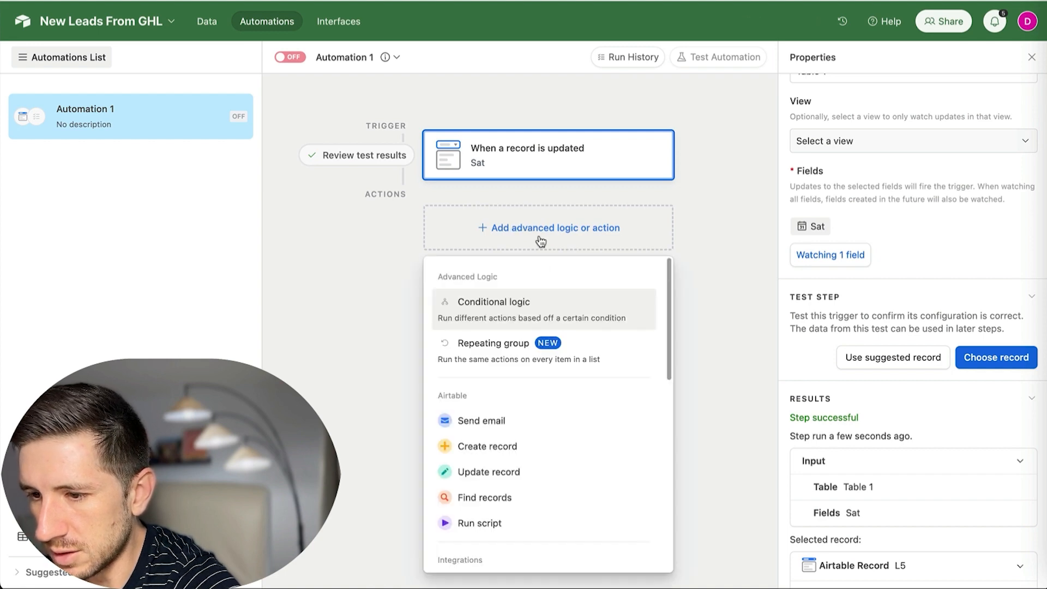
click(496, 311)
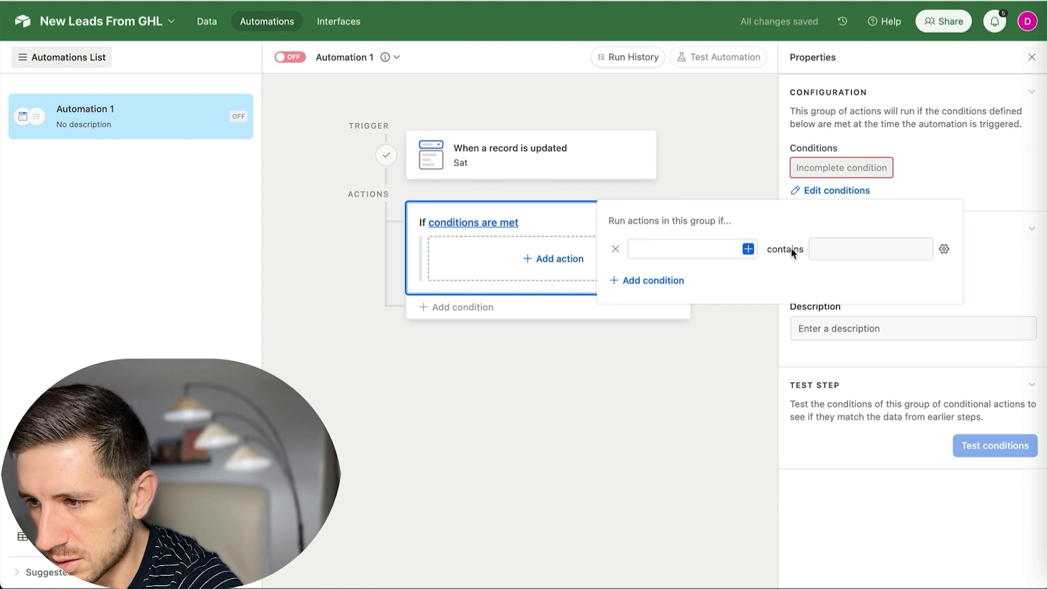
click(748, 248)
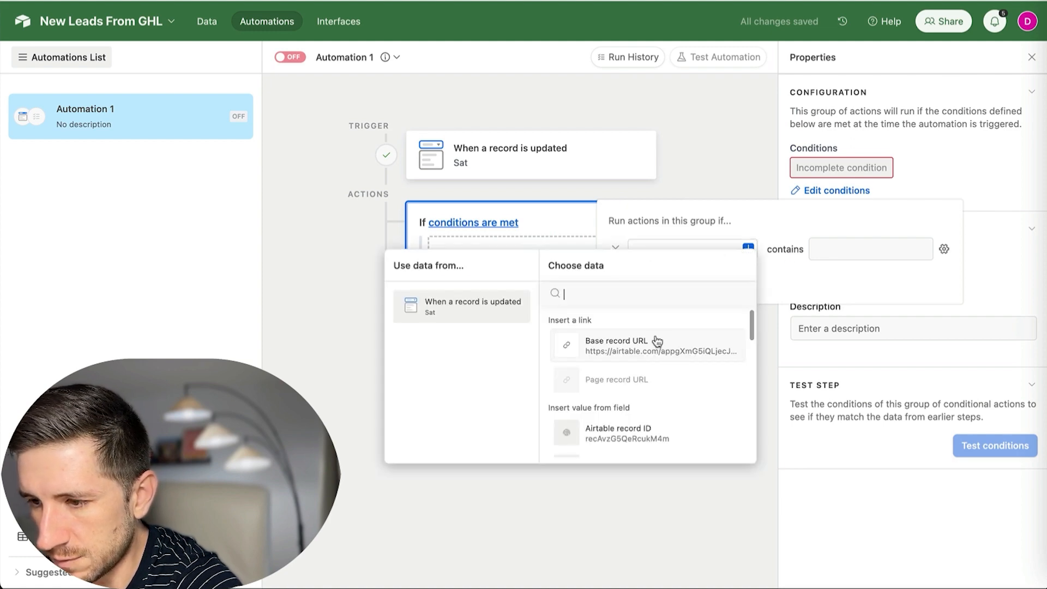
scroll(657, 341, down, 2)
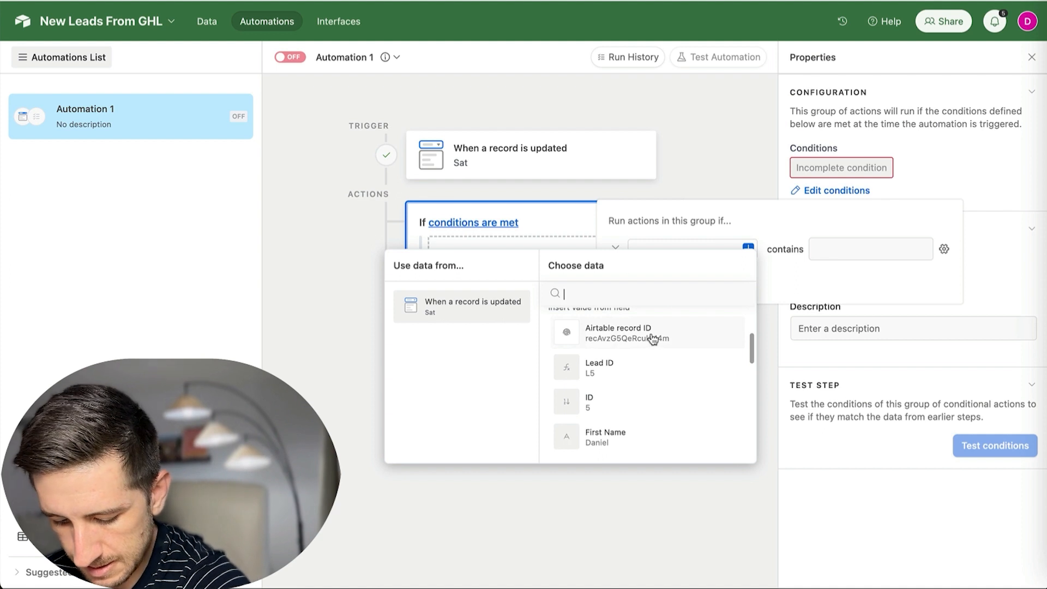
scroll(660, 352, down, 6)
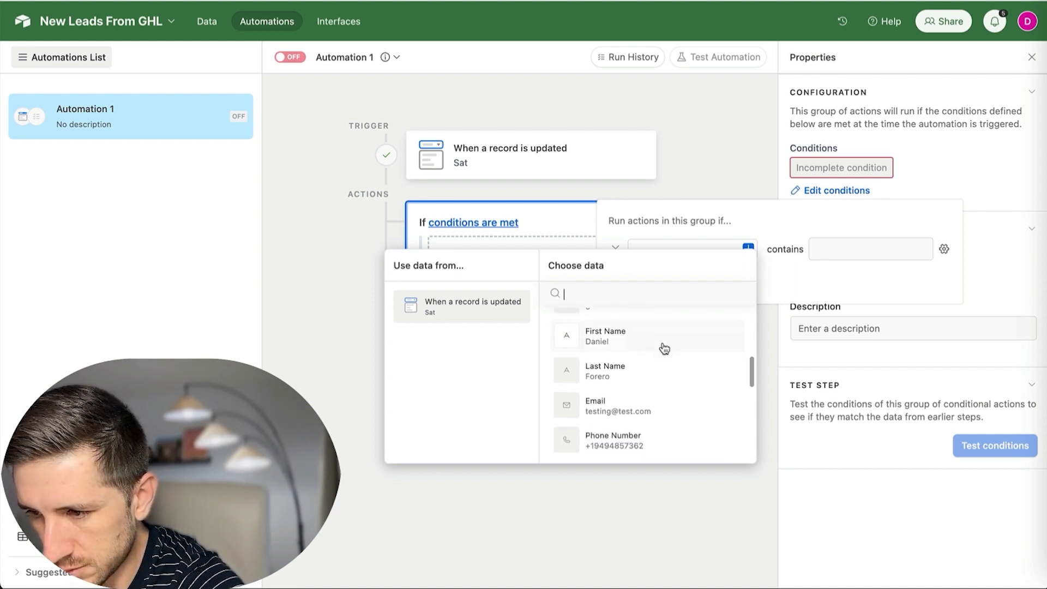
click(630, 368)
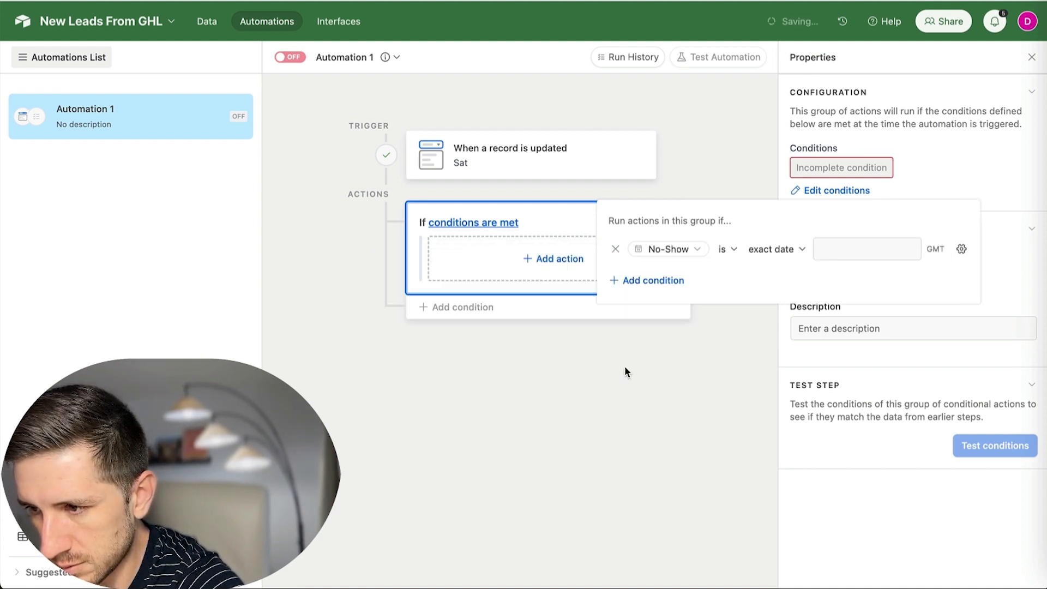
Set the No-Show condition operator to 'is not empty'.
click(767, 250)
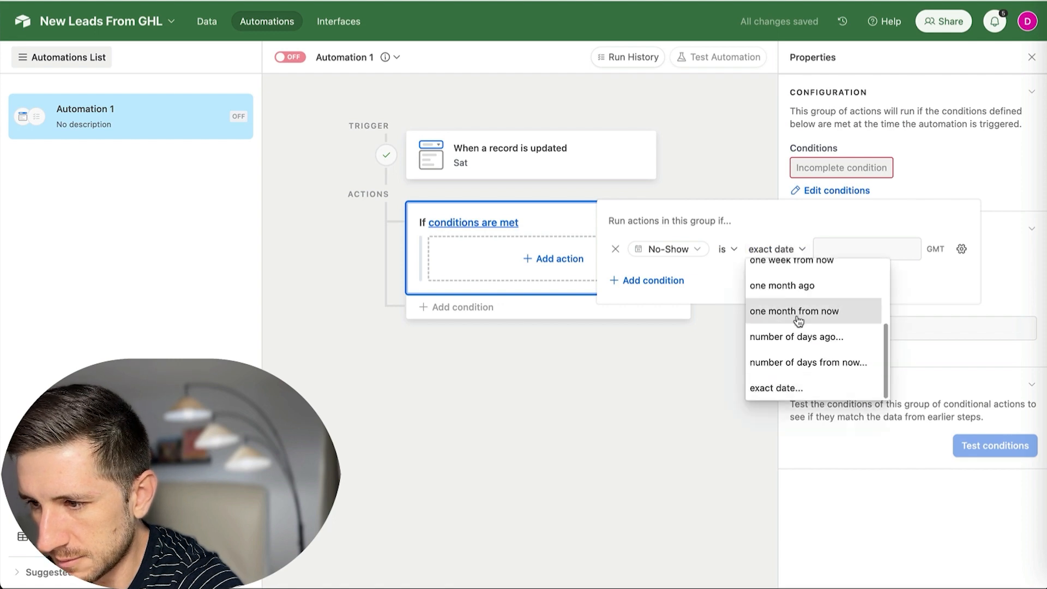
scroll(768, 306, up, 4)
scroll(815, 294, down, 4)
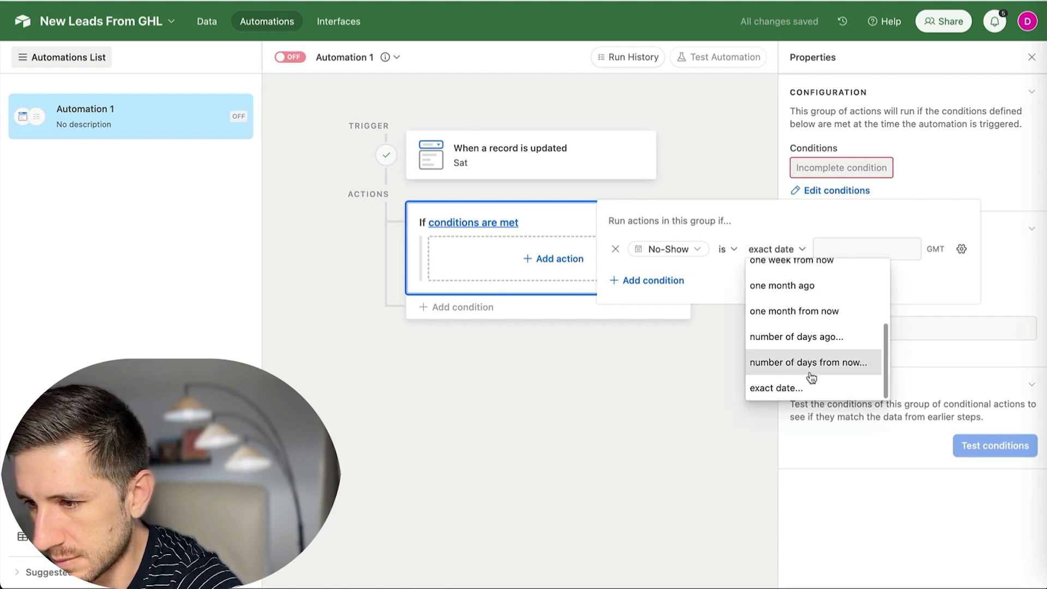
scroll(806, 360, up, 4)
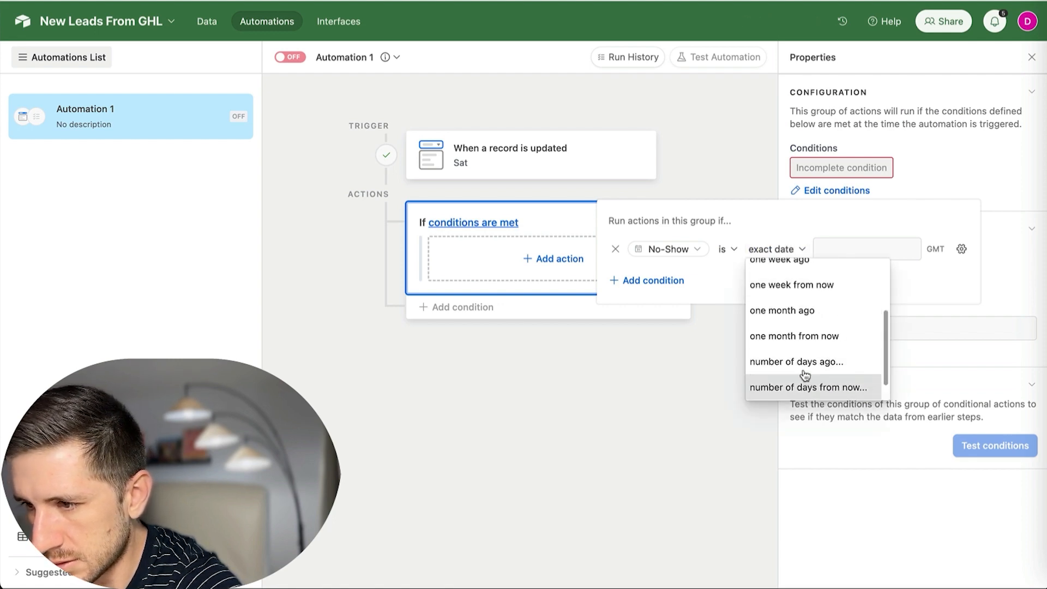
click(728, 251)
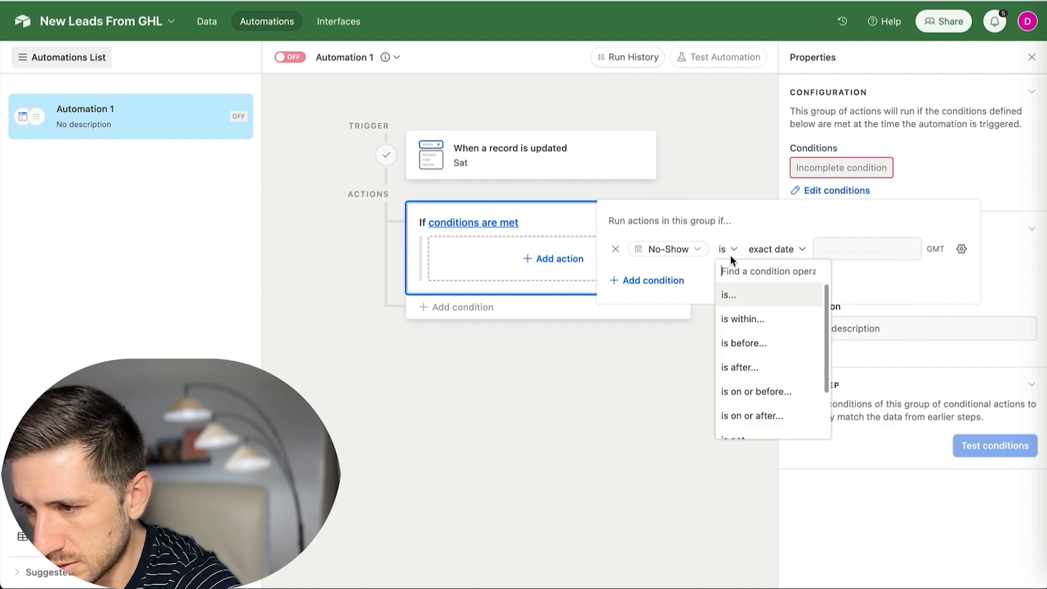
scroll(755, 332, down, 3)
click(745, 426)
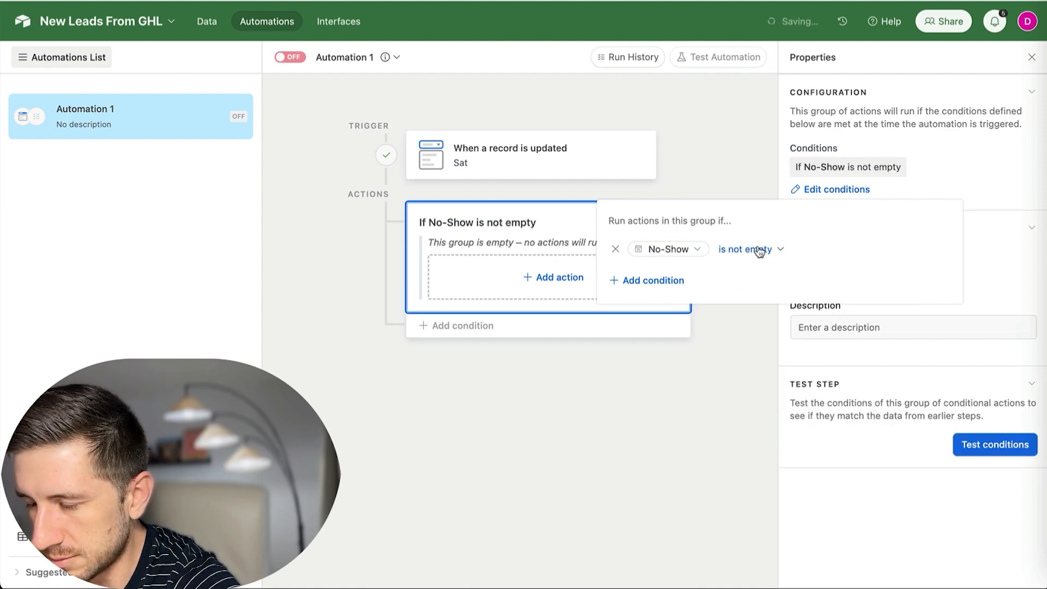
click(735, 408)
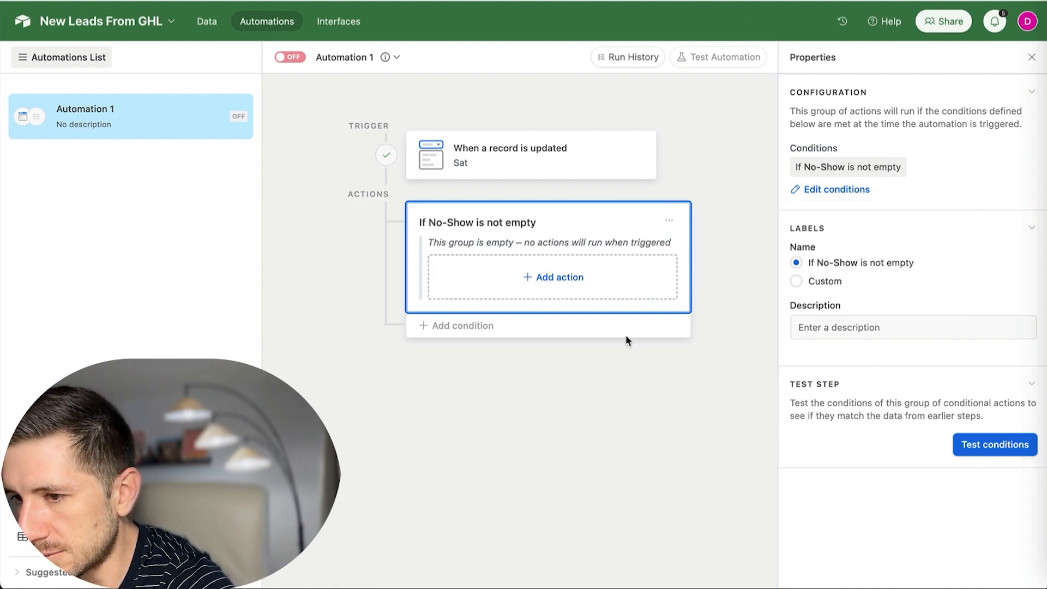
Add an Update record action on Table 1 using the trigger's Airtable record ID.
click(529, 282)
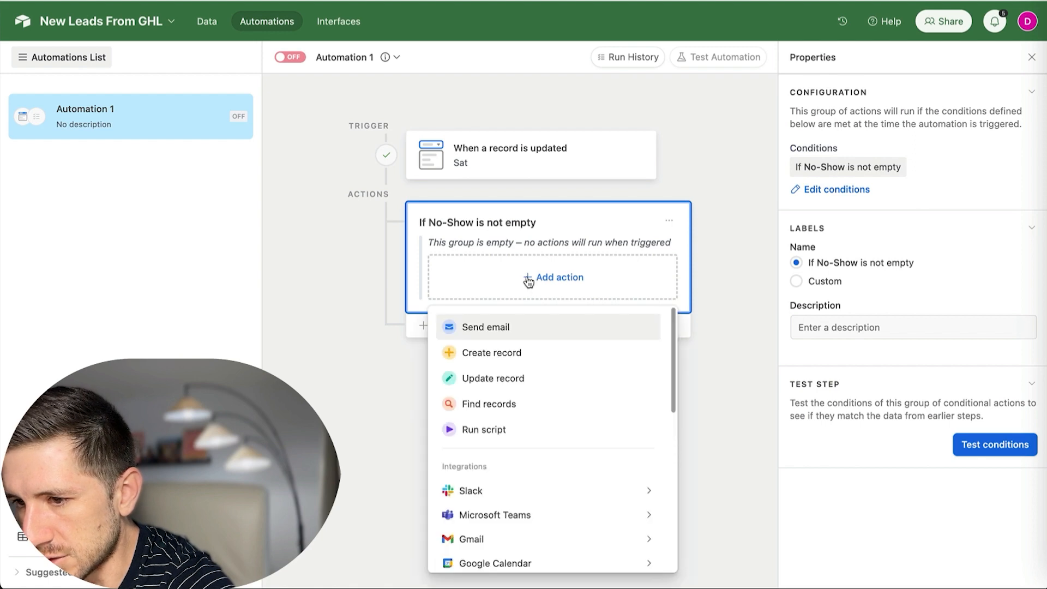
click(499, 381)
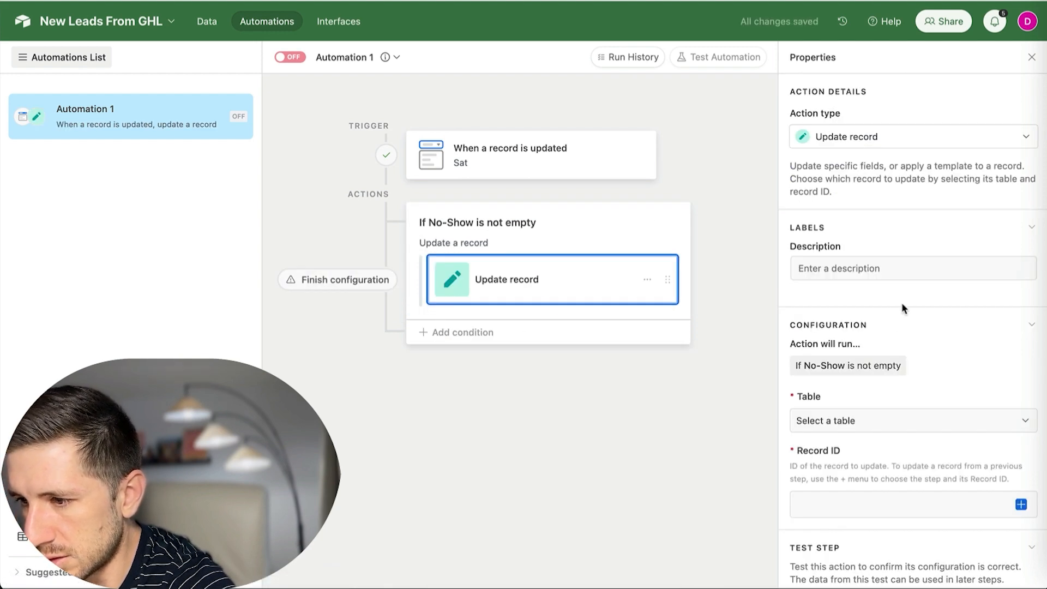
click(877, 427)
click(836, 469)
scroll(916, 415, down, 2)
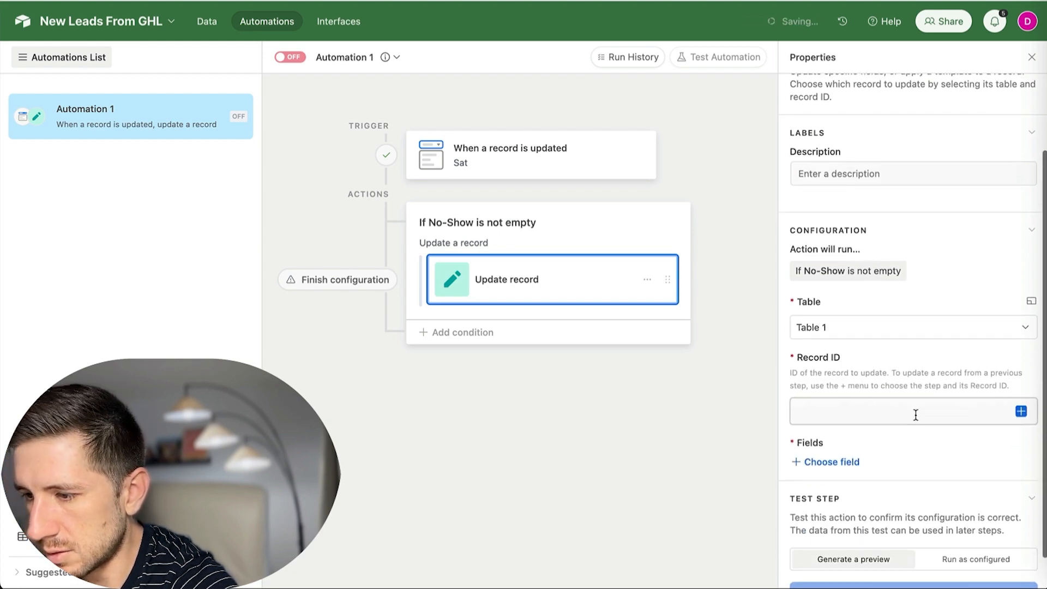
click(1021, 411)
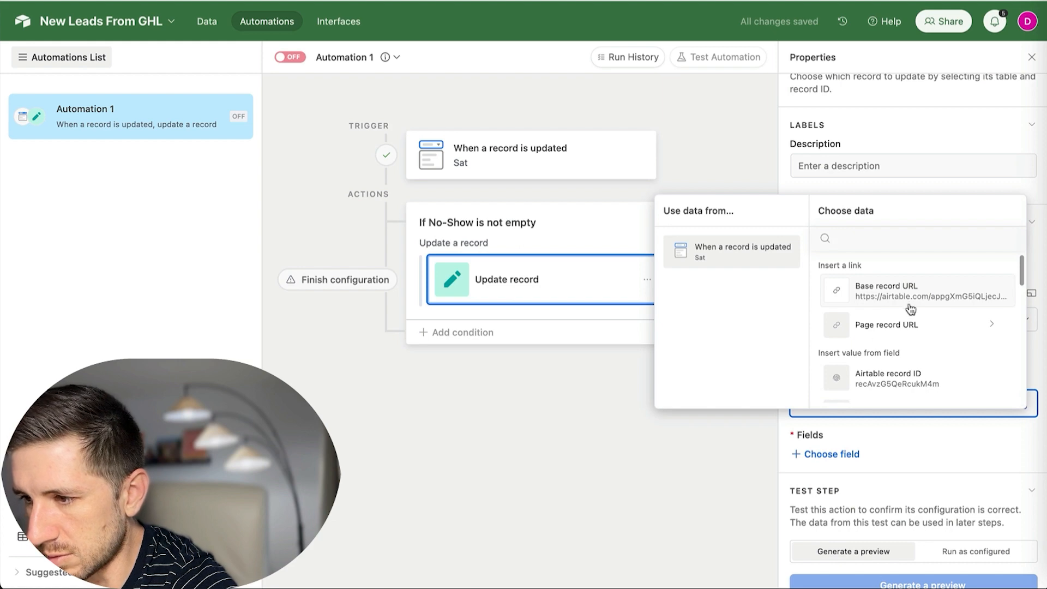
click(879, 380)
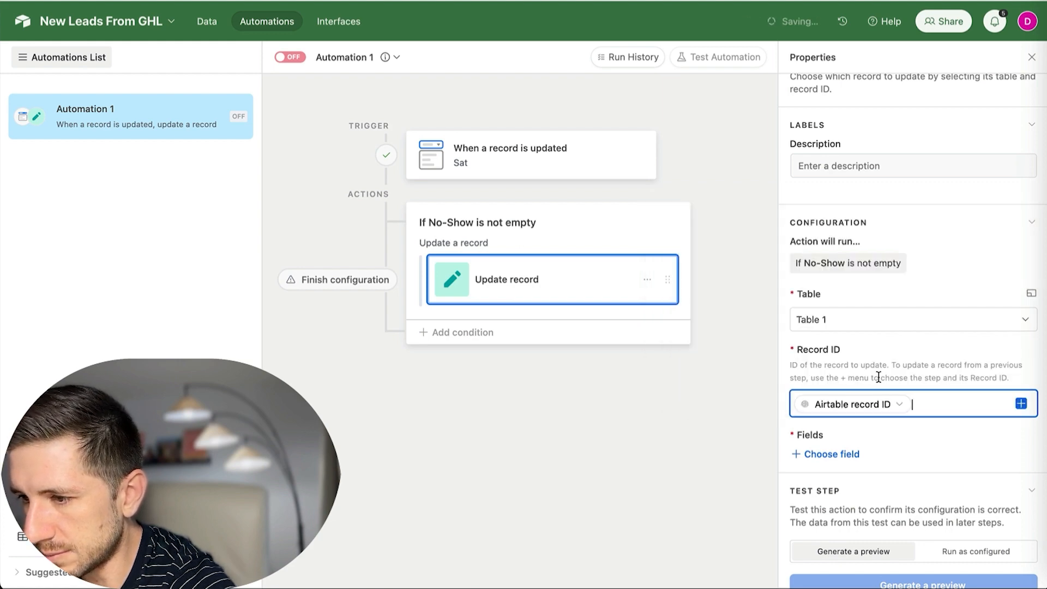
Set the No-Show field to blank and run a preview test of the update.
scroll(886, 350, down, 1)
click(828, 424)
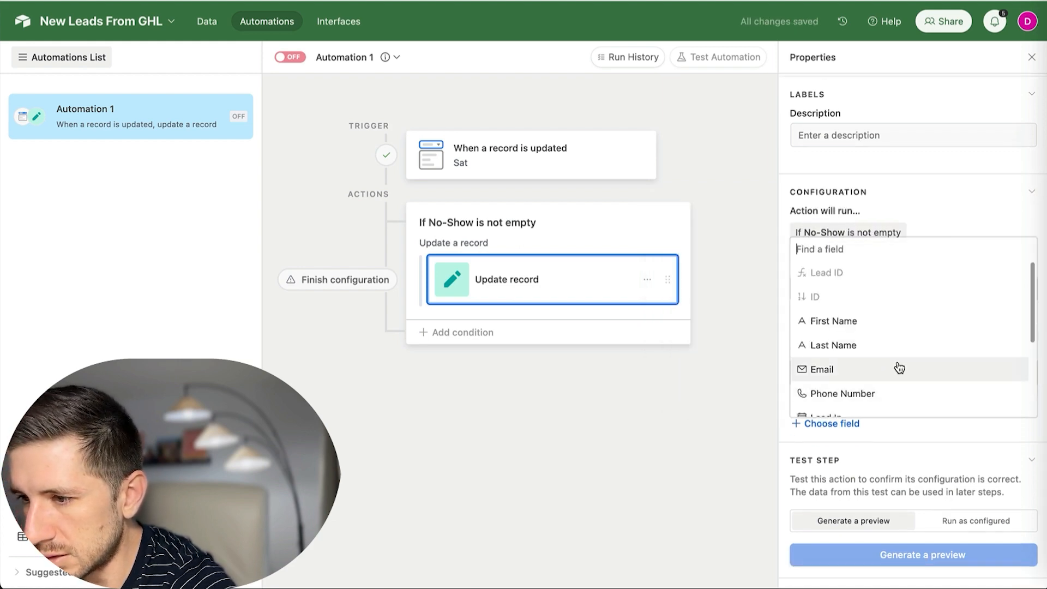
scroll(900, 327, down, 2)
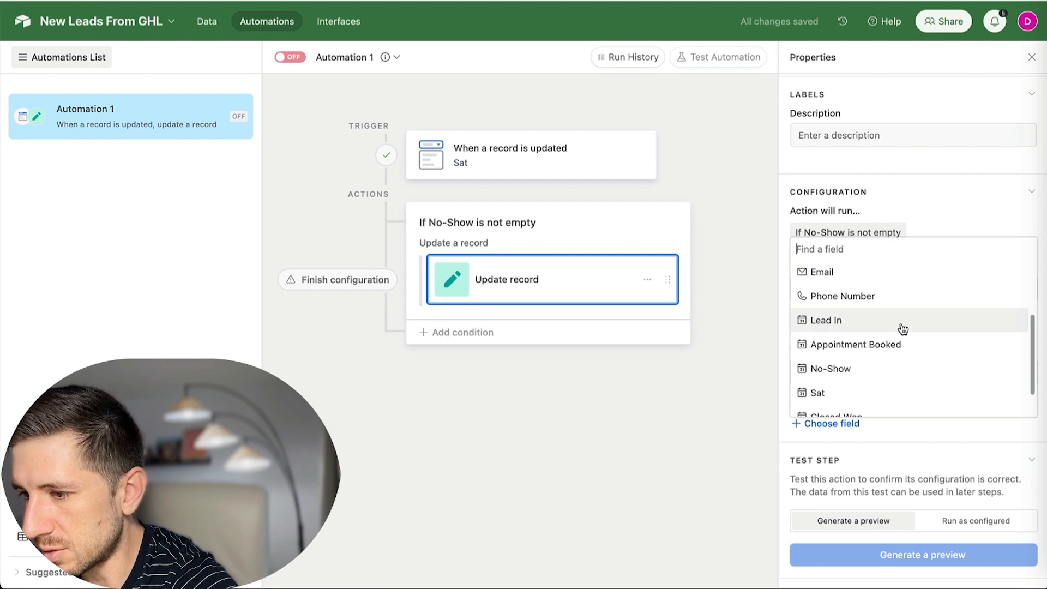
click(854, 370)
scroll(907, 361, down, 1)
click(863, 415)
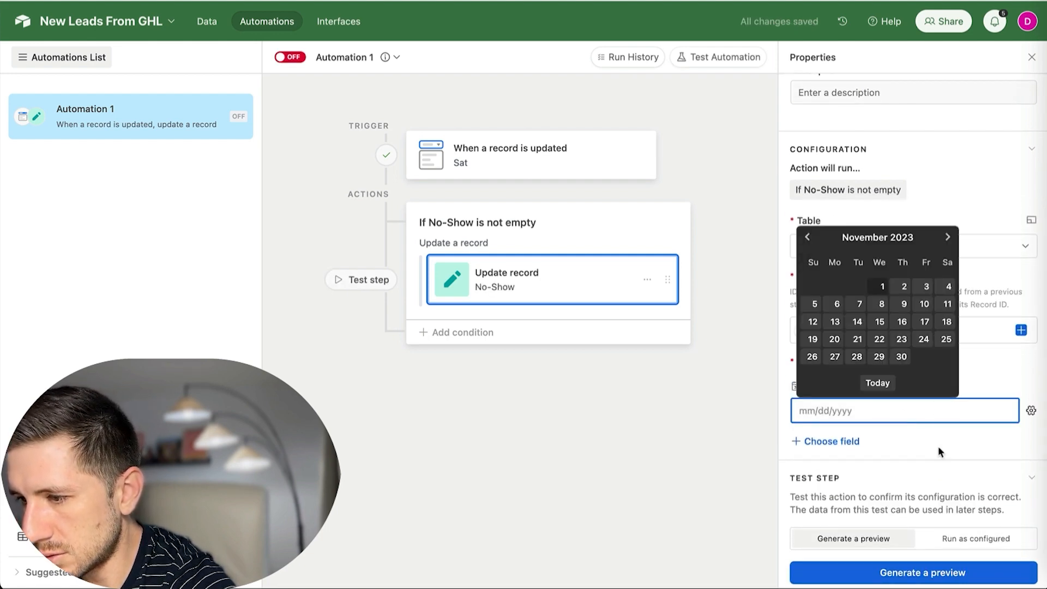
click(938, 444)
click(857, 415)
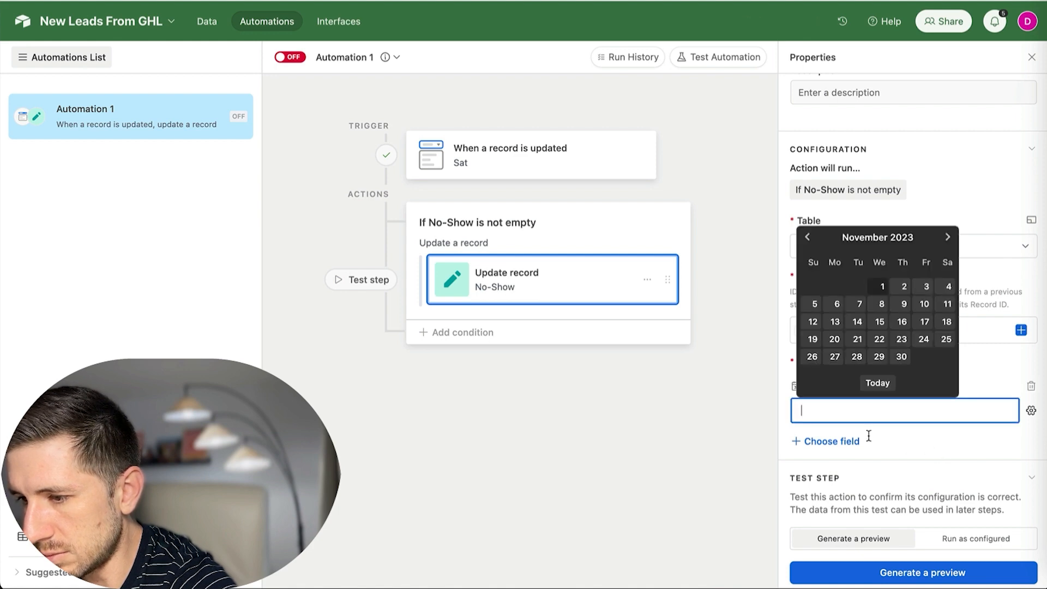
click(925, 575)
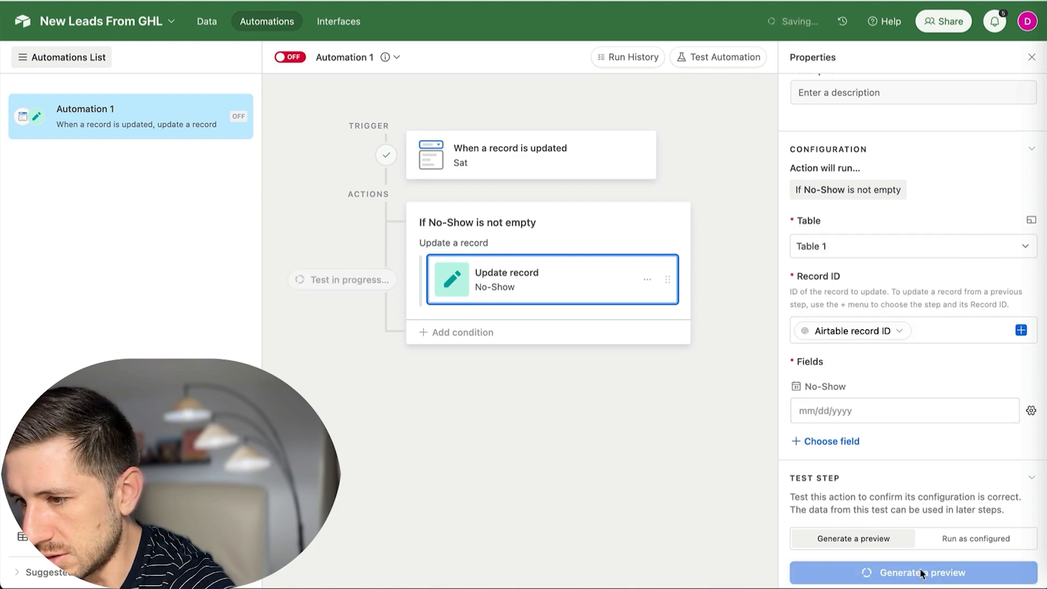
Review the Record updated preview of the test record, then close it.
scroll(485, 371, down, 1)
scroll(483, 379, down, 2)
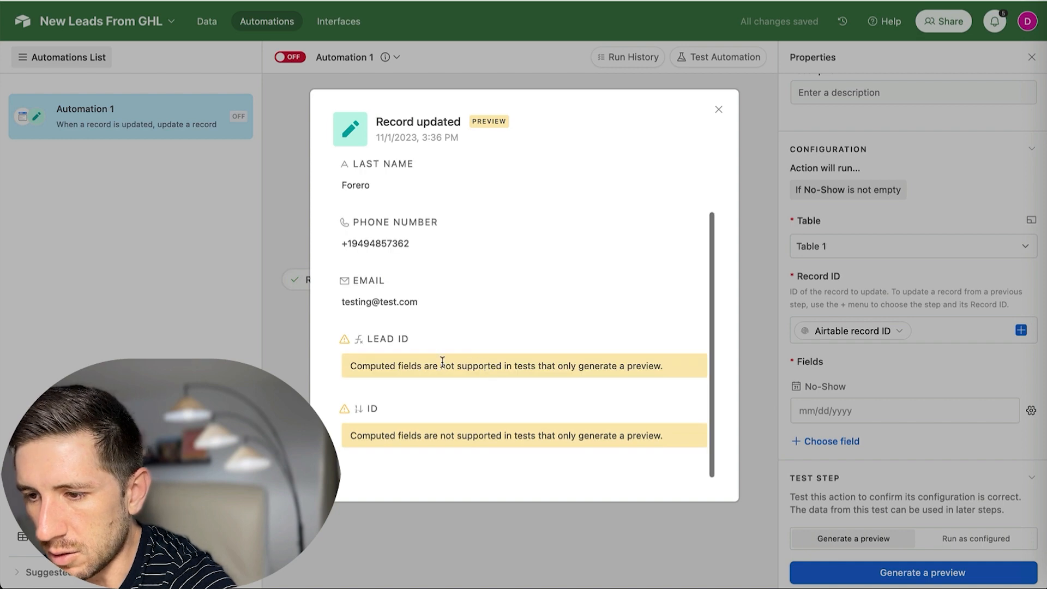
scroll(482, 386, up, 3)
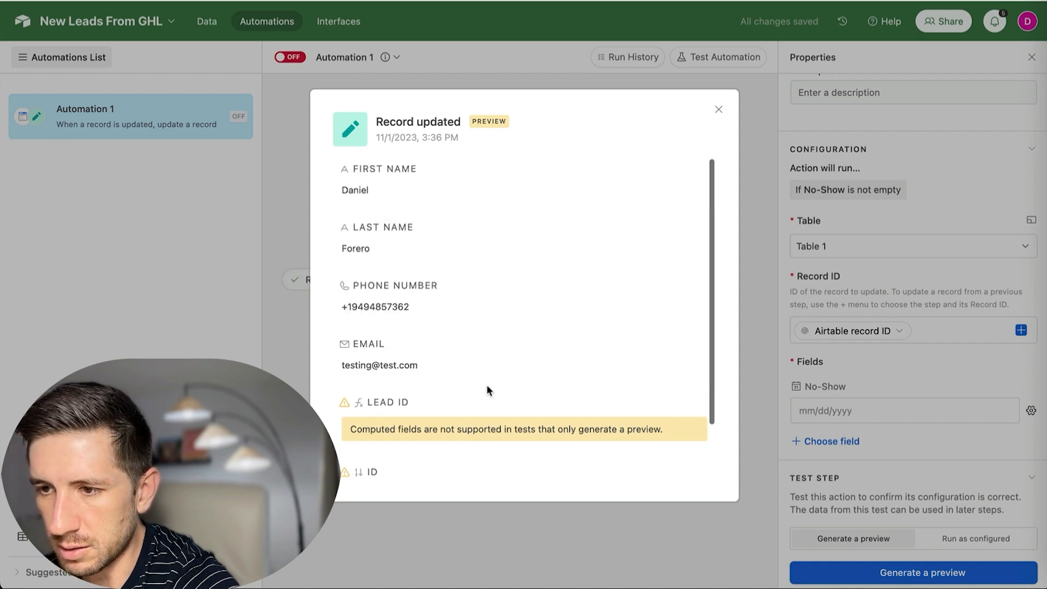
click(763, 152)
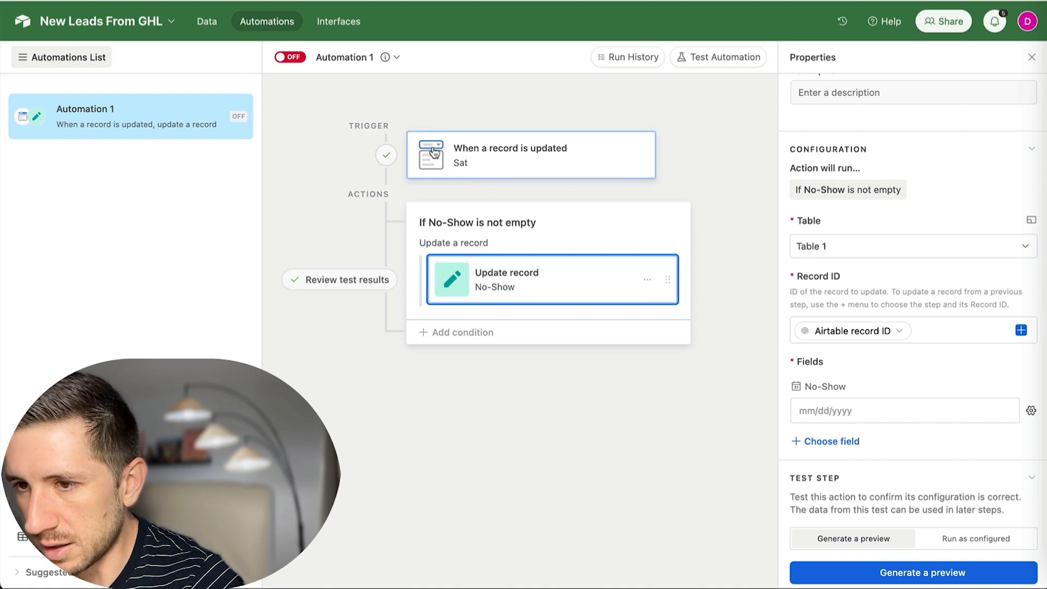
Switch the automation on and rename it 'Remove No Show'.
click(290, 57)
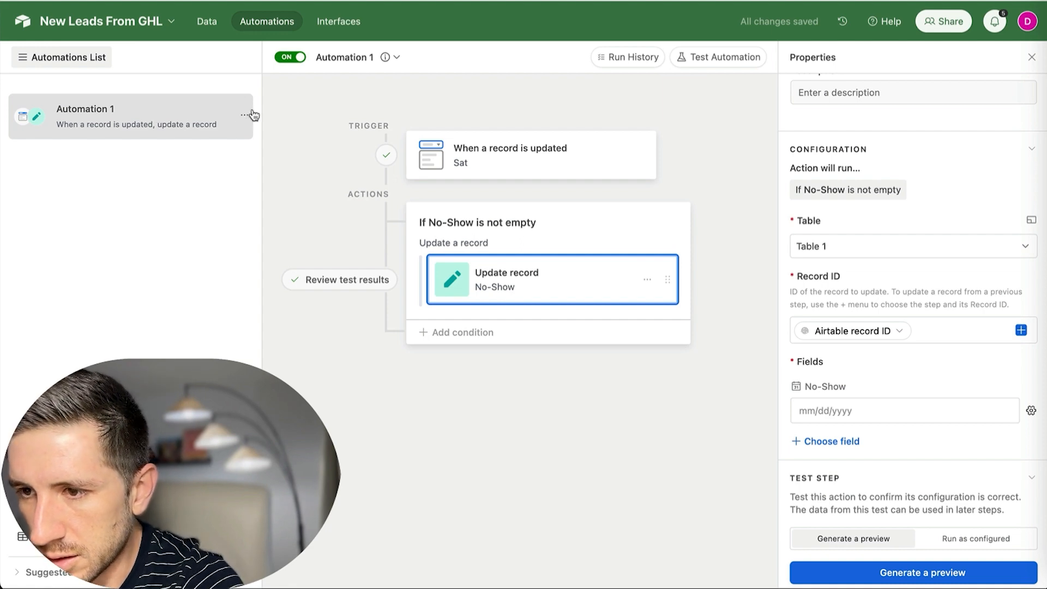
click(346, 57)
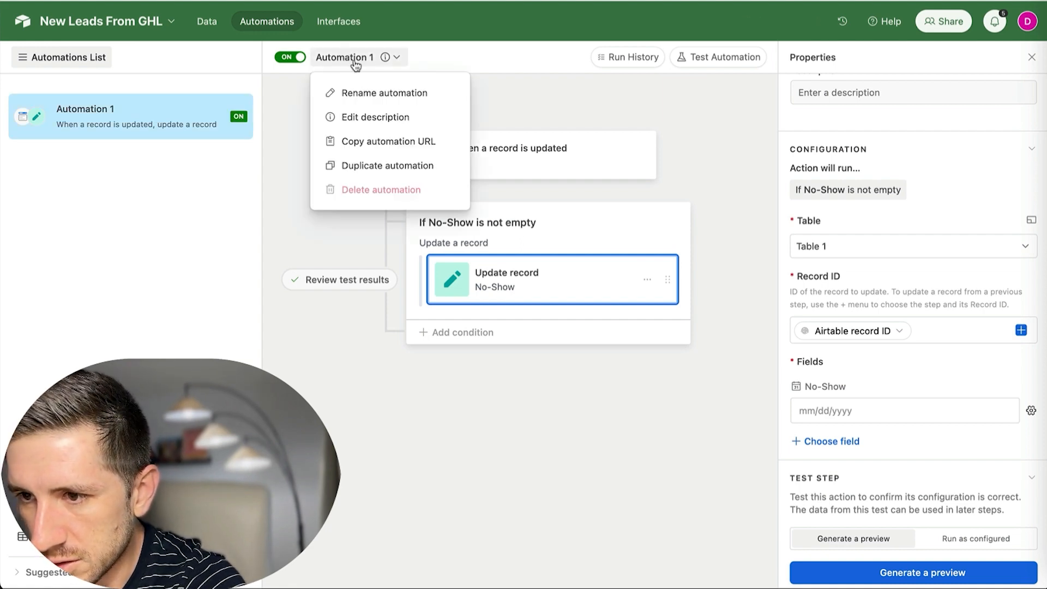
click(353, 93)
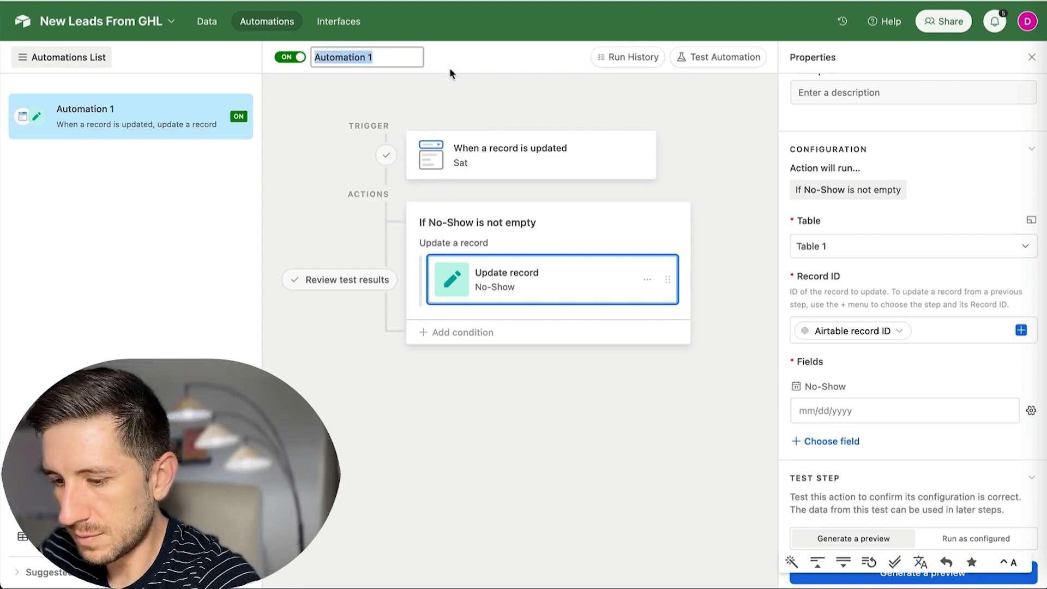
text(Remove No)
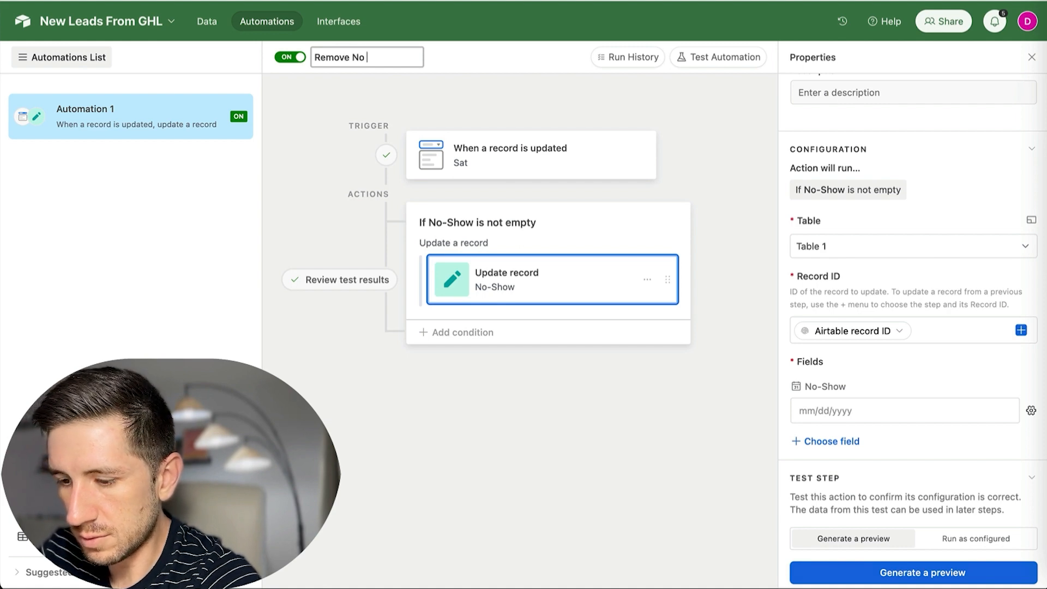
text( Show)
key(Return)
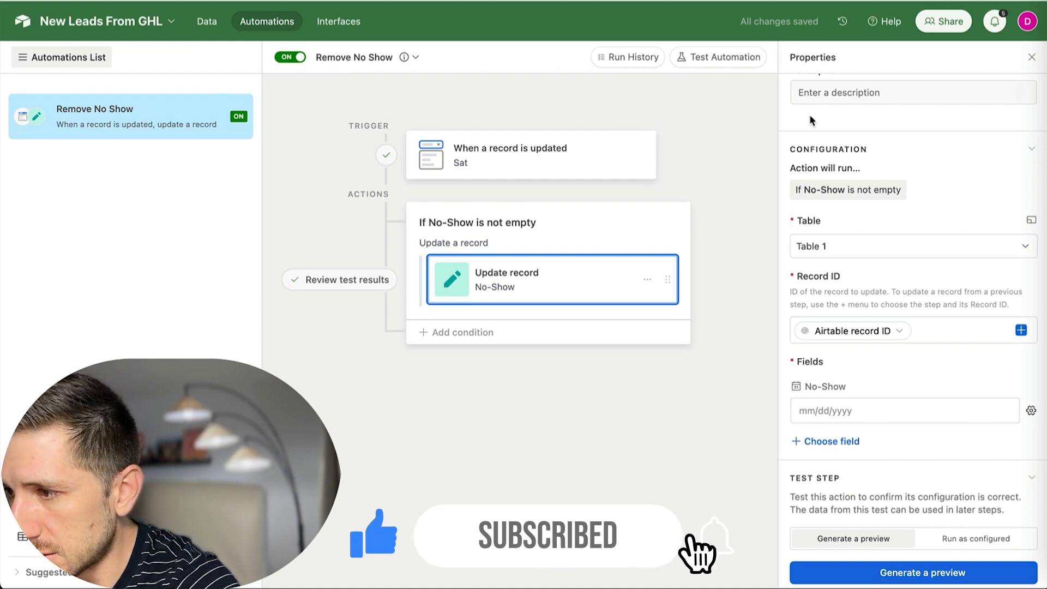
Create a new blank automation and bring up its trigger choices.
click(1031, 57)
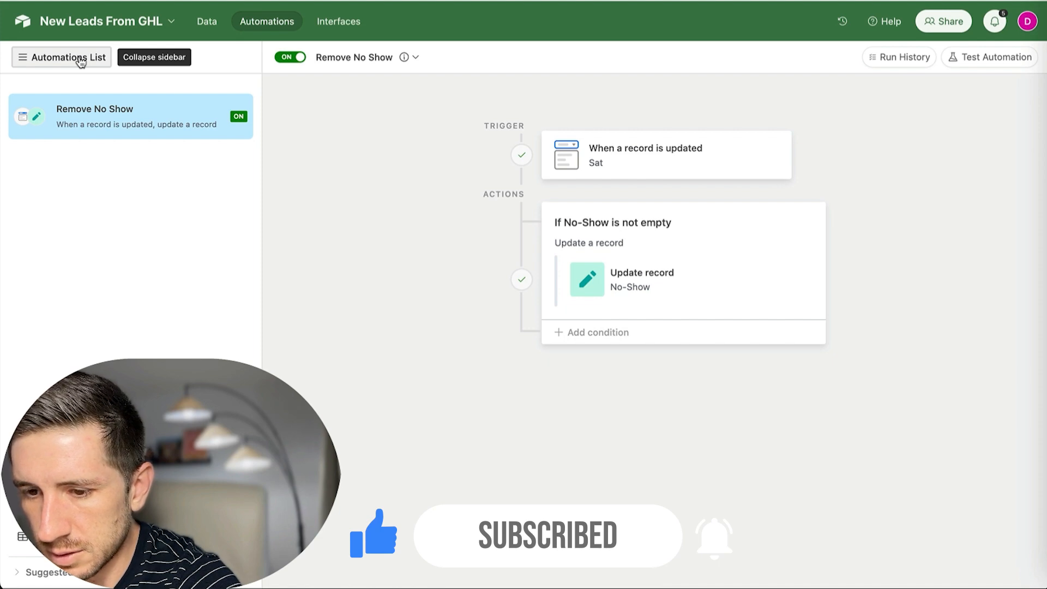
drag(80, 58, 186, 269)
click(131, 511)
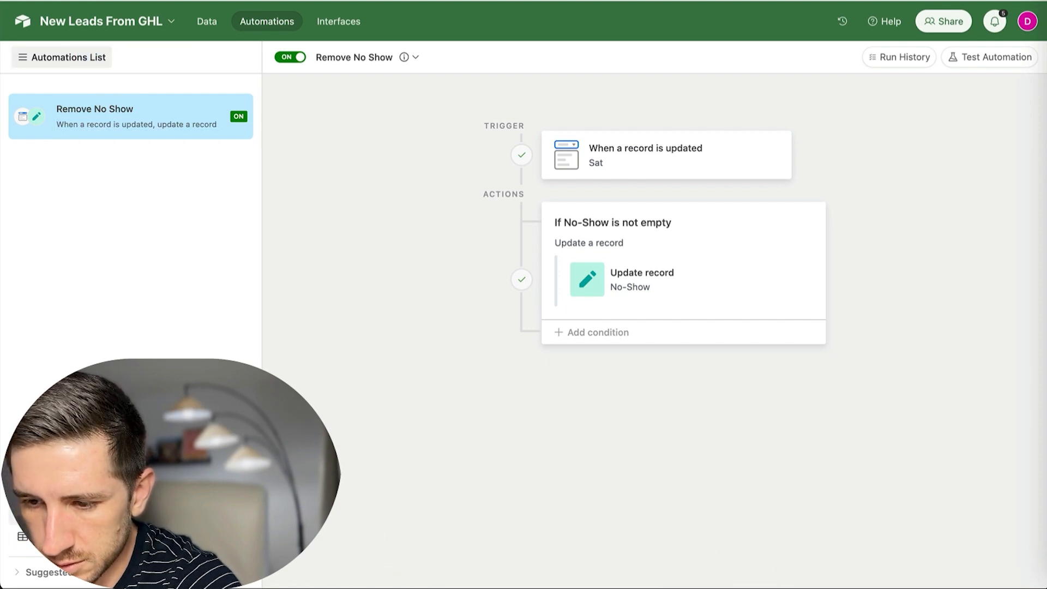
click(684, 143)
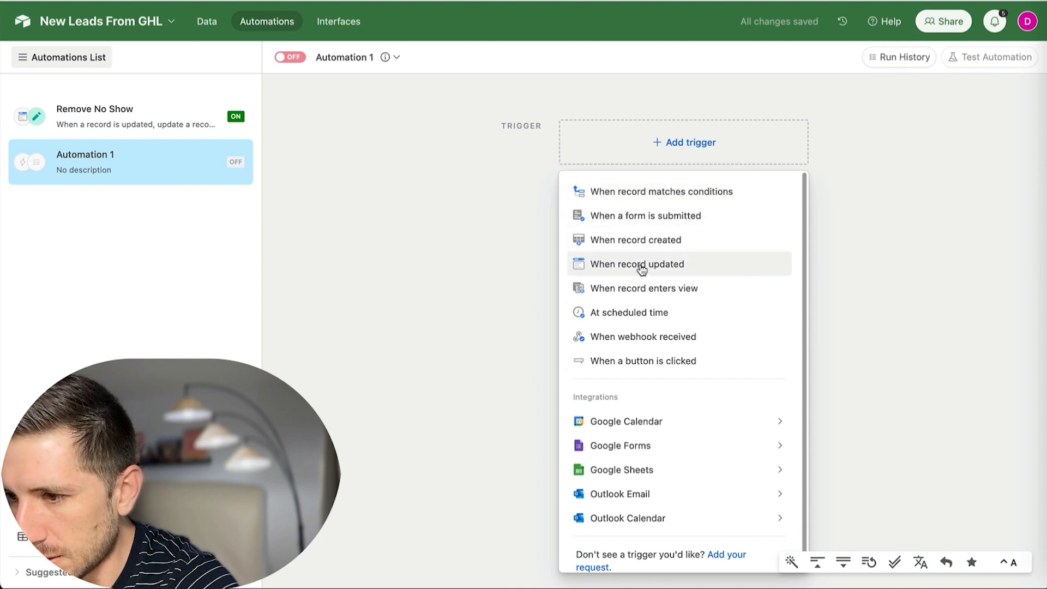
Trigger on record updates to the Lost field in Table 1, tested with record L5.
click(622, 267)
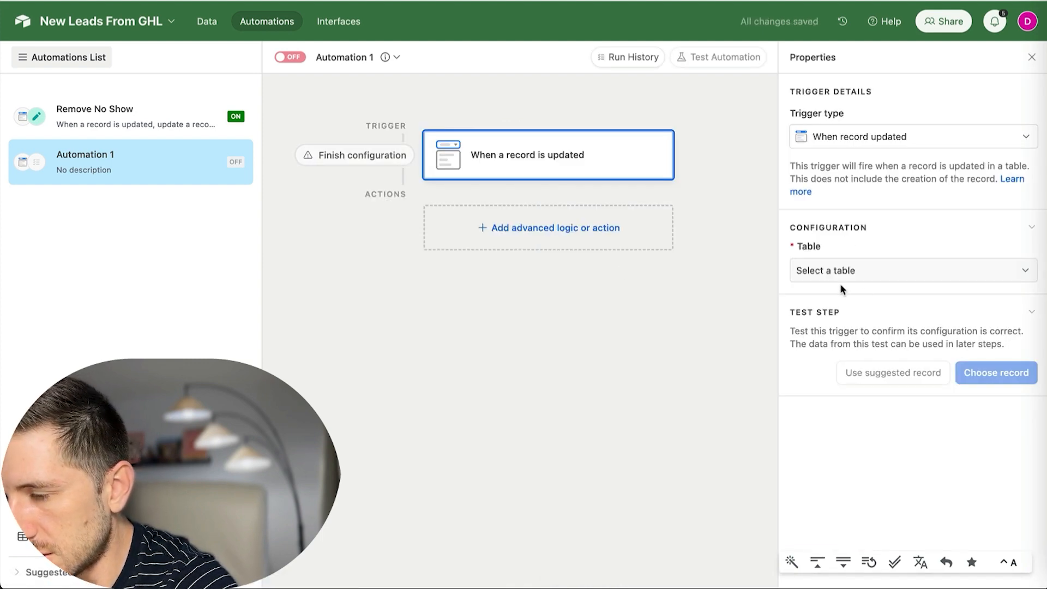
click(858, 276)
click(836, 321)
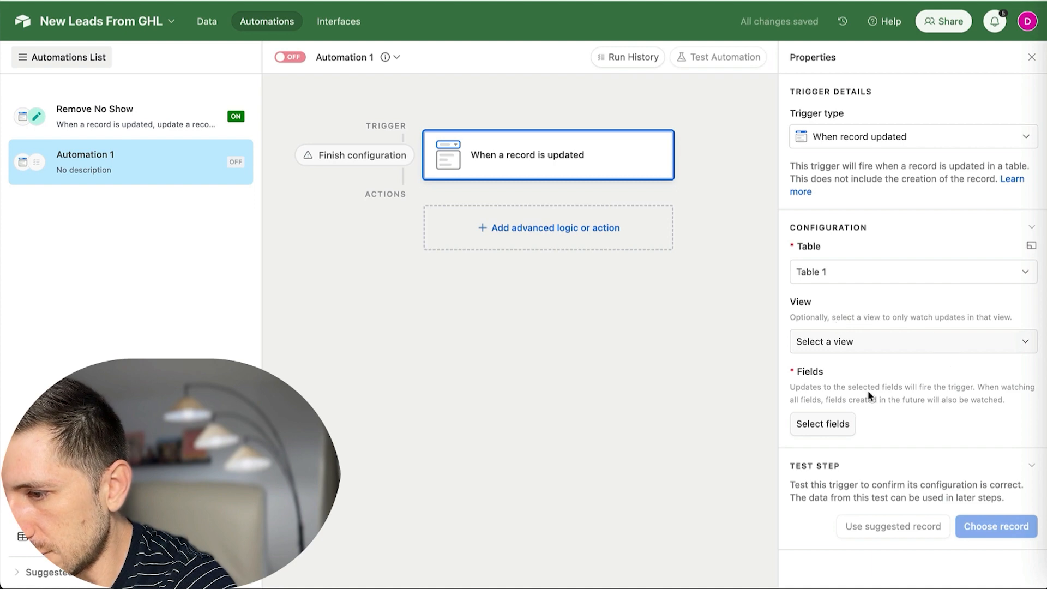
click(830, 427)
scroll(868, 400, down, 1)
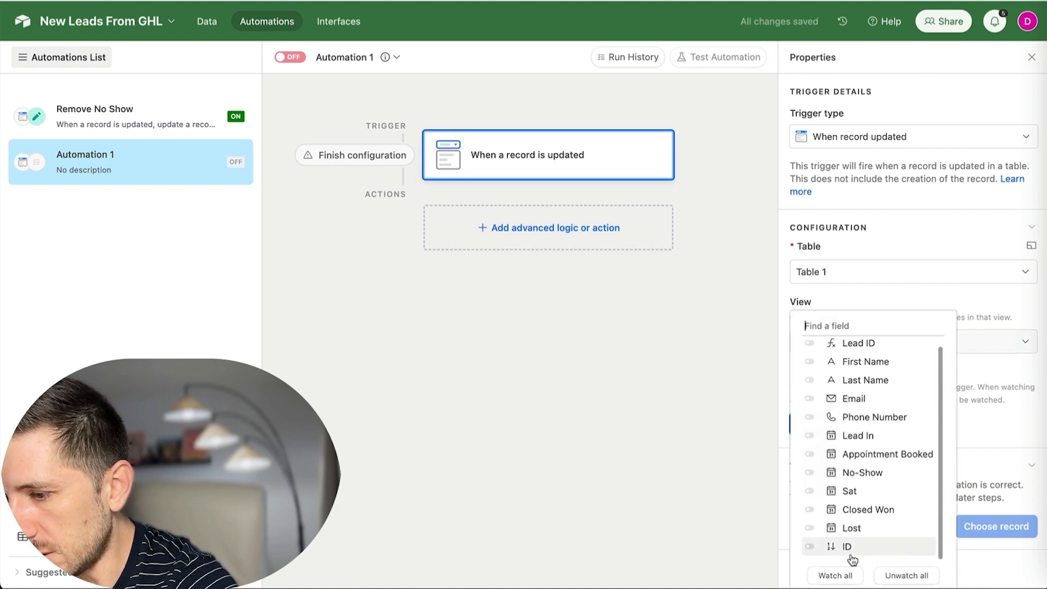
click(810, 528)
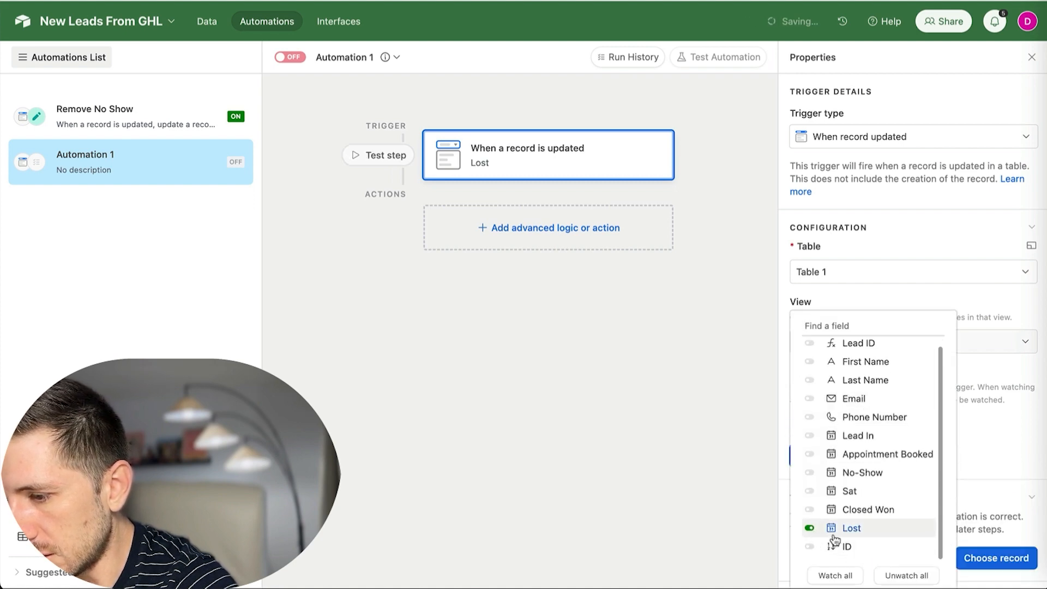
click(1011, 442)
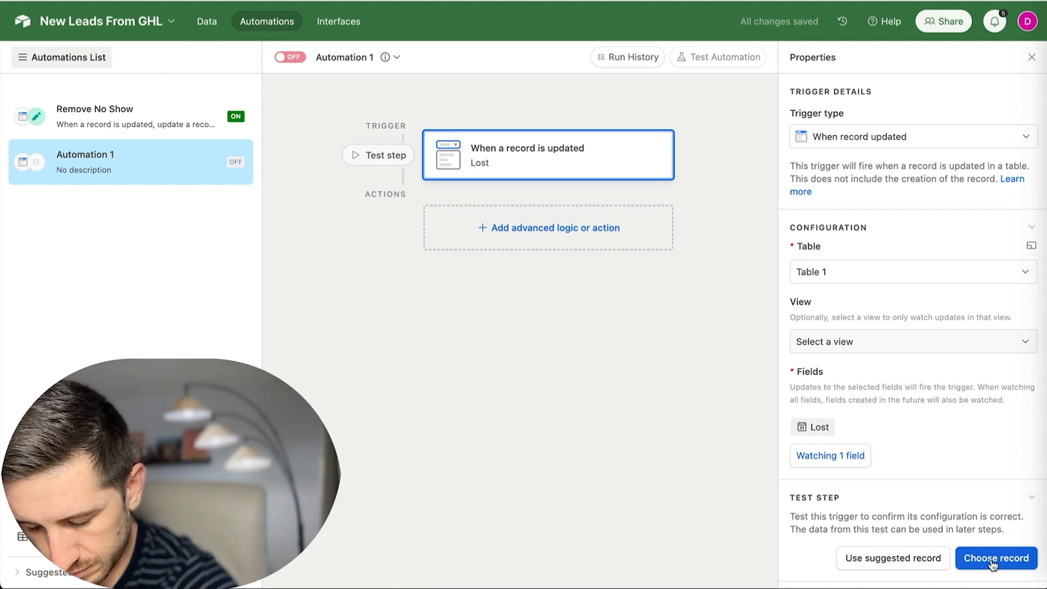
click(992, 559)
scroll(544, 355, down, 1)
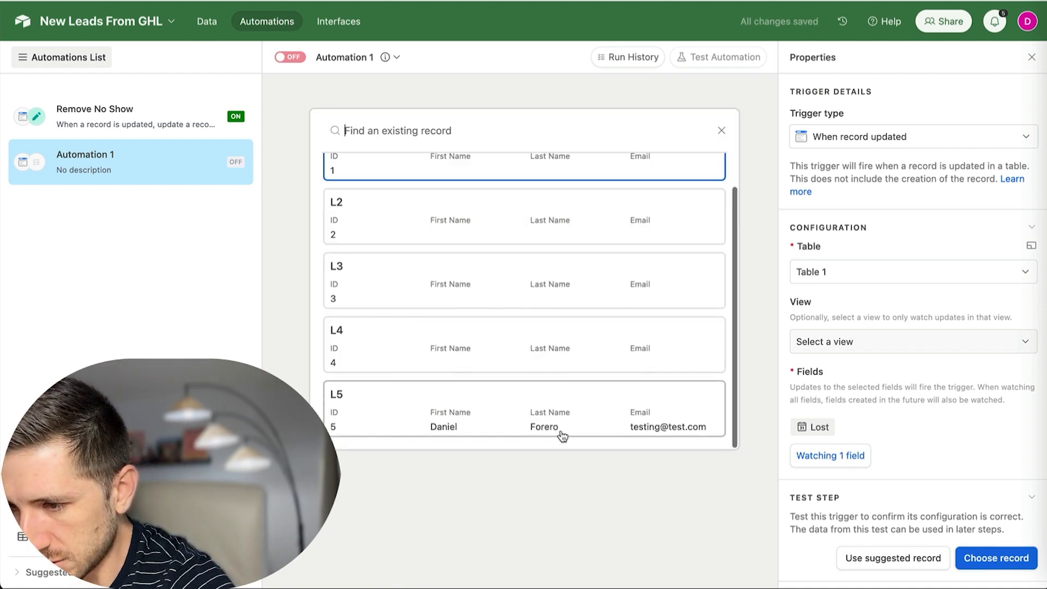
click(561, 428)
Insert a conditional logic group with the condition Closed Won 'is not empty'.
click(540, 230)
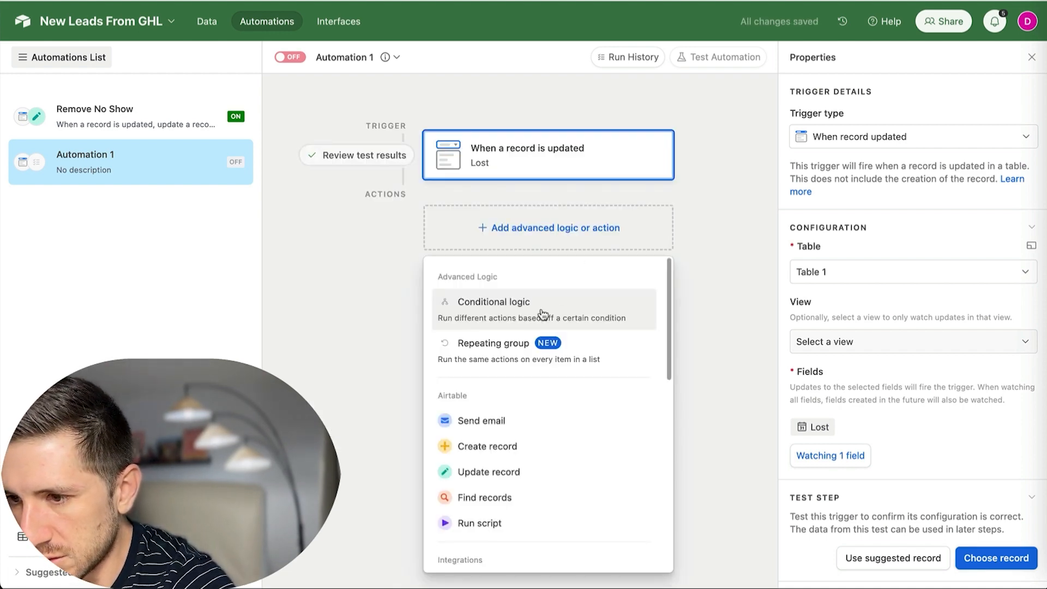
click(499, 308)
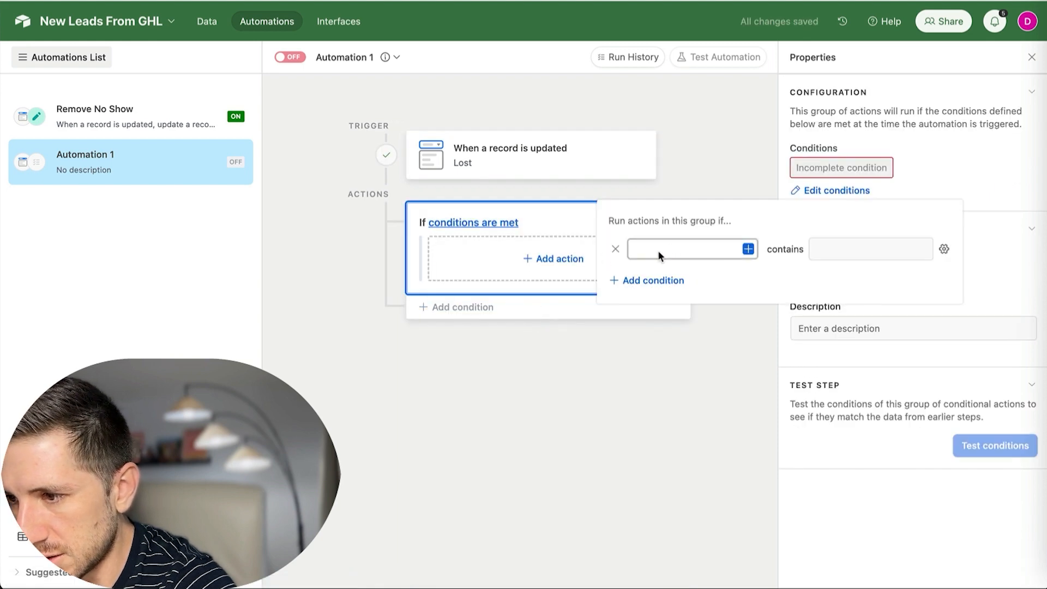
click(746, 248)
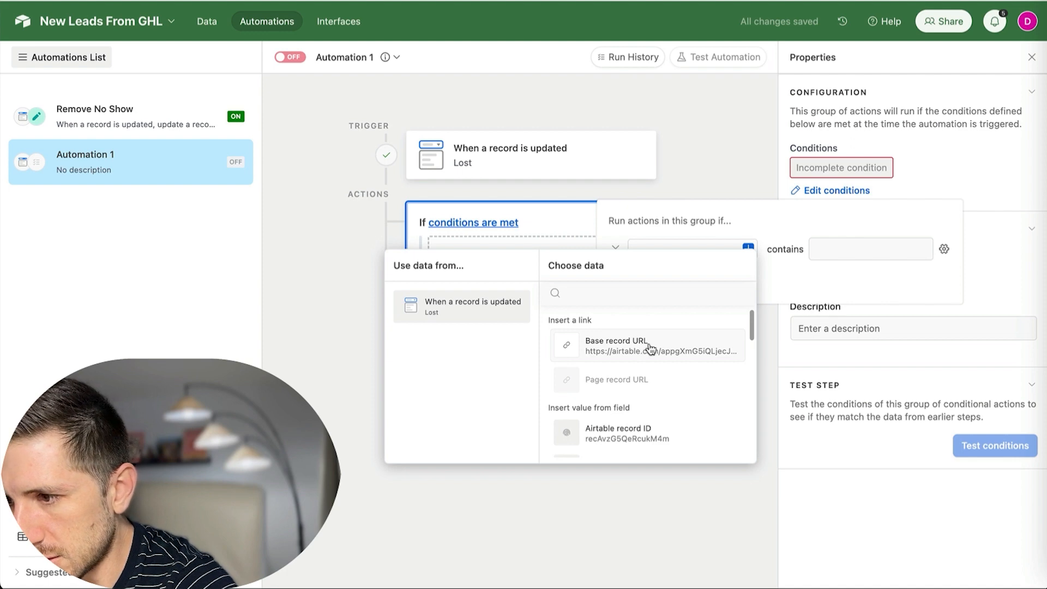
scroll(646, 351, down, 2)
scroll(636, 395, down, 10)
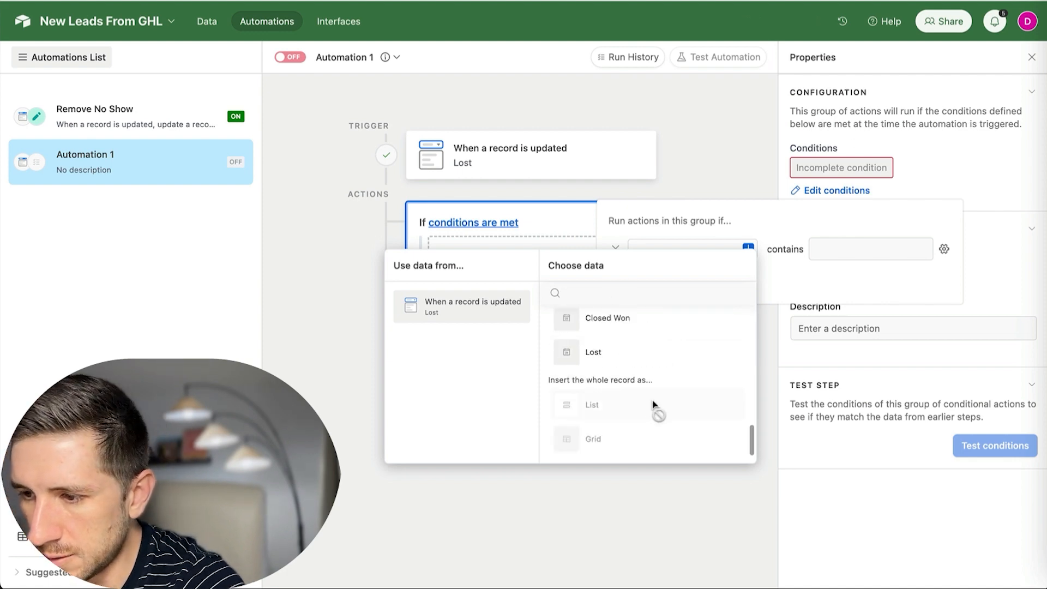
scroll(652, 404, up, 2)
click(650, 401)
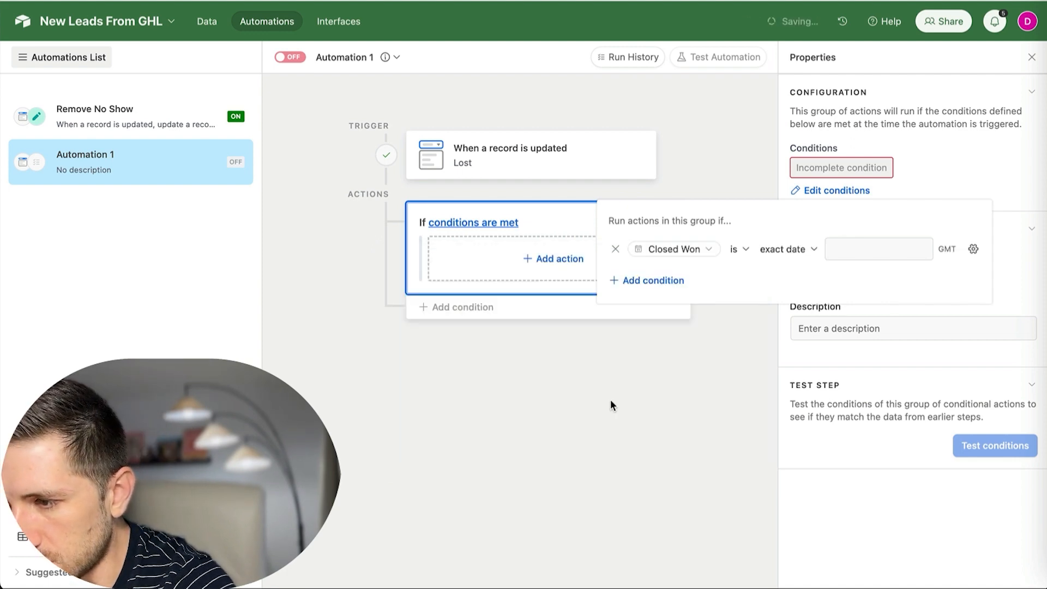
click(744, 250)
scroll(768, 346, down, 3)
click(764, 427)
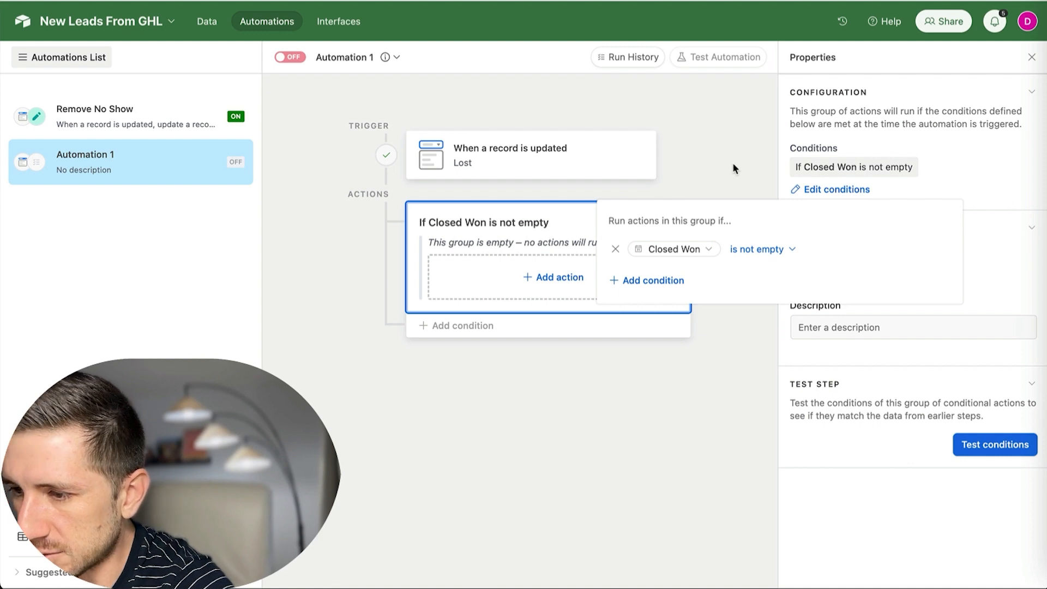
Add an Update record action on Table 1, targeting the triggering record's Airtable record ID.
click(537, 279)
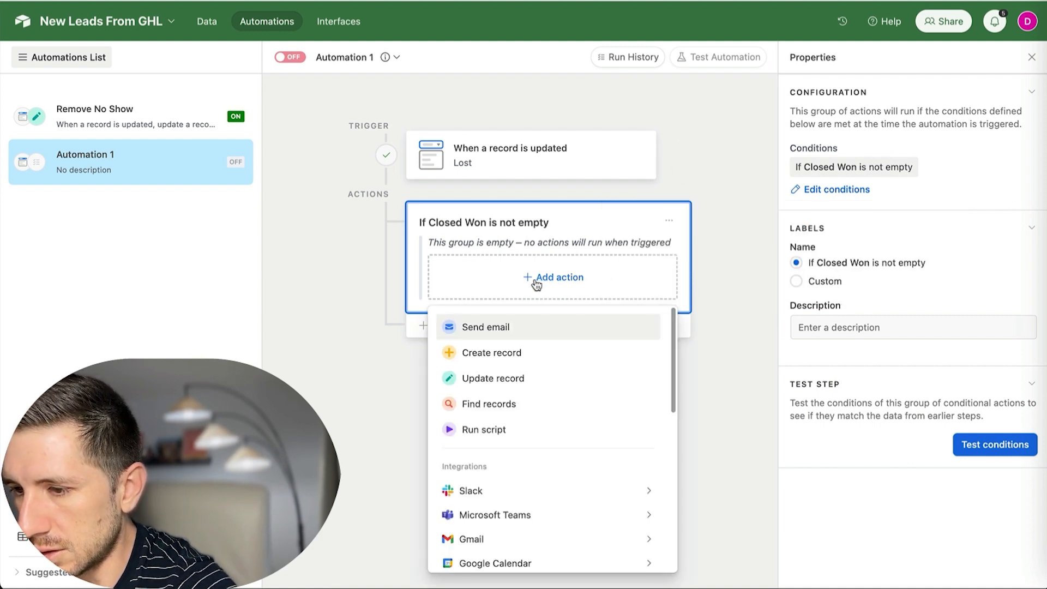
click(513, 383)
scroll(890, 357, down, 2)
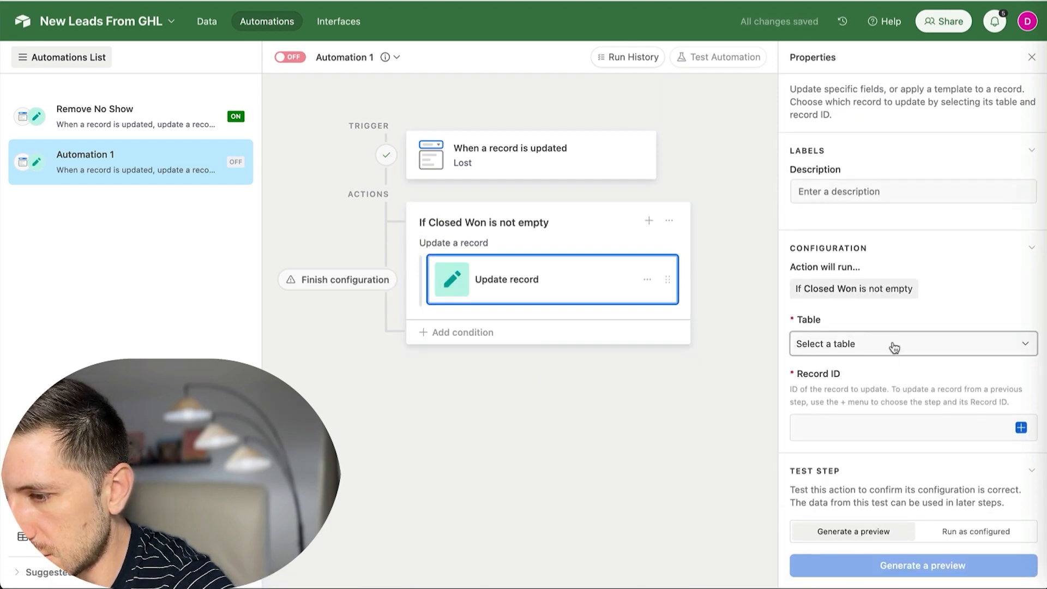
click(890, 354)
click(830, 406)
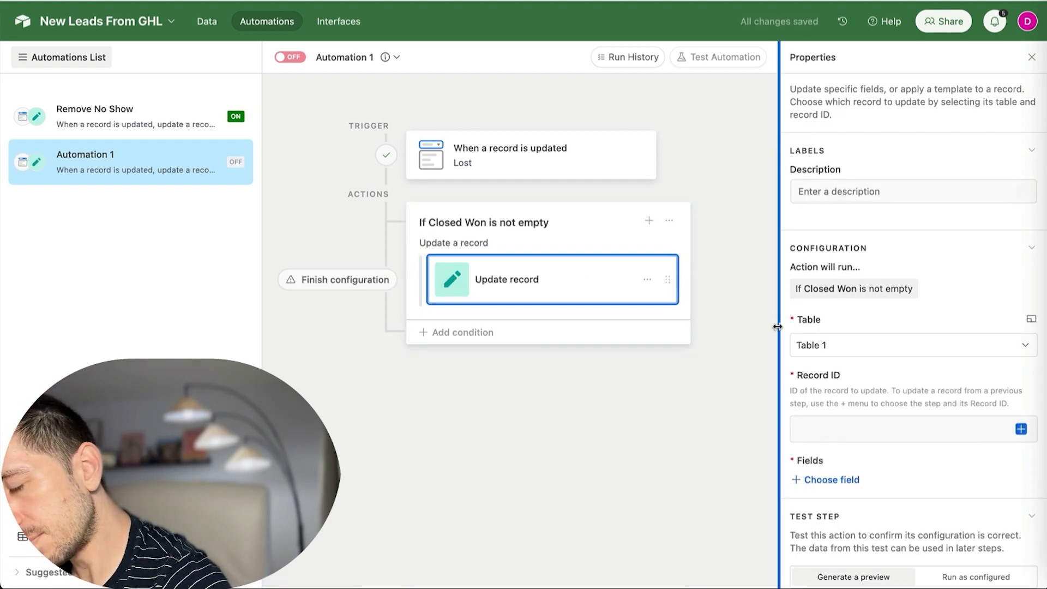
click(1021, 428)
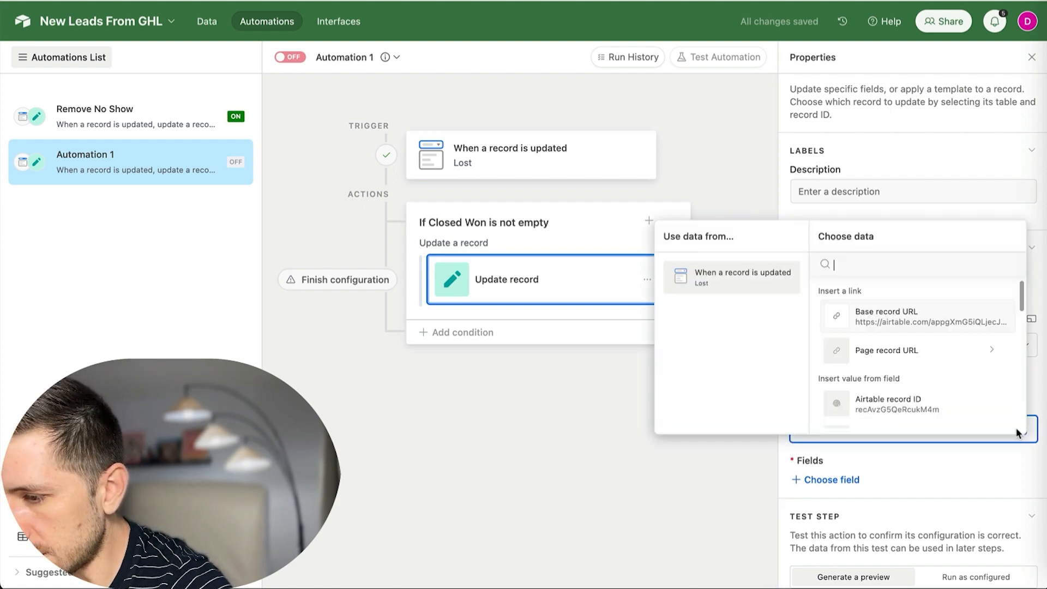
scroll(921, 355, down, 1)
click(916, 366)
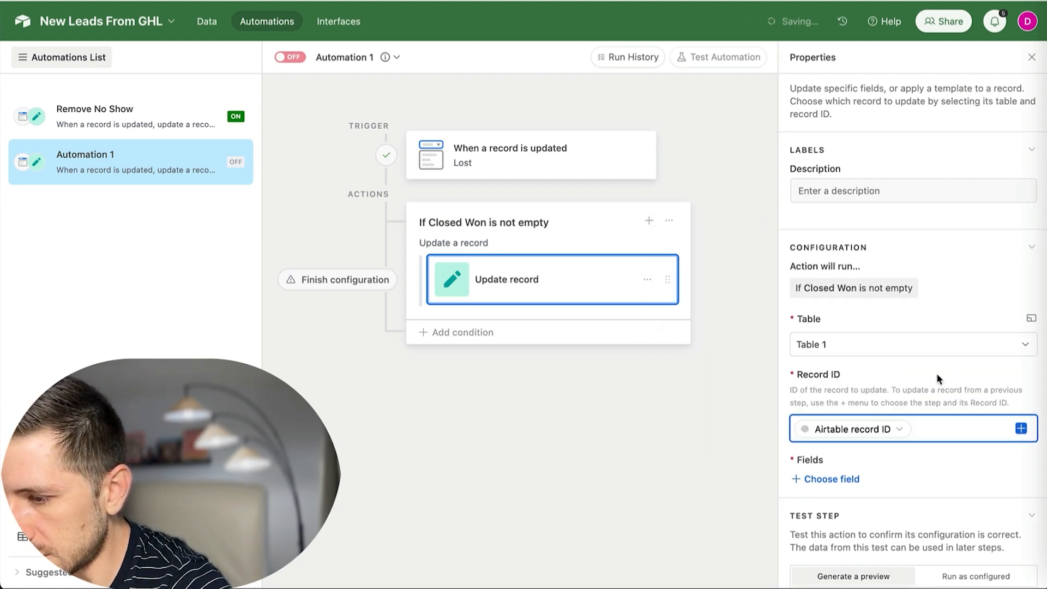
Choose Closed Won as the field to update and leave its date blank.
scroll(927, 377, down, 1)
click(843, 424)
scroll(853, 371, down, 5)
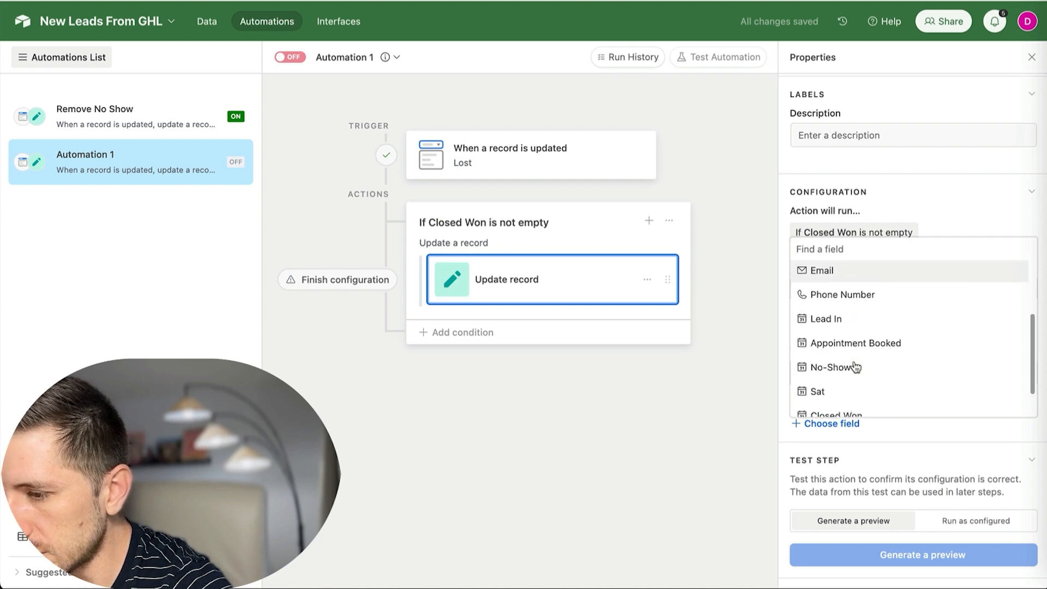
click(860, 384)
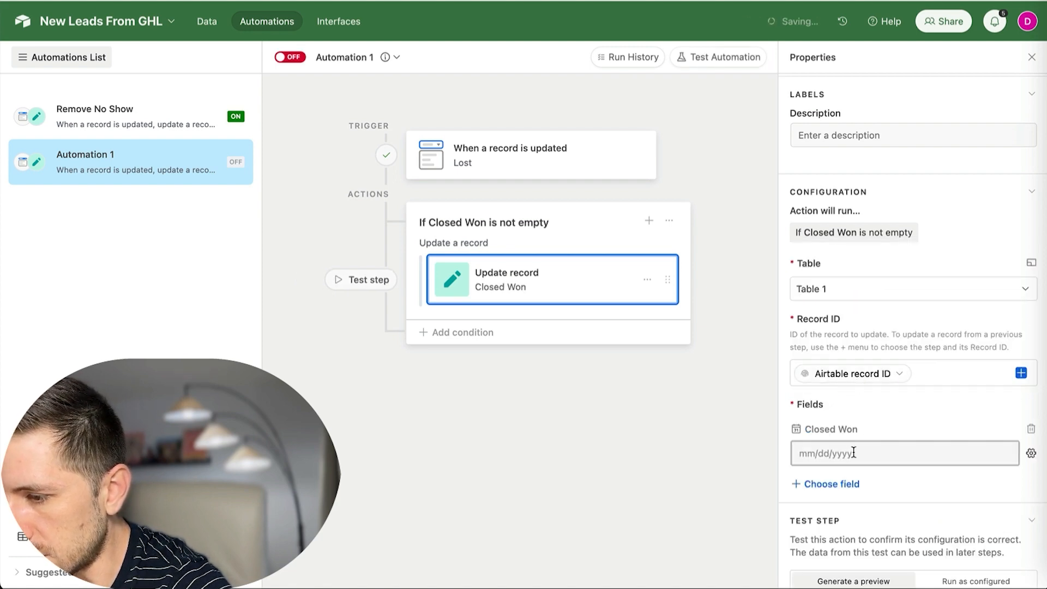
click(911, 423)
click(987, 398)
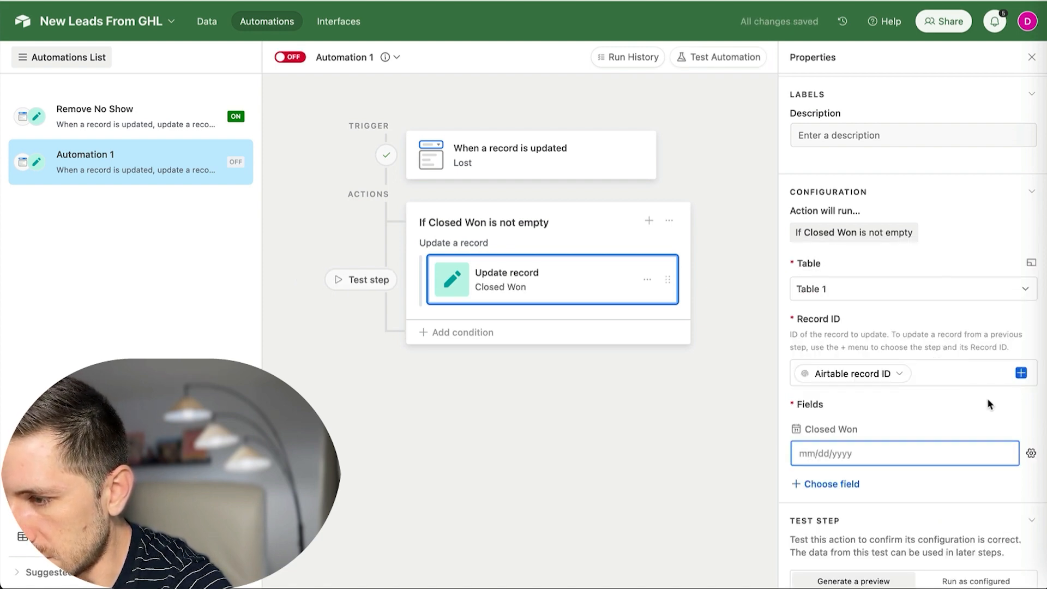
Generate and close a preview of the Update record step.
scroll(940, 405, down, 1)
click(923, 563)
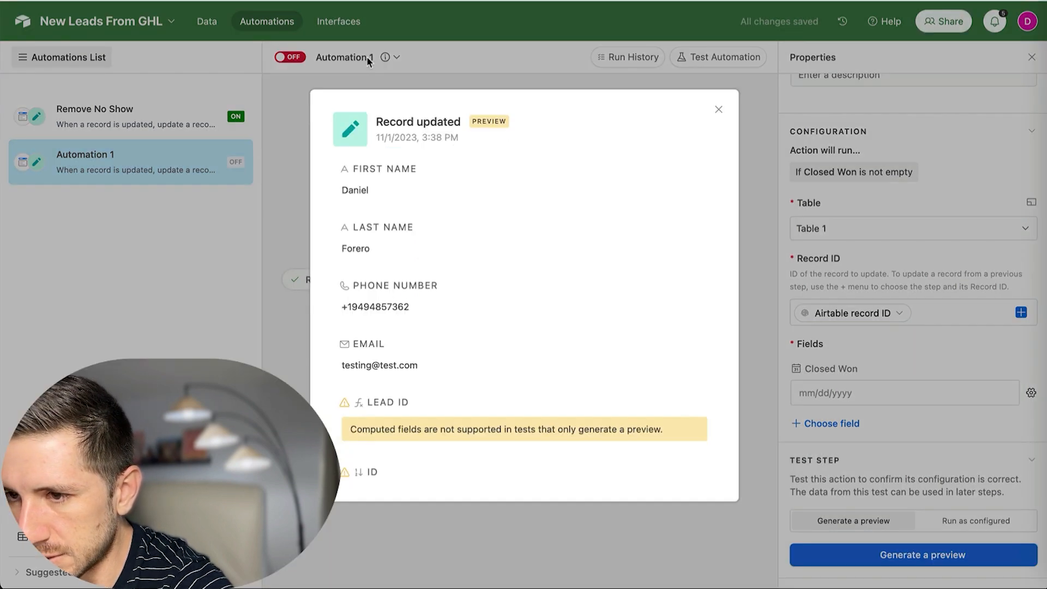
click(719, 111)
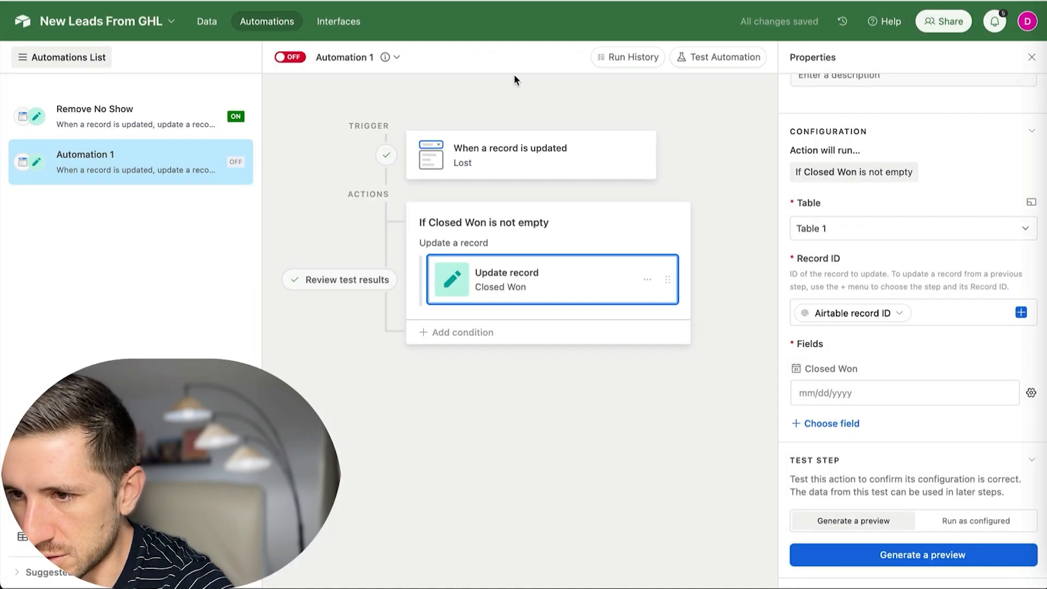
click(345, 57)
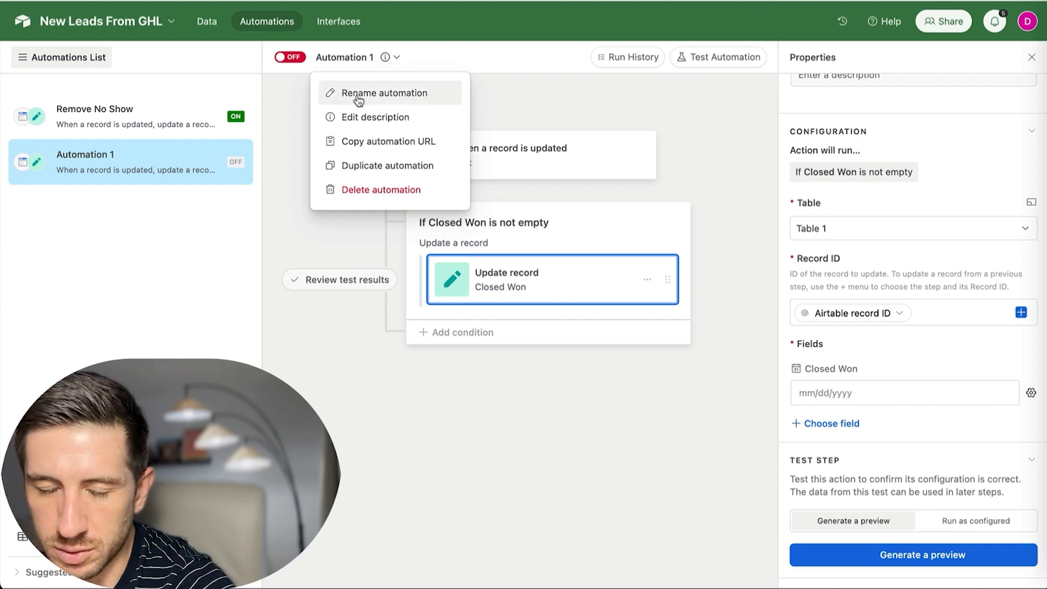
Rename the automation 'Remove WON', switch it on, and go to the Data view.
click(443, 93)
text(Re)
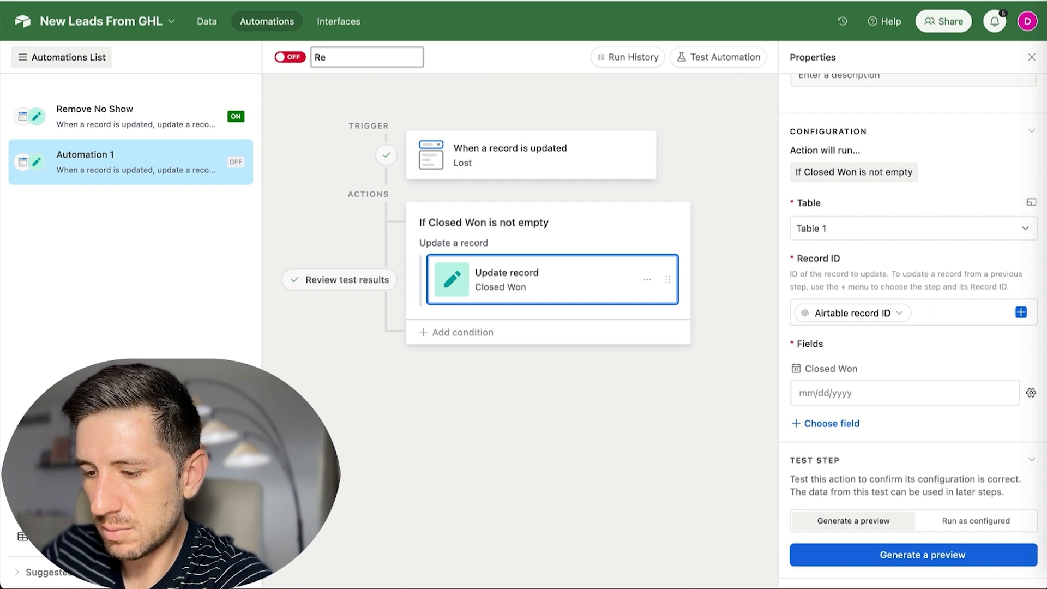
text(na)
key(BackSpace)
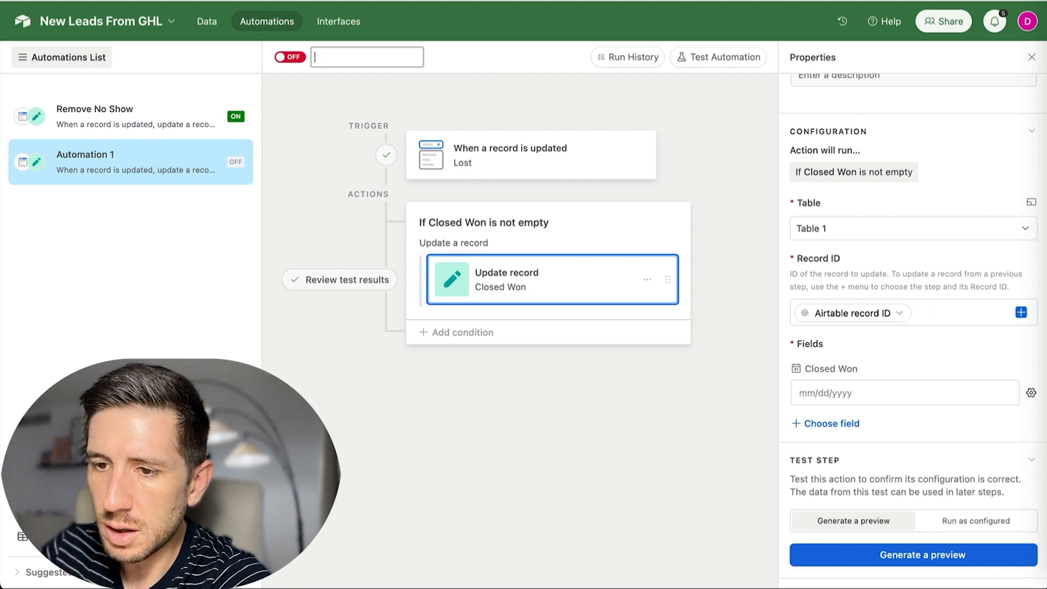
text(move WON)
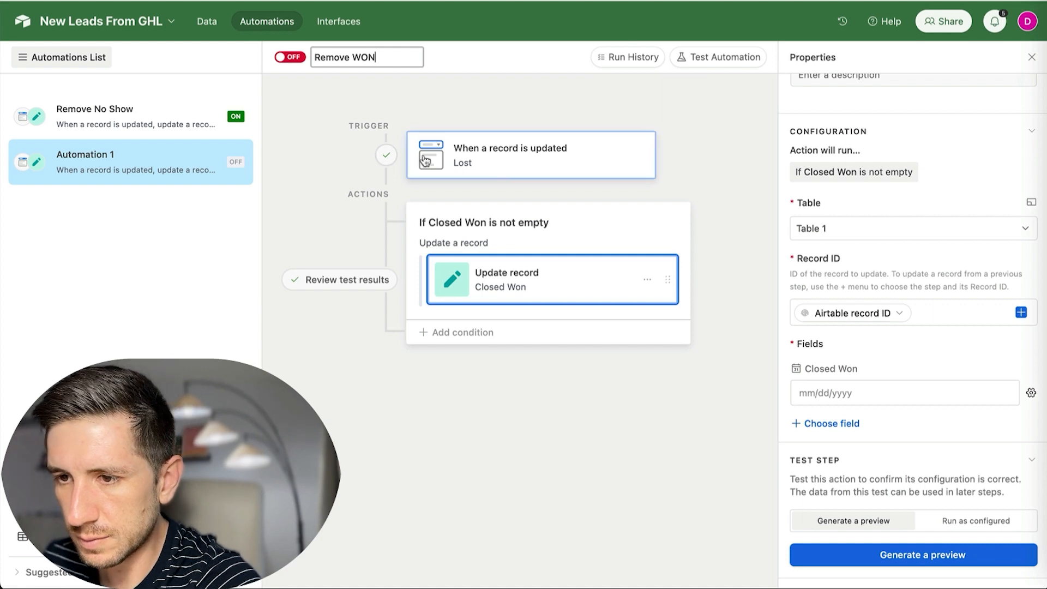
key(Return)
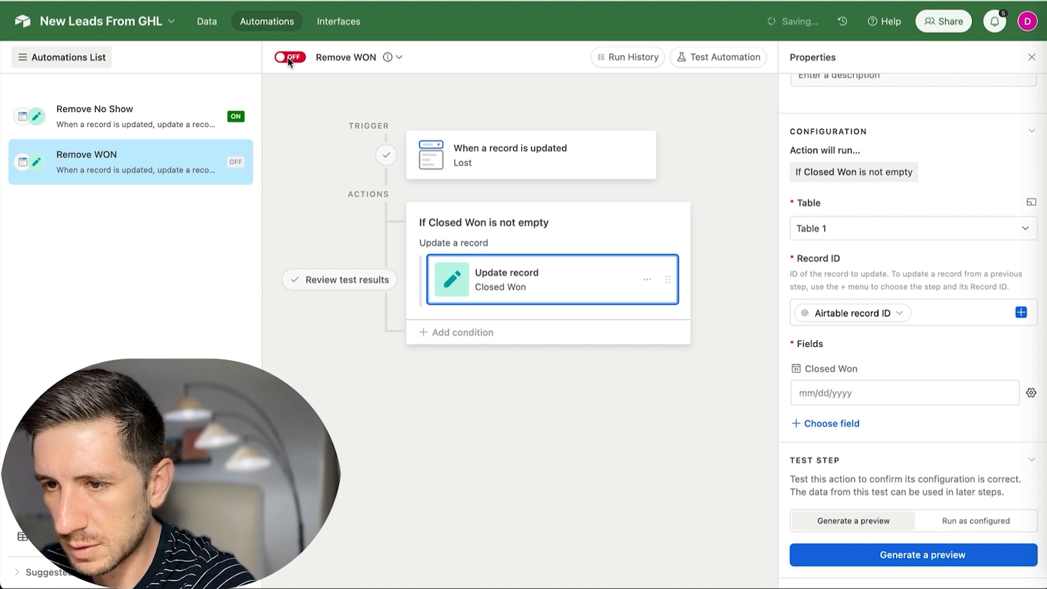
click(285, 58)
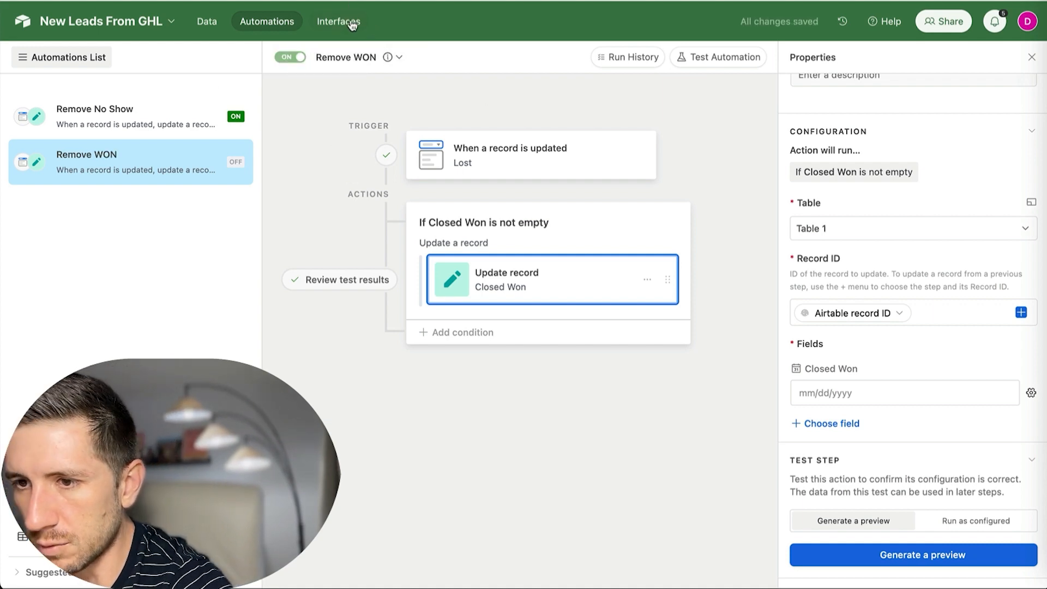
click(200, 27)
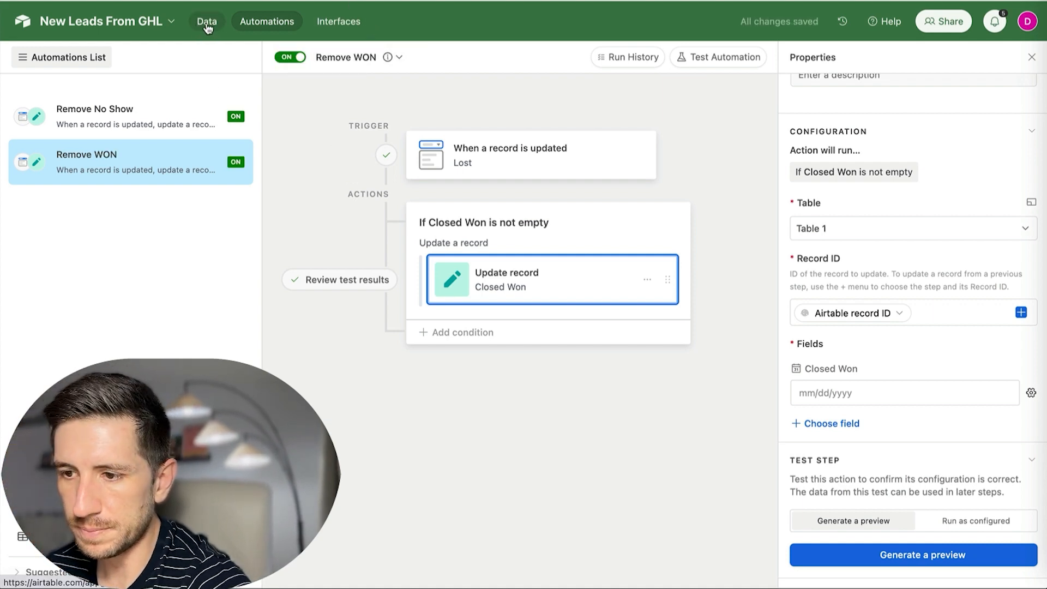
Scroll Table 1 across to the Closed Won and Lost columns, then return to GoHighLevel's workflow list.
scroll(545, 184, right, 5)
scroll(600, 169, left, 15)
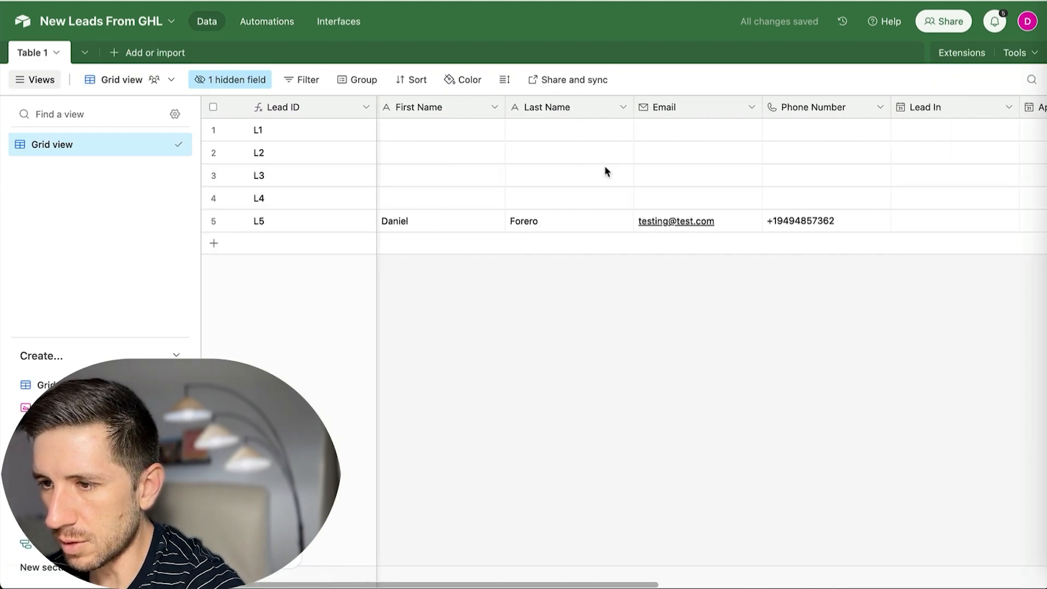
scroll(654, 174, right, 3)
scroll(671, 177, right, 10)
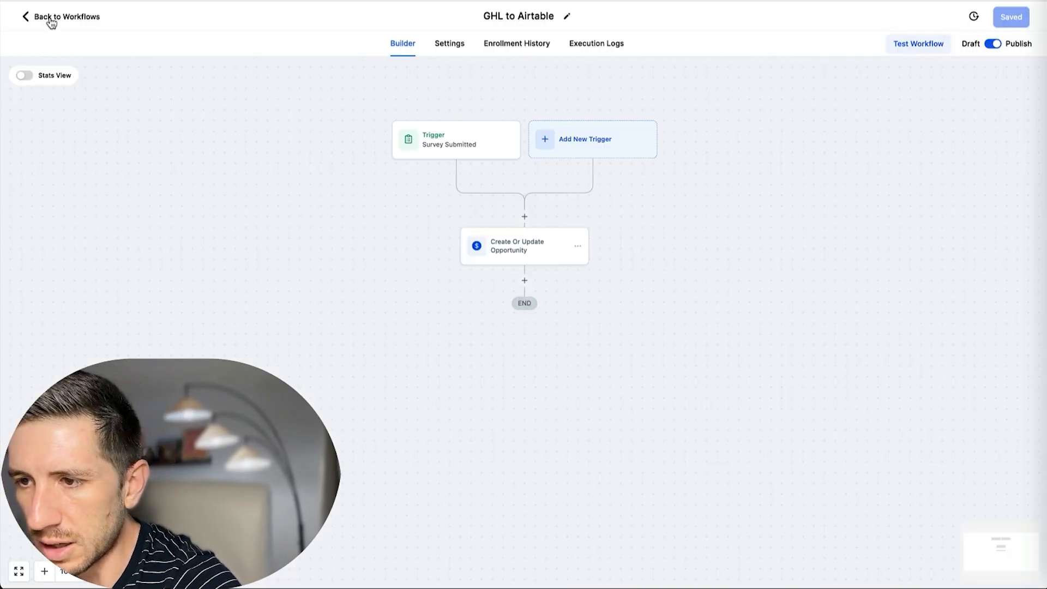
click(51, 20)
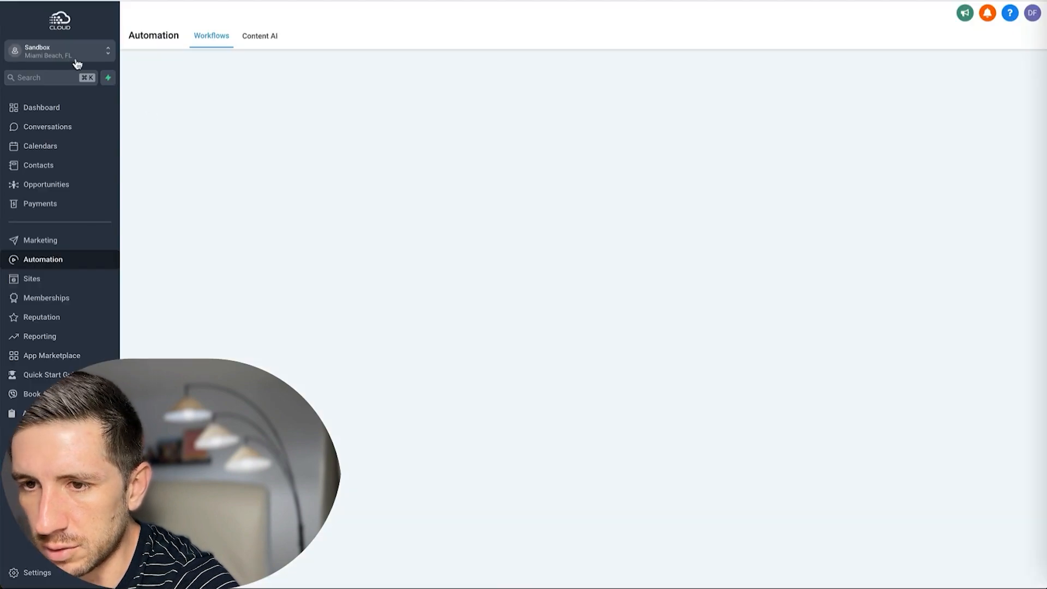
In Settings > Custom Fields, start a new Date Picker custom field.
click(38, 570)
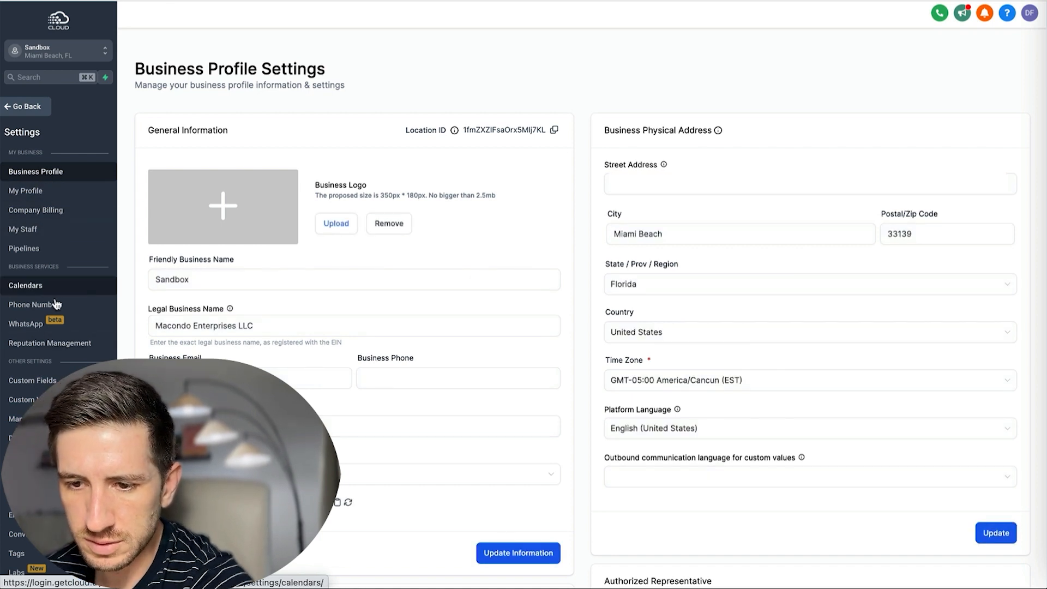
click(46, 382)
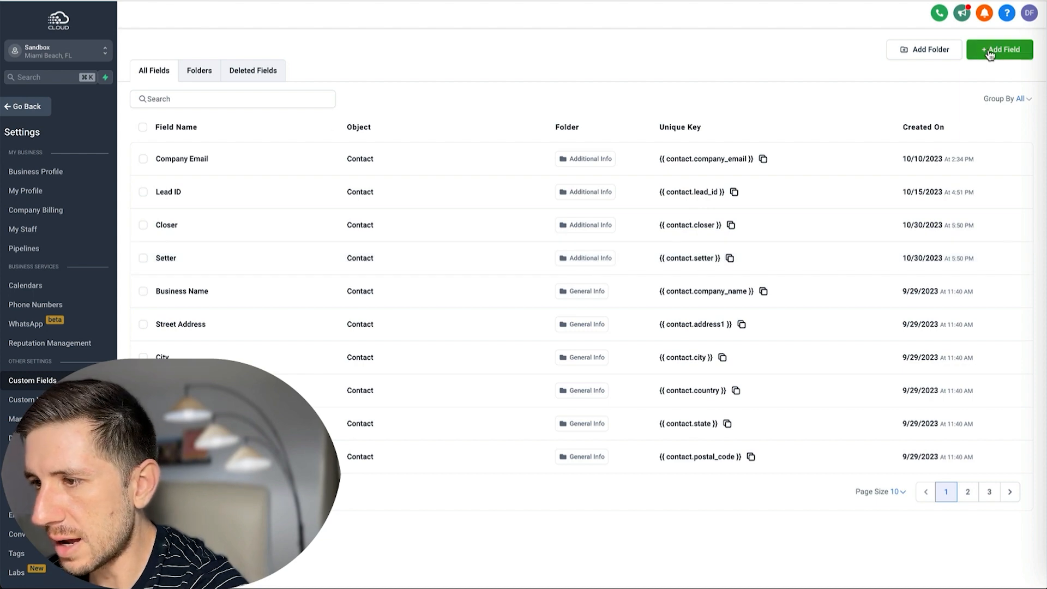
click(1000, 50)
click(381, 272)
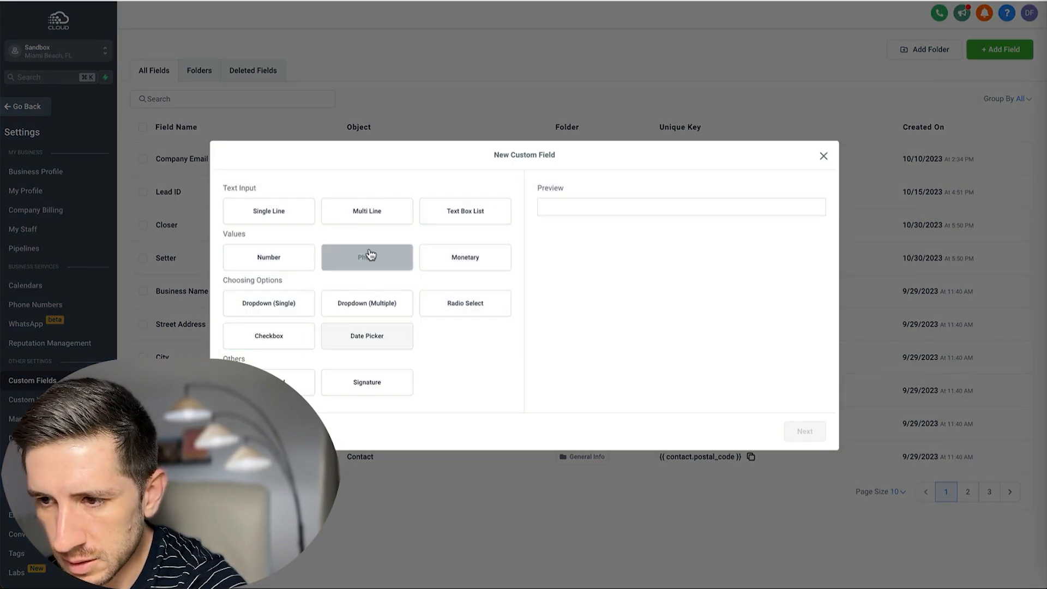
click(358, 338)
click(795, 436)
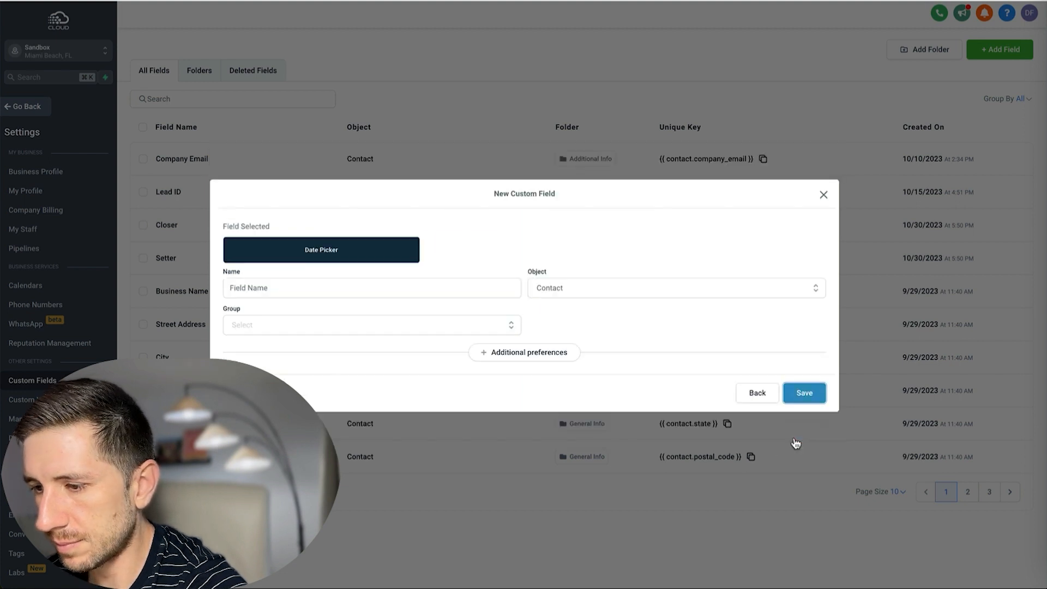
Name the field '1. Lead In', put it in Additional Info, and save.
click(317, 287)
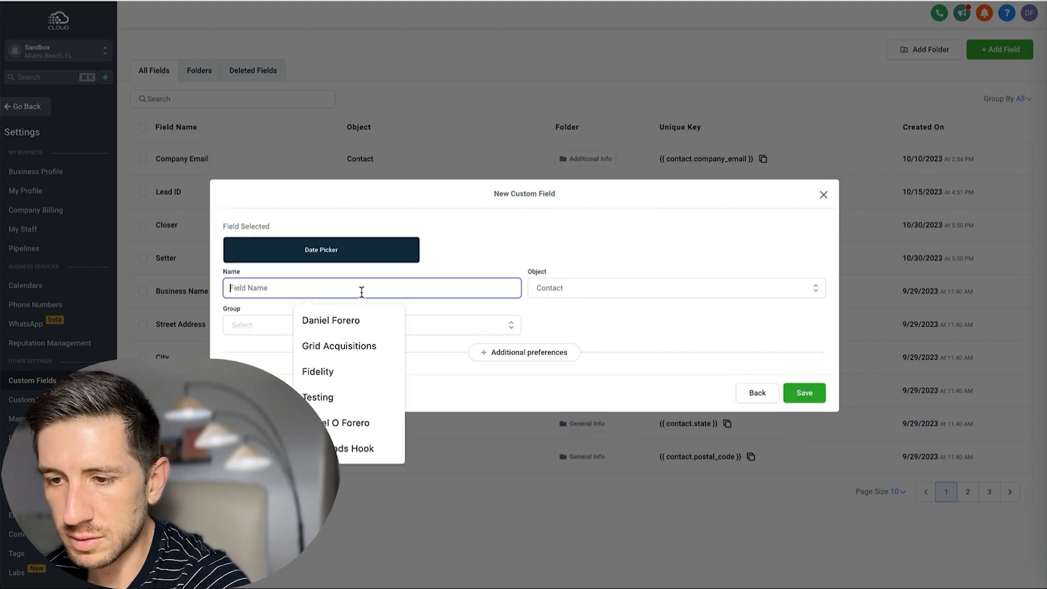
text(Lead In)
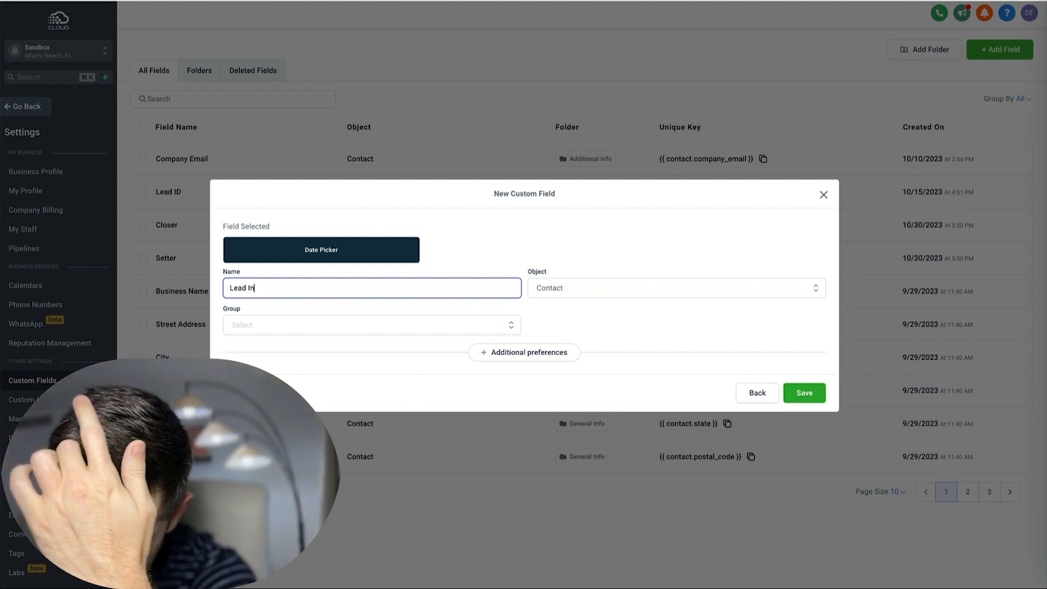
click(806, 393)
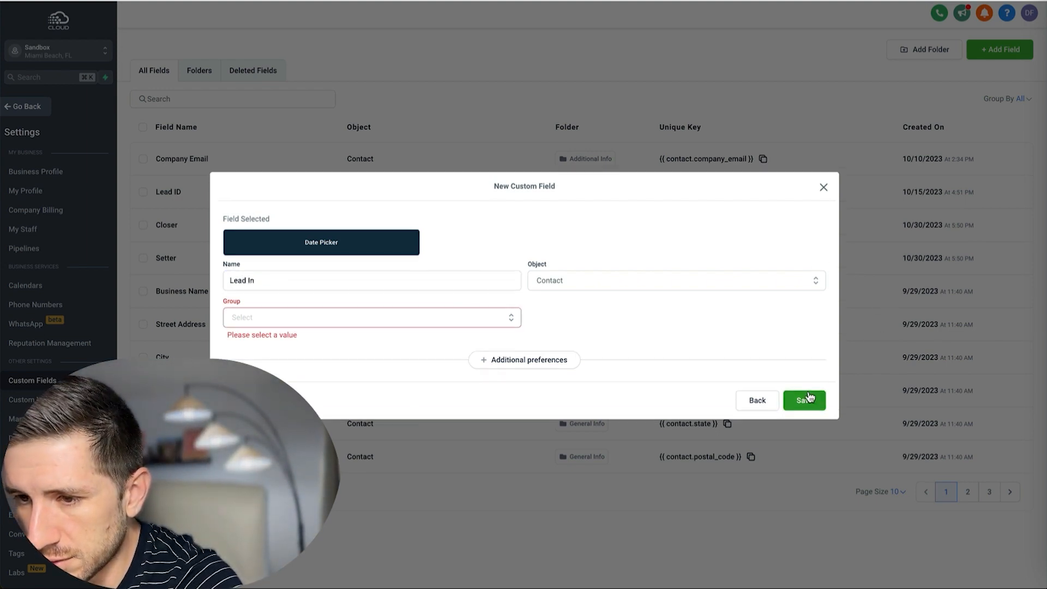
click(360, 322)
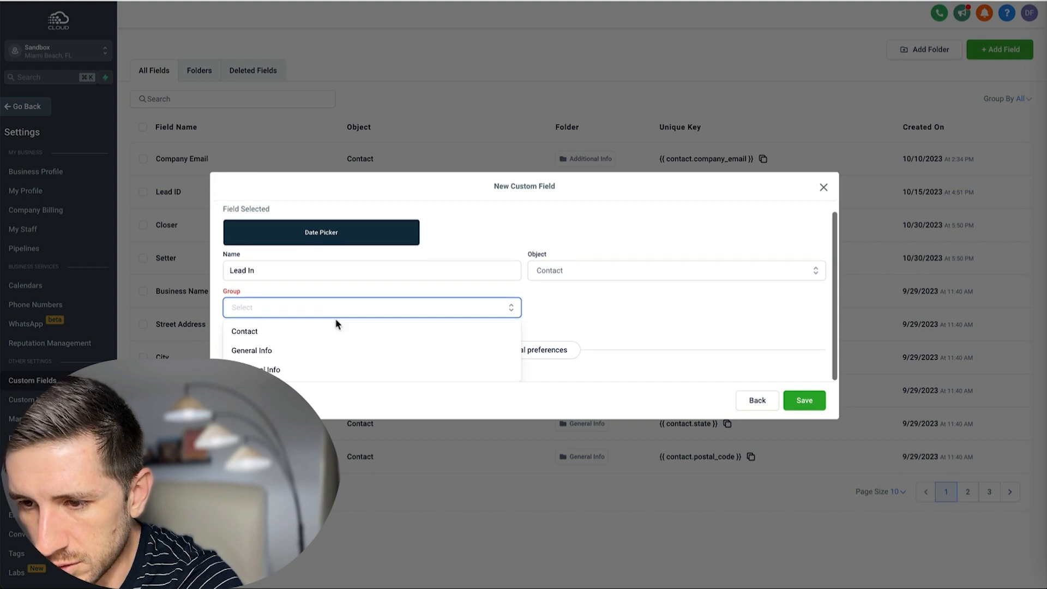
click(277, 371)
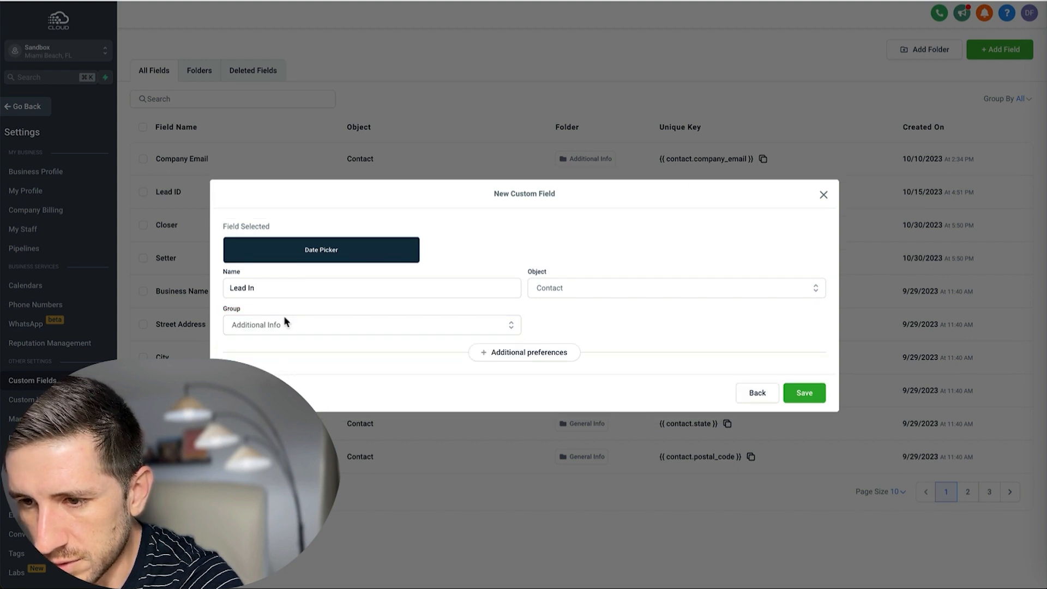
click(228, 288)
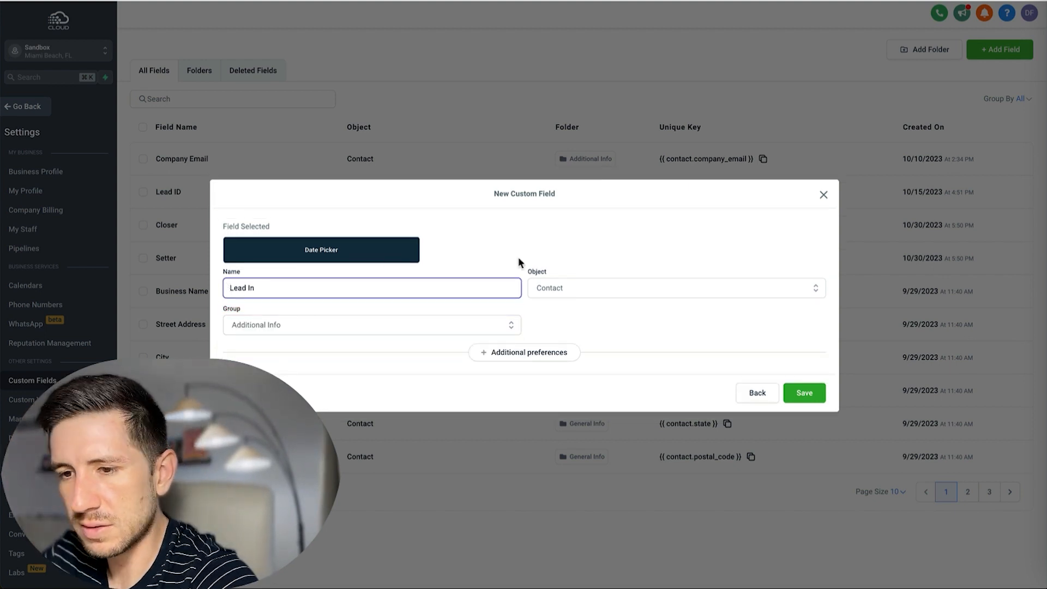
text(1.)
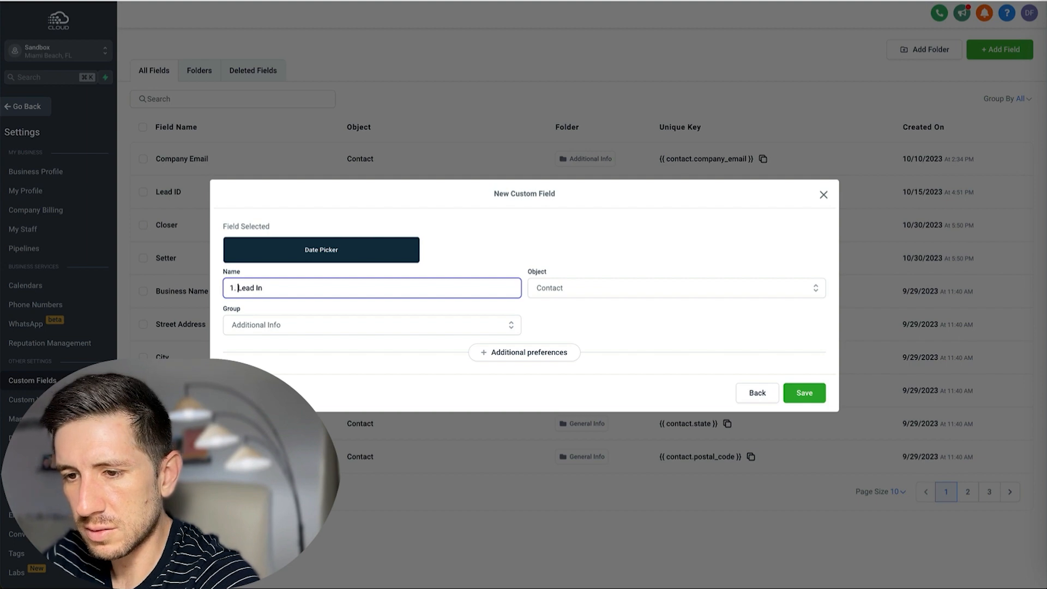
click(810, 398)
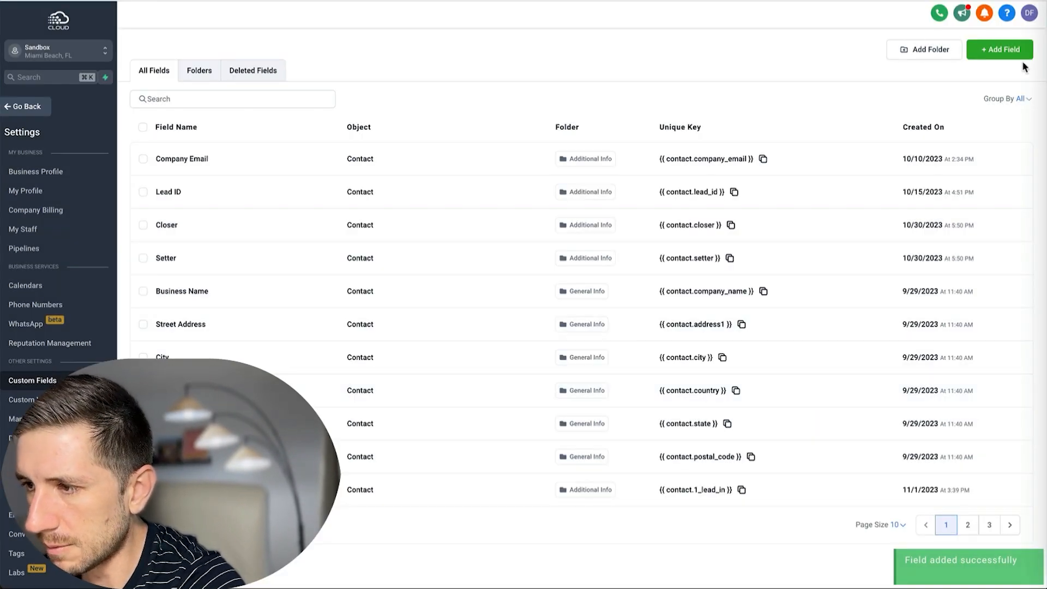
Create a Date Picker field 'Appointment Booked' in the Additional Info group.
click(1010, 54)
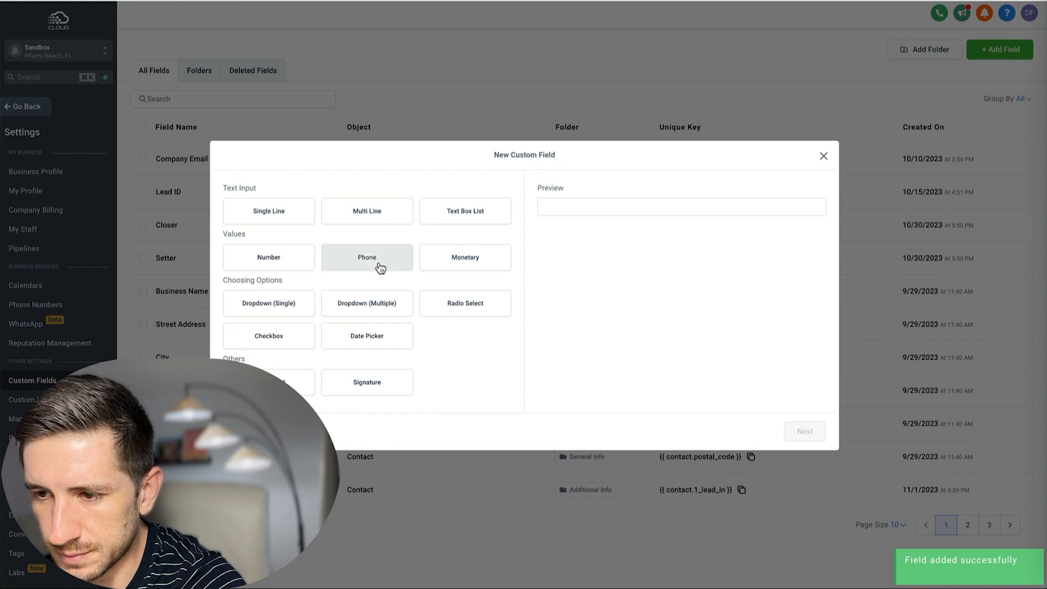
click(379, 336)
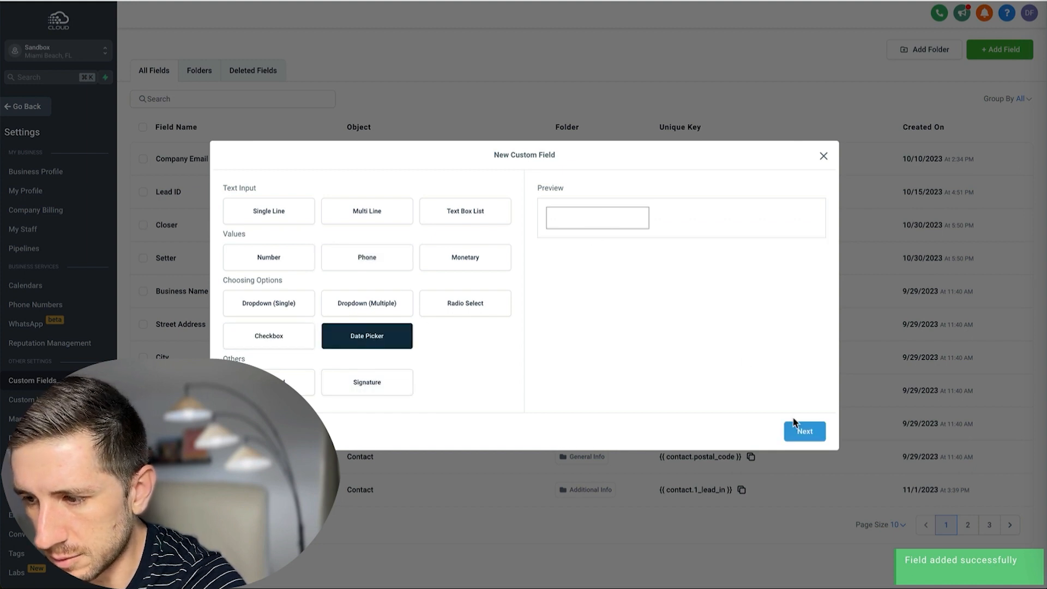
click(796, 428)
click(290, 282)
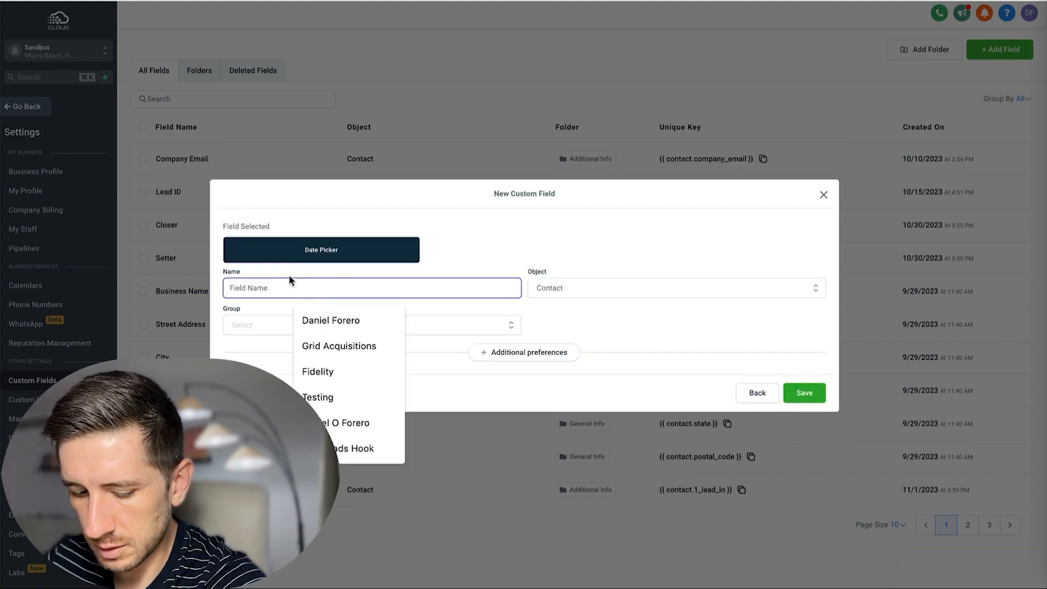
text(Appointment)
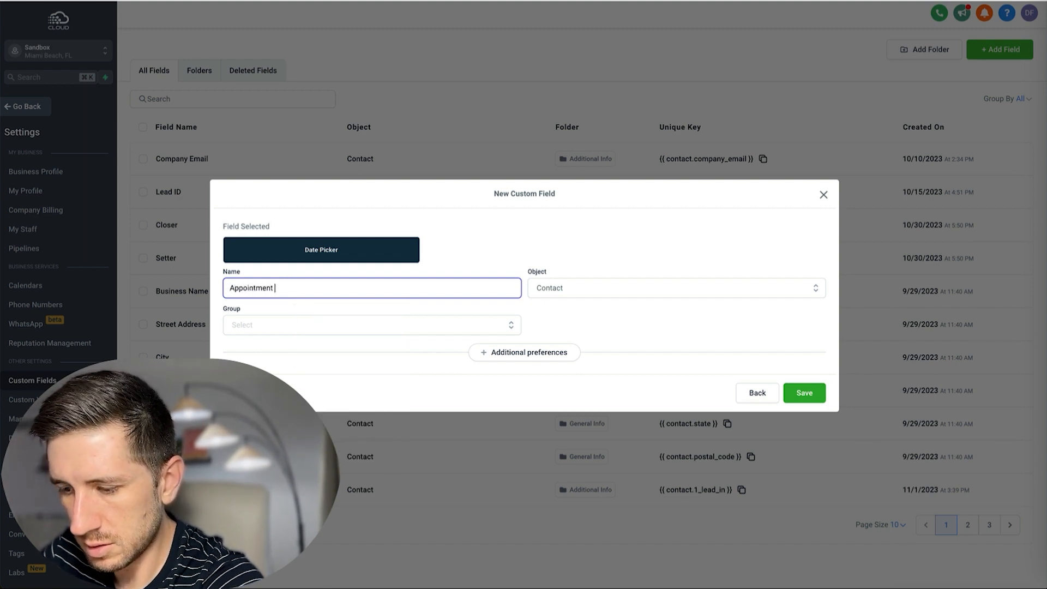
text( Booked)
click(300, 326)
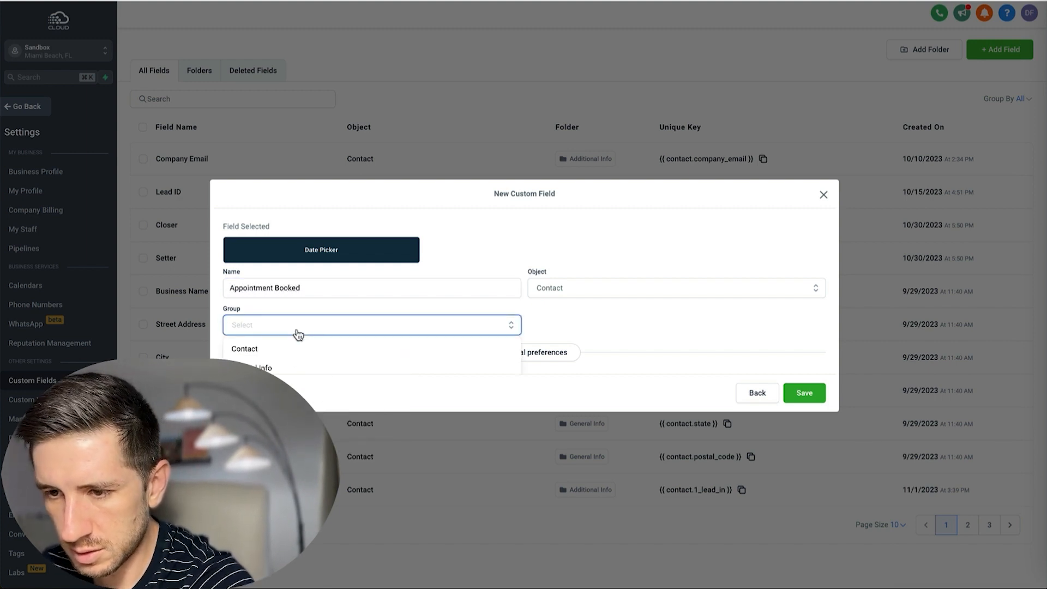
click(295, 362)
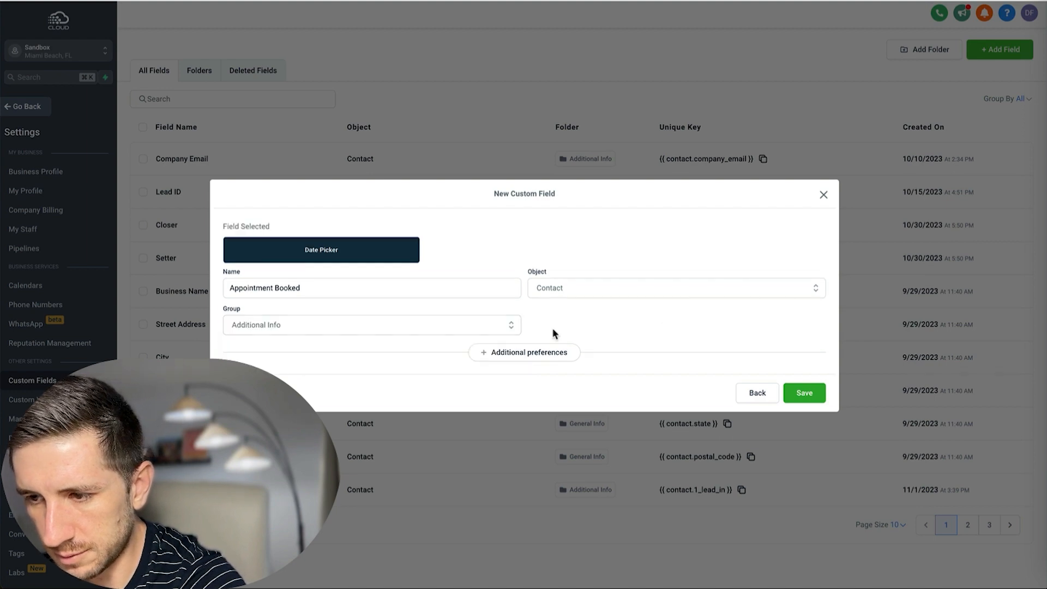
click(805, 397)
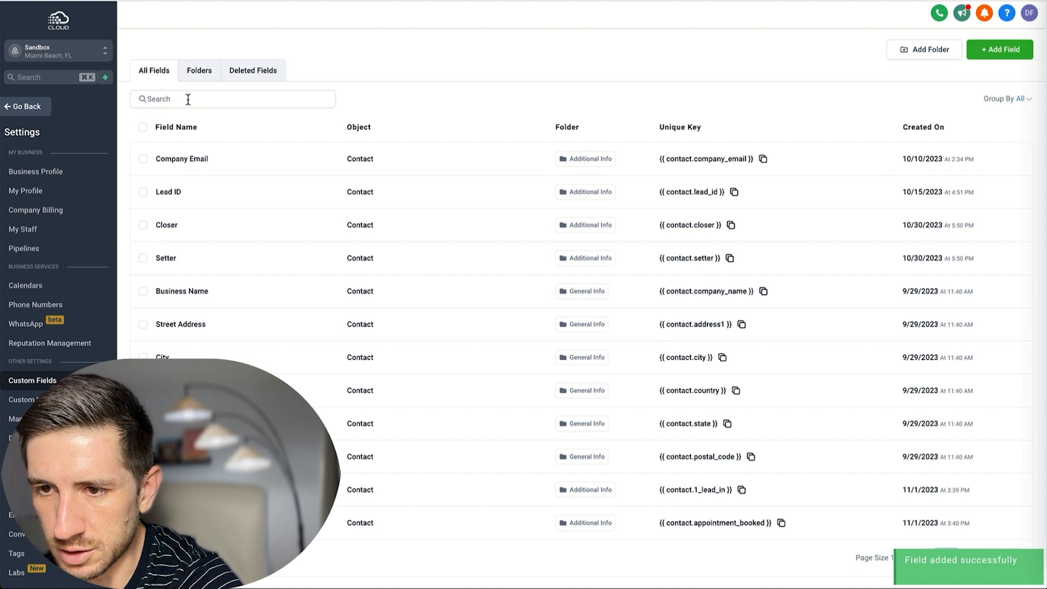
Search 'appointme', select the Appointment Booked field, and open it for editing.
click(188, 98)
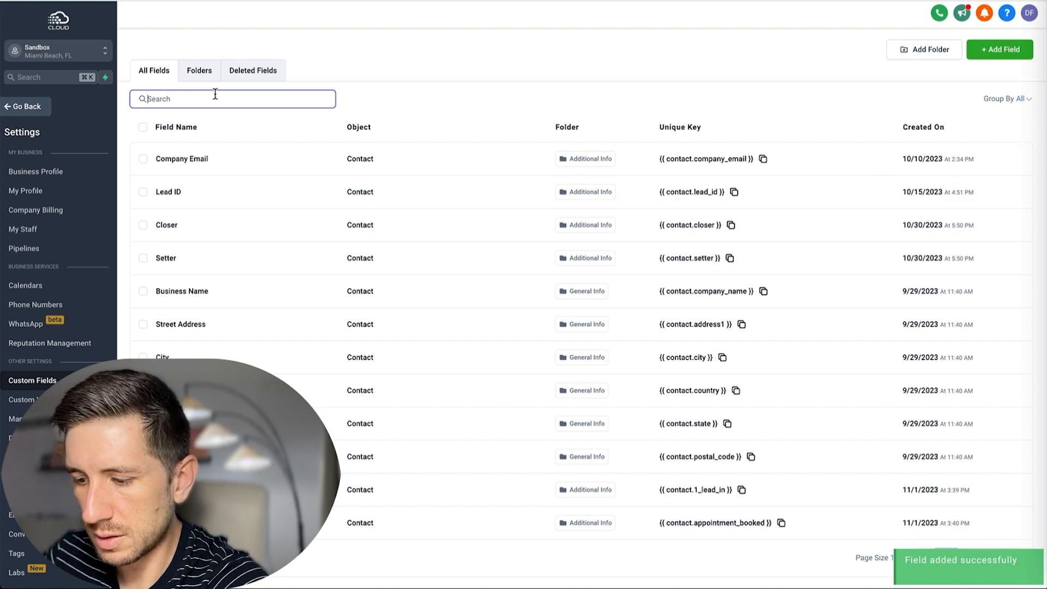
text(appointme)
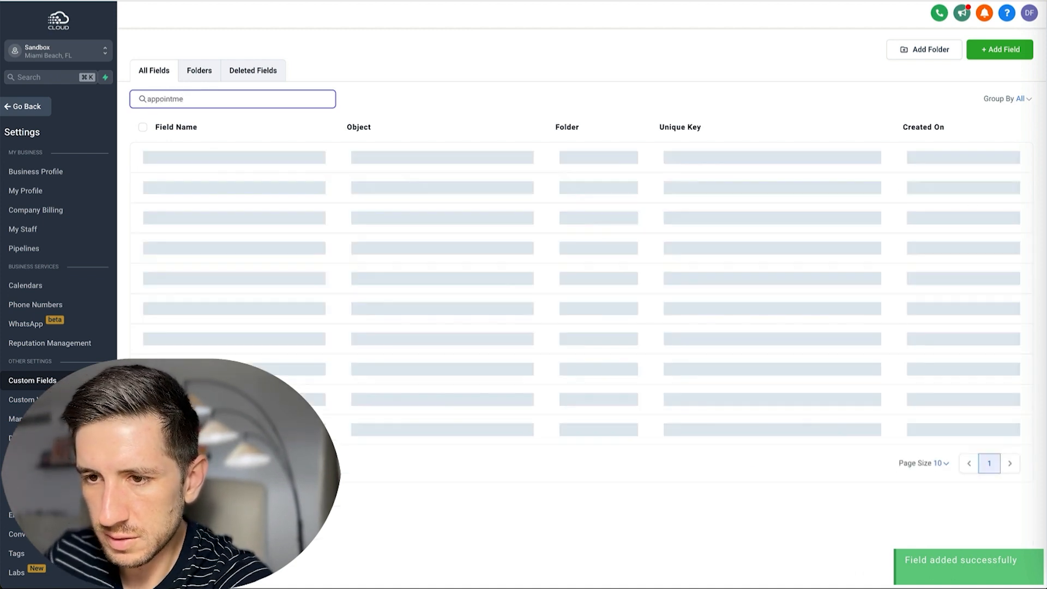
click(145, 159)
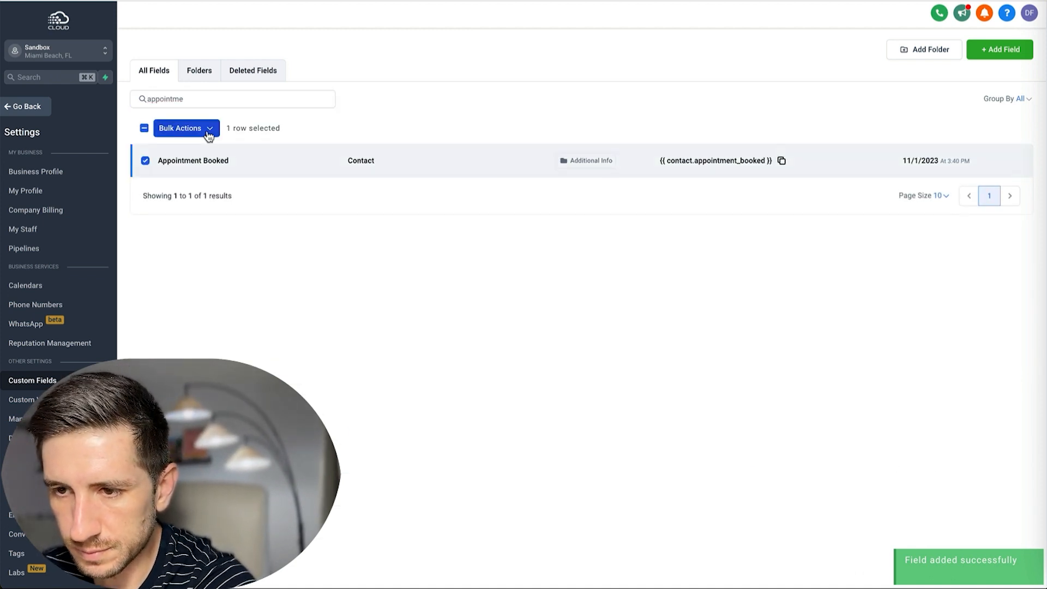
click(201, 128)
click(257, 131)
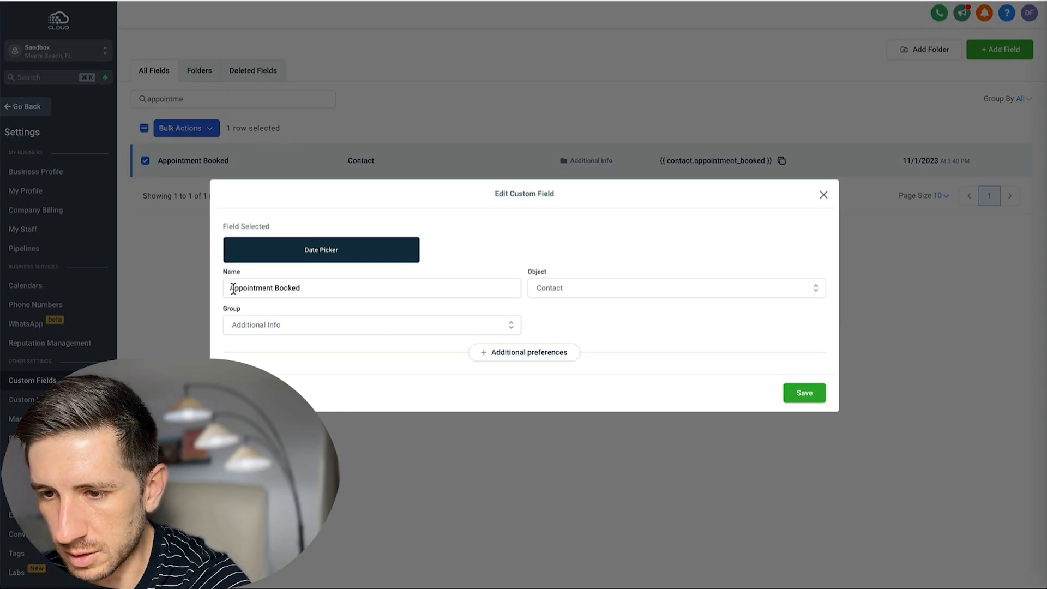
drag(233, 289, 239, 289)
key(Left)
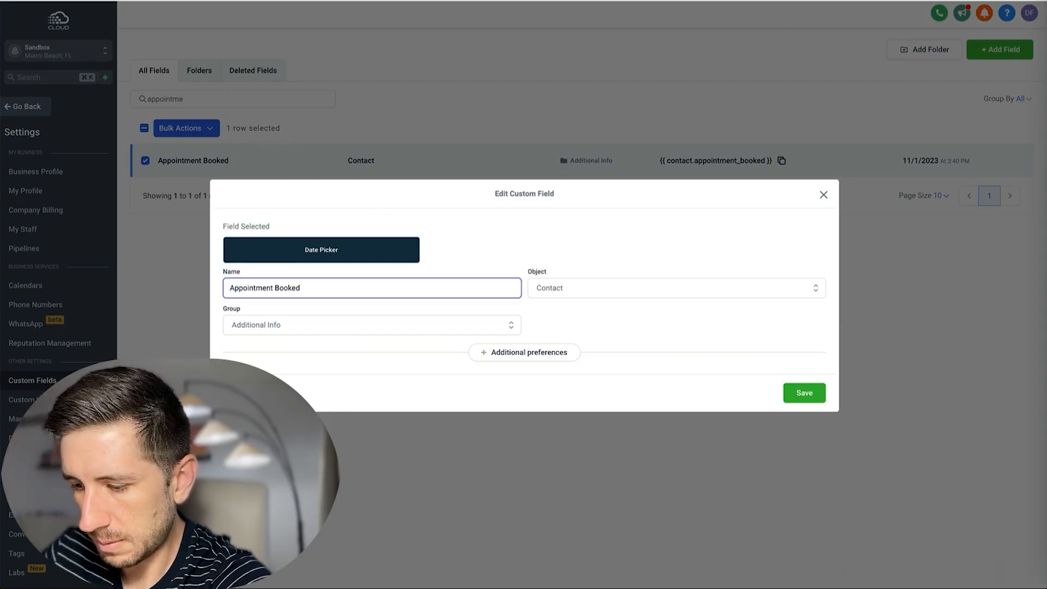
Rename it '2. Appointment Booked' and add a '3. No-Show' date field in Additional Info.
text(2.)
click(807, 394)
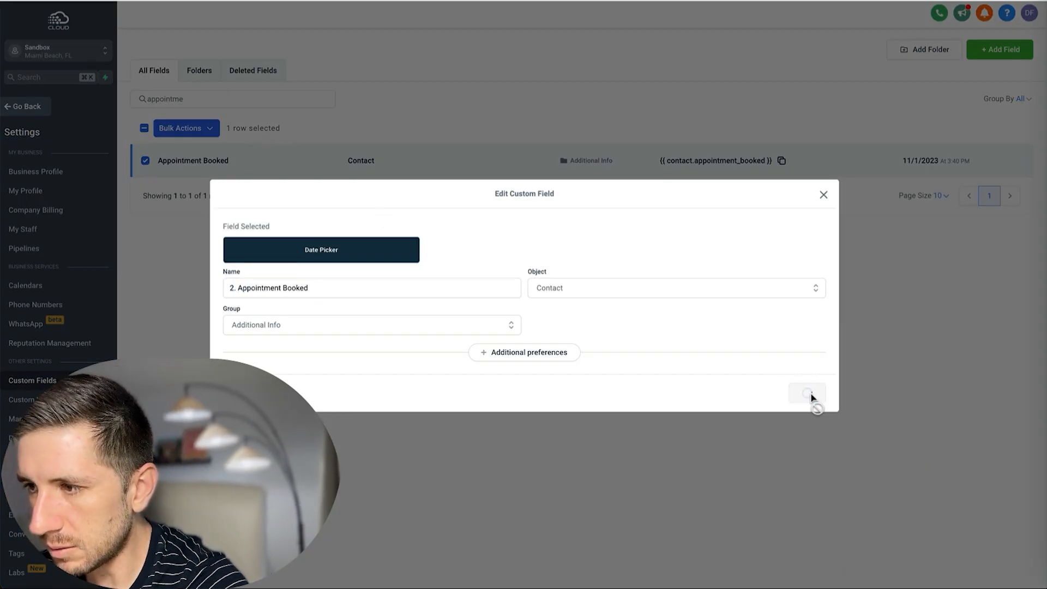
click(999, 49)
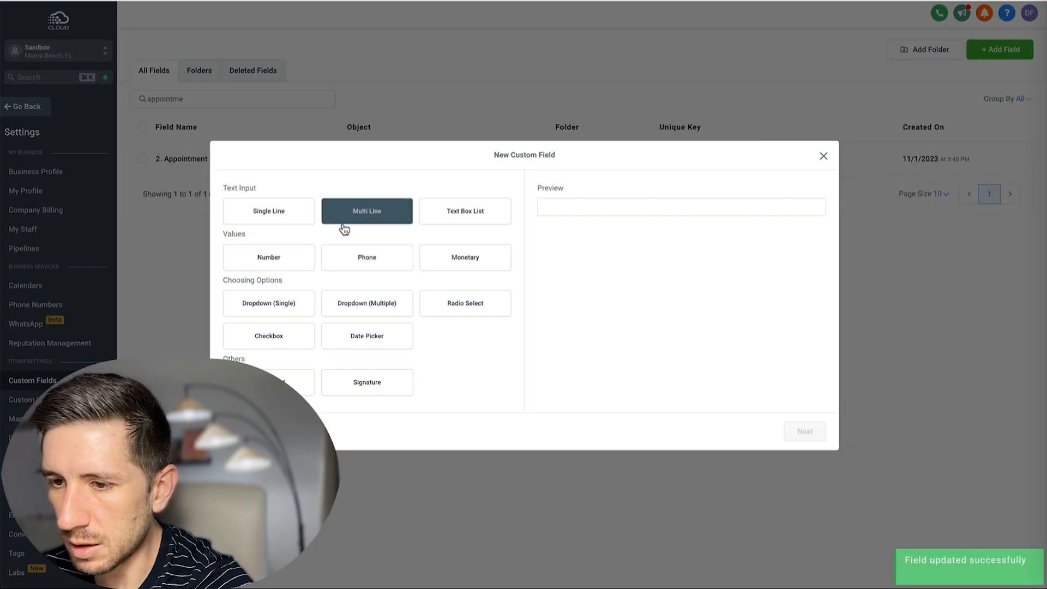
click(356, 337)
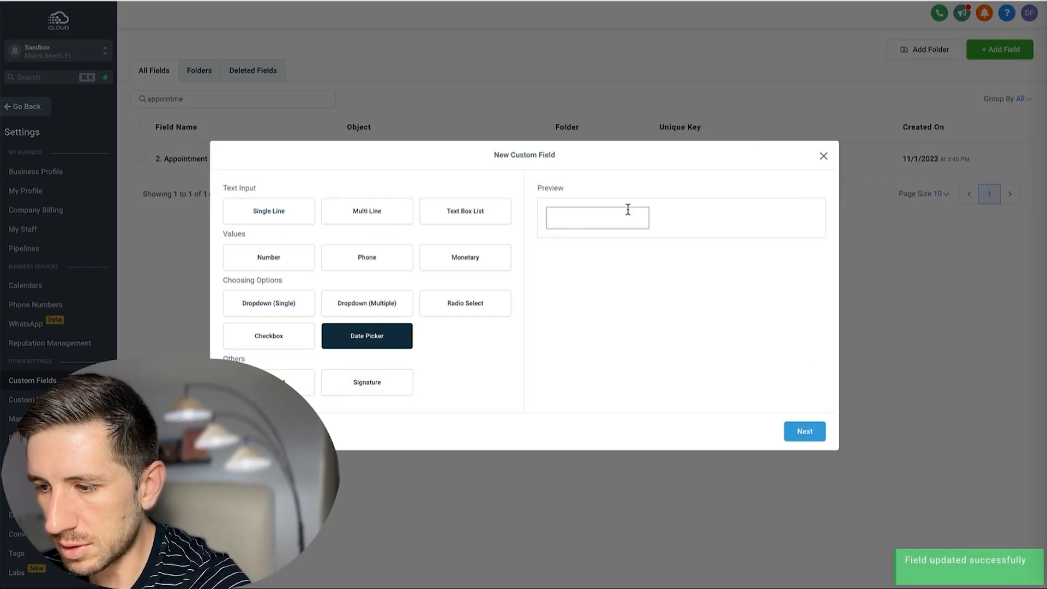
click(805, 431)
click(393, 289)
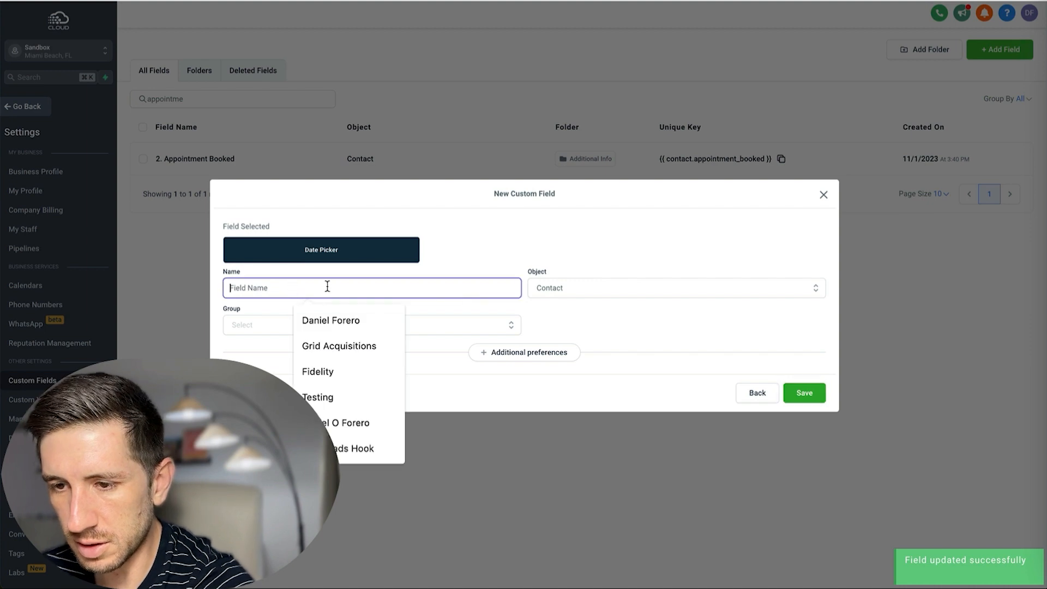
text(3. No-Show)
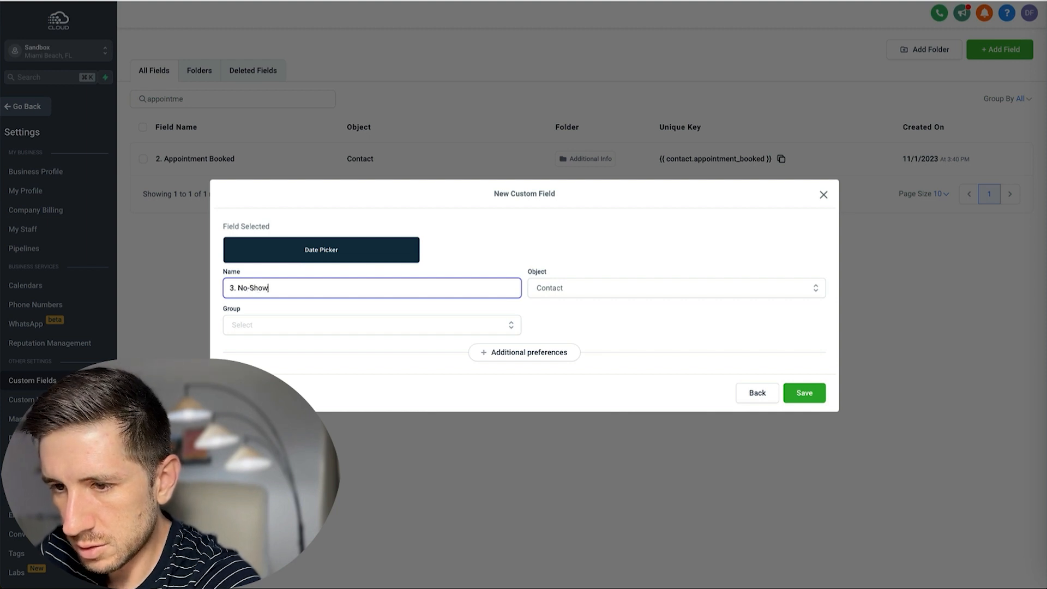
click(360, 326)
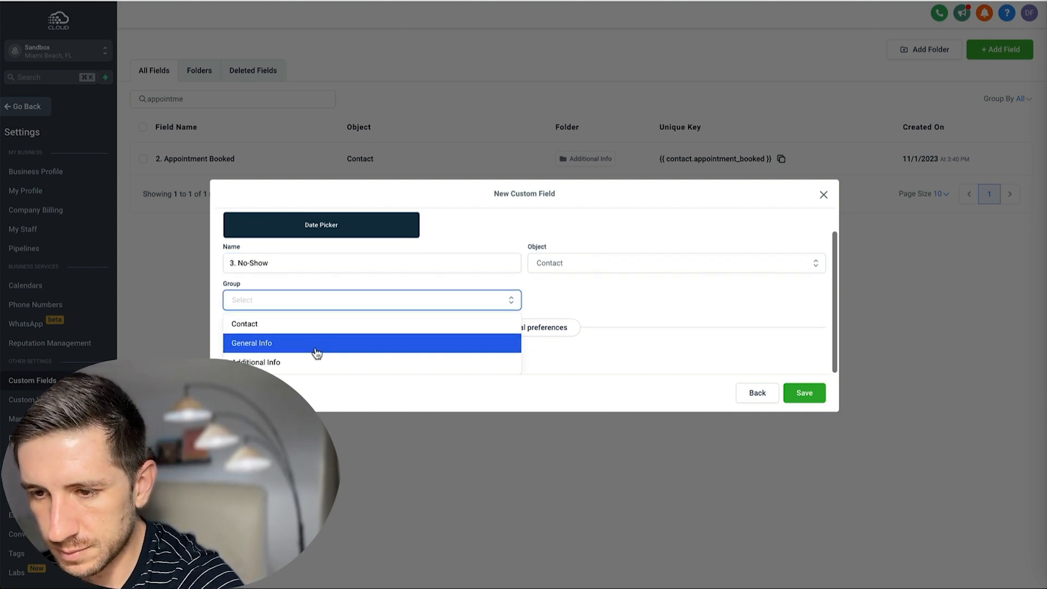
click(299, 362)
click(816, 399)
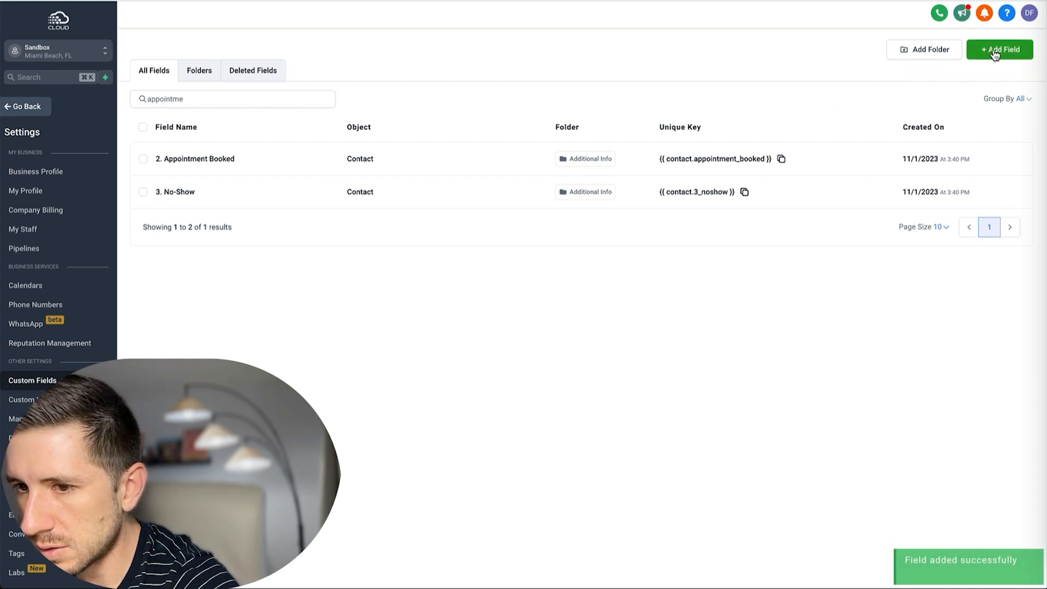
Add a '4. Sat' date picker field in the Additional Info group.
click(985, 58)
click(385, 348)
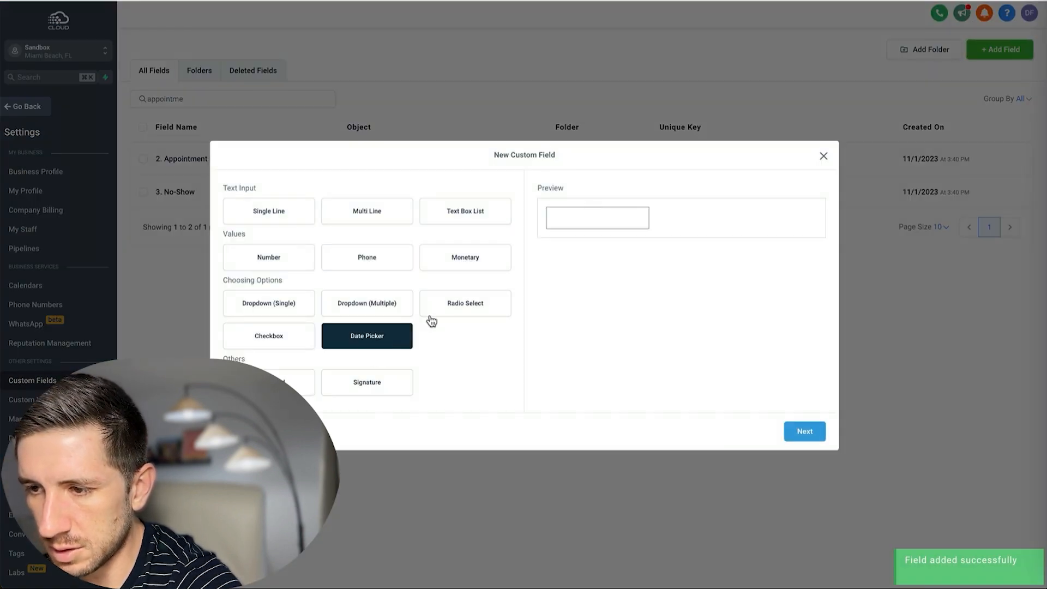
click(805, 432)
click(309, 290)
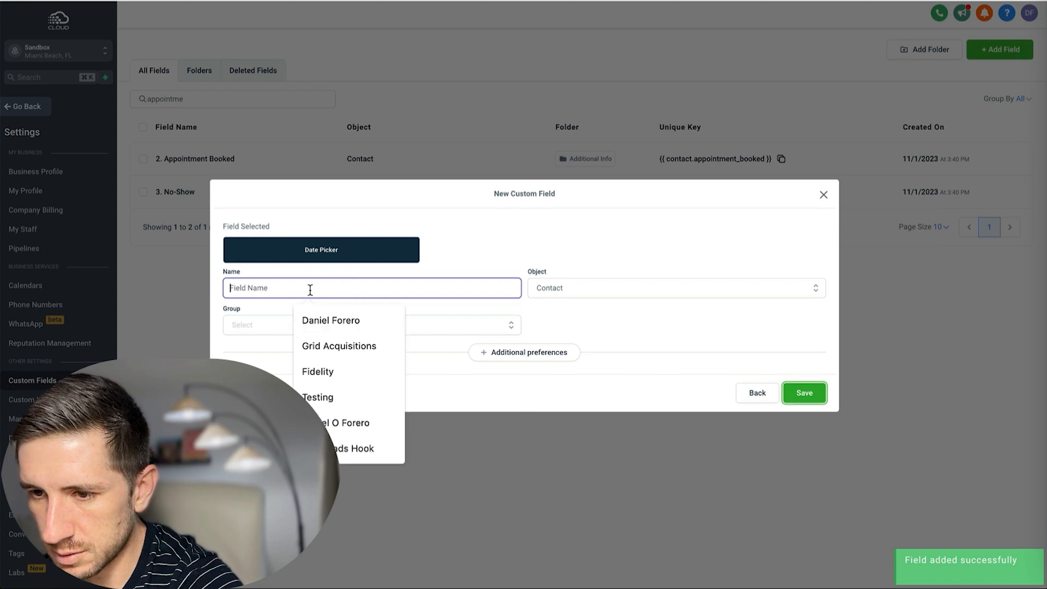
text(4. )
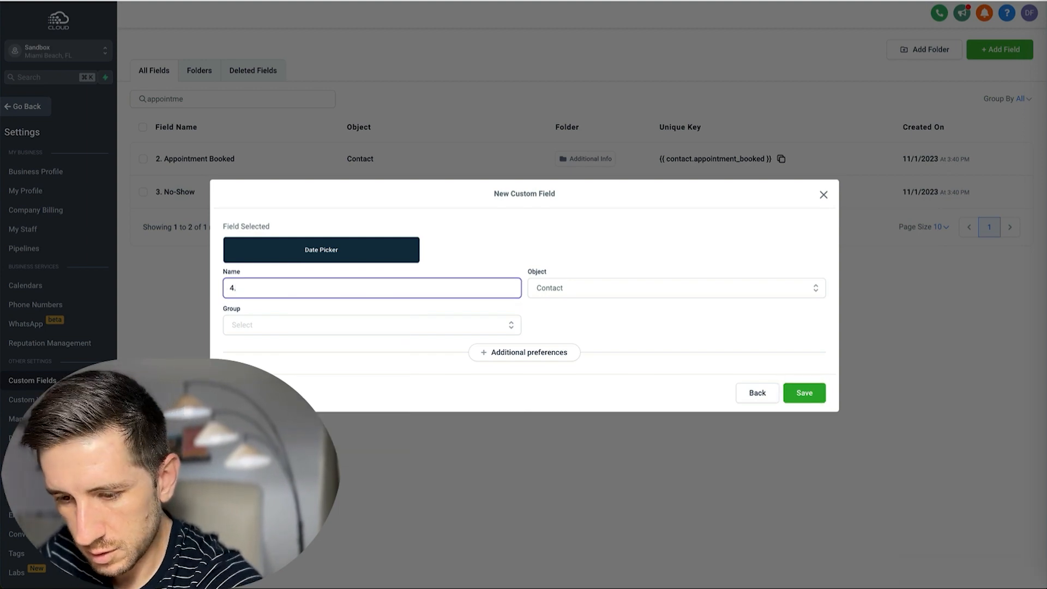
text(Sat)
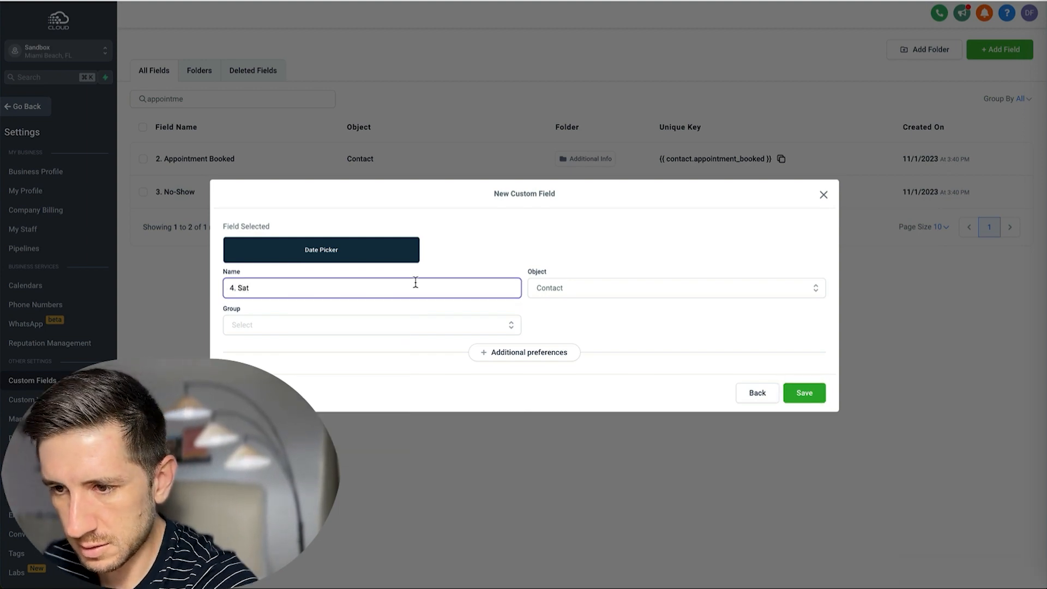
click(402, 326)
click(304, 364)
click(805, 393)
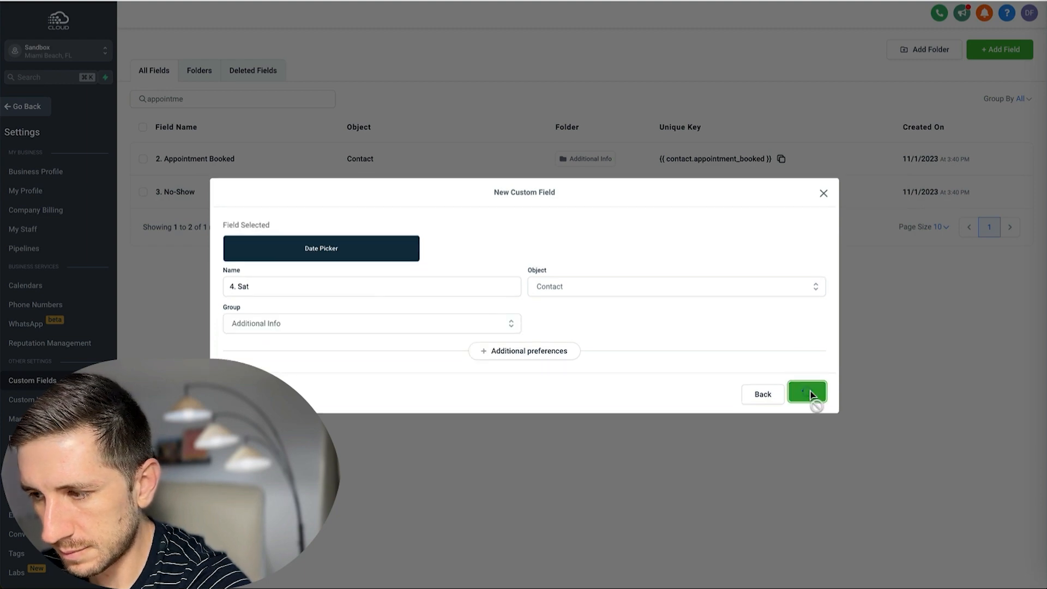
Add a '5. Closed Won' date field in the Additional Info group.
click(1000, 49)
click(367, 335)
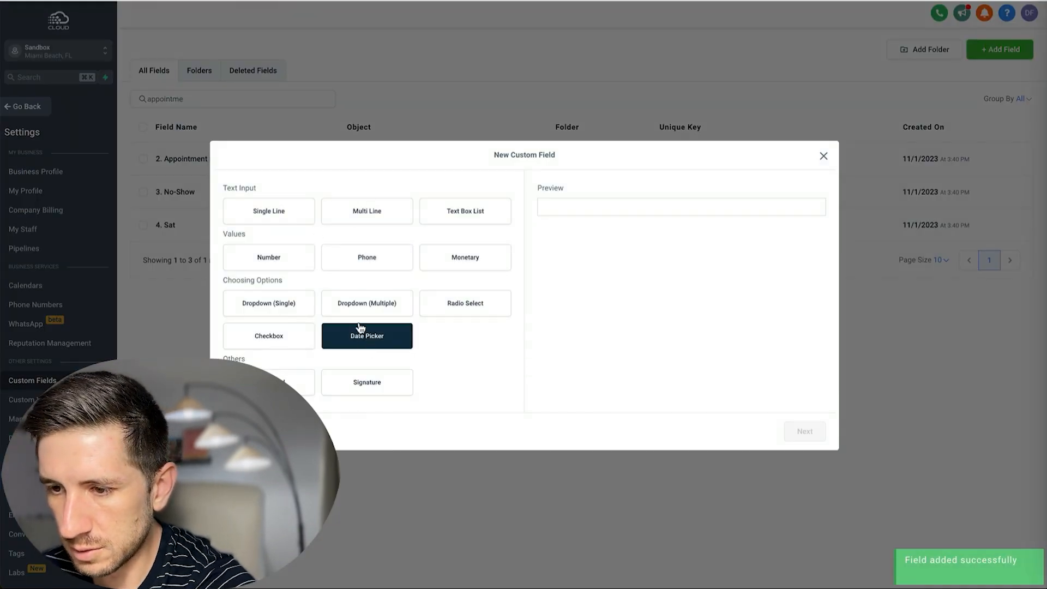
click(805, 432)
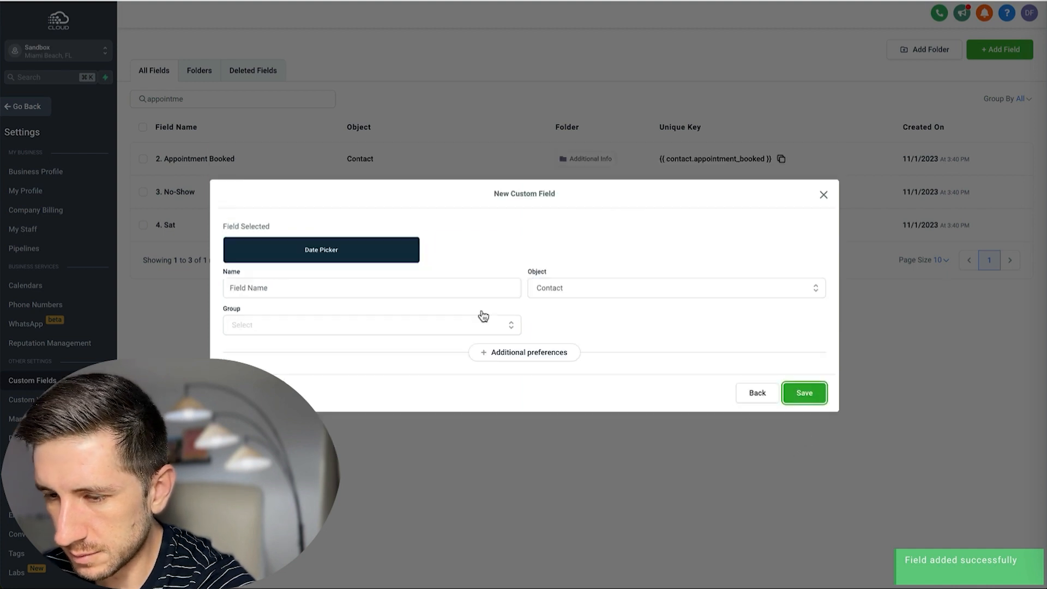
click(315, 292)
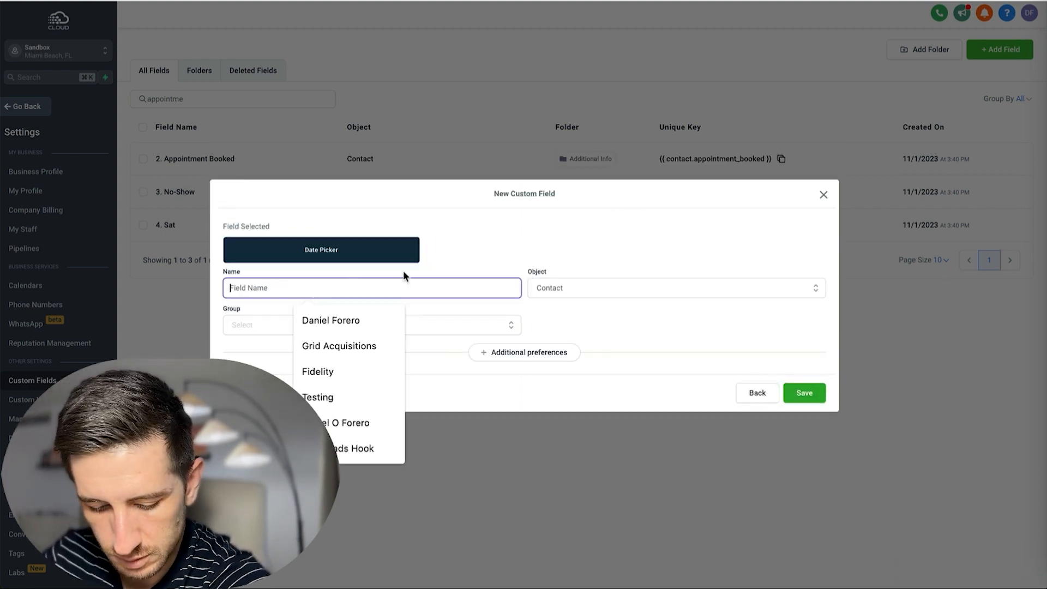
text(Closed Won)
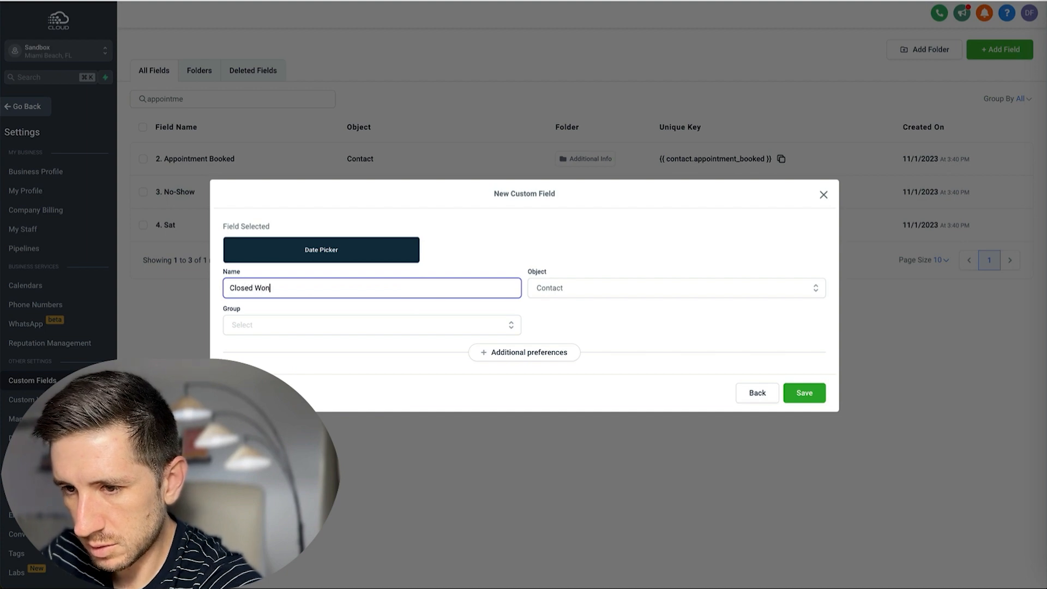
click(404, 325)
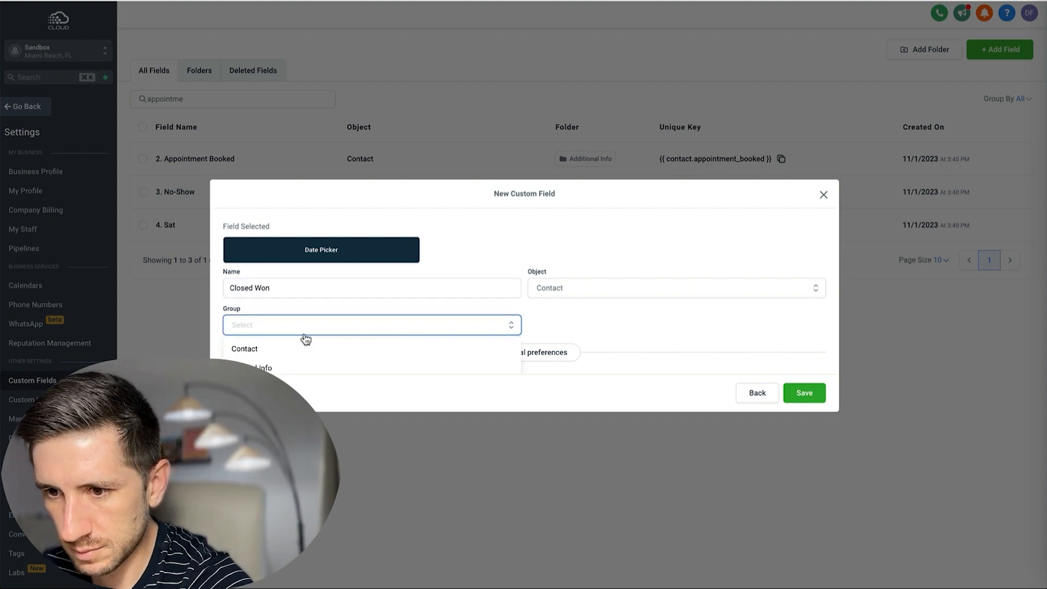
click(279, 364)
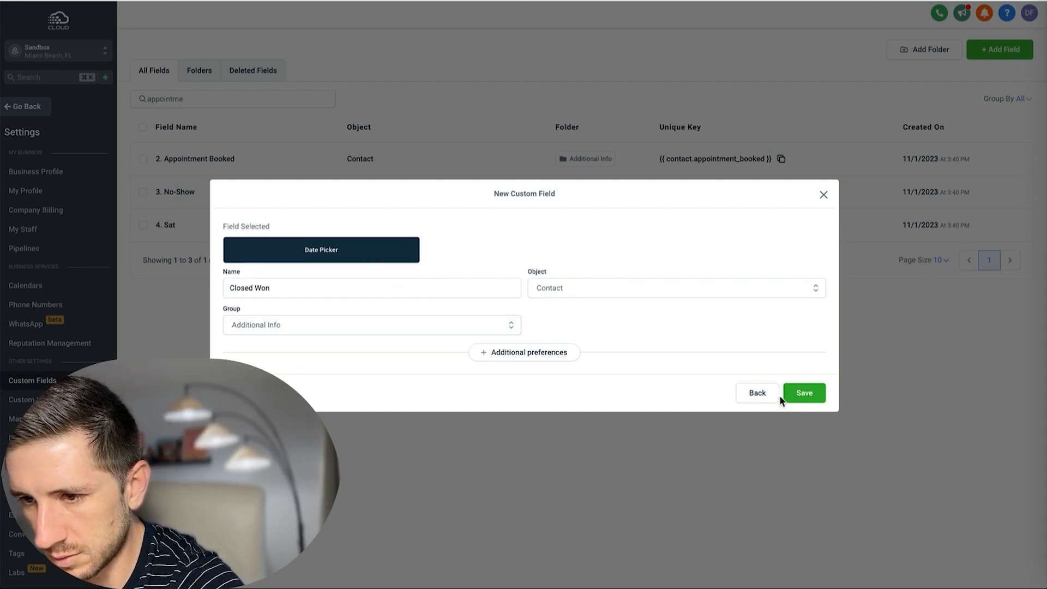
click(228, 289)
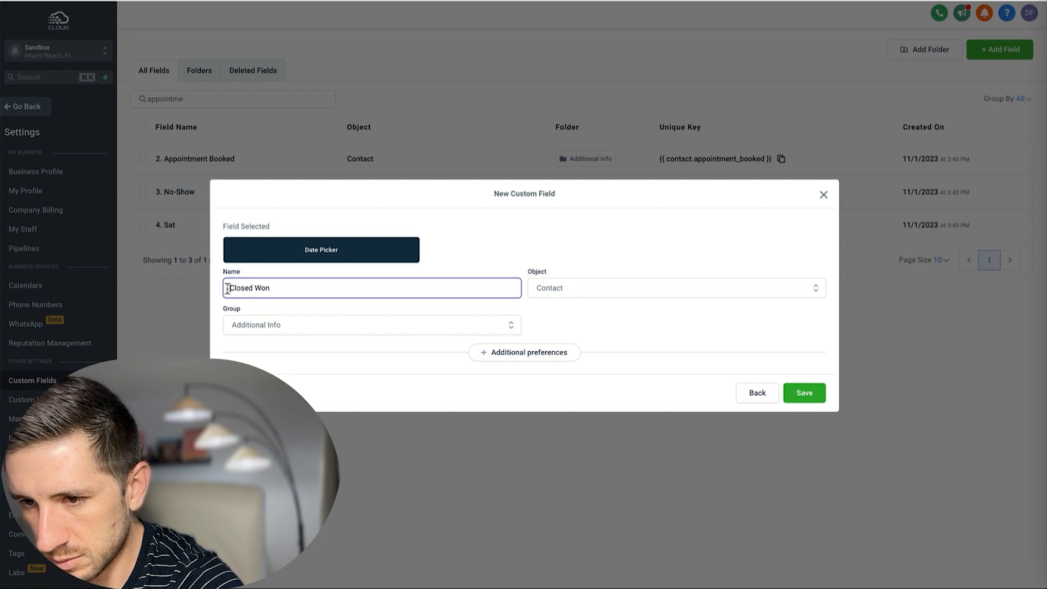
text(5.)
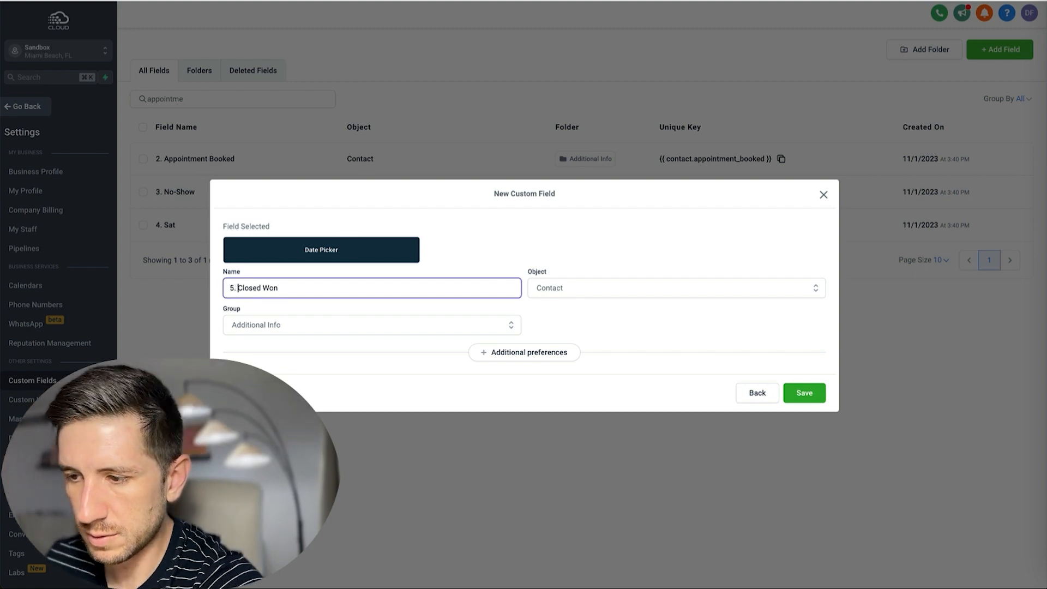
click(806, 393)
Add a '6. Lost' date field in the Additional Info group.
click(999, 49)
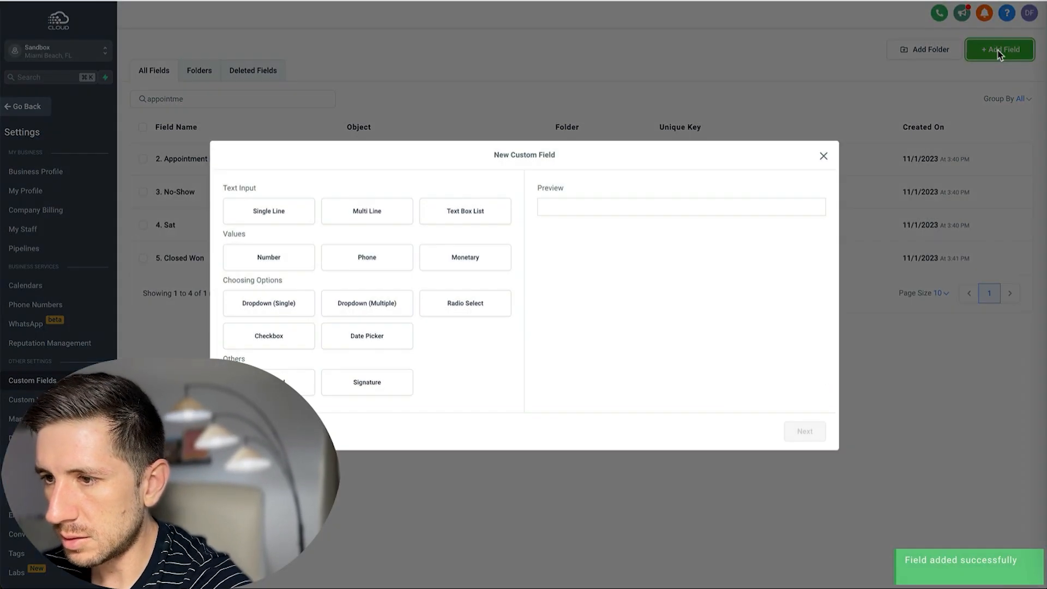
click(370, 335)
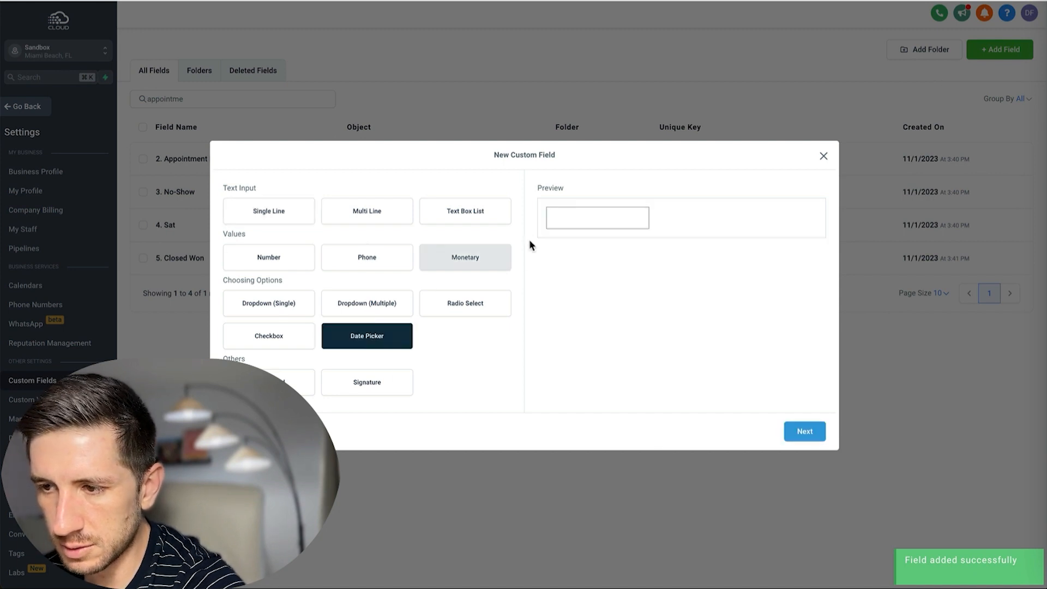
click(799, 432)
click(274, 286)
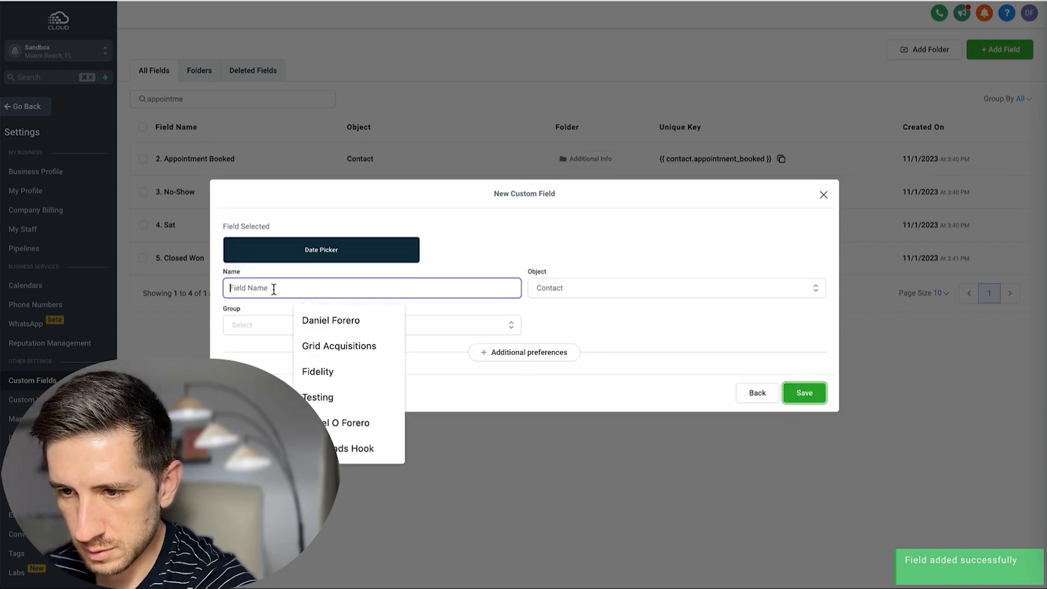
text(6. Lost)
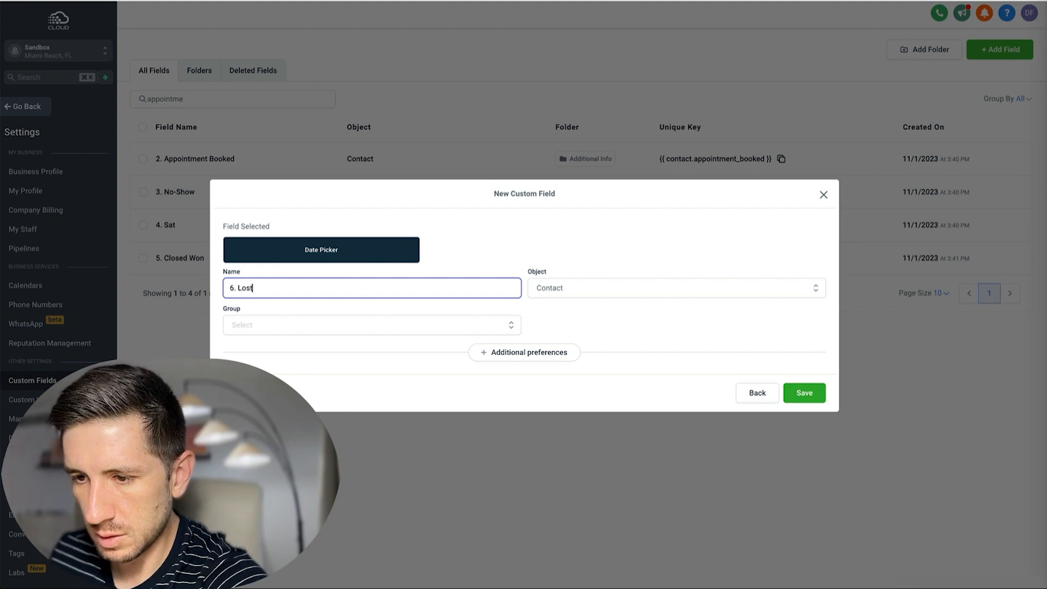
click(270, 324)
click(281, 362)
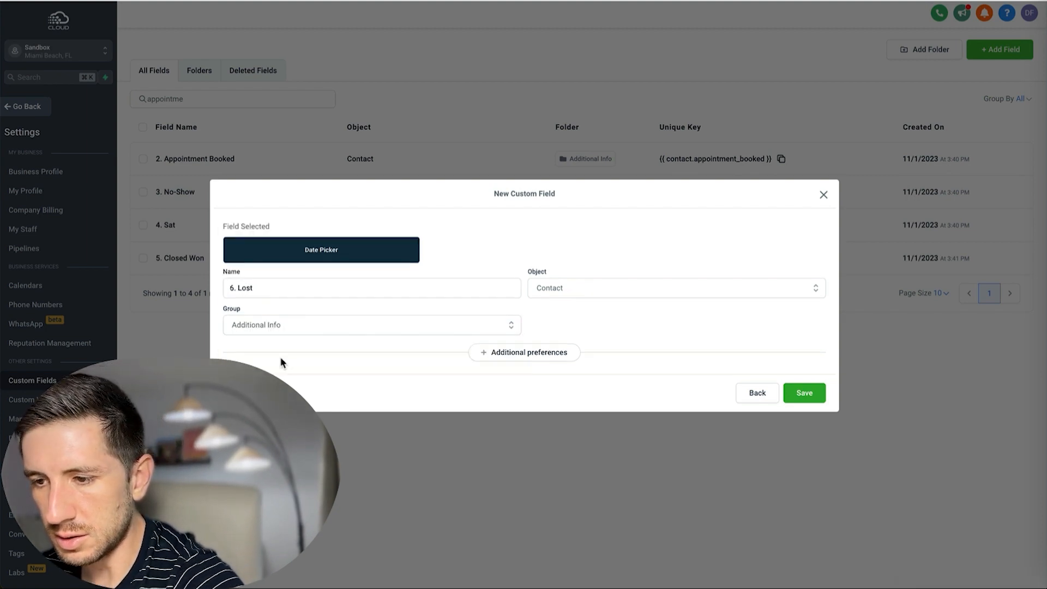
click(803, 394)
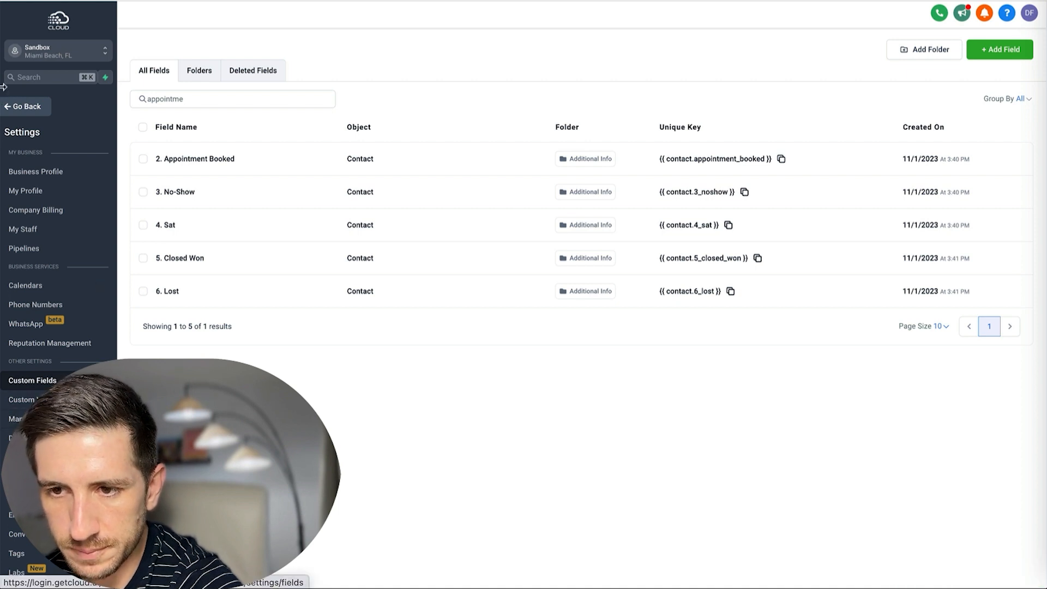
Create a workflow from scratch and name it 'KPI Database'.
click(23, 106)
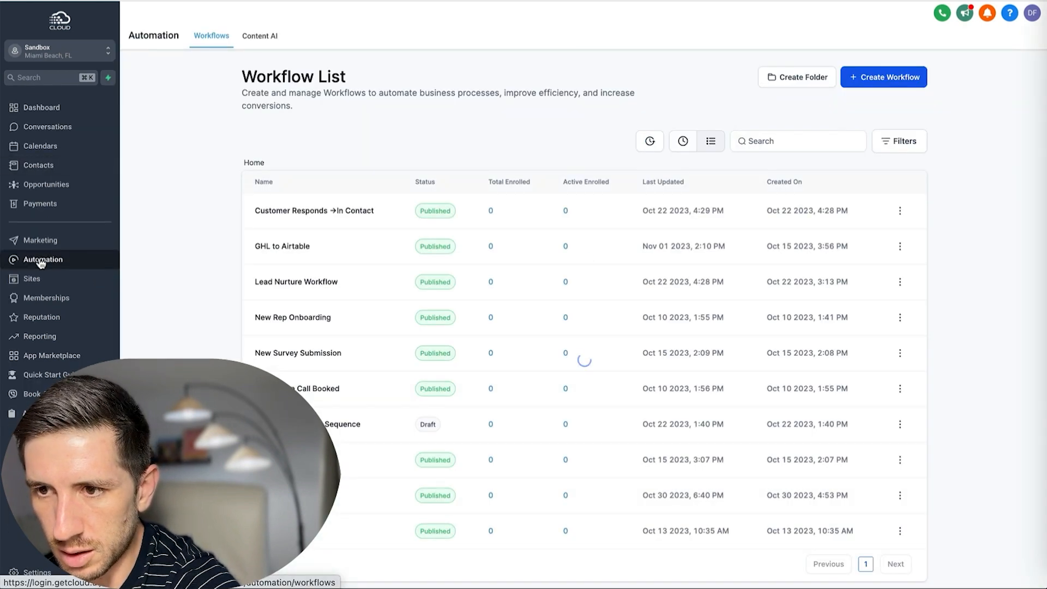
click(867, 77)
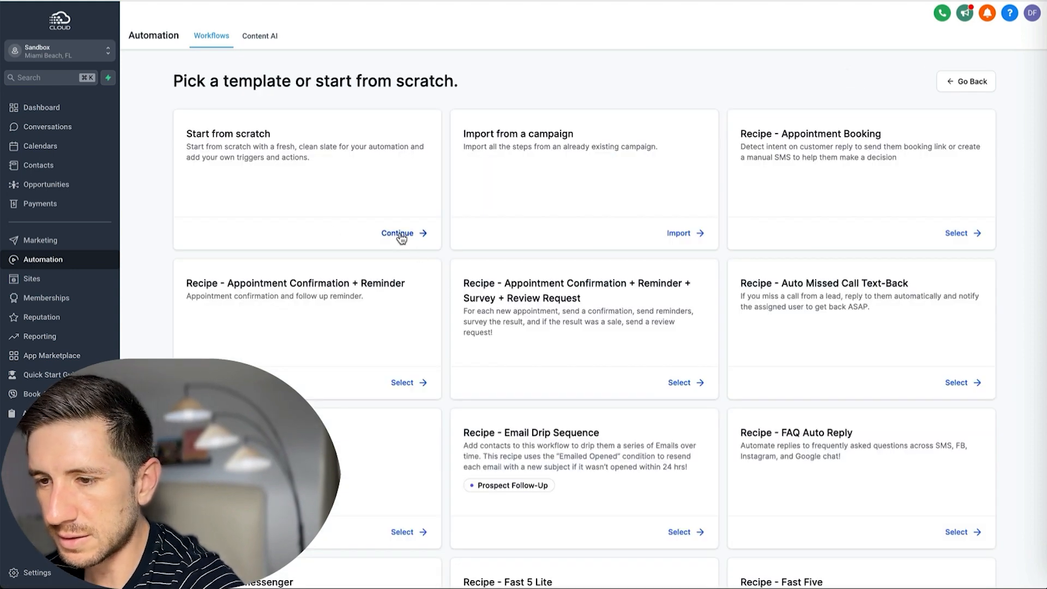
click(399, 234)
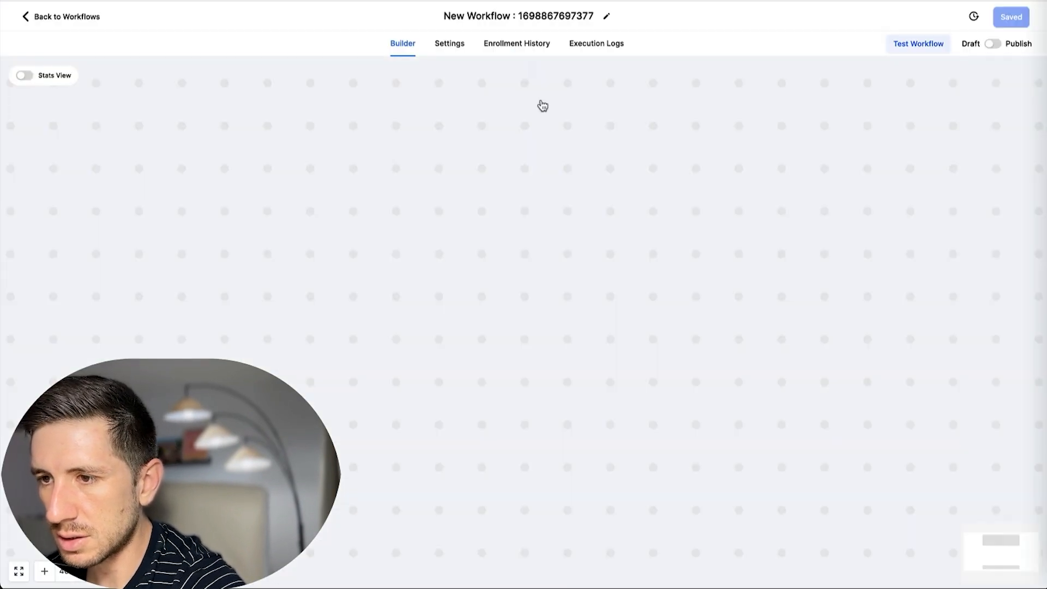
click(541, 18)
key(ctrl+a)
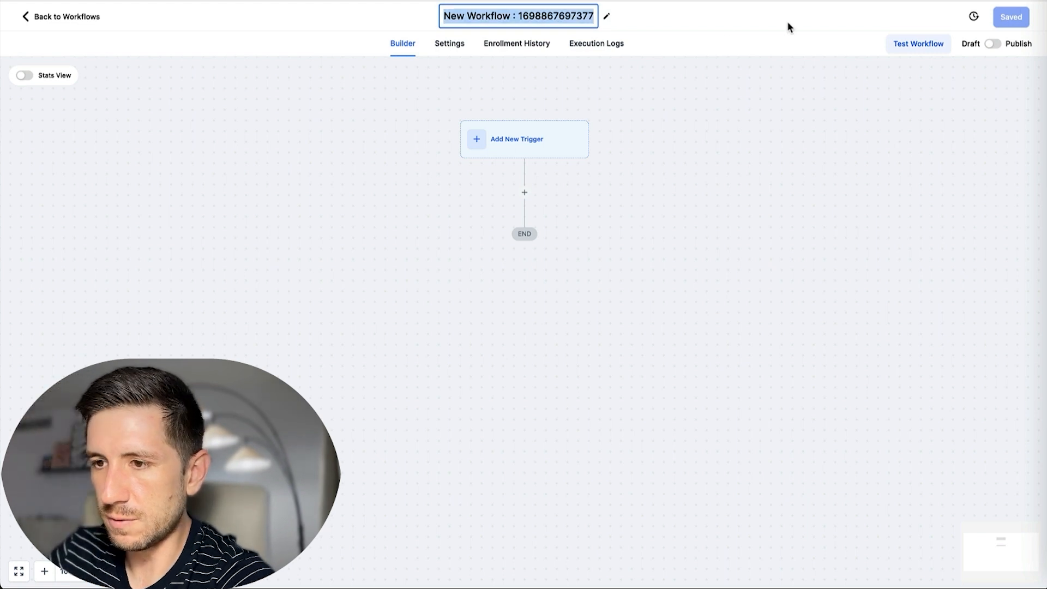
key(BackSpace)
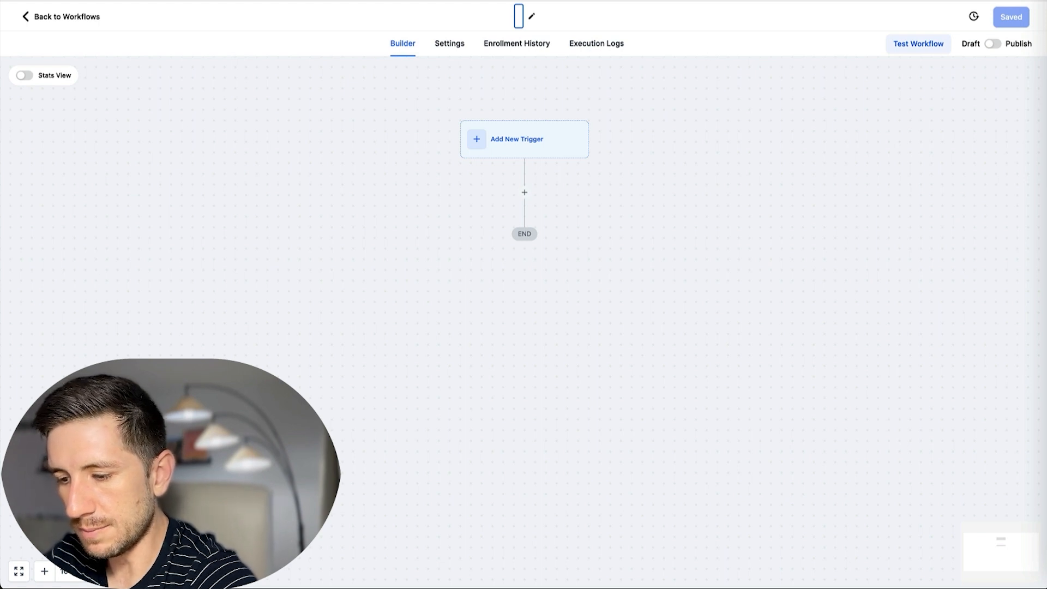
text(KPI )
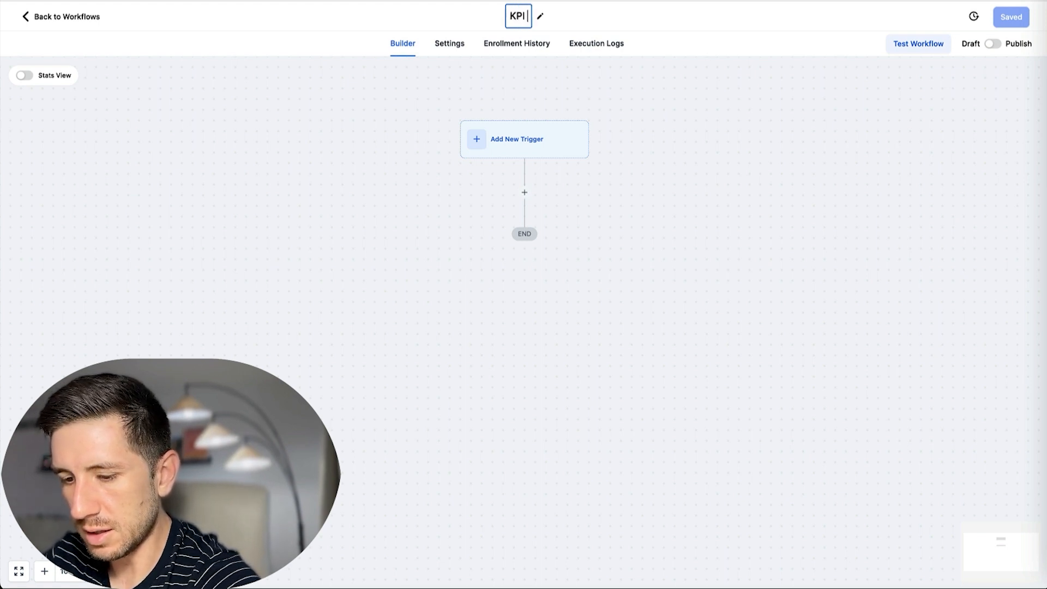
text(Database)
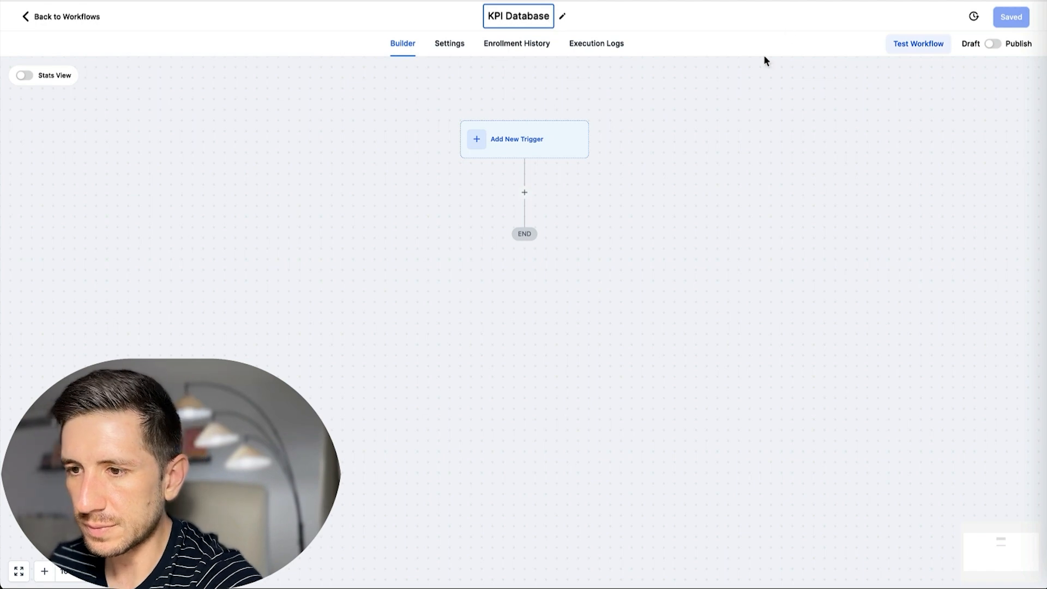
Enable Allow re-entry in the workflow settings and save the workflow.
click(452, 48)
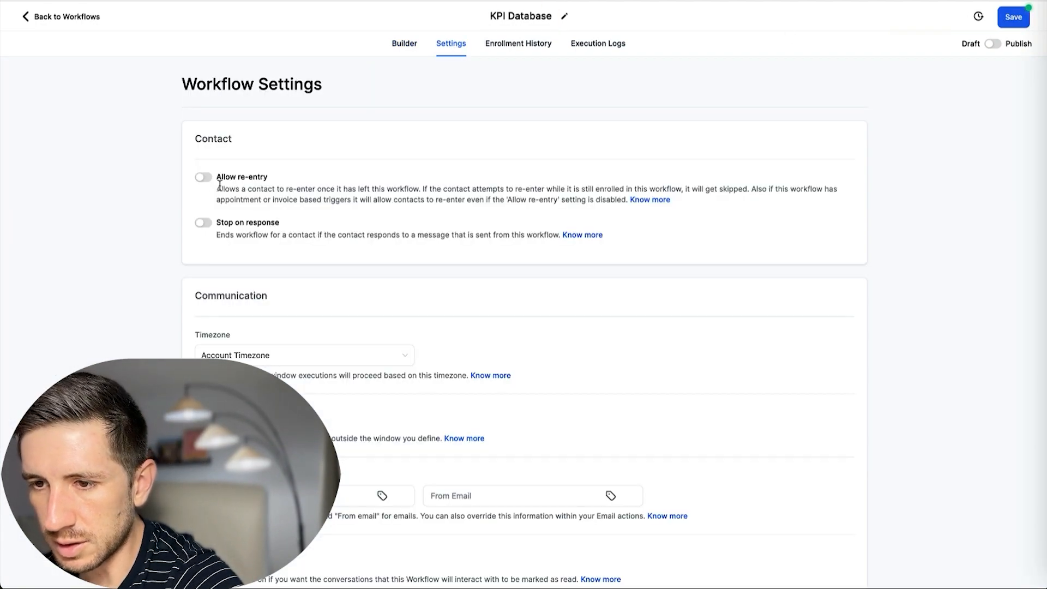
click(204, 177)
click(394, 45)
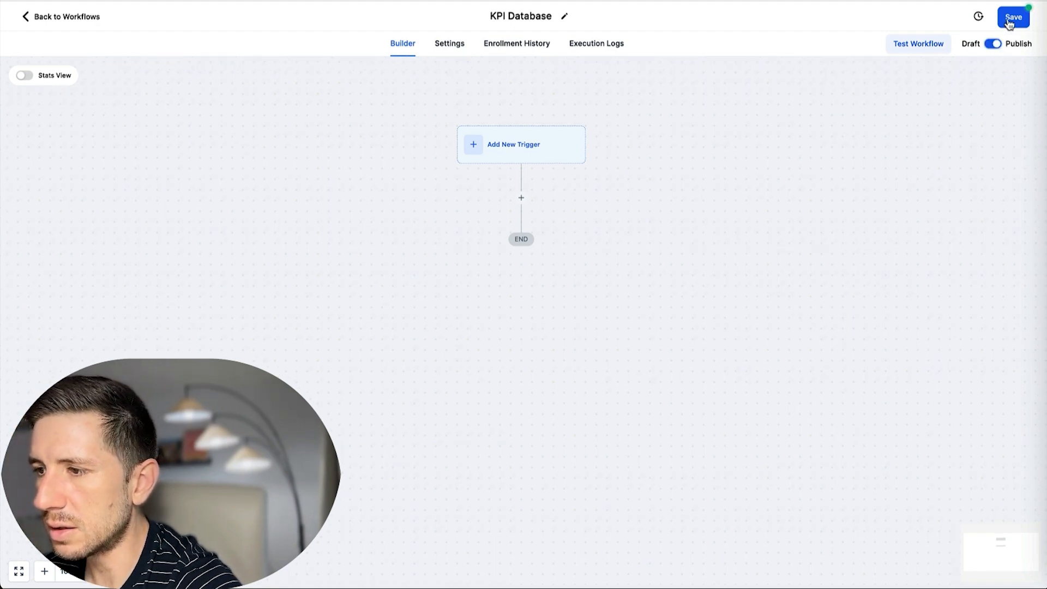
click(1009, 20)
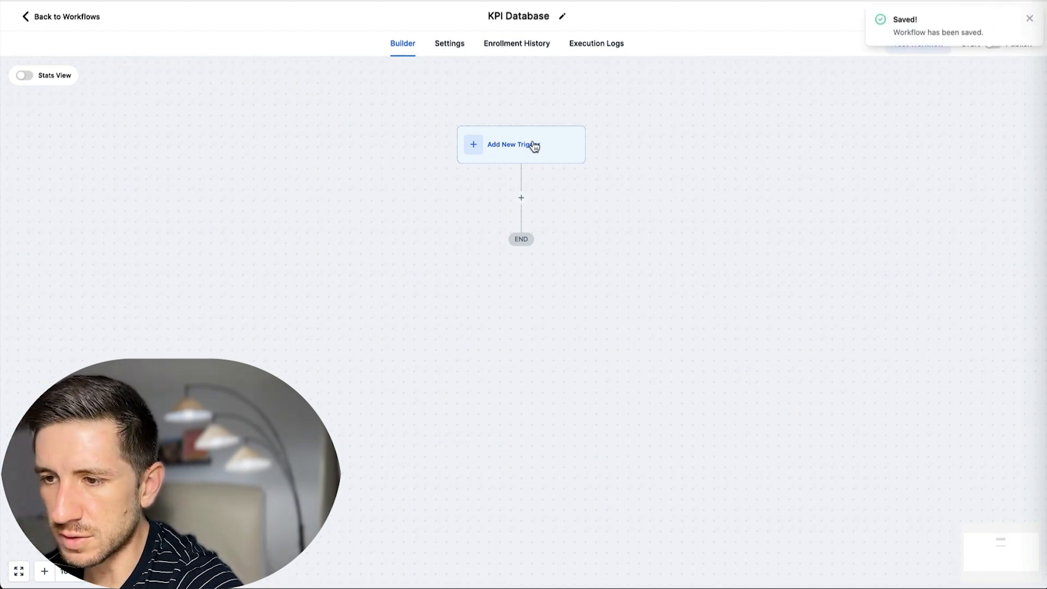
click(533, 145)
Add an Opportunity Created trigger filtered to In pipeline = Lead Pipeline.
text(opp)
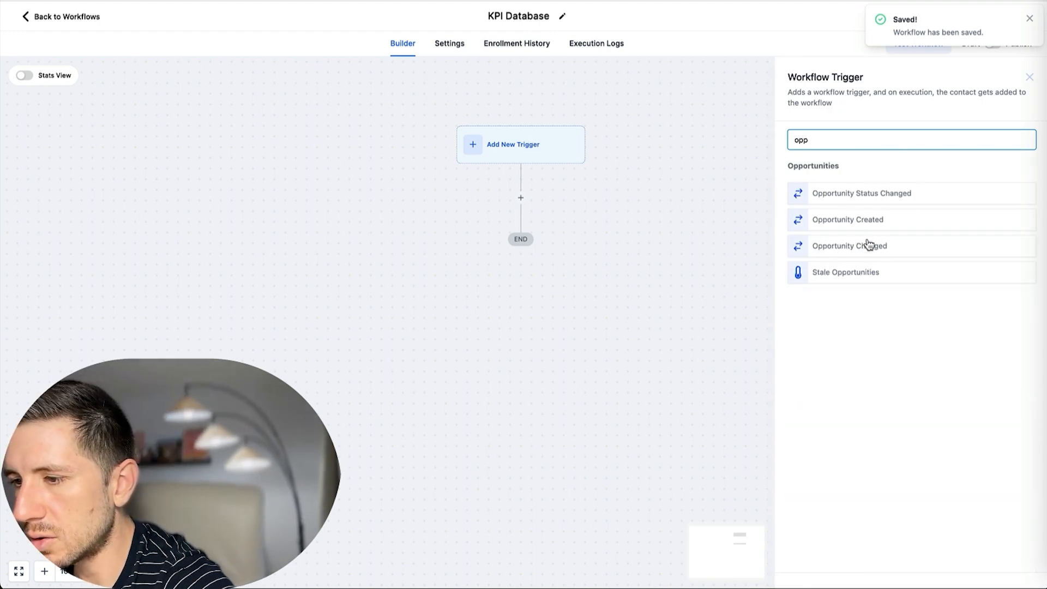
click(857, 224)
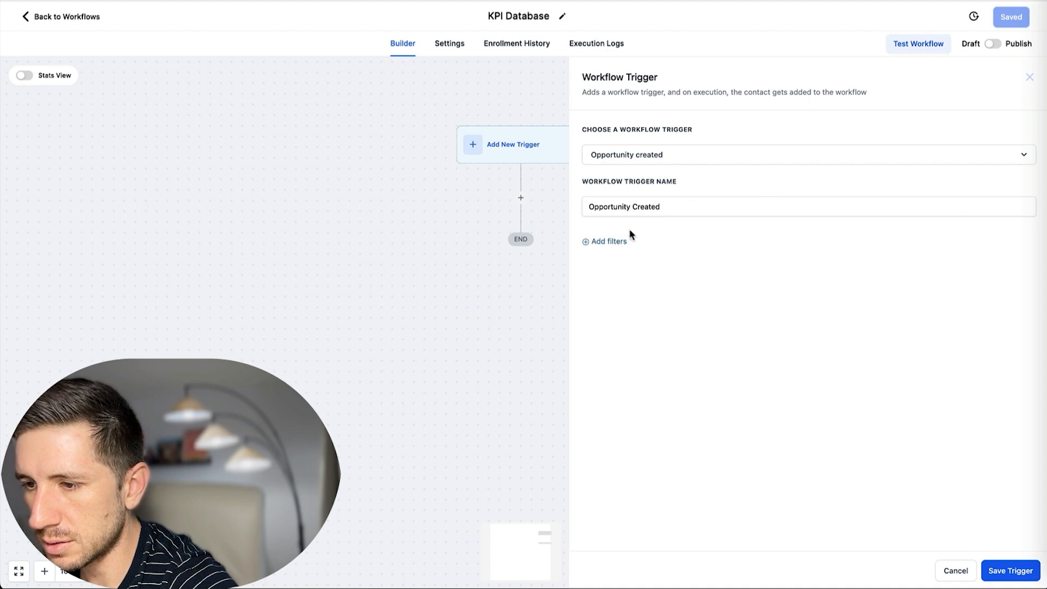
click(655, 255)
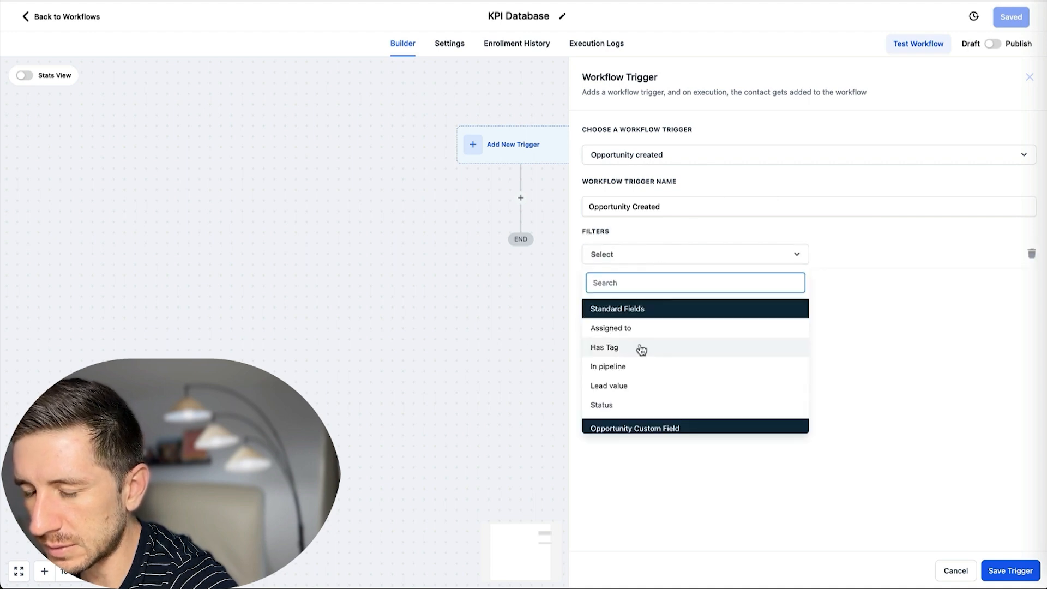
click(619, 367)
click(851, 254)
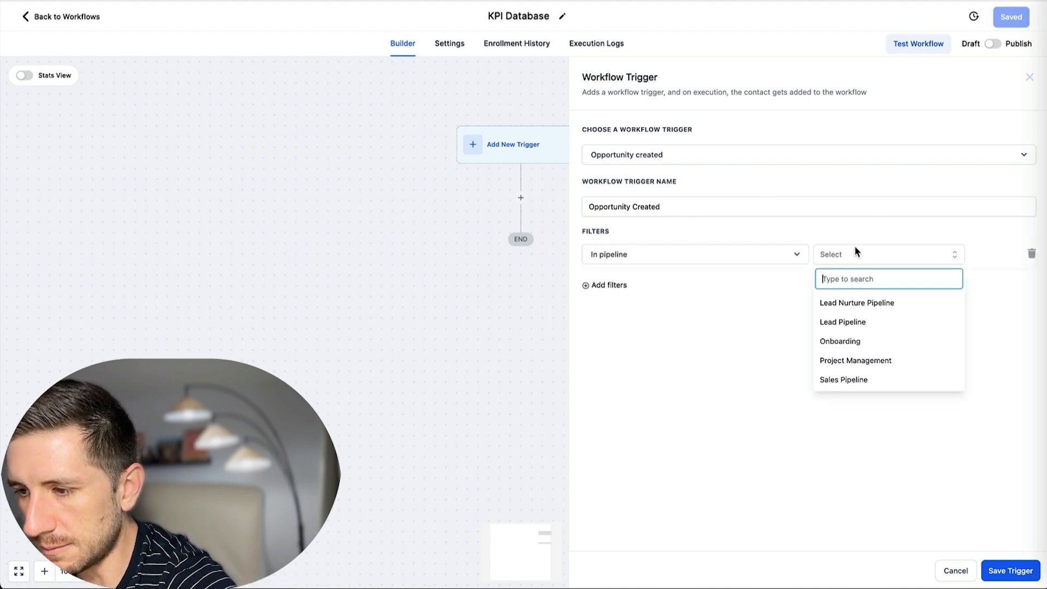
click(853, 323)
Add a Pipeline stage = Lead In filter and save the trigger.
click(599, 288)
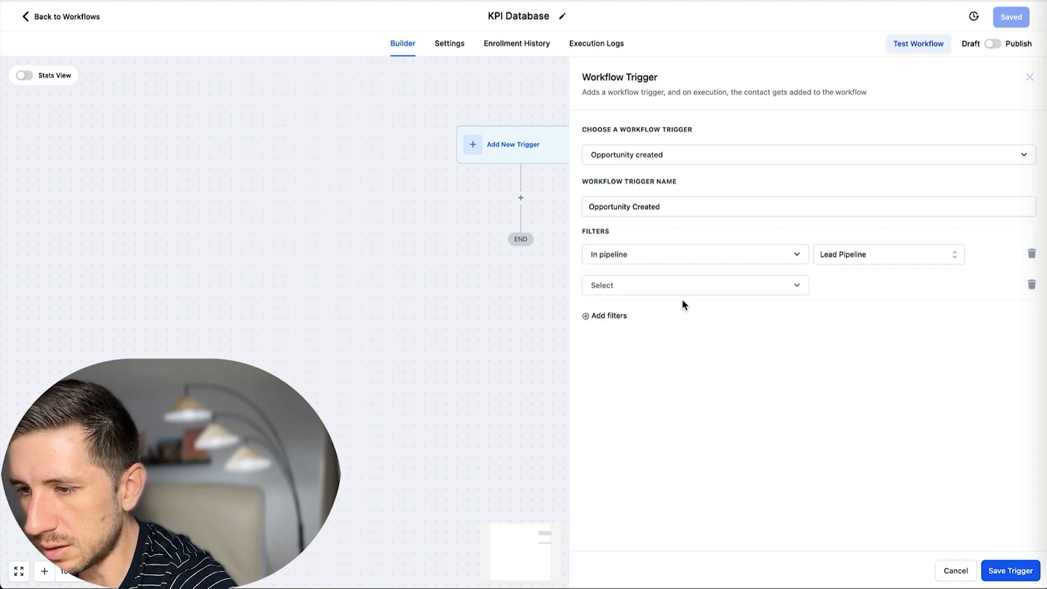
click(646, 287)
click(652, 418)
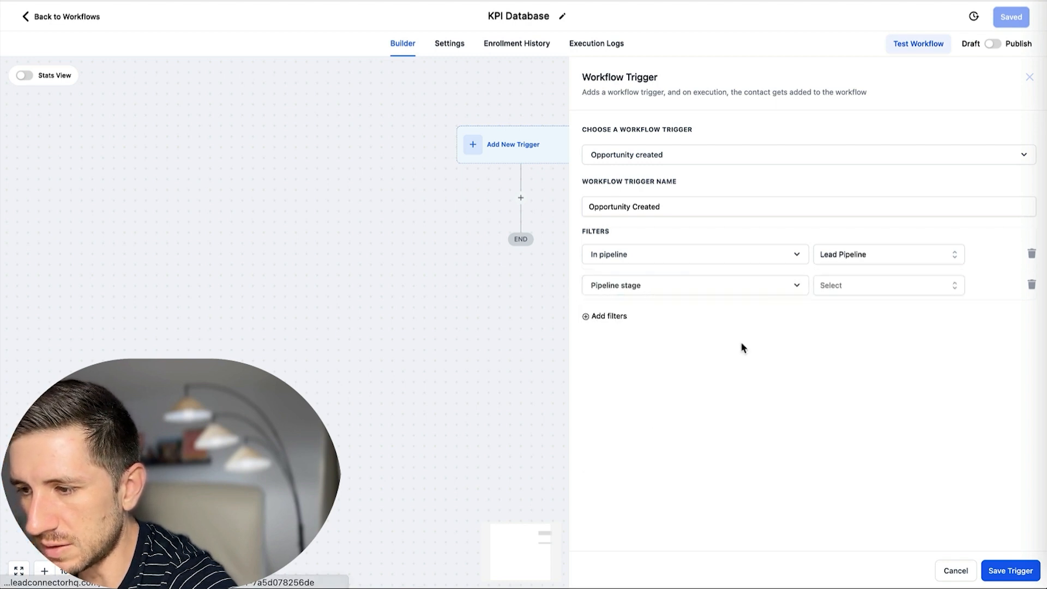
click(830, 286)
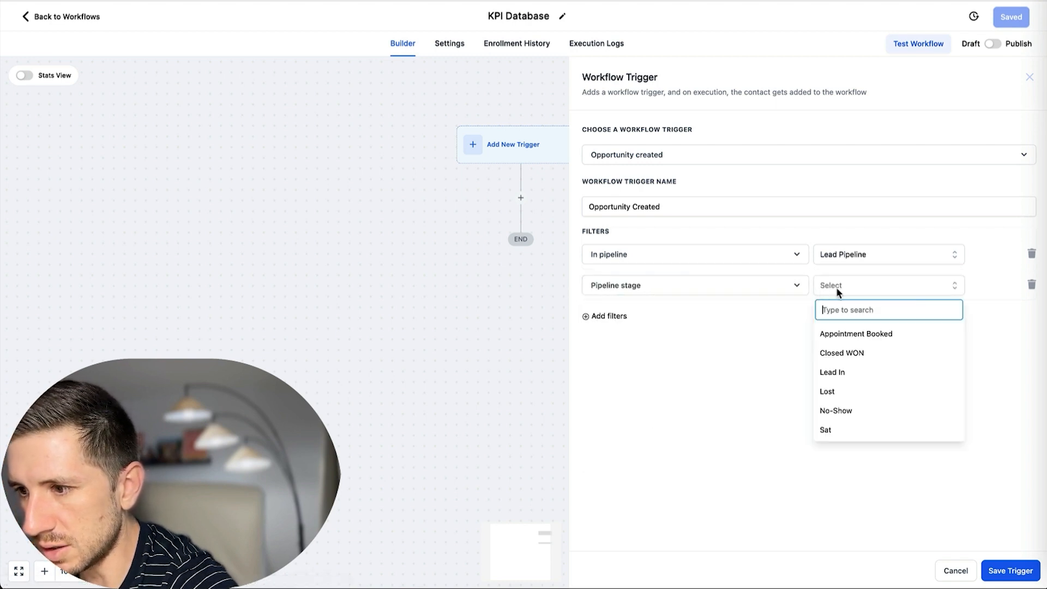
click(845, 373)
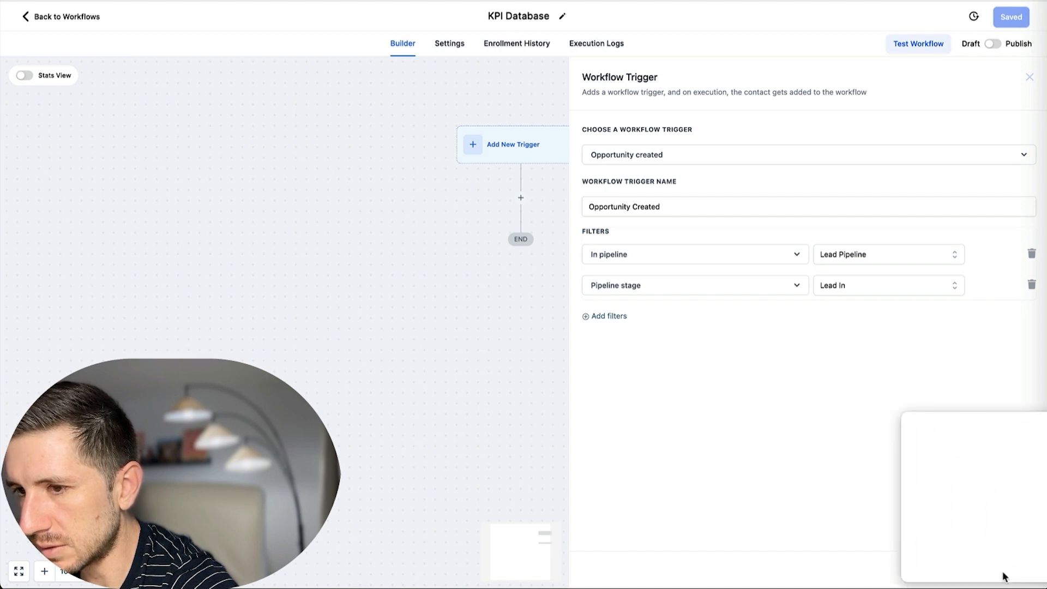
click(1006, 577)
click(381, 95)
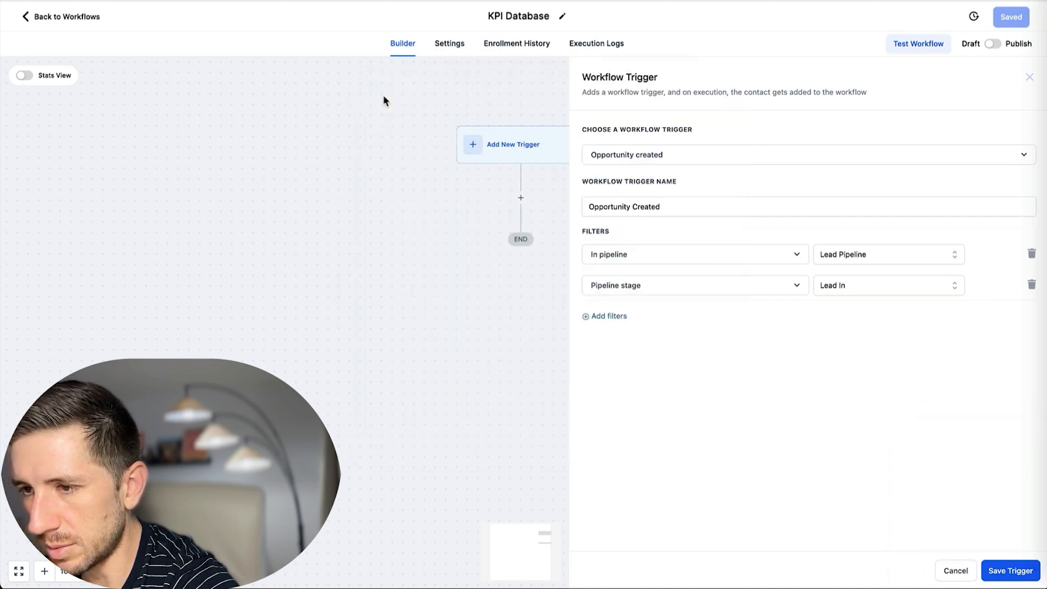
click(999, 573)
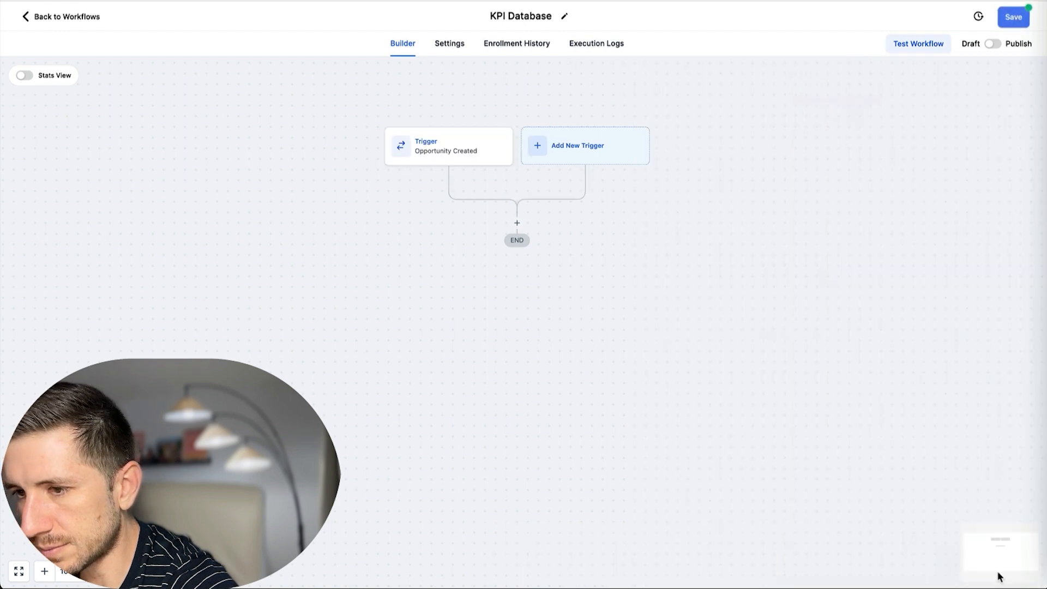
Rename the trigger 'Lead In' and save it.
click(433, 158)
drag(671, 206, 511, 189)
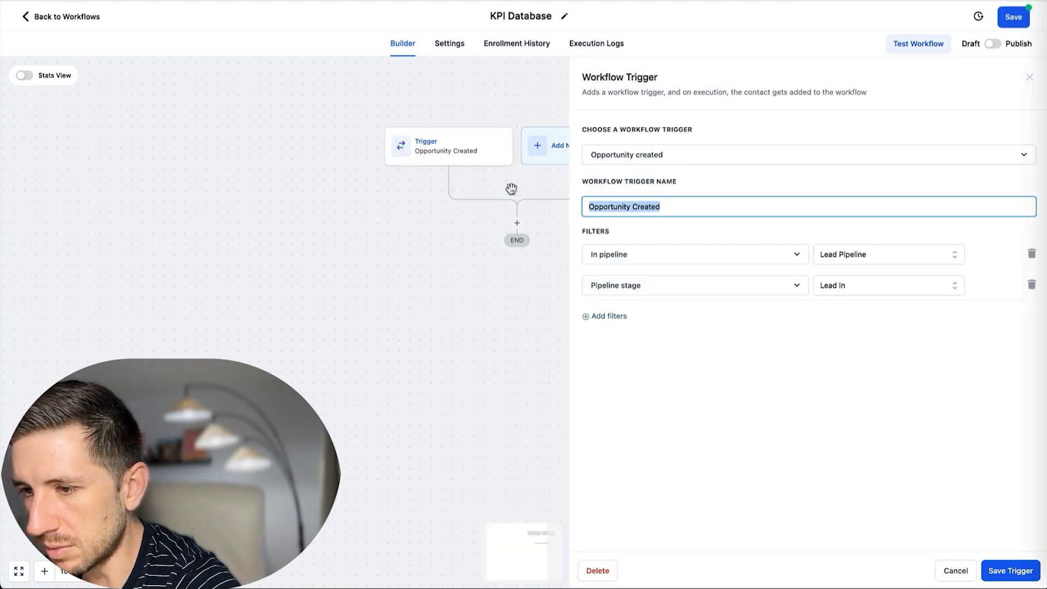
text(LEad)
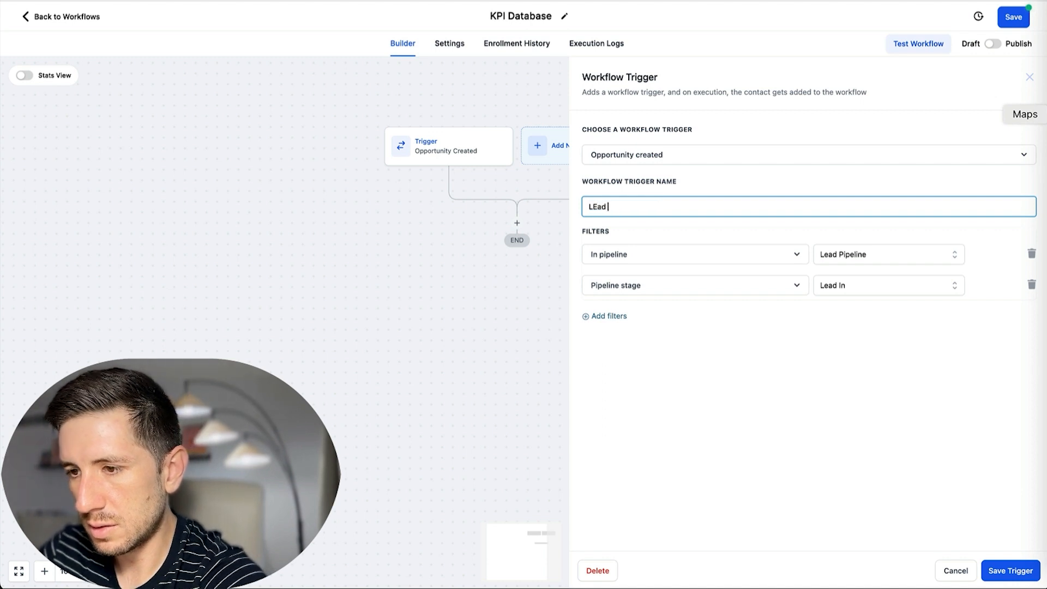
key(BackSpace)
key(BackSpace)
key(BackSpace)
key(BackSpace)
text(ead In)
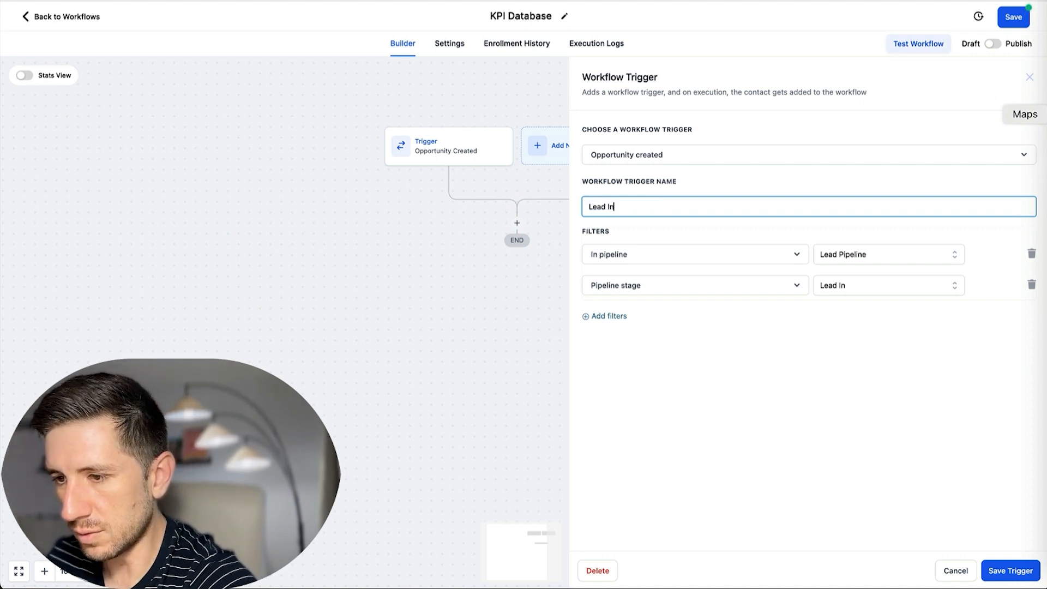
click(994, 572)
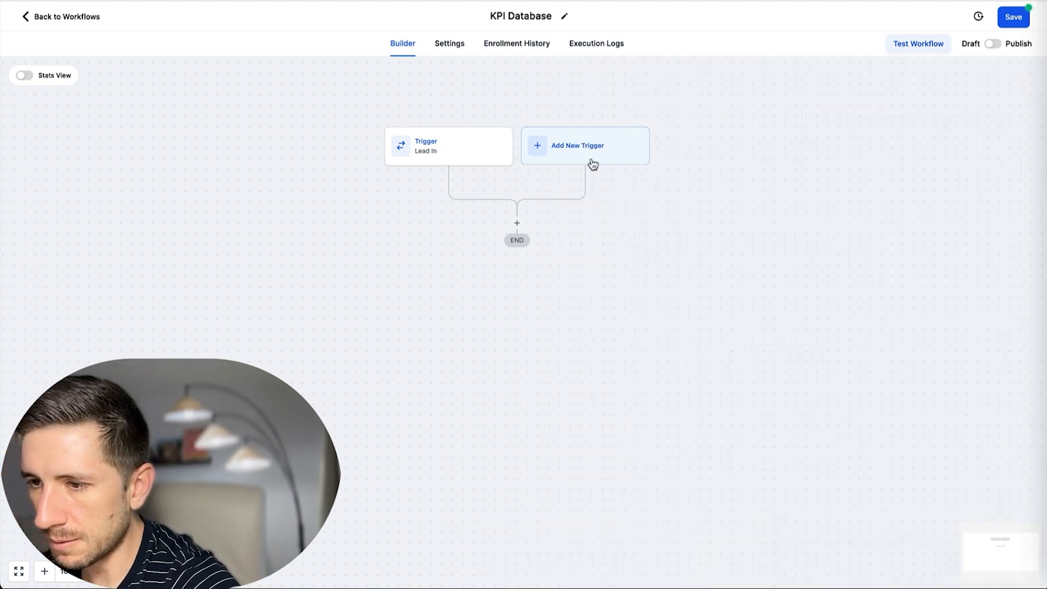
Add a new Opportunity Changed trigger filtered to the Lead Pipeline.
click(564, 152)
text(opp)
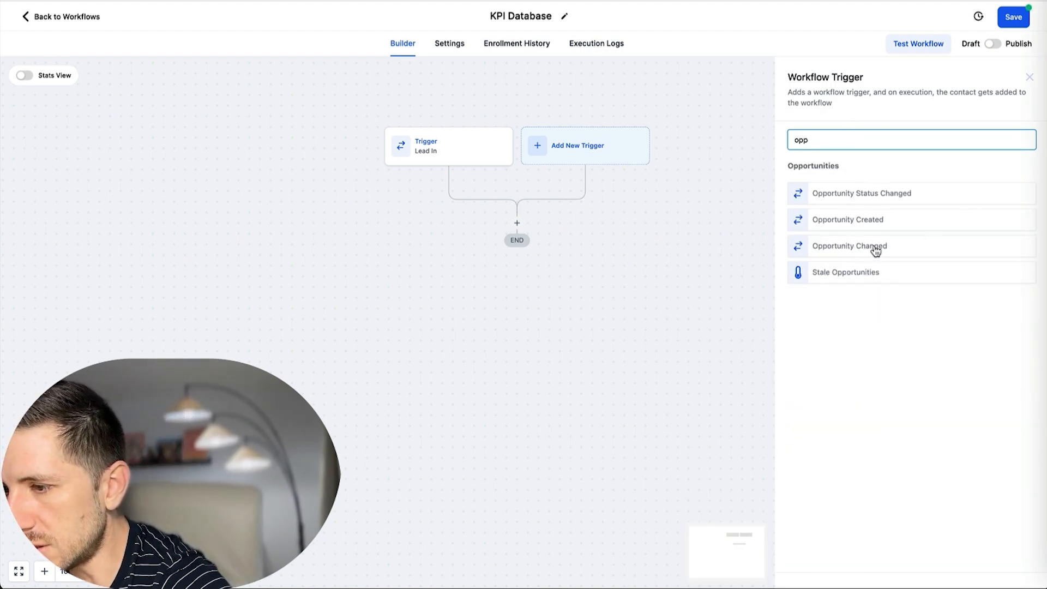
click(843, 251)
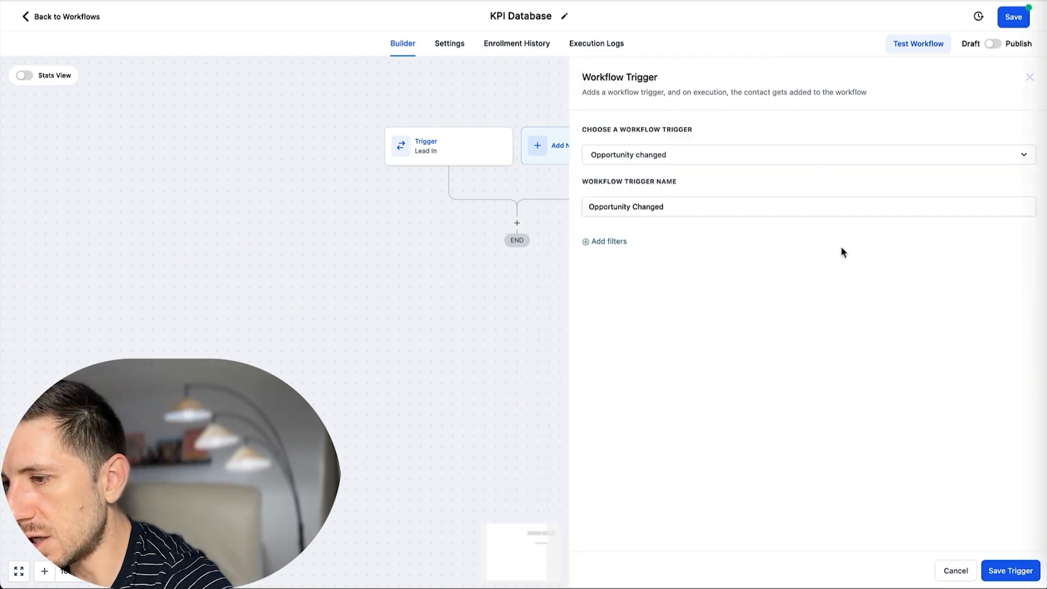
click(615, 245)
click(635, 258)
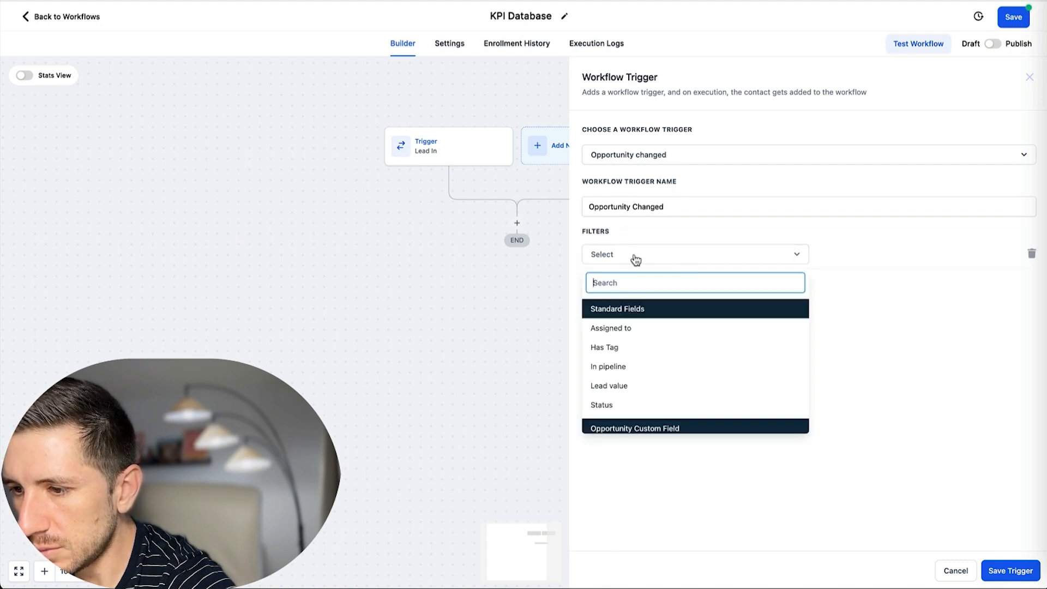
click(629, 371)
click(856, 255)
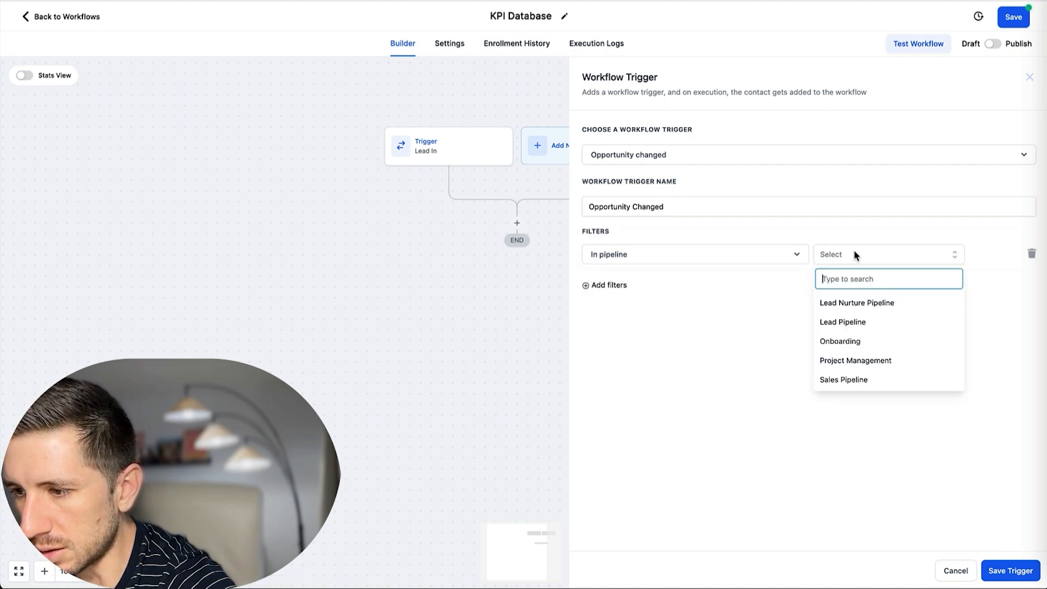
click(852, 323)
Add a Pipeline stage = Appointment Booked filter and save the trigger.
click(614, 286)
click(676, 292)
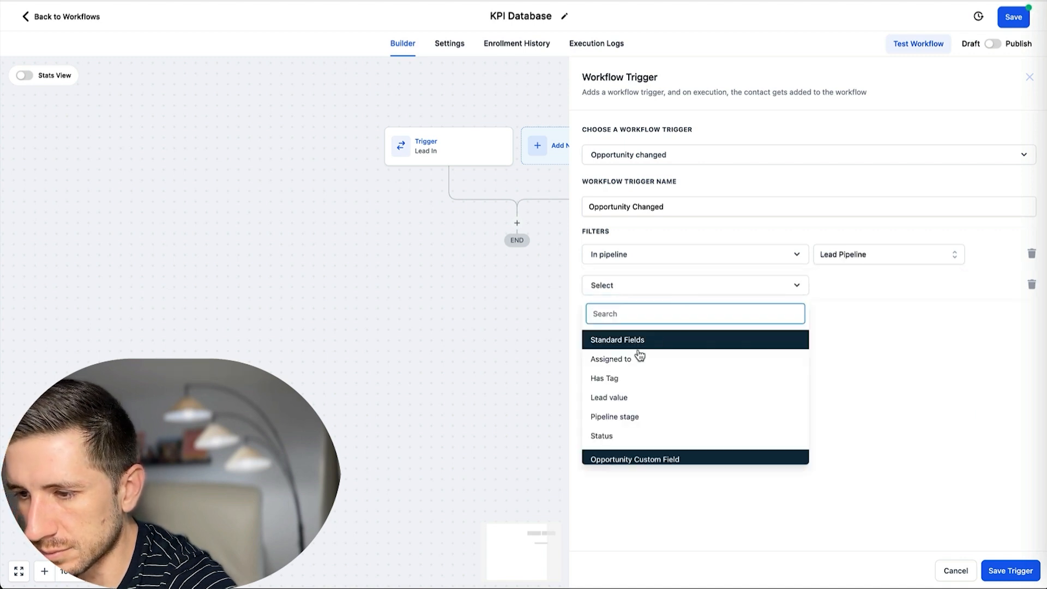
click(636, 417)
click(859, 284)
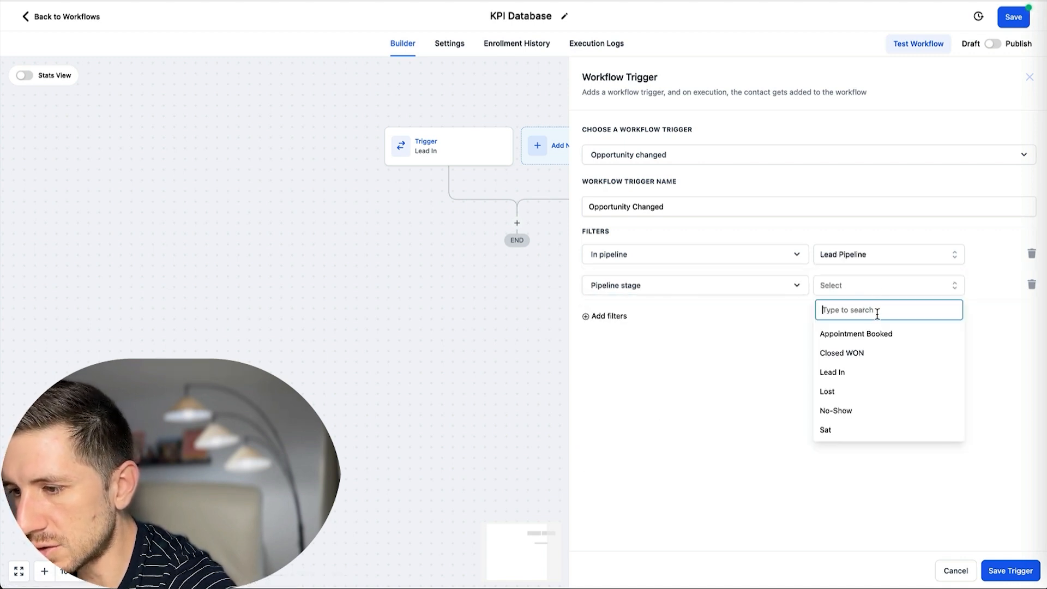
click(864, 341)
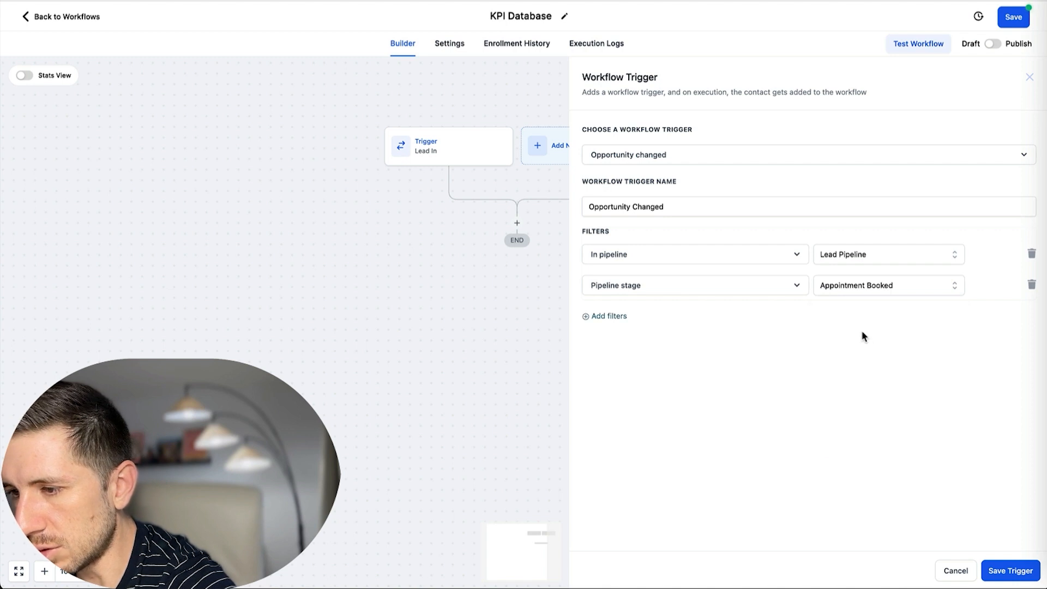
click(1008, 572)
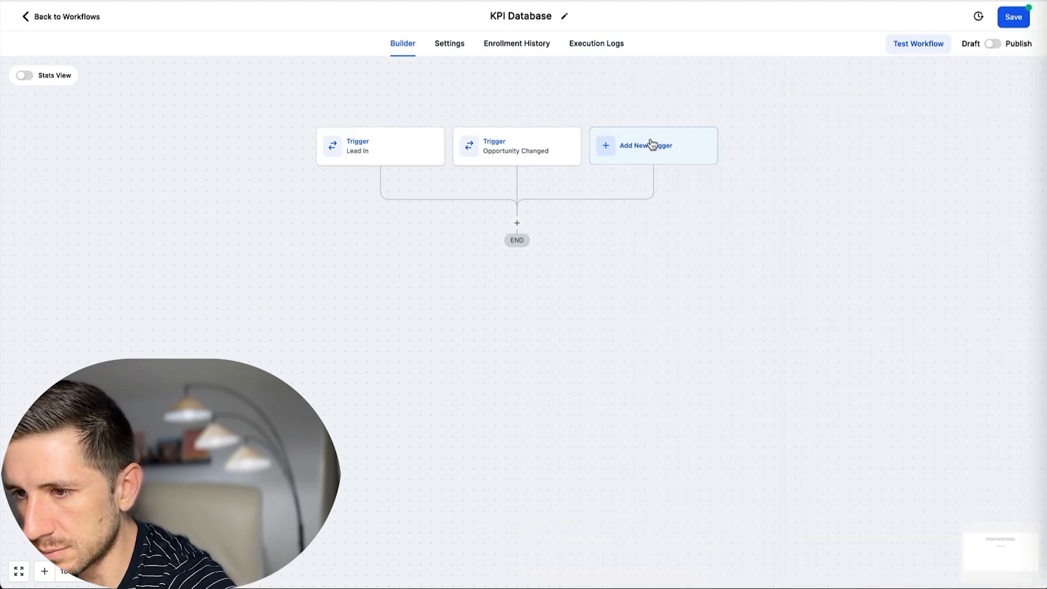
Add a third Opportunity Changed trigger filtered to the Lead Pipeline.
click(639, 151)
text(opp)
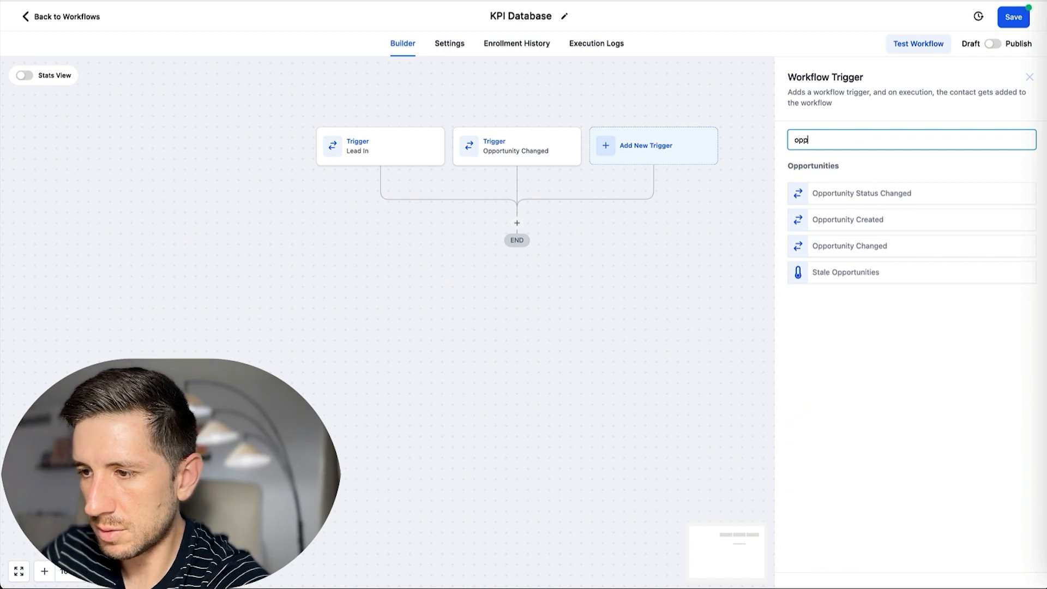
click(863, 248)
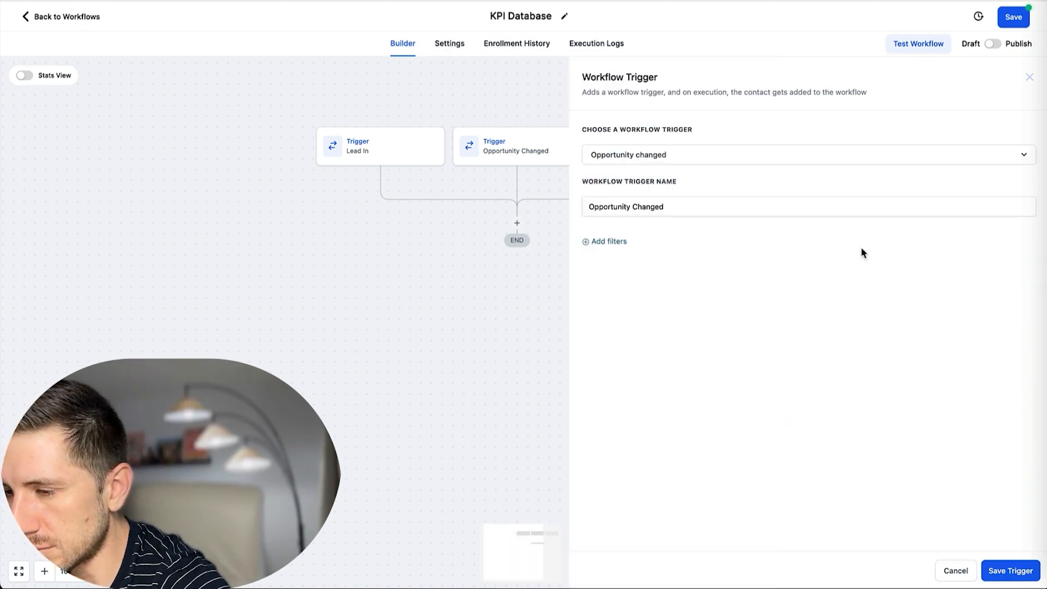
click(599, 243)
click(680, 258)
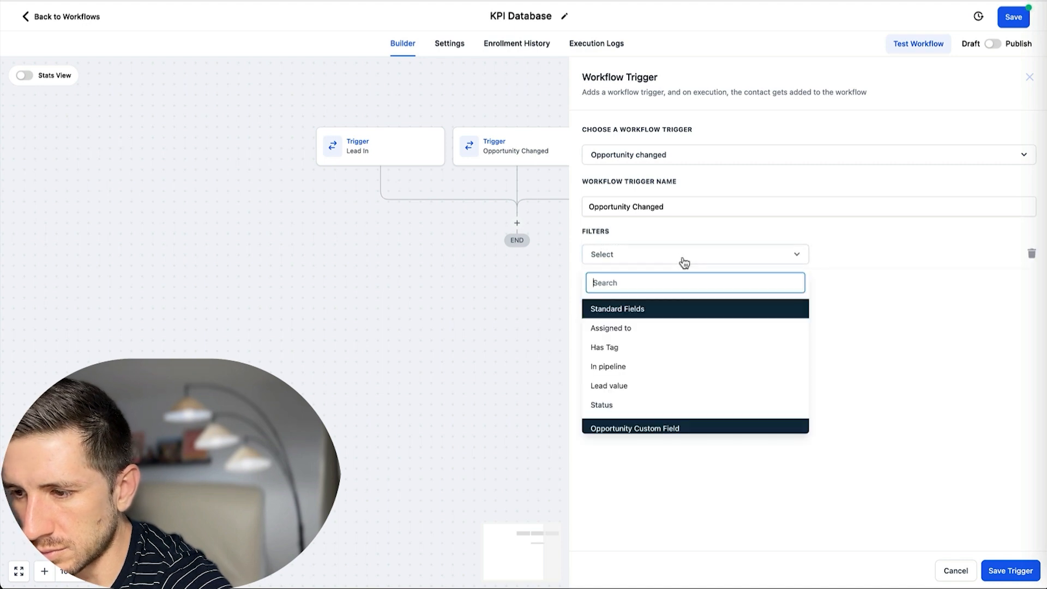
click(625, 374)
click(823, 257)
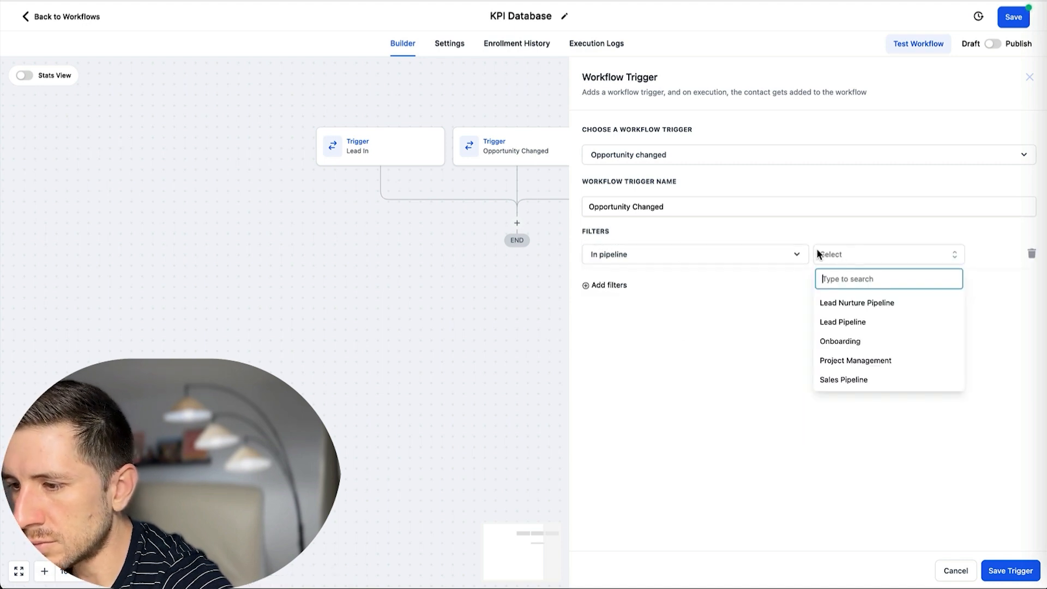
click(862, 323)
Add a Pipeline stage = No-Show filter and save the trigger.
click(608, 285)
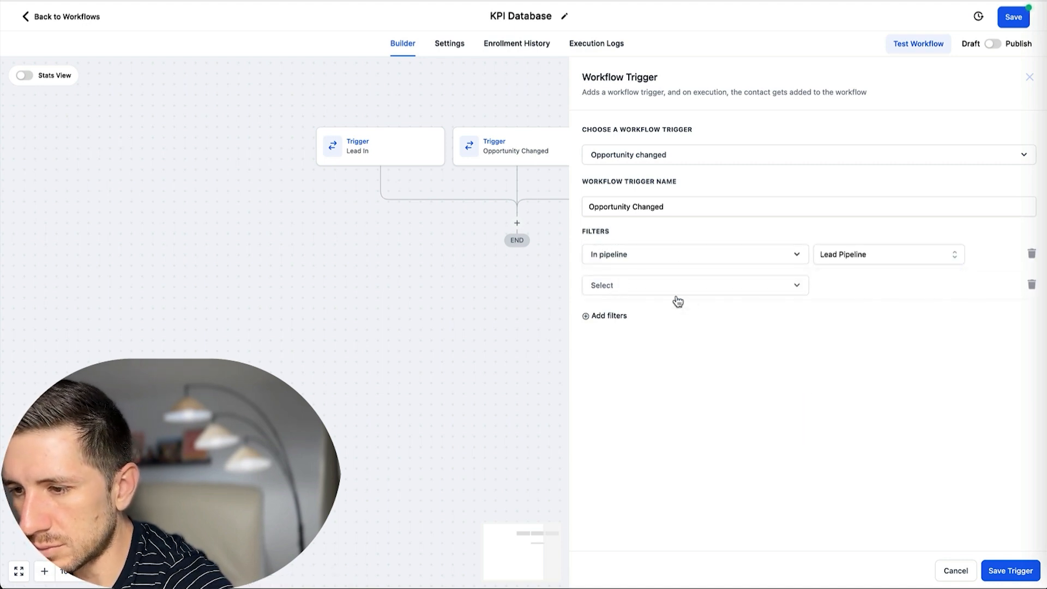
click(679, 287)
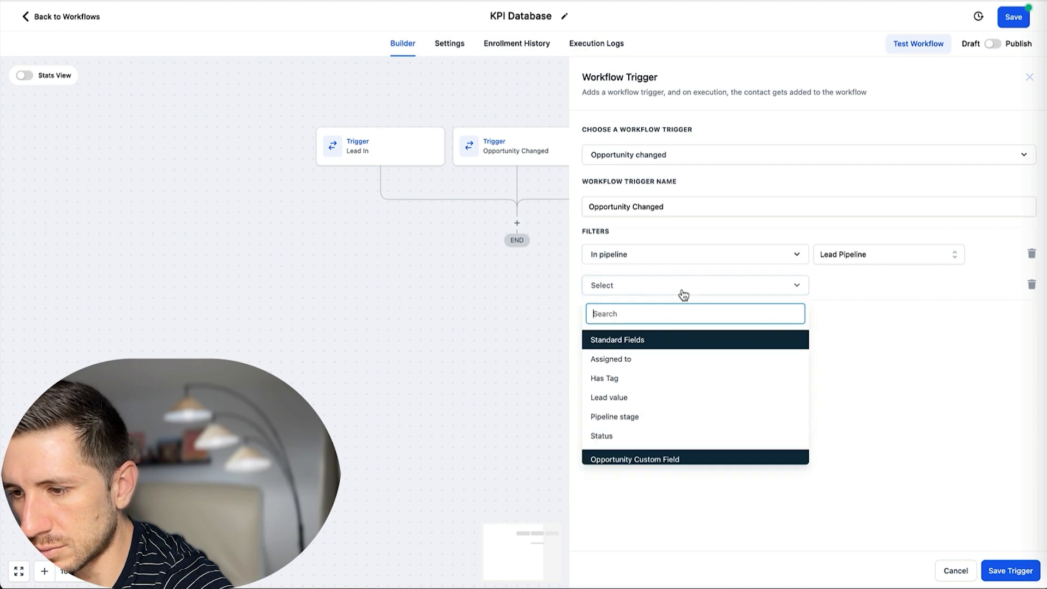
click(633, 418)
click(875, 291)
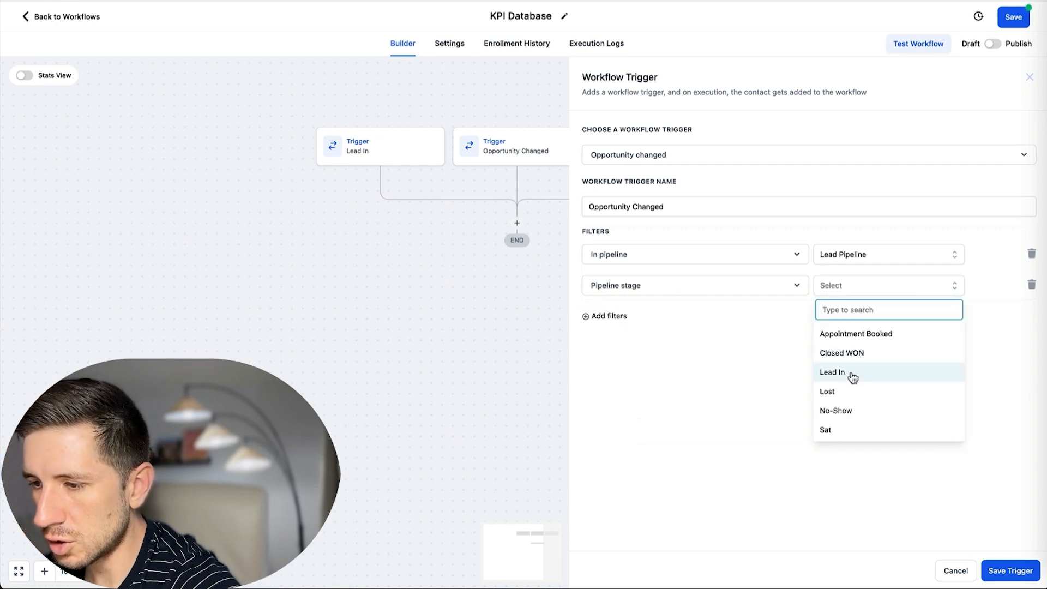
click(848, 418)
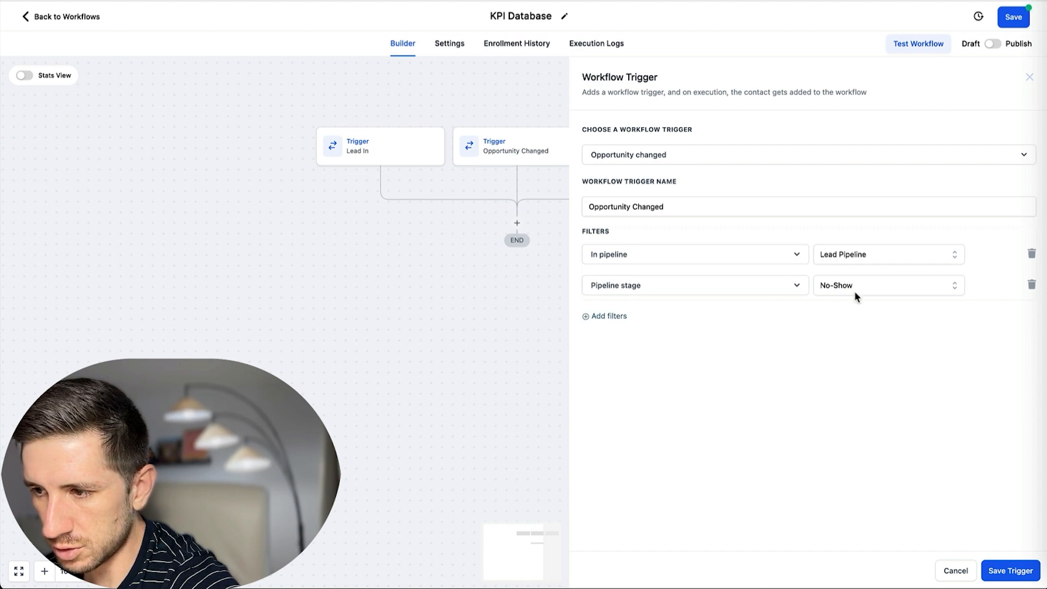
click(1007, 574)
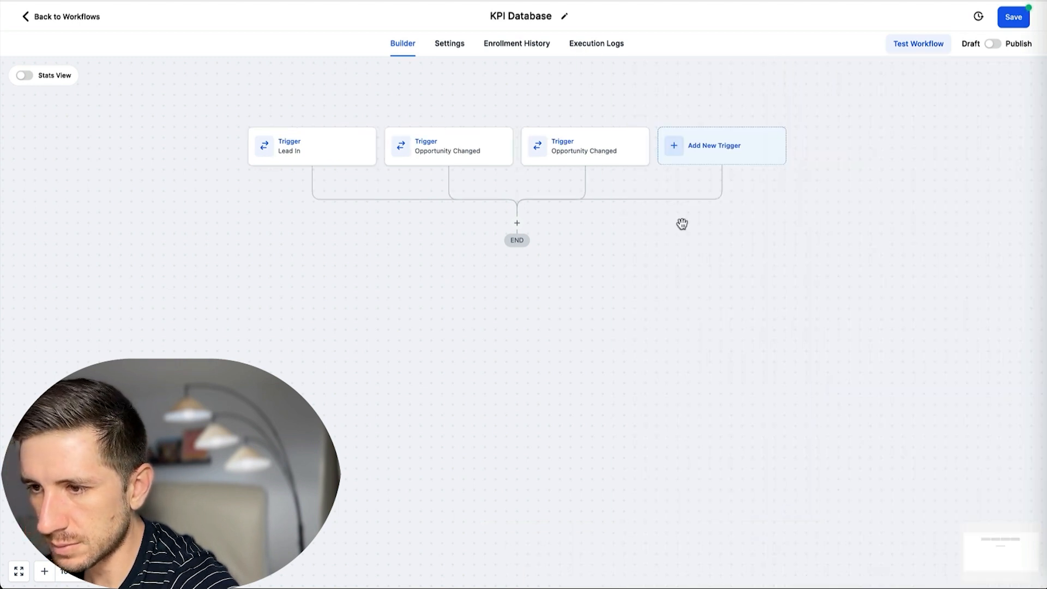
Rename the second opportunity trigger to Appointment Booked and save it.
click(476, 149)
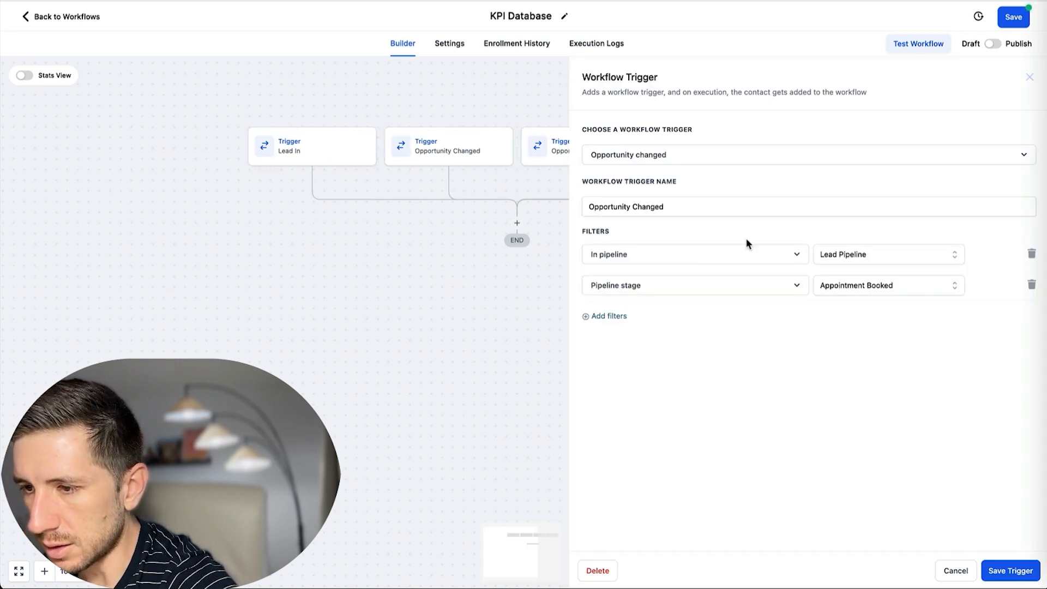
drag(677, 207, 588, 207)
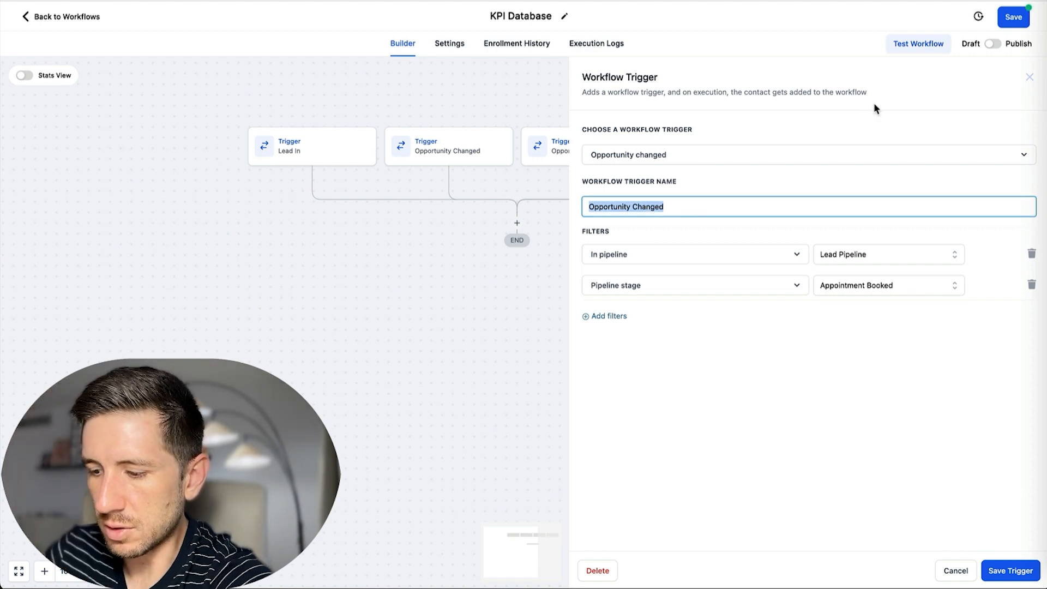
text(Appointment Booked)
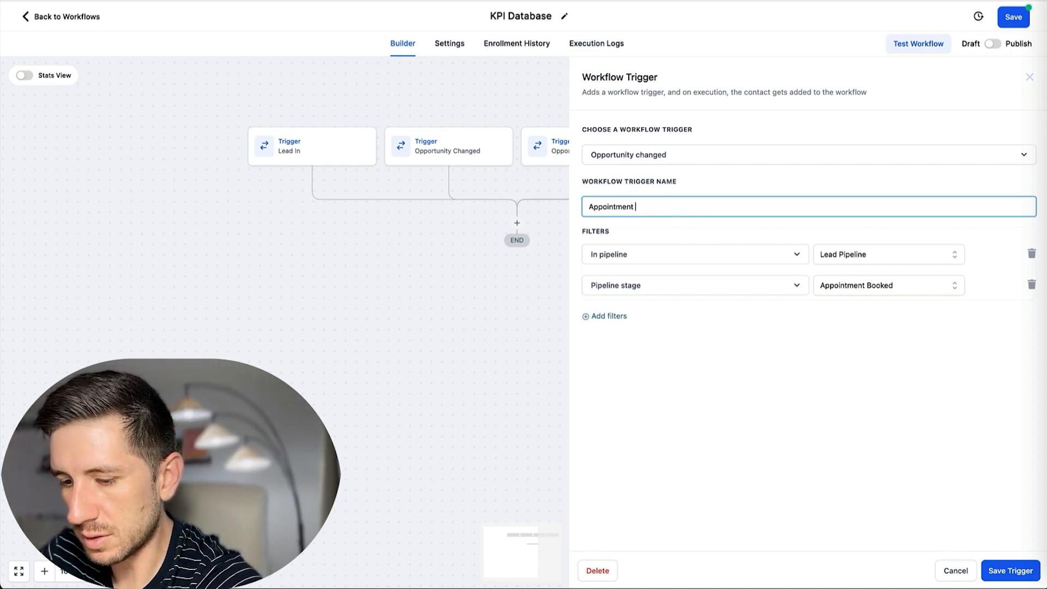
click(1010, 571)
Rename the third opportunity trigger to No-Show and save it.
click(588, 149)
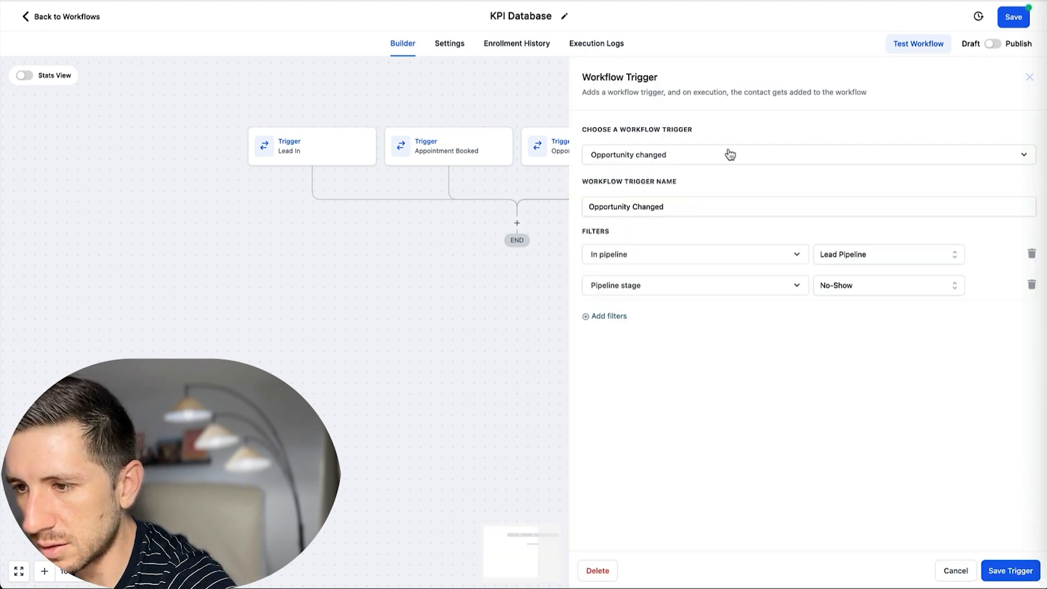
triple_click(686, 209)
text(No)
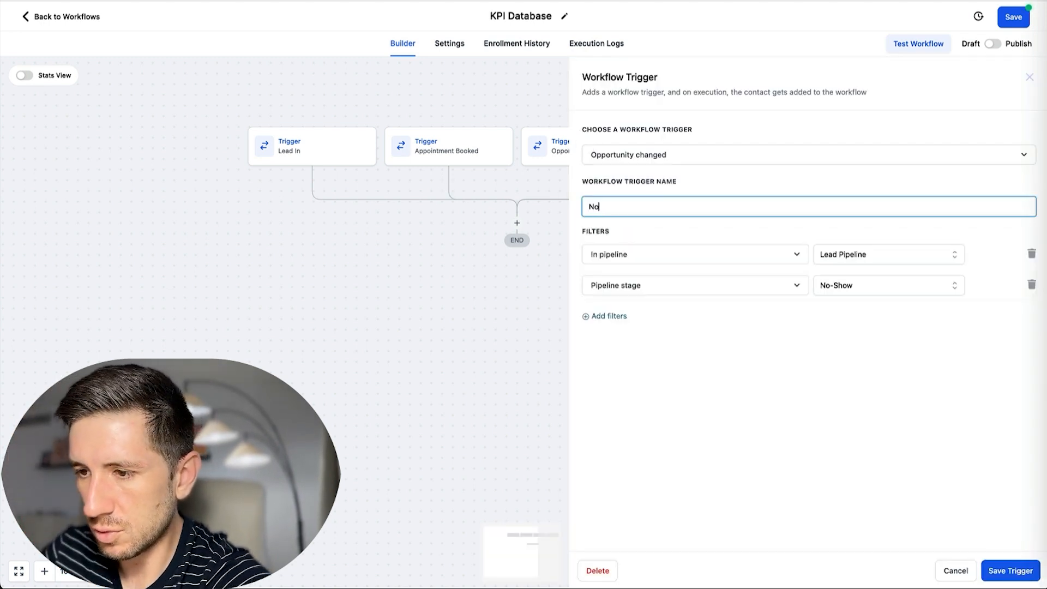
text(-Show)
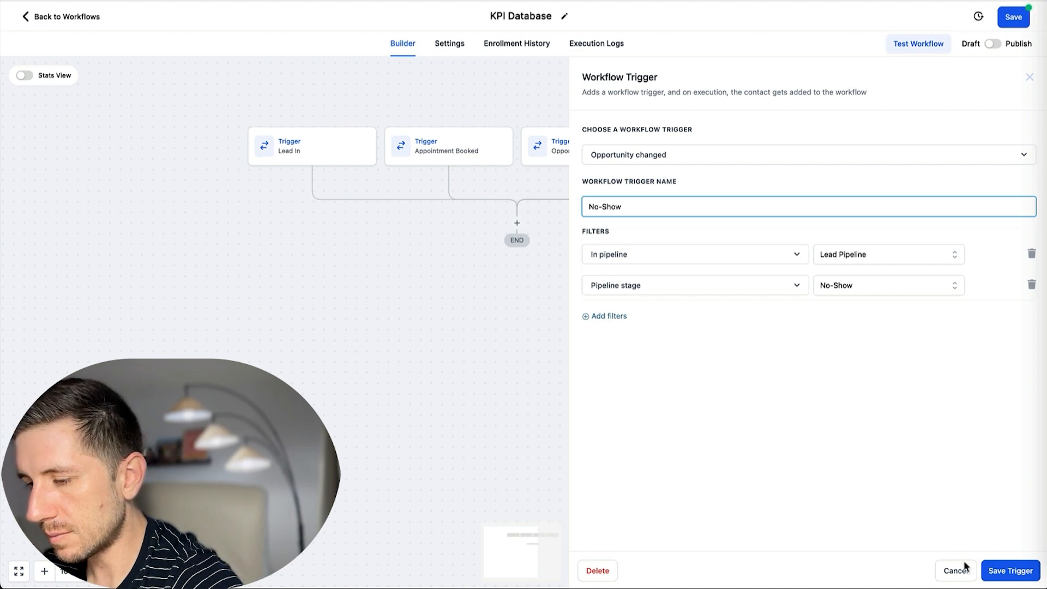
click(1025, 568)
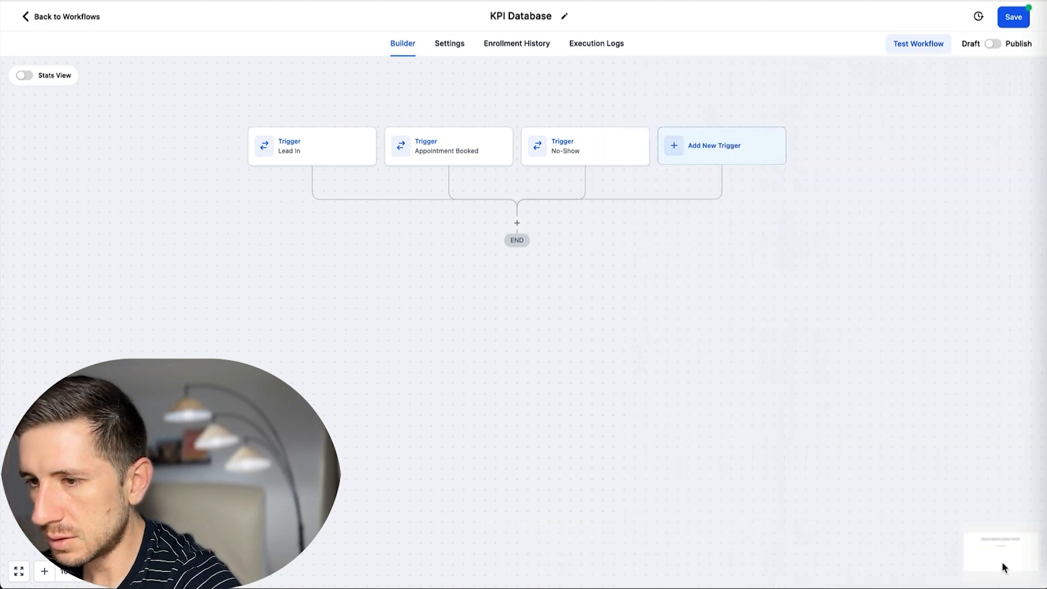
Add a fourth Opportunity Changed trigger filtered to the Lead Pipeline.
click(708, 145)
text(opp)
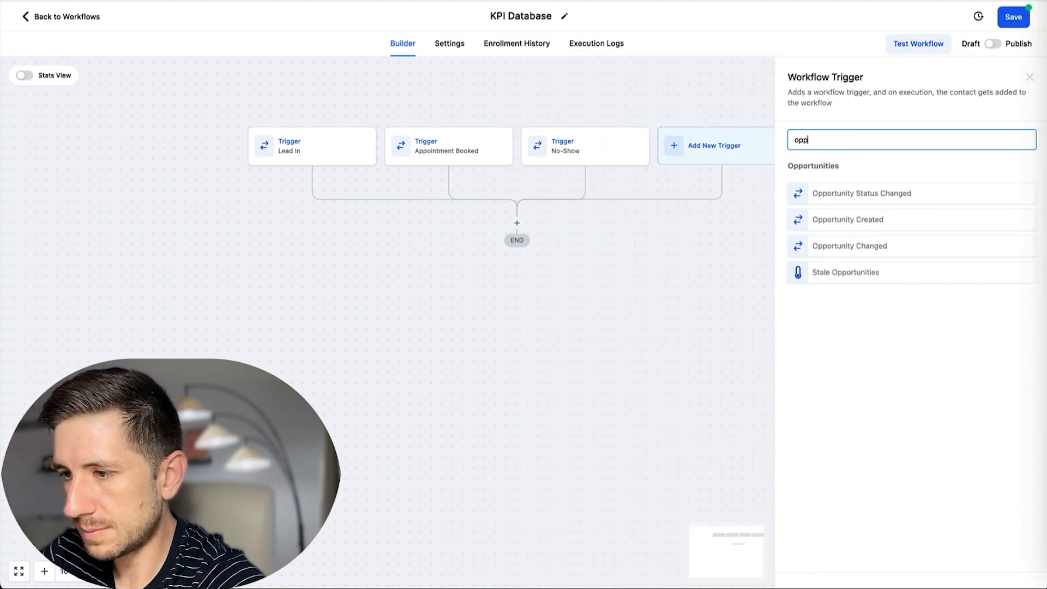
click(864, 247)
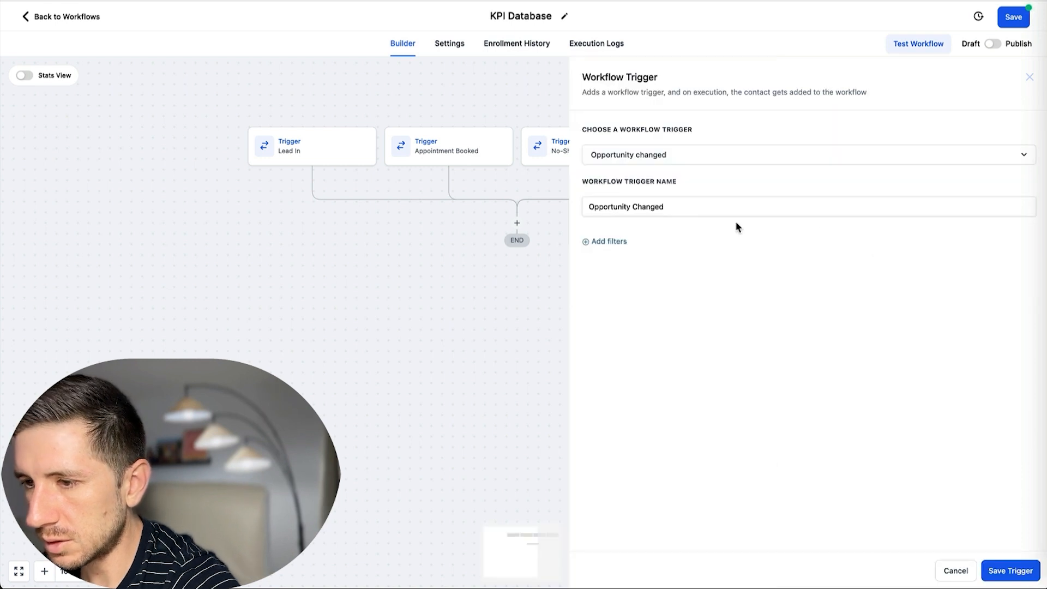
click(610, 242)
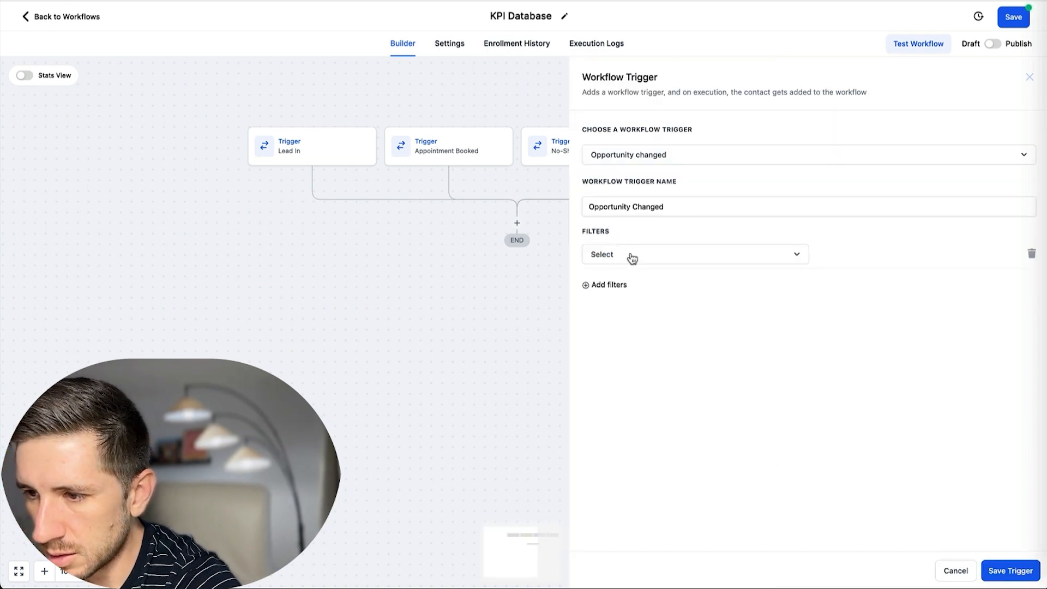
click(631, 256)
click(619, 365)
click(850, 257)
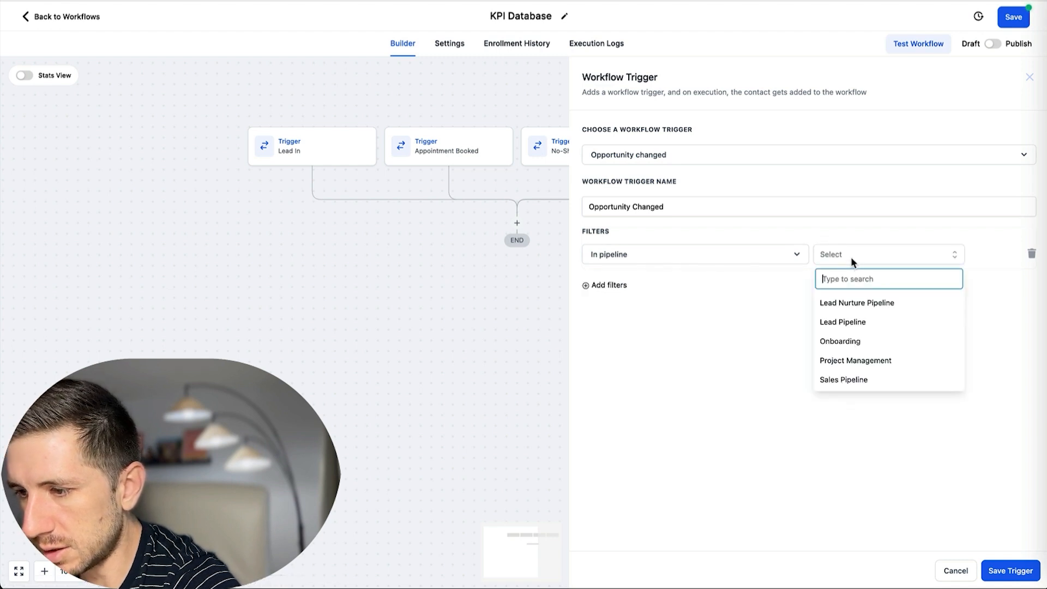
click(862, 322)
Add a second filter limiting the trigger to the Sat pipeline stage.
click(616, 285)
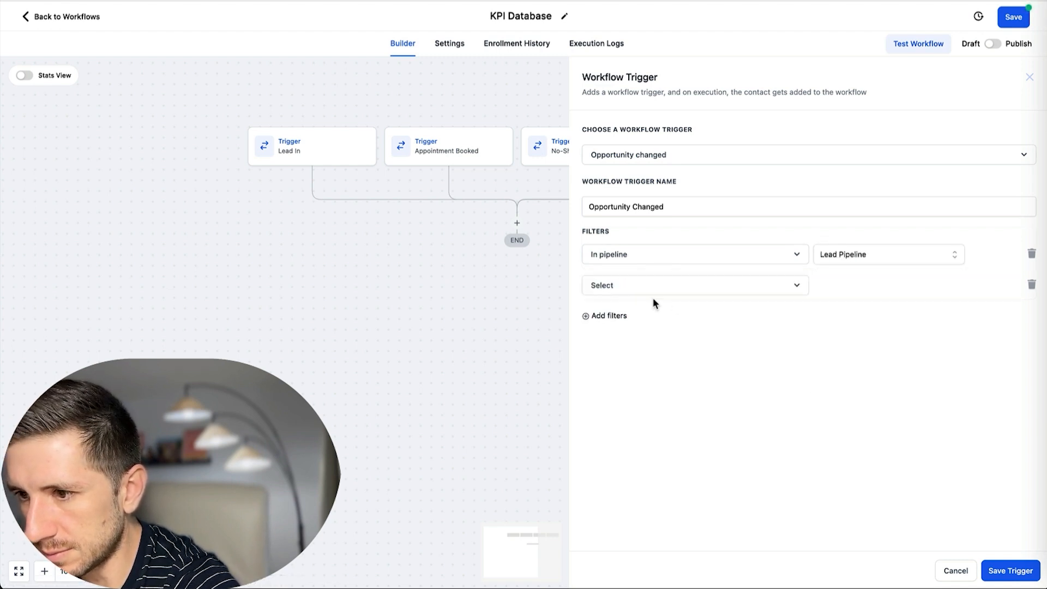
click(648, 289)
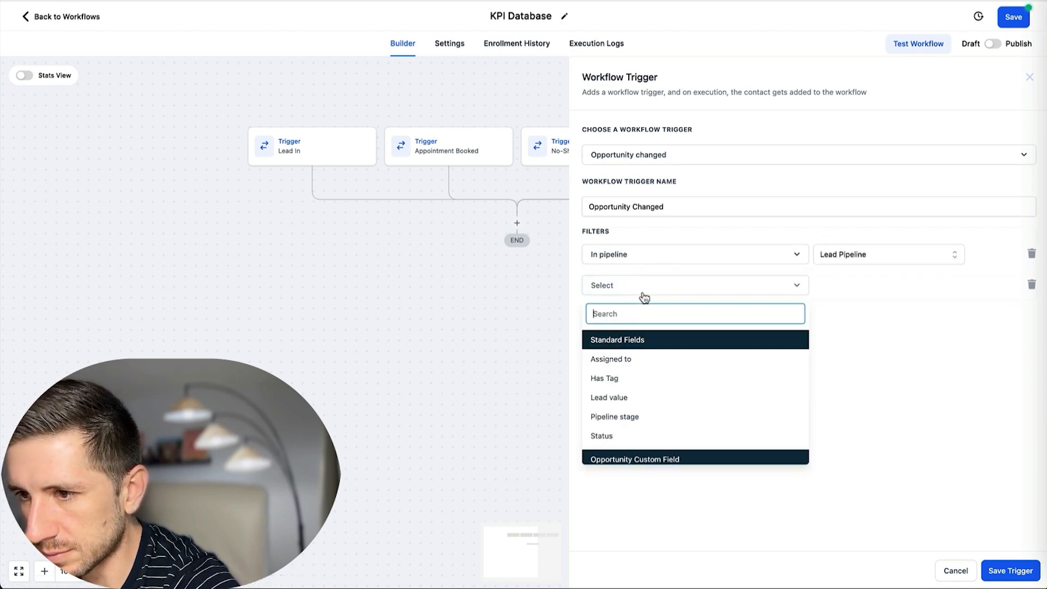
click(625, 417)
click(846, 287)
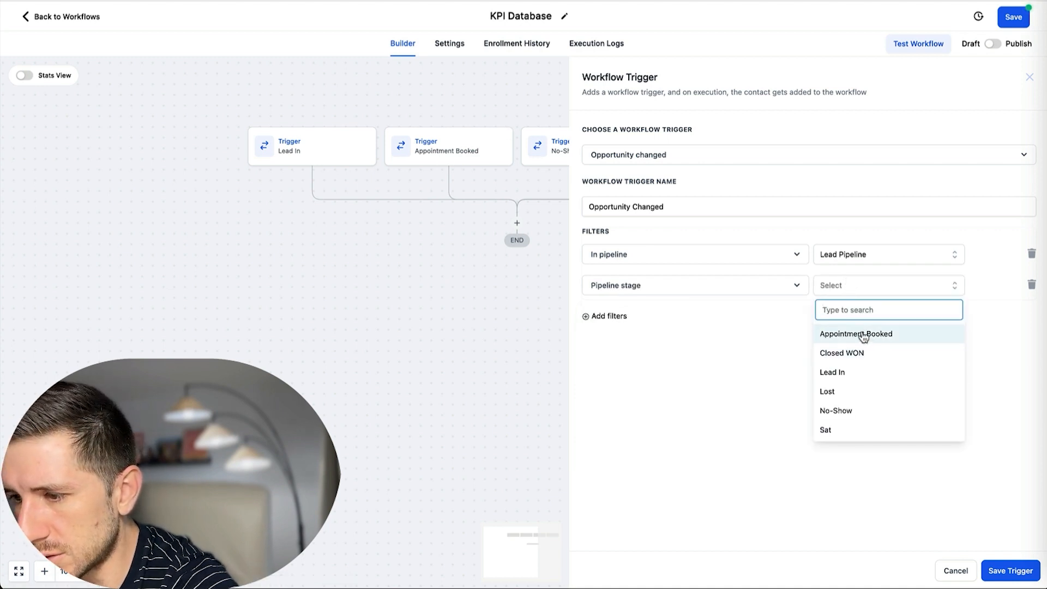
click(836, 433)
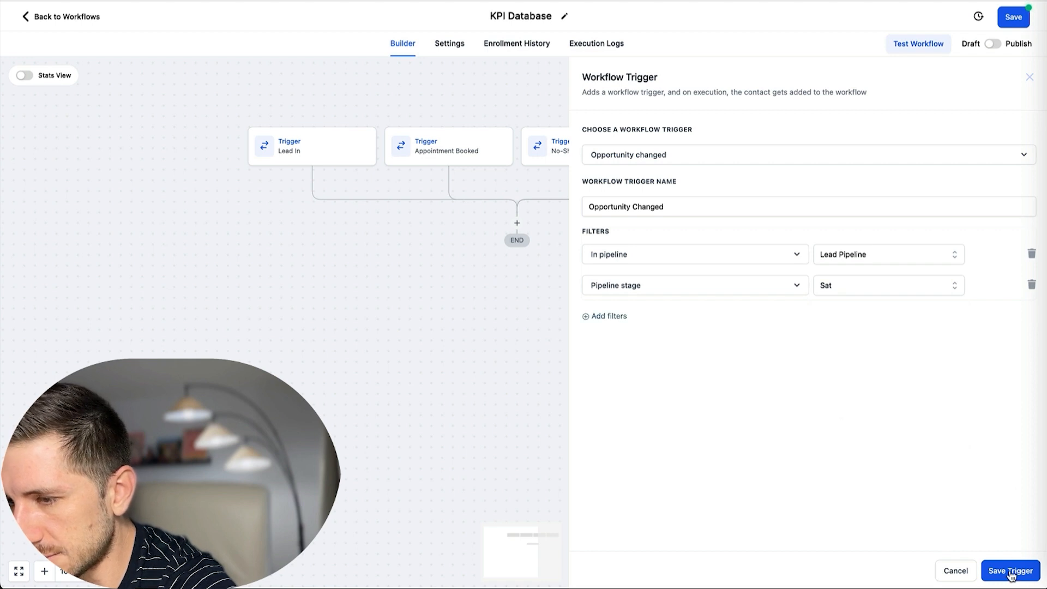
Name the trigger Sat and save it.
click(605, 203)
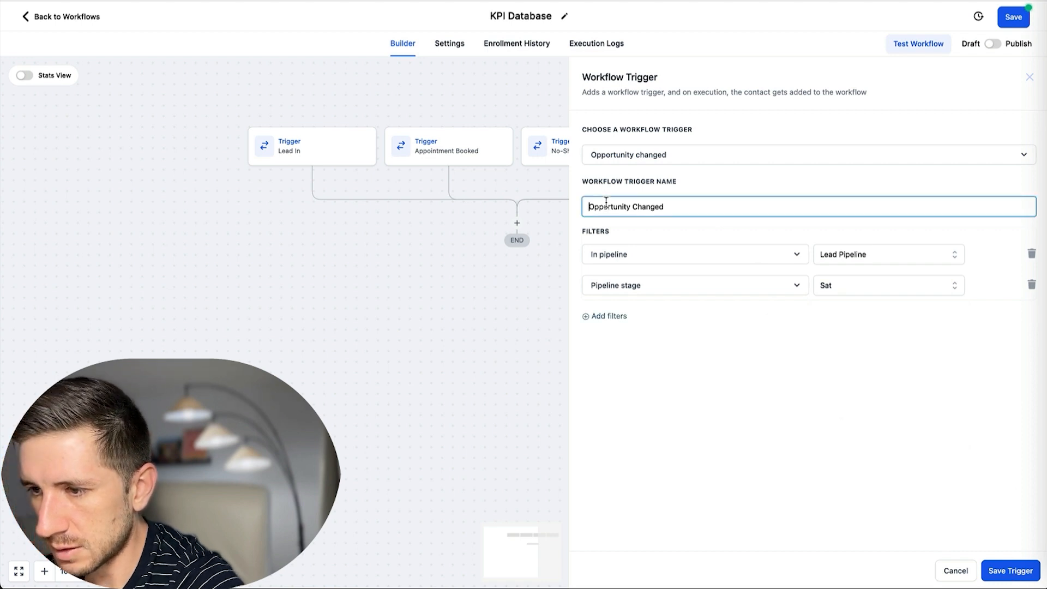
triple_click(706, 210)
text(Sat)
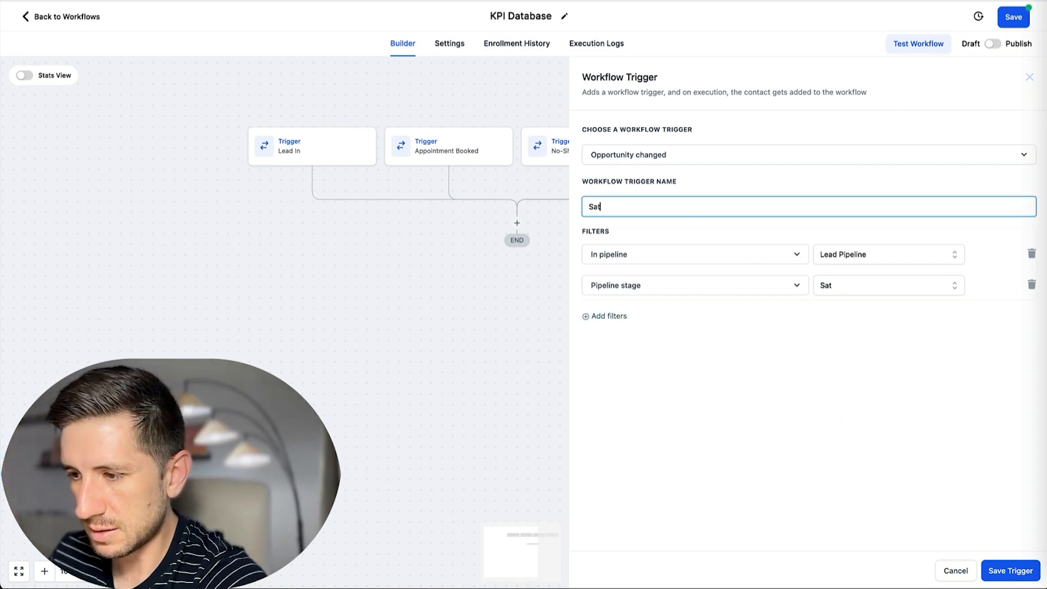
click(1015, 569)
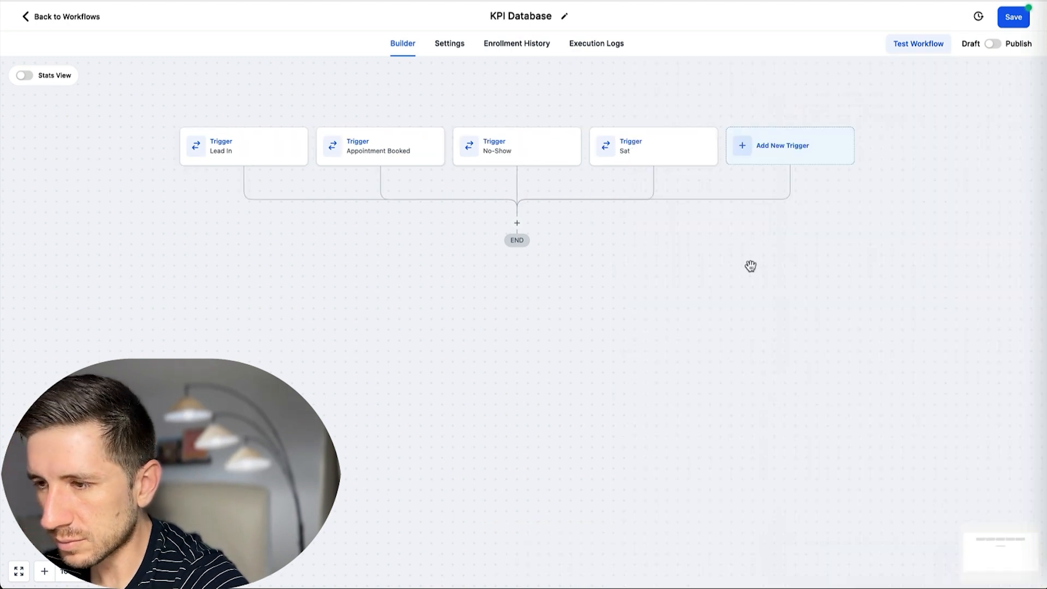
Add a fifth Opportunity Changed trigger with an In pipeline filter, pipeline list open.
click(774, 151)
text(opp)
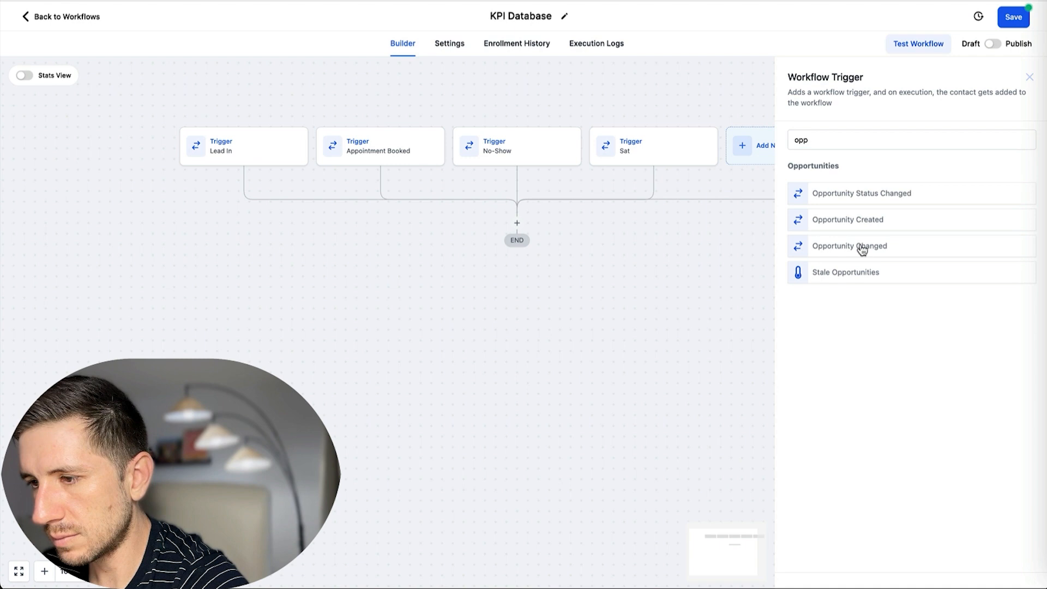
click(859, 247)
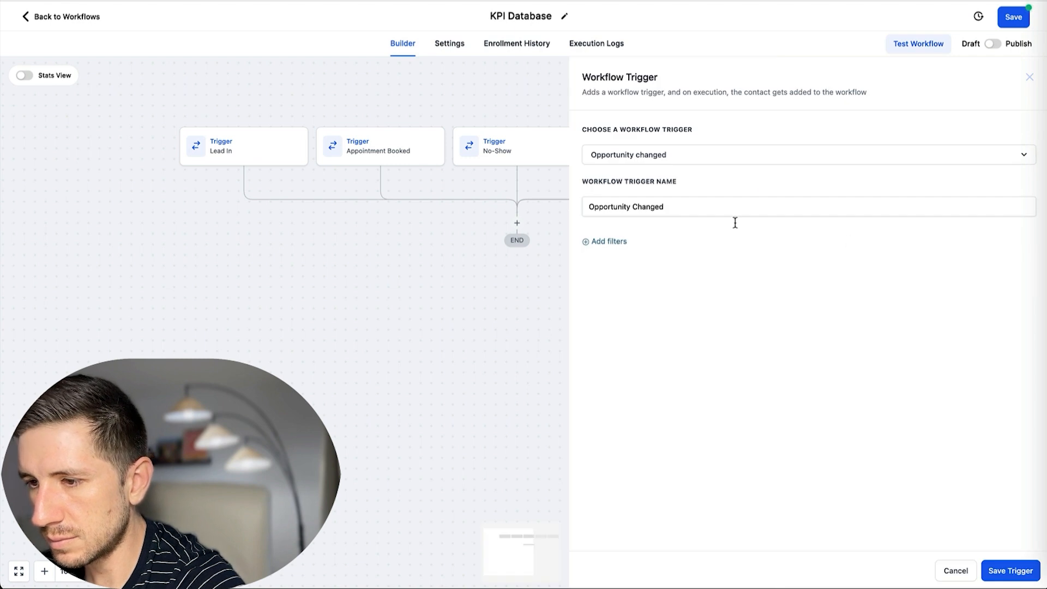
click(618, 246)
click(692, 259)
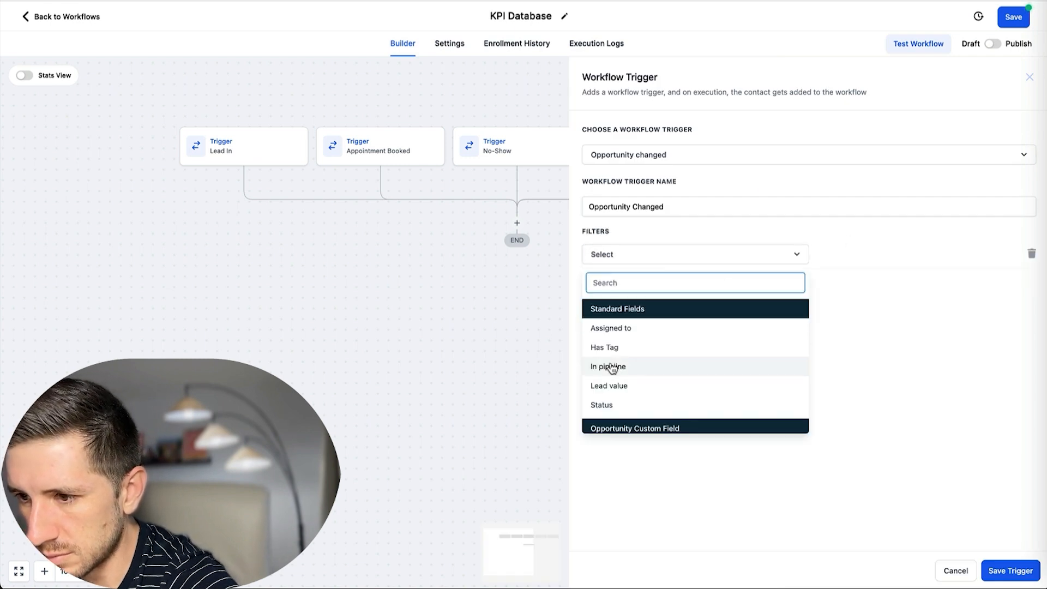
click(654, 373)
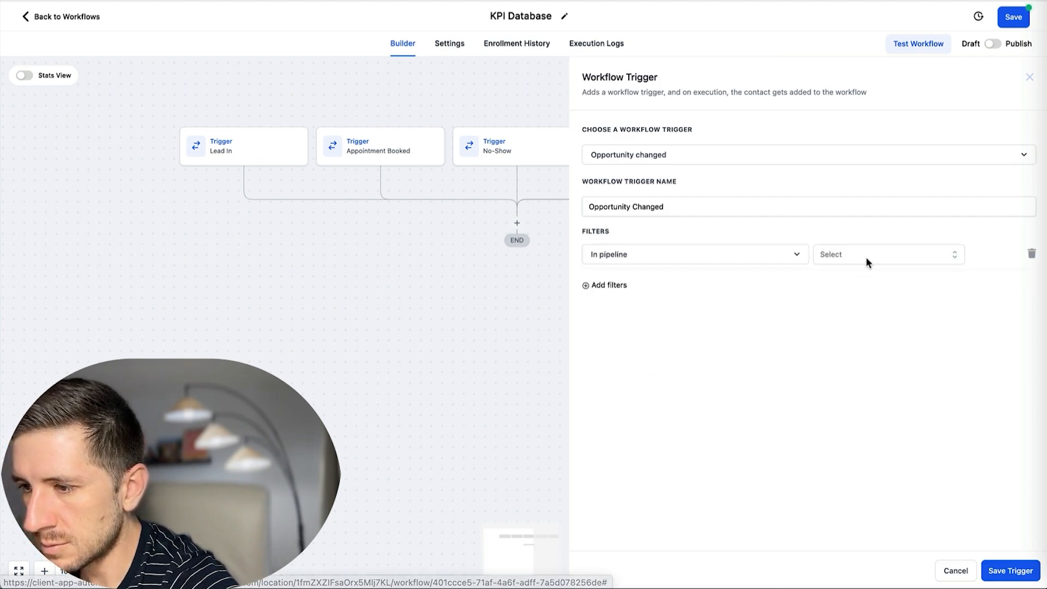
click(870, 257)
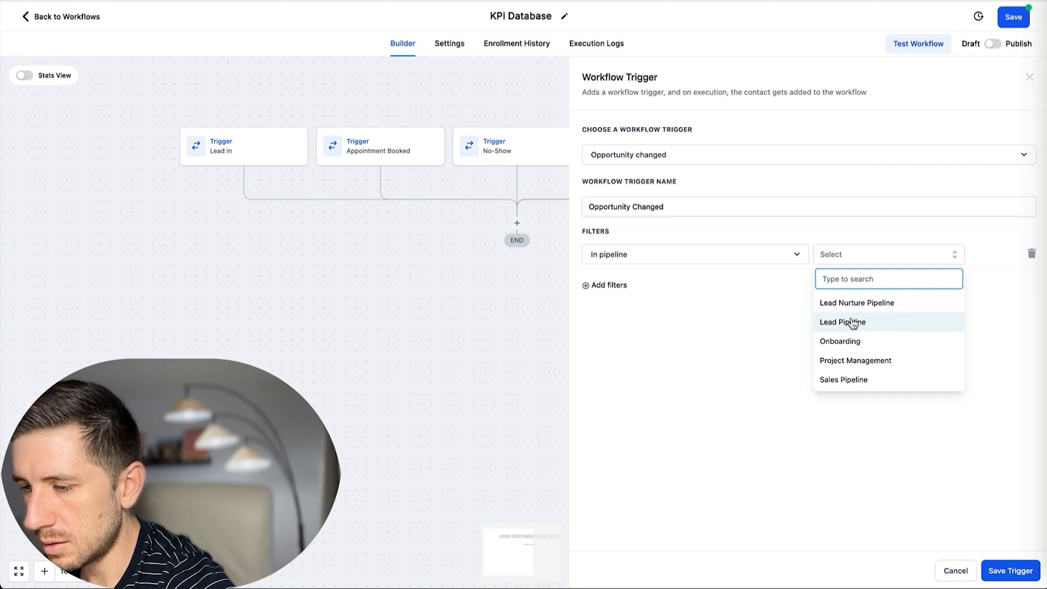
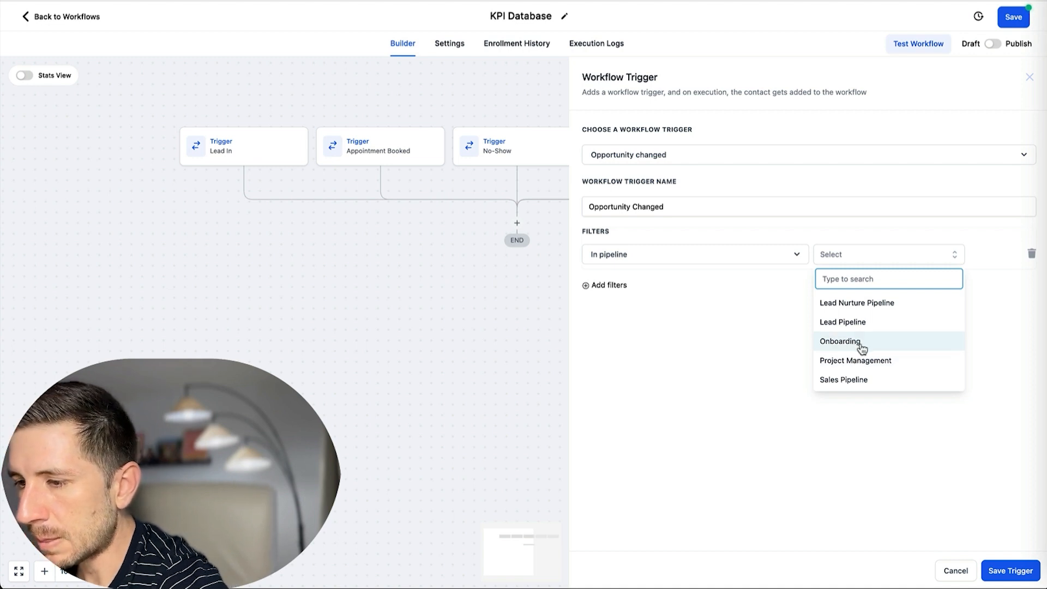
Filter the trigger to Lead Pipeline and the Closed WON pipeline stage.
click(852, 324)
double_click(607, 289)
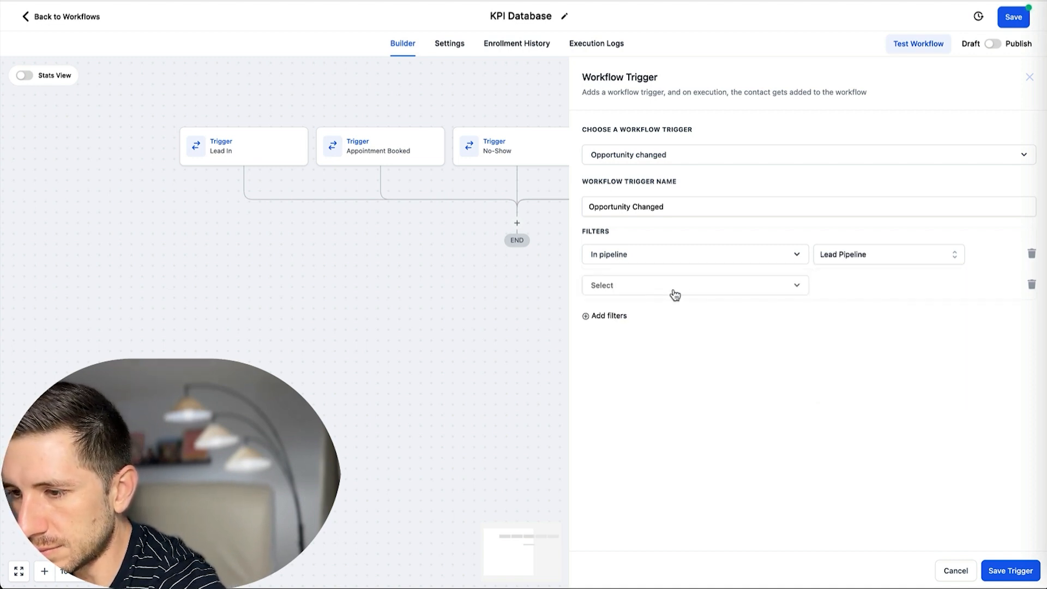
click(675, 295)
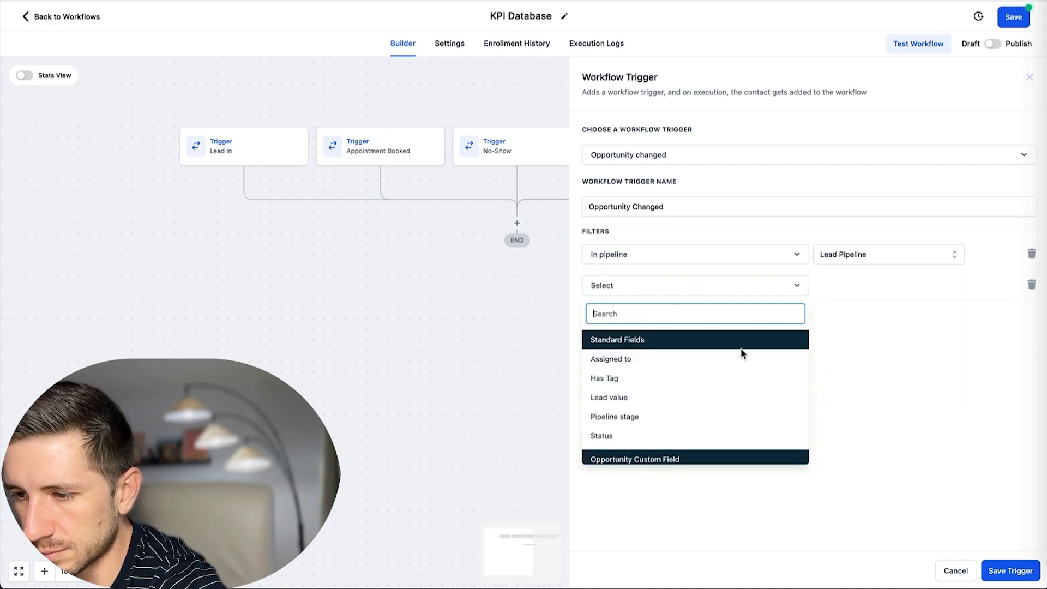
click(627, 417)
click(888, 287)
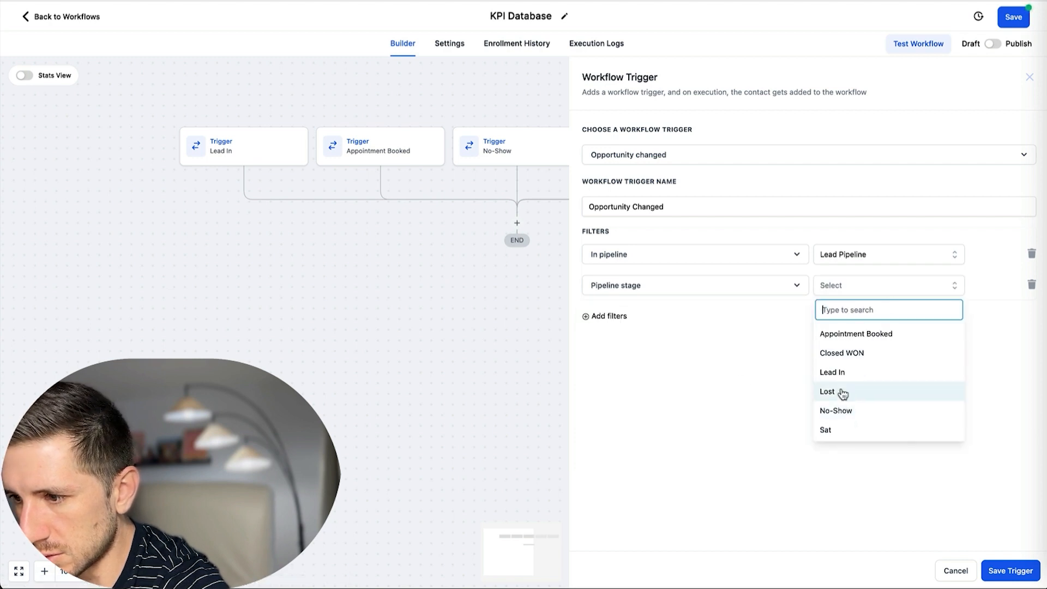
click(853, 356)
Name the trigger Closed WON and save it.
click(1012, 571)
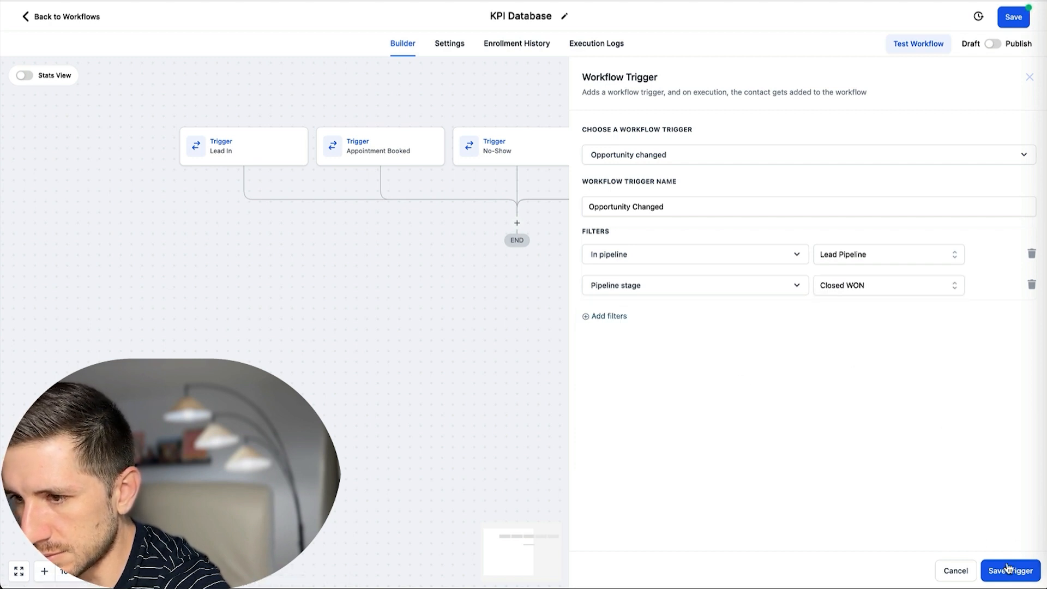
drag(706, 209, 565, 200)
text(C)
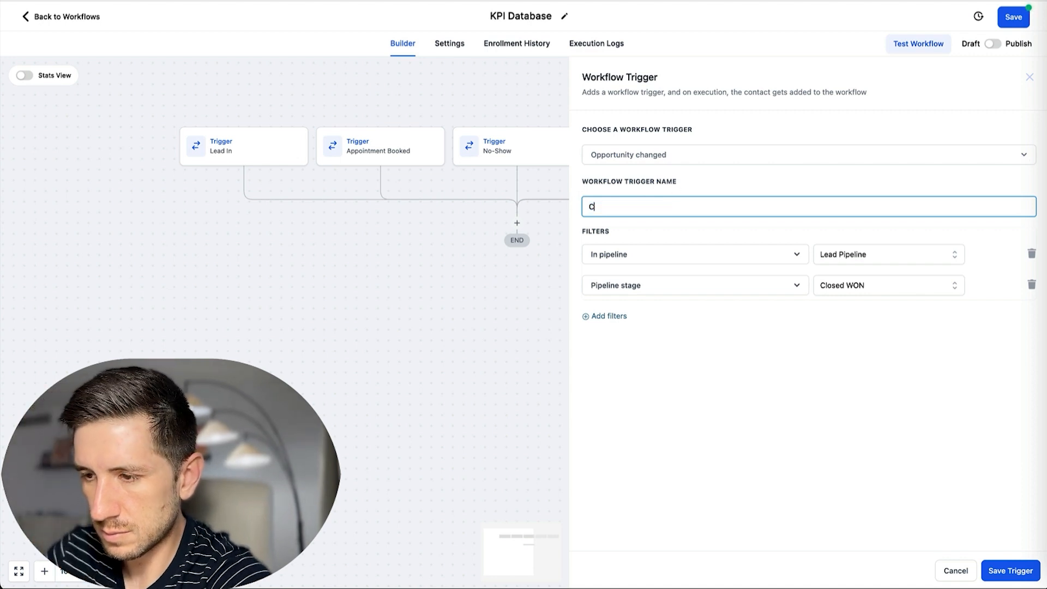
text(losed WO)
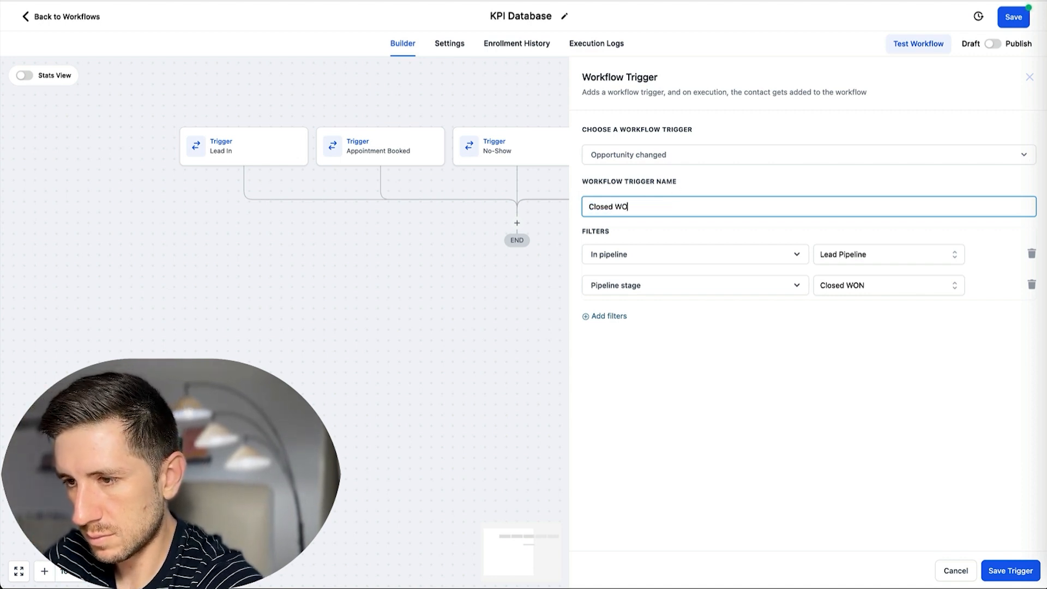
text(N)
click(994, 568)
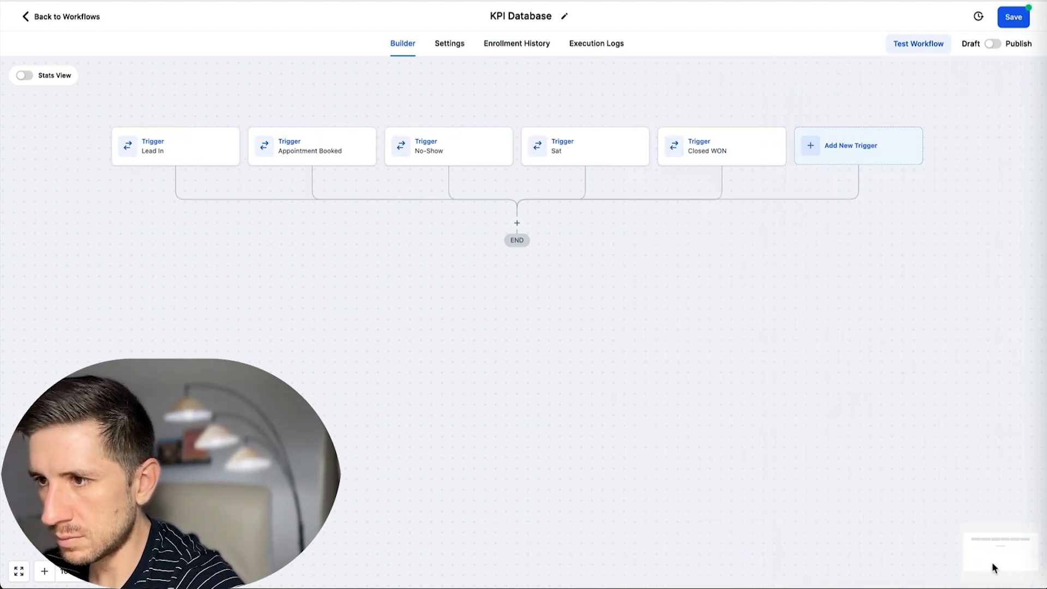
Add an Opportunity Changed trigger filtered to the Lead Pipeline.
click(858, 156)
text(opp)
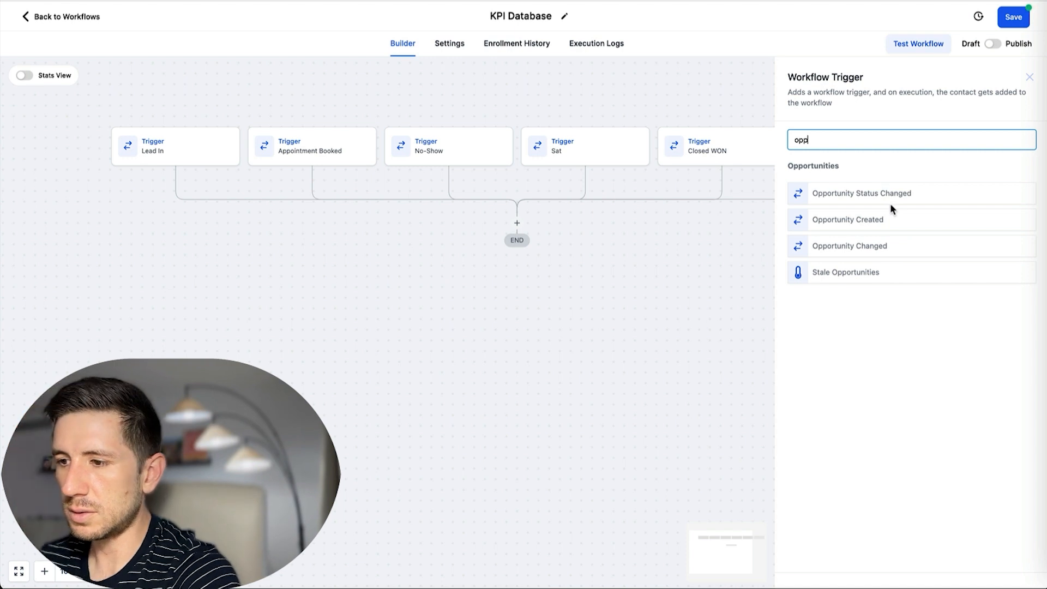
click(857, 248)
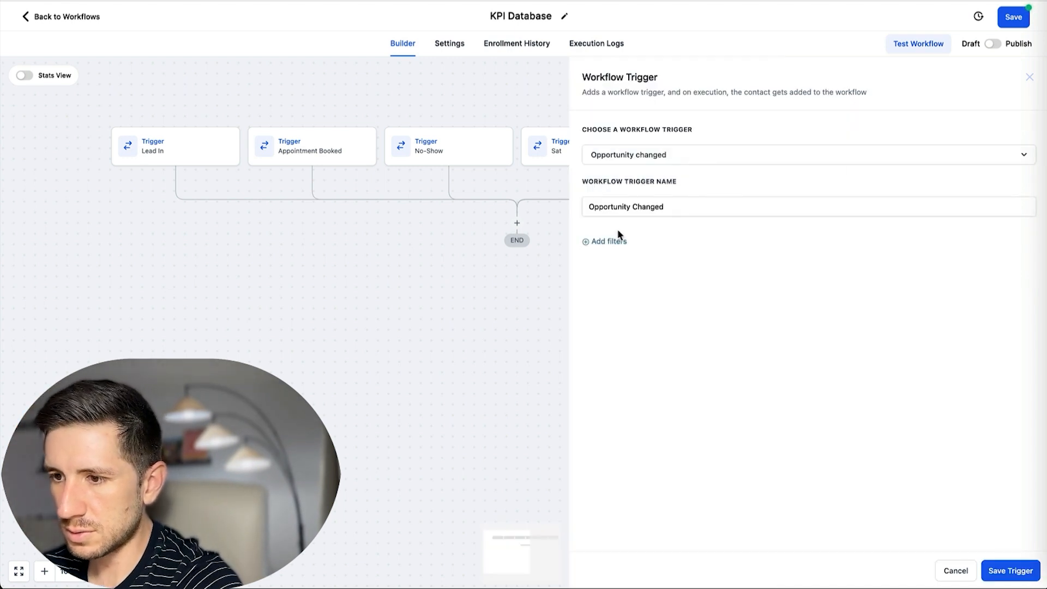
click(613, 243)
click(678, 256)
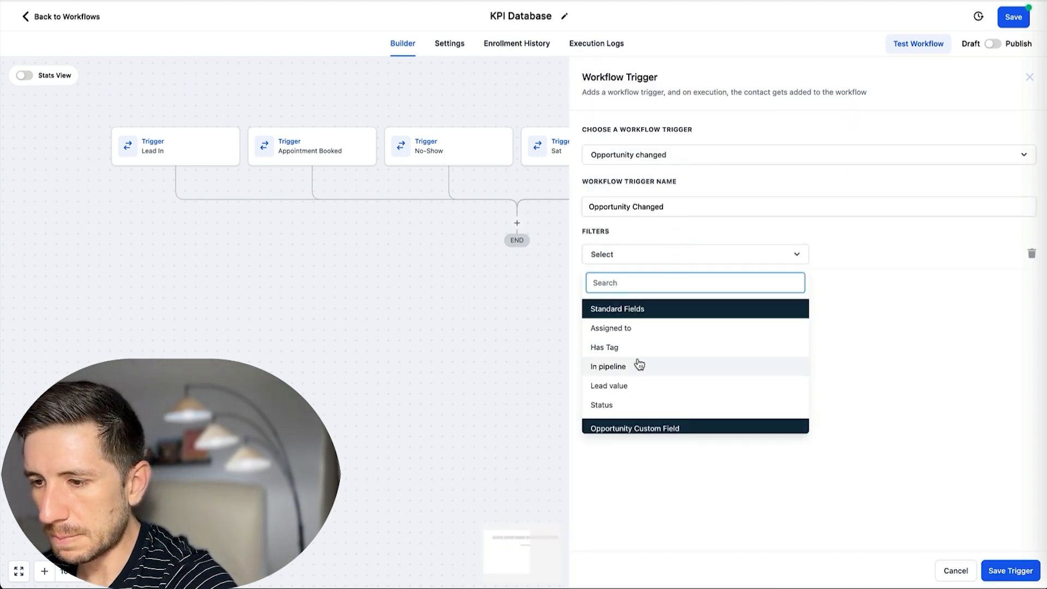
click(606, 365)
click(897, 255)
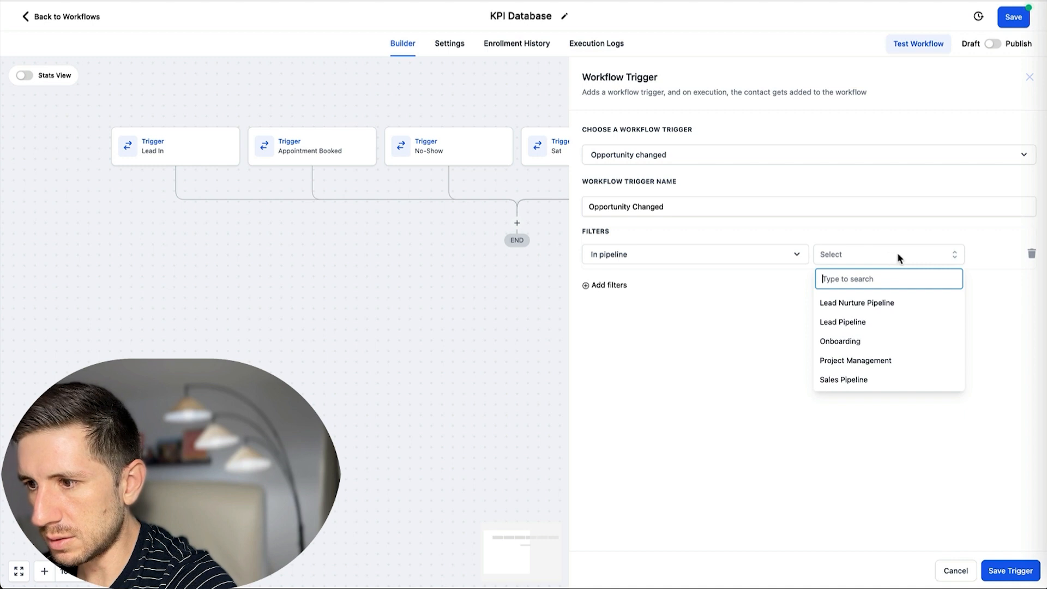
click(858, 323)
Add a second filter limiting the trigger to the Lost pipeline stage.
click(586, 285)
click(690, 285)
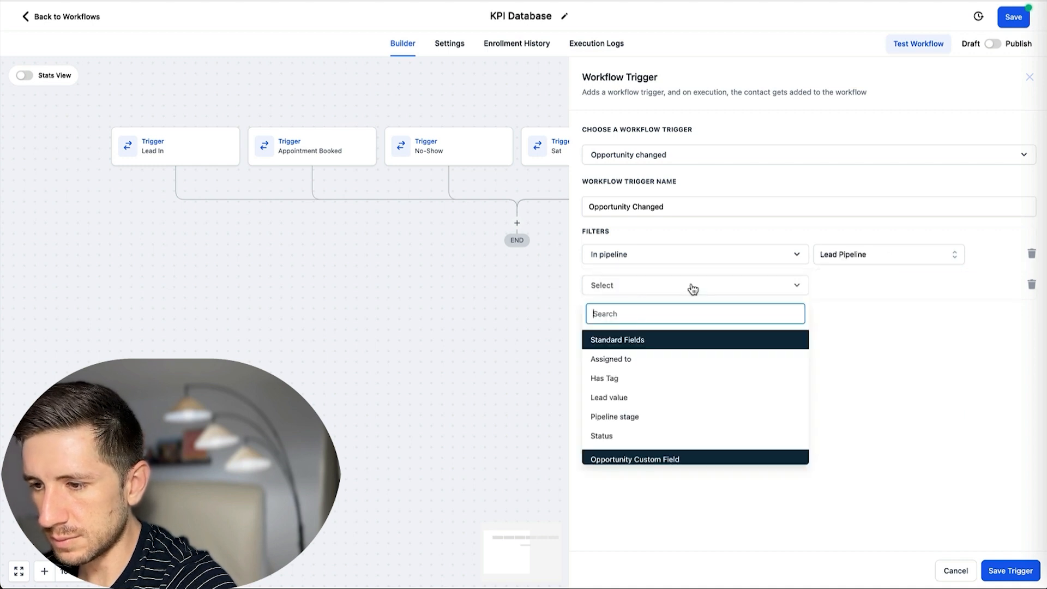
click(630, 414)
click(866, 292)
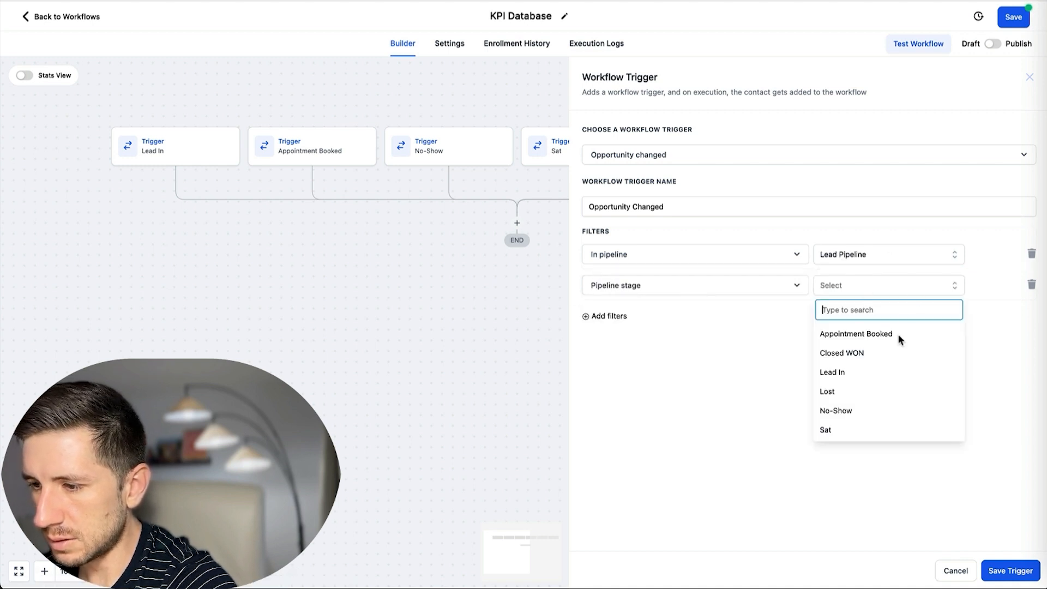
click(841, 392)
Name the trigger Lost and save it.
click(663, 206)
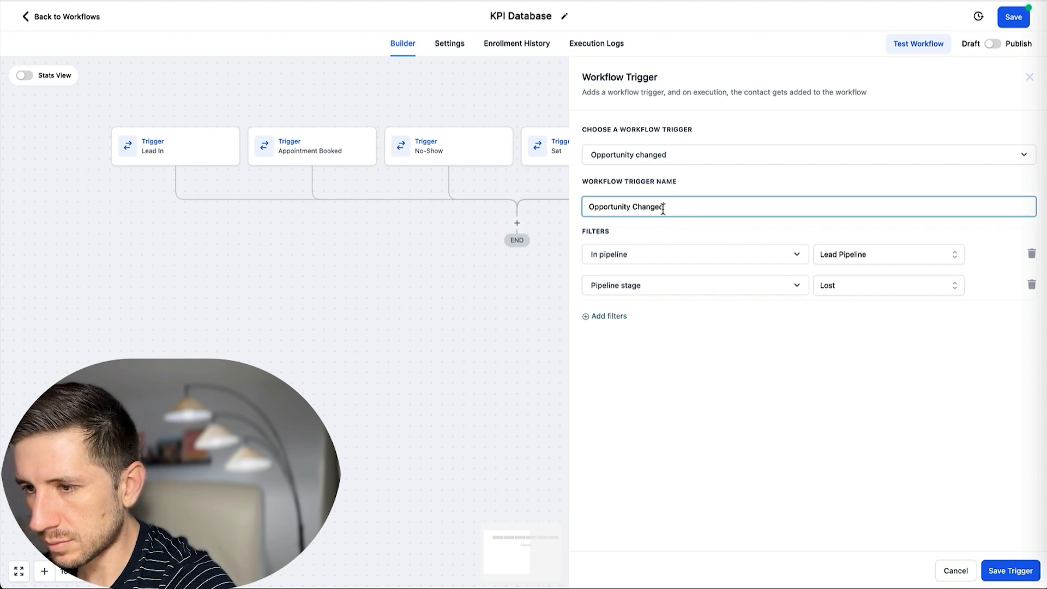
key(super+a)
text(Lo)
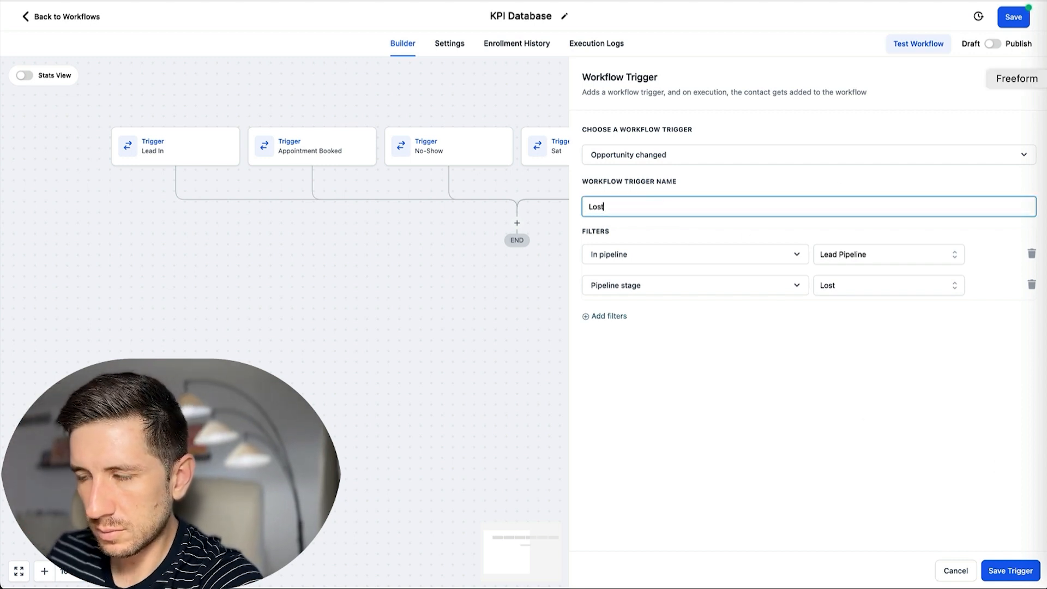
click(1009, 571)
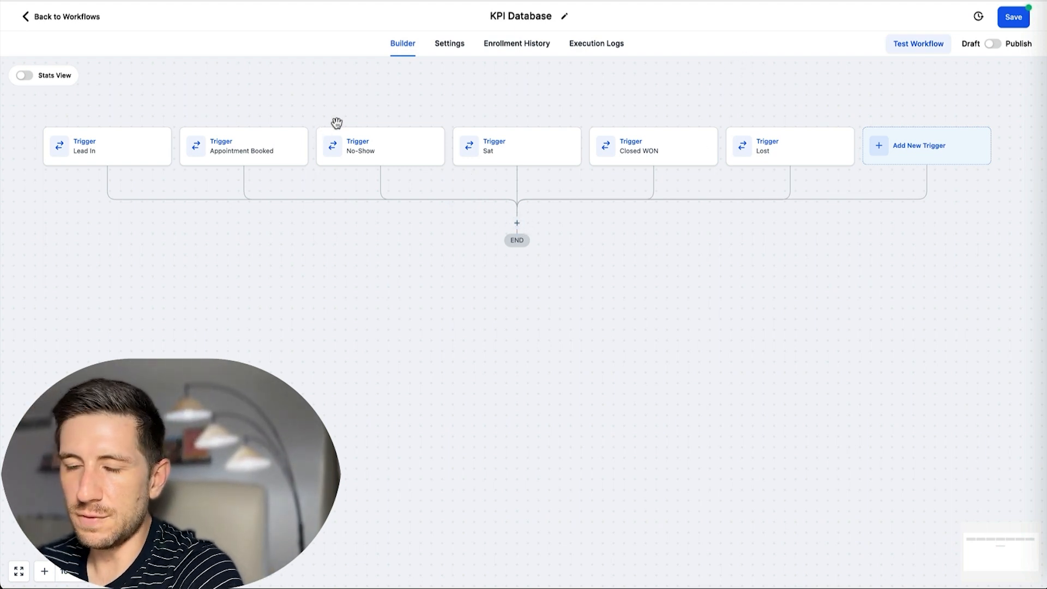
Add an If / Else condition step after the triggers with a branch named Lead In.
click(517, 224)
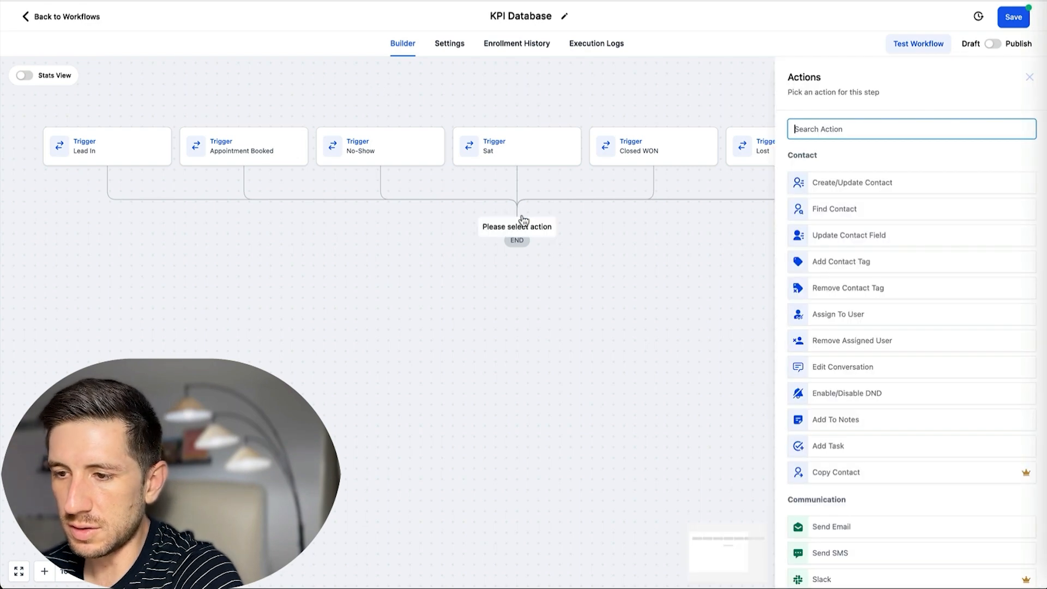
scroll(865, 322, down, 15)
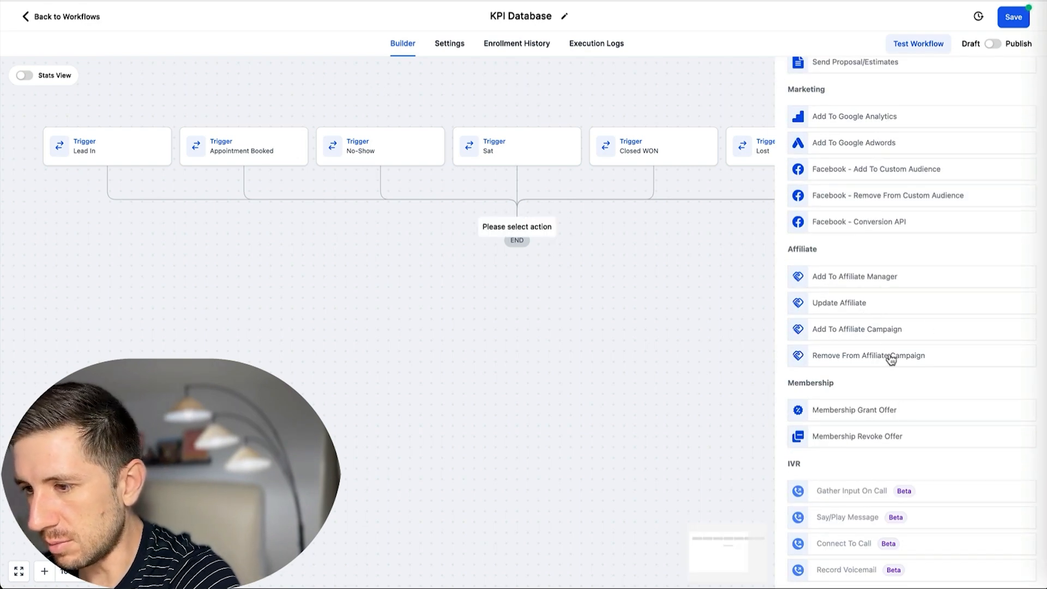
scroll(873, 273, up, 15)
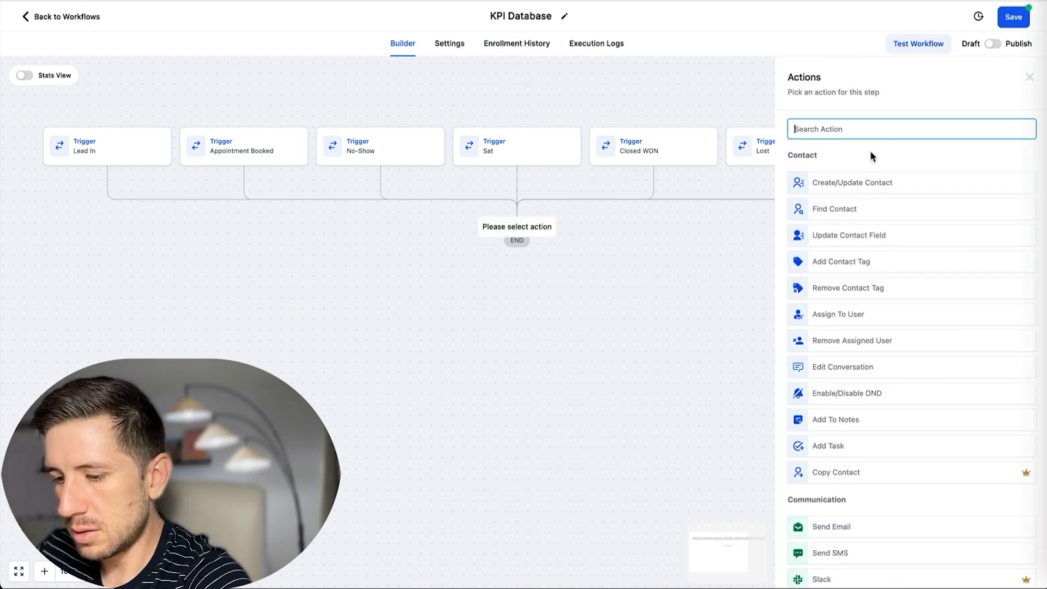
text(if e)
key(BackSpace)
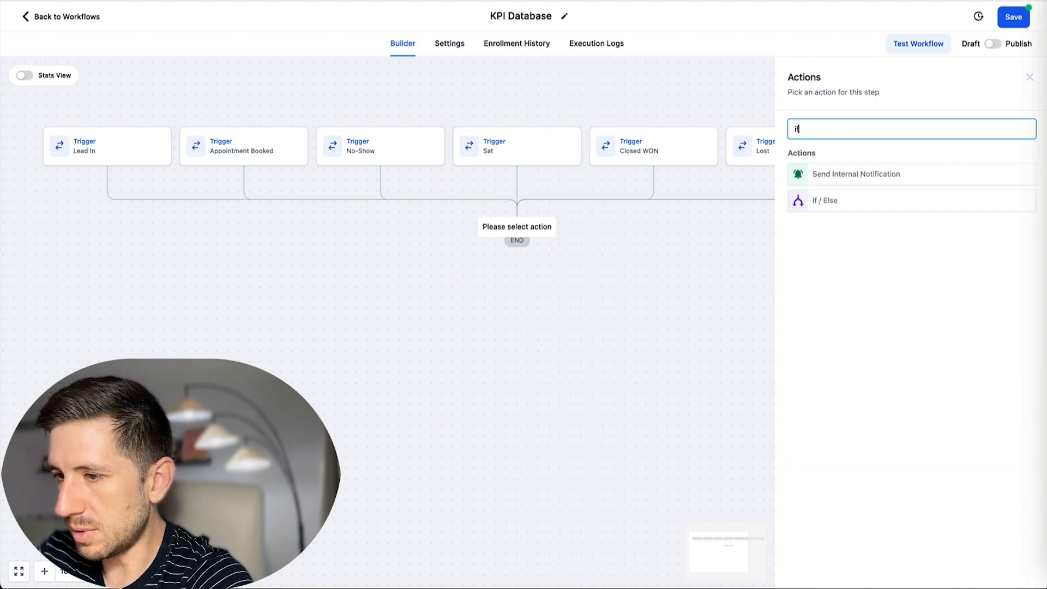
click(850, 206)
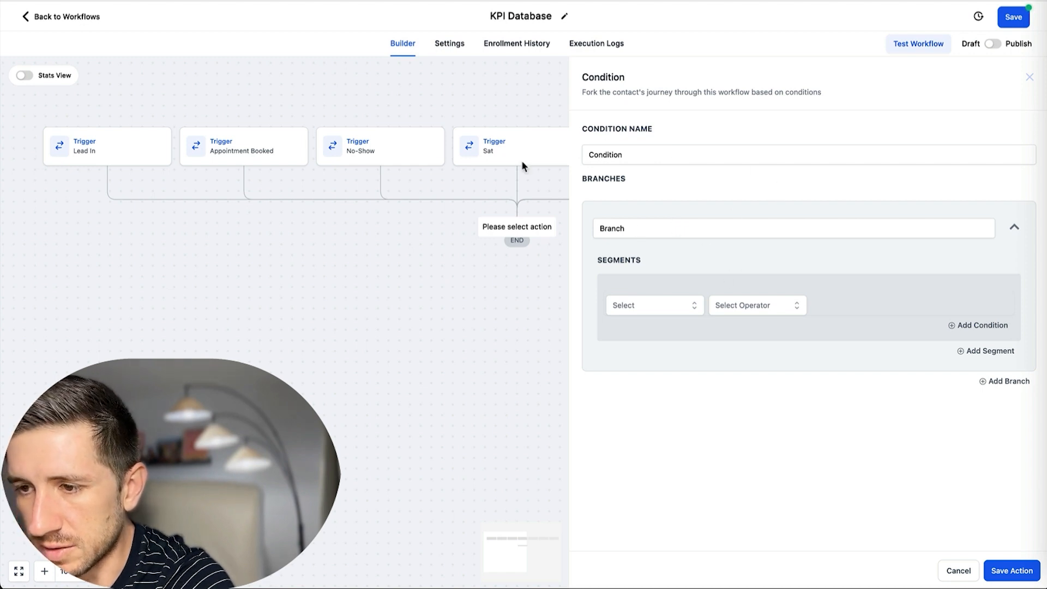
click(649, 228)
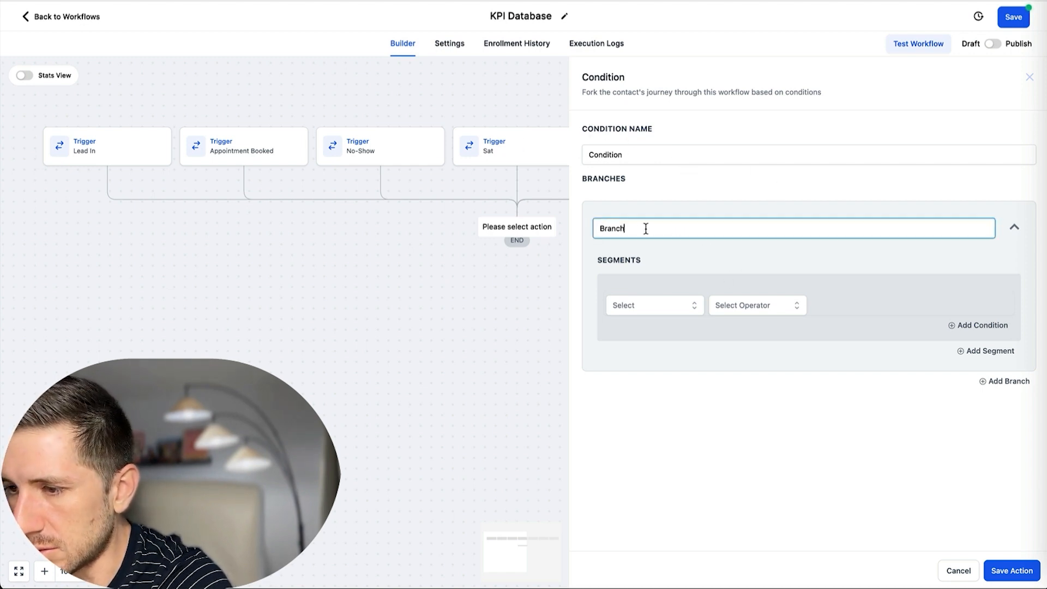
double_click(649, 228)
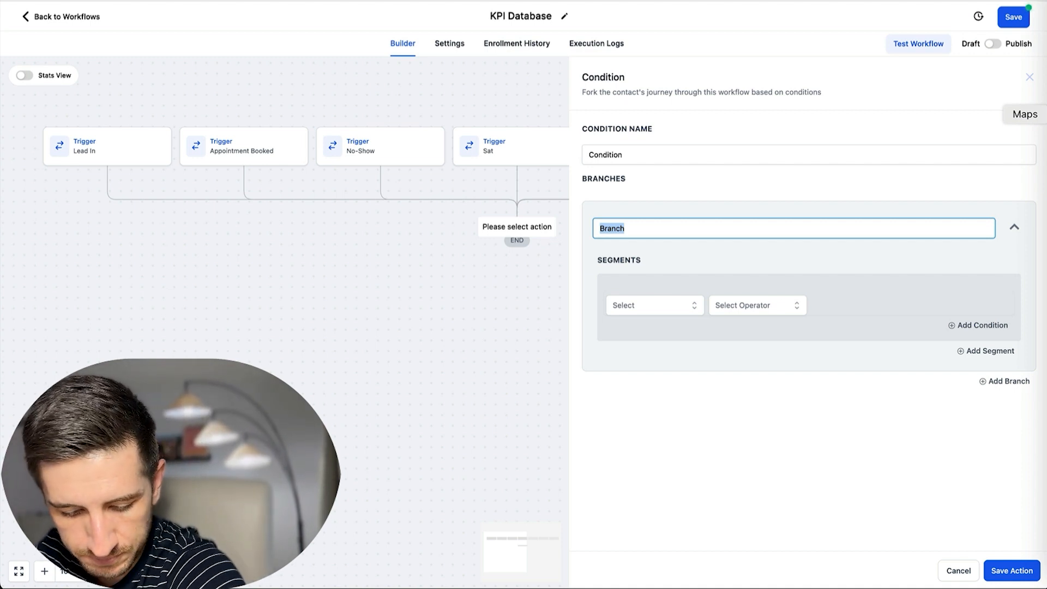
text(L)
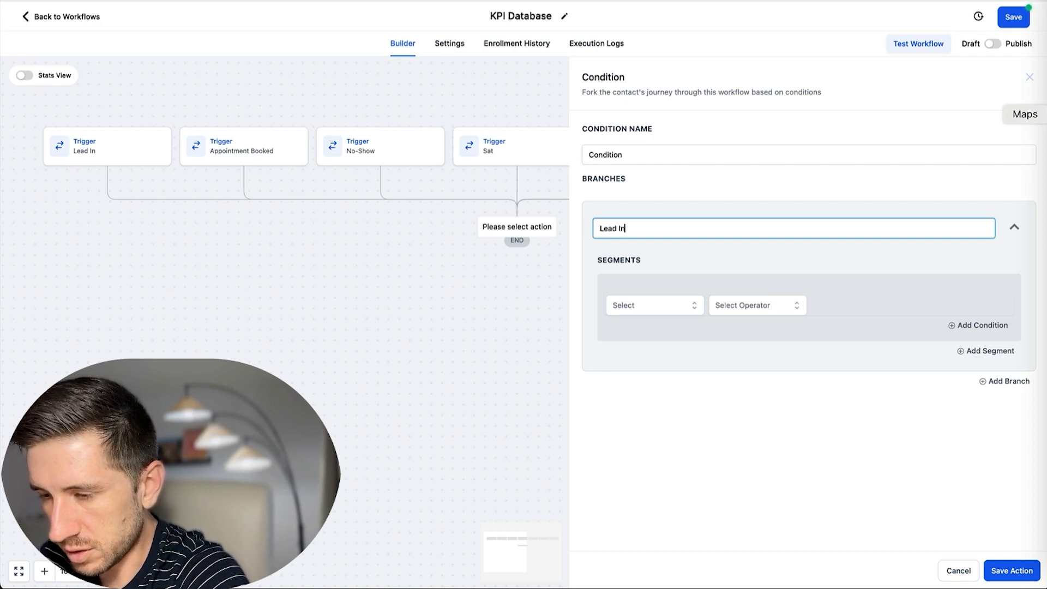
text(ead In)
Try a Workflow Trigger Is condition, then discard the step and save the workflow.
click(653, 308)
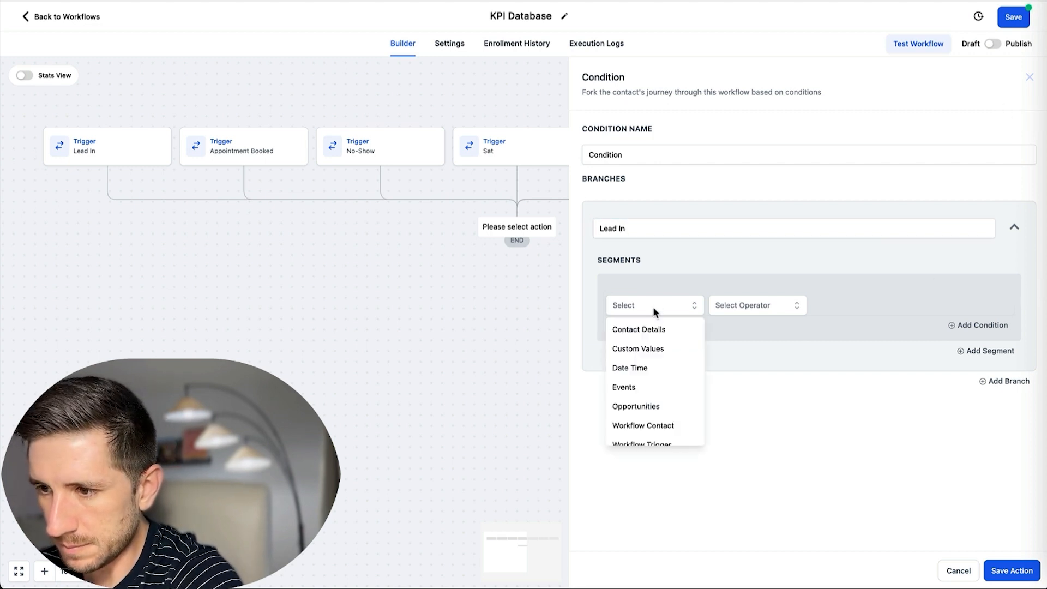
scroll(664, 360, down, 1)
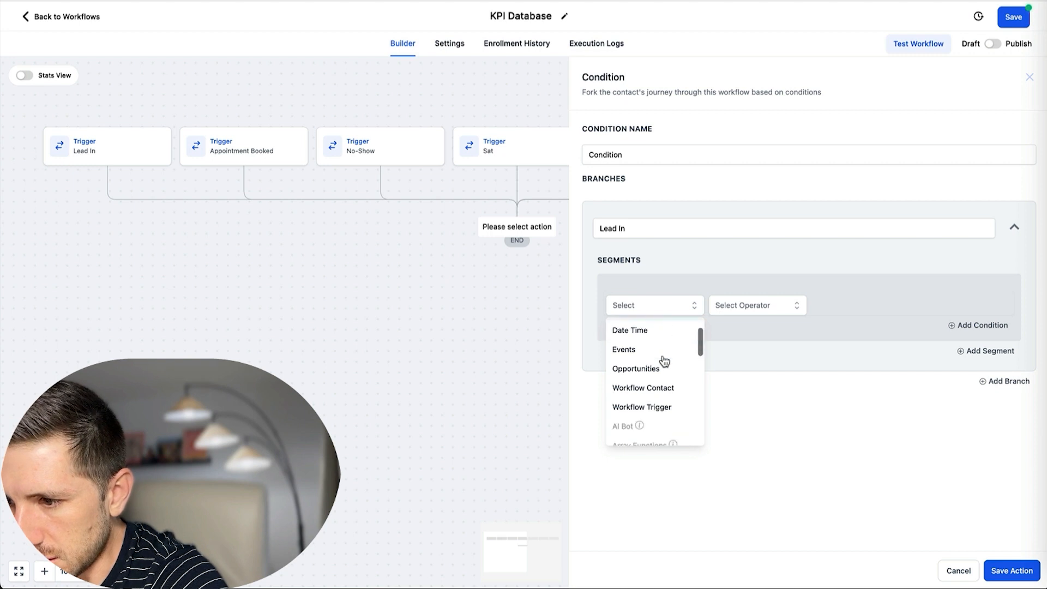
scroll(663, 360, down, 2)
scroll(671, 365, up, 1)
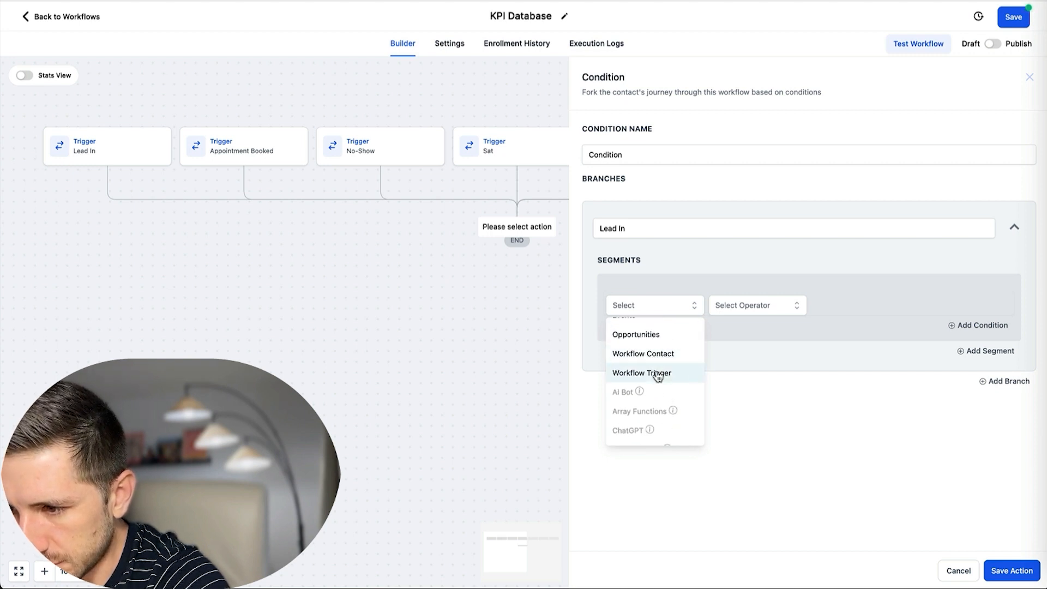
click(657, 374)
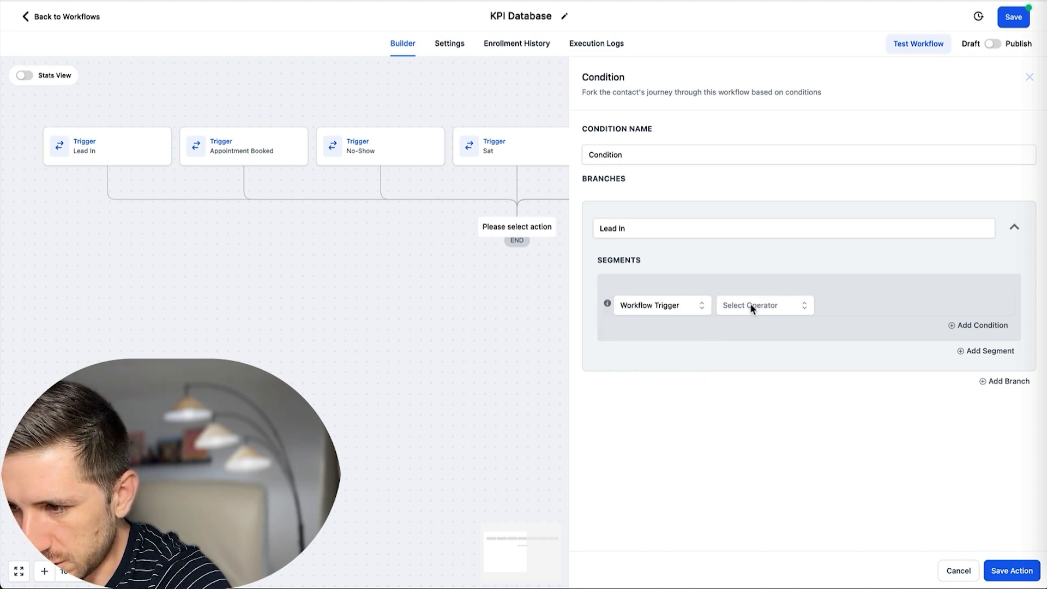
click(752, 308)
click(734, 330)
click(857, 311)
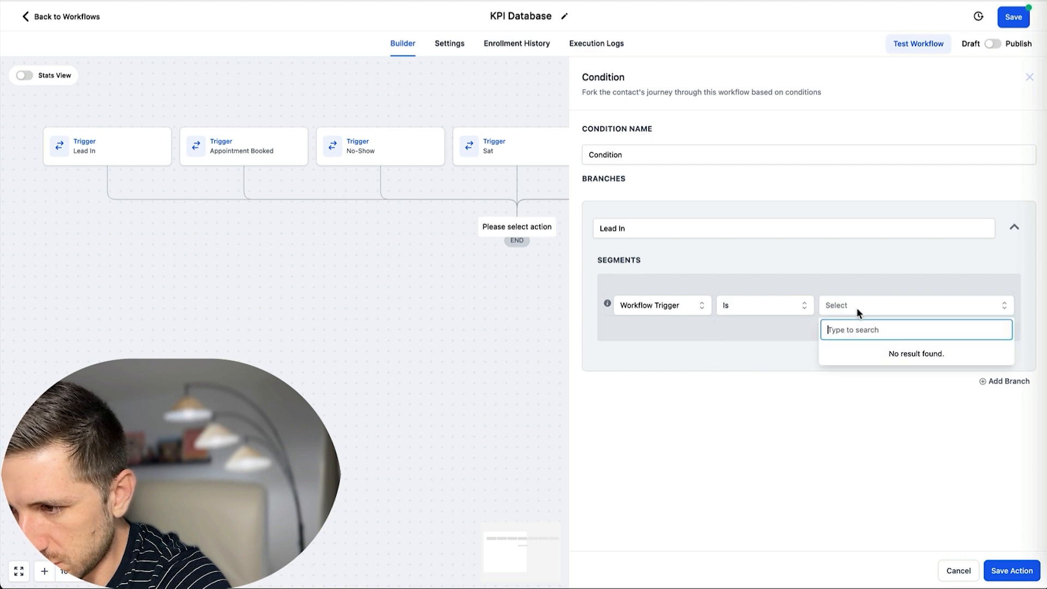
click(662, 282)
click(947, 569)
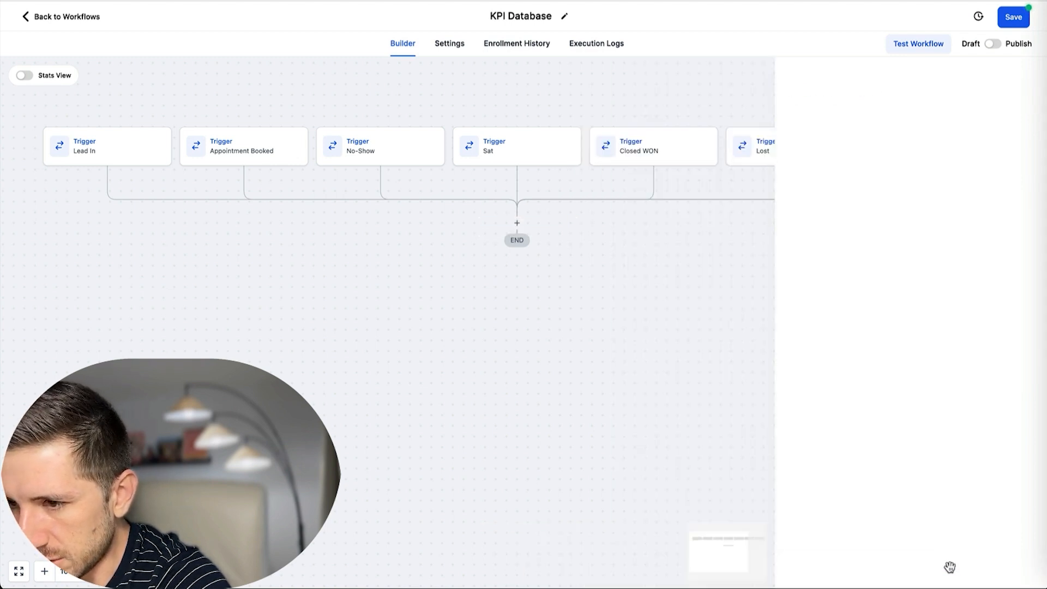
click(1016, 18)
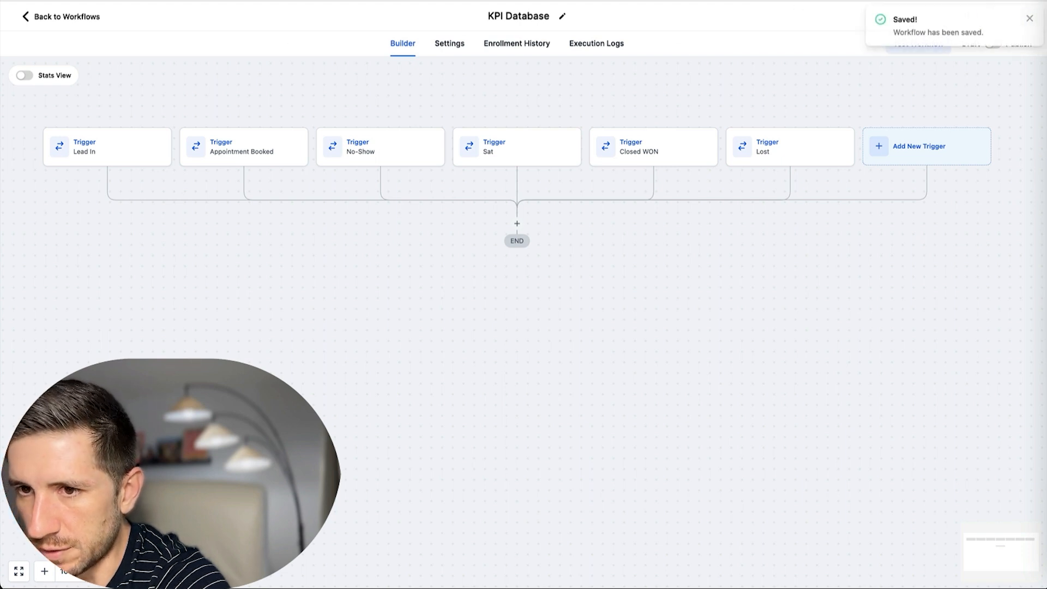
Reload the builder and add an If / Else step testing Workflow Trigger Is Lead In.
key(super+r)
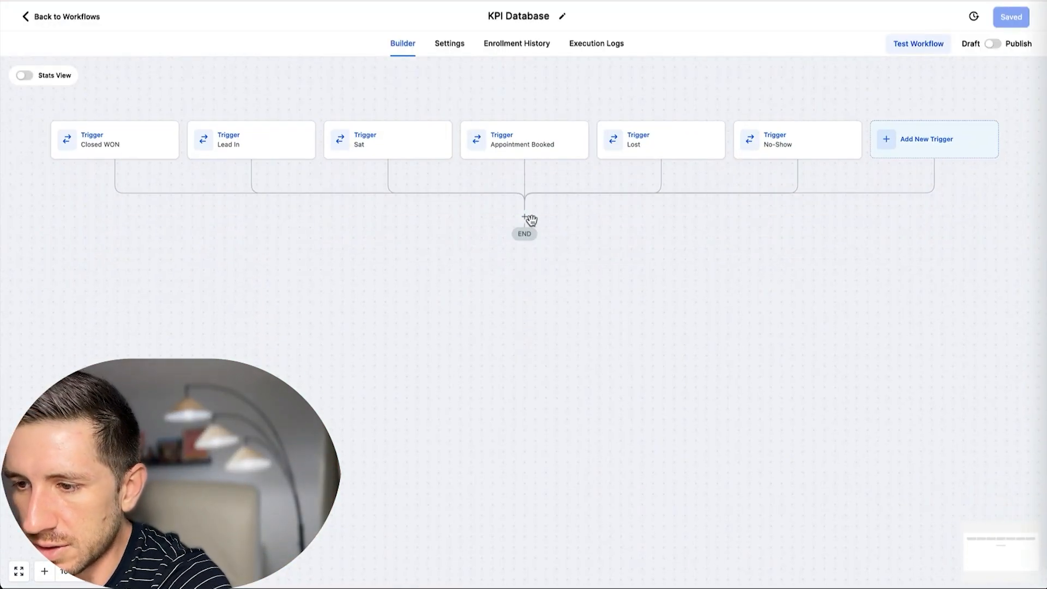
click(525, 217)
text(if)
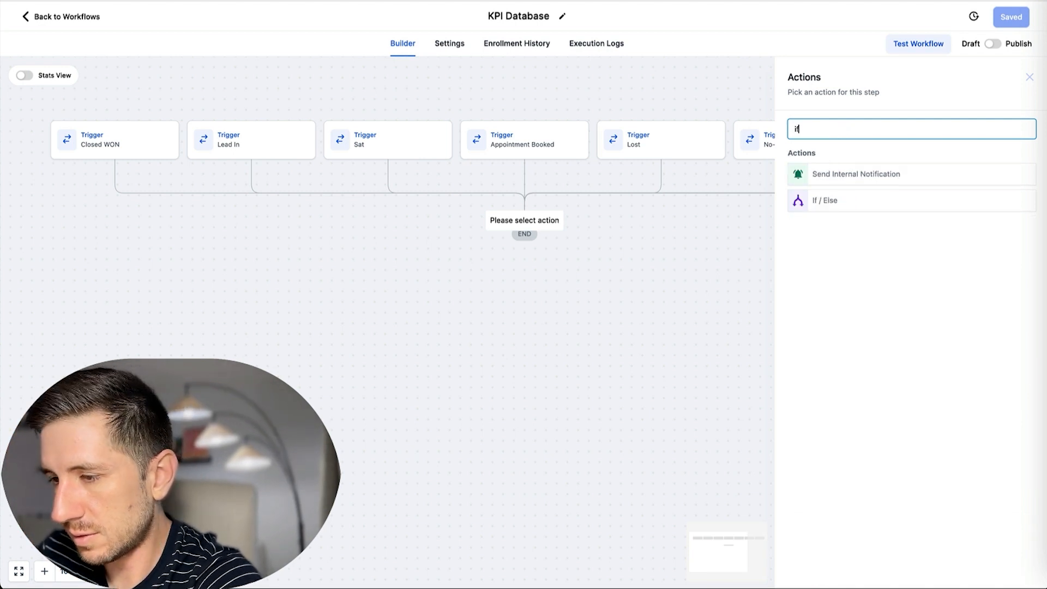
click(889, 203)
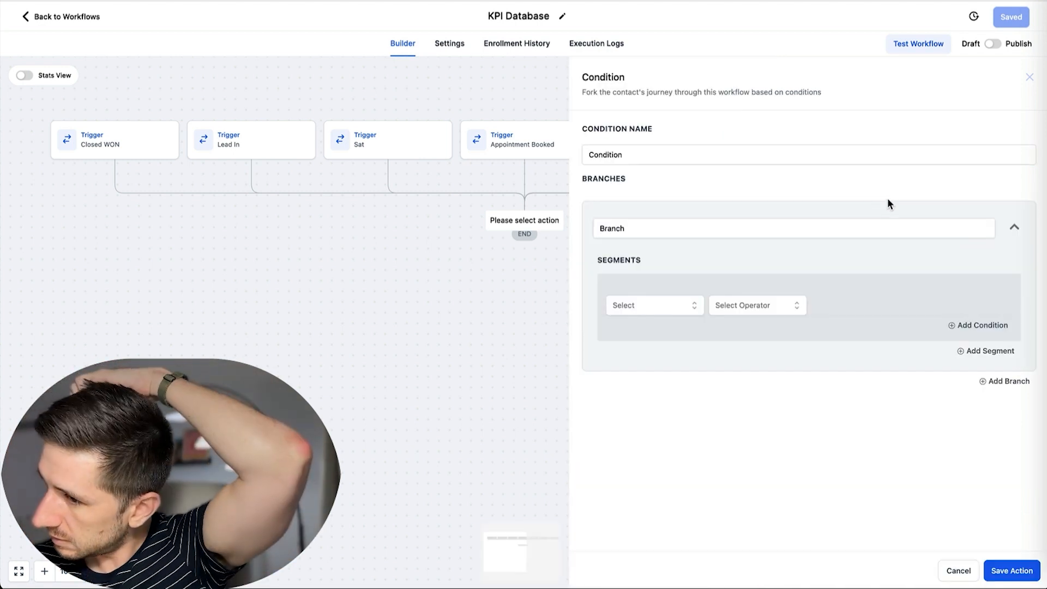
click(671, 307)
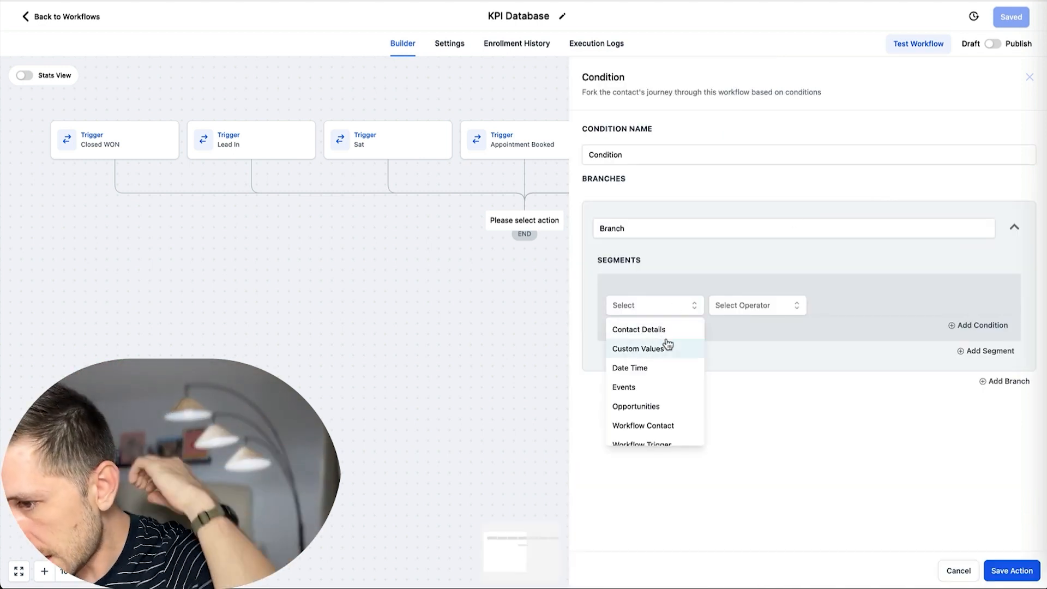
scroll(655, 371, down, 2)
click(653, 379)
click(778, 304)
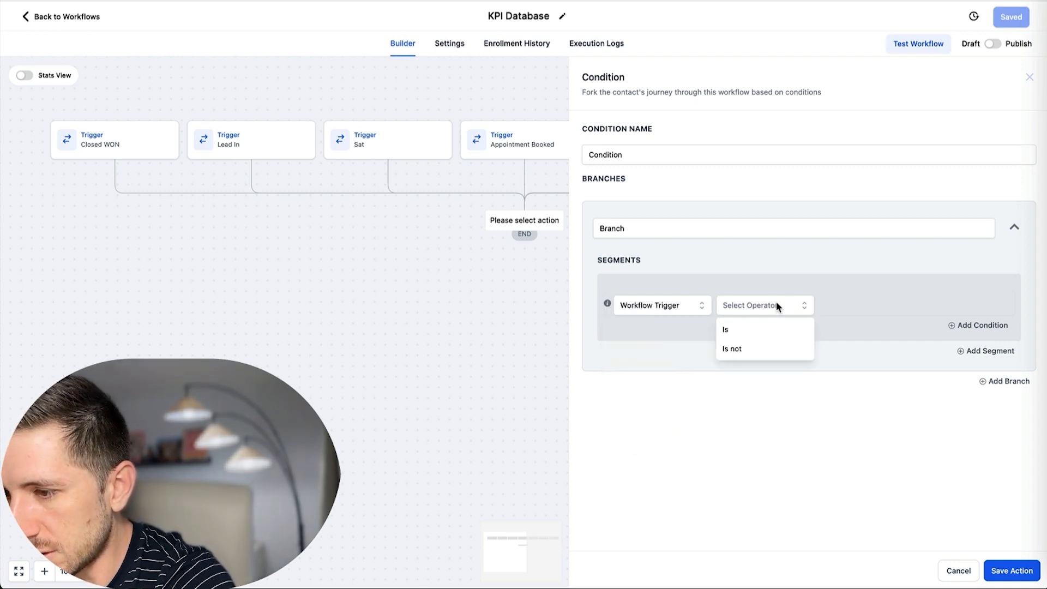
click(734, 330)
click(858, 306)
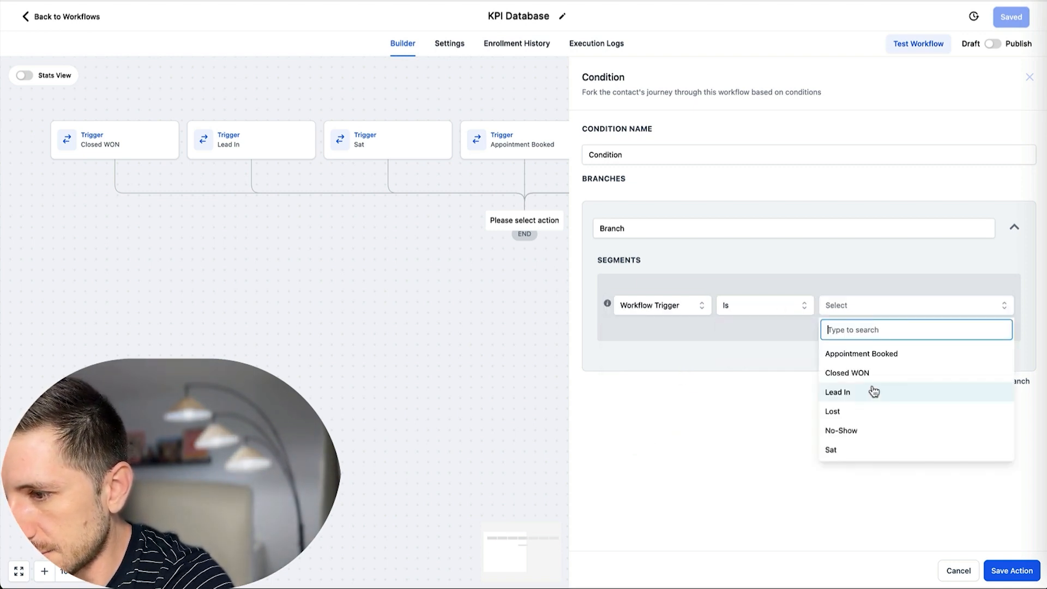
click(858, 396)
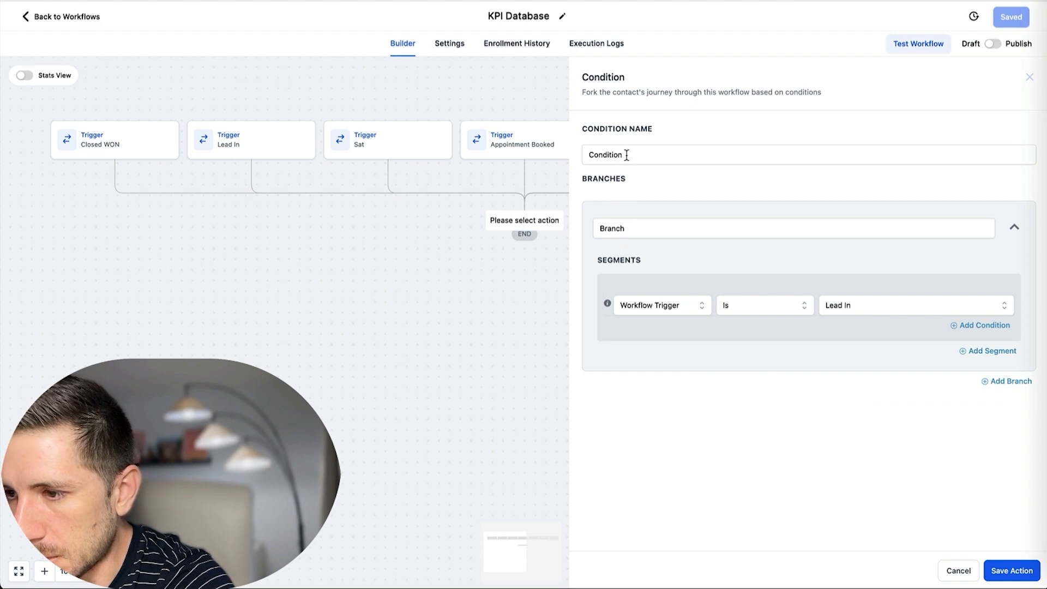
Name the condition branch Lead In and save the step.
drag(646, 229, 584, 220)
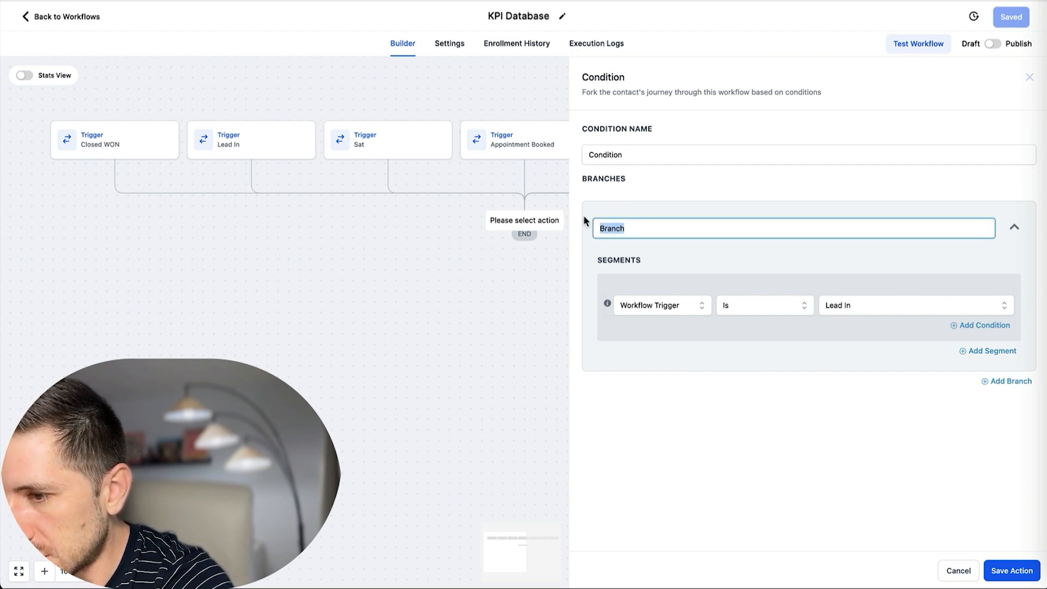
text(Lead In)
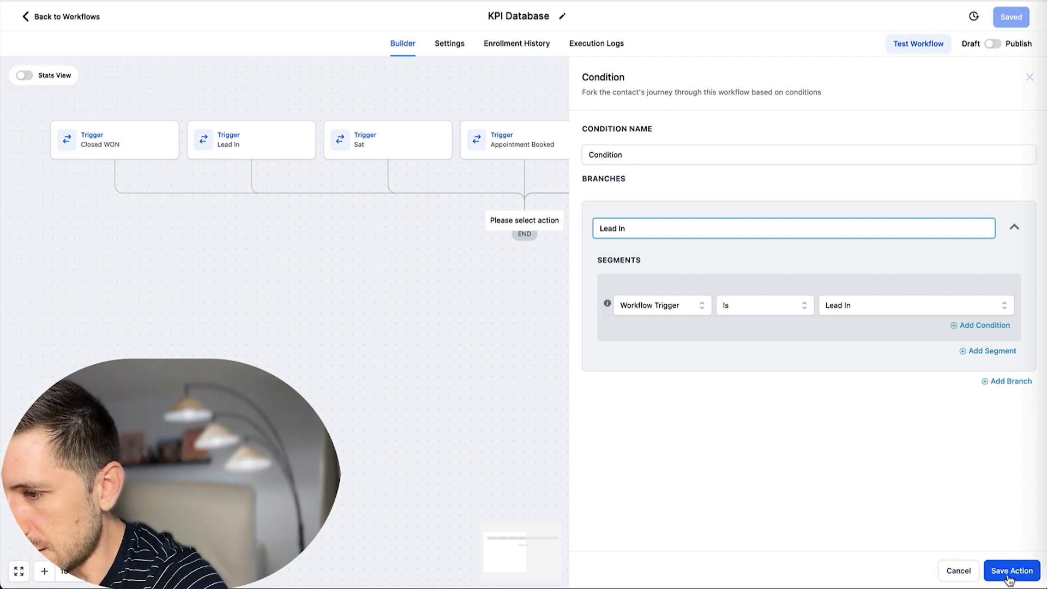
click(1008, 576)
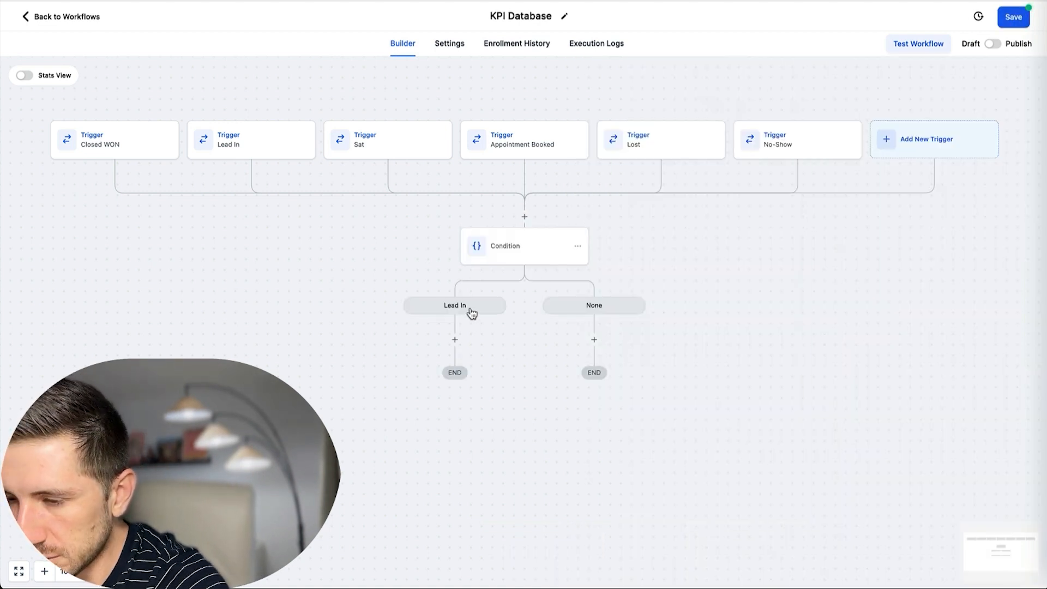
click(522, 252)
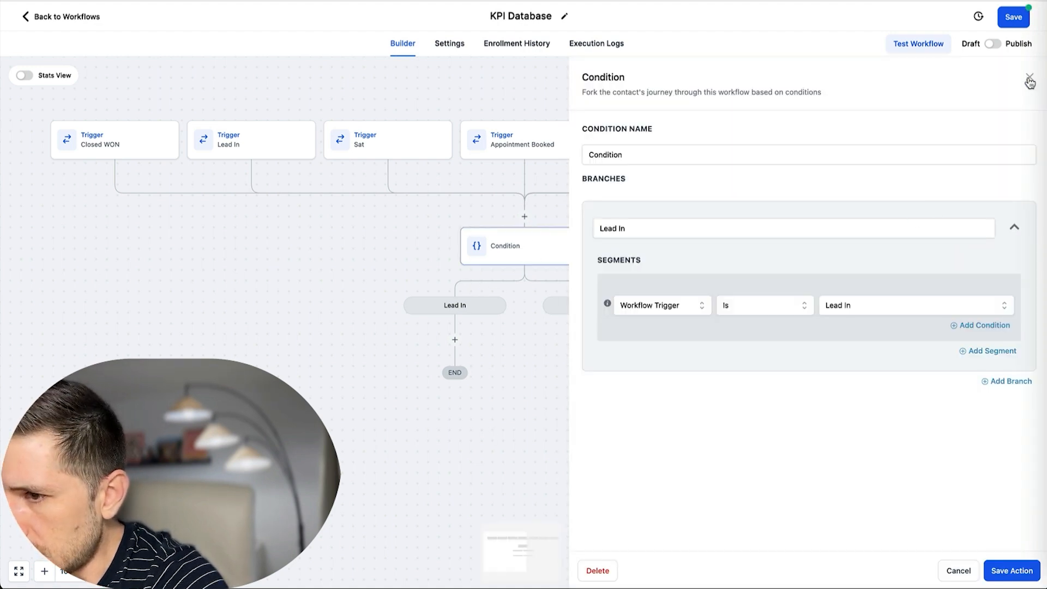
click(709, 1)
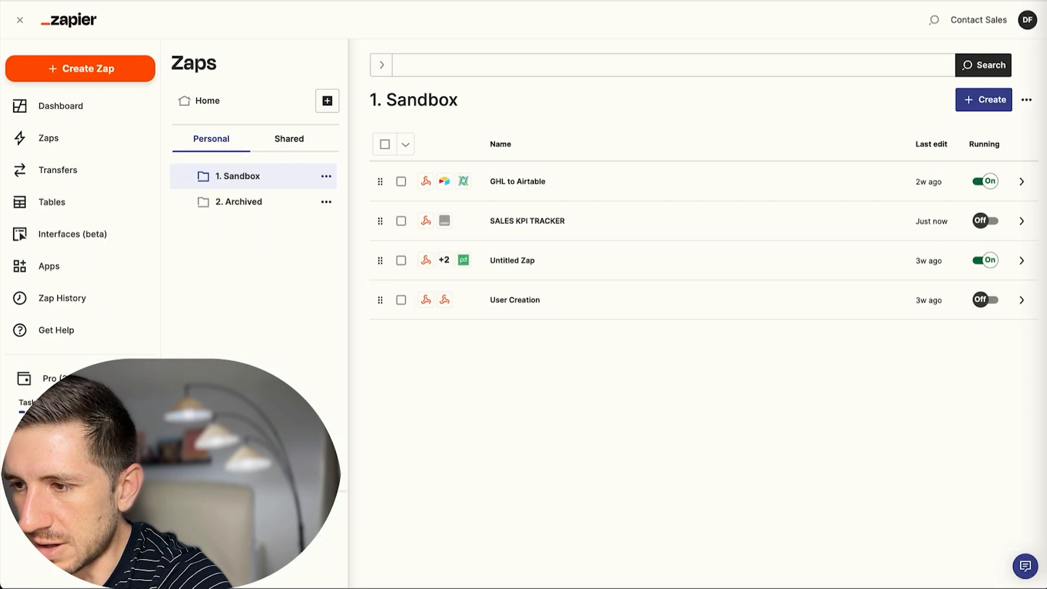
Create a new Zap triggered by a Webhooks by Zapier Catch Hook event.
click(968, 101)
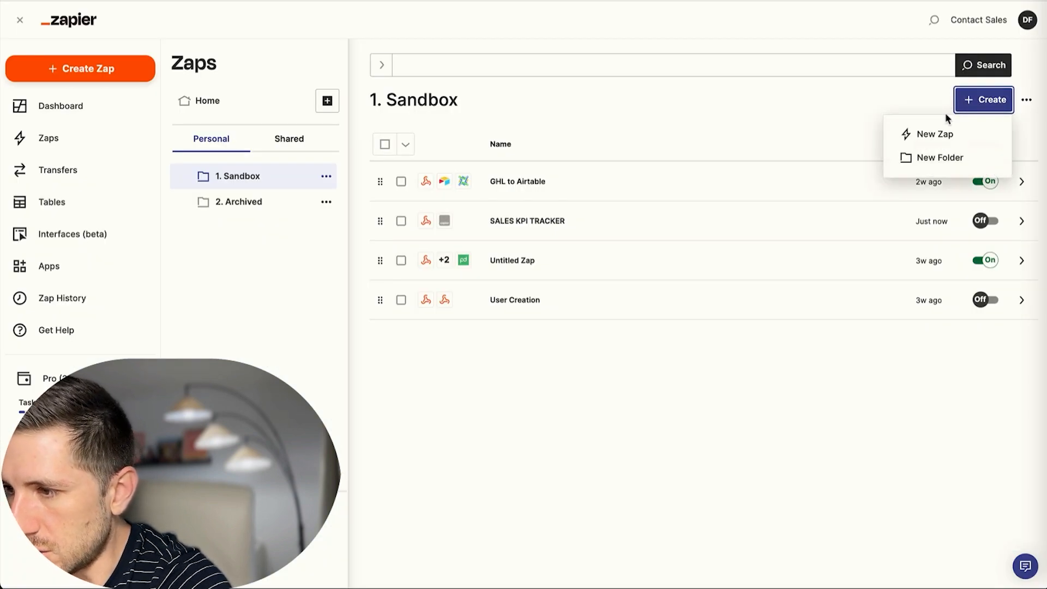
click(922, 136)
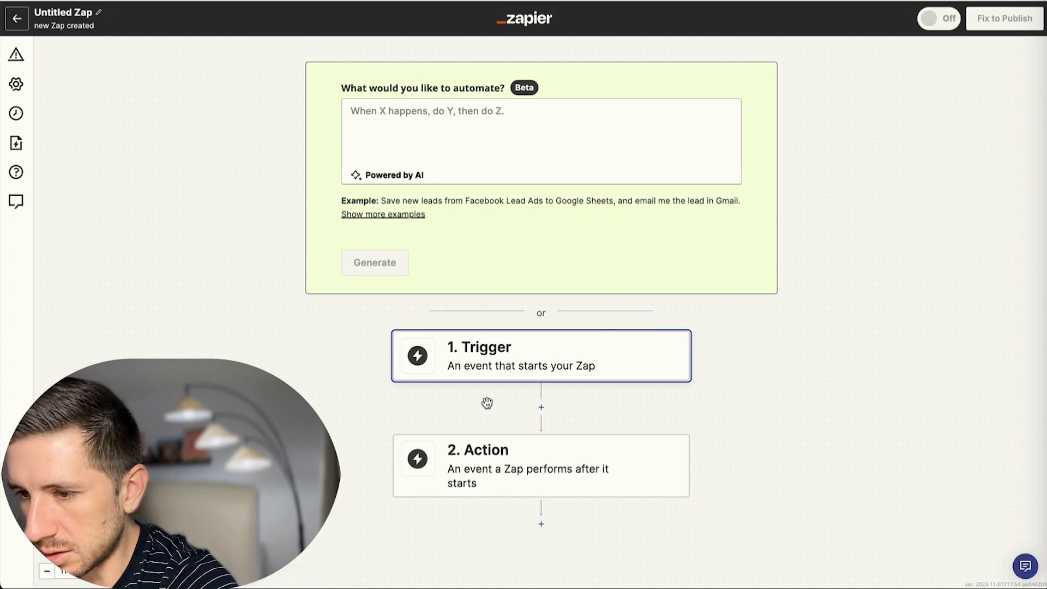
click(528, 355)
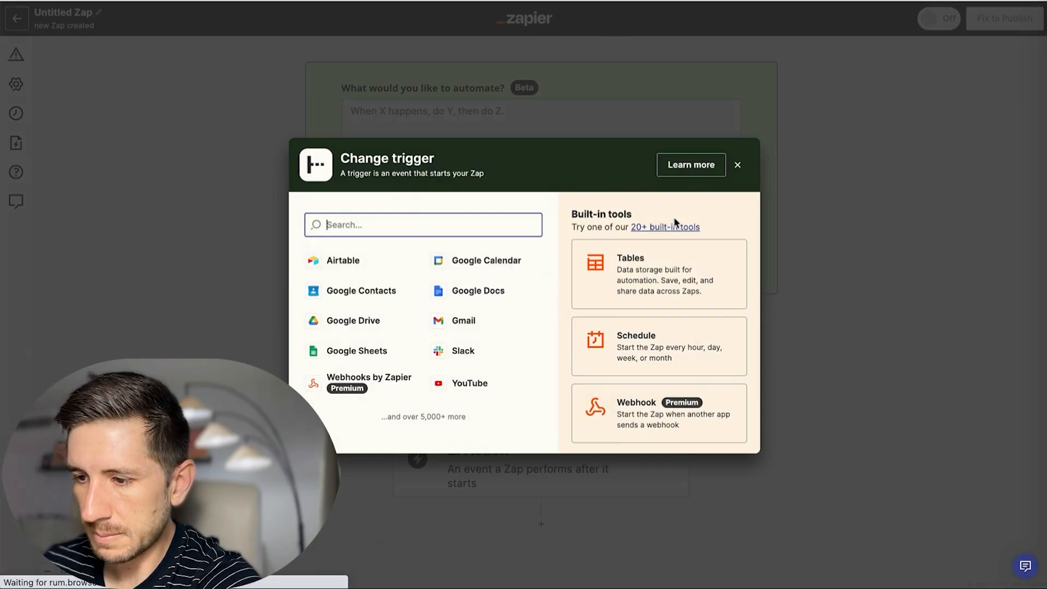
click(628, 418)
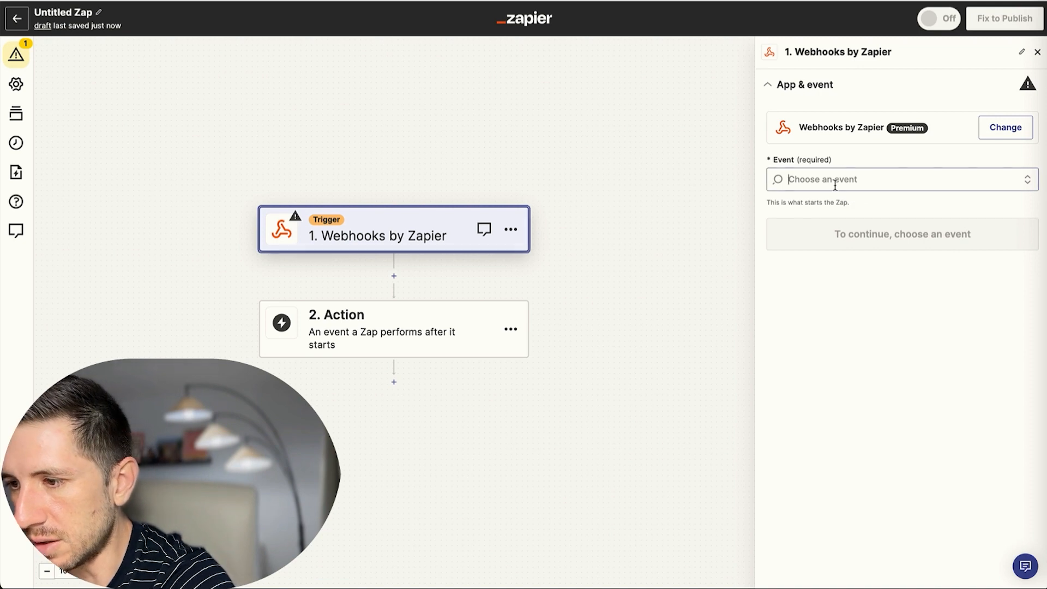
click(835, 181)
click(833, 225)
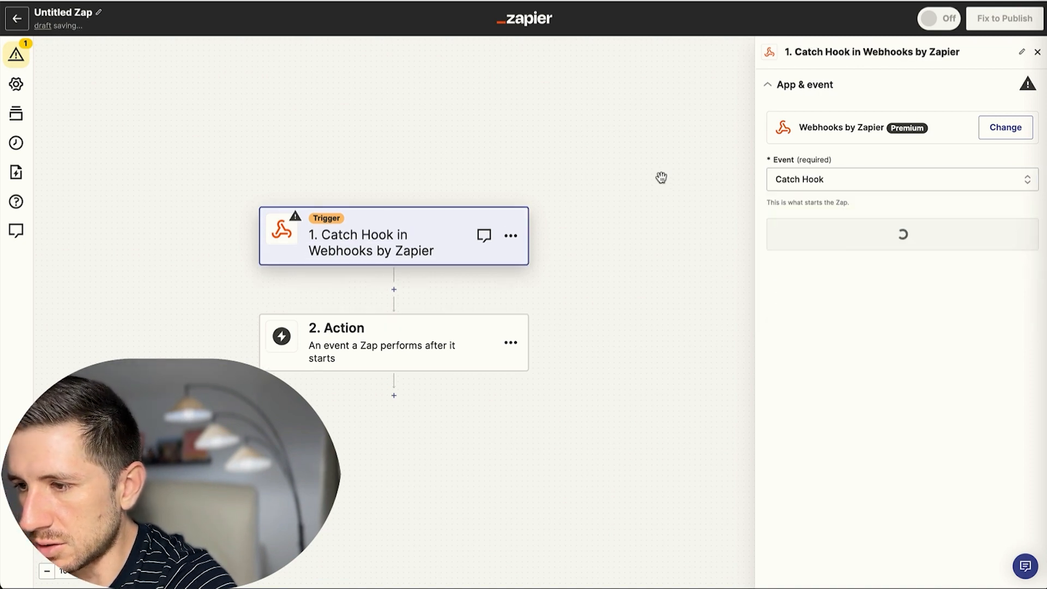
Continue through the trigger setup and copy the Zap's webhook URL.
click(885, 233)
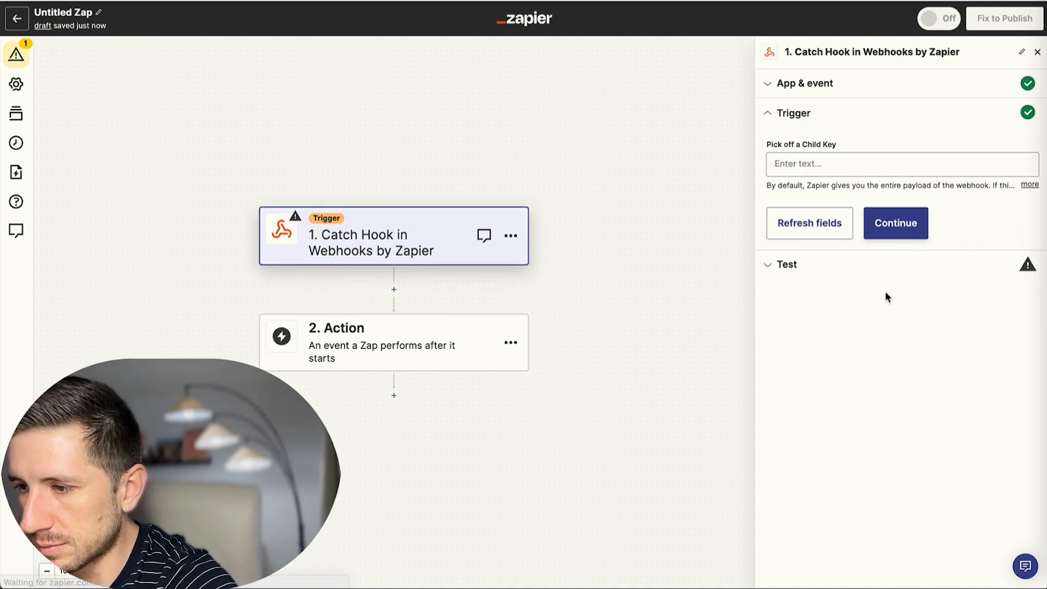
click(896, 223)
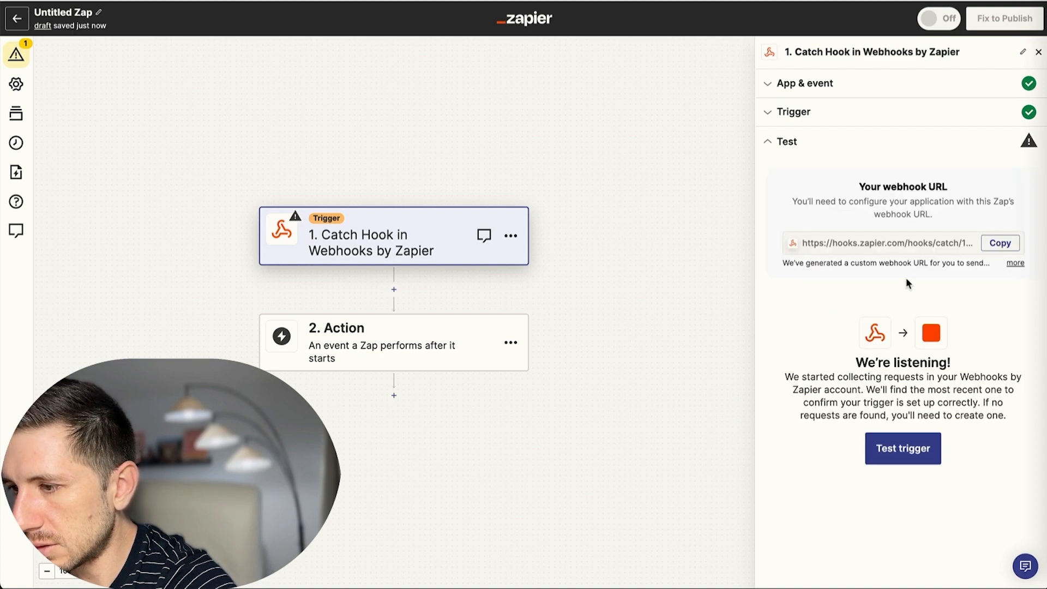
click(999, 245)
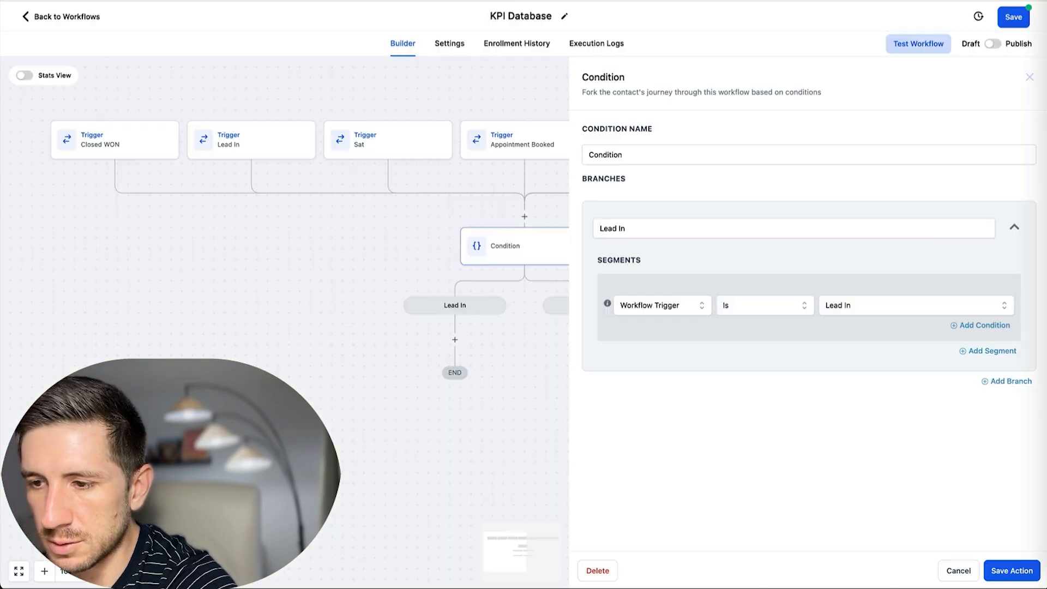
Under Lead In, add an Update Contact Field step setting 1. Lead In to Current Date.
click(515, 332)
click(457, 341)
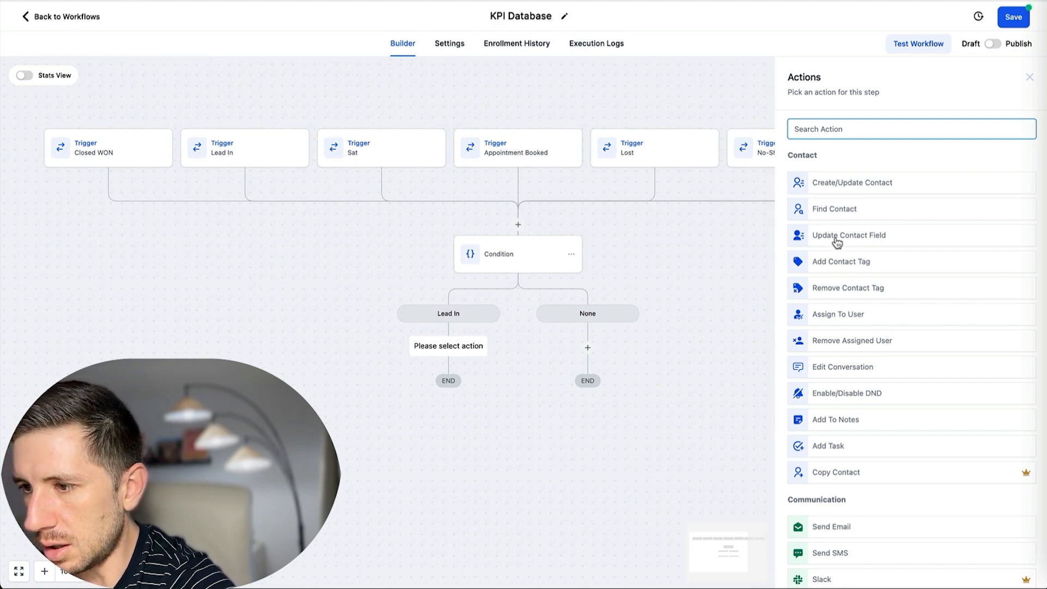
click(837, 236)
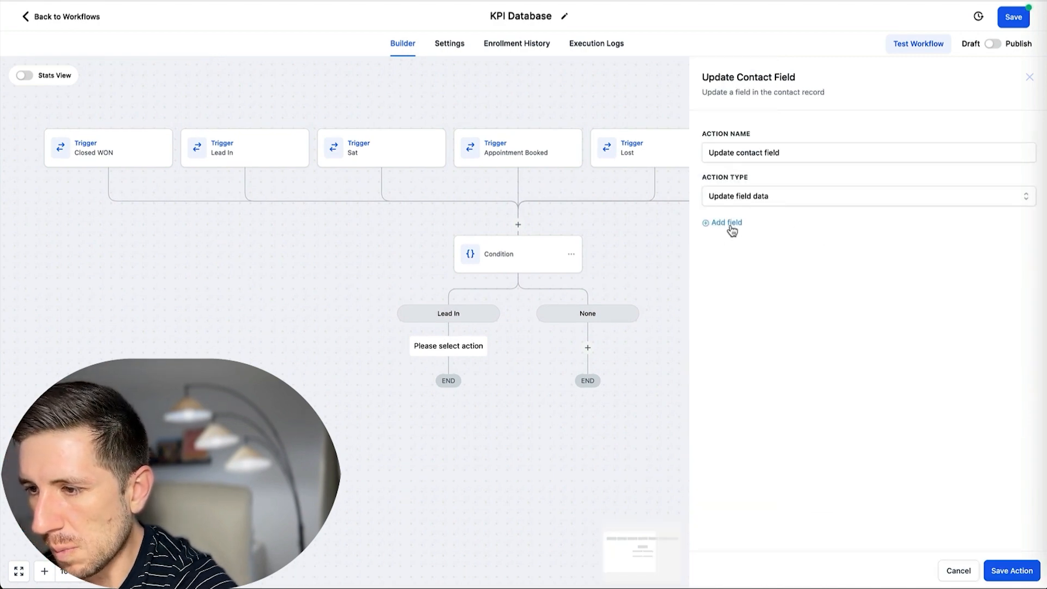
click(731, 224)
click(763, 247)
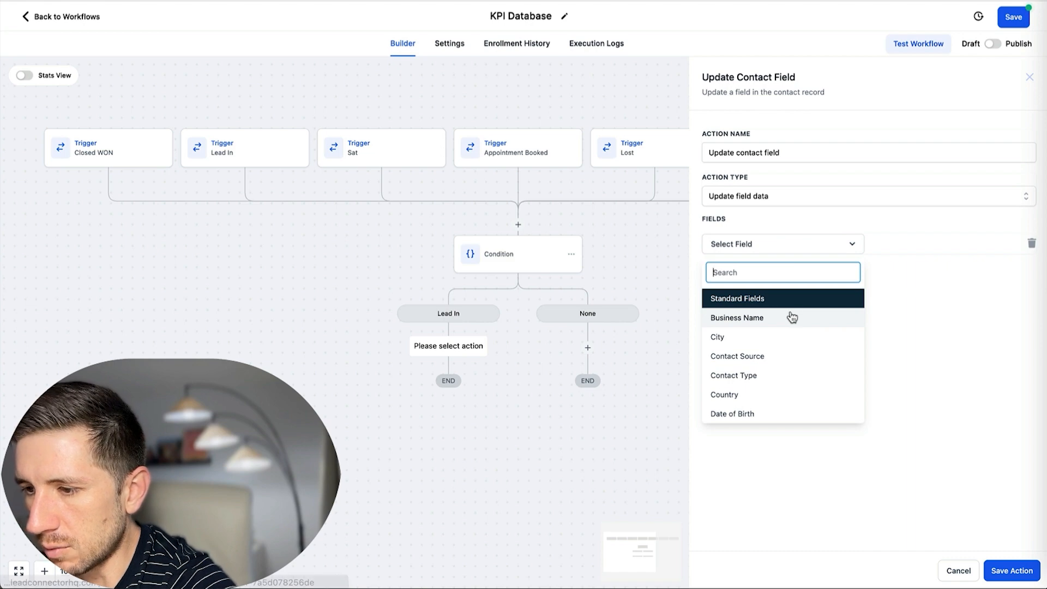
scroll(789, 316, down, 10)
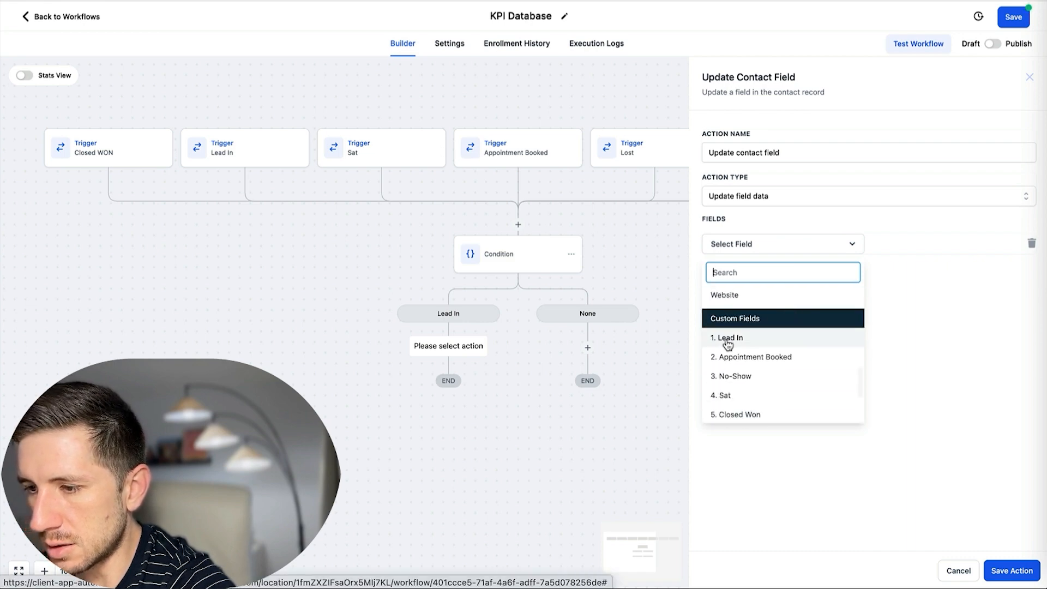
click(790, 339)
click(853, 242)
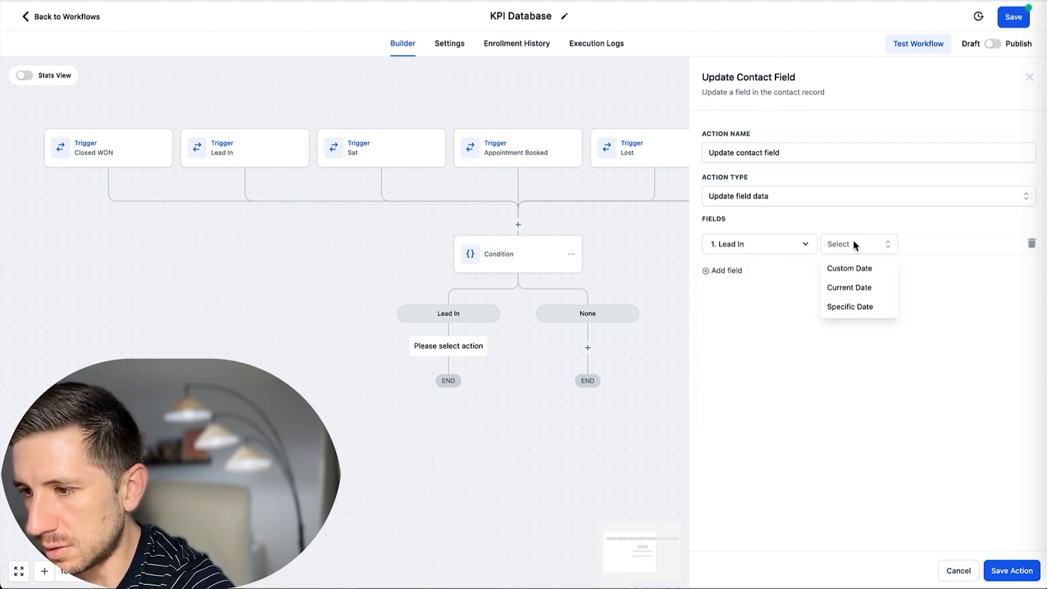
click(854, 293)
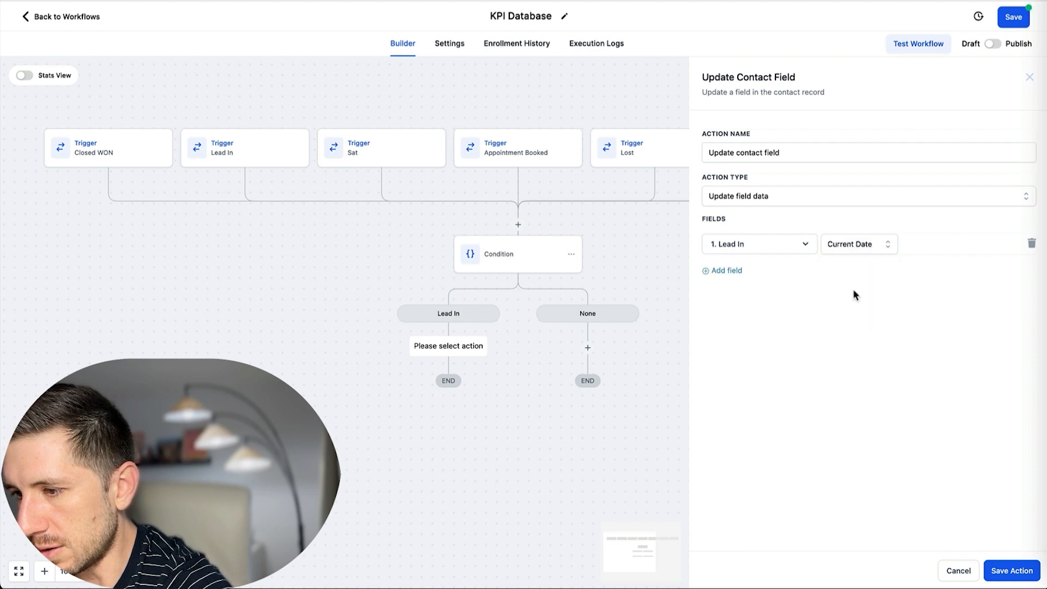
click(1022, 572)
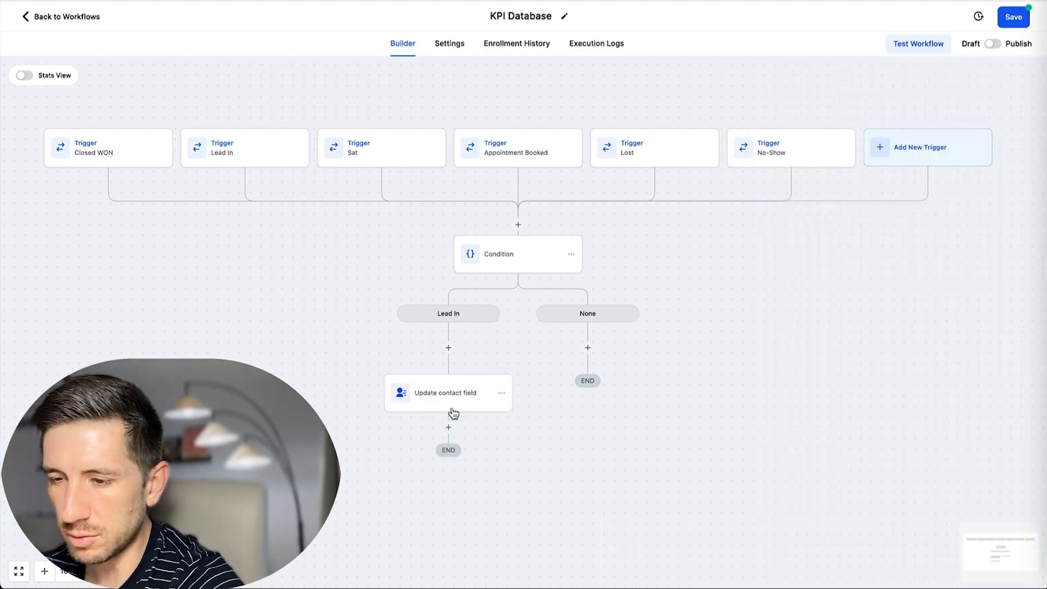
Add a Webhook step posting to the pasted Zapier webhook URL.
click(448, 427)
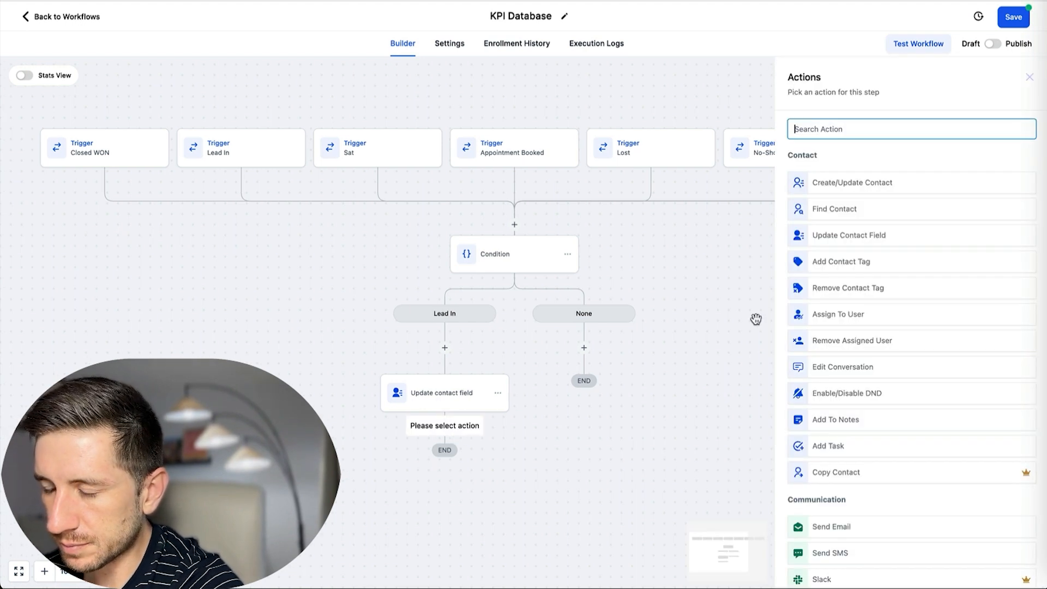
text(web)
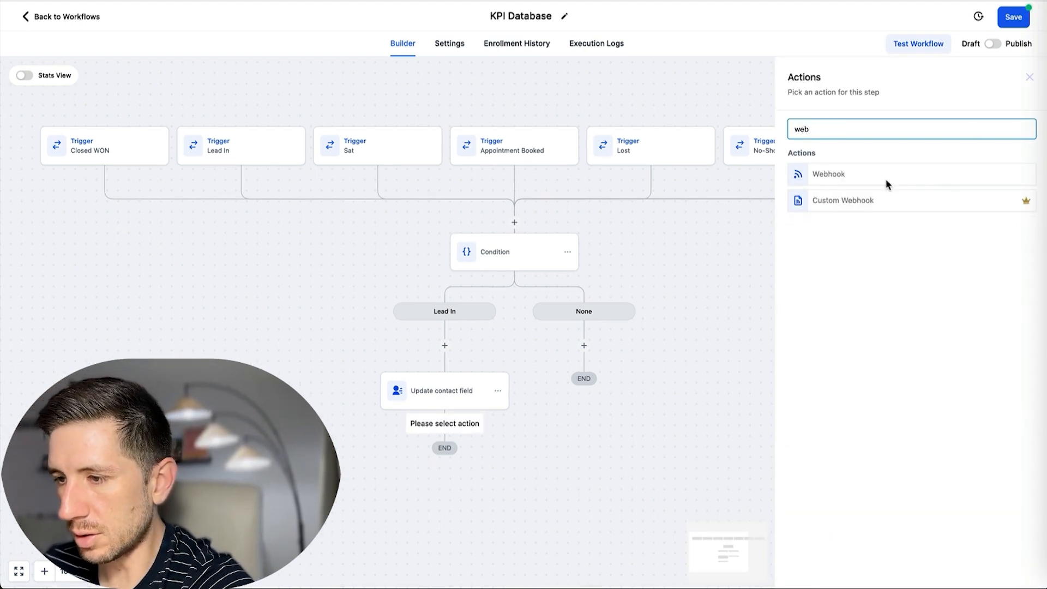
click(828, 173)
click(851, 240)
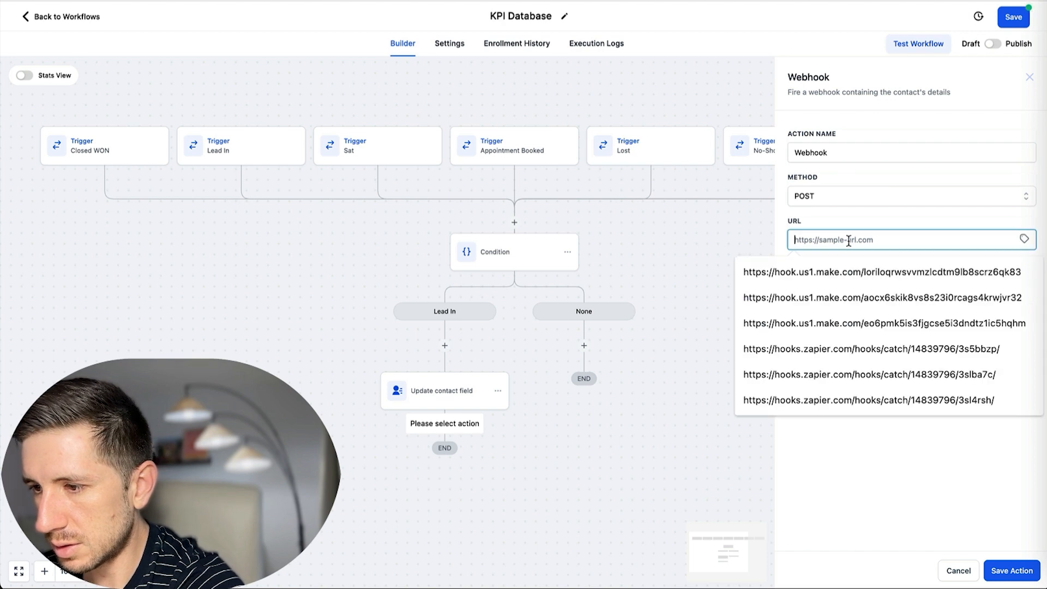
click(1011, 570)
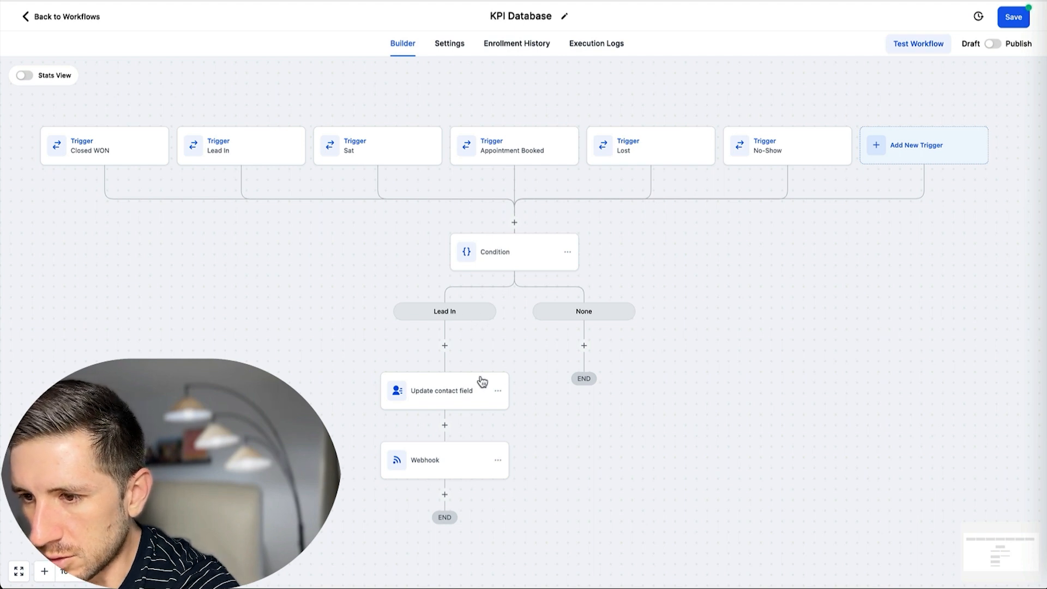
scroll(483, 377, up, 1)
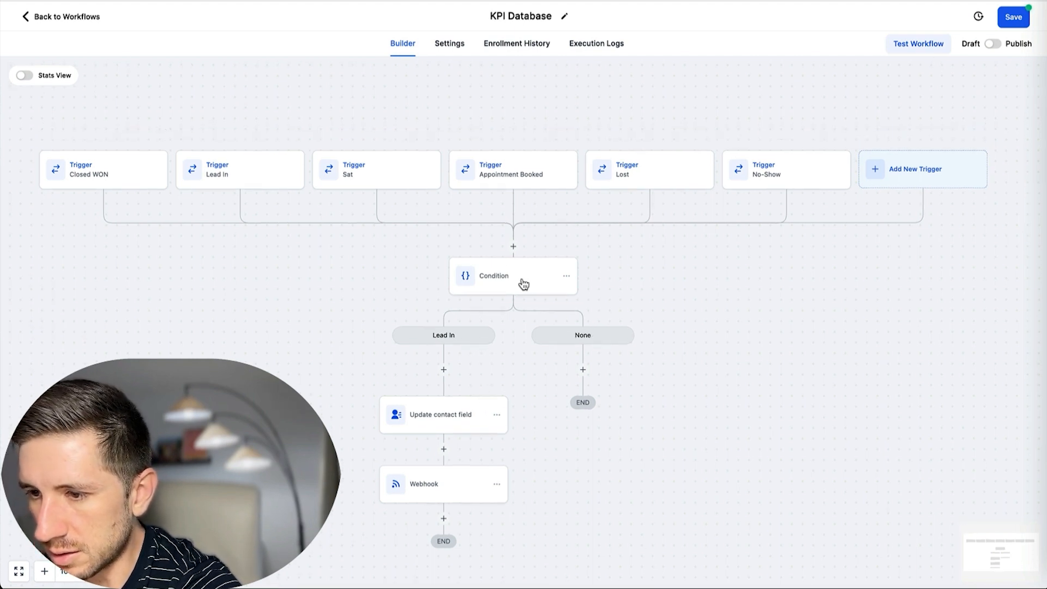
Add an Appointment Booked branch matching the Appointment Booked workflow trigger.
click(523, 284)
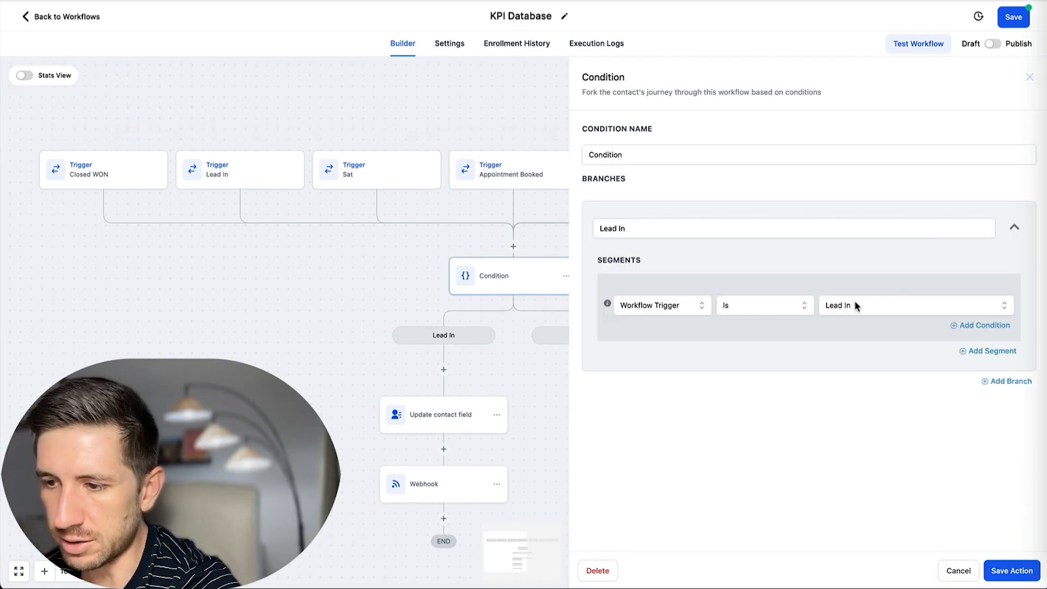
click(1009, 381)
scroll(753, 368, down, 1)
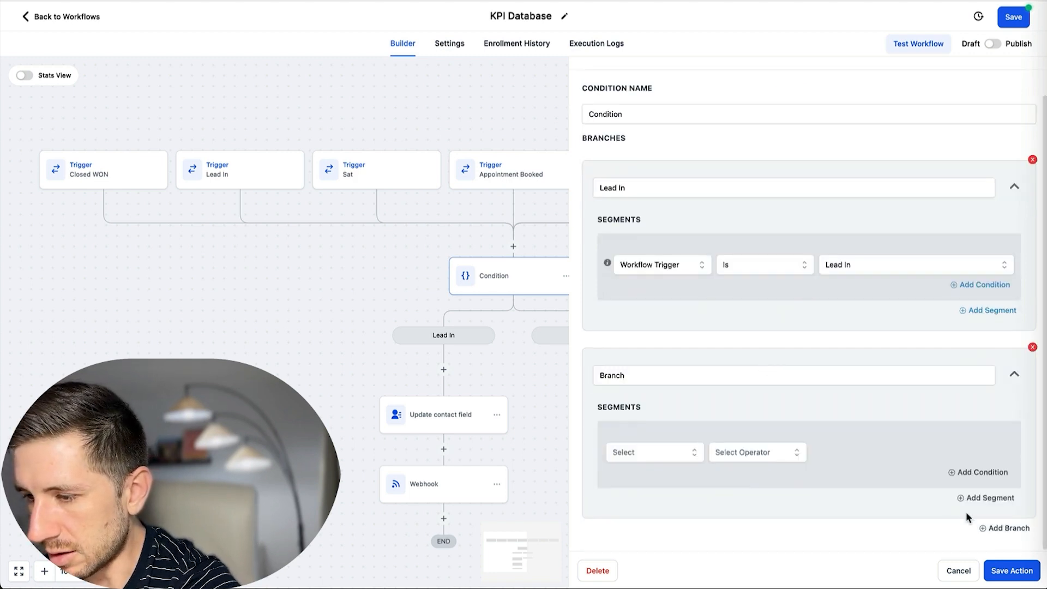
drag(651, 375, 555, 365)
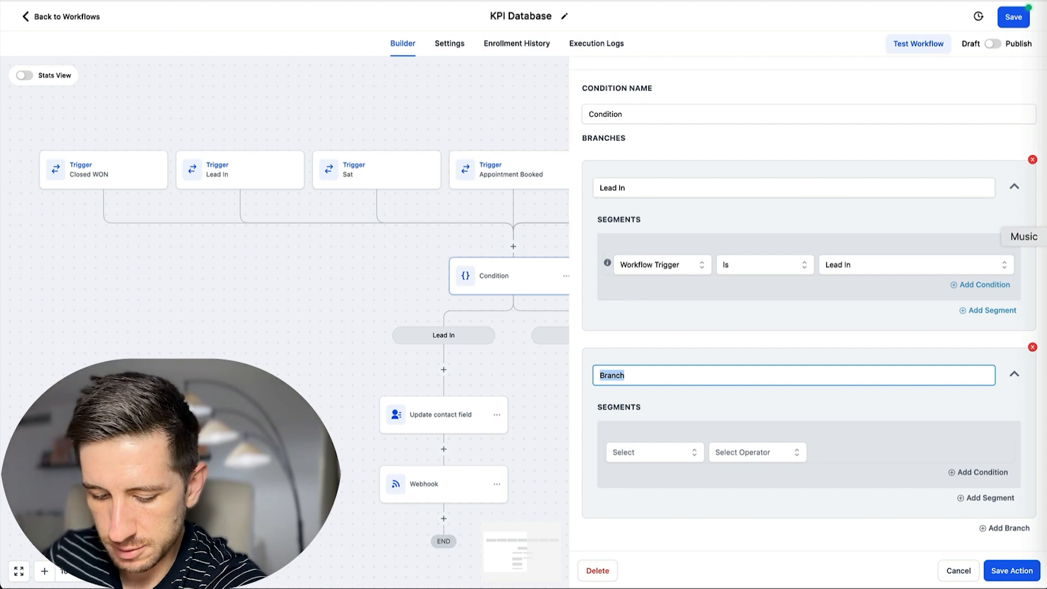
text(Appointment Booked)
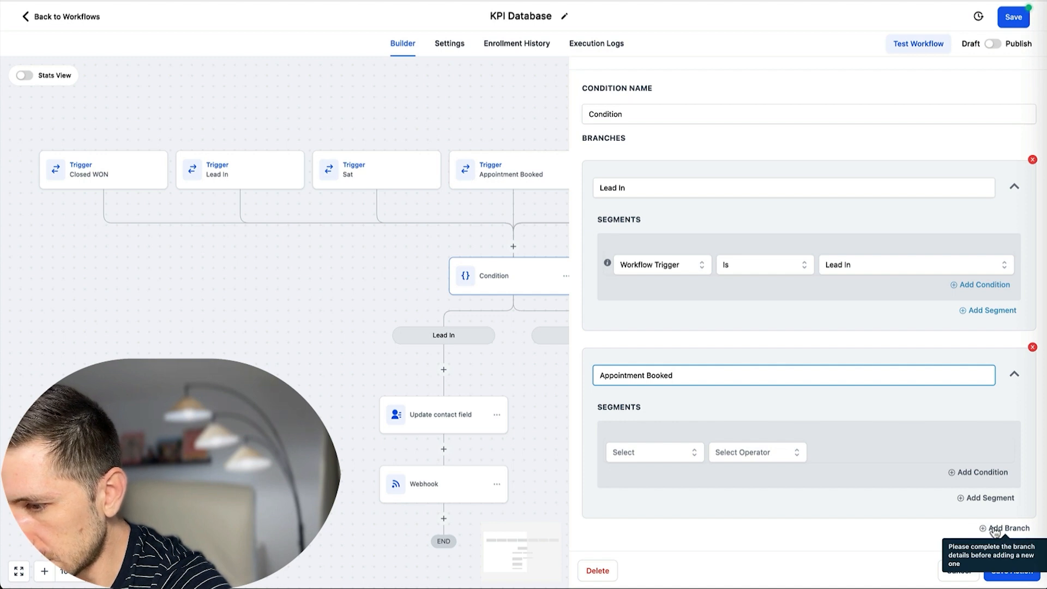
click(655, 454)
scroll(665, 490, down, 3)
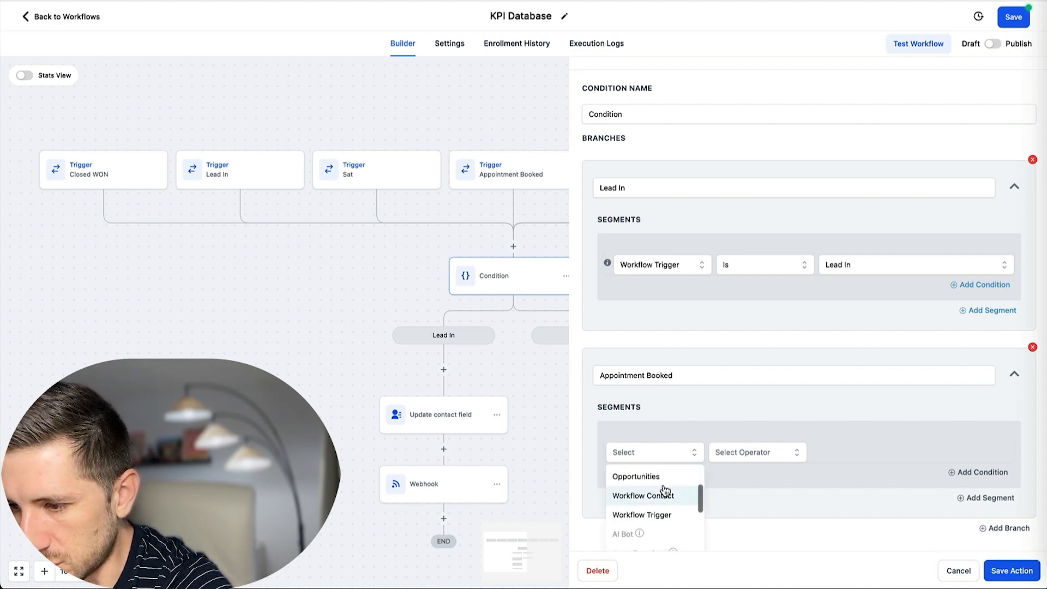
click(657, 515)
click(763, 451)
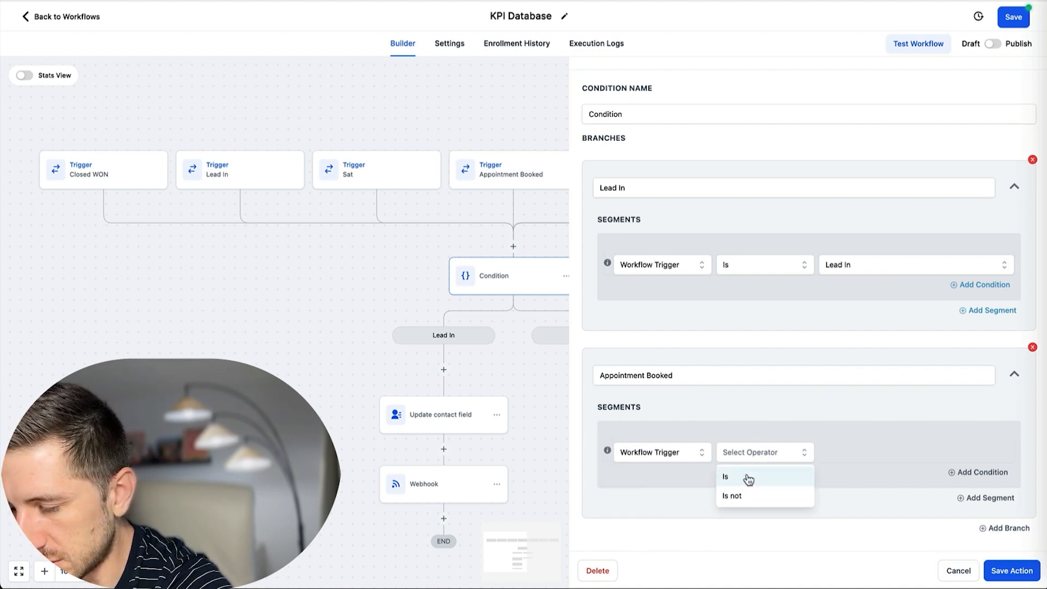
click(748, 478)
click(859, 450)
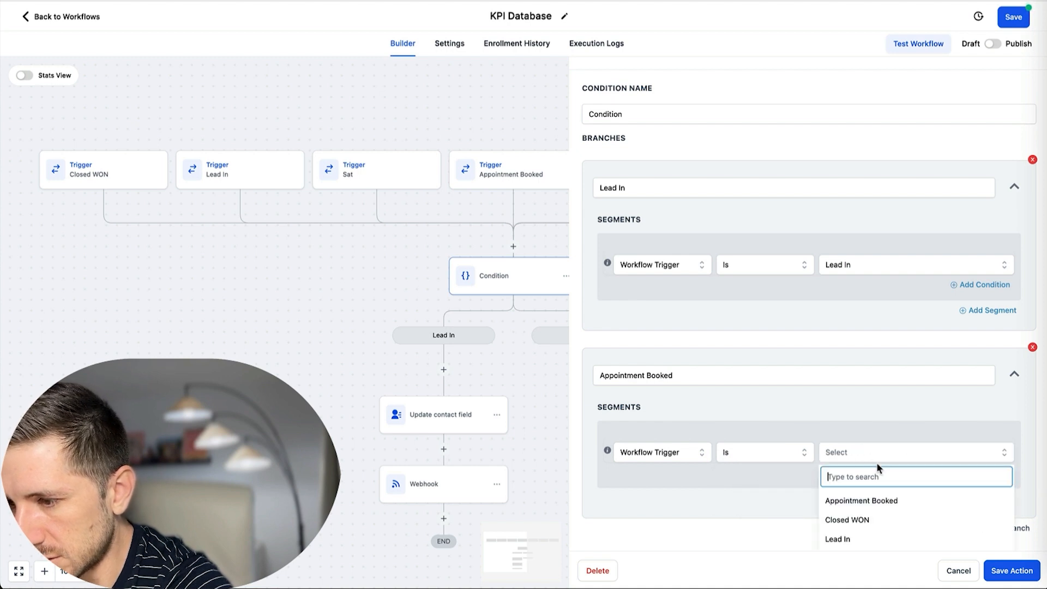
click(876, 497)
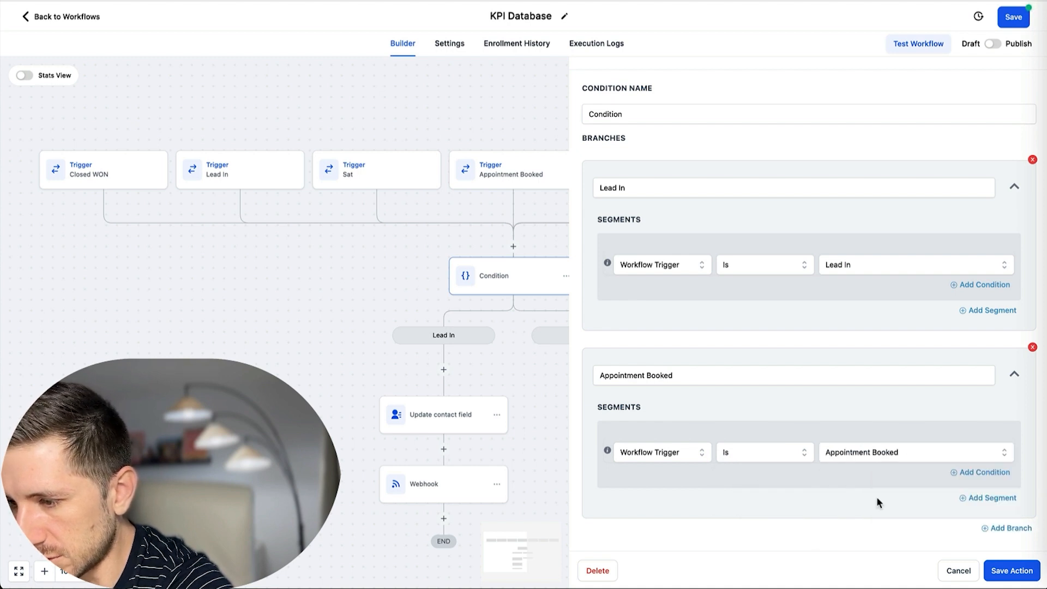
Add a No-Show branch where the workflow trigger is No-Show.
click(1008, 529)
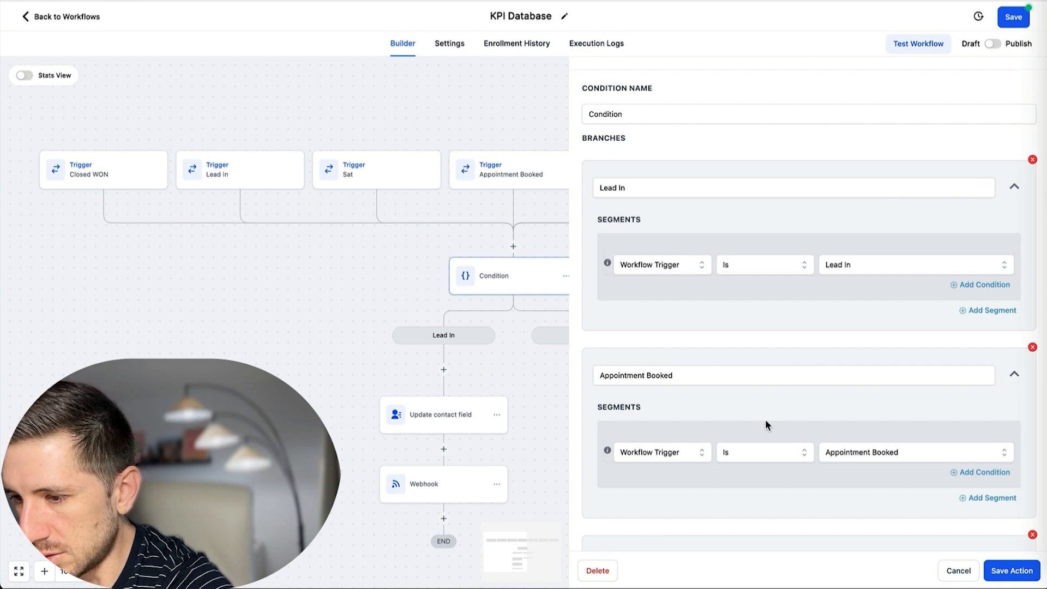
double_click(686, 380)
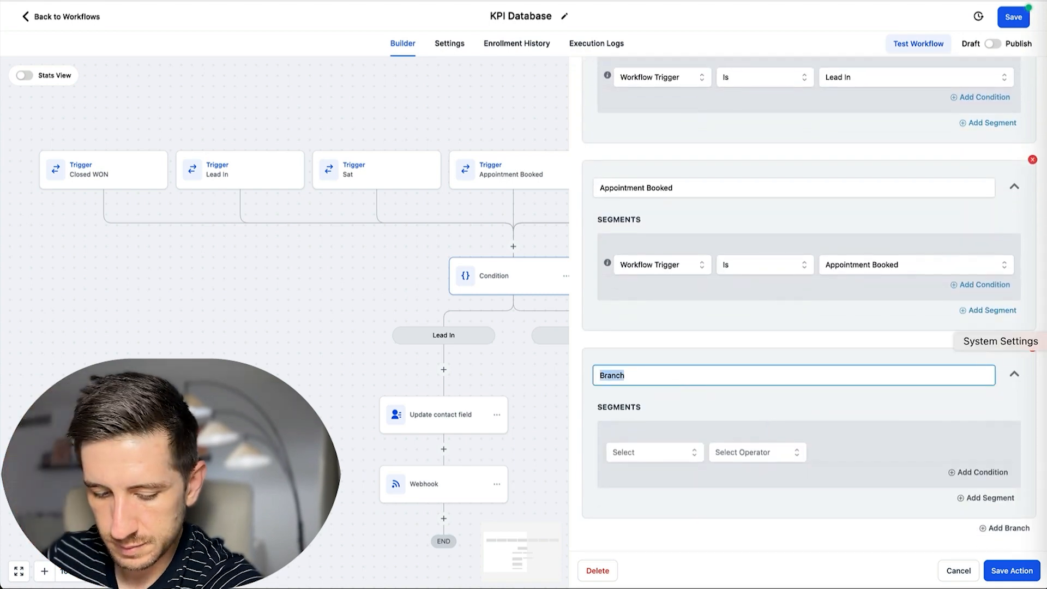
text(Sat)
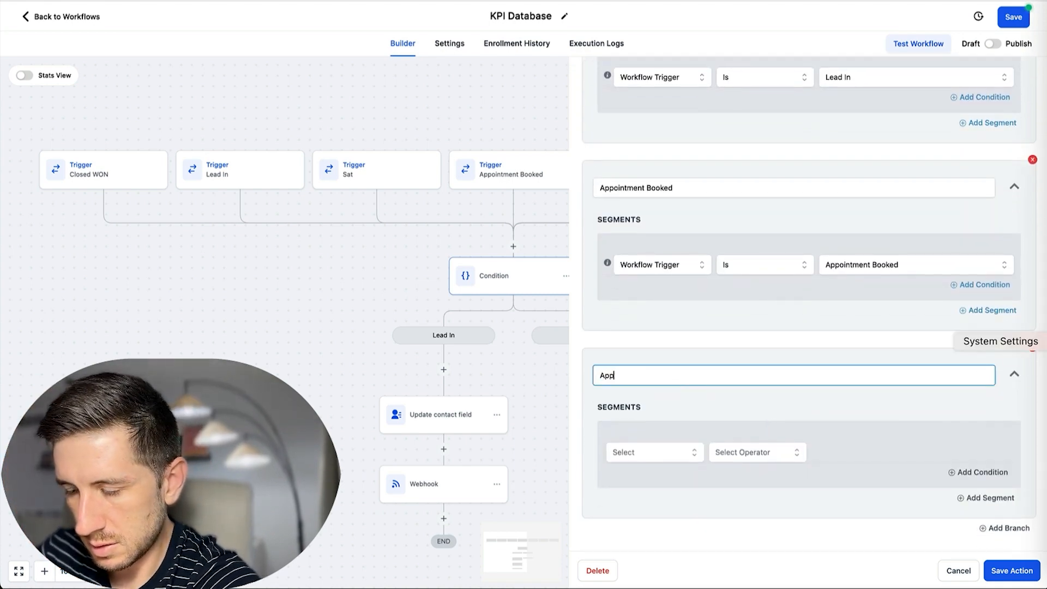
key(BackSpace)
key(BackSpace)
key(BackSpace)
text(No-S)
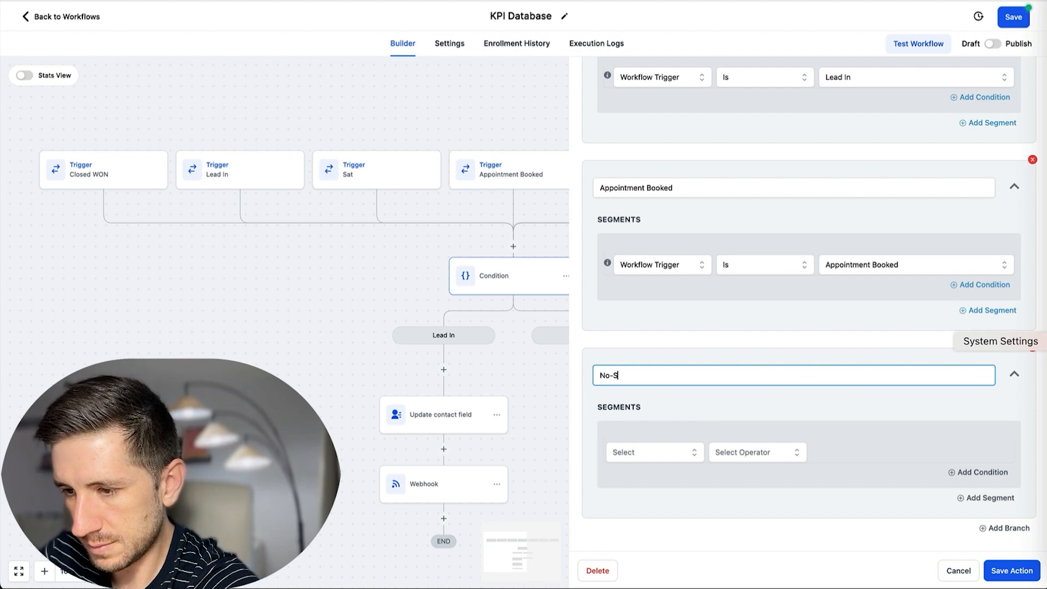
text(how)
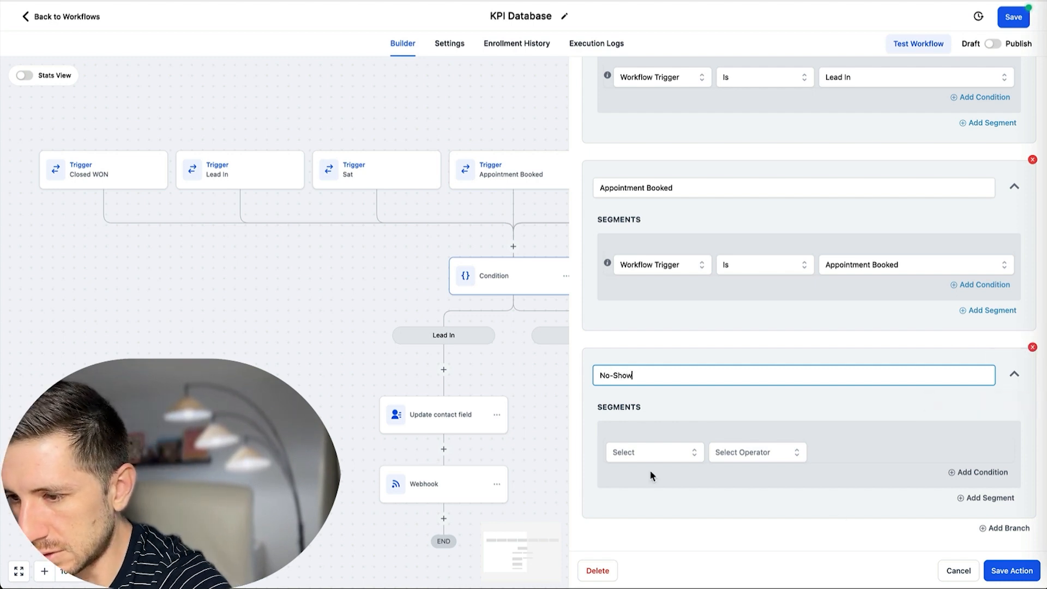
click(652, 453)
scroll(669, 483, down, 5)
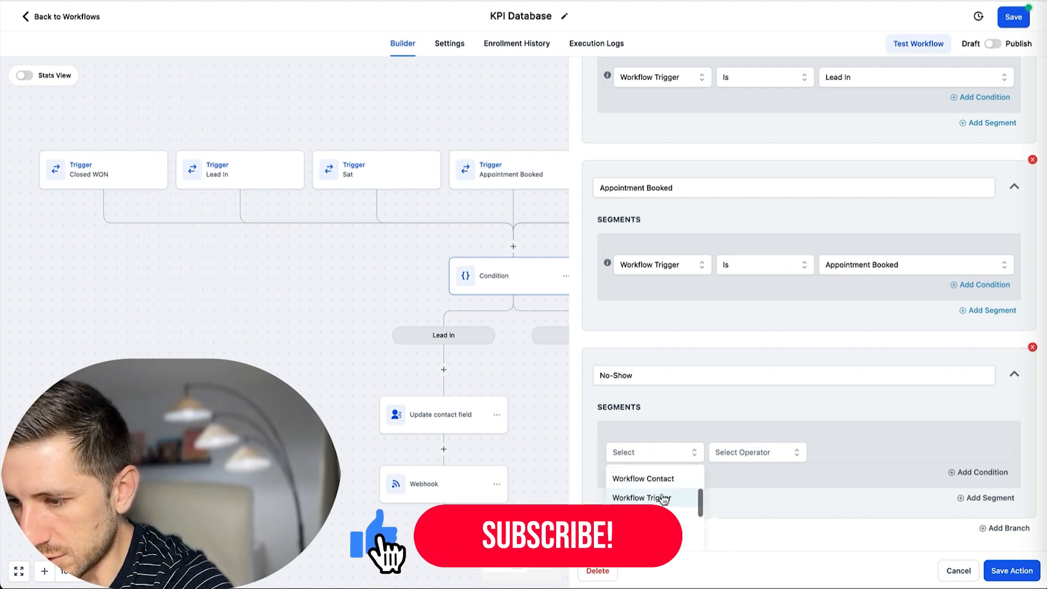
click(662, 498)
click(769, 455)
click(742, 479)
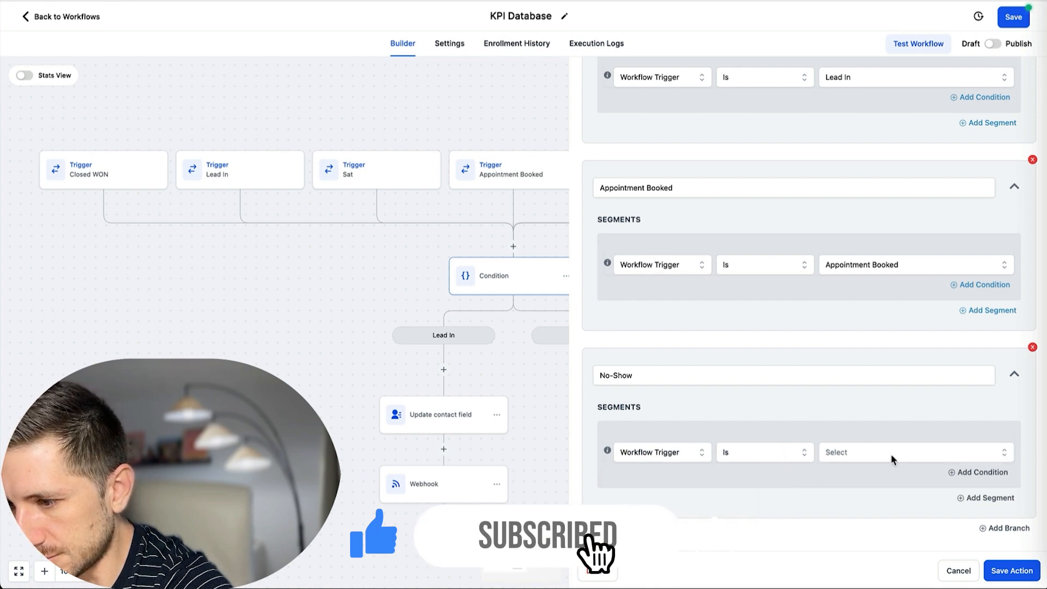
click(892, 453)
scroll(891, 510, down, 1)
click(862, 519)
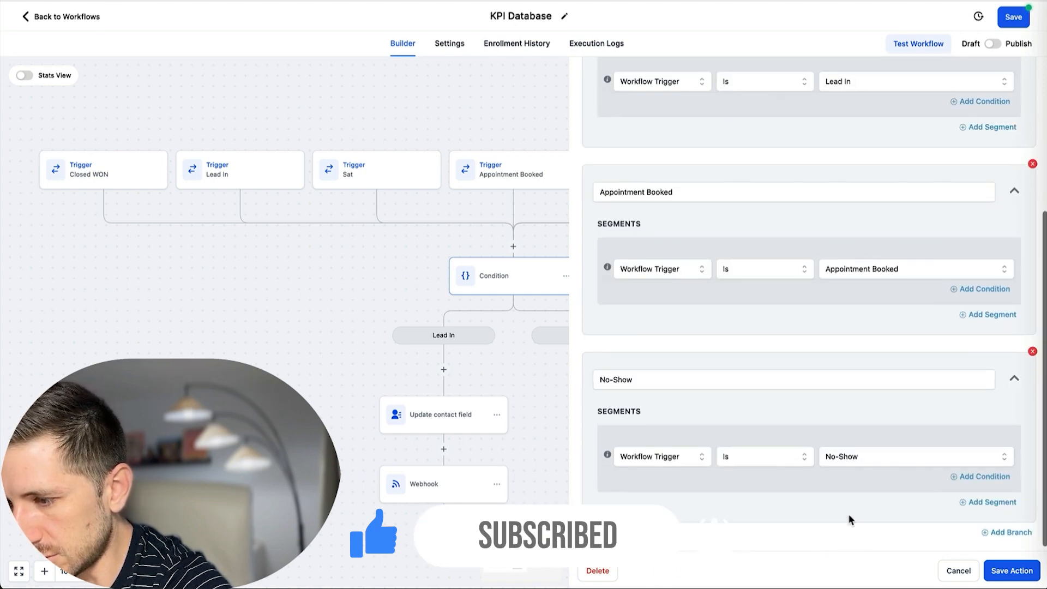
Add a No-Show To Sit branch where the workflow trigger is Sat.
scroll(843, 433, down, 1)
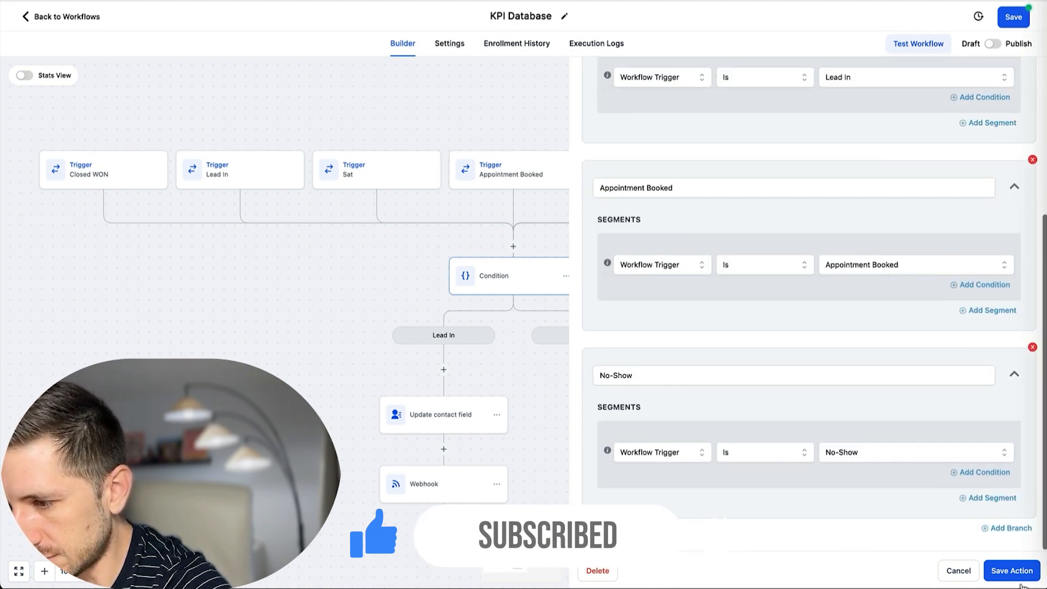
click(1008, 529)
scroll(650, 400, down, 3)
click(657, 392)
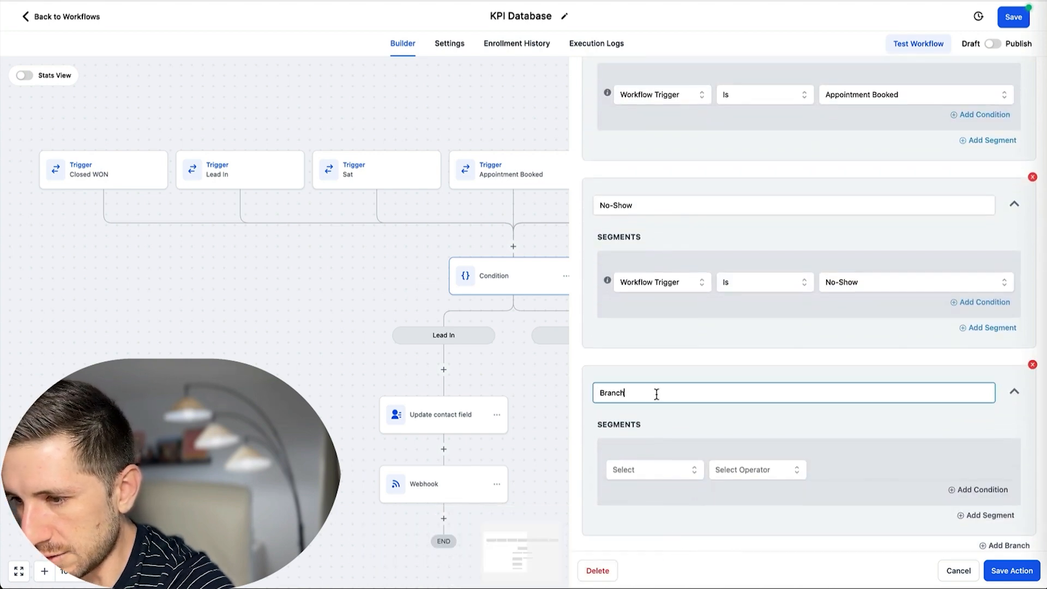
double_click(656, 394)
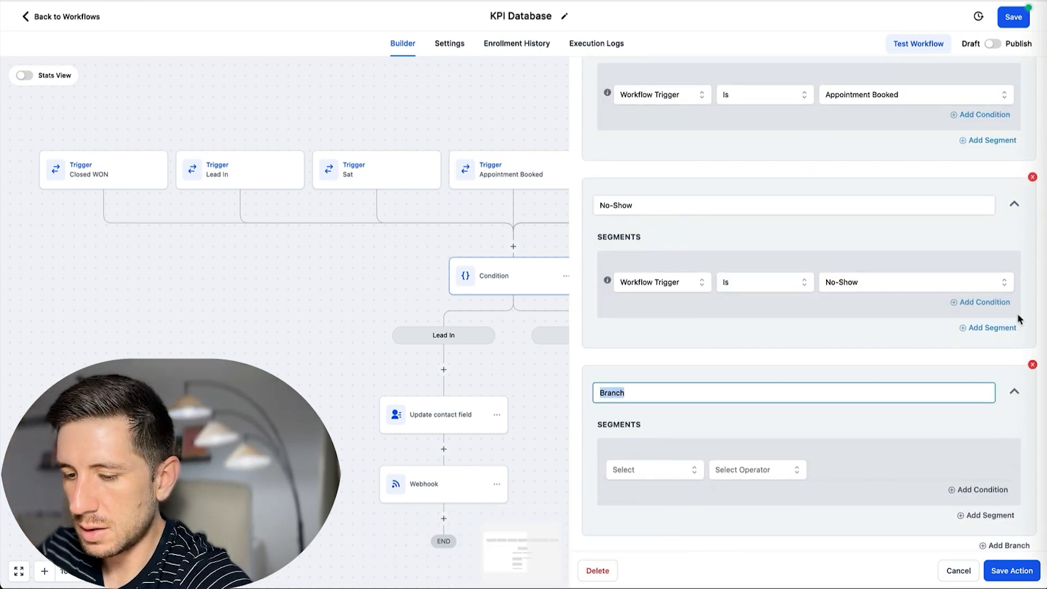
text(No-)
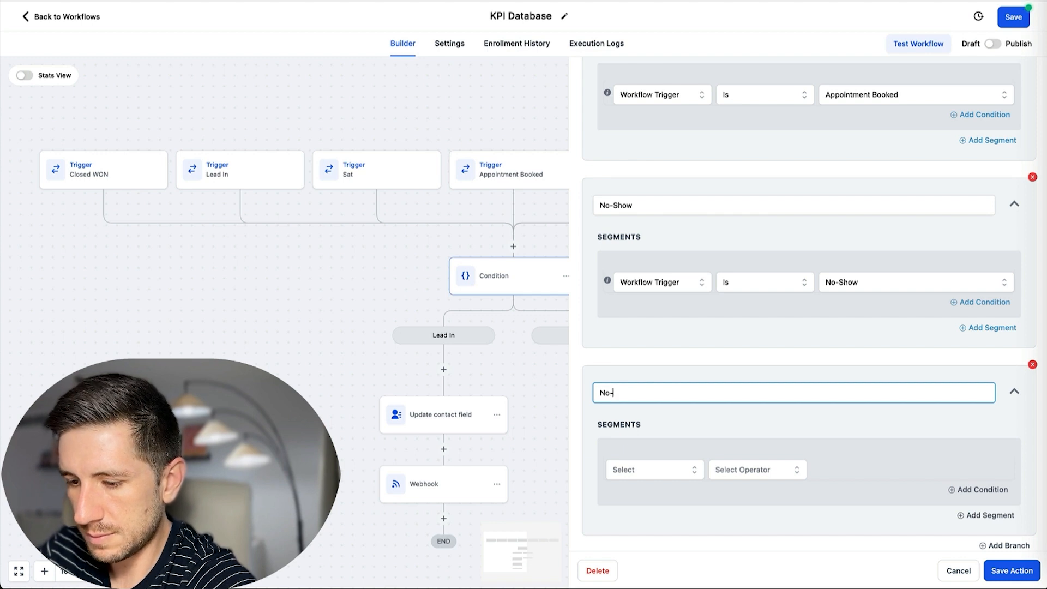
text(Show To Sit)
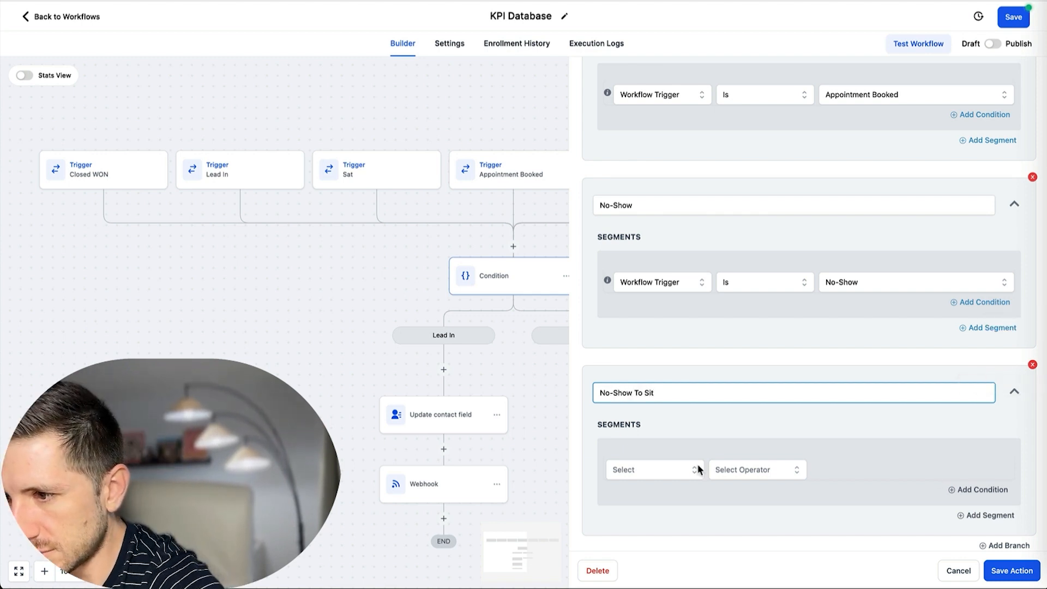
click(683, 472)
scroll(676, 480, down, 5)
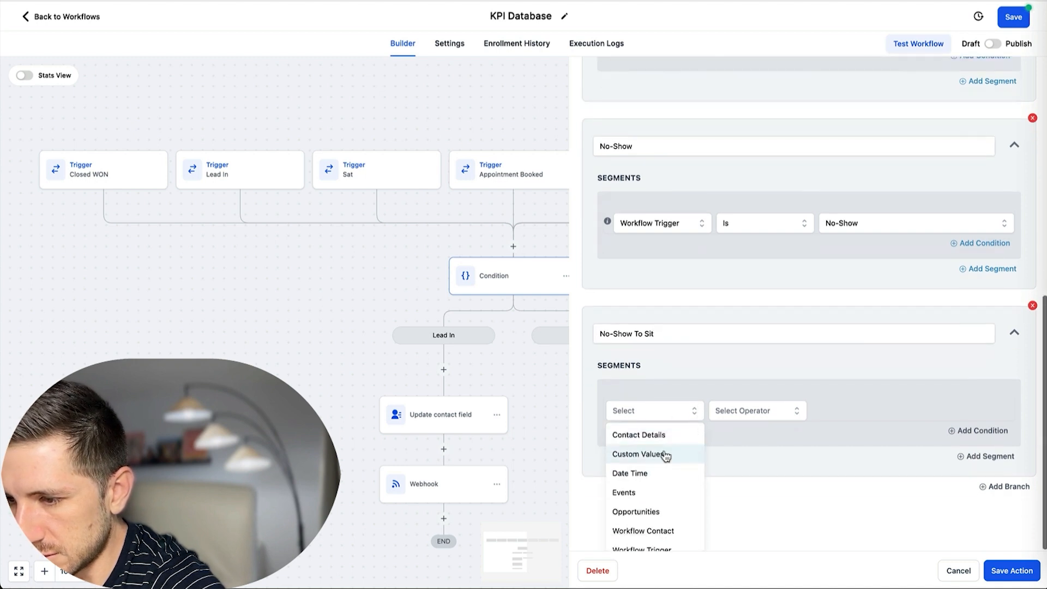
click(647, 479)
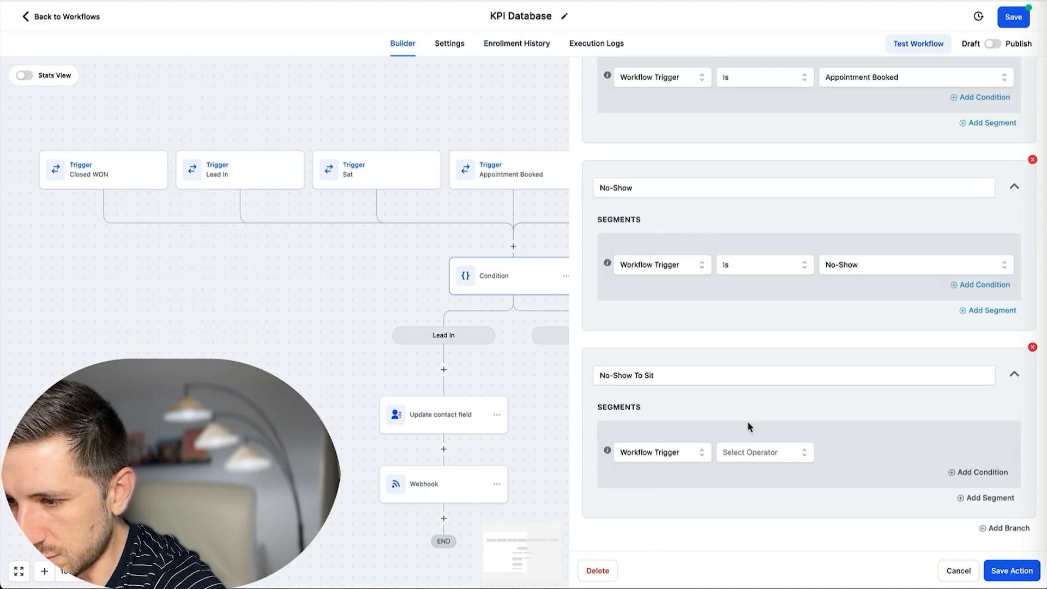
click(746, 451)
click(730, 477)
click(844, 453)
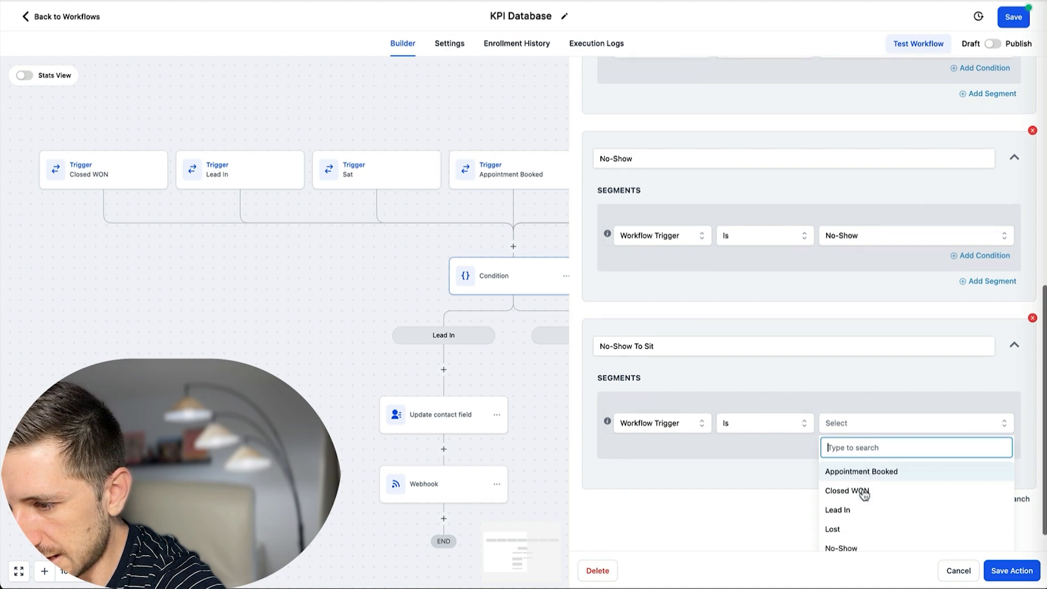
click(837, 539)
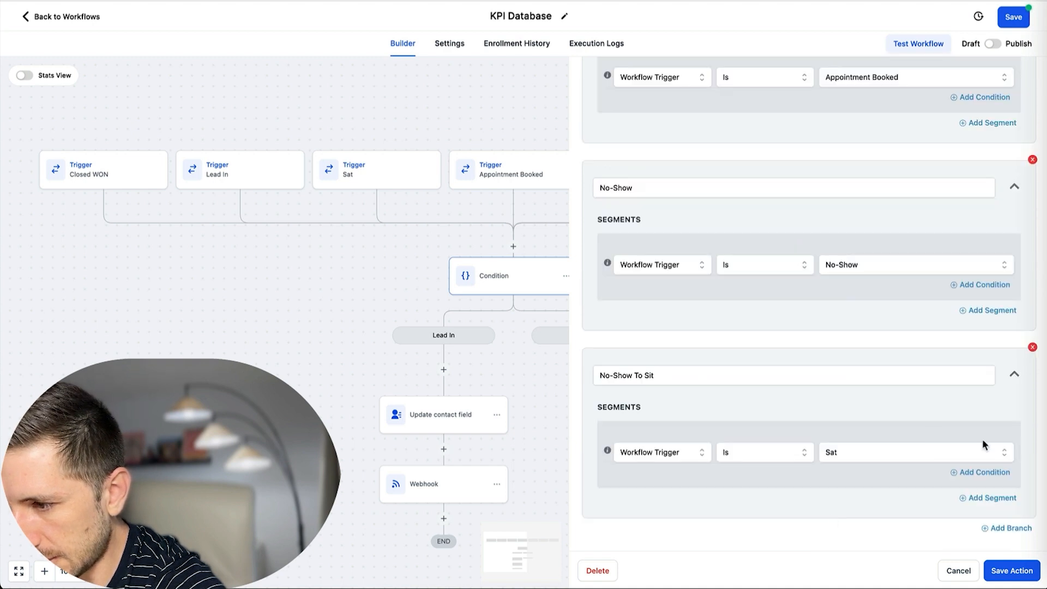
Add an AND condition to No-Show To Sit requiring 3. No-Show to be not empty.
click(976, 476)
scroll(758, 425, down, 2)
click(675, 430)
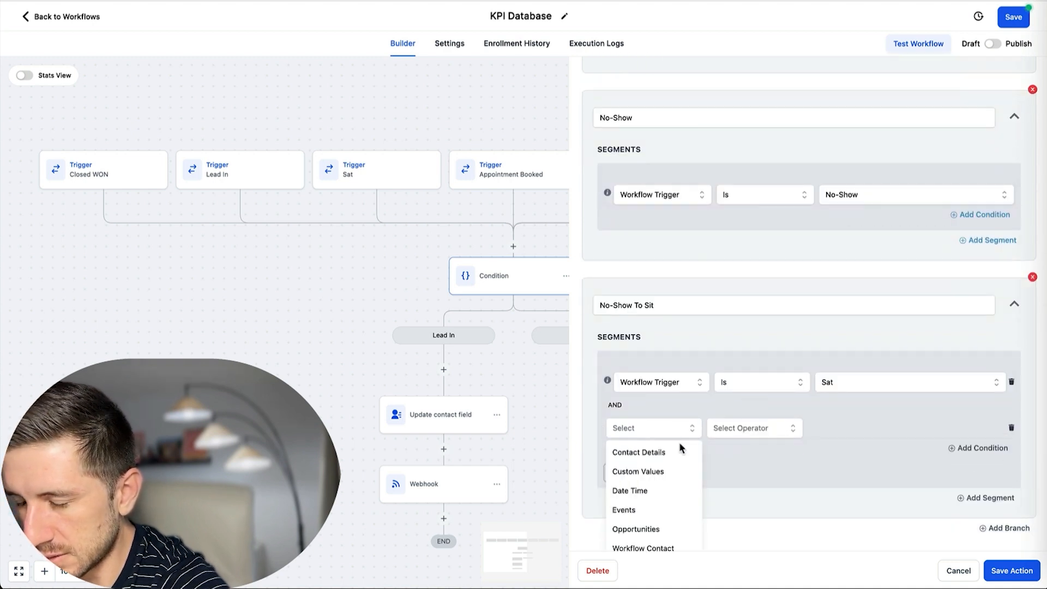
scroll(661, 464, down, 5)
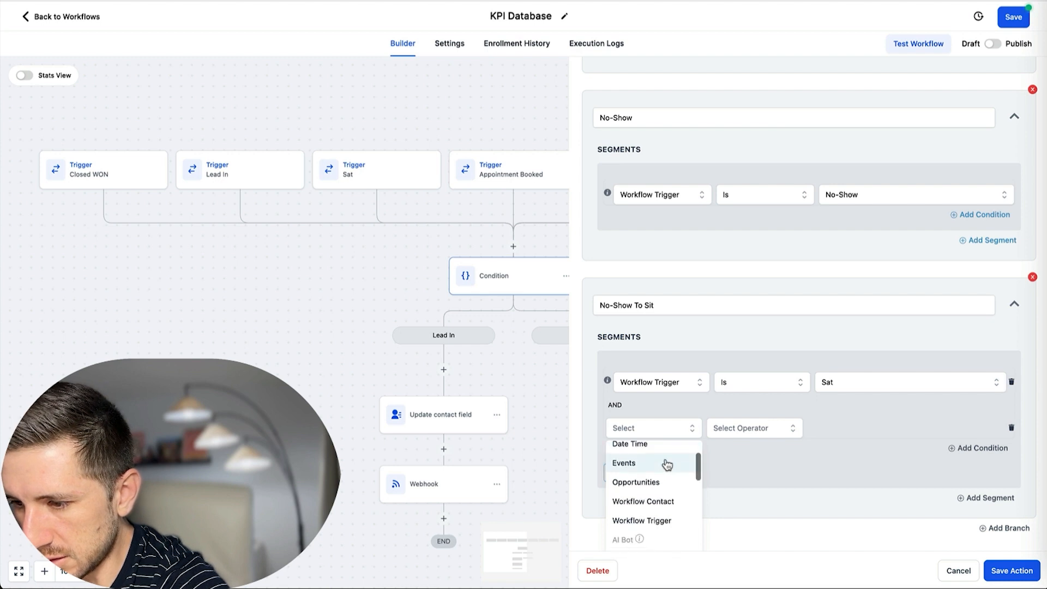
scroll(665, 468, up, 5)
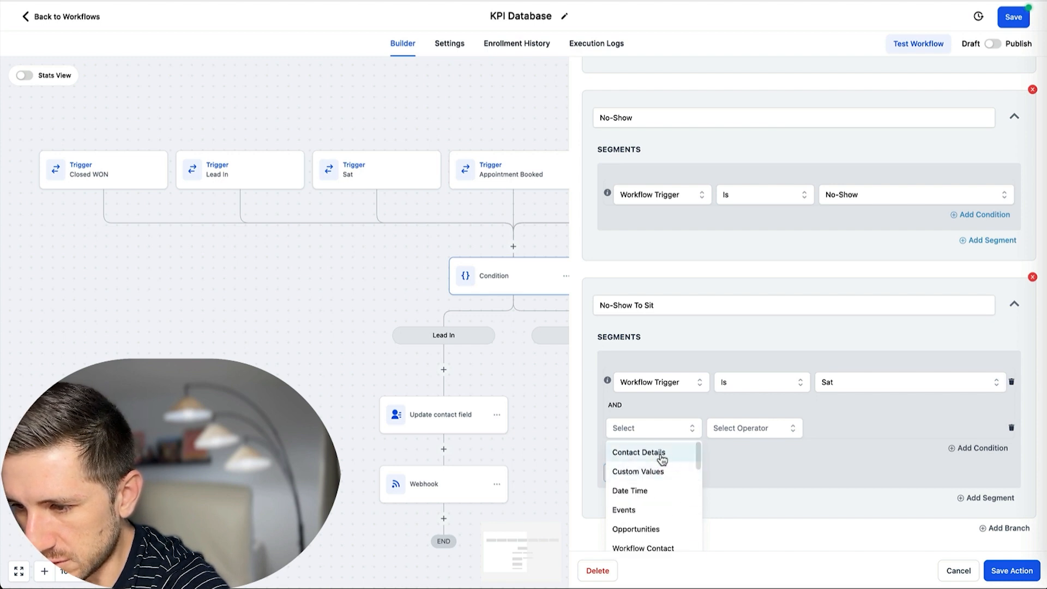
click(659, 460)
scroll(654, 499, down, 5)
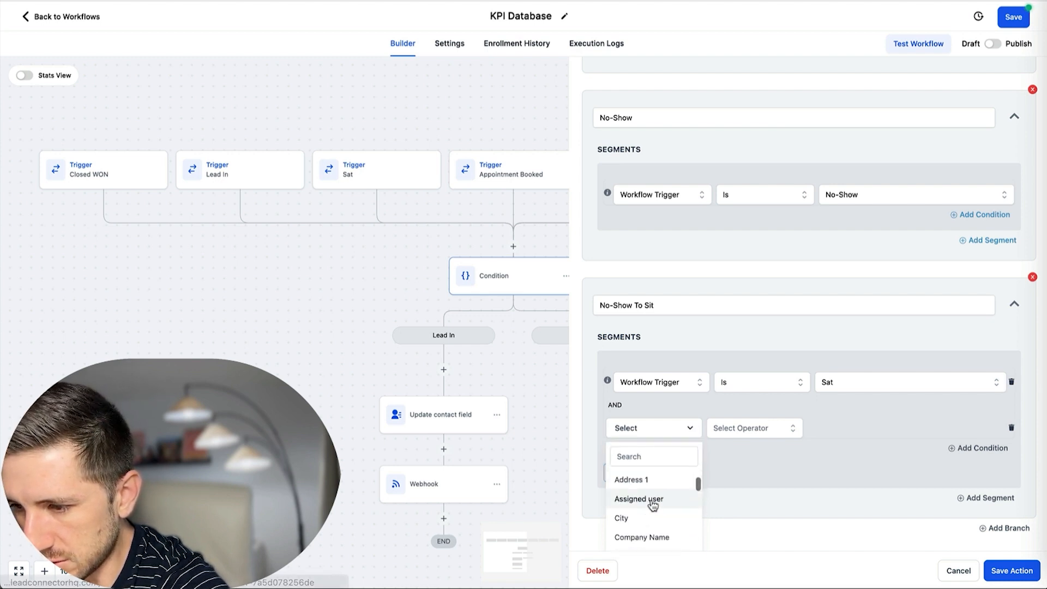
scroll(656, 503, down, 8)
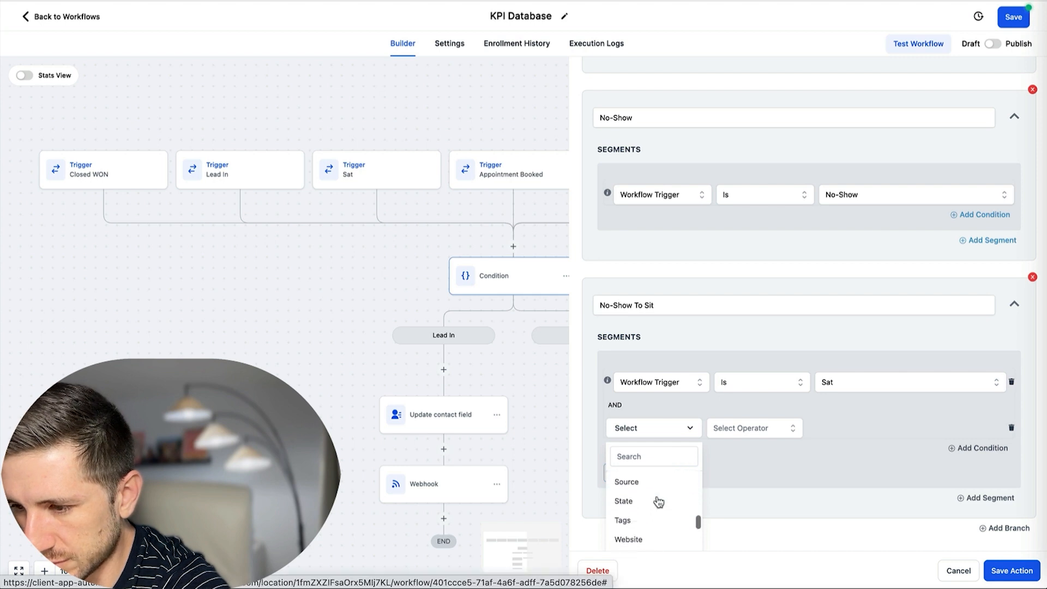
scroll(660, 505, down, 2)
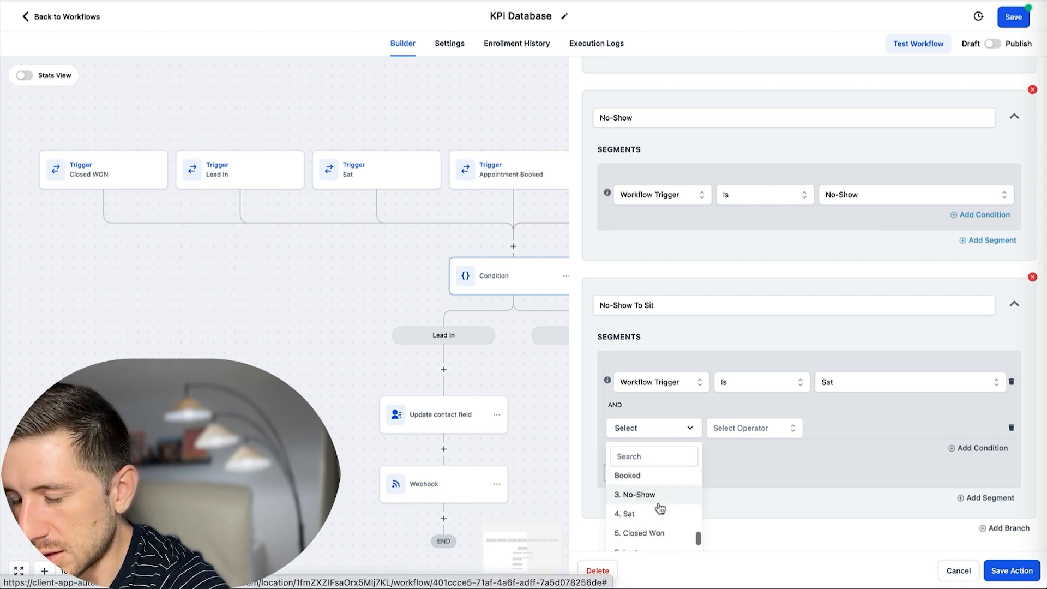
click(647, 502)
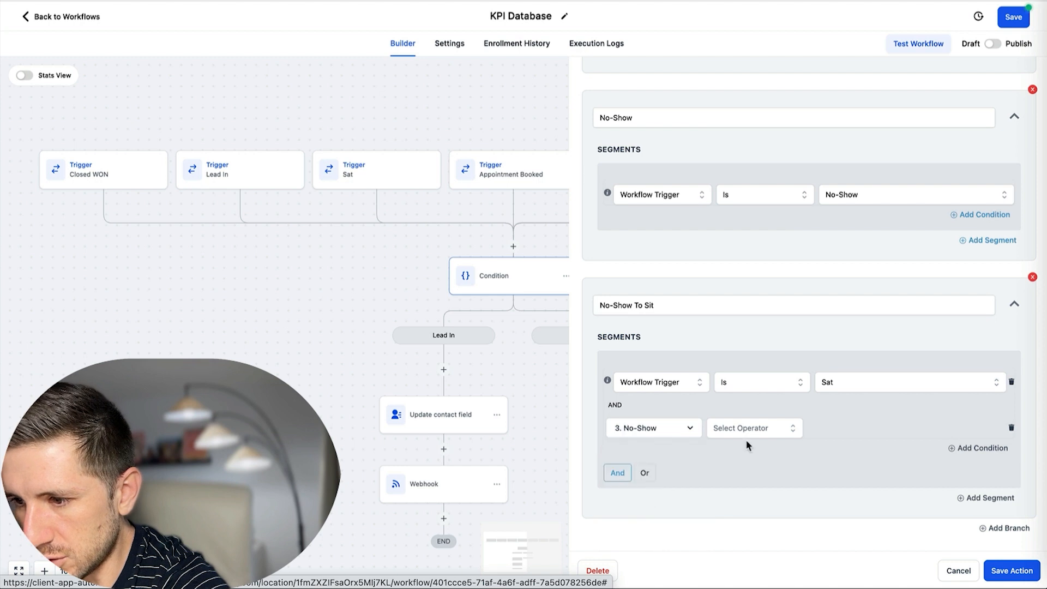
click(760, 427)
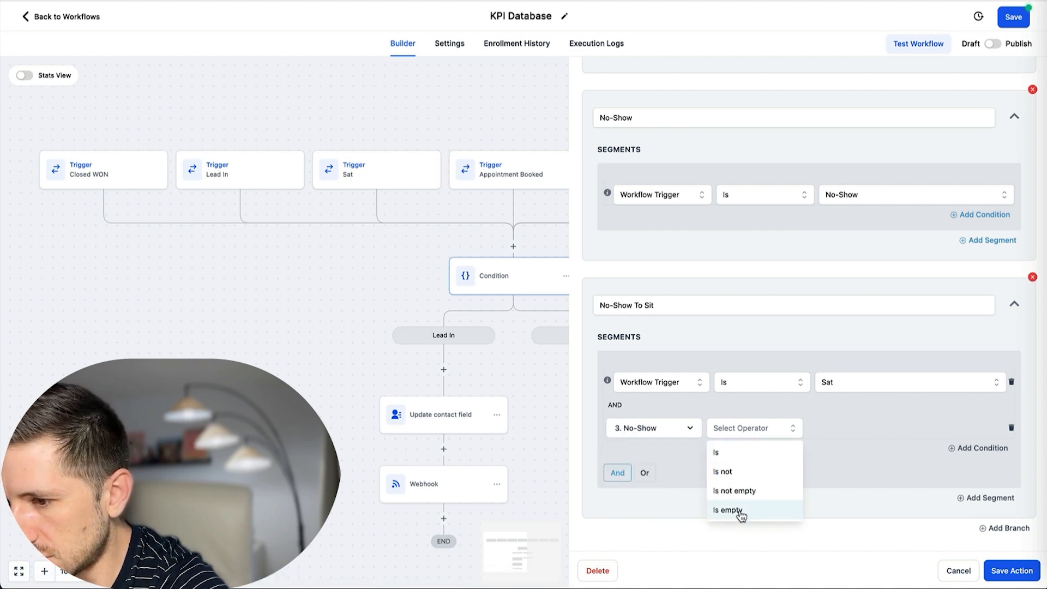
click(749, 493)
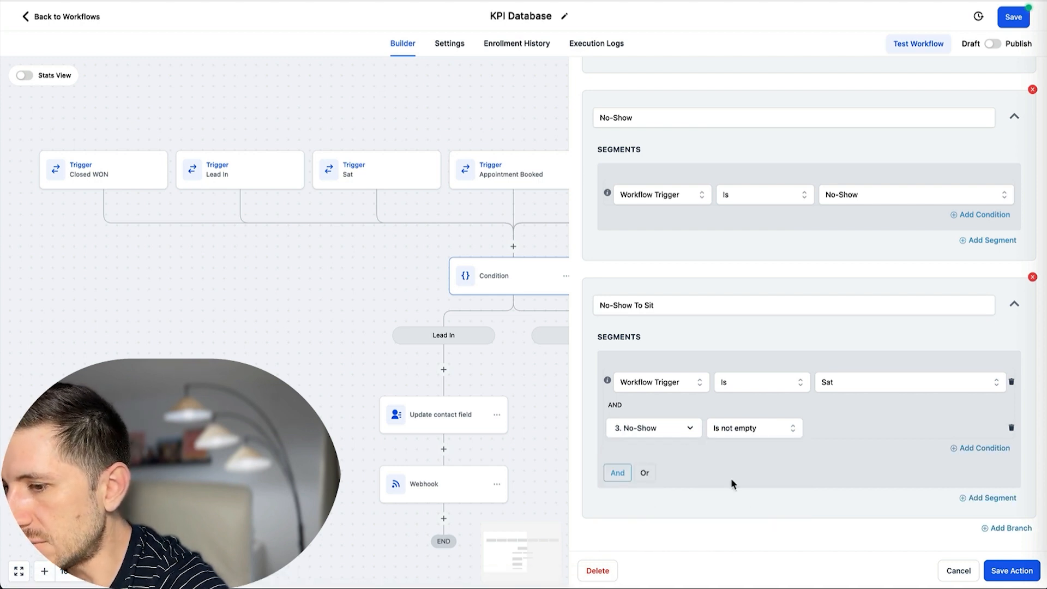
scroll(649, 337, up, 1)
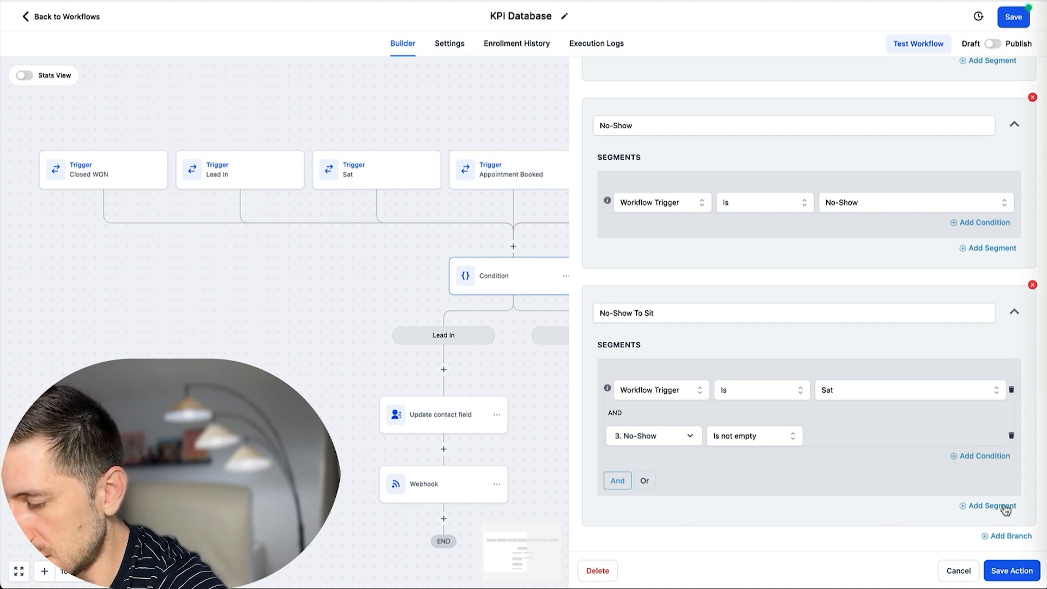
scroll(867, 461, down, 1)
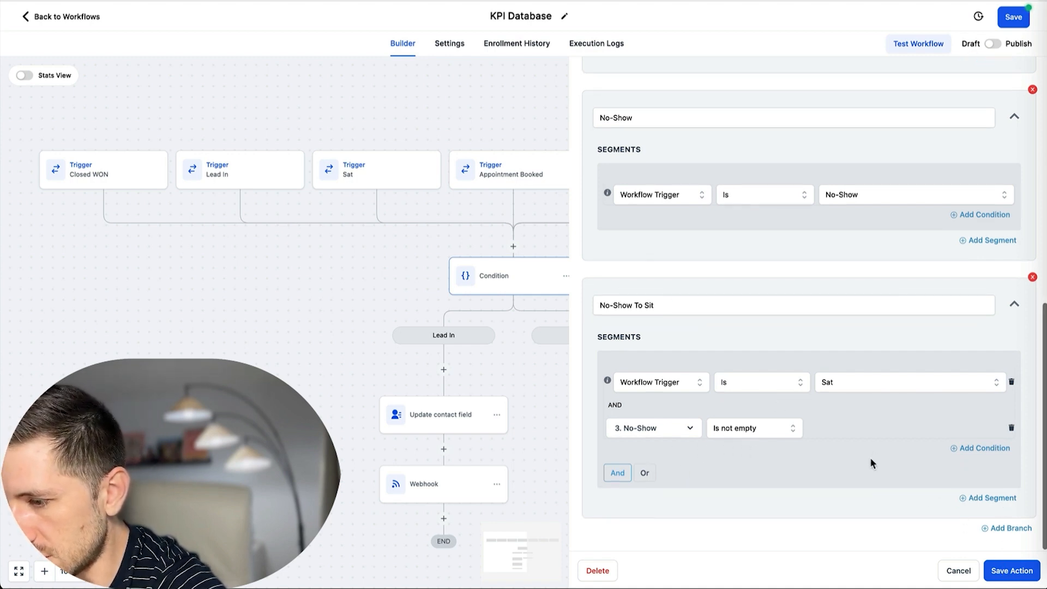
Add a Sat branch where the workflow trigger is Sat.
click(988, 531)
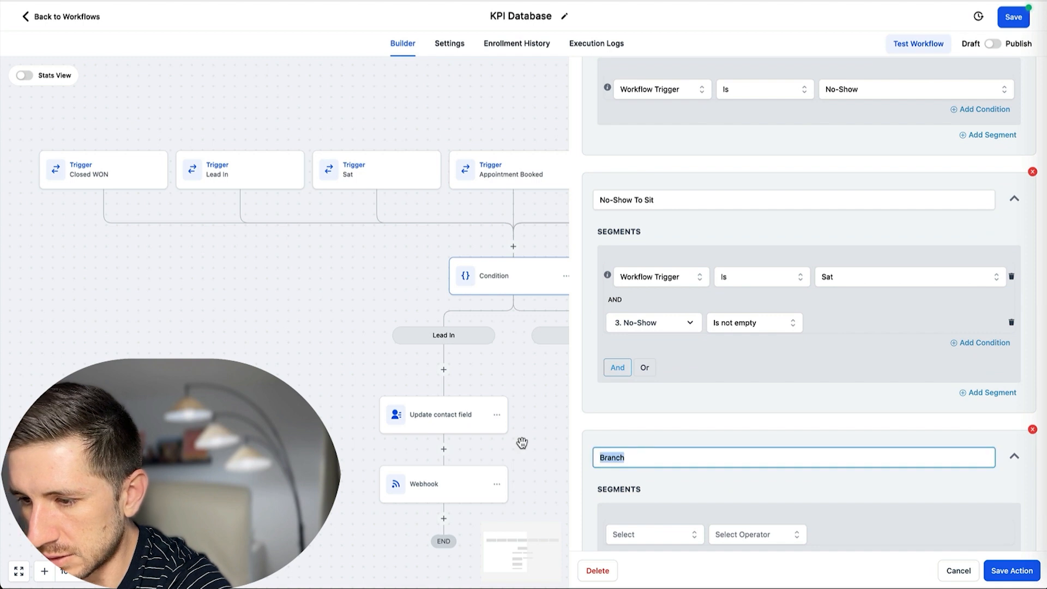
text(Sat)
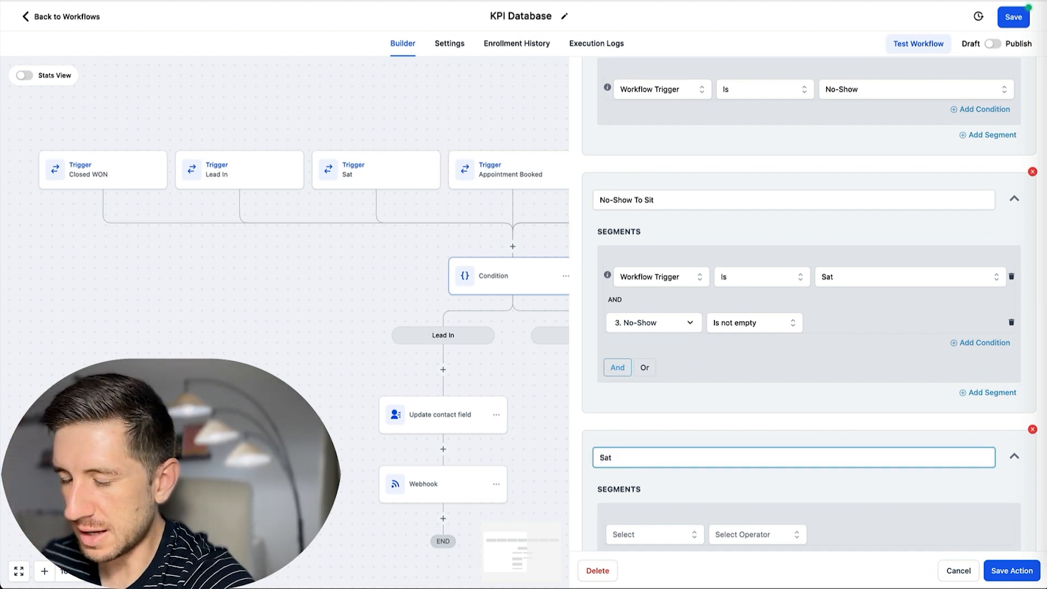
scroll(749, 401, down, 3)
click(649, 451)
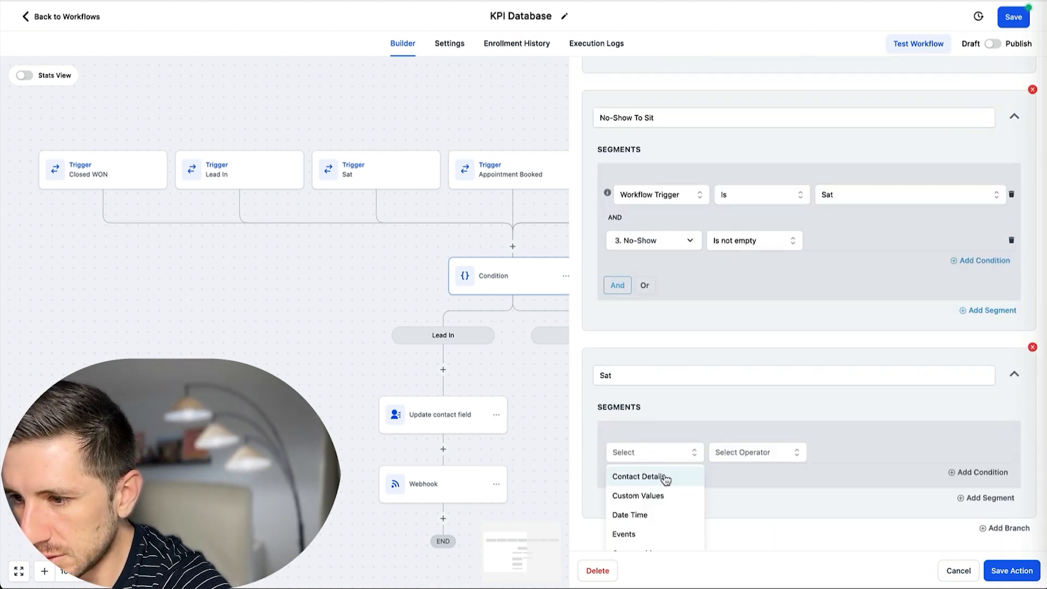
scroll(663, 488, down, 5)
scroll(657, 490, up, 1)
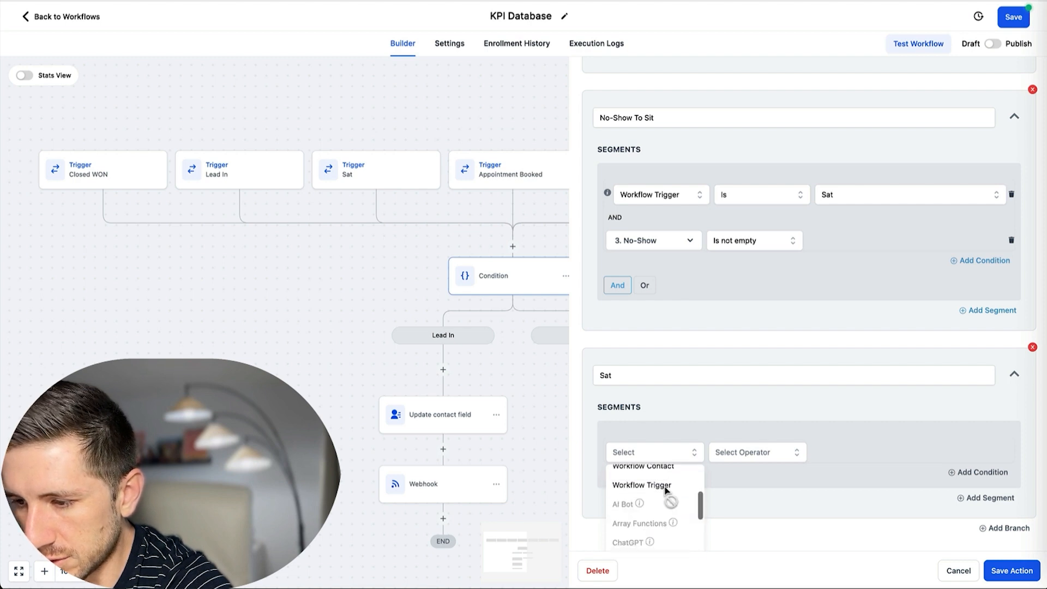
click(655, 490)
click(774, 454)
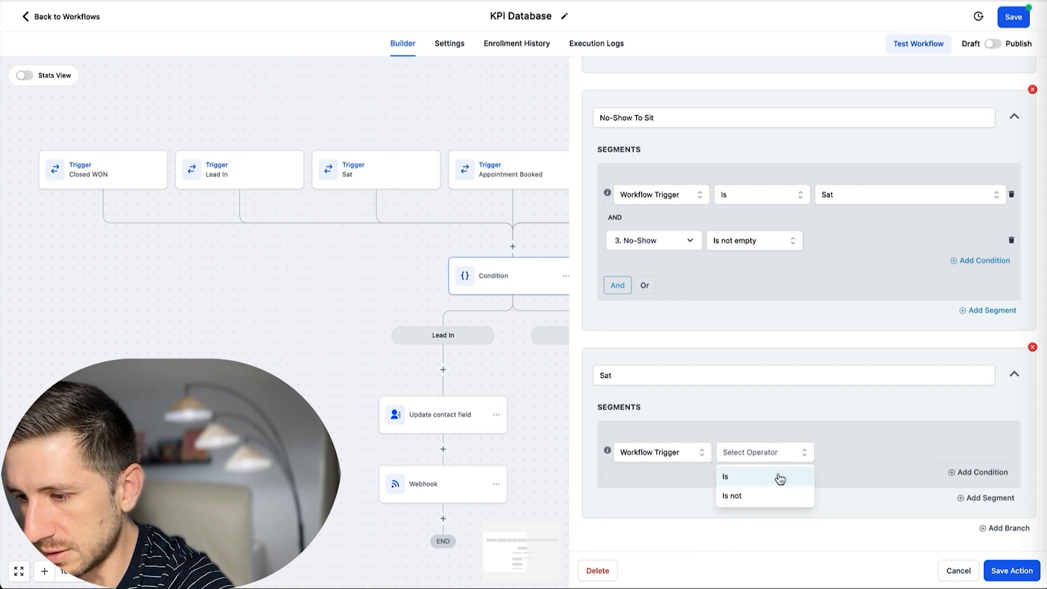
click(746, 477)
click(855, 461)
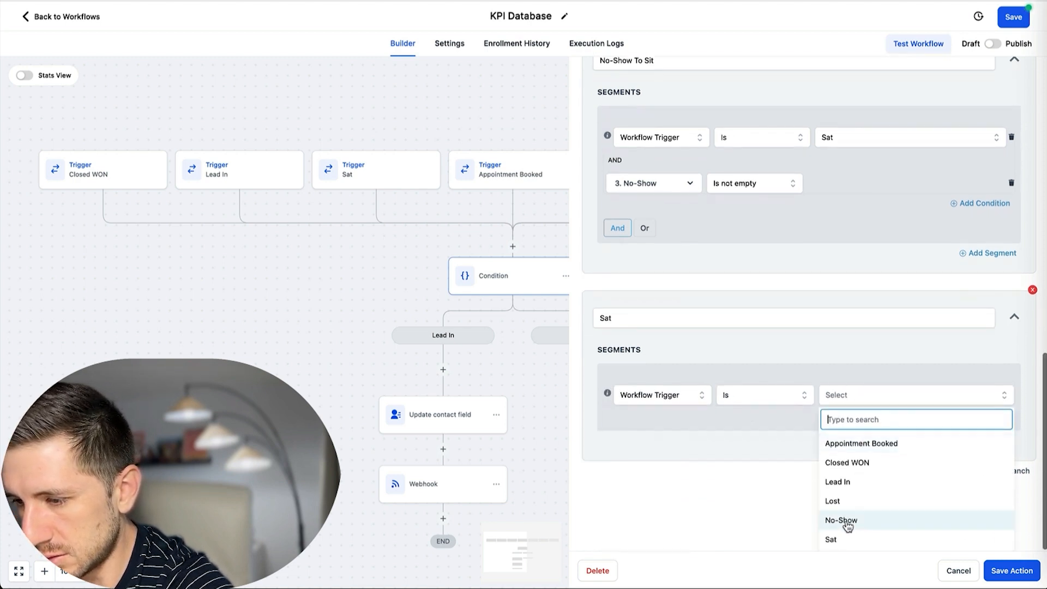
click(841, 537)
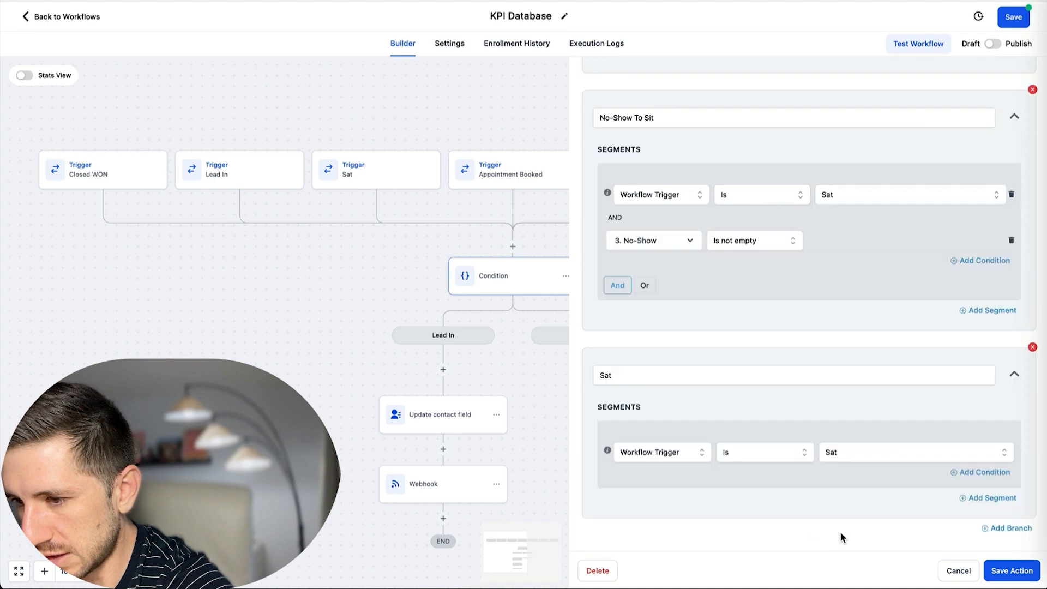
Add a Closed WON branch where the workflow trigger is Closed WON.
click(1011, 528)
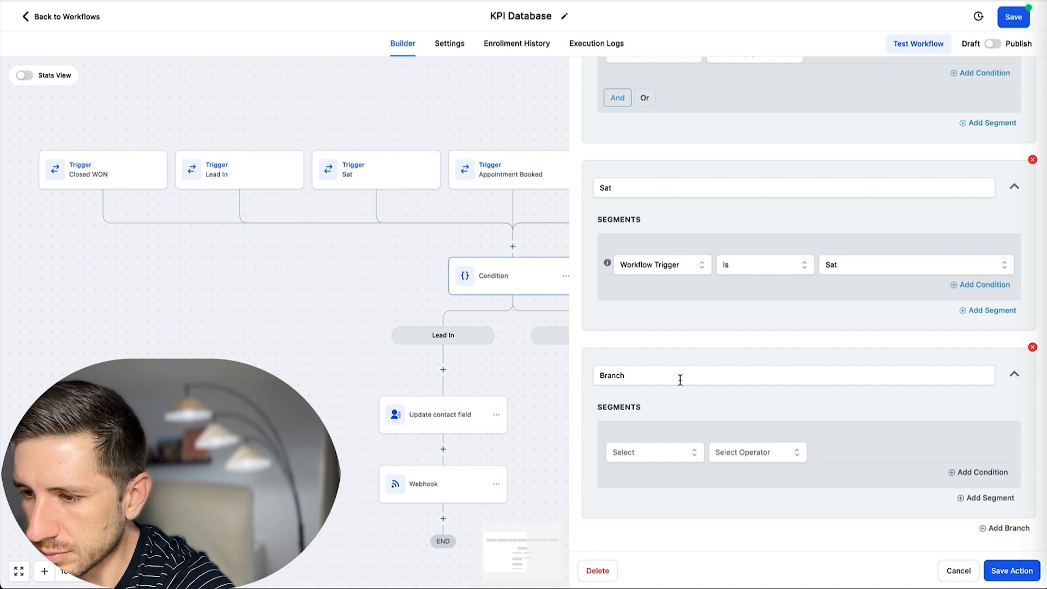
double_click(668, 374)
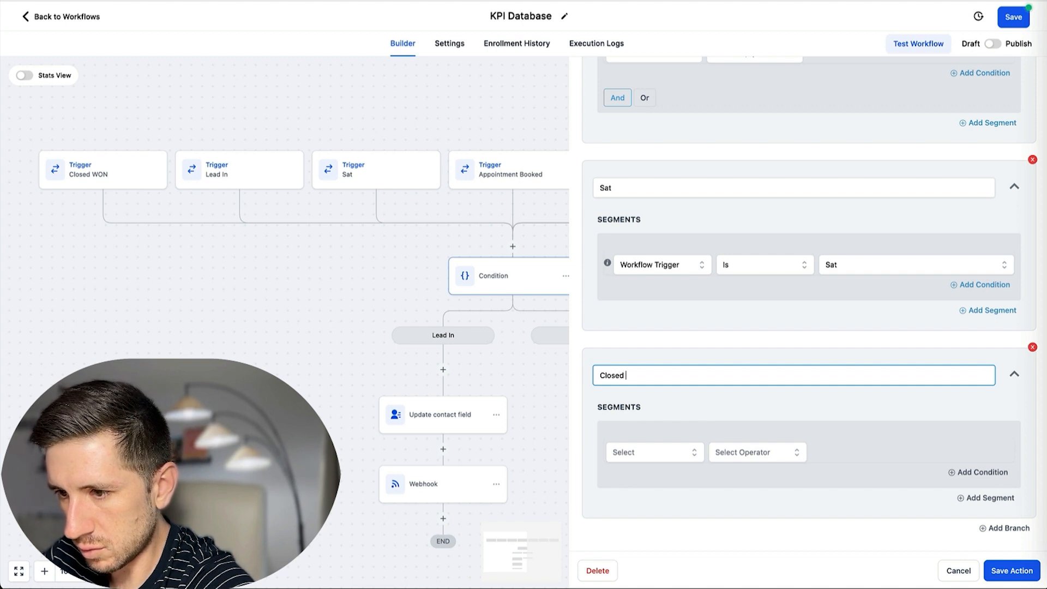
text(Closed WON)
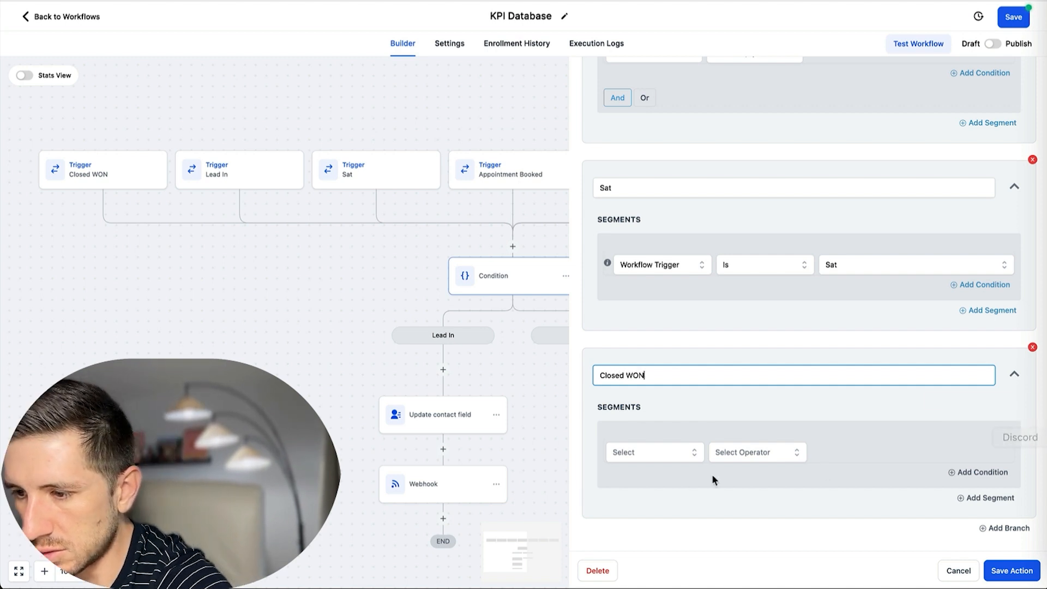
click(671, 454)
scroll(660, 482, down, 5)
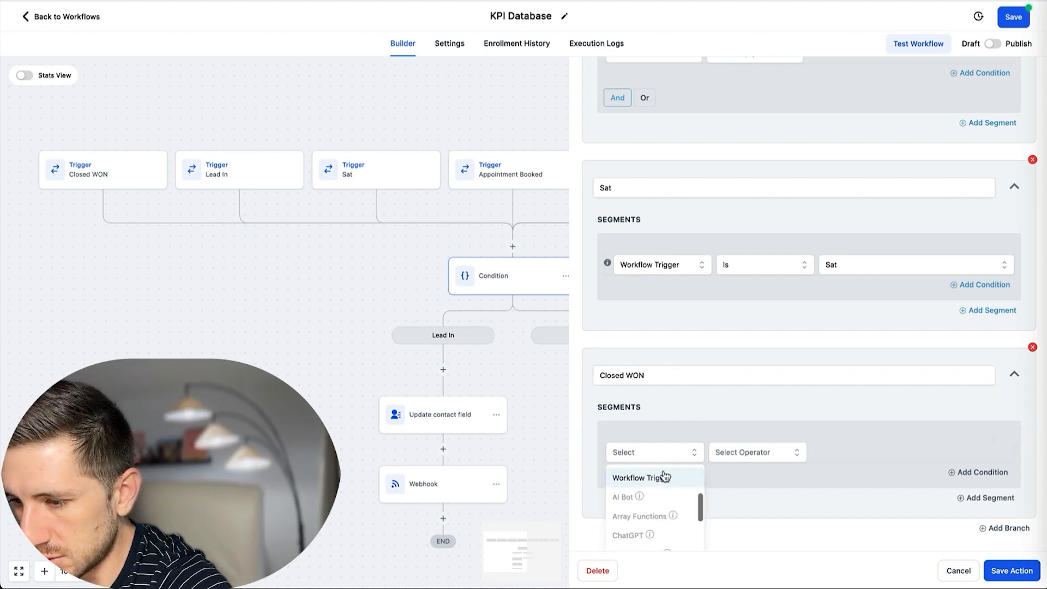
click(661, 476)
click(758, 451)
click(733, 477)
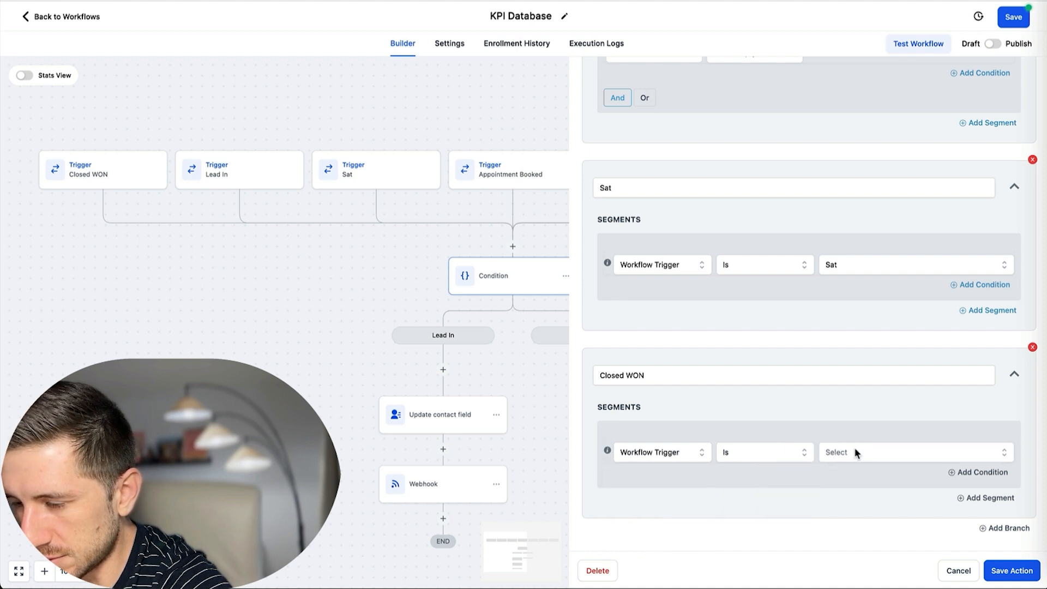
click(858, 451)
click(872, 516)
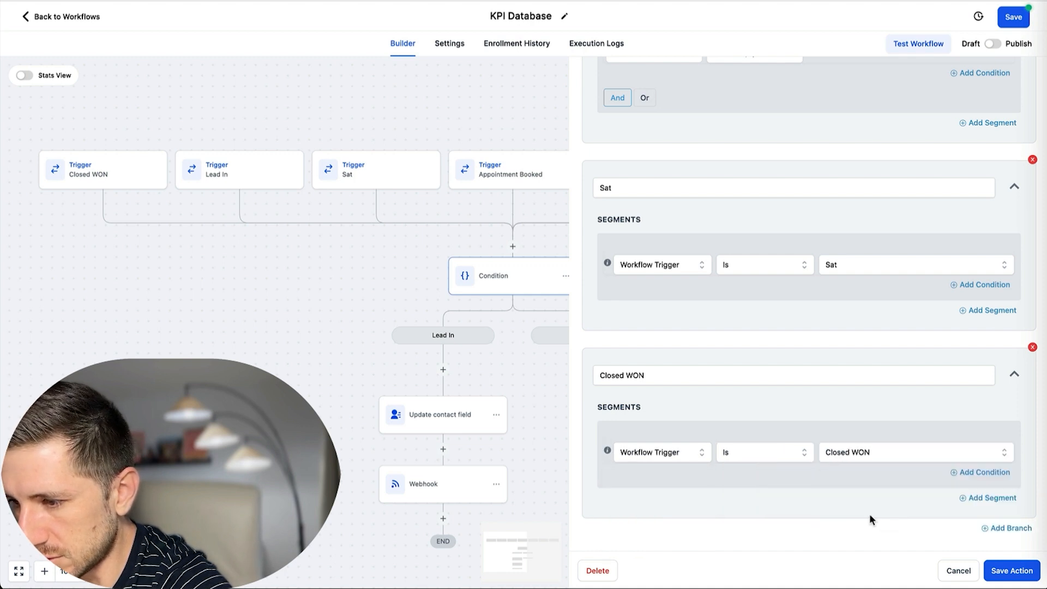
click(1005, 531)
Name the new branch 'Closed WON to LOST' and match it to the Lost workflow trigger.
click(662, 435)
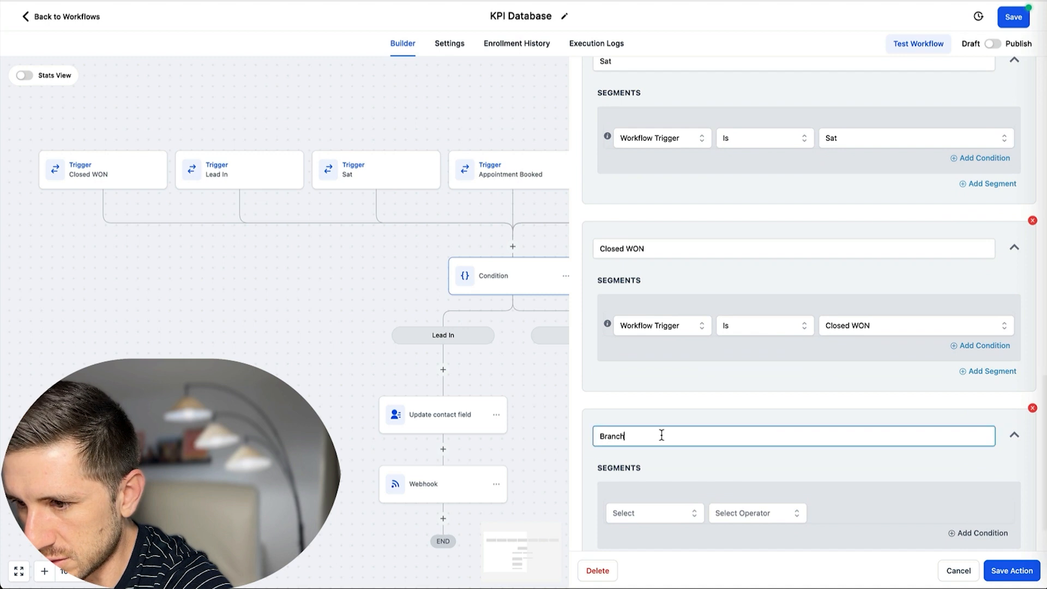
key(super+a)
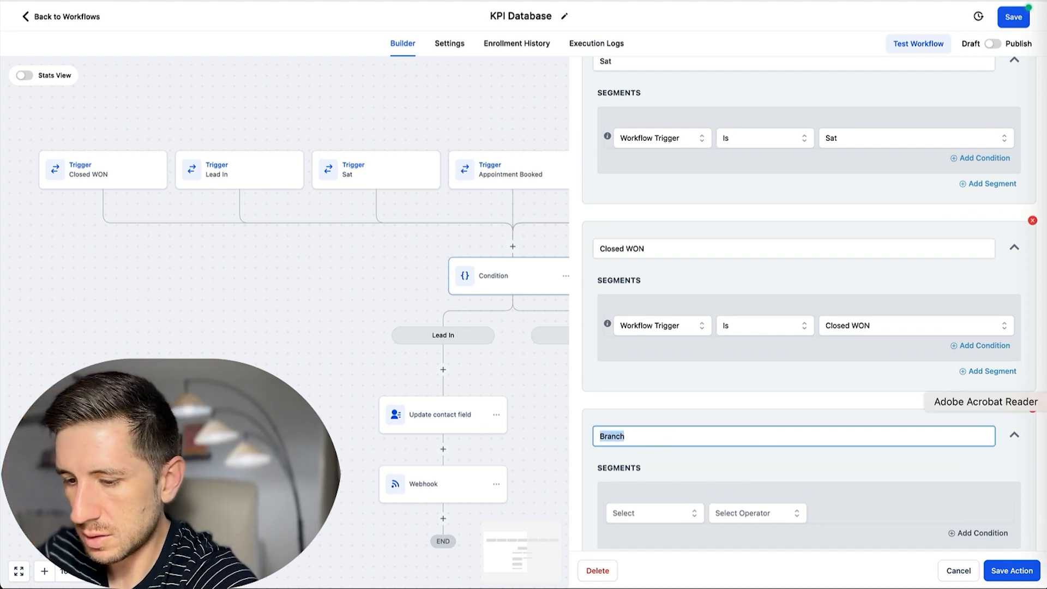
text(Closed WON)
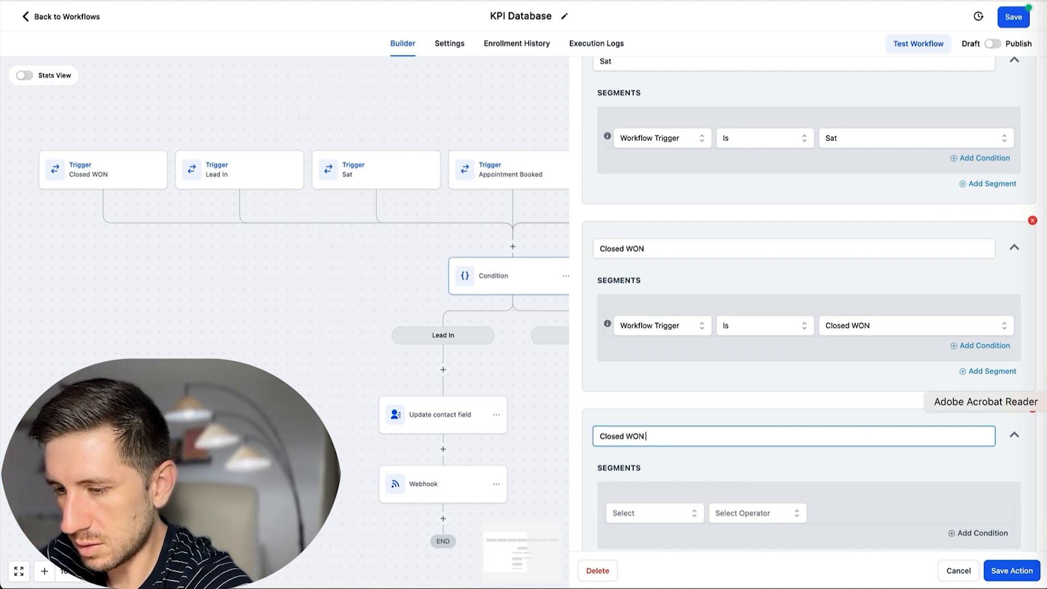
text( to LOST)
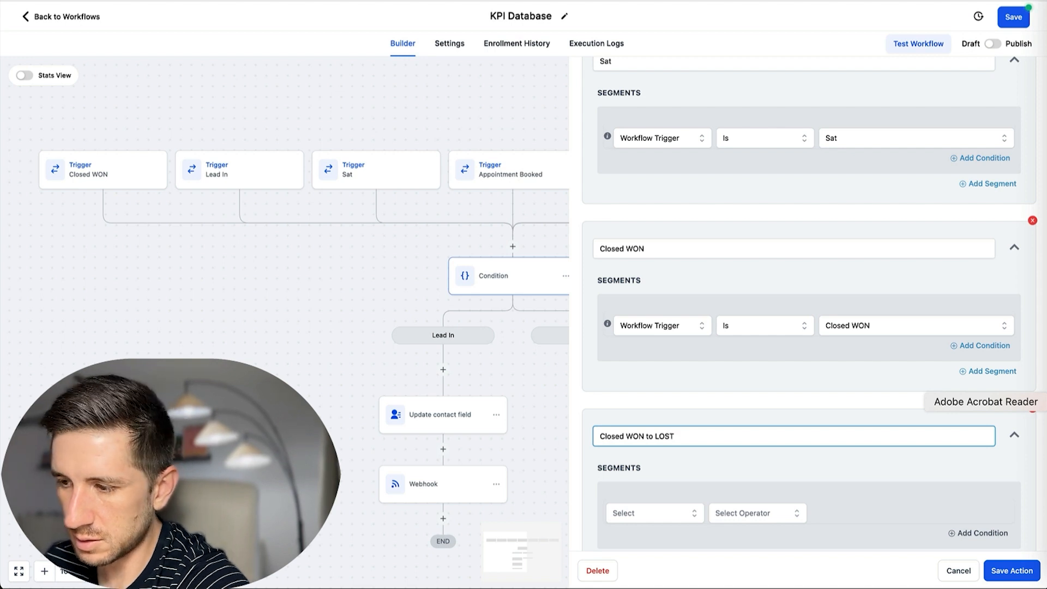
scroll(884, 400, down, 2)
click(786, 409)
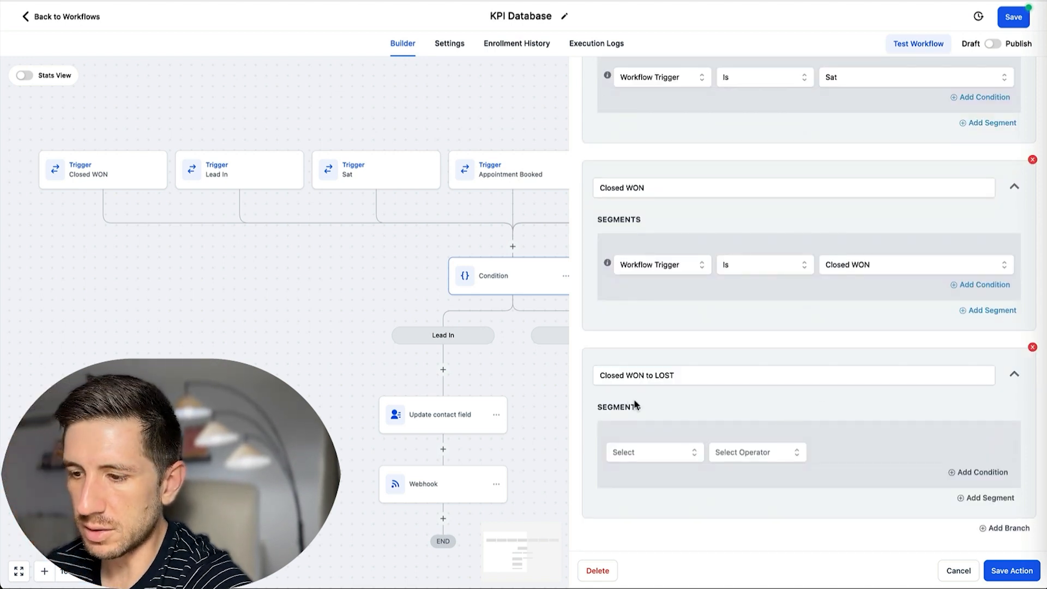
click(698, 456)
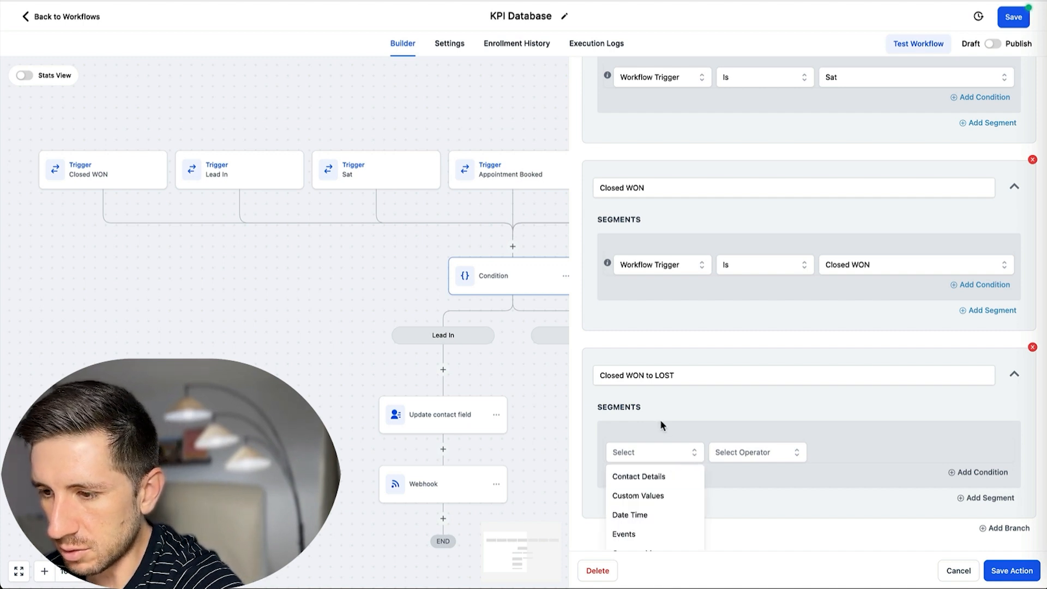
scroll(663, 428, down, 1)
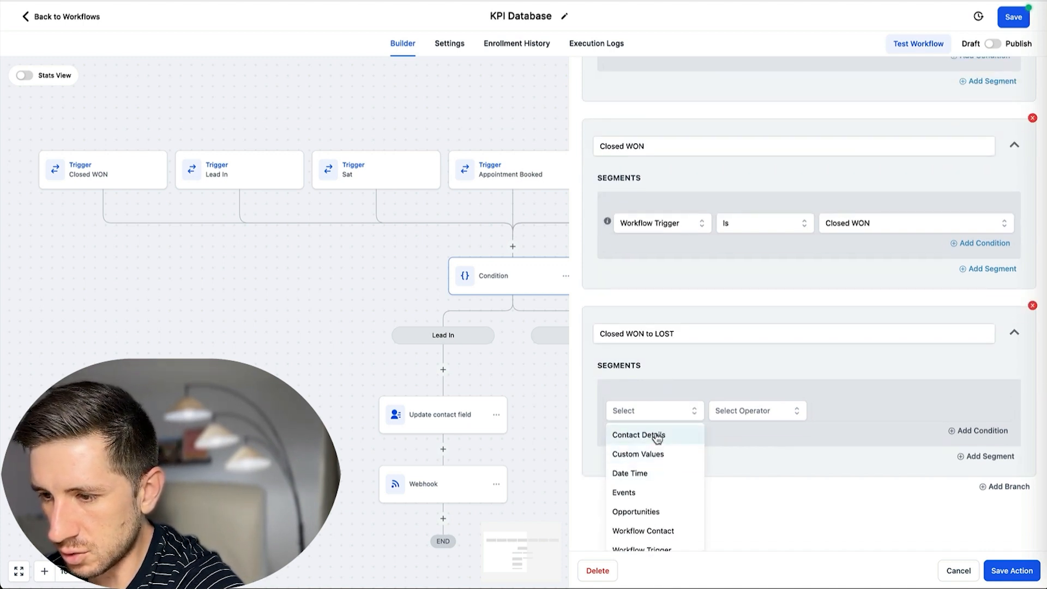
scroll(657, 441, down, 3)
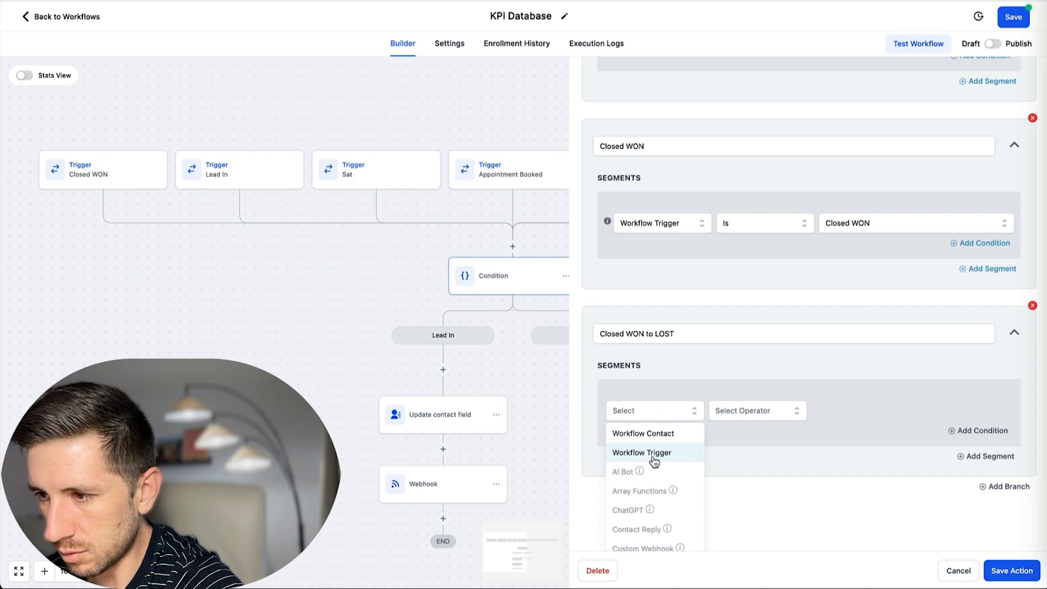
click(657, 459)
click(749, 453)
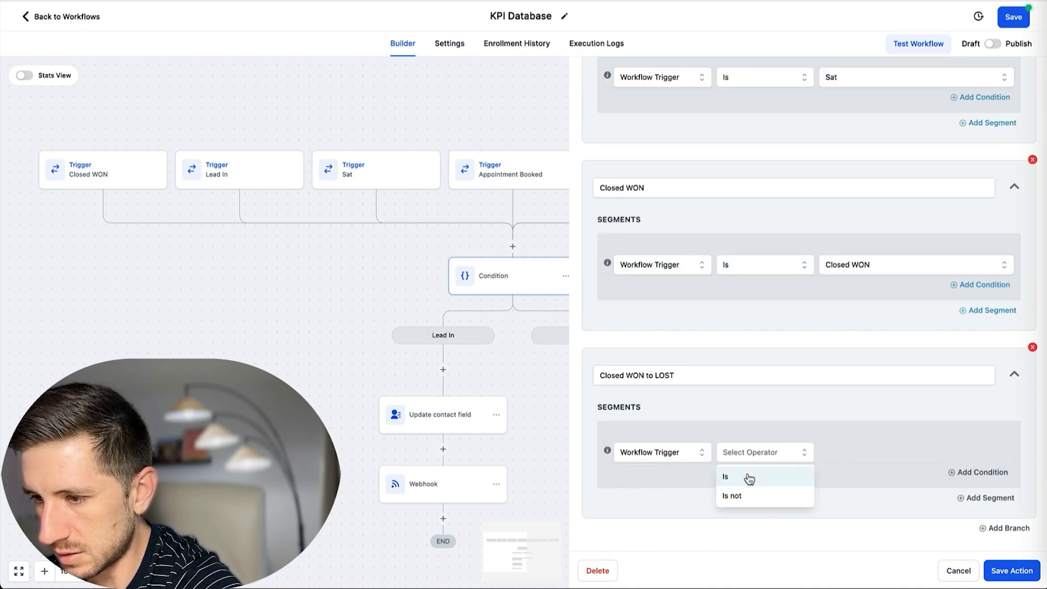
click(747, 478)
click(862, 453)
scroll(873, 524, down, 2)
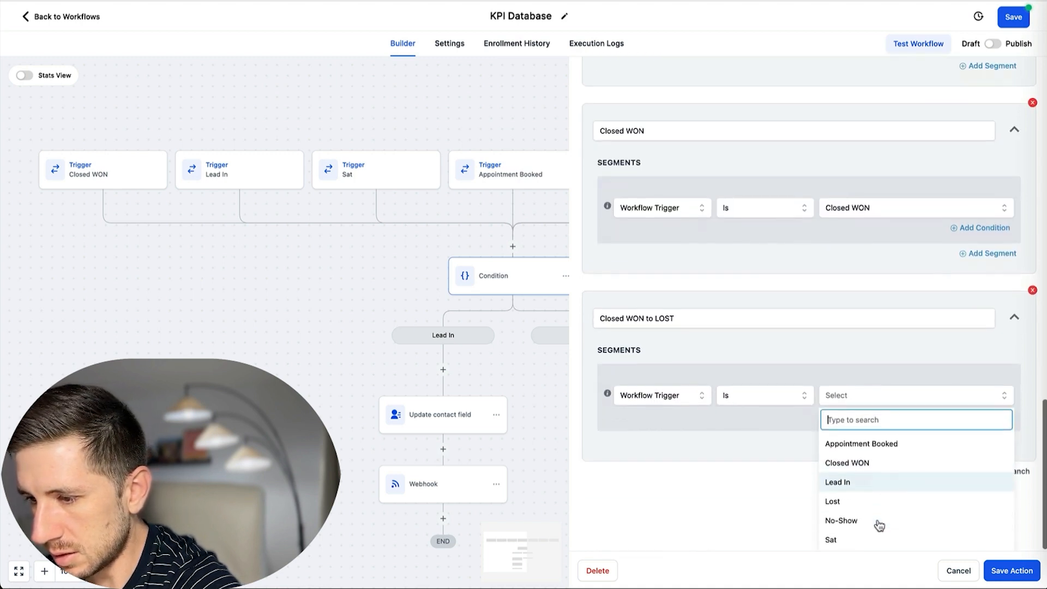
click(849, 504)
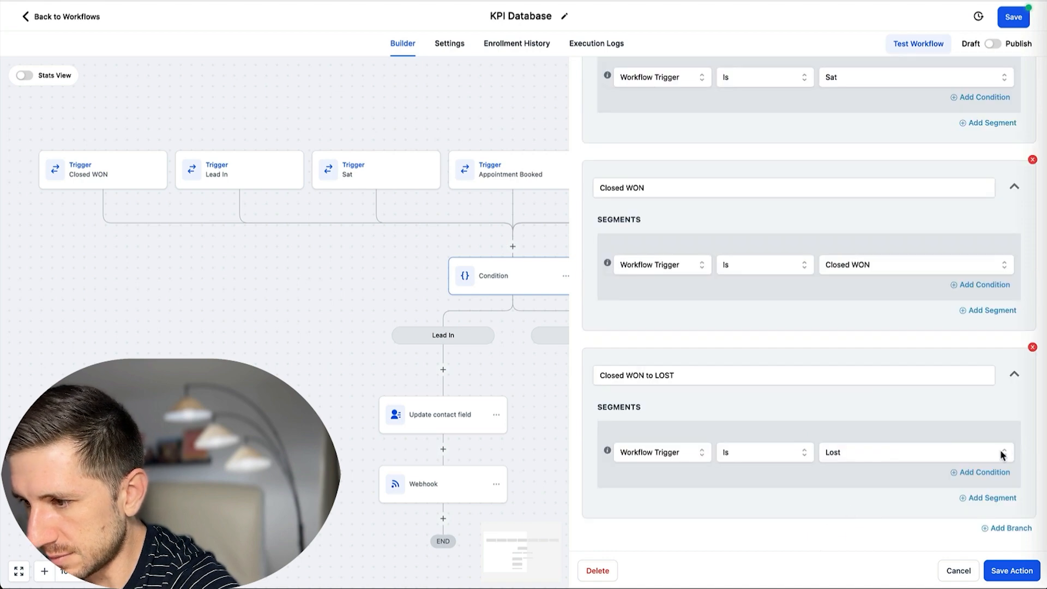
Add an AND condition requiring the 5. Closed Won field to be not empty.
click(982, 502)
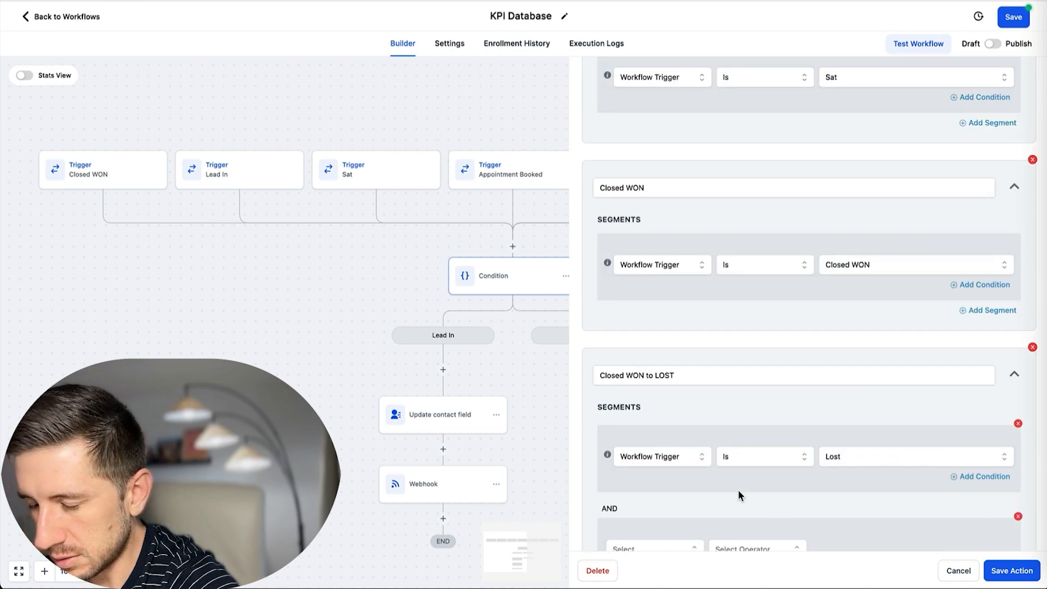
scroll(679, 444, down, 4)
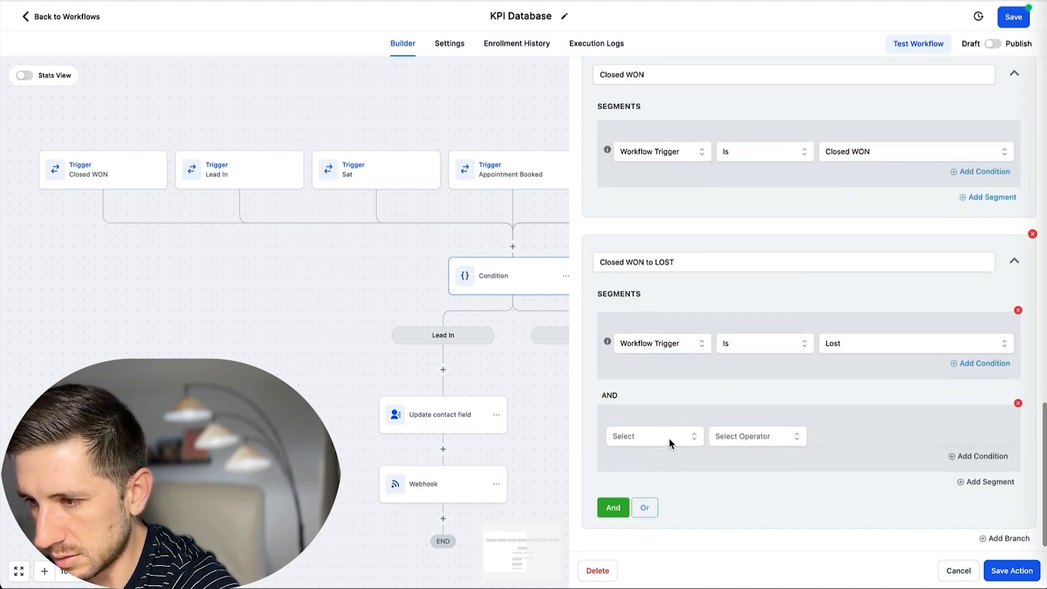
click(668, 437)
click(669, 467)
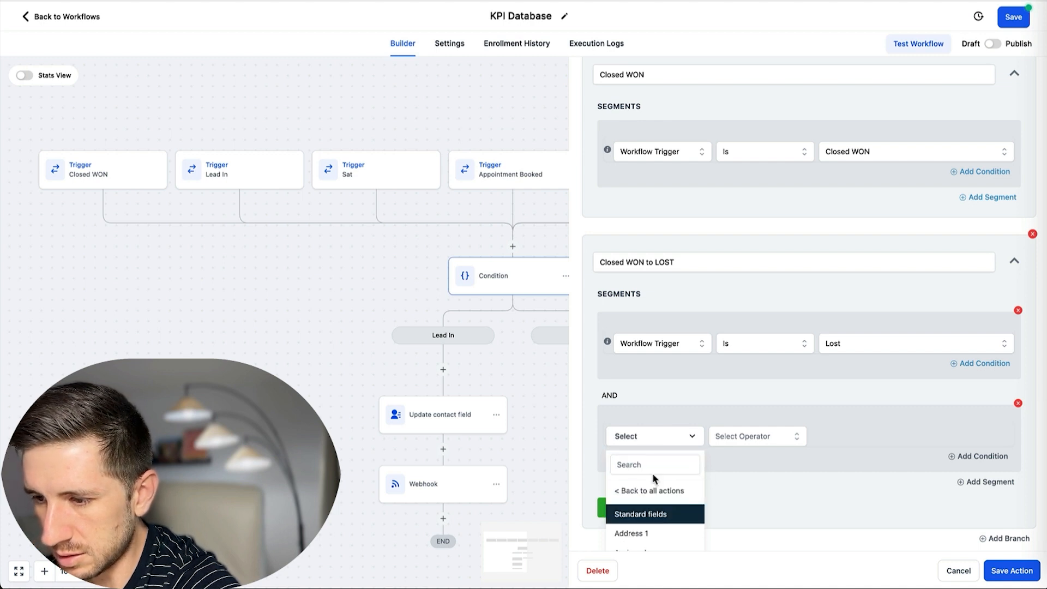
scroll(654, 517, down, 6)
scroll(654, 518, down, 8)
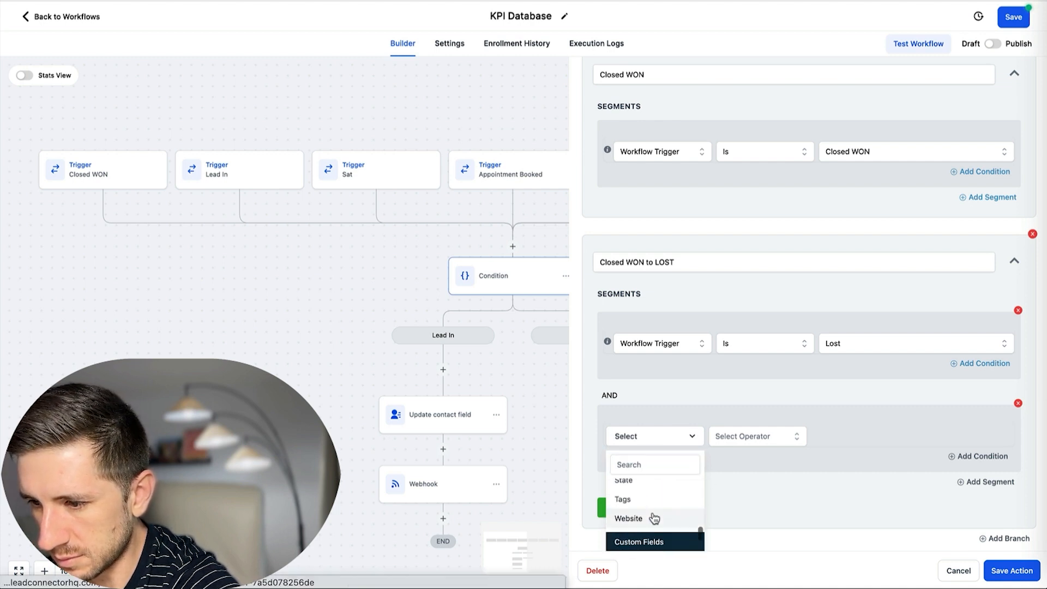
scroll(654, 507, down, 1)
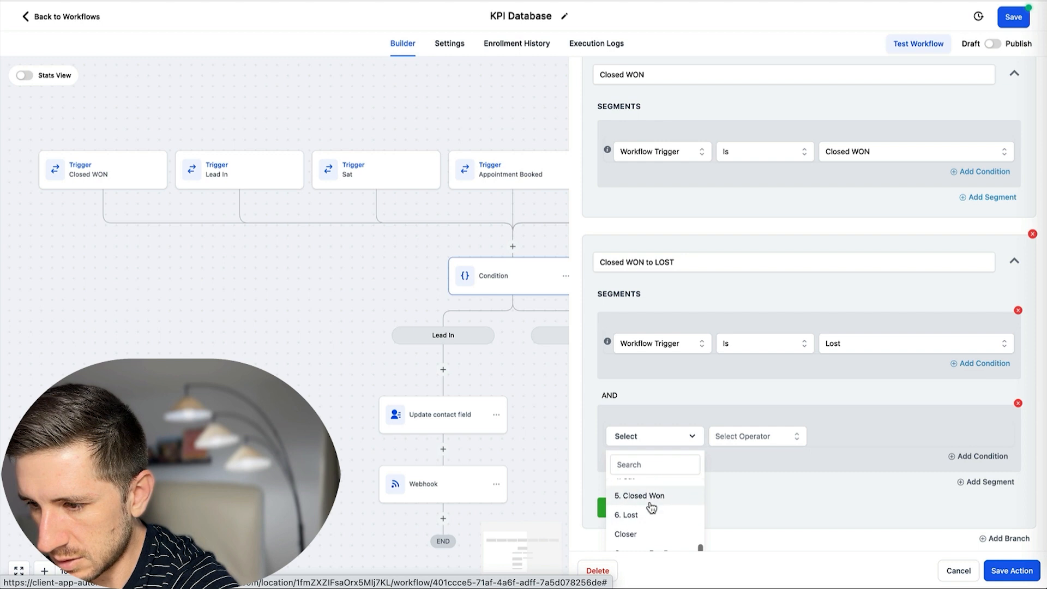
click(649, 497)
click(774, 438)
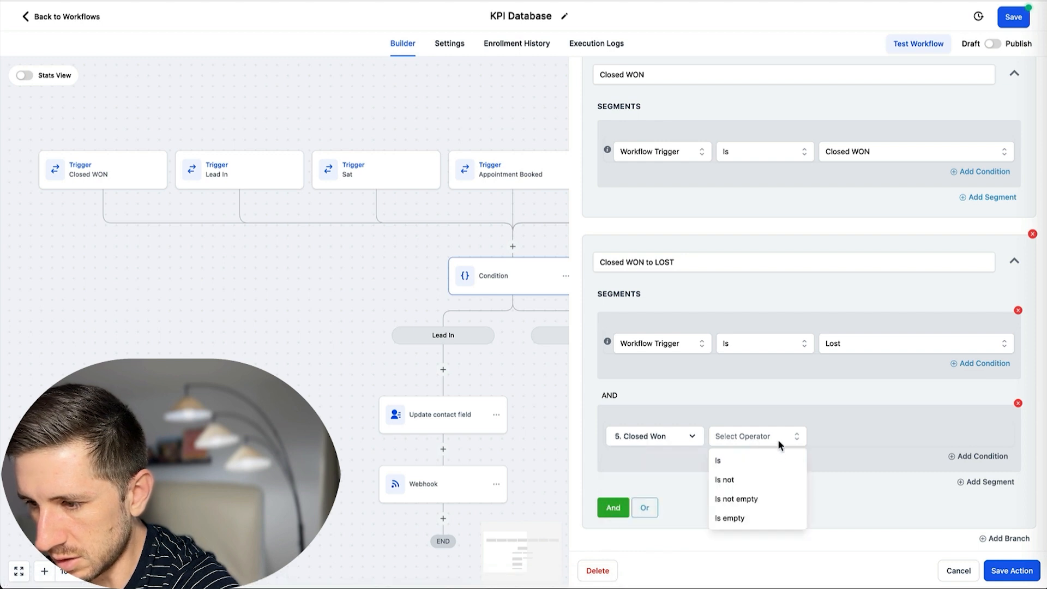
click(751, 500)
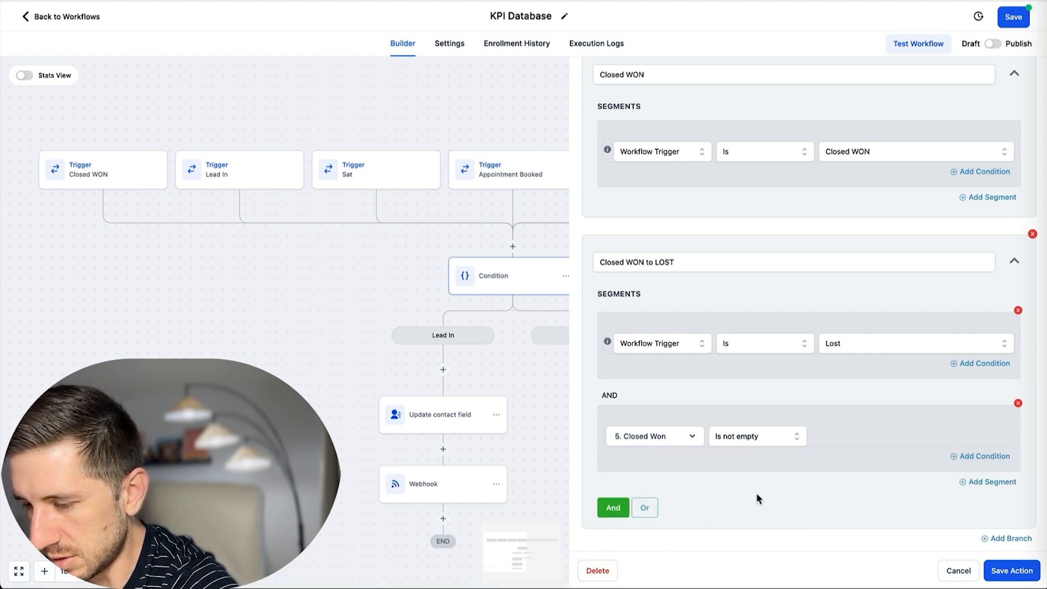
click(1009, 540)
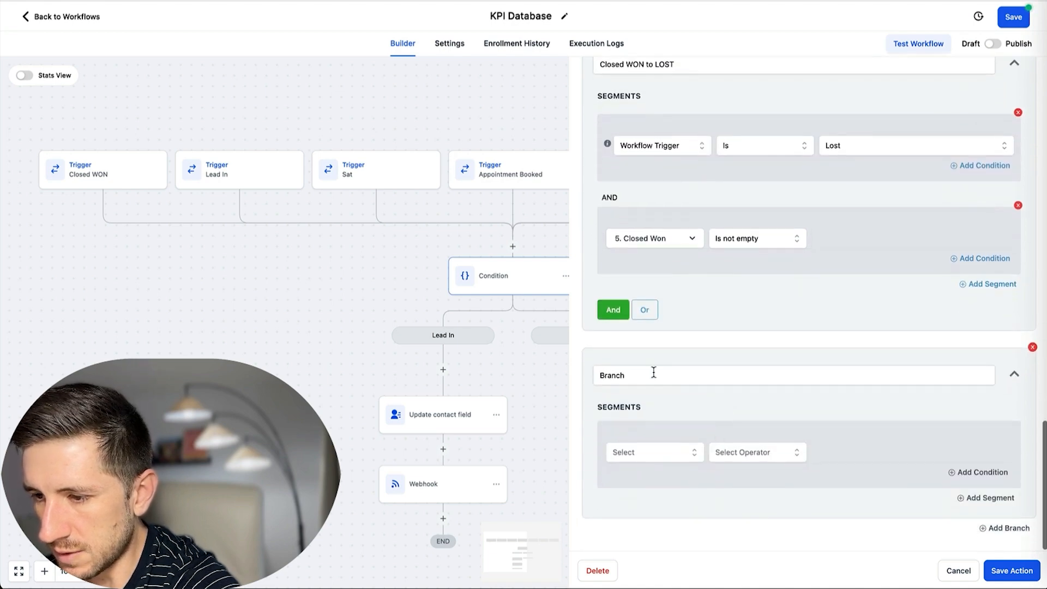
Name the last branch LOST, match it to the Lost workflow trigger, and save the condition.
click(654, 372)
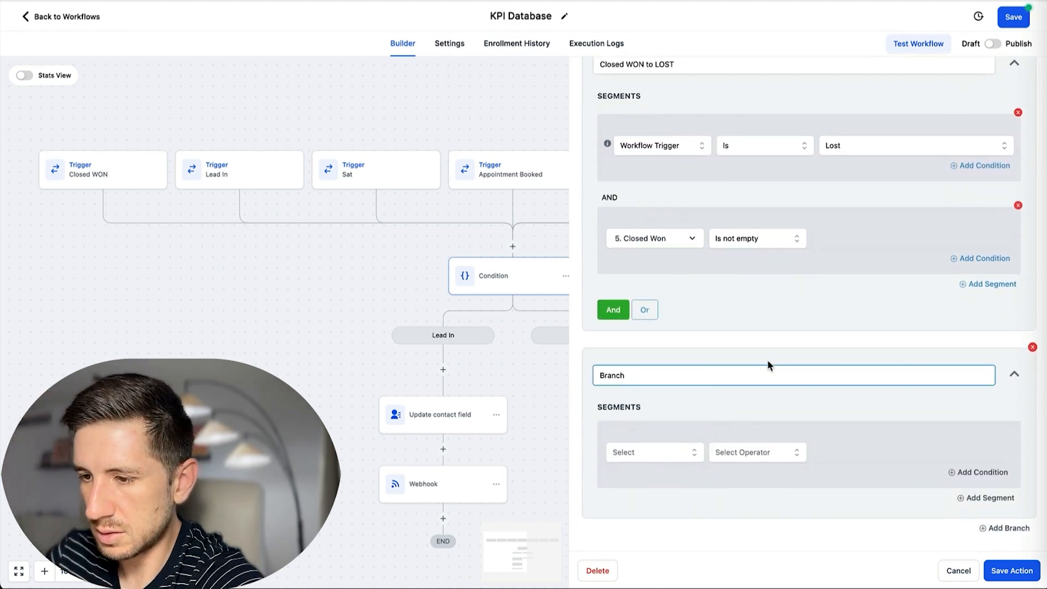
key(BackSpace)
key(BackSpace)
key(BackSpace)
key(BackSpace)
key(BackSpace)
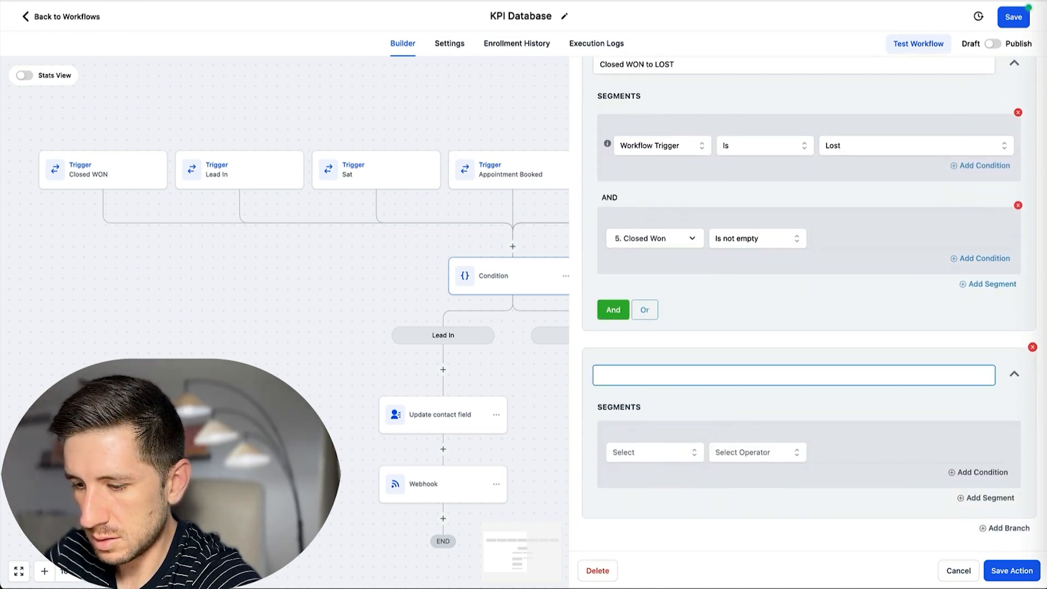
text(LOST)
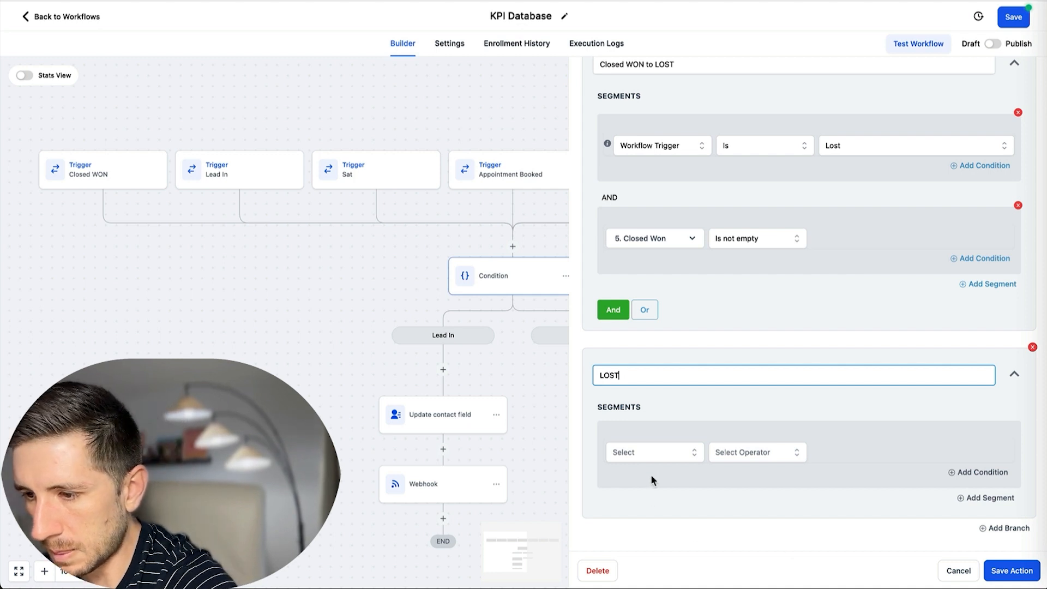
click(657, 456)
scroll(670, 499, down, 5)
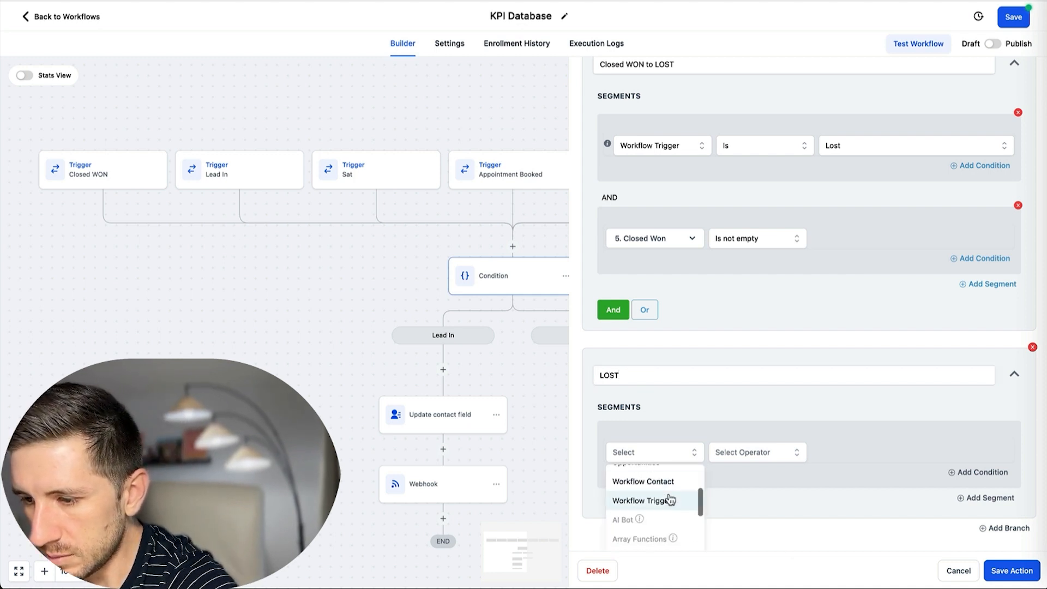
click(670, 500)
click(778, 455)
click(787, 473)
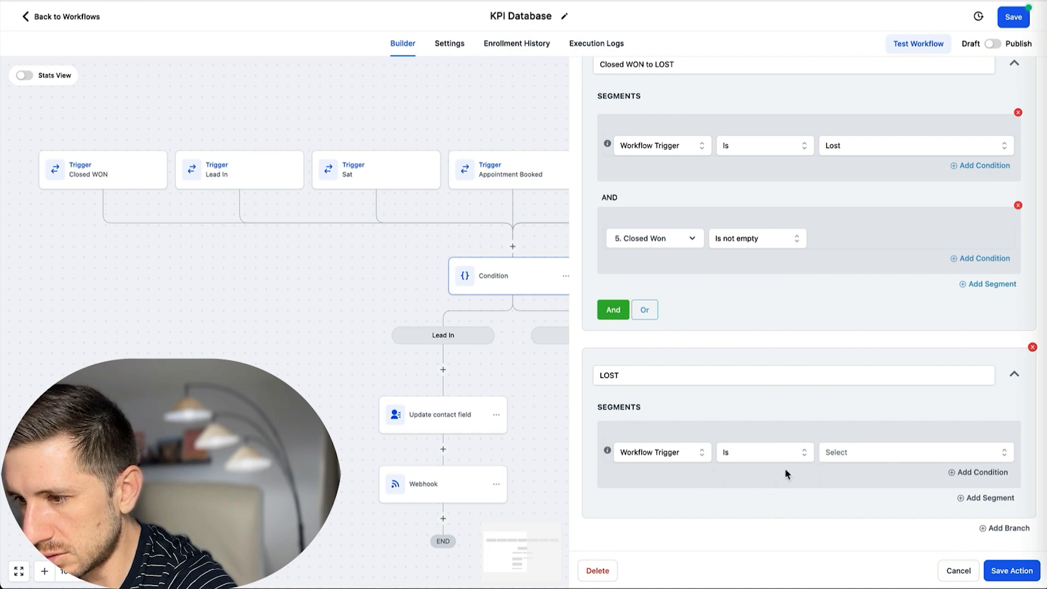
click(857, 453)
scroll(867, 491, down, 1)
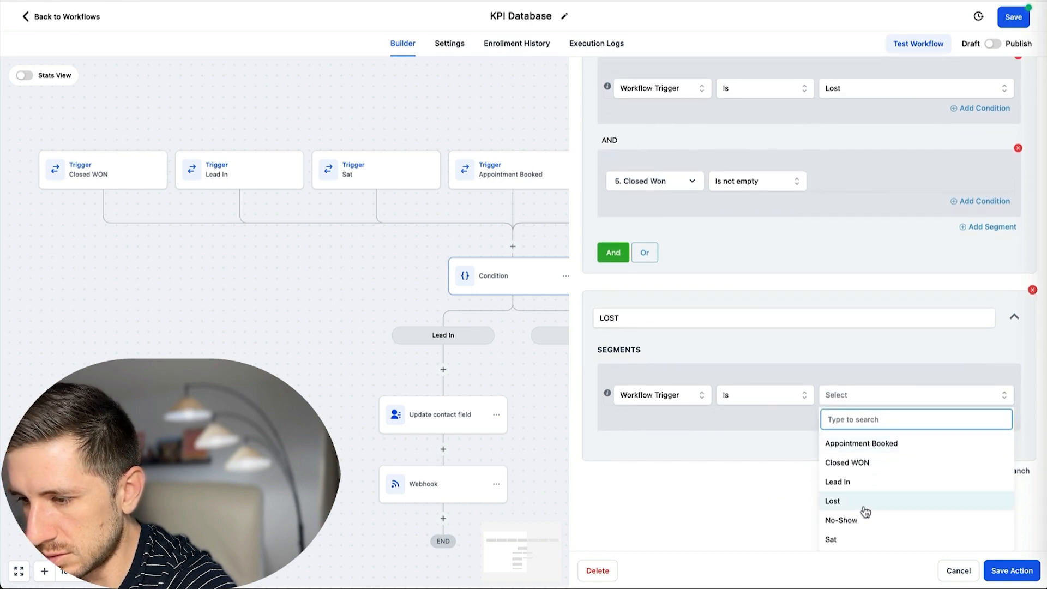
click(848, 502)
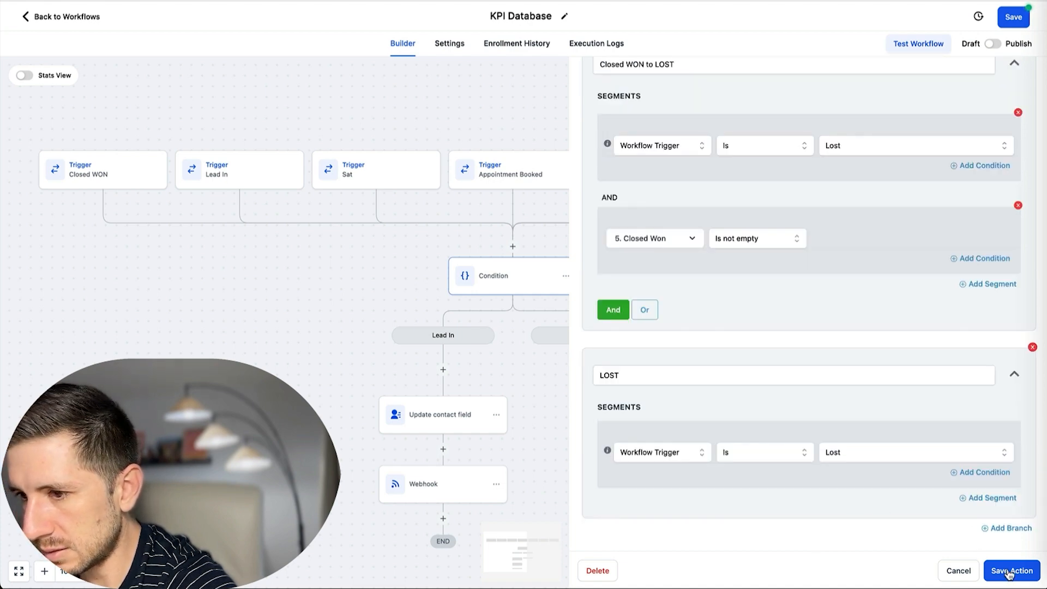
click(1009, 571)
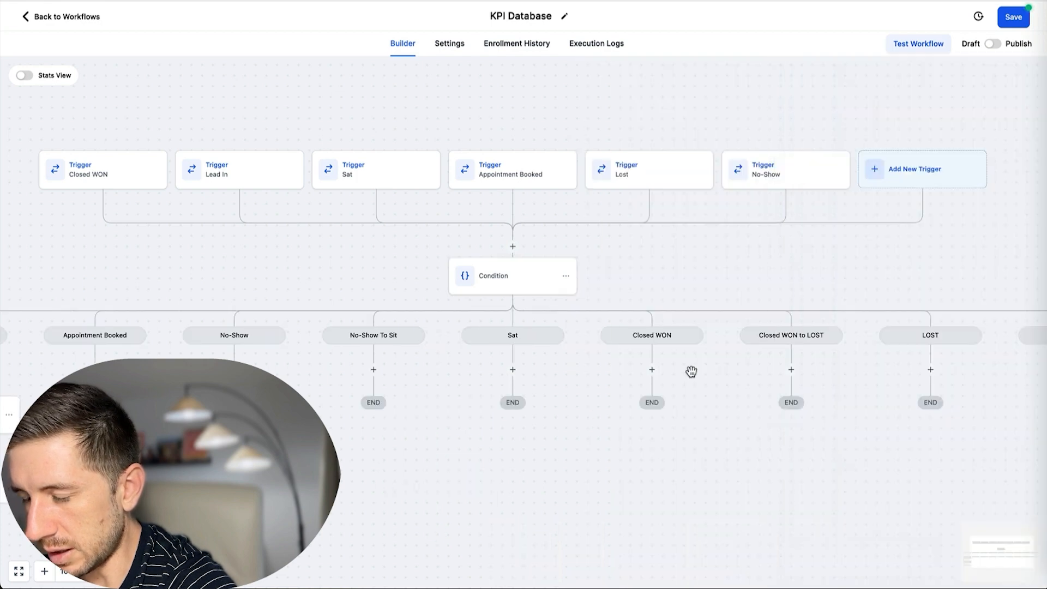
Copy the Lead In update step into Appointment Booked and set its field to 2. Appointment Booked.
scroll(728, 371, left, 2)
scroll(677, 359, left, 3)
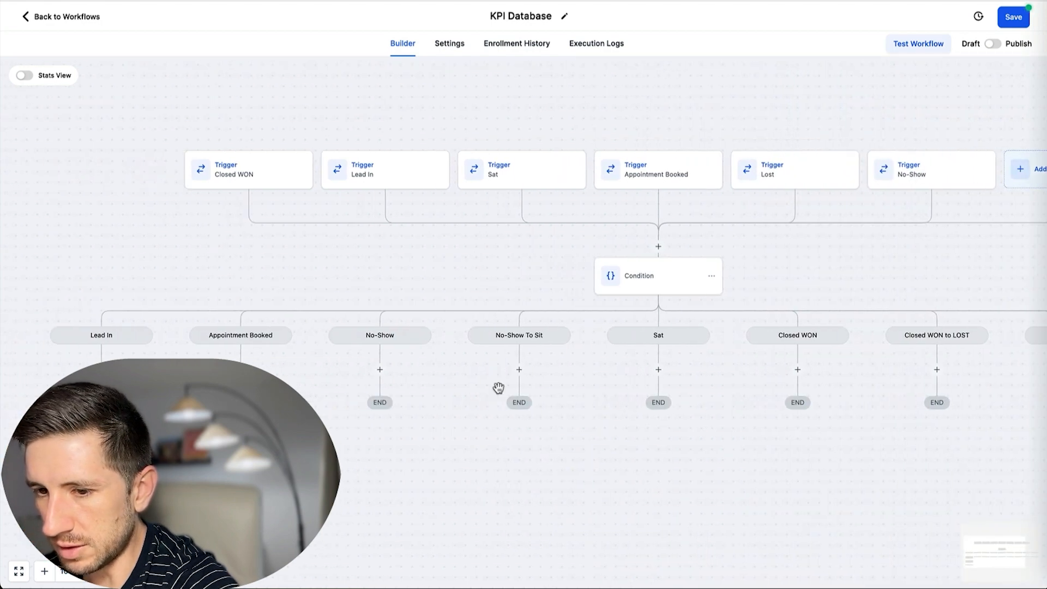
scroll(364, 389, down, 2)
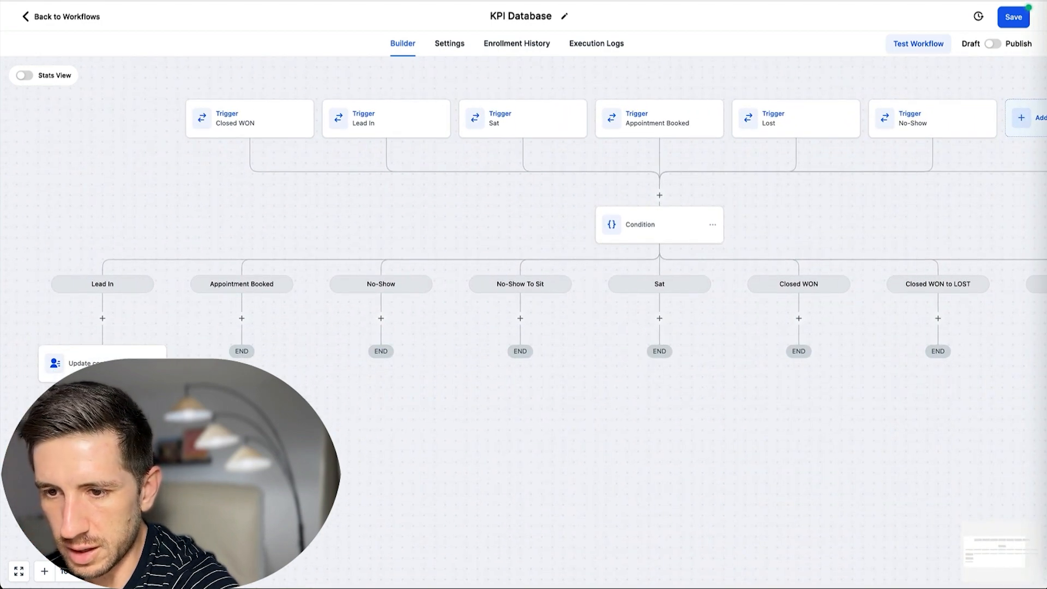
scroll(523, 322, right, 1)
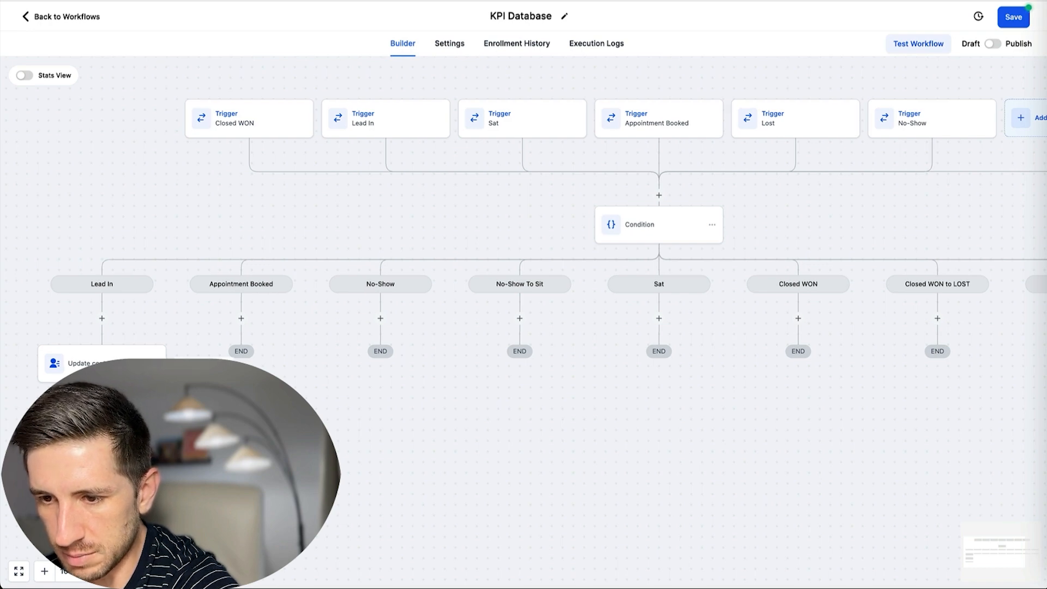
click(155, 363)
click(218, 407)
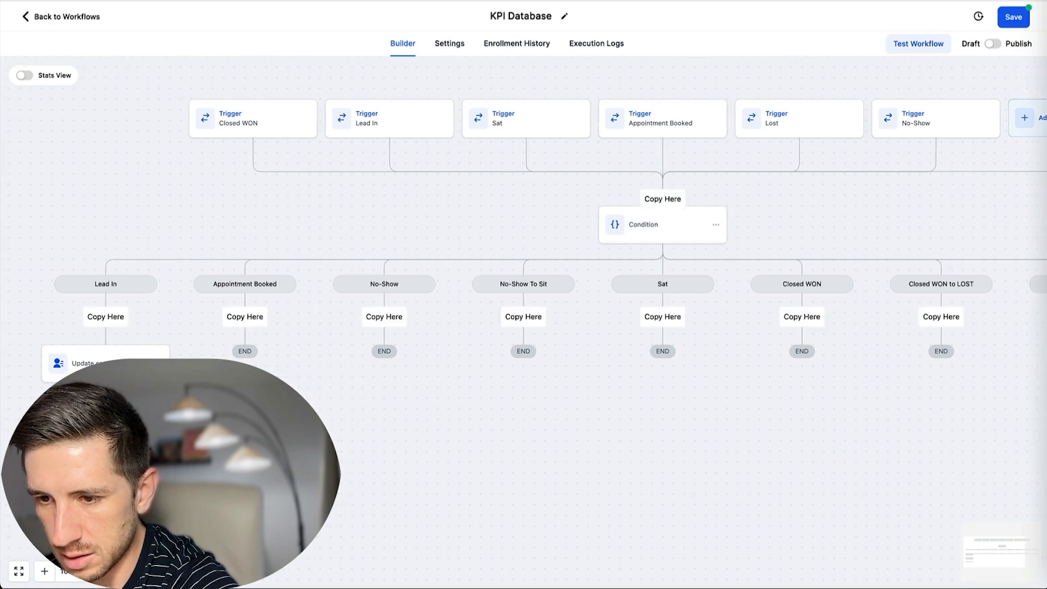
click(245, 322)
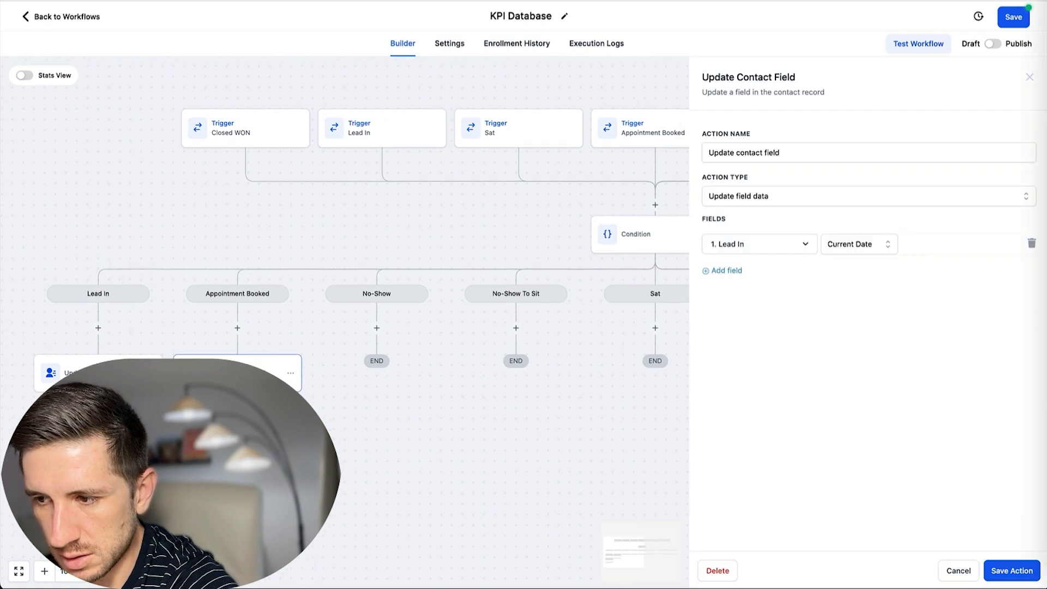
click(761, 248)
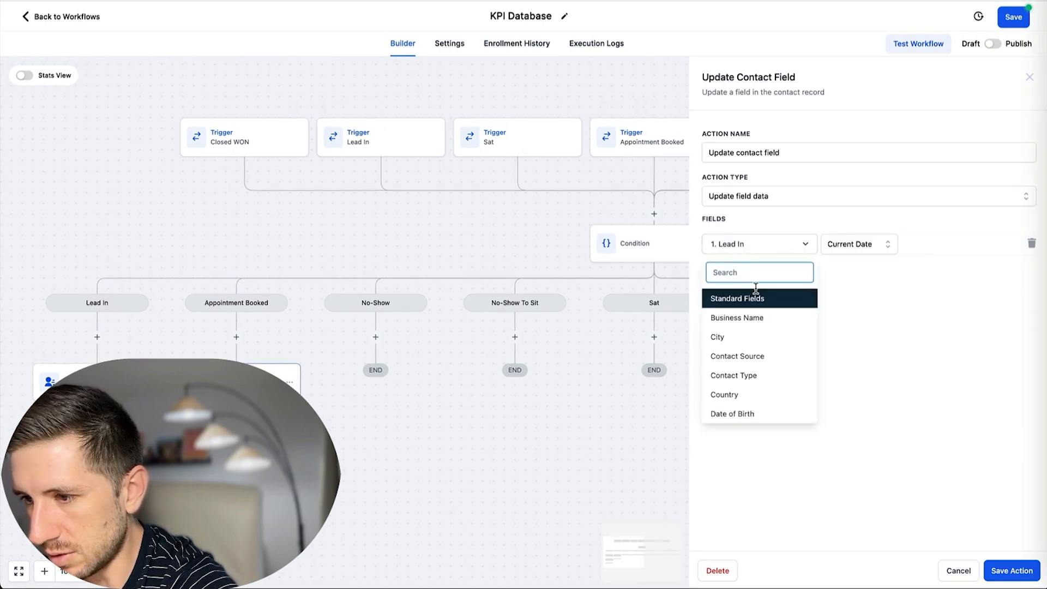
scroll(762, 321, down, 10)
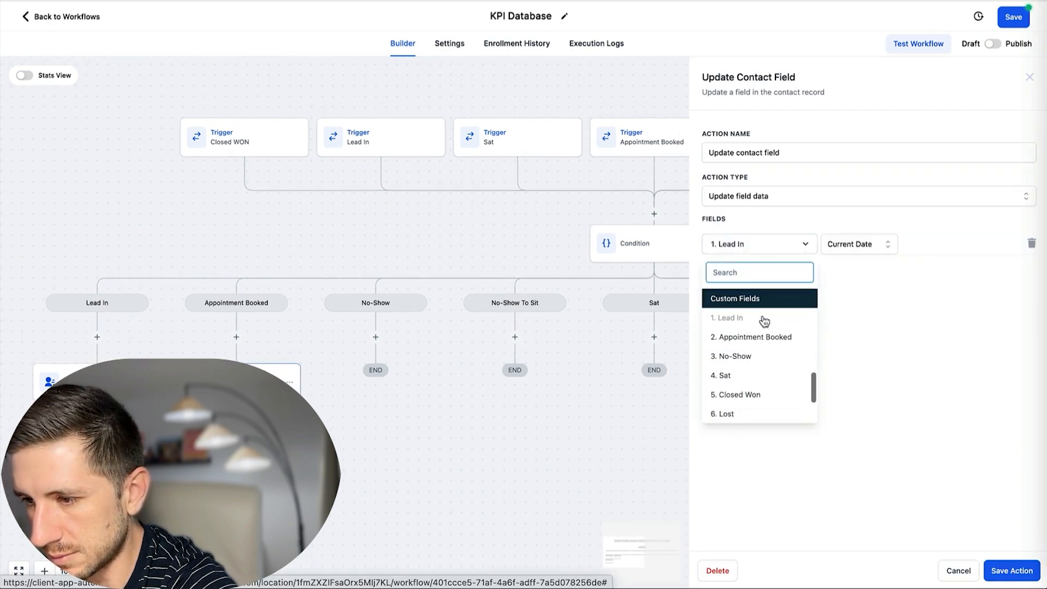
click(762, 338)
click(1005, 568)
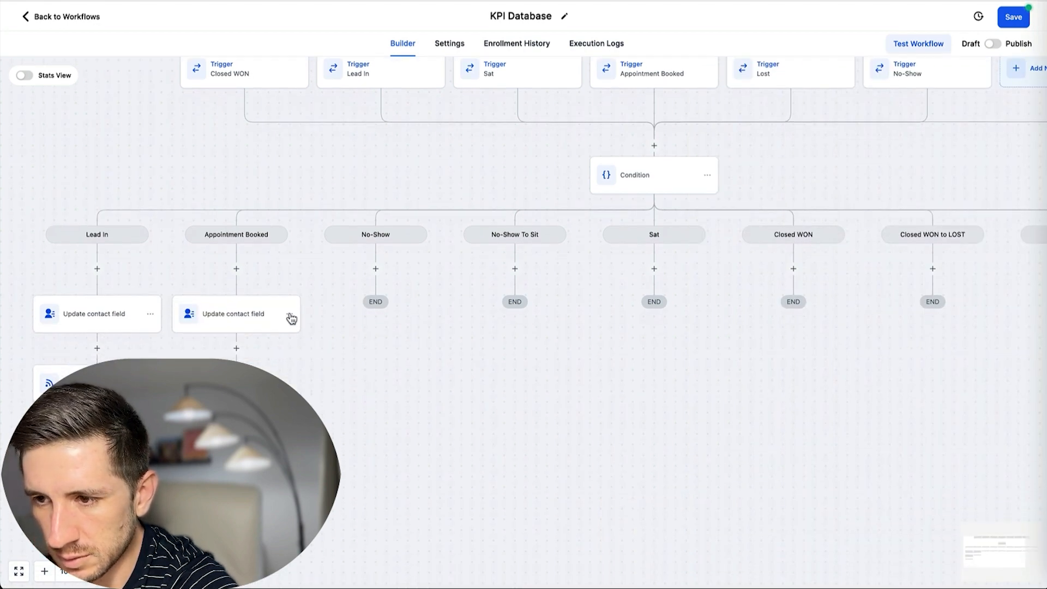
Copy the update step into the No-Show, Sat and No-Show To Sit branches.
click(289, 314)
mouse_move(337, 357)
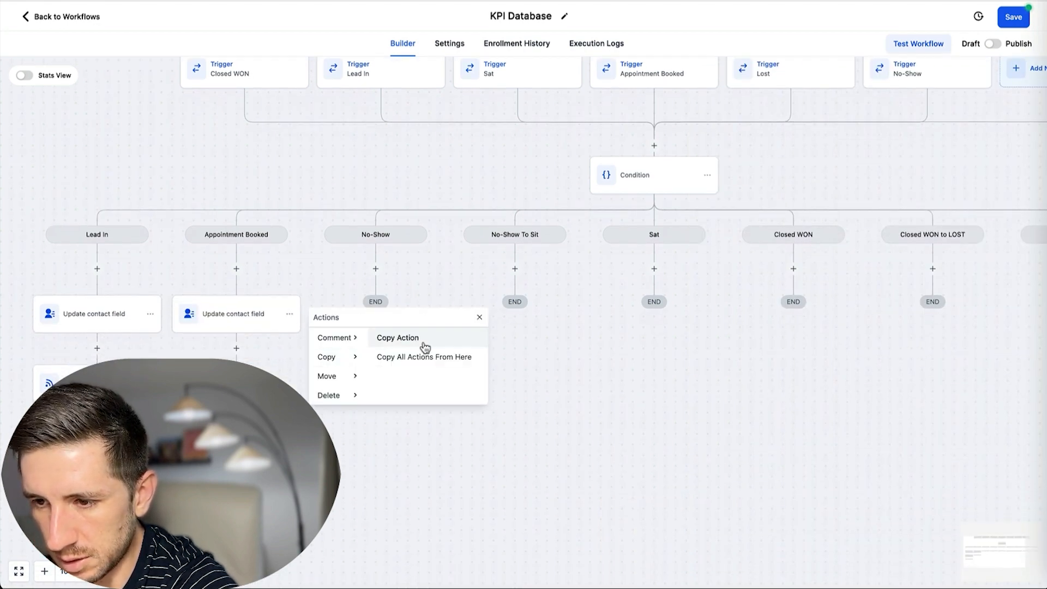
click(417, 336)
click(374, 269)
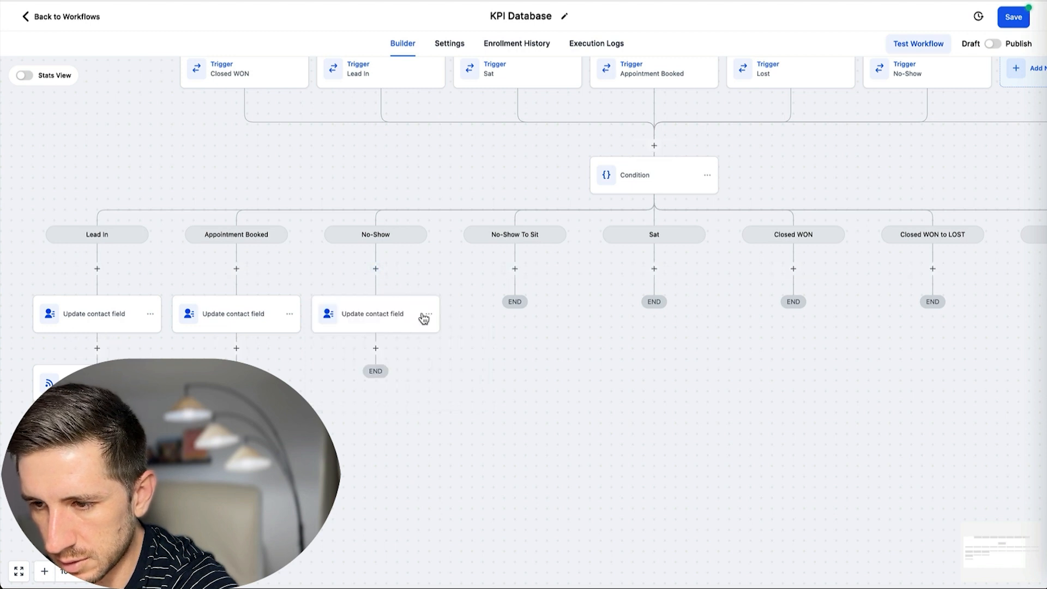
click(428, 315)
mouse_move(474, 357)
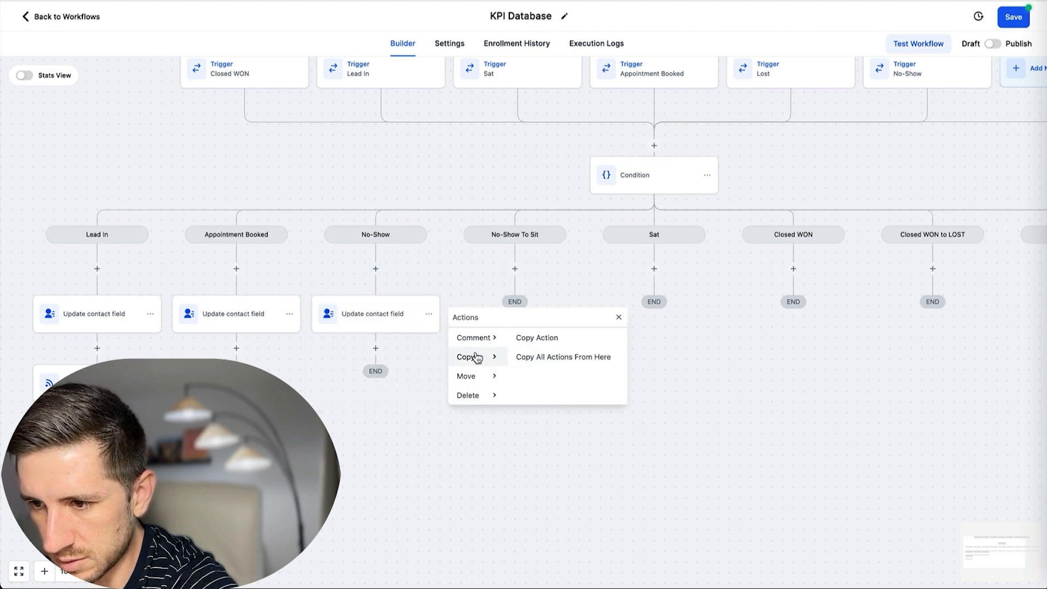
click(546, 342)
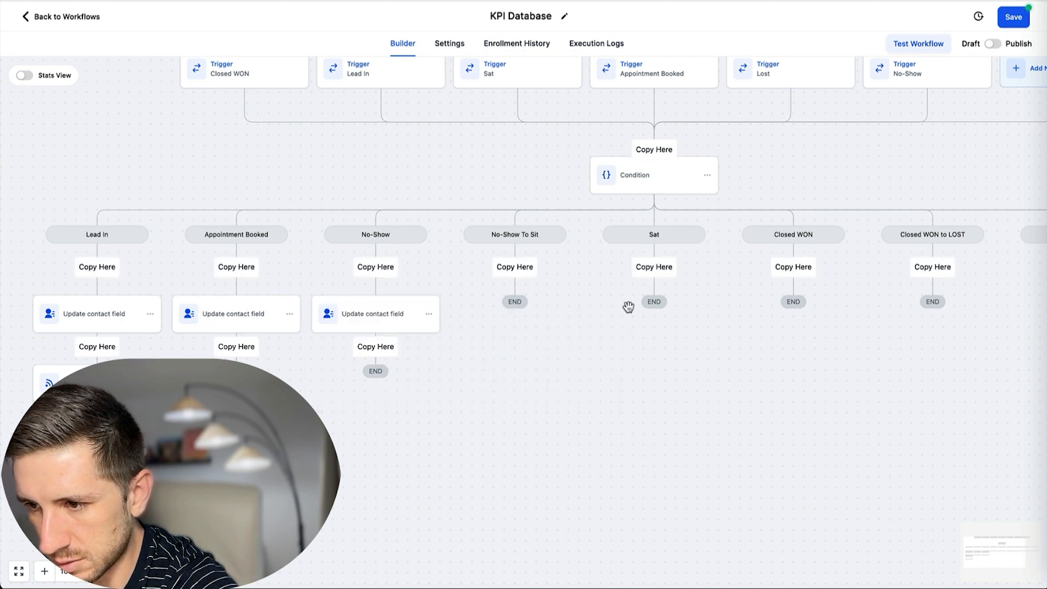
click(657, 270)
click(428, 314)
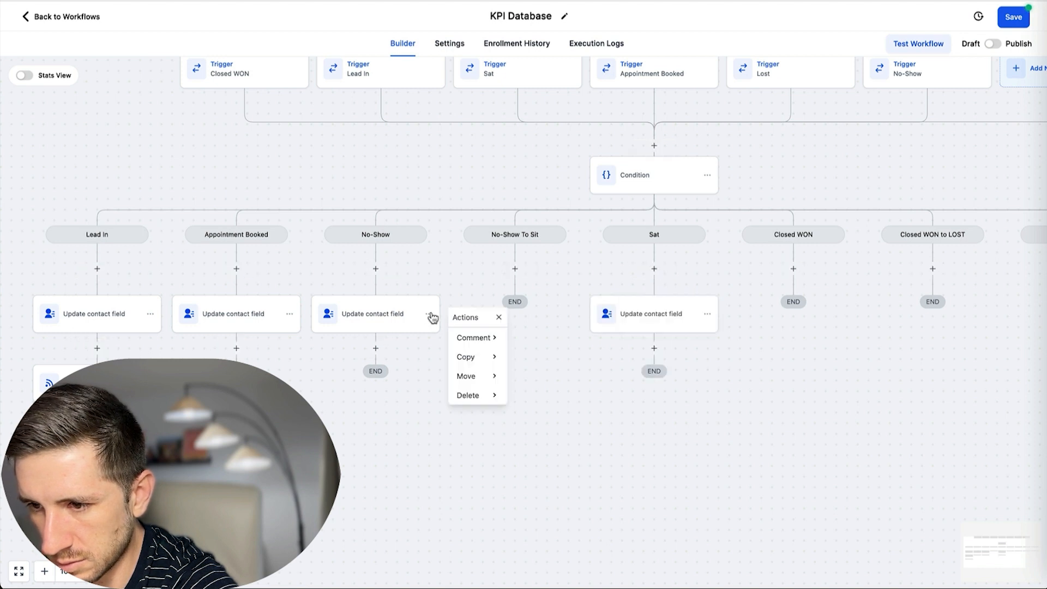
mouse_move(482, 357)
click(548, 338)
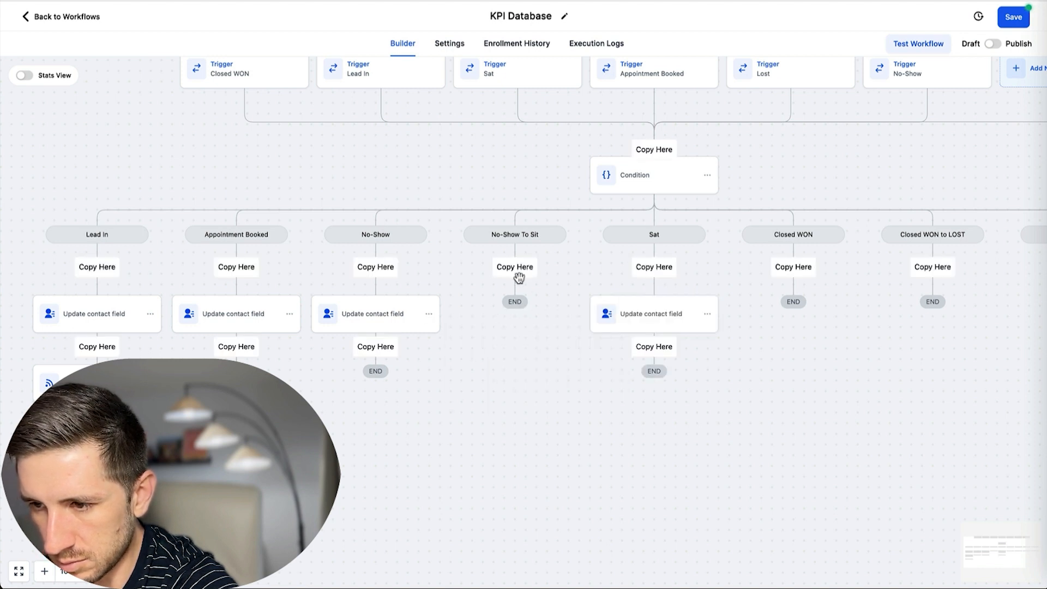
click(517, 271)
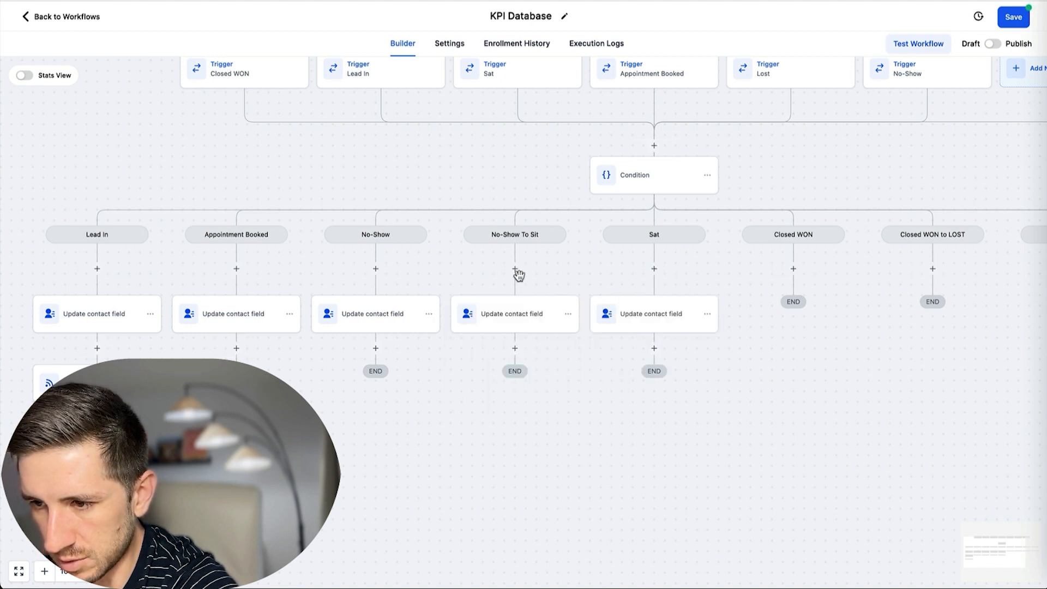
Copy the update step into the Closed WON, Closed WON to LOST and LOST branches.
click(567, 315)
mouse_move(604, 355)
click(690, 340)
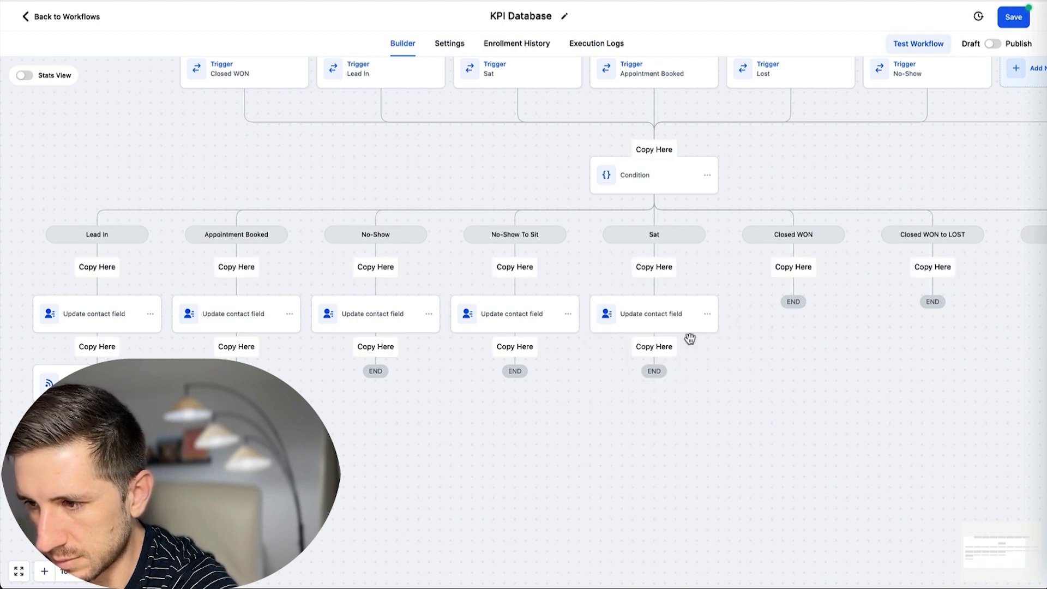
click(793, 267)
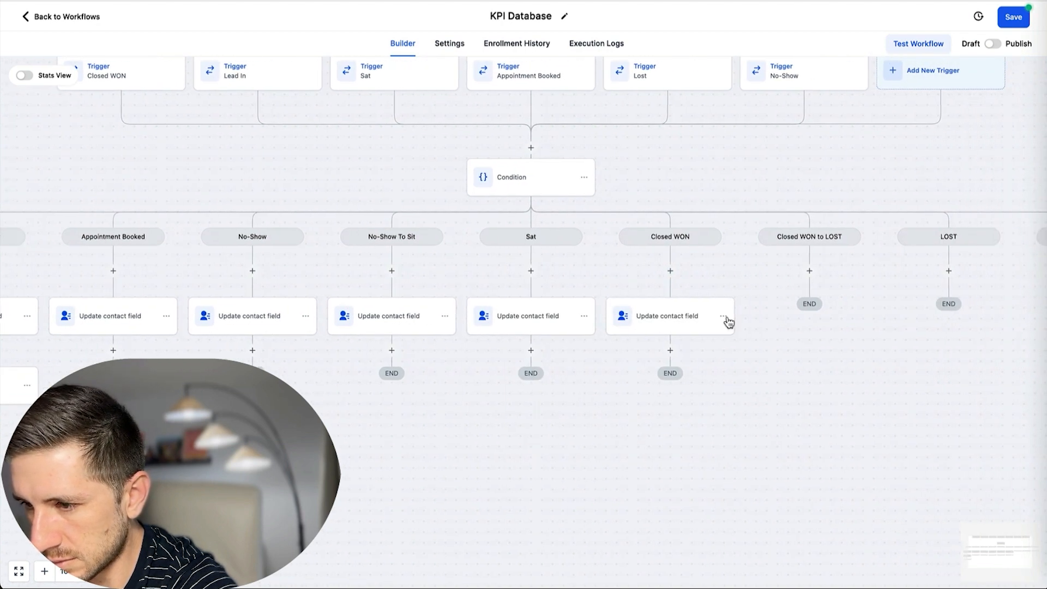
click(724, 316)
mouse_move(771, 355)
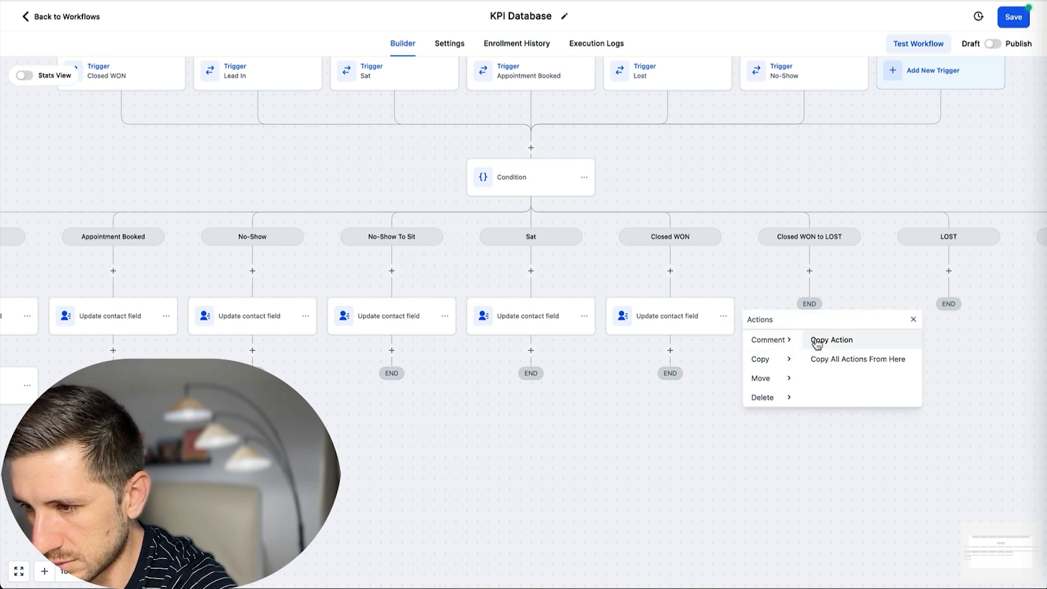
click(818, 340)
click(818, 281)
click(864, 316)
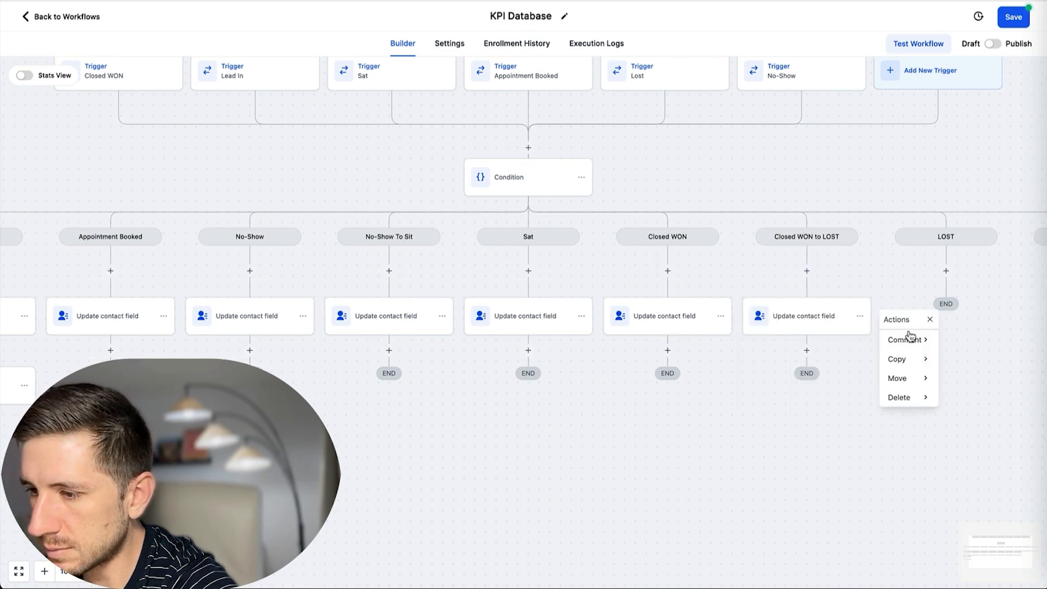
mouse_move(902, 359)
click(966, 345)
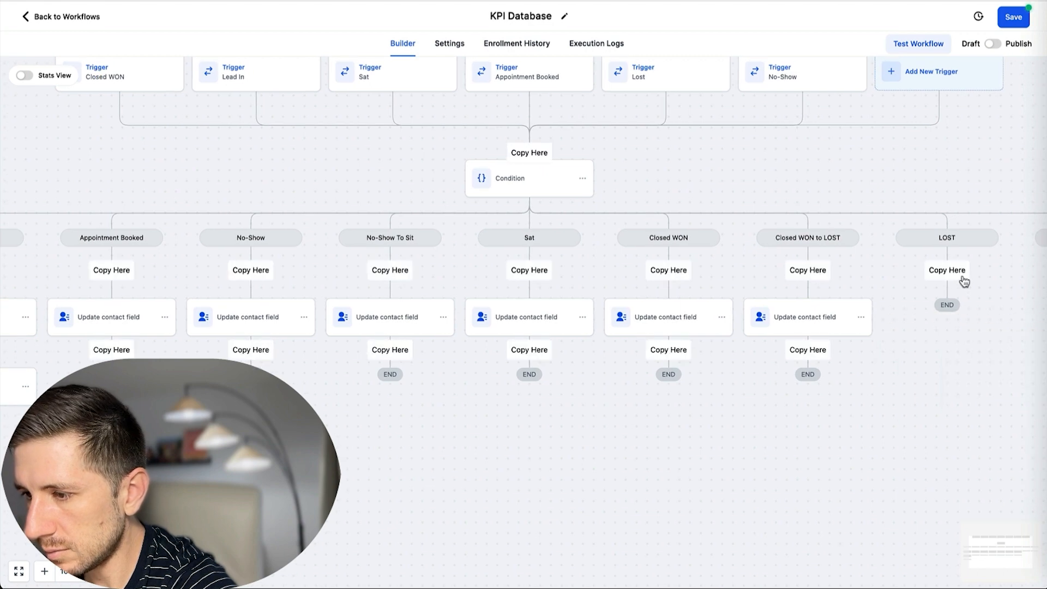
click(950, 271)
scroll(876, 297, left, 10)
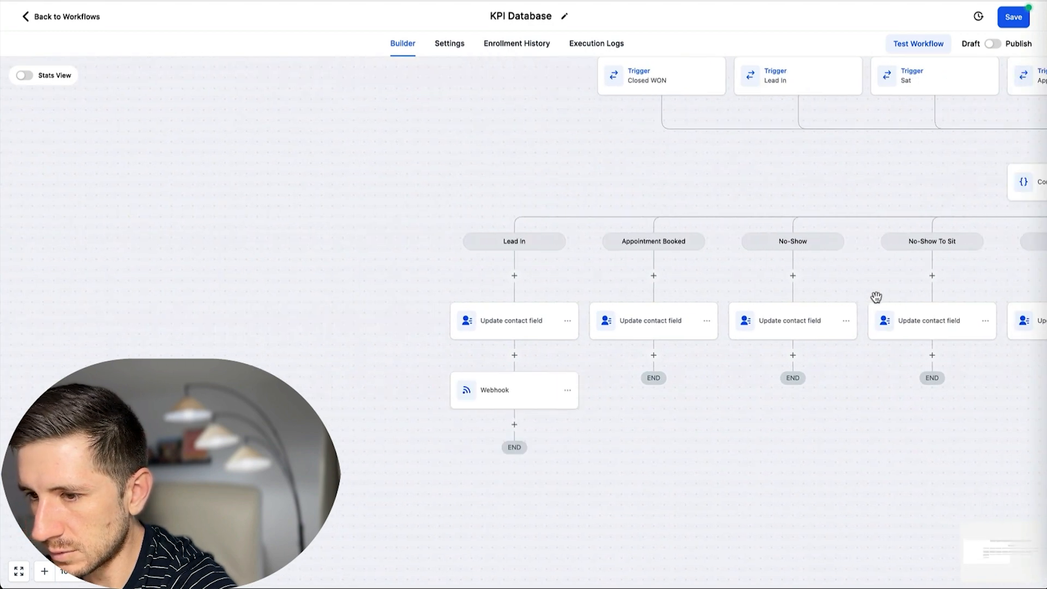
Set the No-Show step to field 3. No-Show and the No-Show To Sit step to 4. Sat.
click(851, 337)
click(783, 247)
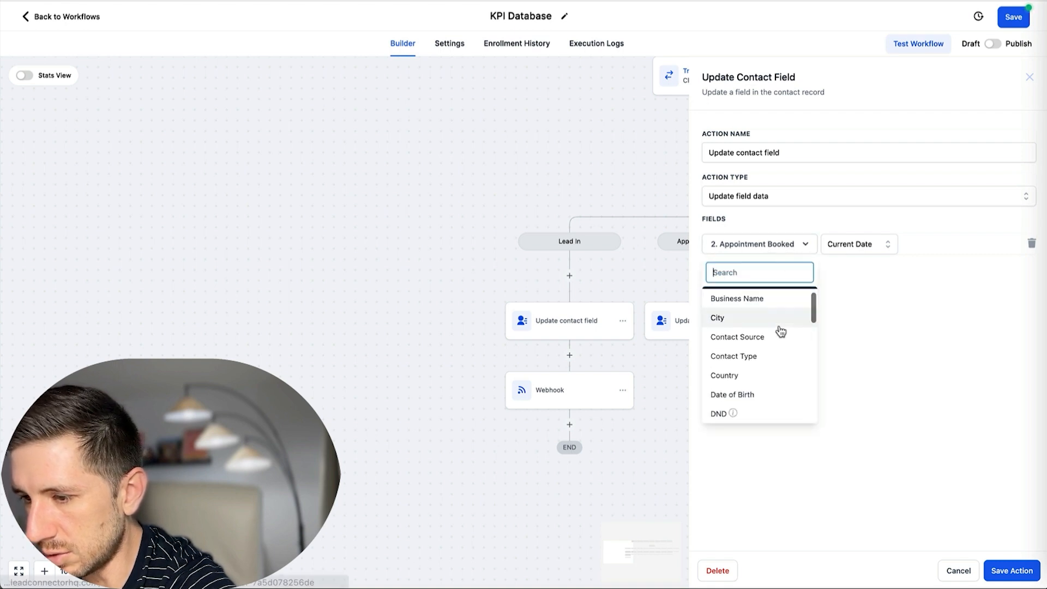
scroll(777, 329, down, 5)
scroll(776, 328, up, 3)
click(775, 327)
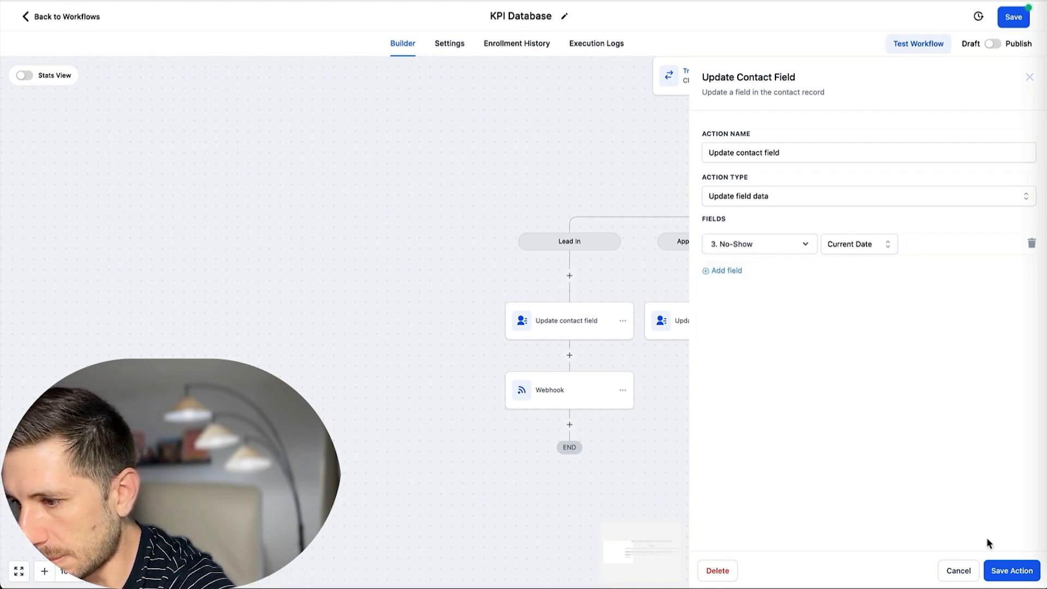
click(1010, 569)
scroll(723, 297, right, 10)
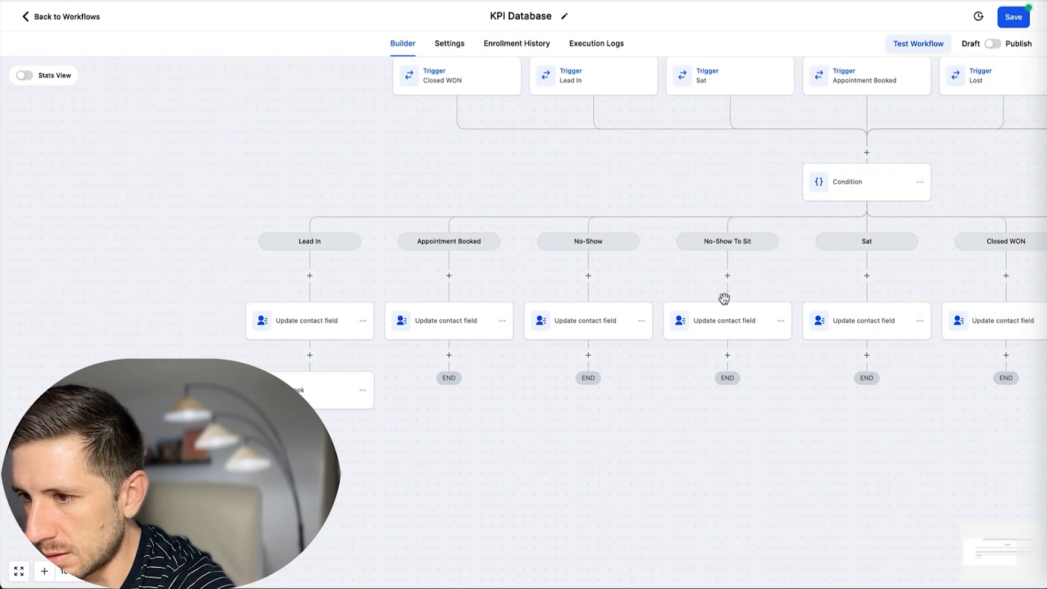
click(742, 334)
click(764, 248)
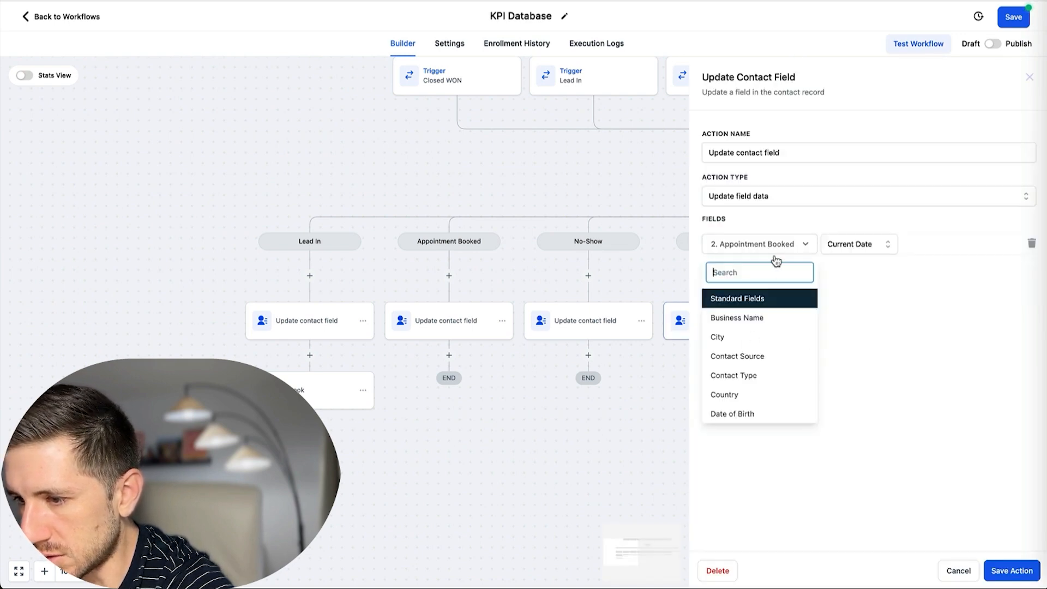
scroll(761, 323, down, 2)
scroll(761, 323, down, 6)
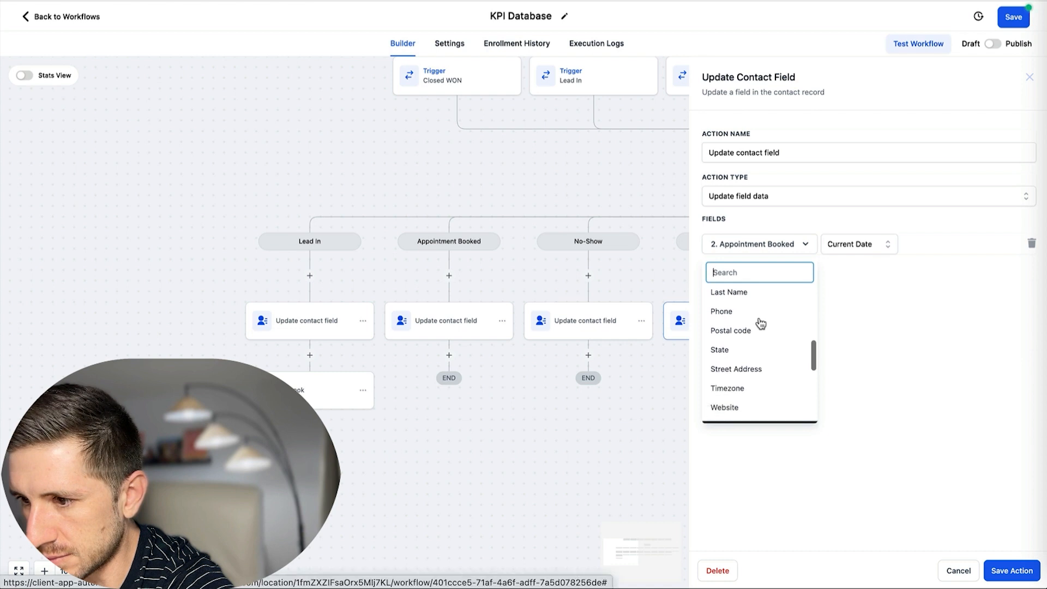
scroll(761, 323, down, 4)
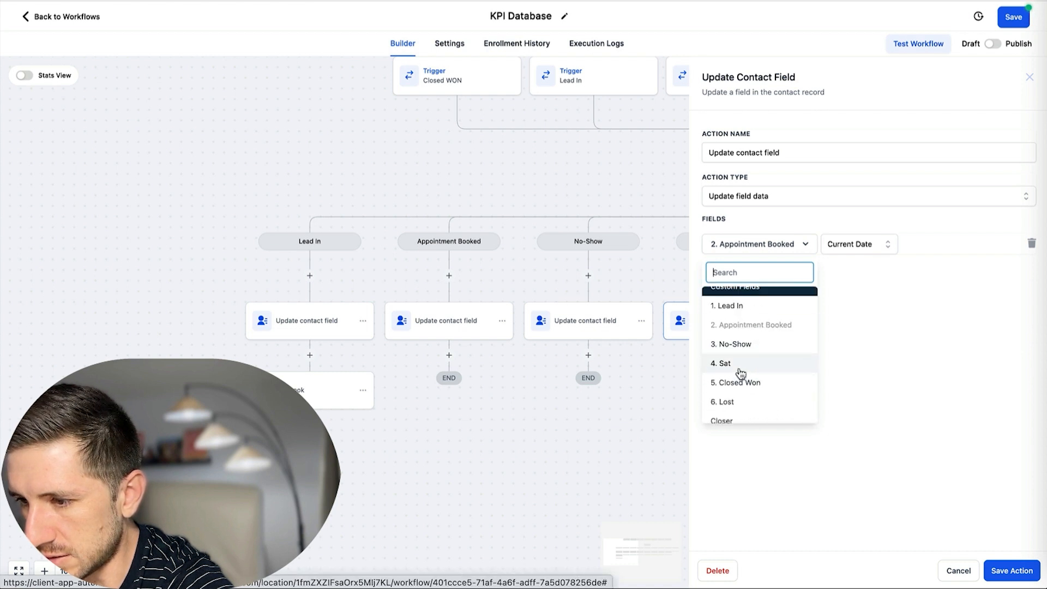
click(744, 363)
click(1008, 577)
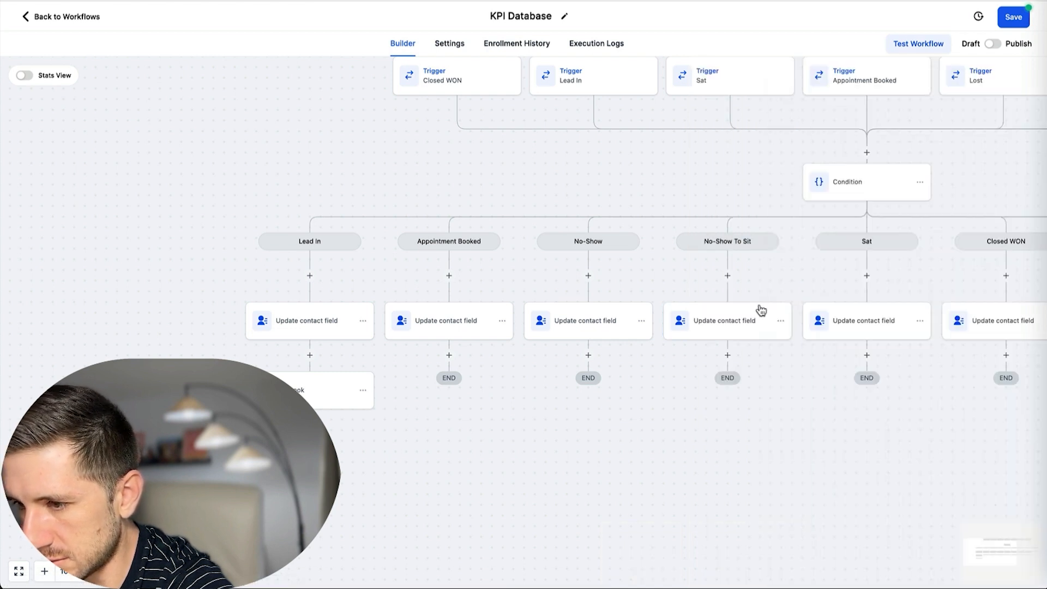
Set the Sat step to field 4. Sat and the Closed WON step to 5. Closed Won.
scroll(755, 309, right, 3)
click(801, 333)
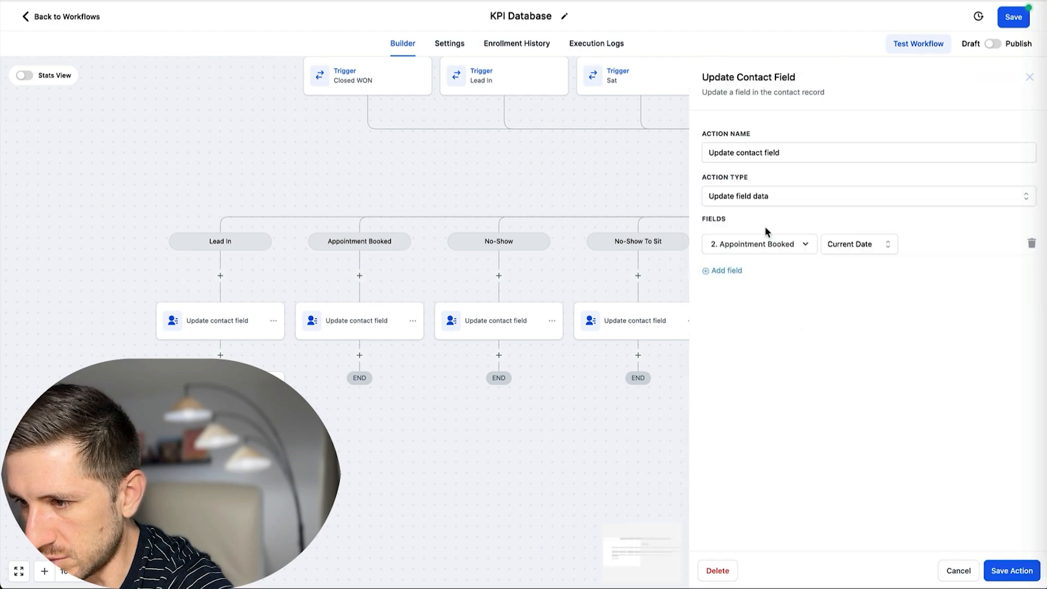
click(756, 247)
scroll(766, 316, down, 8)
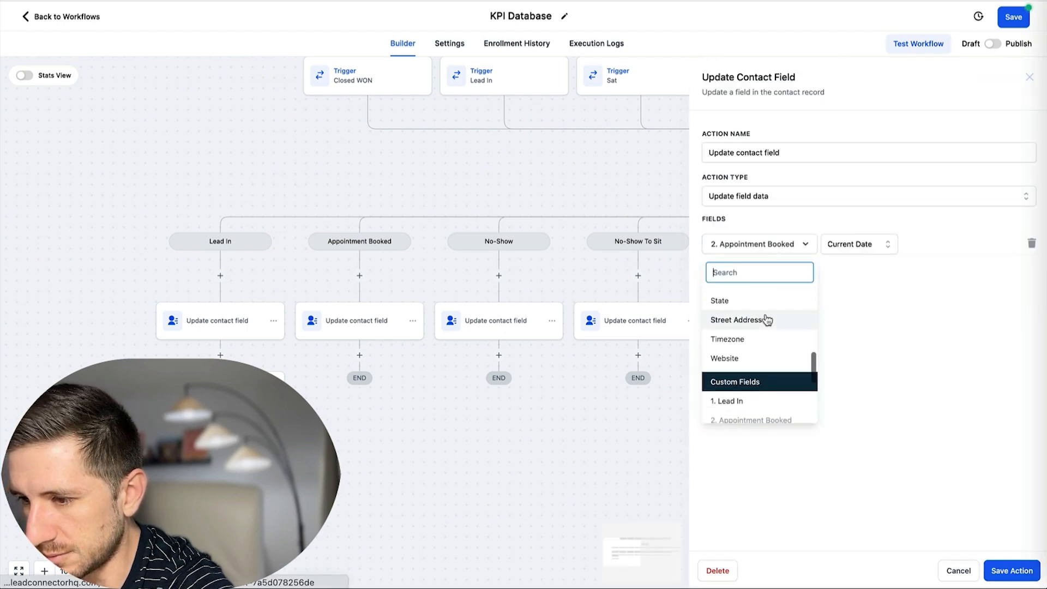
click(724, 378)
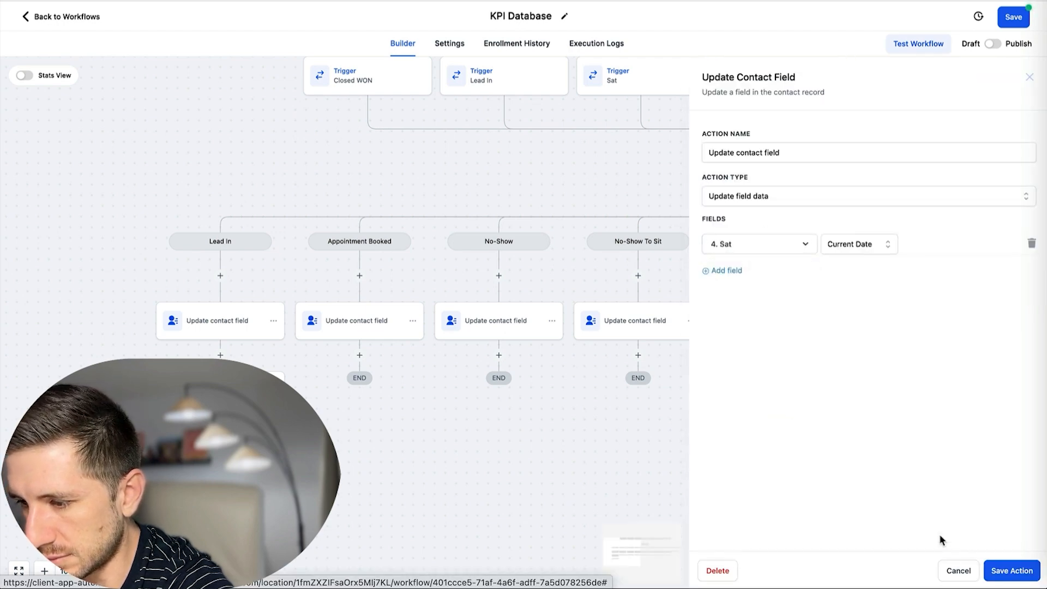
click(1012, 570)
scroll(758, 337, right, 3)
click(774, 334)
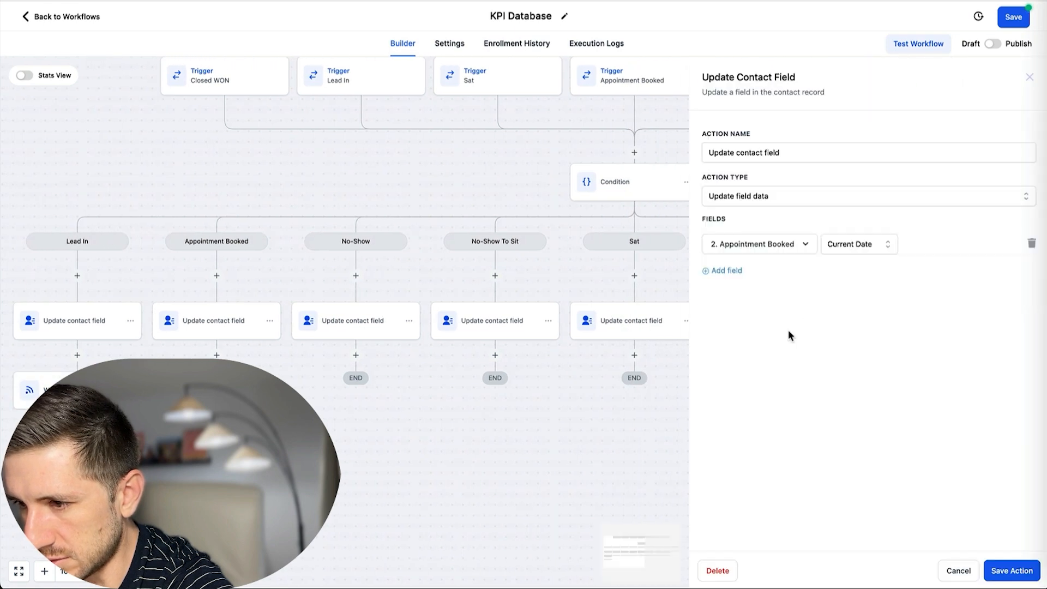
click(756, 240)
scroll(769, 375, down, 8)
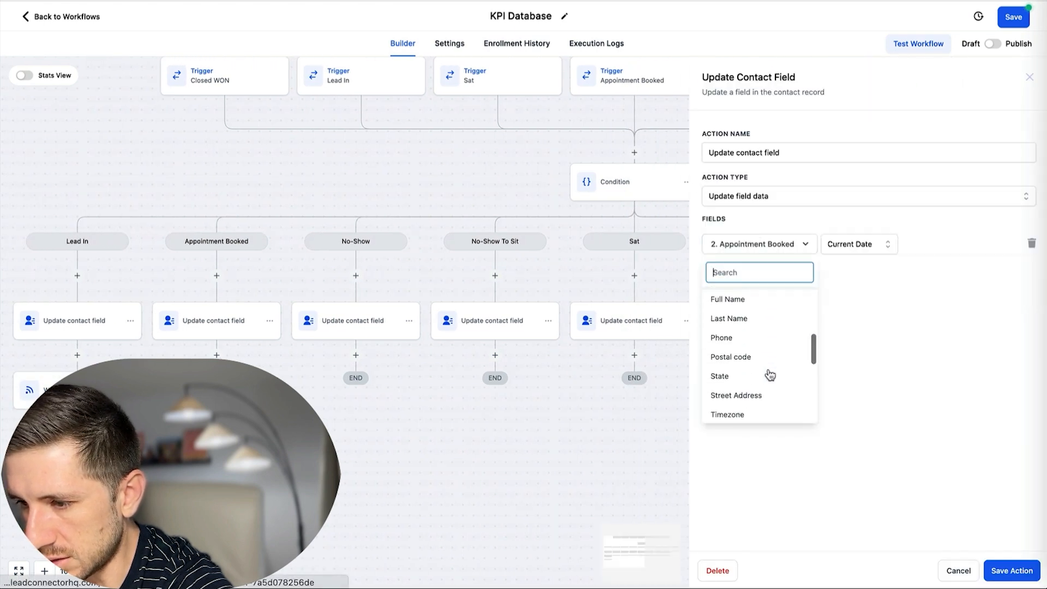
scroll(766, 373, down, 5)
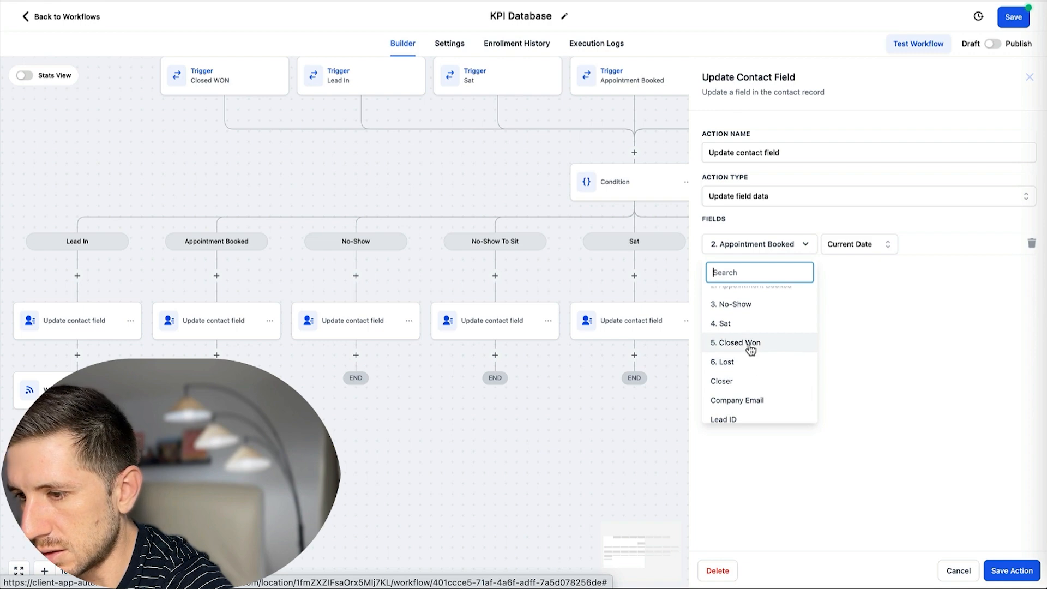
click(747, 343)
click(1012, 570)
Set both the Closed WON to LOST and LOST steps to field 6. Lost.
scroll(834, 390, right, 3)
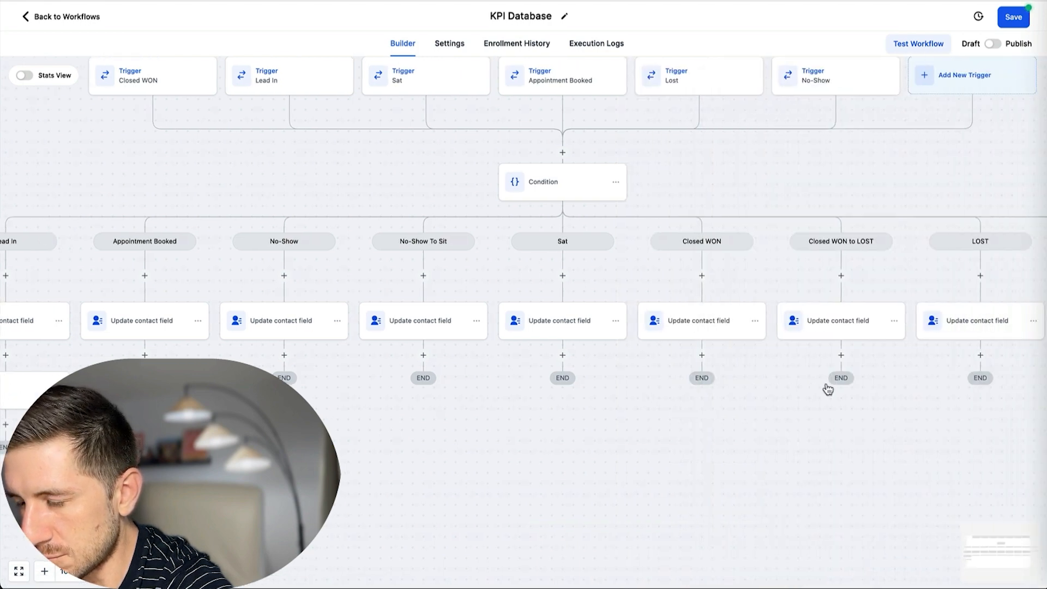
click(832, 334)
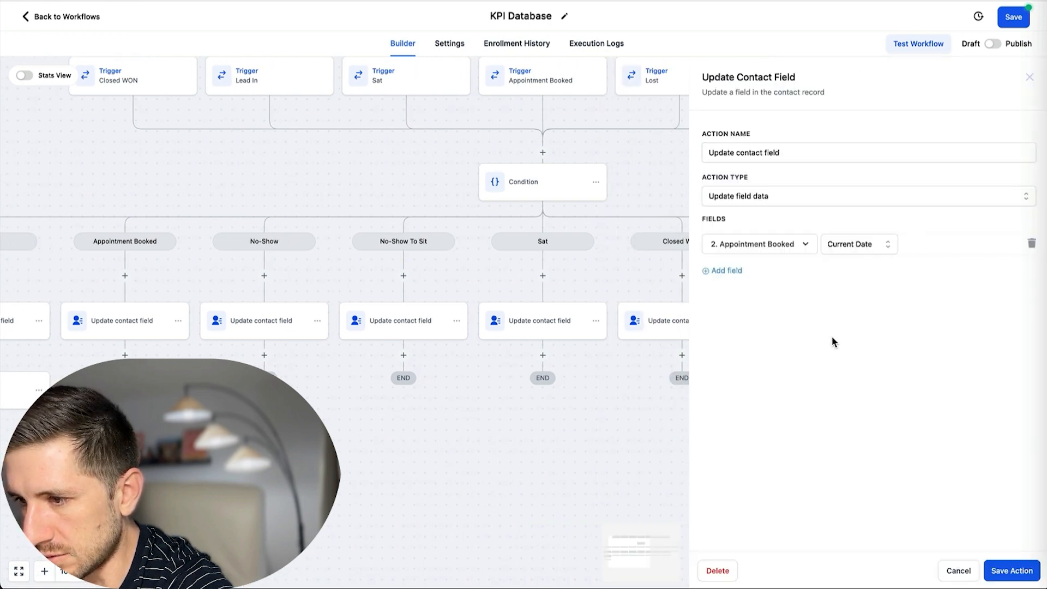
click(789, 249)
scroll(771, 328, down, 10)
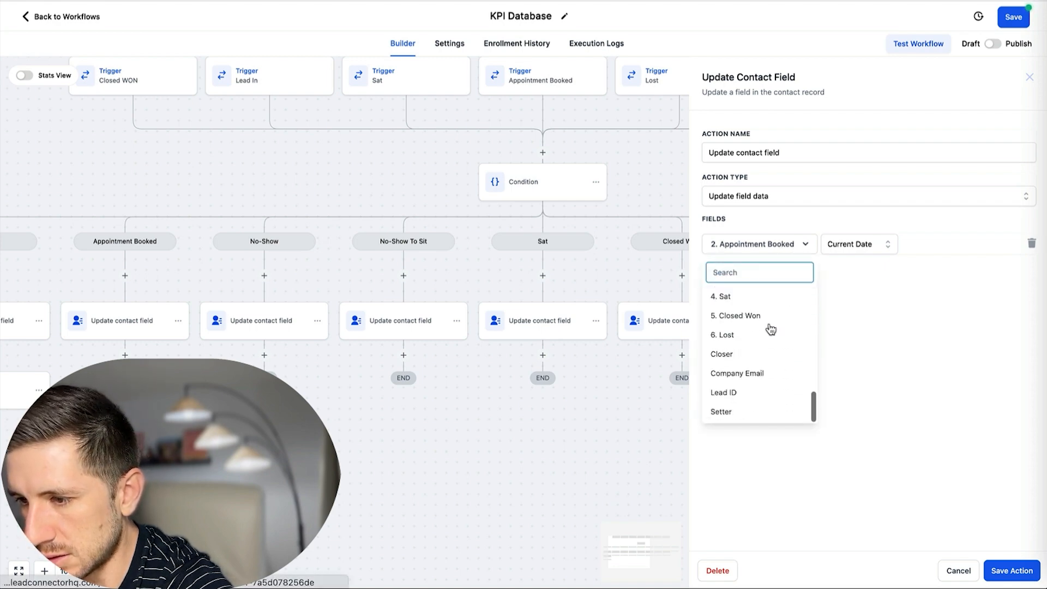
scroll(766, 333, up, 1)
click(743, 354)
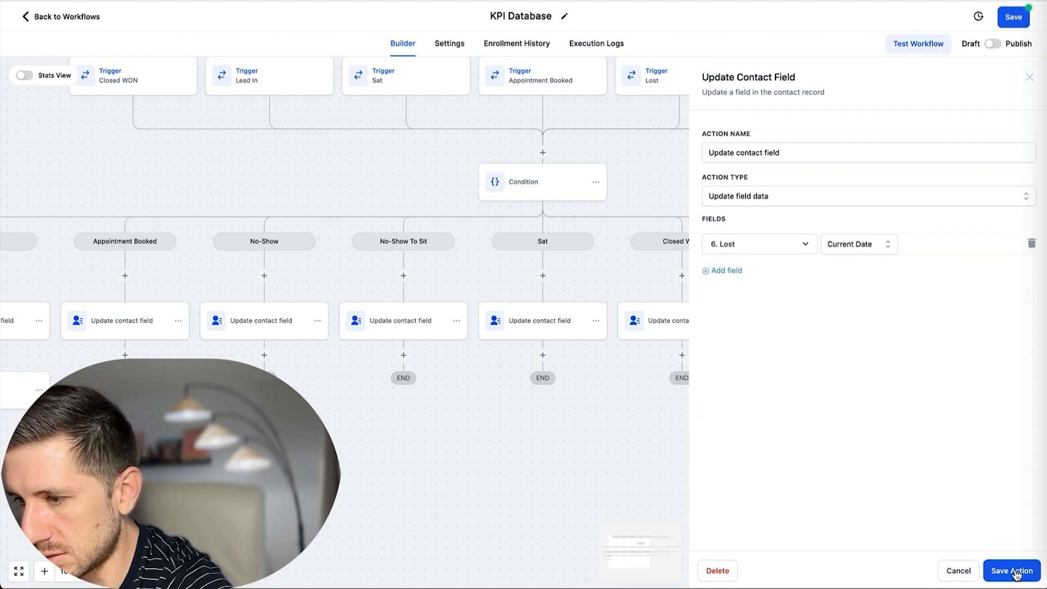
click(1012, 571)
click(900, 340)
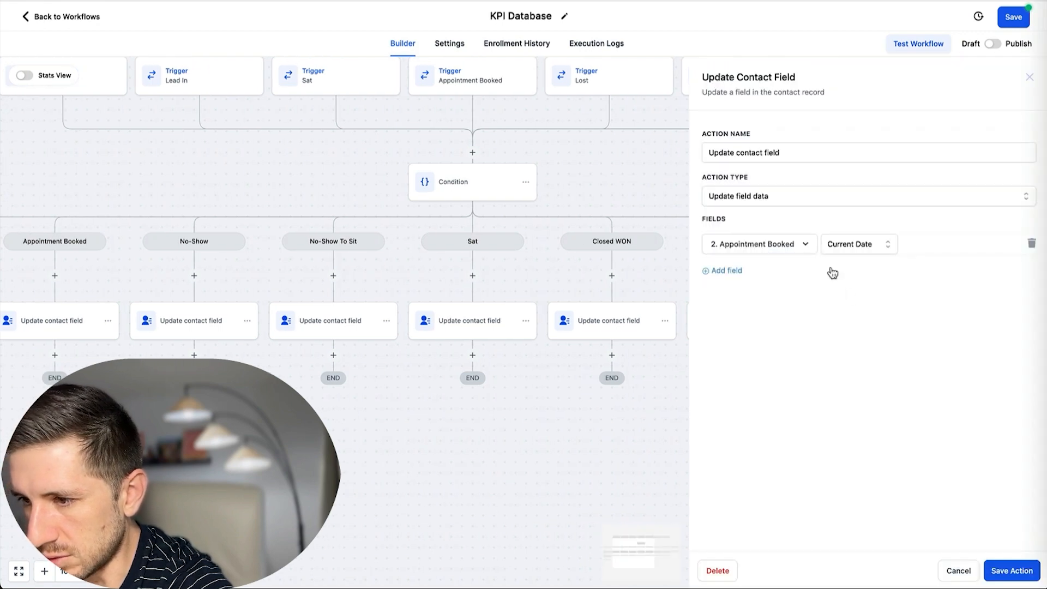
click(788, 244)
scroll(763, 344, down, 10)
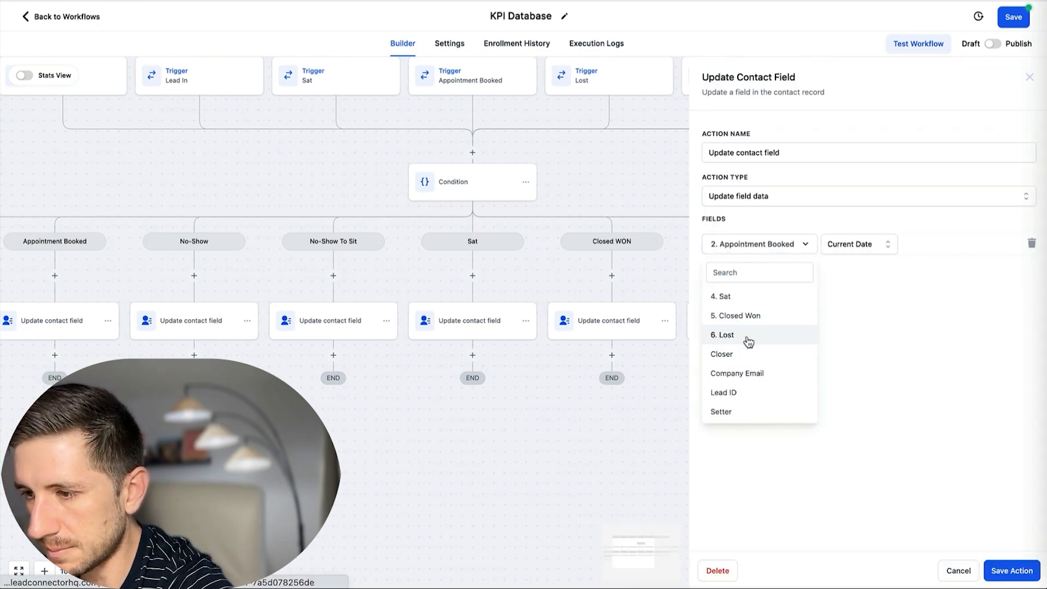
click(748, 336)
click(1003, 569)
scroll(676, 300, left, 6)
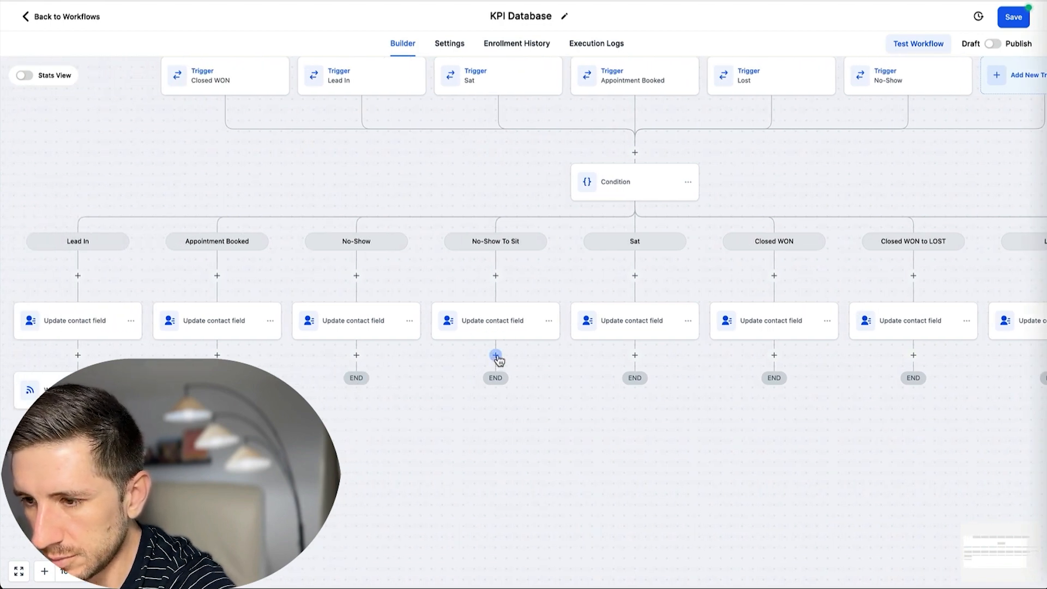
Add an Update Contact Field step under No-Show To Sit that clears the 3. No-Show field.
click(496, 356)
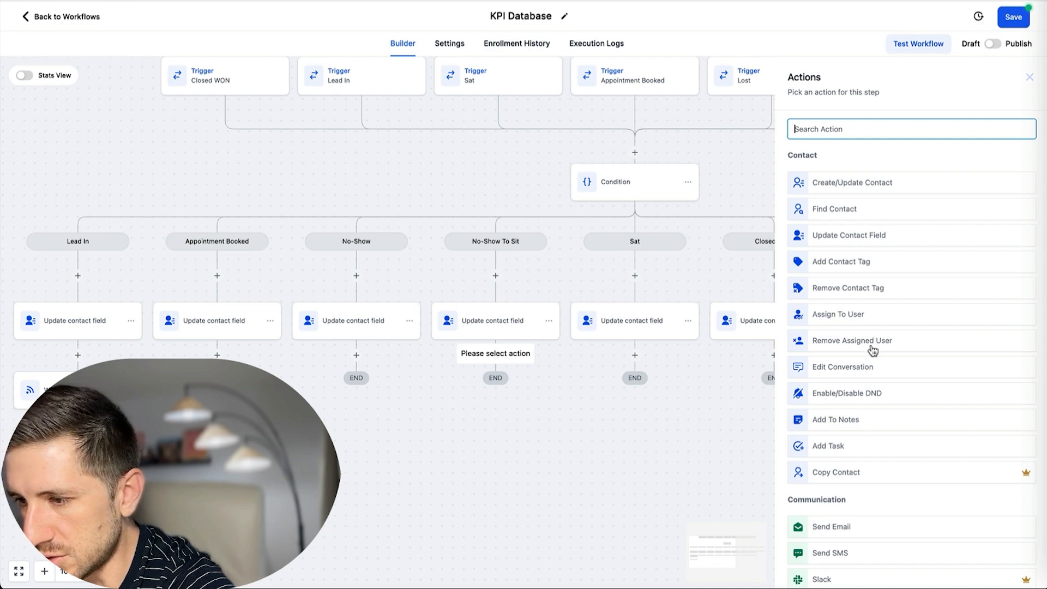
click(856, 242)
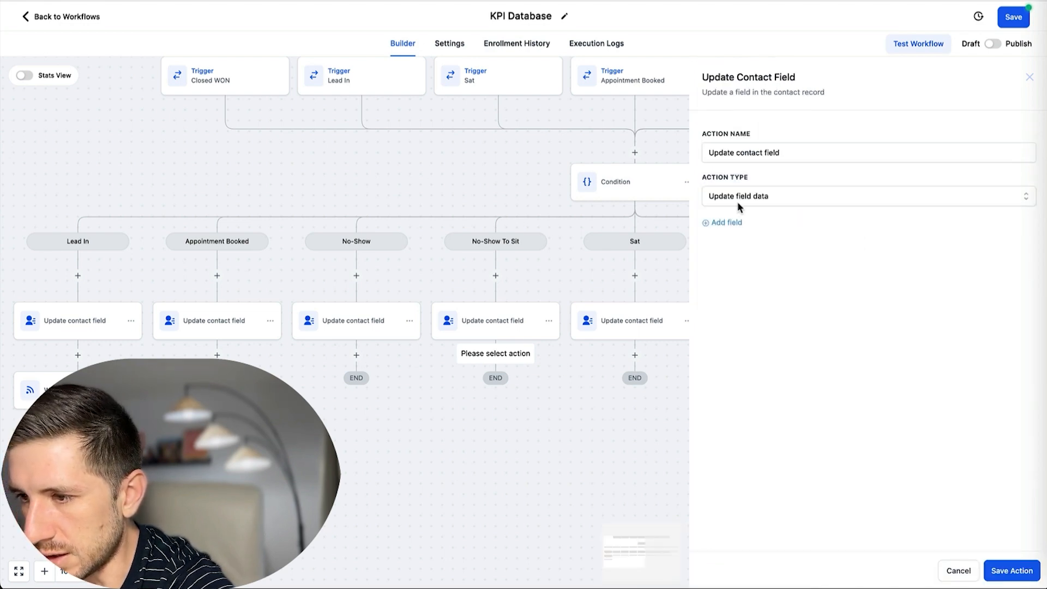
click(754, 198)
click(754, 244)
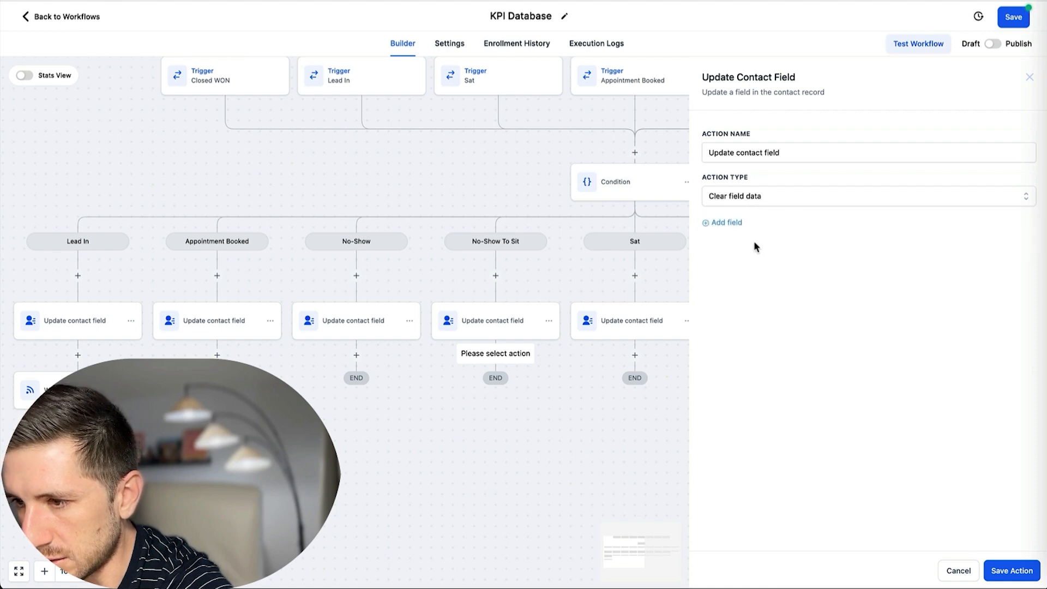
click(727, 222)
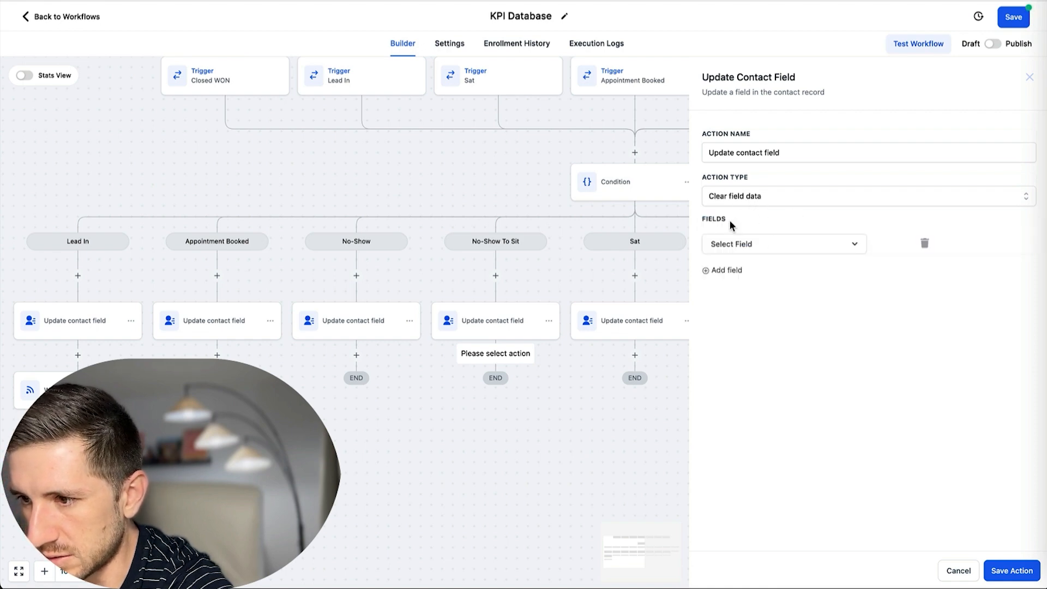
click(792, 253)
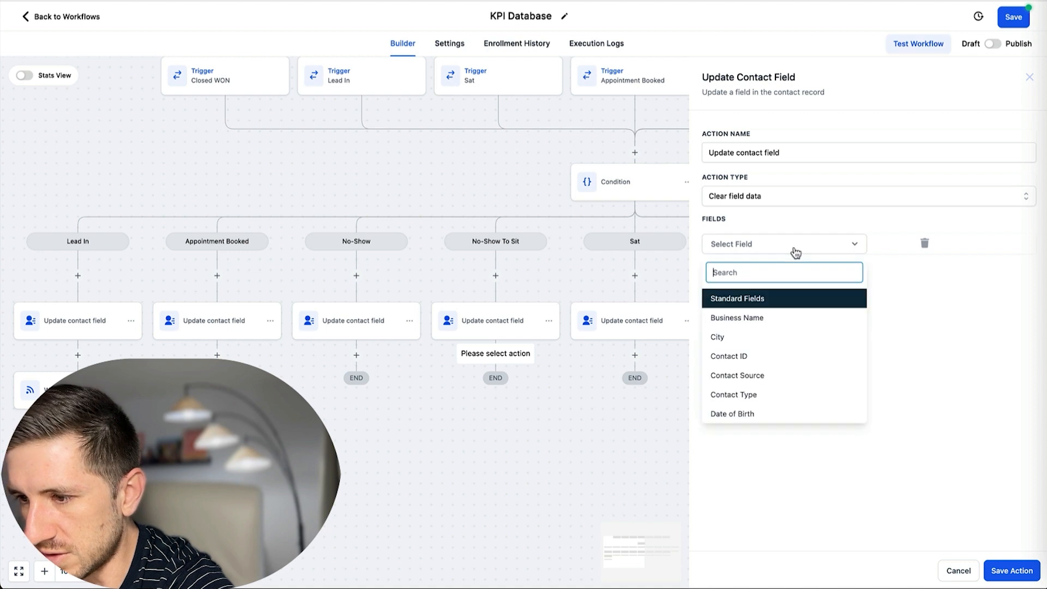
scroll(761, 335, down, 3)
scroll(772, 348, up, 2)
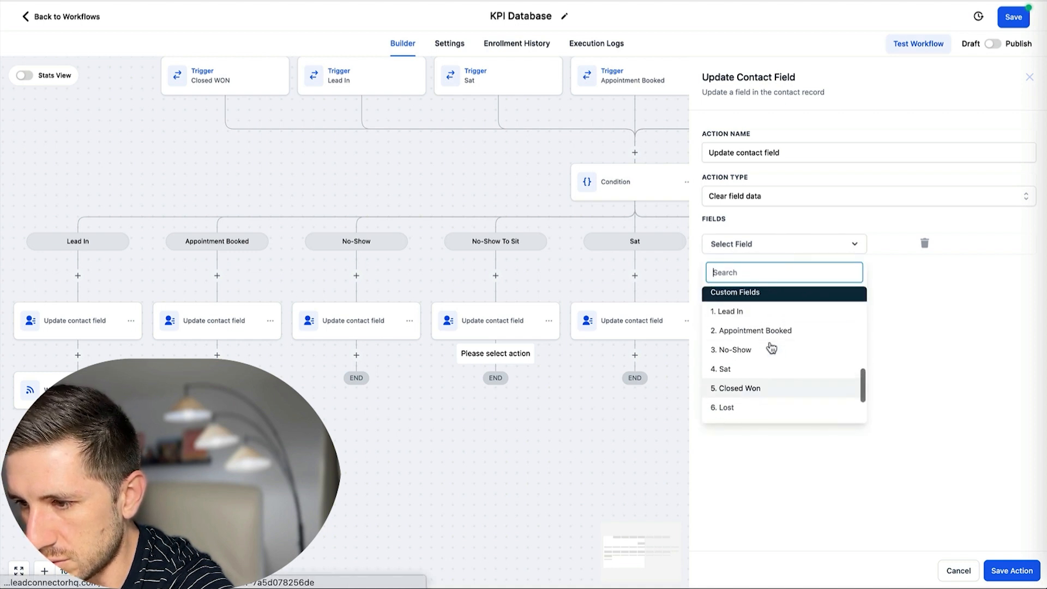
click(748, 353)
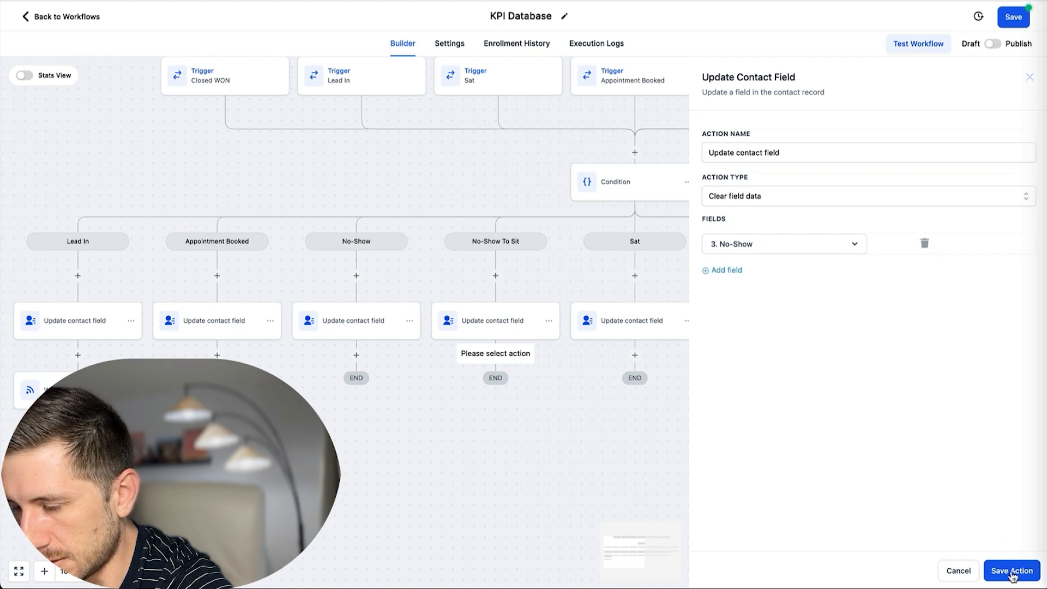
click(1011, 571)
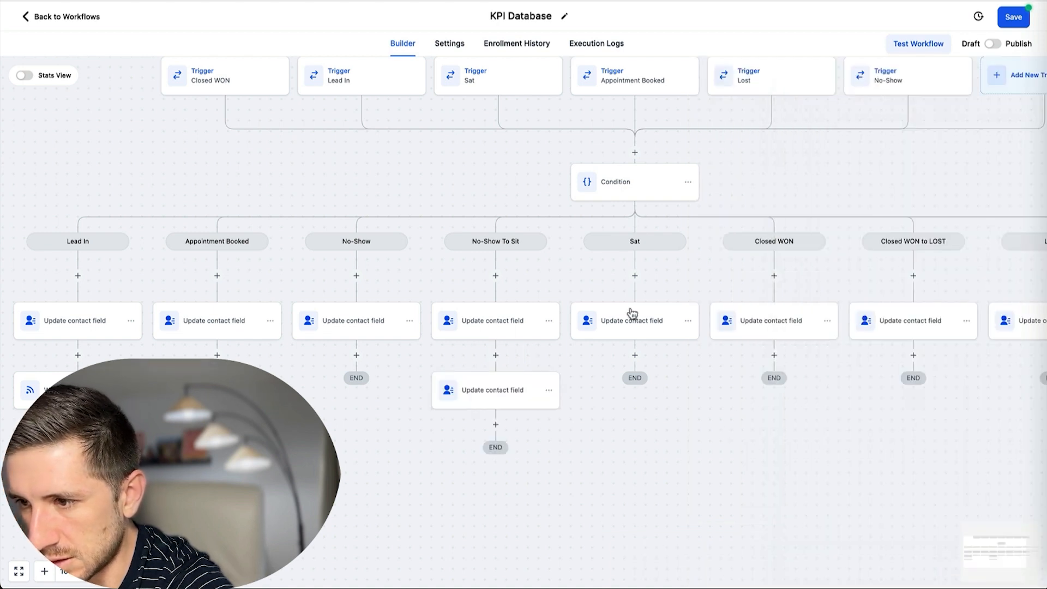
scroll(764, 329, right, 5)
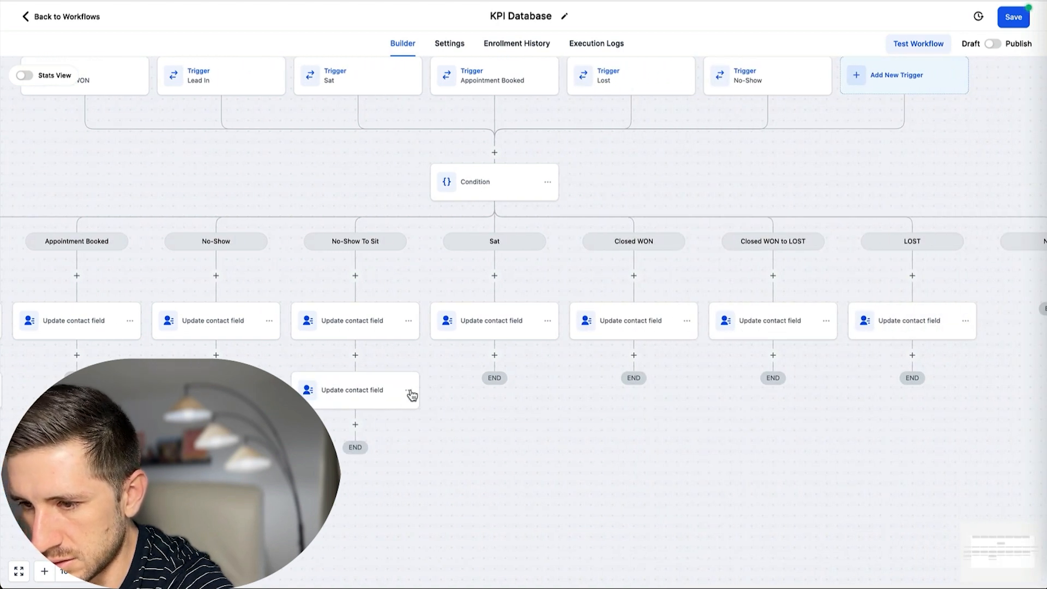
click(409, 391)
Copy the clearing step under Closed WON to LOST and switch its cleared field to 5. Closed Won.
click(461, 438)
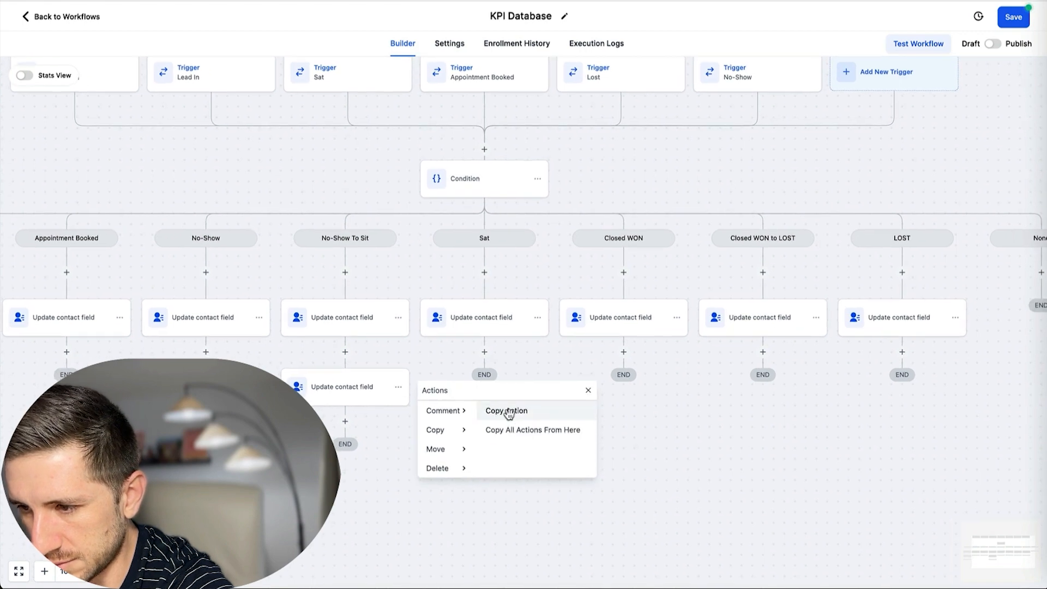
click(507, 411)
click(765, 351)
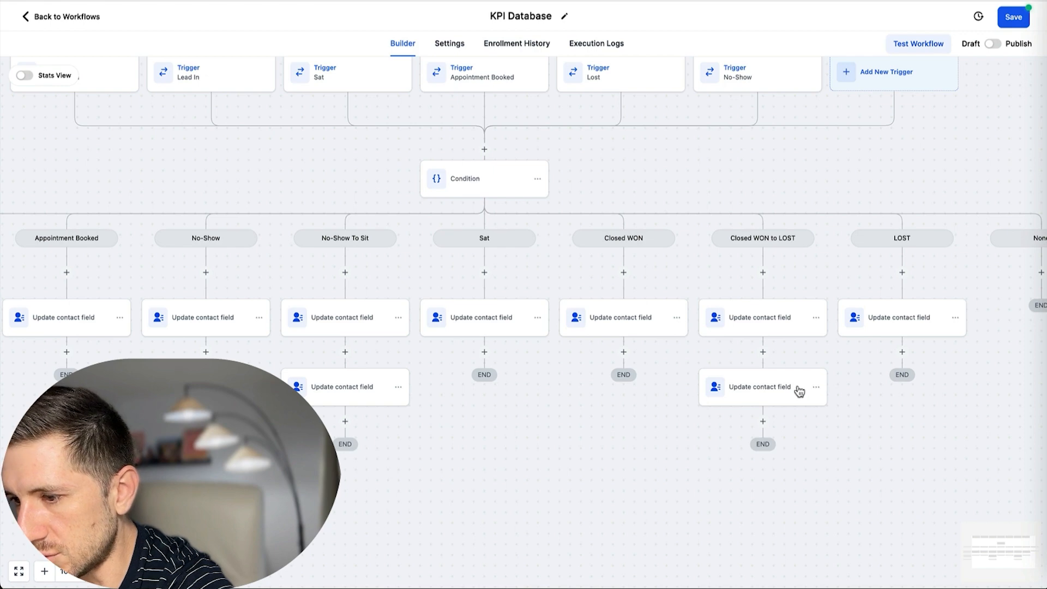
click(781, 390)
click(803, 245)
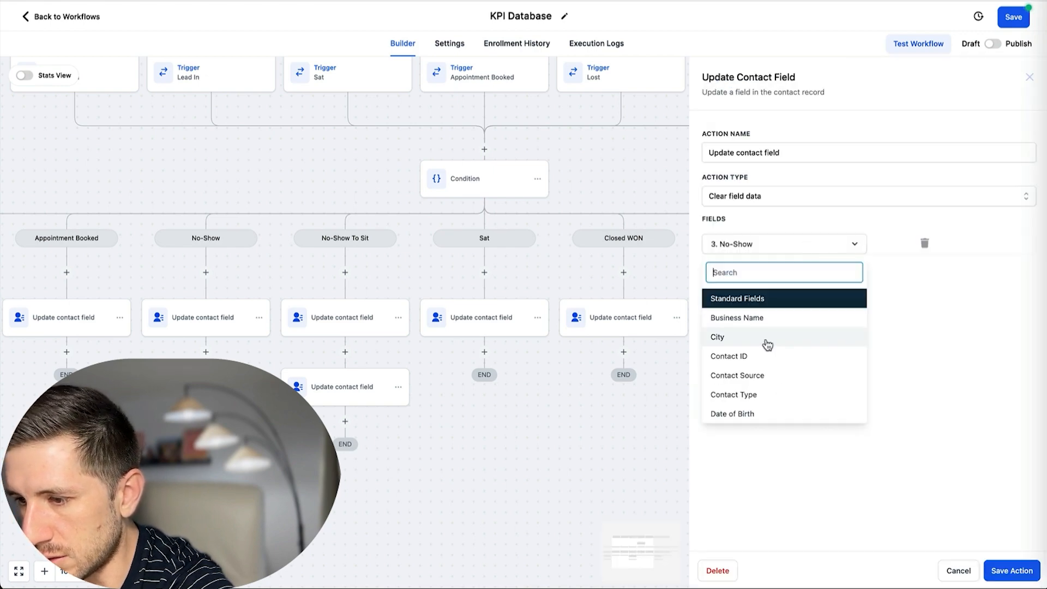
scroll(769, 343, down, 5)
scroll(769, 355, up, 3)
scroll(769, 358, down, 1)
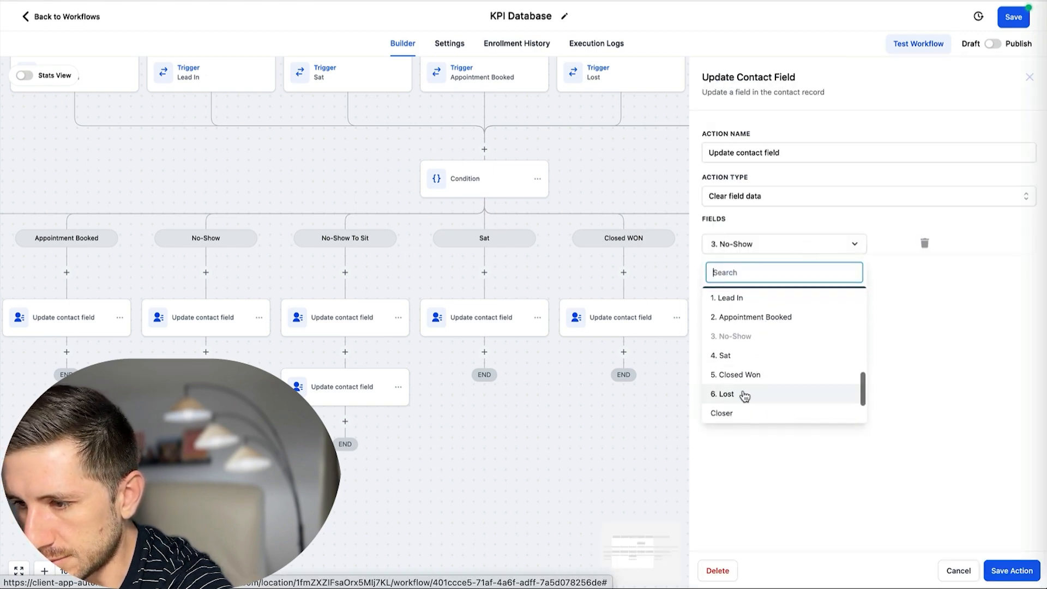
click(751, 375)
click(1010, 570)
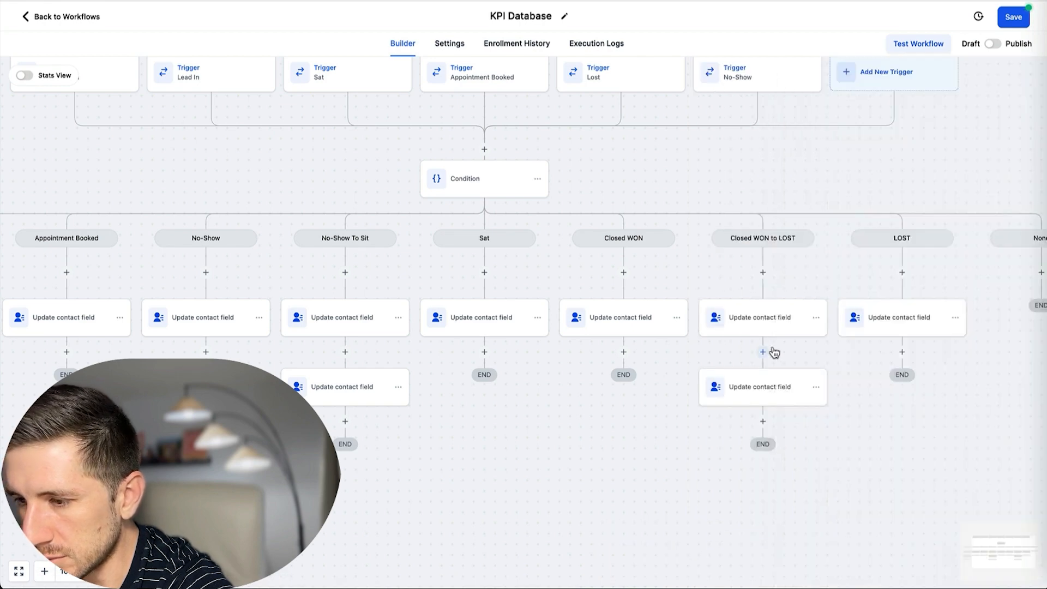
scroll(772, 365, right, 10)
scroll(777, 363, left, 20)
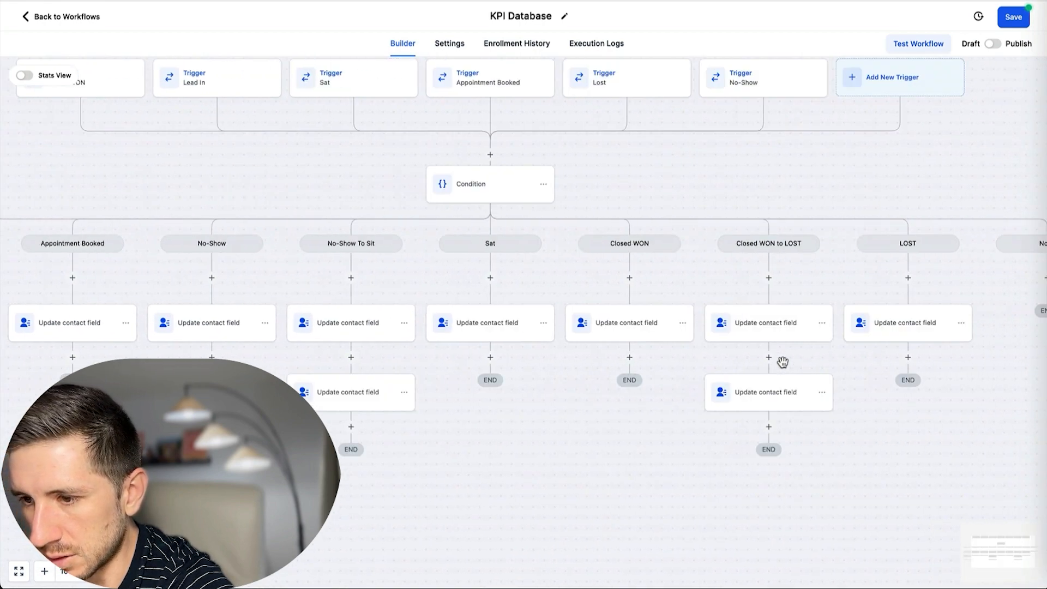
Copy the Lead In webhook action into the Appointment Booked and No-Show branches.
scroll(778, 362, right, 1)
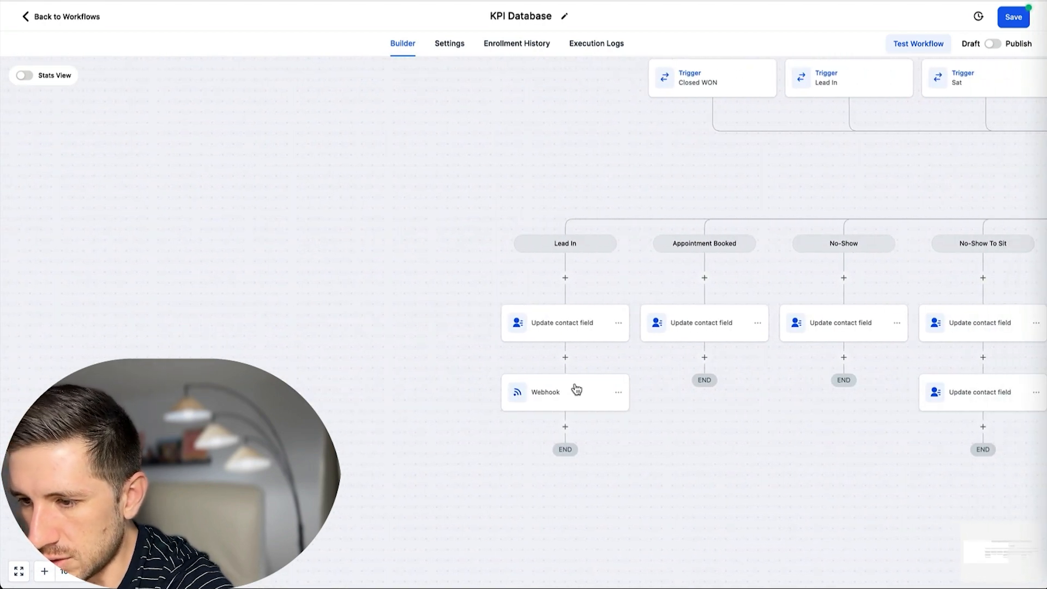
click(618, 393)
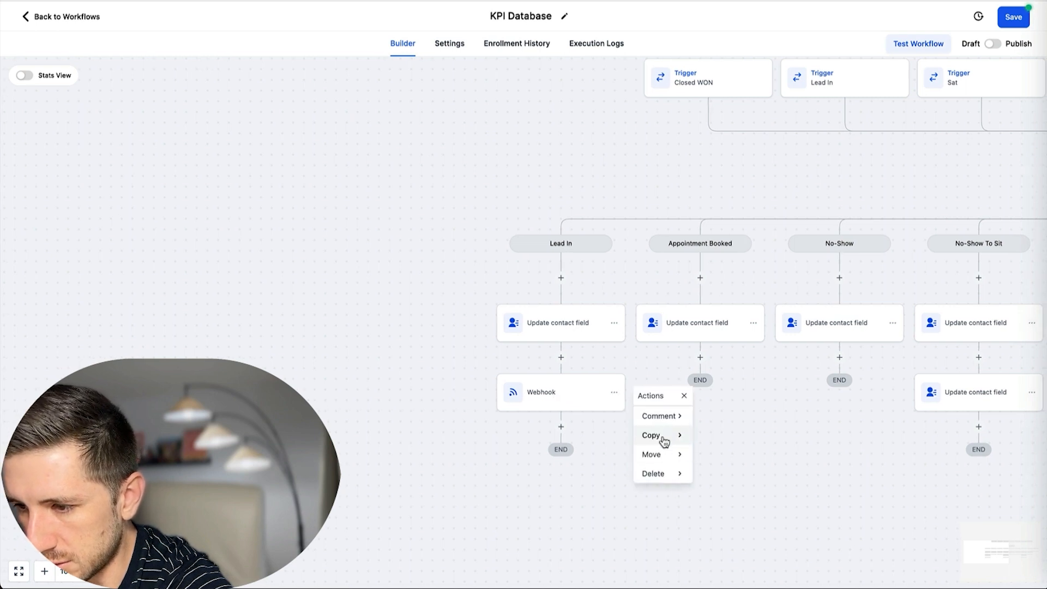
scroll(666, 438, right, 1)
mouse_move(668, 439)
click(720, 417)
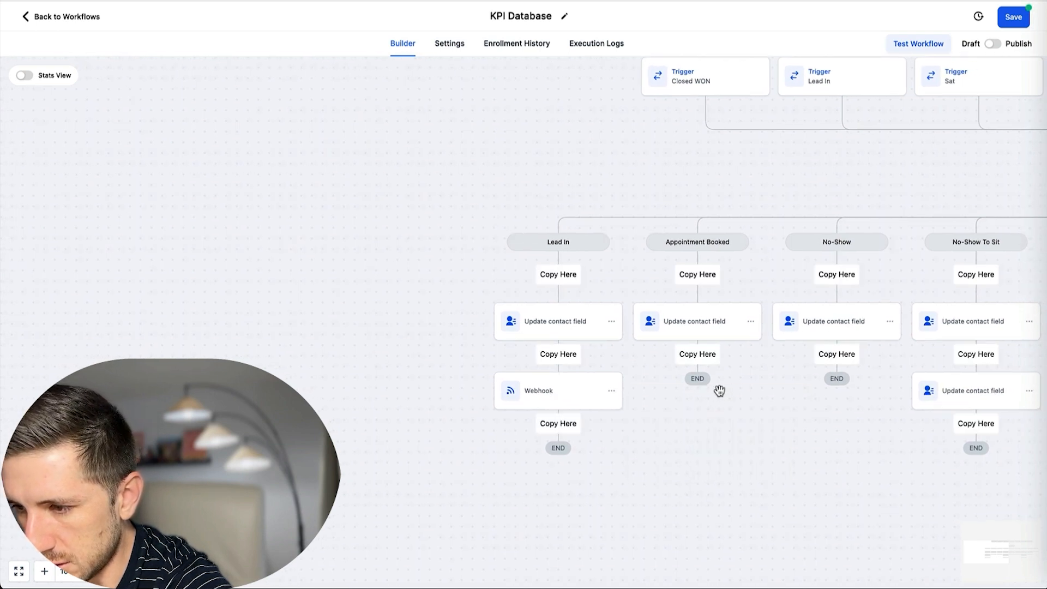
click(703, 356)
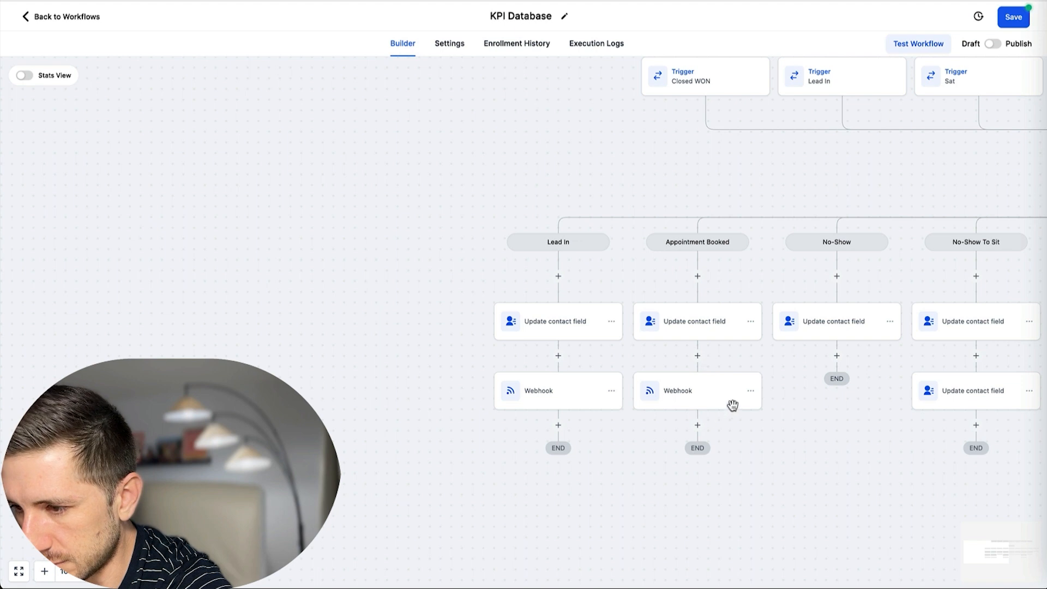
click(751, 393)
mouse_move(795, 434)
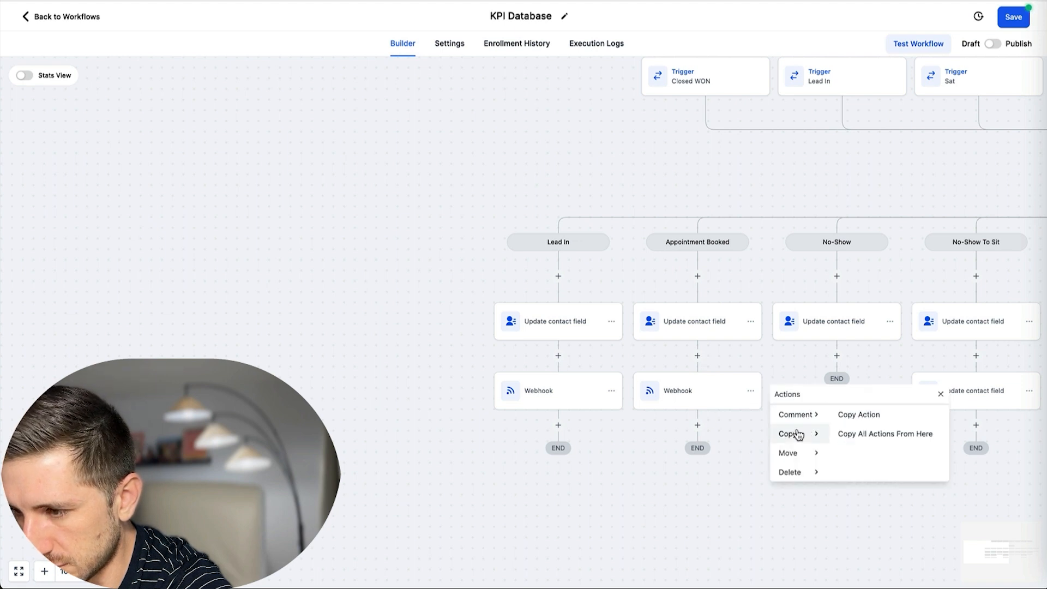
click(876, 421)
click(841, 360)
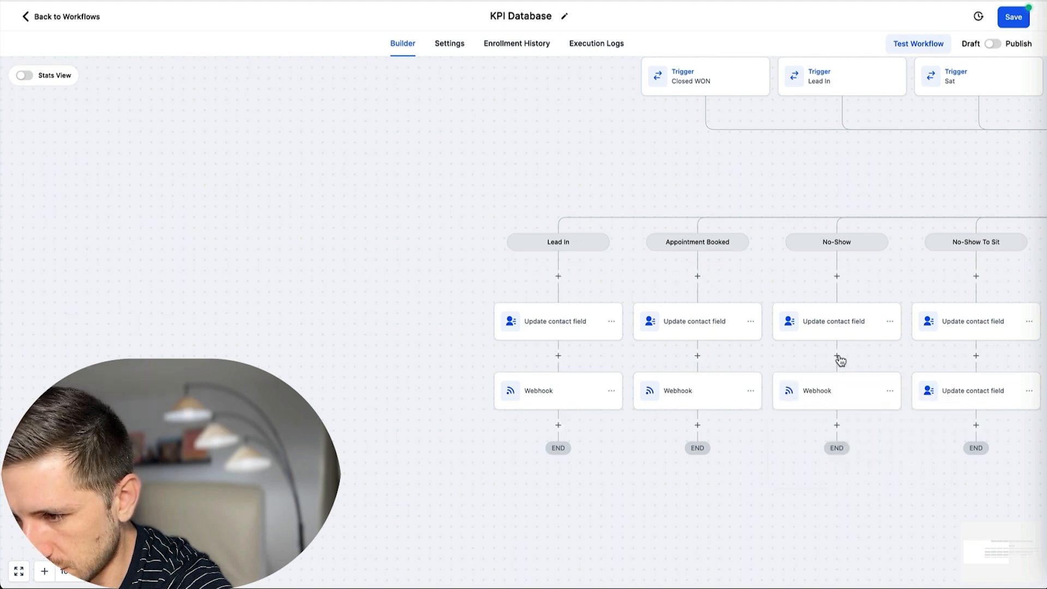
Add the same webhook action to the No-Show To Sit and Sat branches.
scroll(871, 398, right, 2)
click(829, 396)
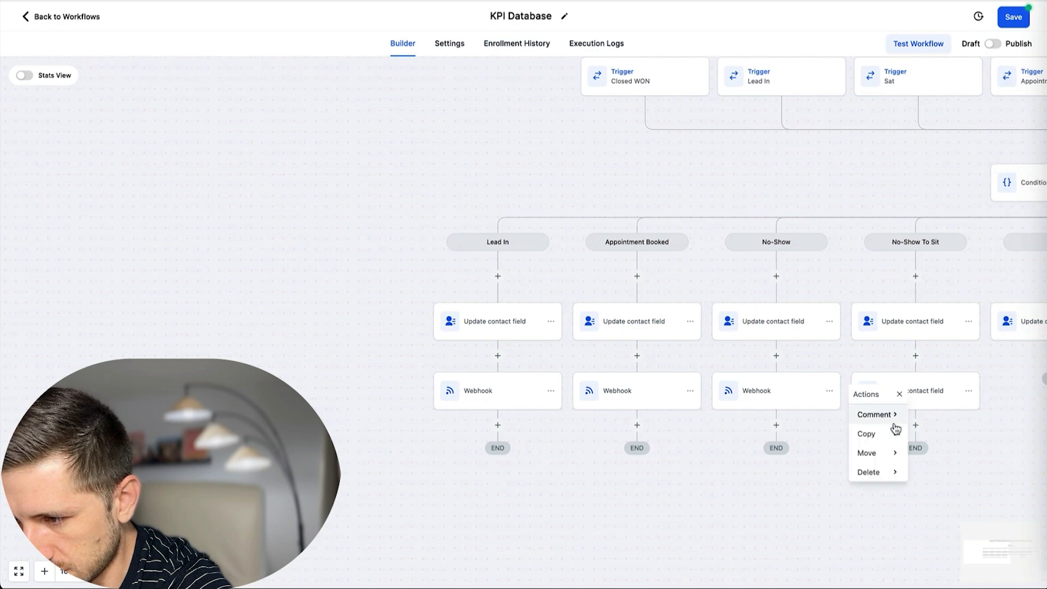
mouse_move(888, 433)
click(934, 414)
scroll(899, 401, right, 3)
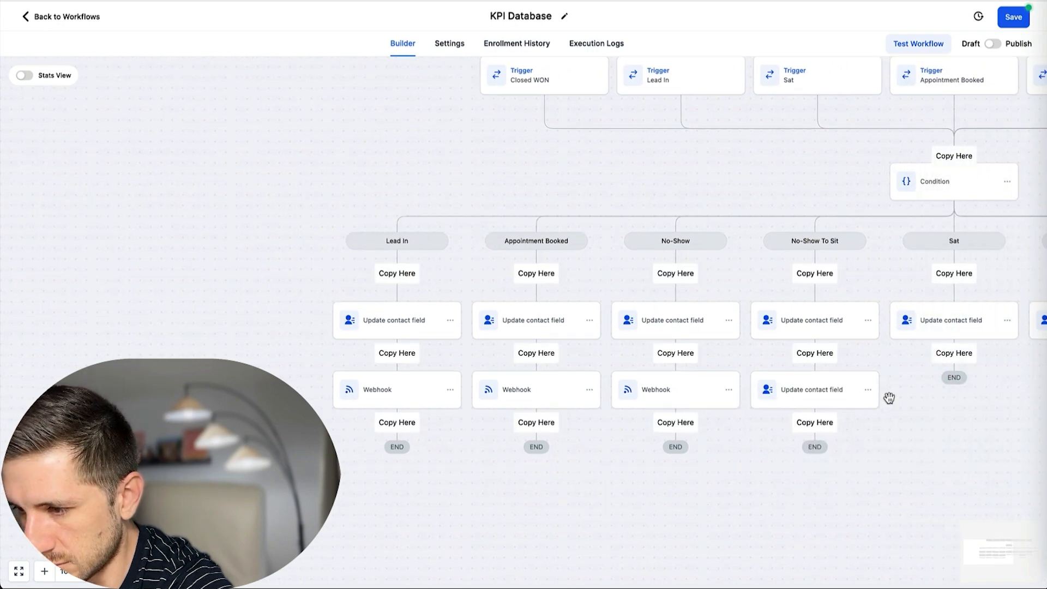
click(815, 425)
click(866, 459)
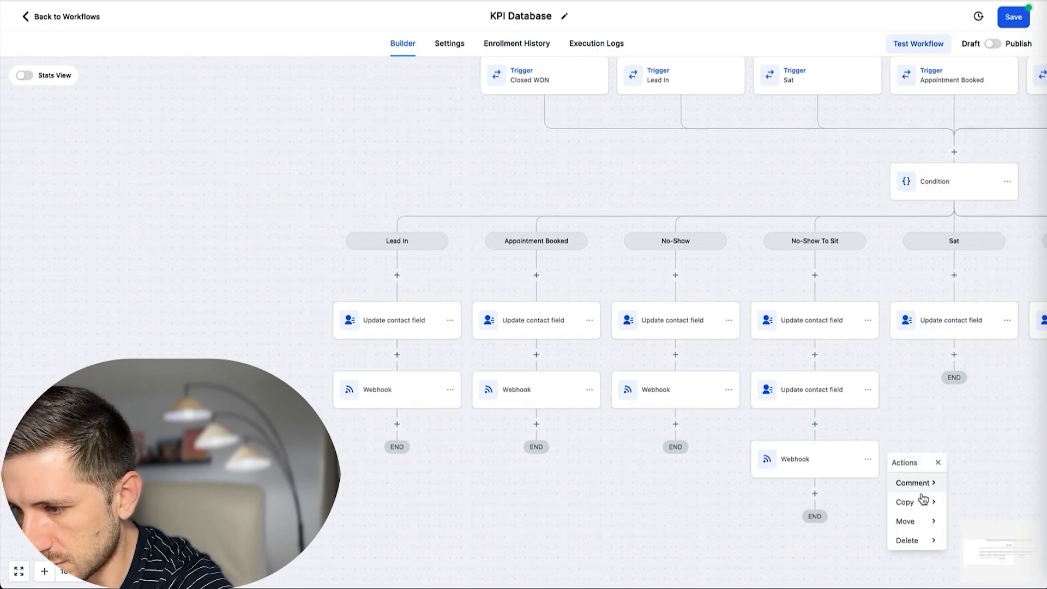
mouse_move(920, 503)
click(976, 484)
click(954, 355)
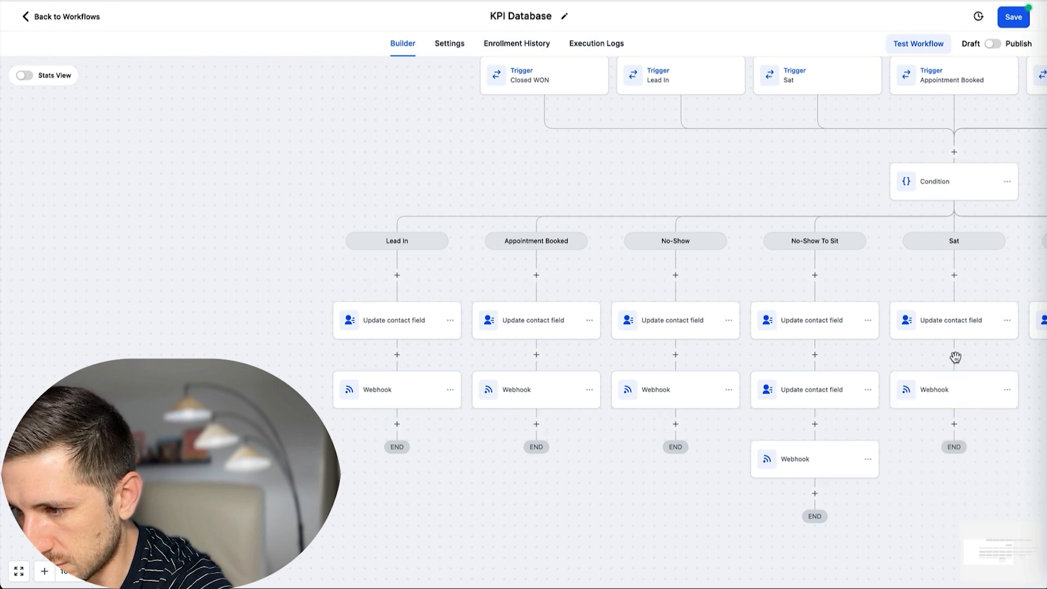
Add the webhook action to the Closed WON and Closed WON to LOST branches.
scroll(930, 359, right, 3)
click(891, 389)
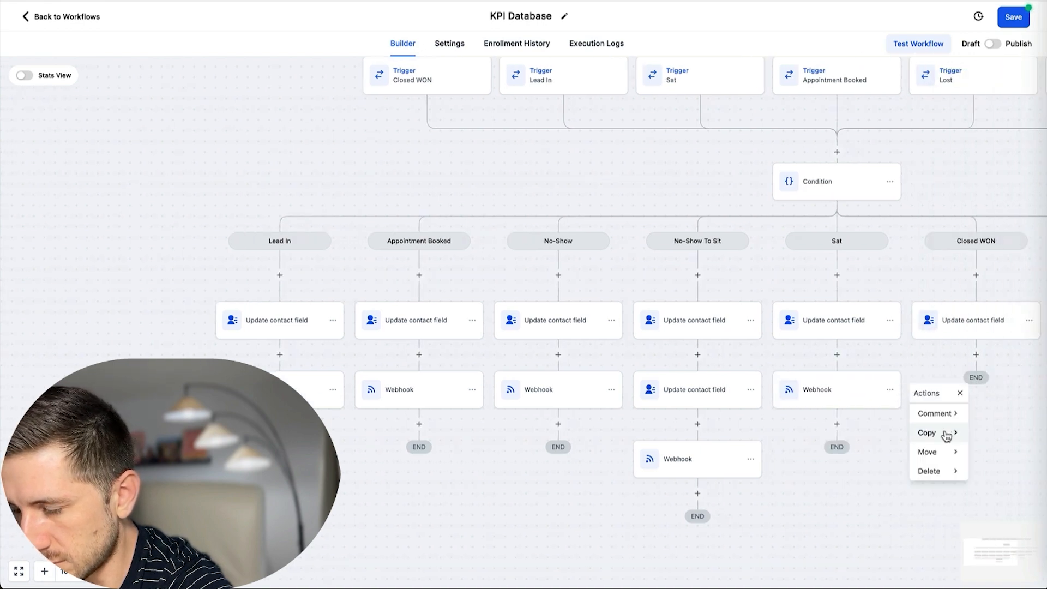
mouse_move(948, 432)
click(983, 415)
click(976, 355)
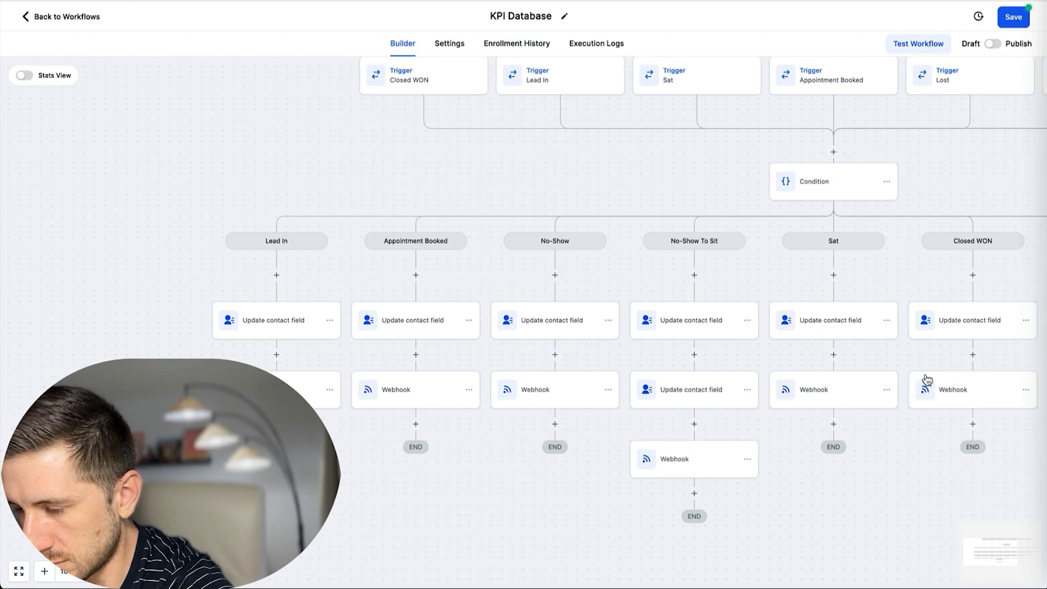
scroll(922, 381, right, 3)
click(900, 390)
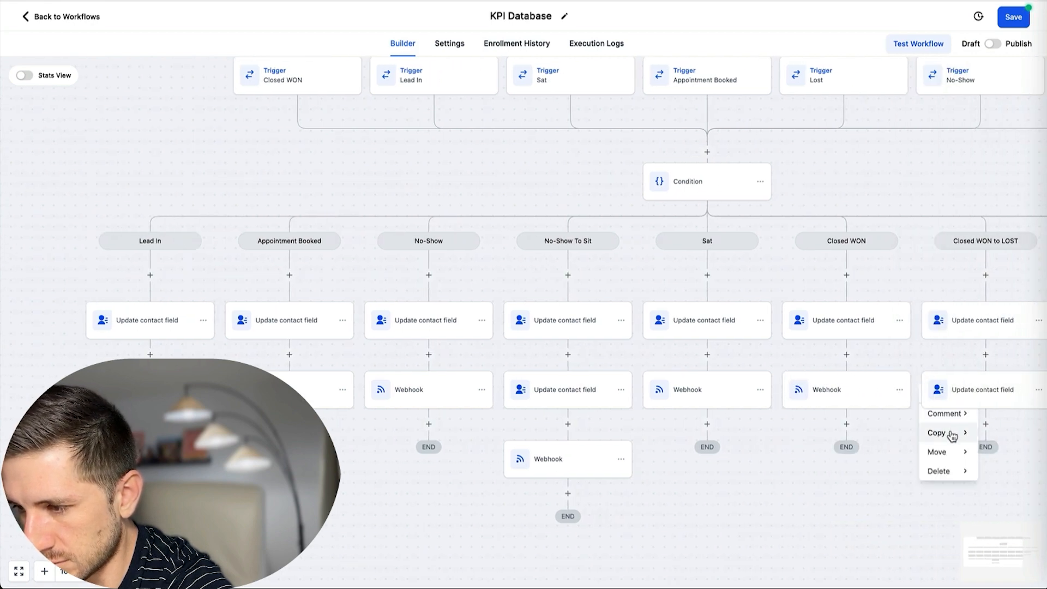
mouse_move(953, 433)
click(997, 419)
click(984, 423)
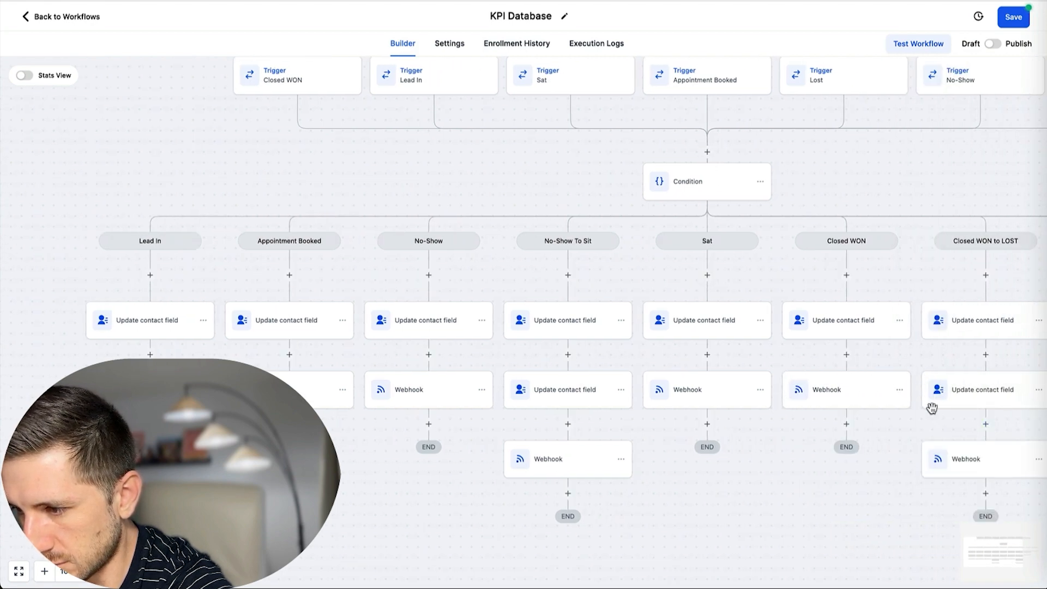
Finish the branches by adding the webhook action to the LOST branch.
scroll(930, 406, right, 4)
click(815, 461)
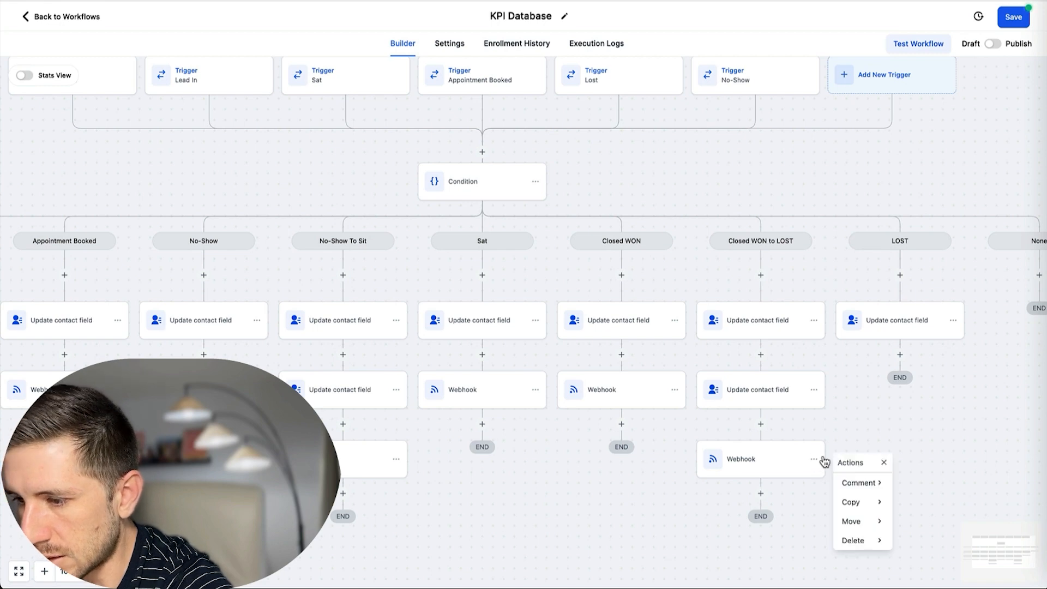
mouse_move(875, 500)
click(934, 484)
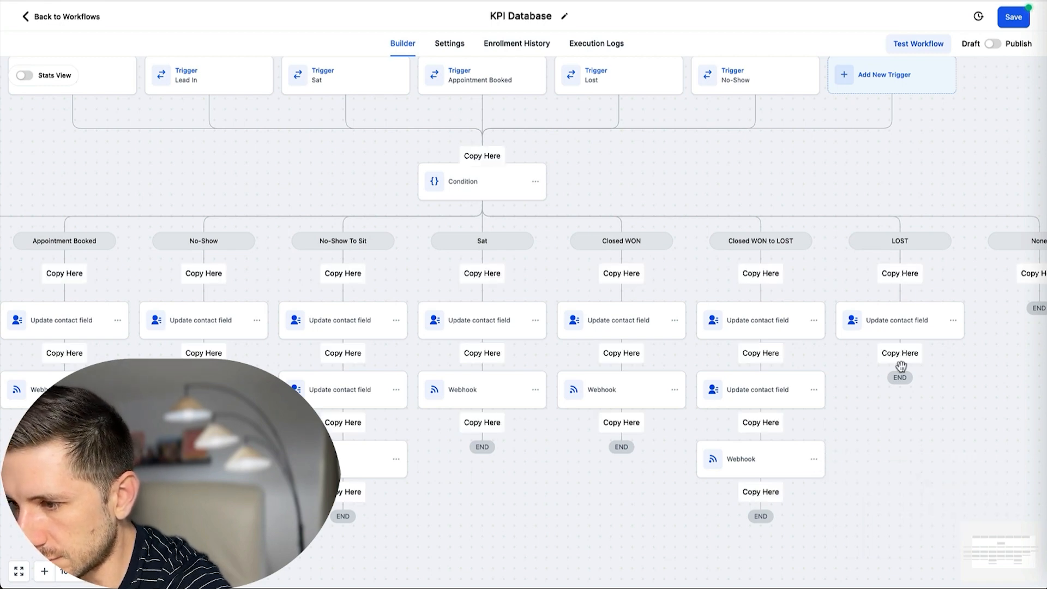
click(905, 355)
Save the KPI Database workflow, switch it from draft to published, and save again.
scroll(851, 362, right, 3)
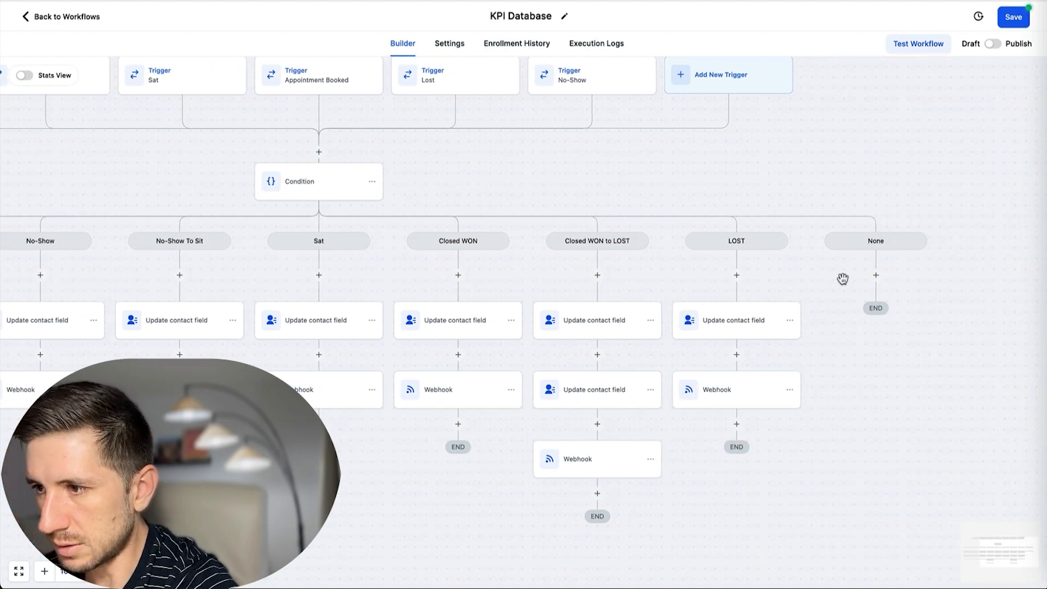
scroll(843, 279, up, 1)
click(1017, 27)
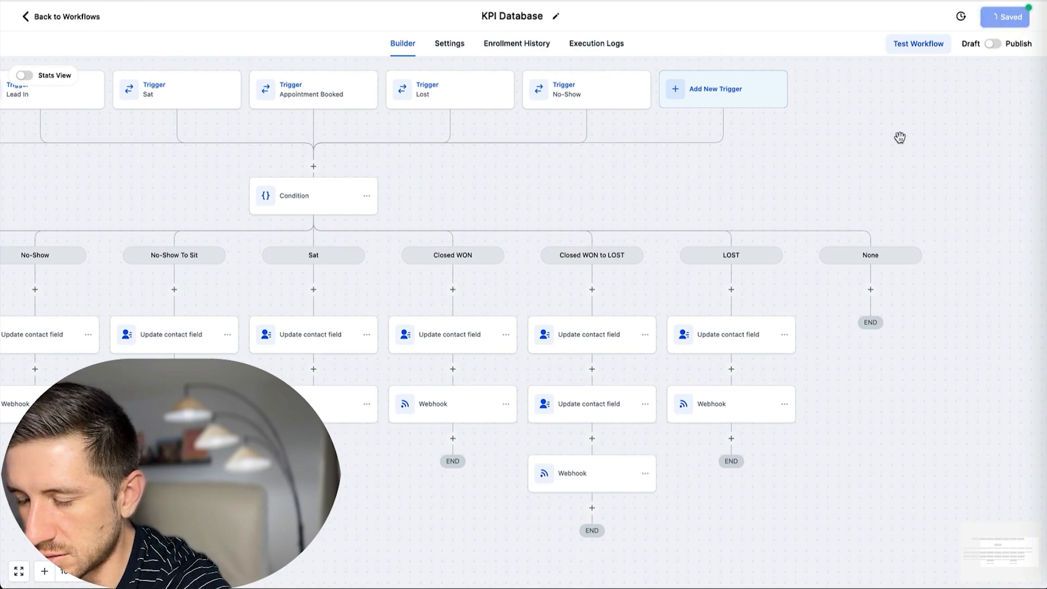
scroll(886, 185, right, 10)
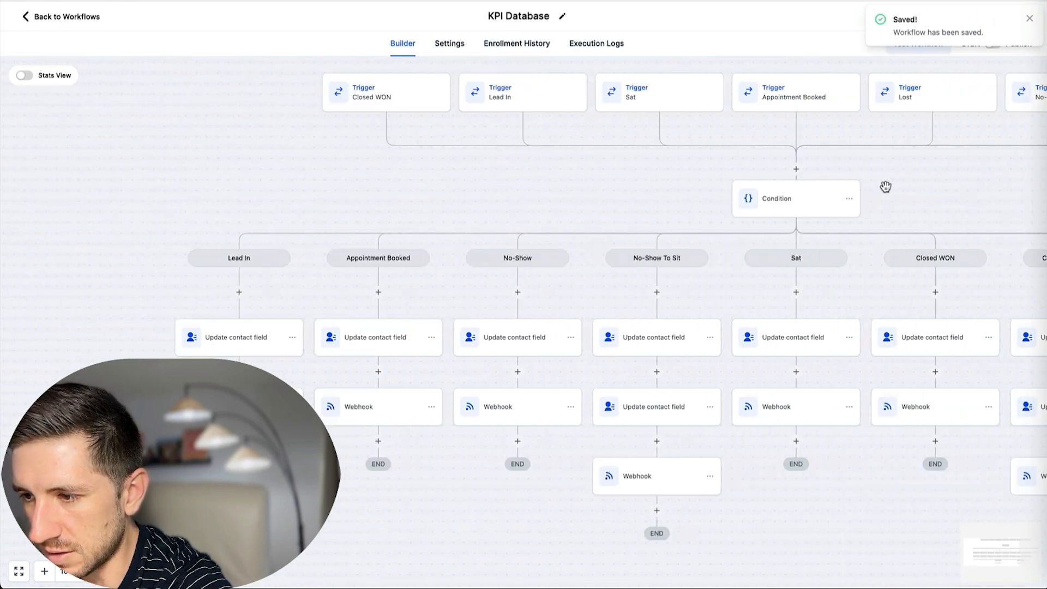
click(1030, 21)
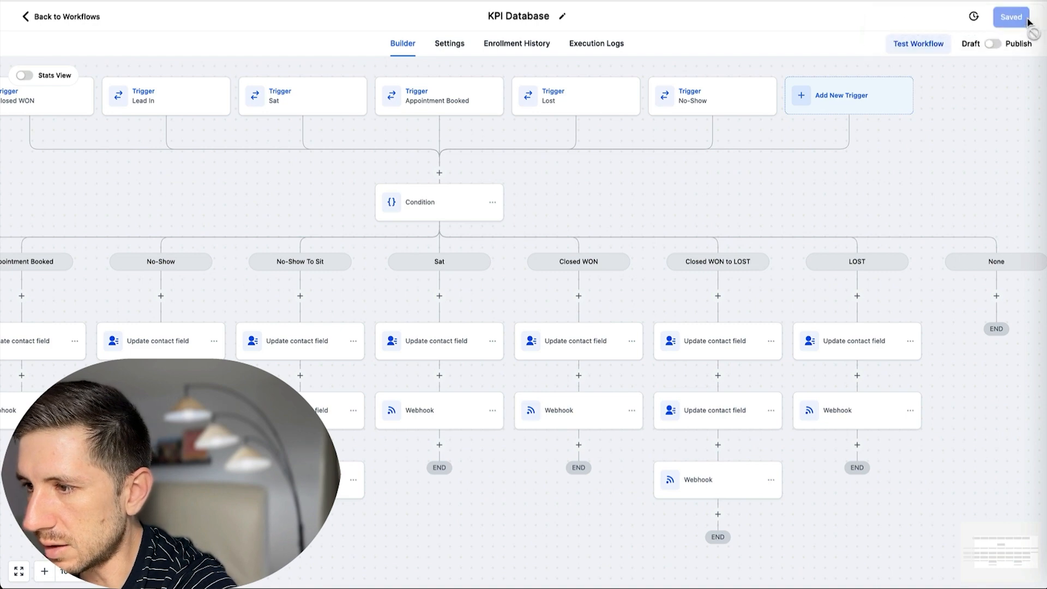
click(993, 44)
click(1012, 22)
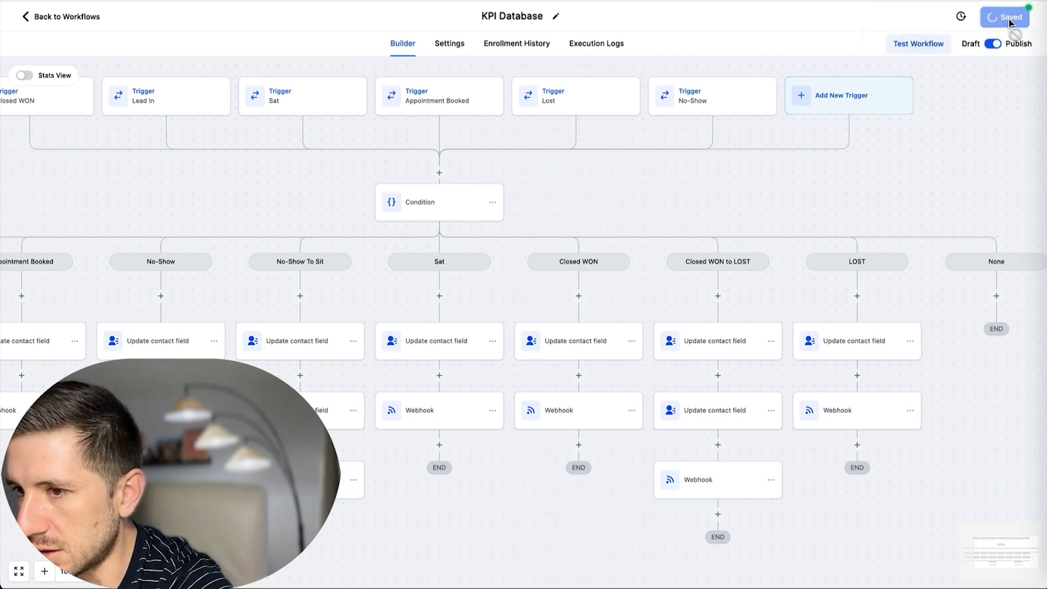
scroll(423, 157, up, 1)
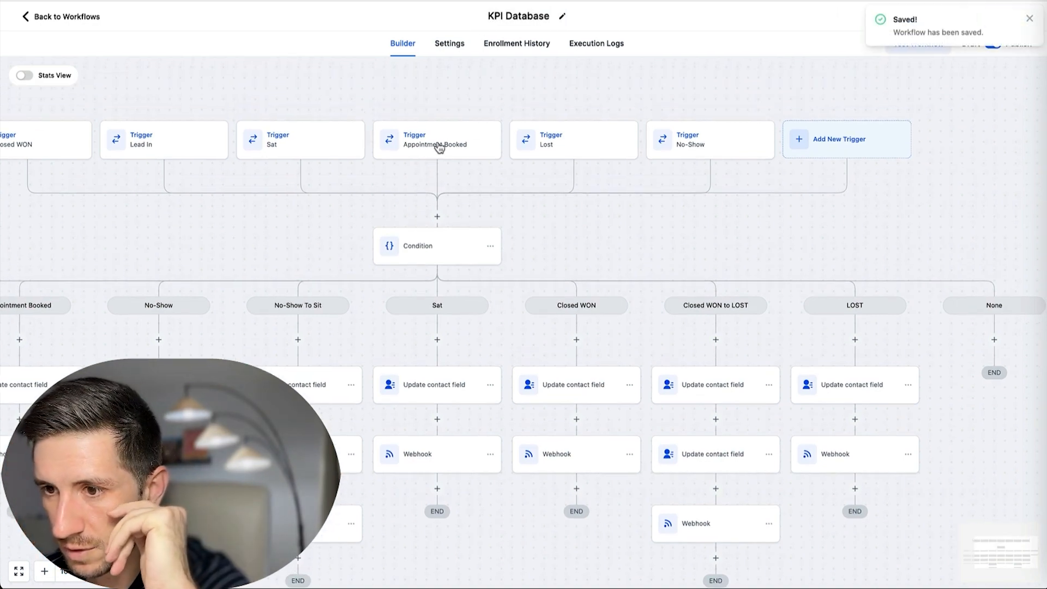
scroll(486, 107, left, 2)
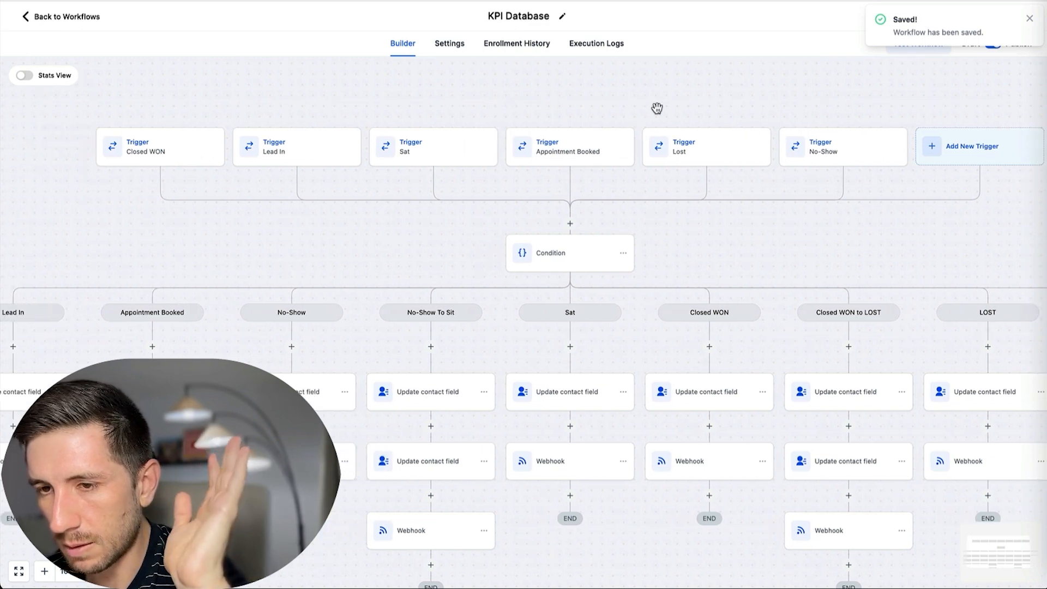
scroll(537, 116, down, 1)
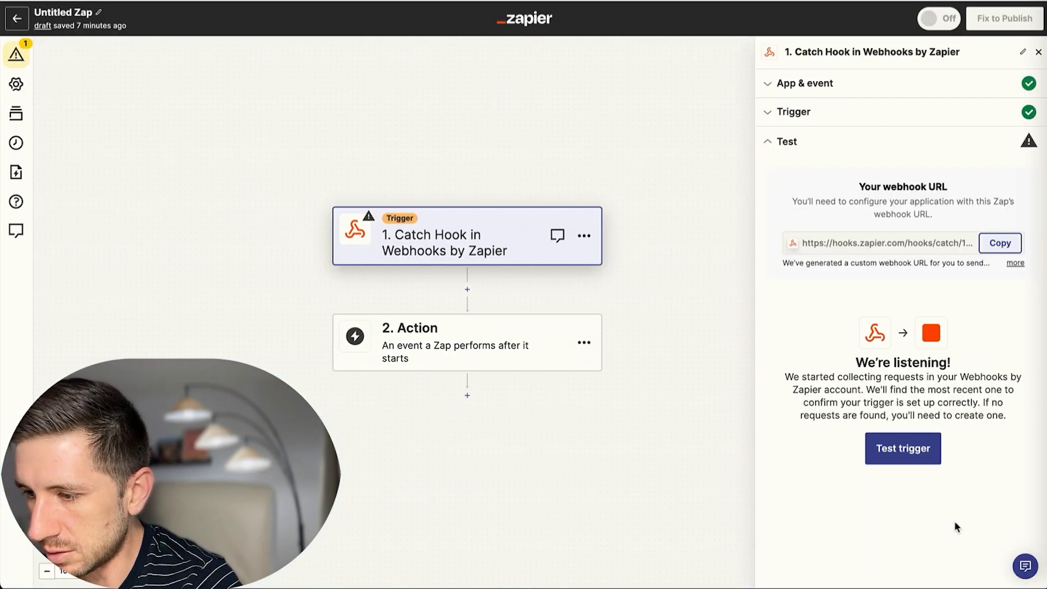
Change the Zap's second step to Paths and start Path A's rules from the Catch Hook trigger.
click(470, 341)
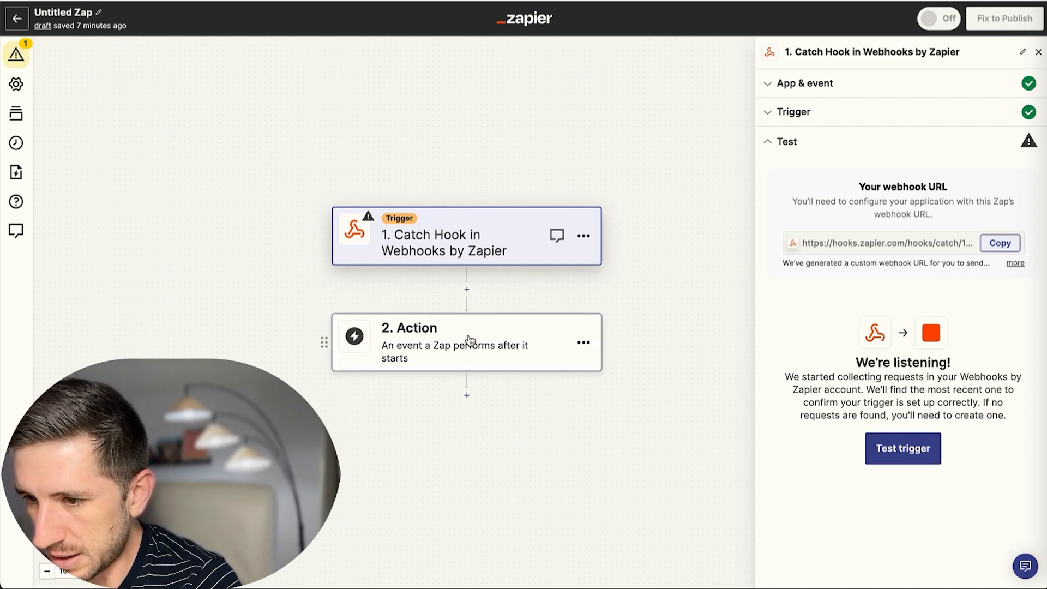
click(653, 309)
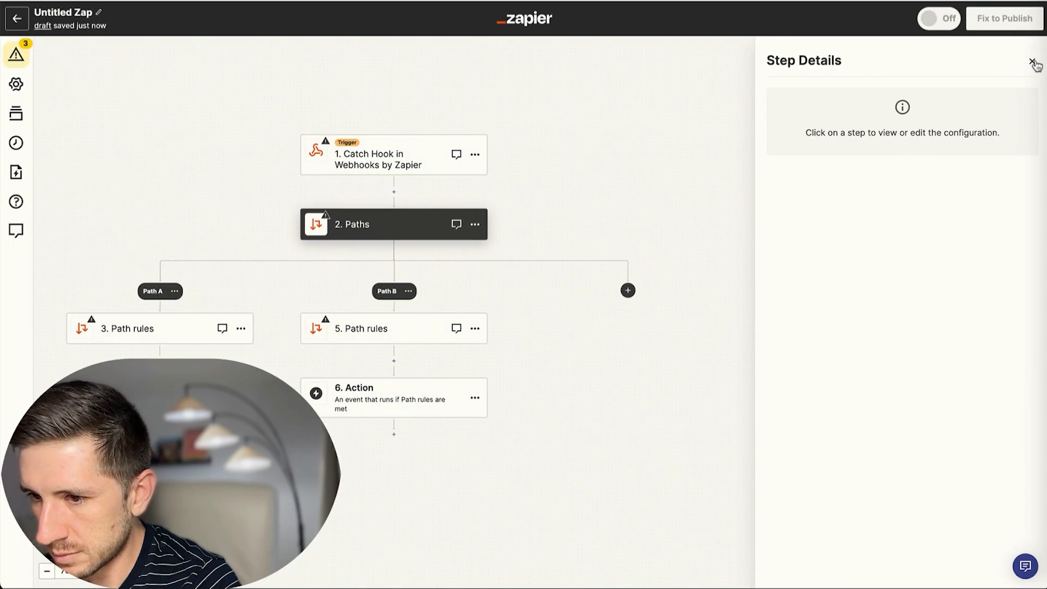
click(1033, 63)
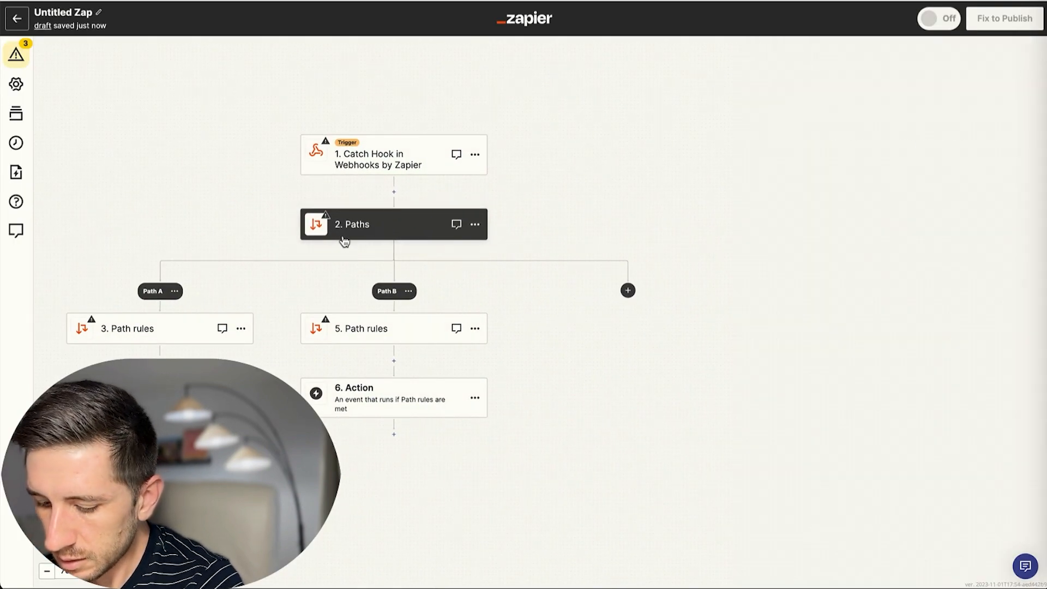
click(240, 329)
click(371, 165)
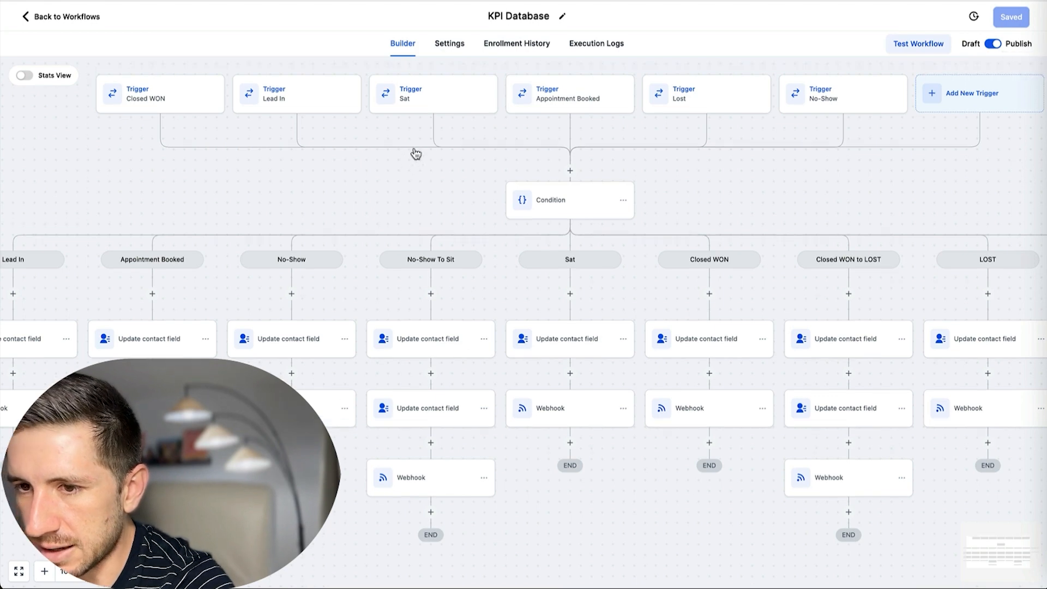
Leave the KPI Database workflow and look over the Lead Survey in the survey builder.
scroll(415, 154, up, 1)
scroll(442, 140, left, 6)
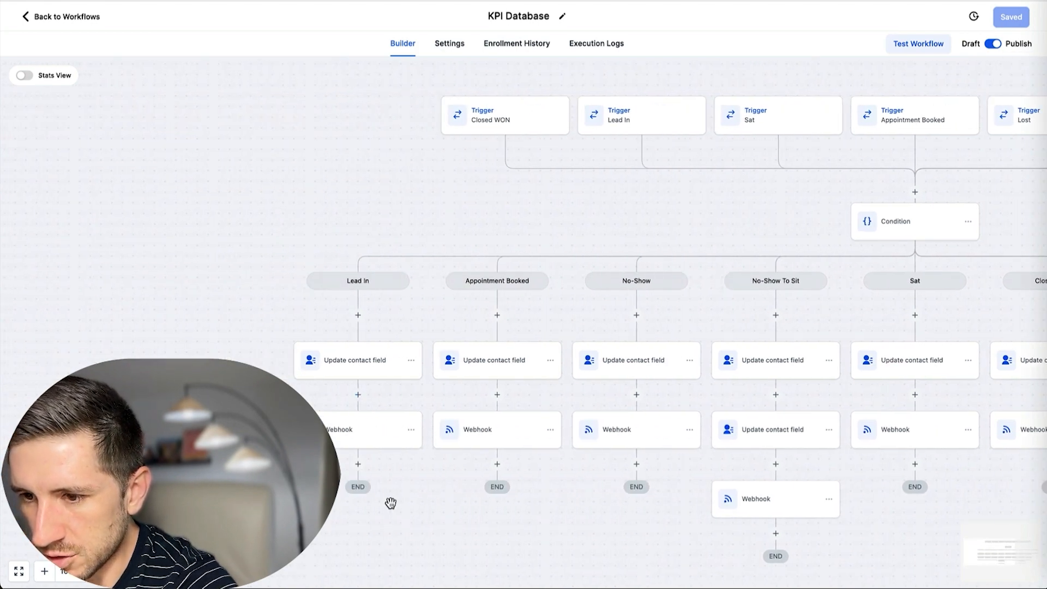
click(68, 17)
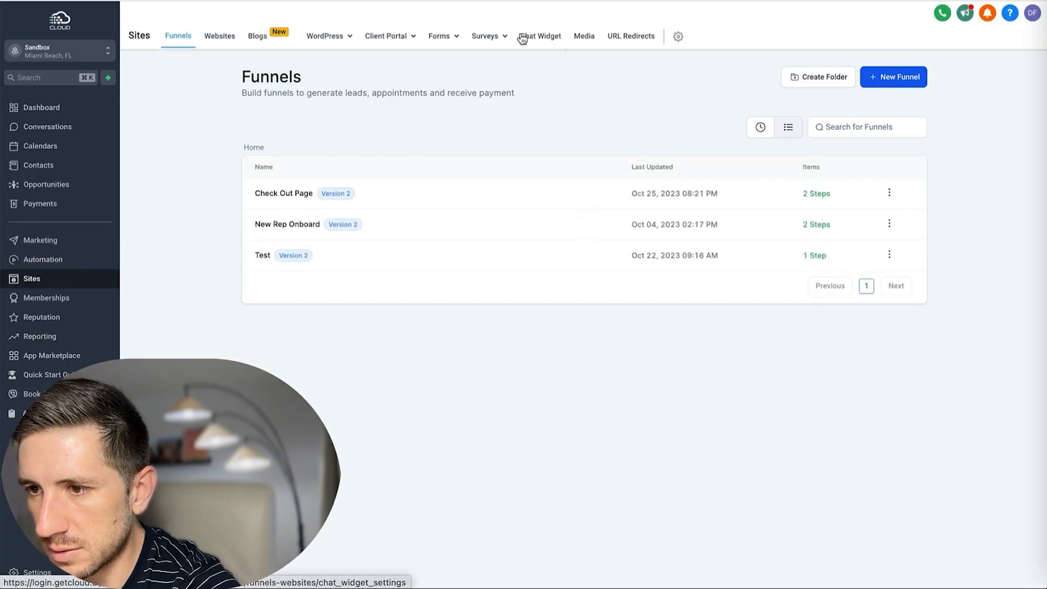
mouse_move(494, 38)
click(474, 62)
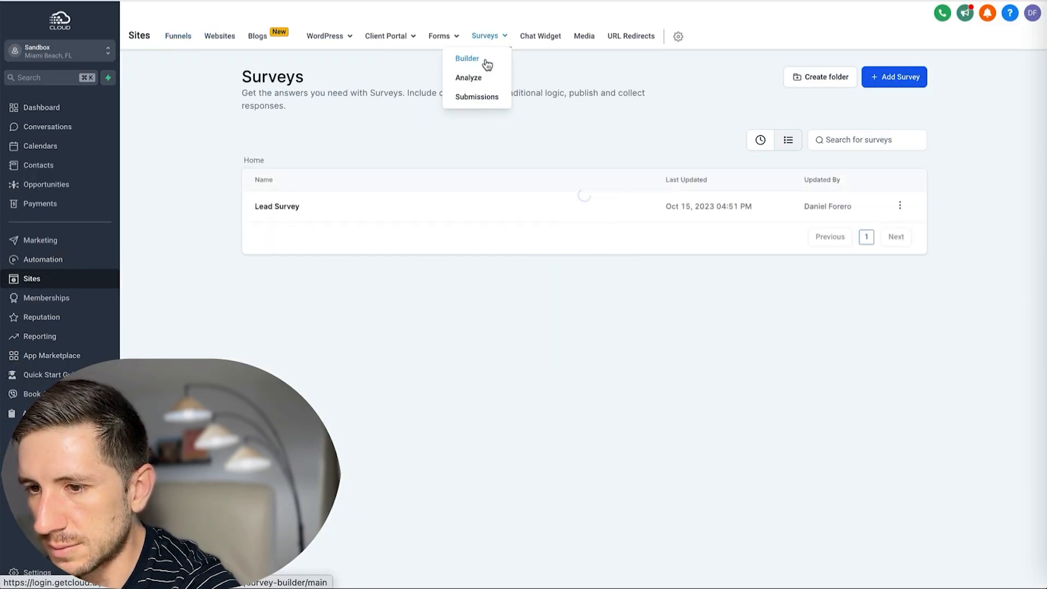
click(900, 207)
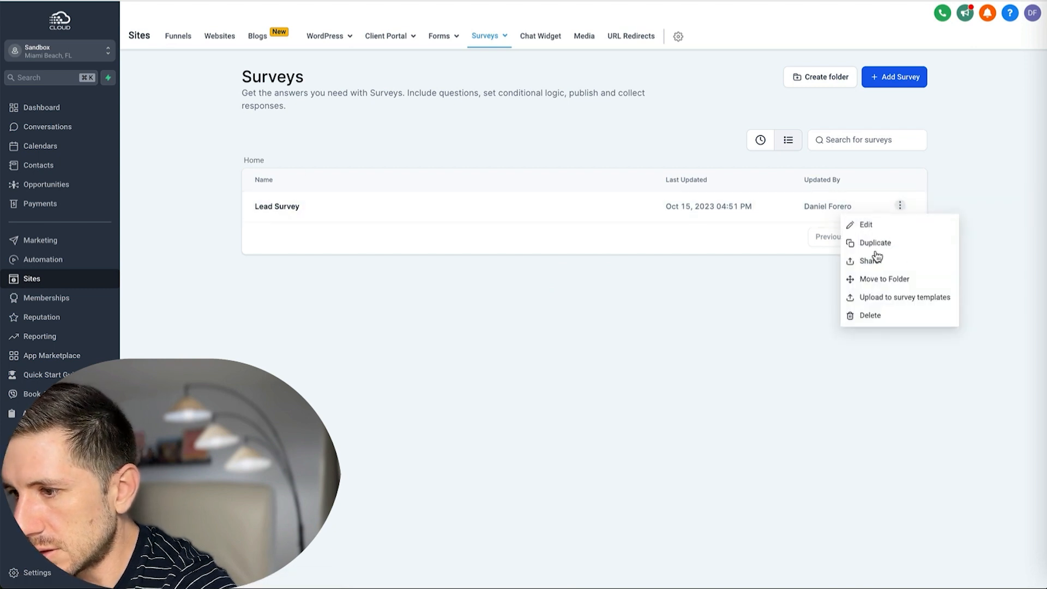
click(287, 206)
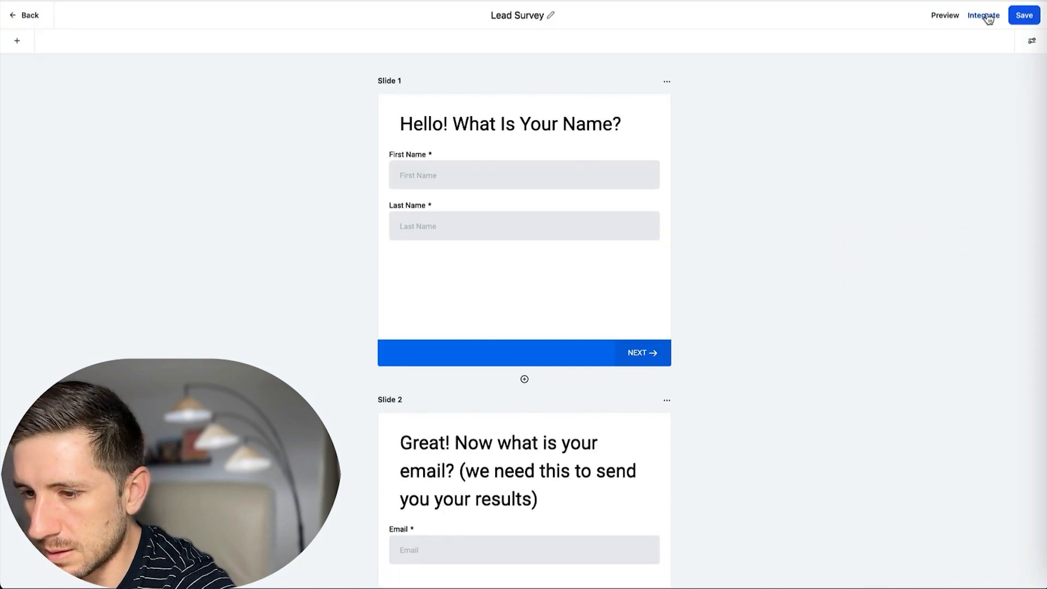
scroll(801, 234, down, 10)
scroll(800, 230, up, 10)
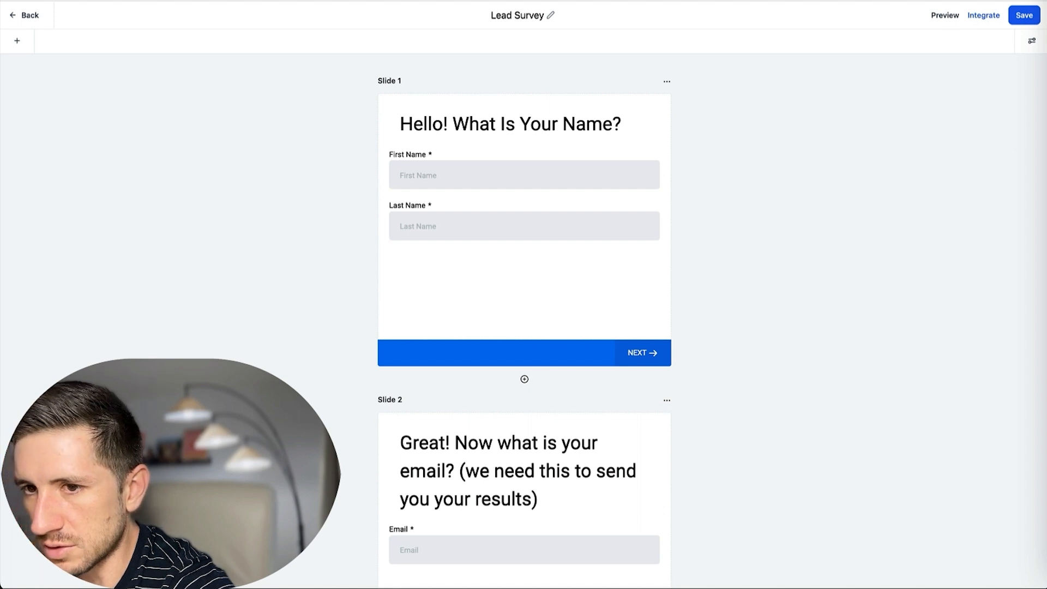
click(21, 21)
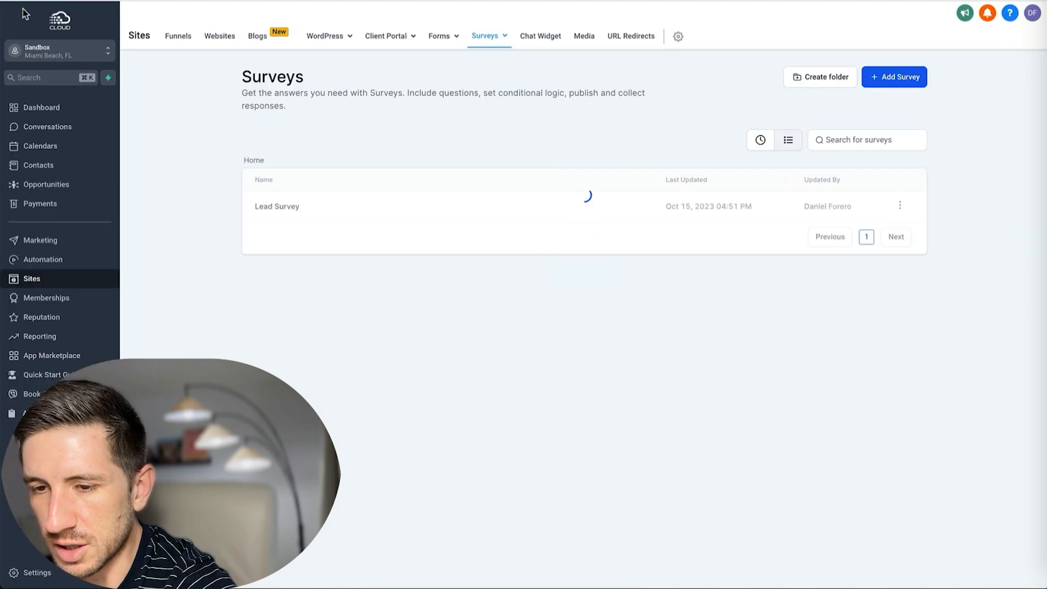
Inspect the GHL to Airtable workflow's Create Or Update Opportunity action, then go to Sites.
click(55, 261)
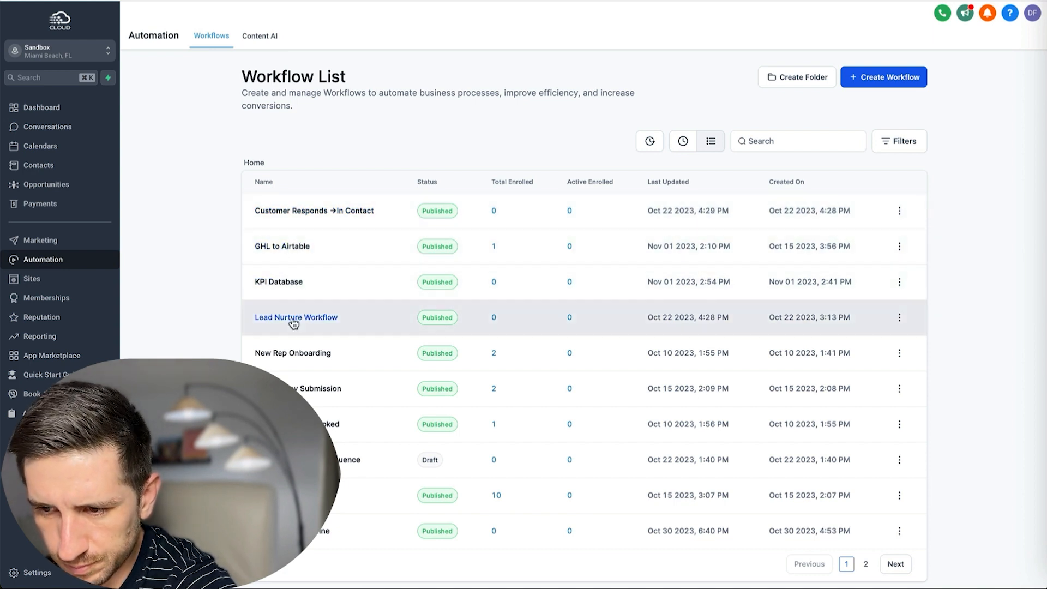
click(288, 250)
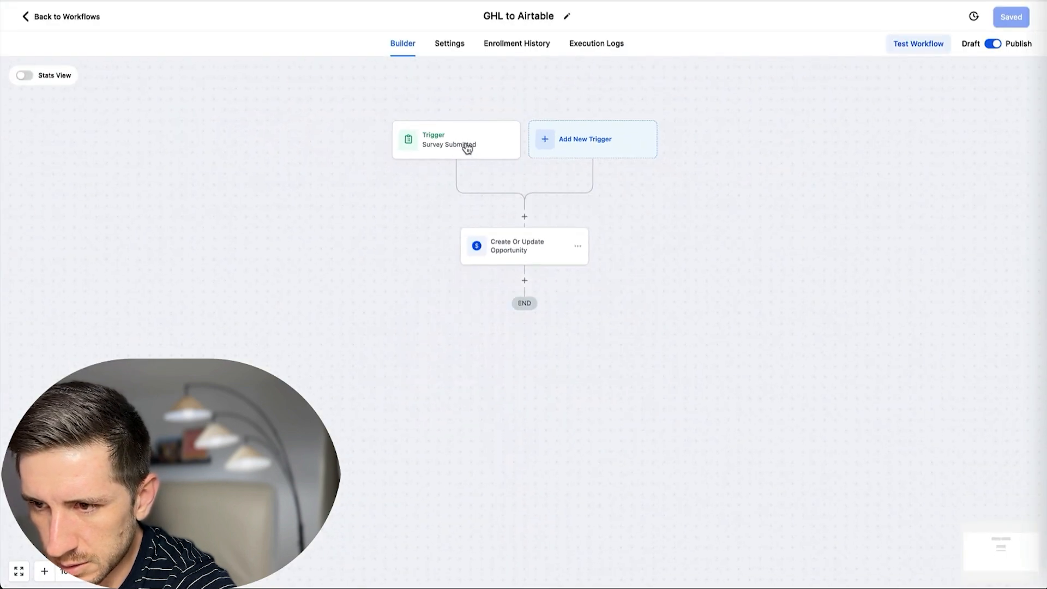
click(526, 251)
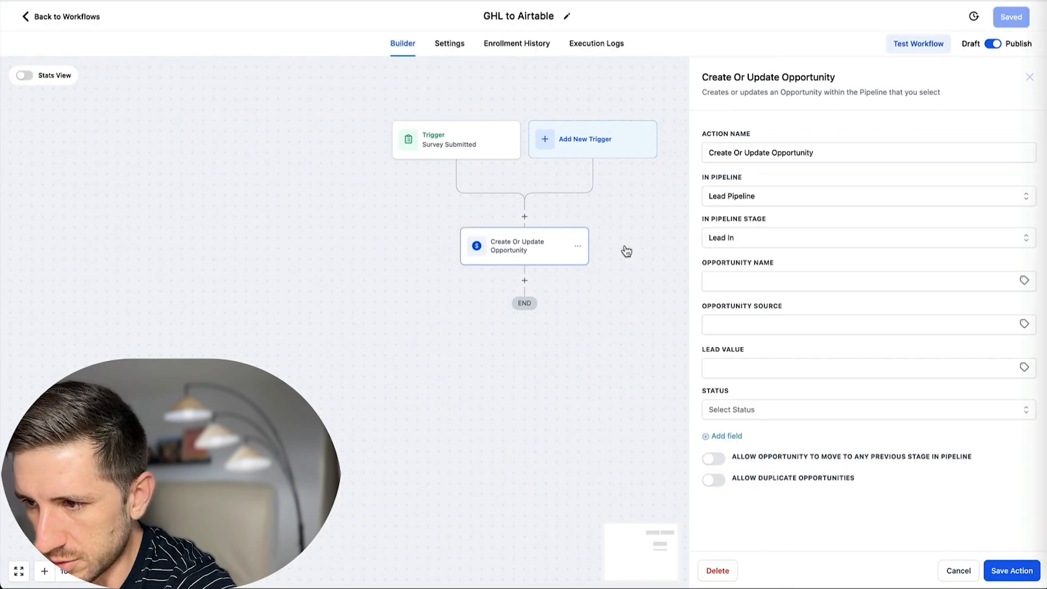
click(24, 18)
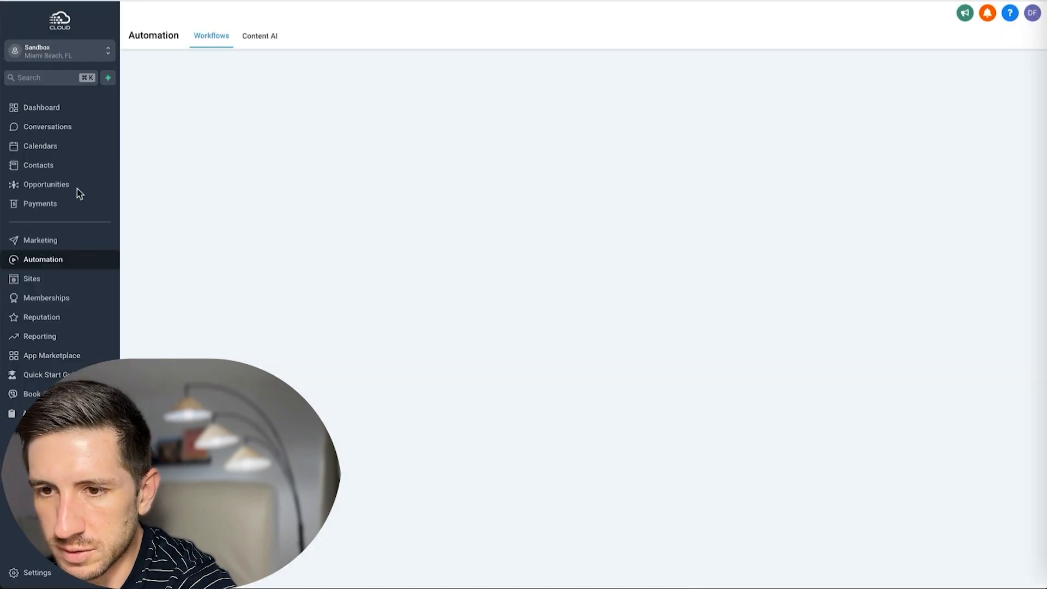
click(32, 278)
mouse_move(447, 44)
mouse_move(493, 42)
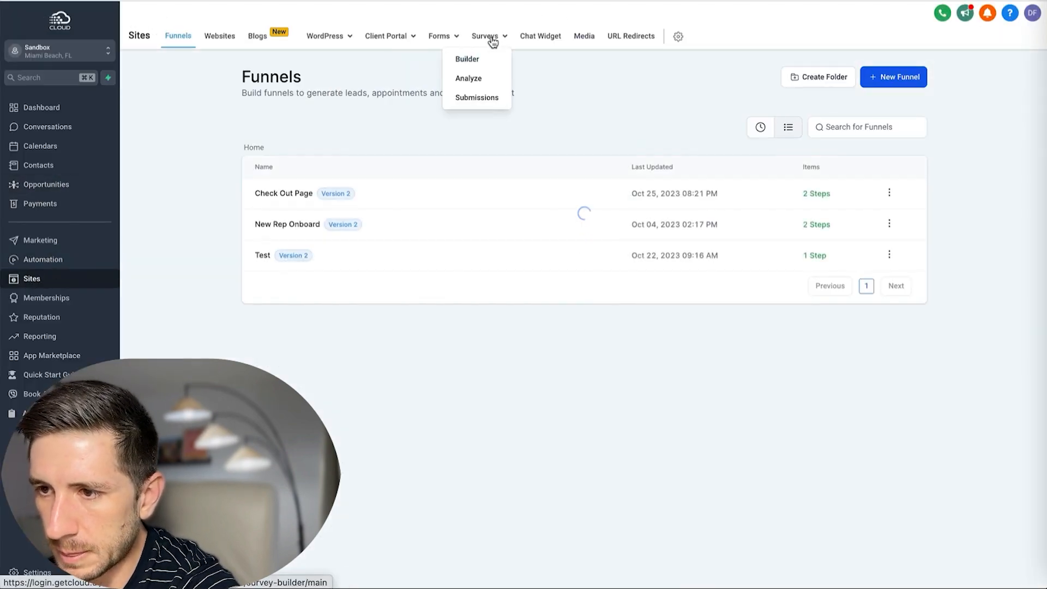
Open the Lead Survey's shareable link in a new tab.
click(470, 60)
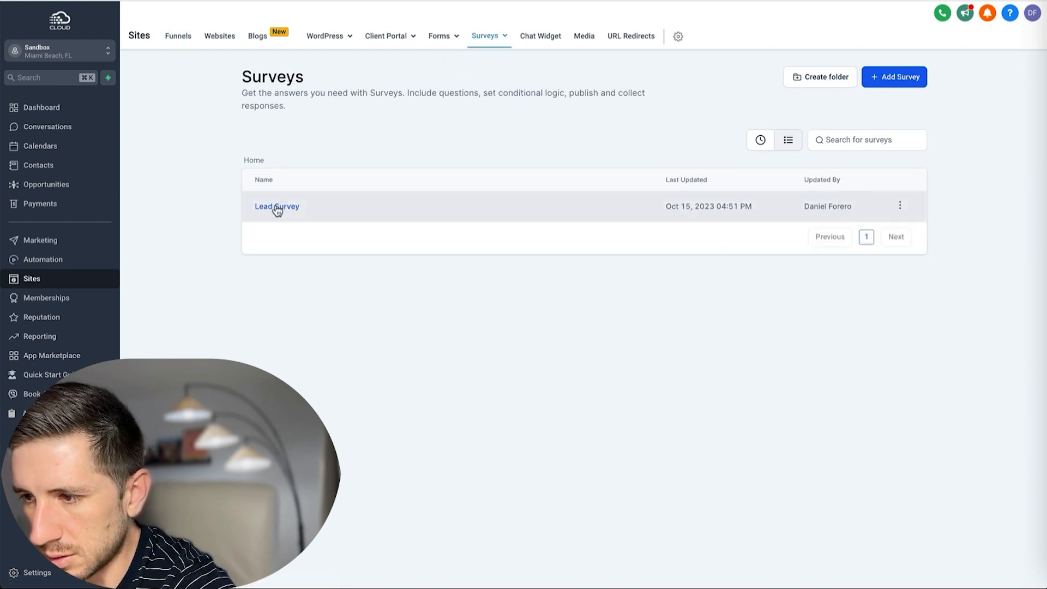
click(277, 207)
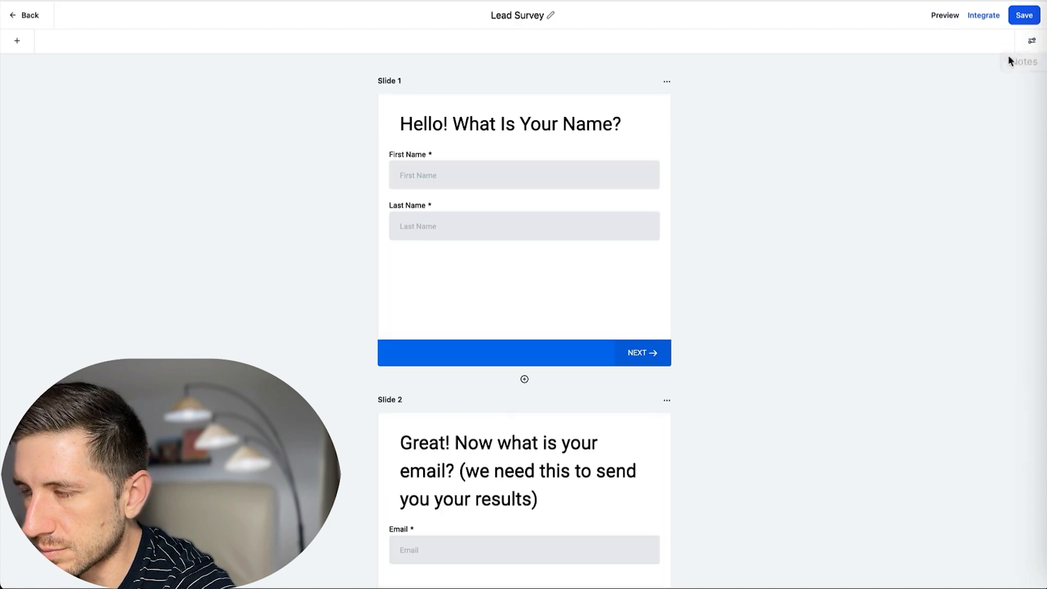
click(982, 16)
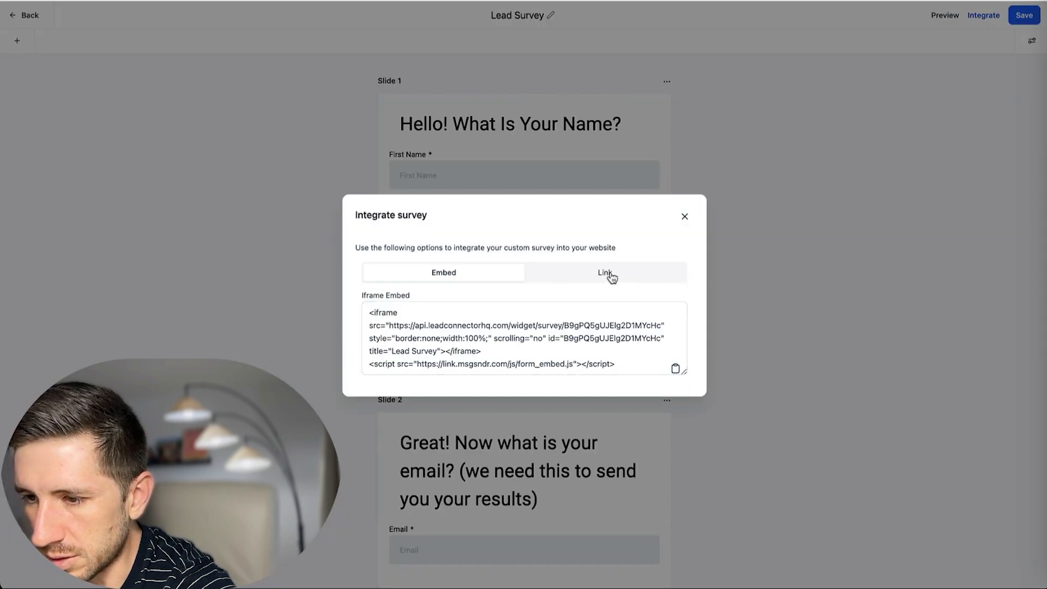
click(609, 280)
click(674, 339)
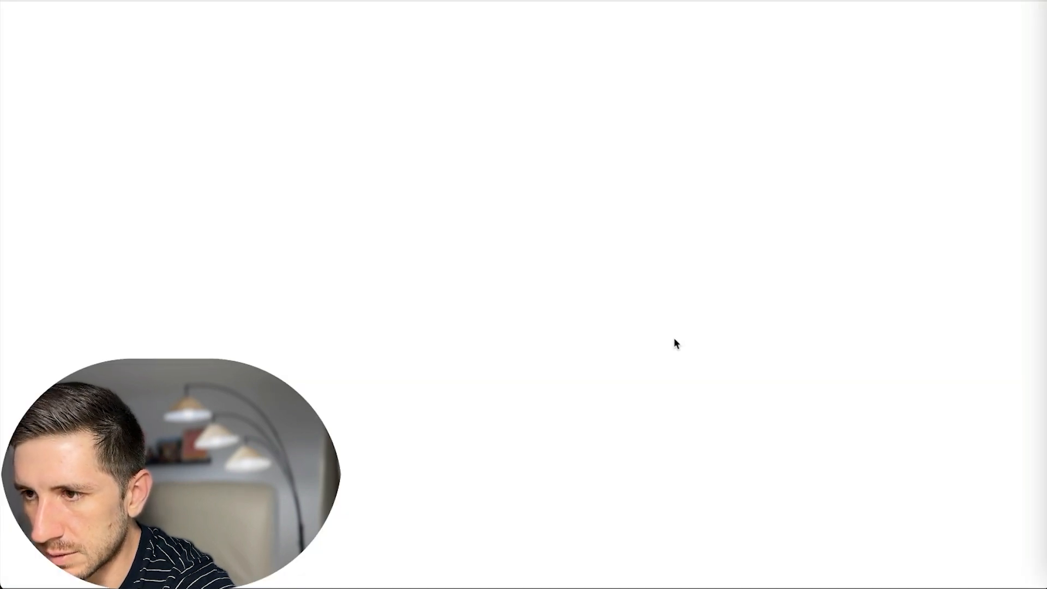
Fill the live survey with a test first and last name, test email and test phone number.
click(474, 145)
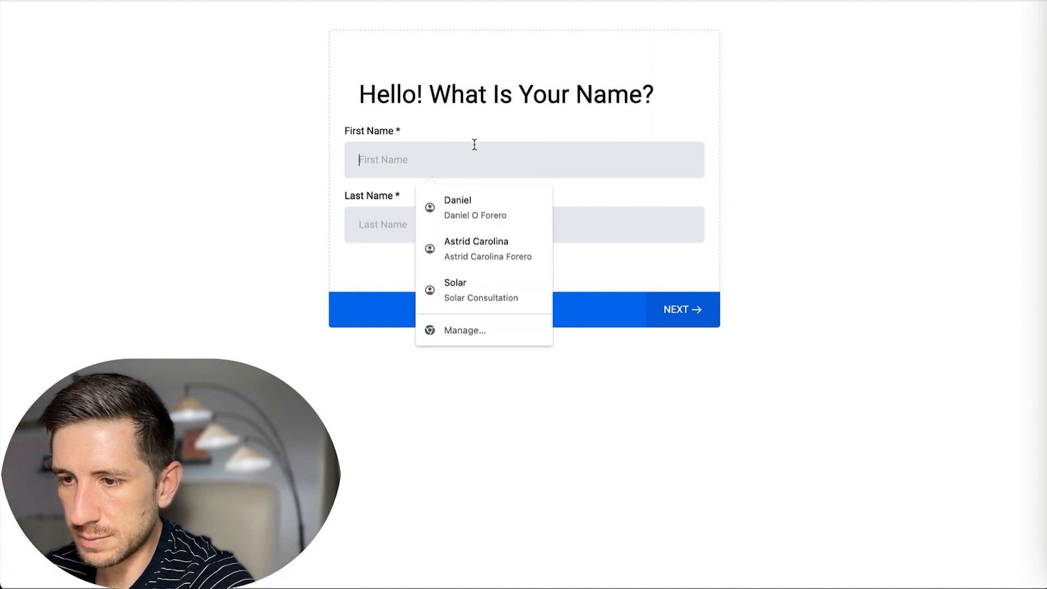
text(Testing)
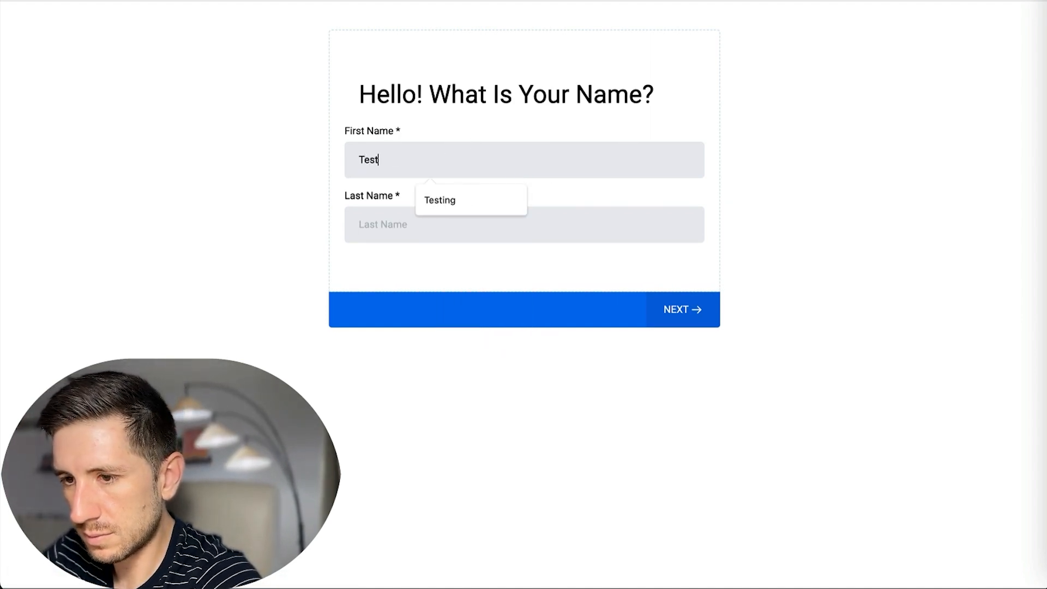
key(Tab)
text(Te)
key(Return)
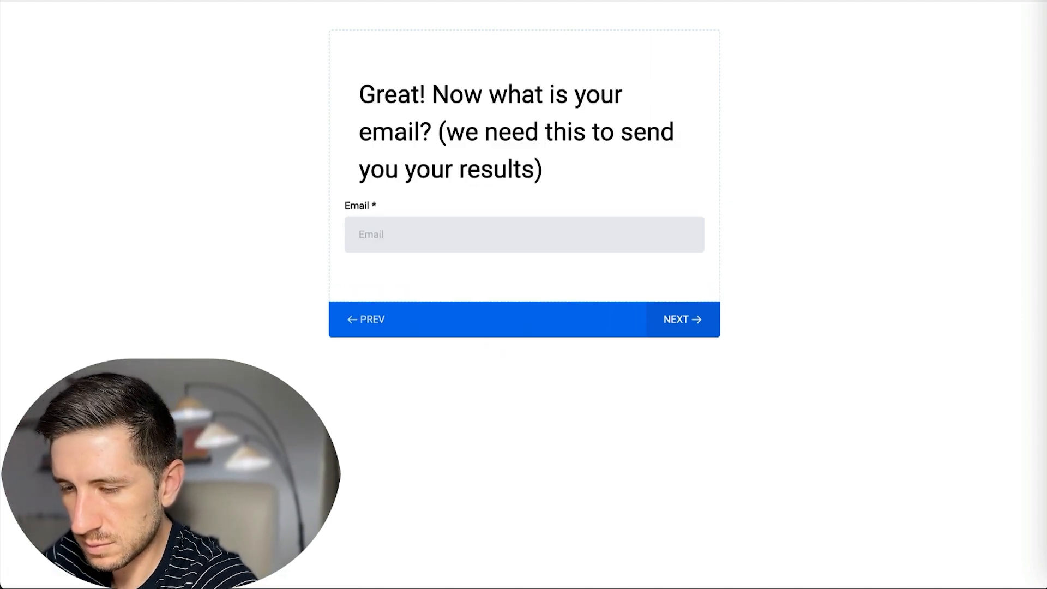
click(565, 217)
text(te)
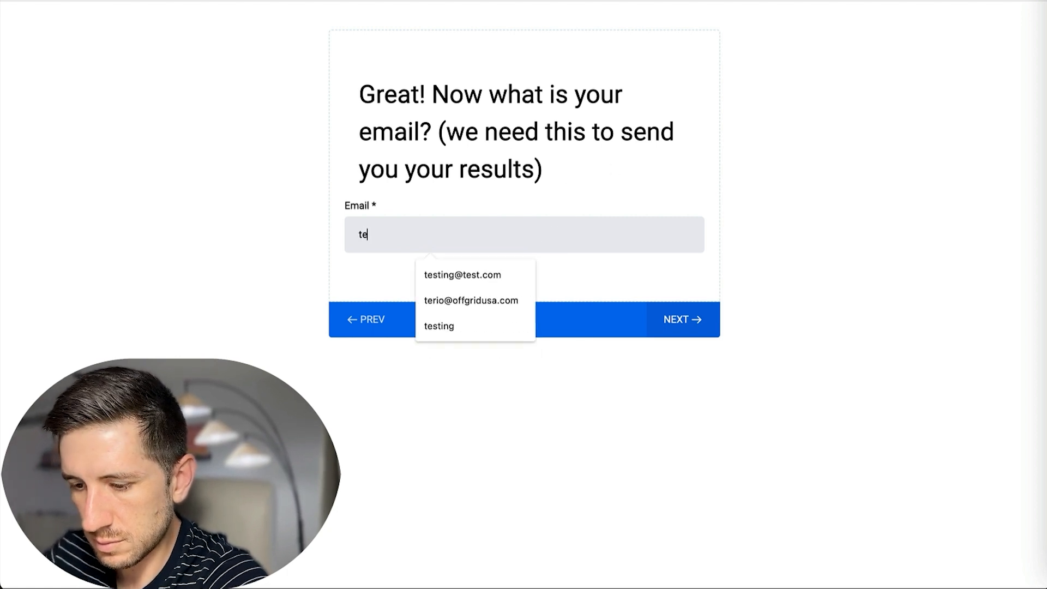
text(sting@test)
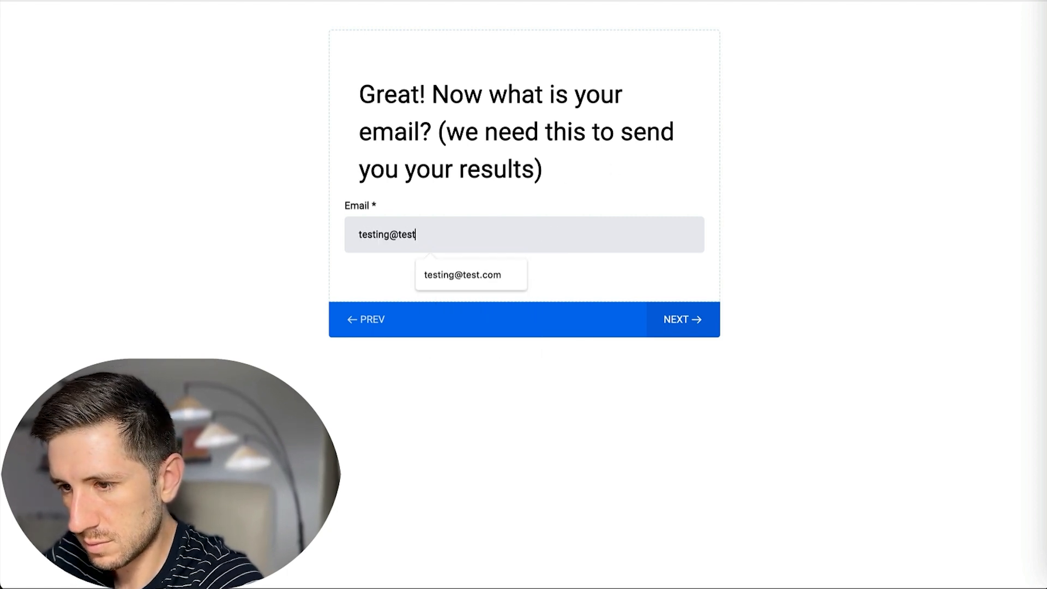
text(.com)
key(Return)
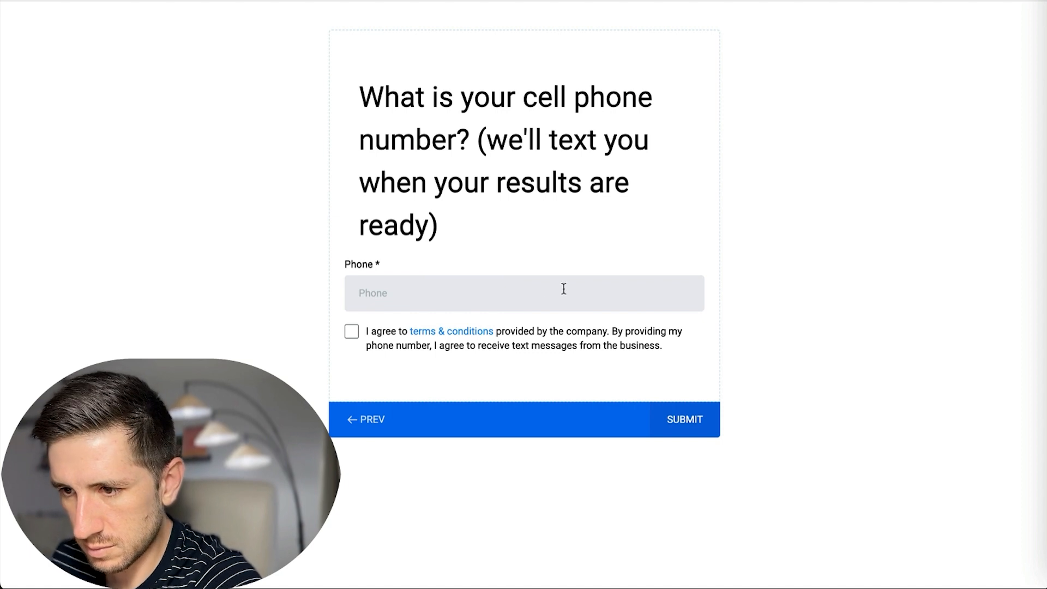
click(513, 294)
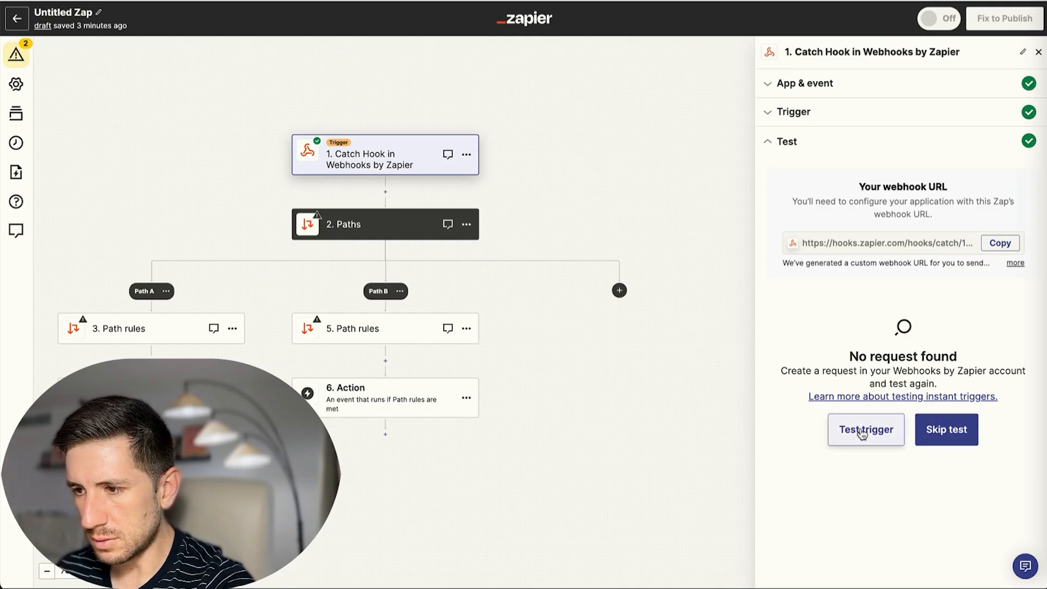
Rerun the Catch Hook trigger test until the new survey submission is picked up.
click(862, 431)
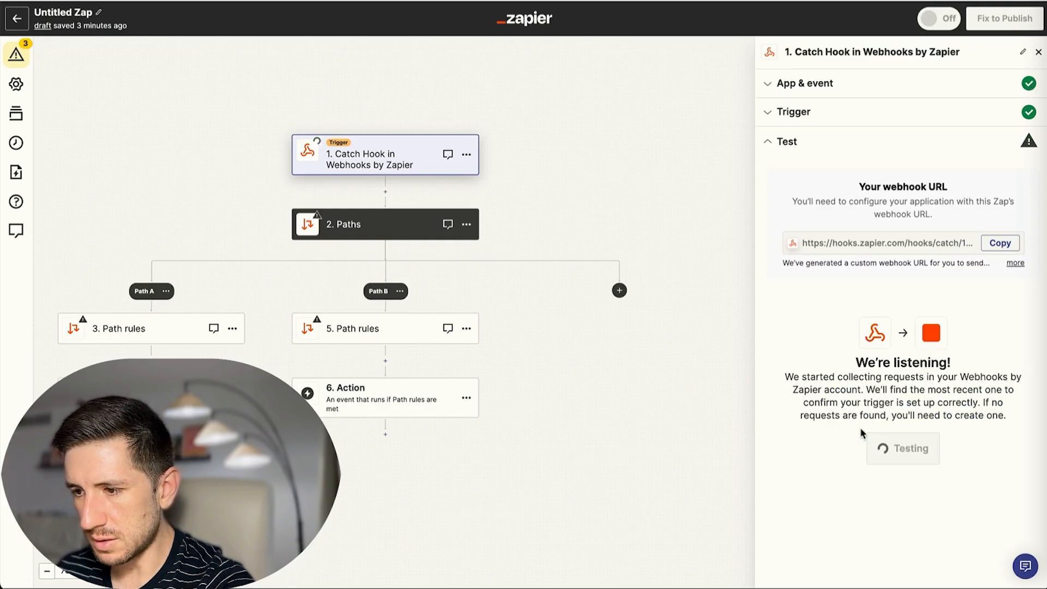
click(865, 430)
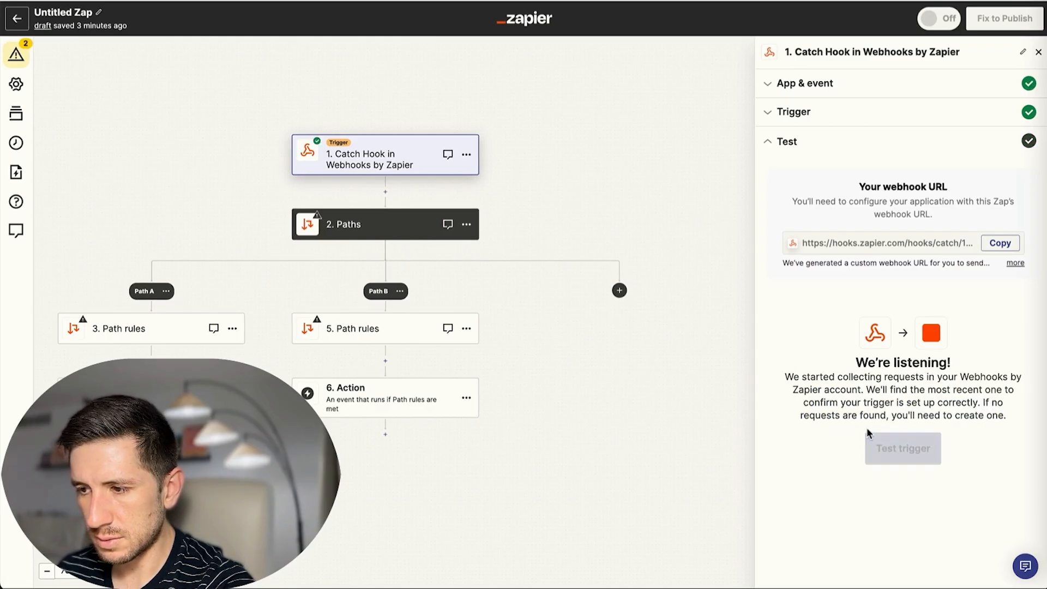
click(892, 444)
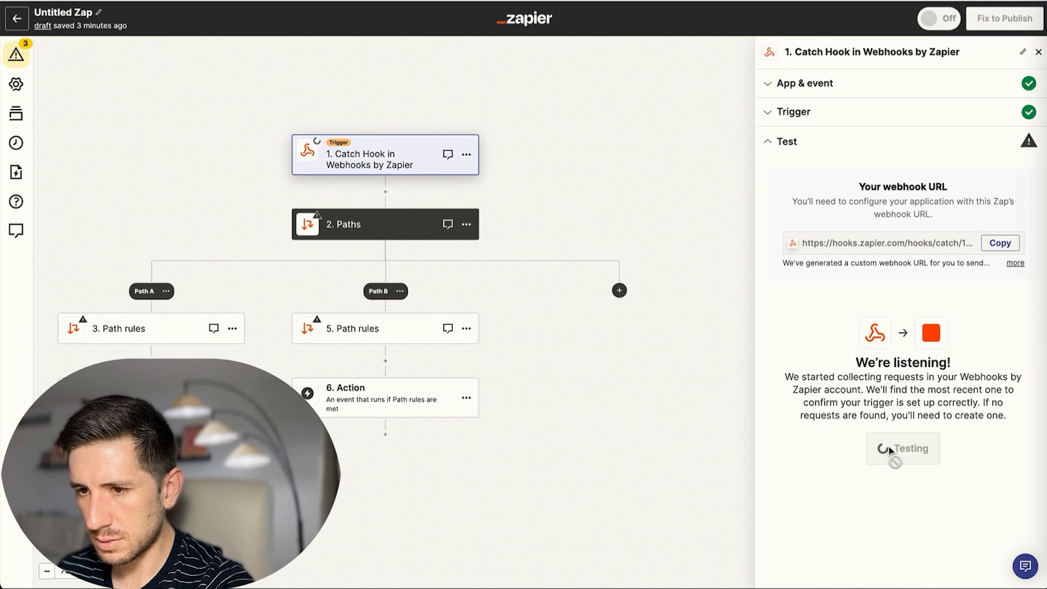
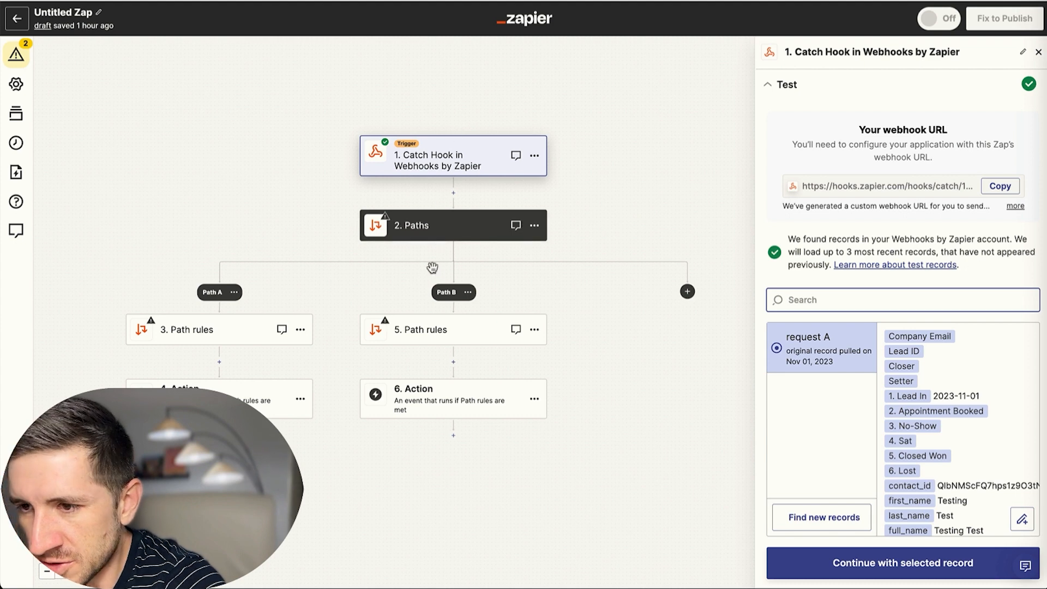
Use the found webhook request as the Catch Hook trigger's test record.
click(900, 570)
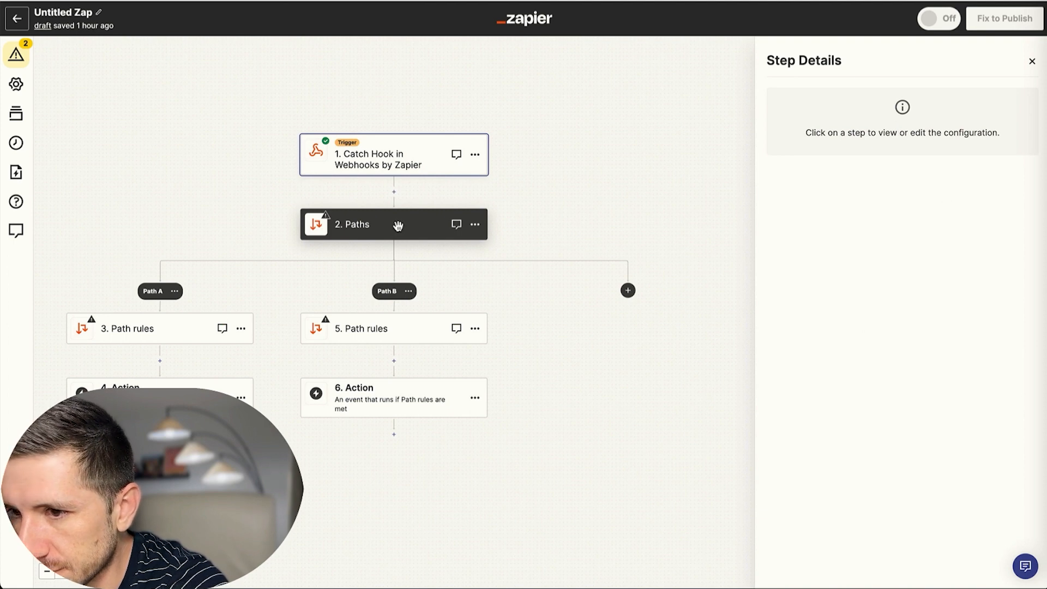
Set Path A's rule to Pipeline Stage (Text) Exactly matches 'Lead In' and test it.
click(168, 332)
click(851, 170)
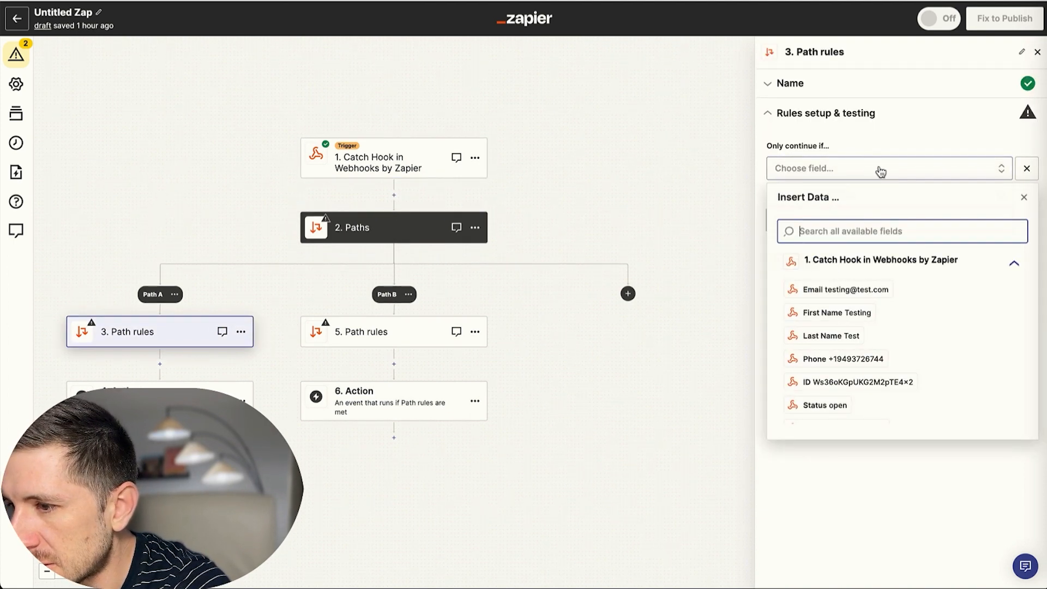
scroll(873, 296, down, 2)
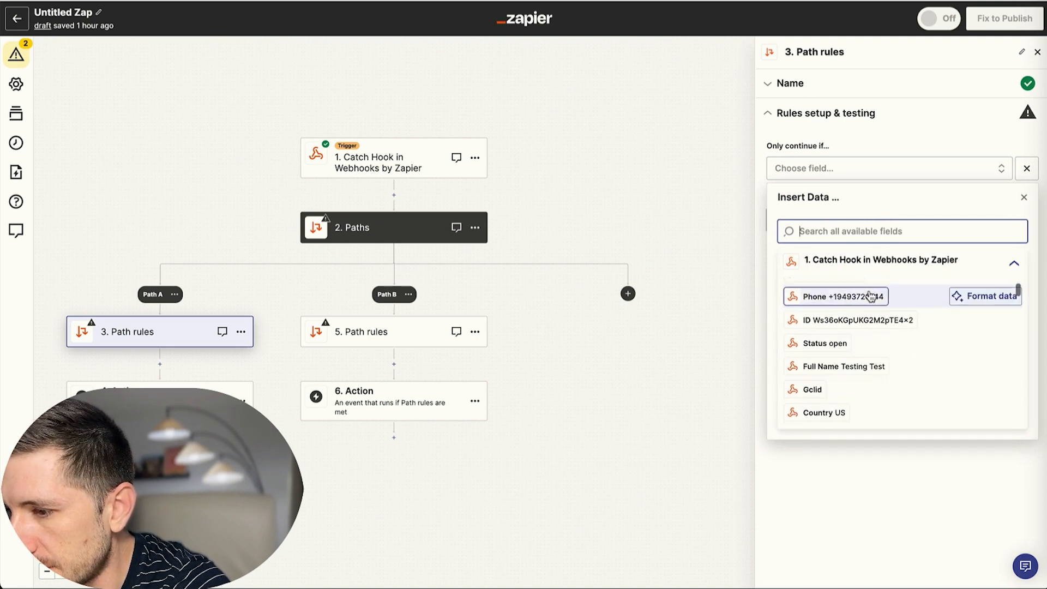
scroll(873, 296, up, 2)
text(pipe)
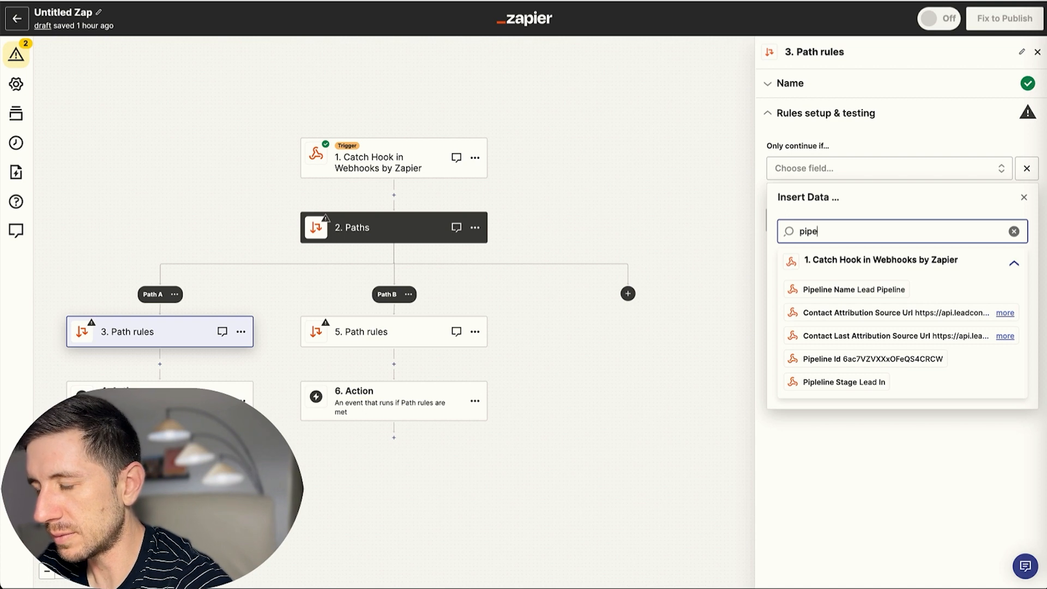
click(821, 385)
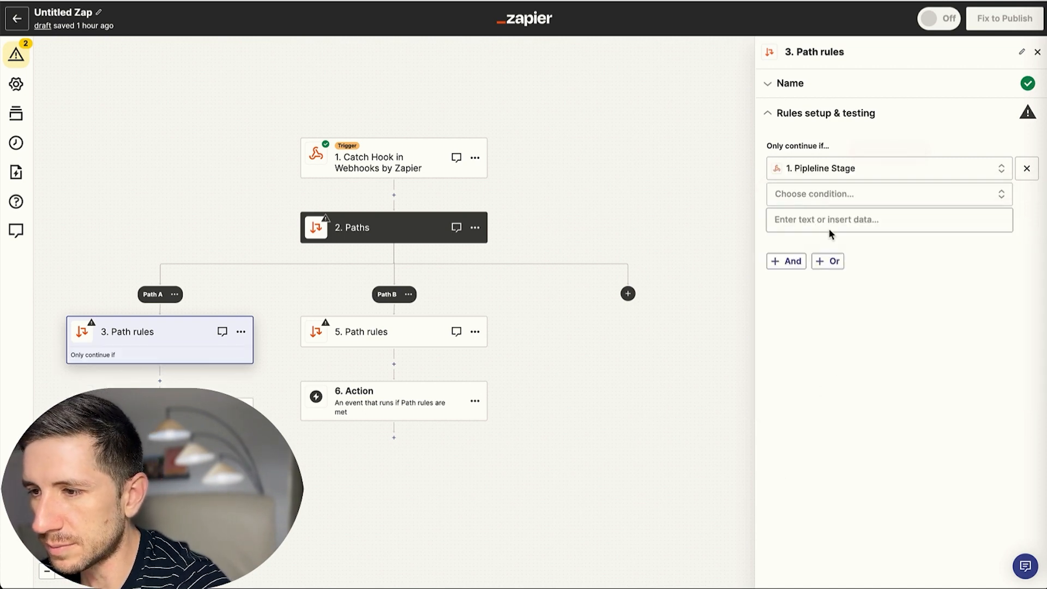
click(845, 198)
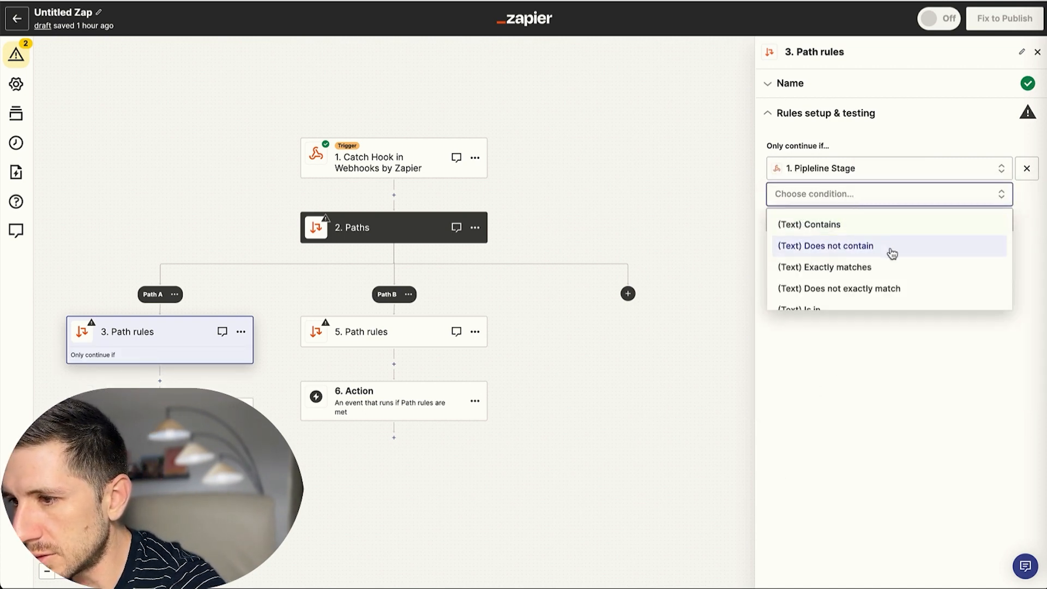
scroll(892, 253, down, 1)
click(836, 220)
click(858, 218)
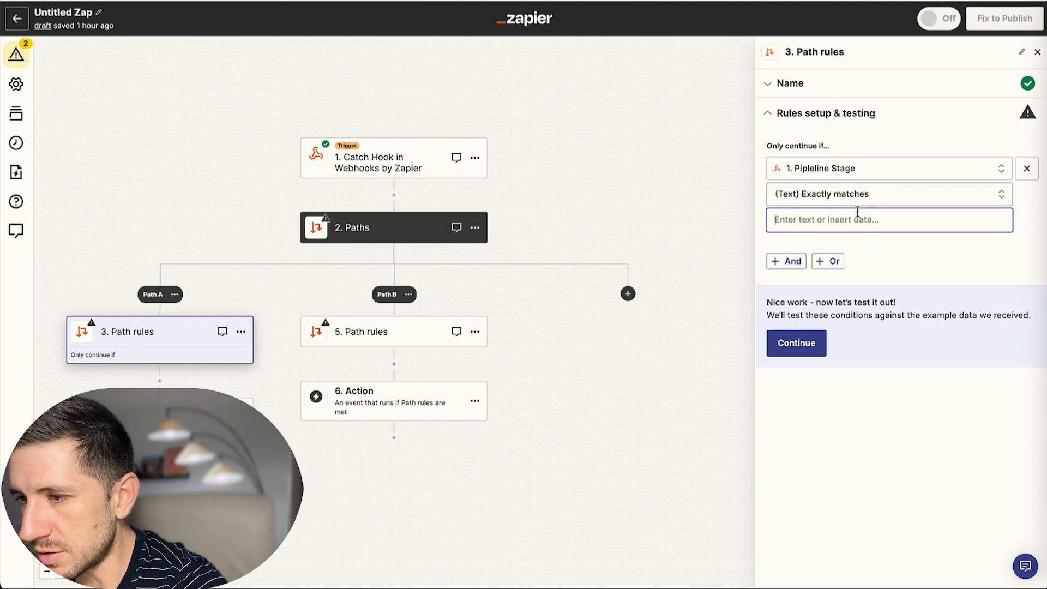
text(Lead In)
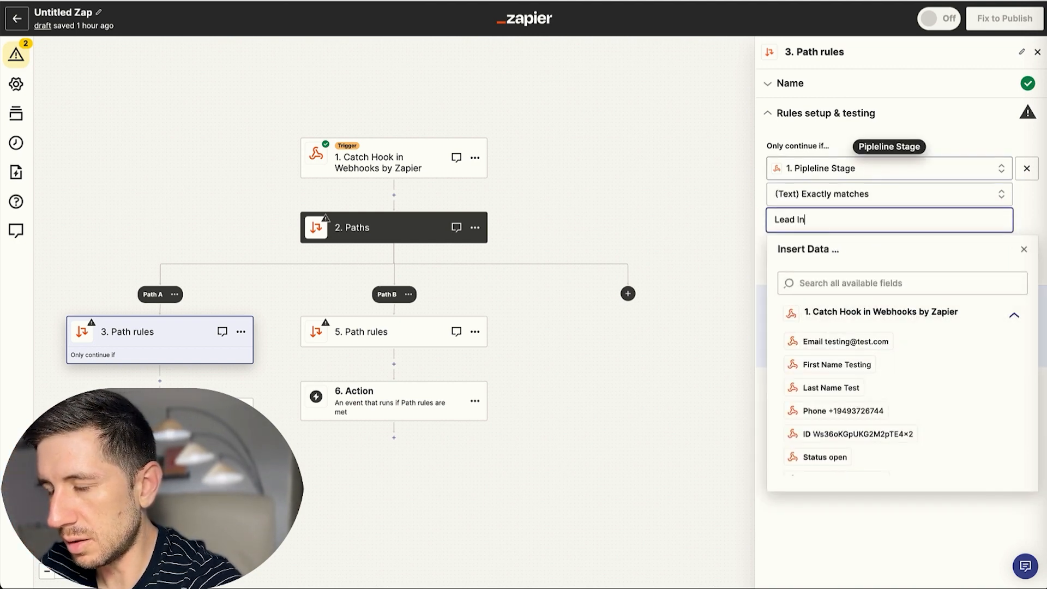
click(966, 114)
click(811, 346)
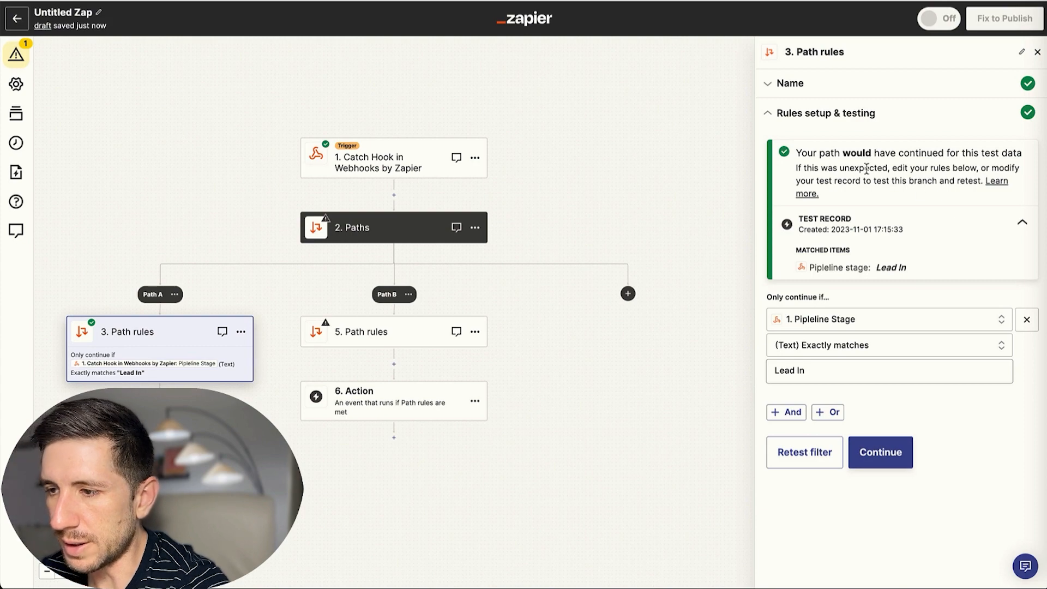
click(895, 463)
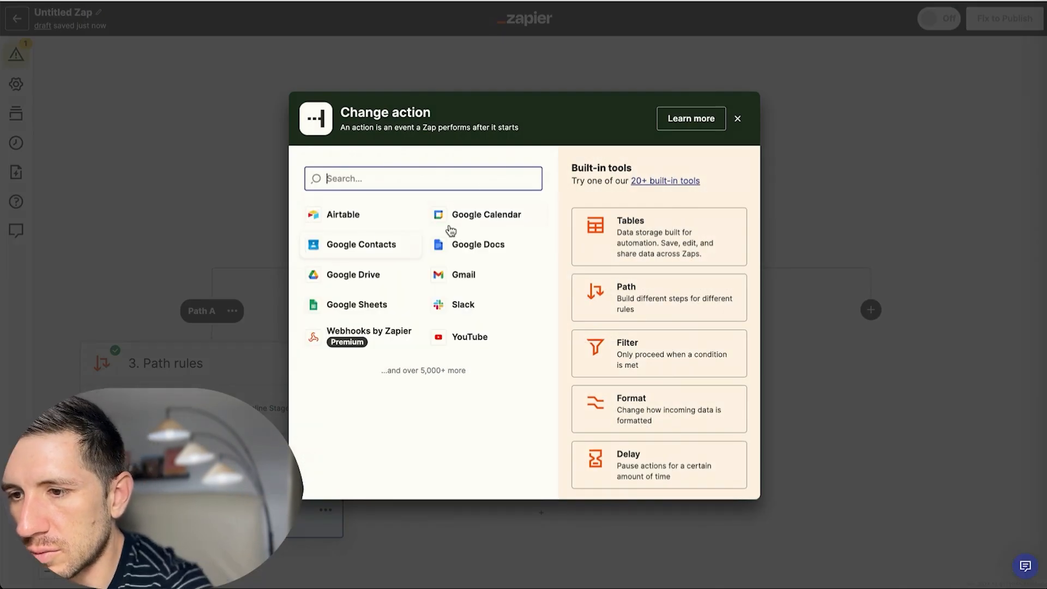
Make Path A's action Airtable Create Record using the connected Airtable account.
click(348, 222)
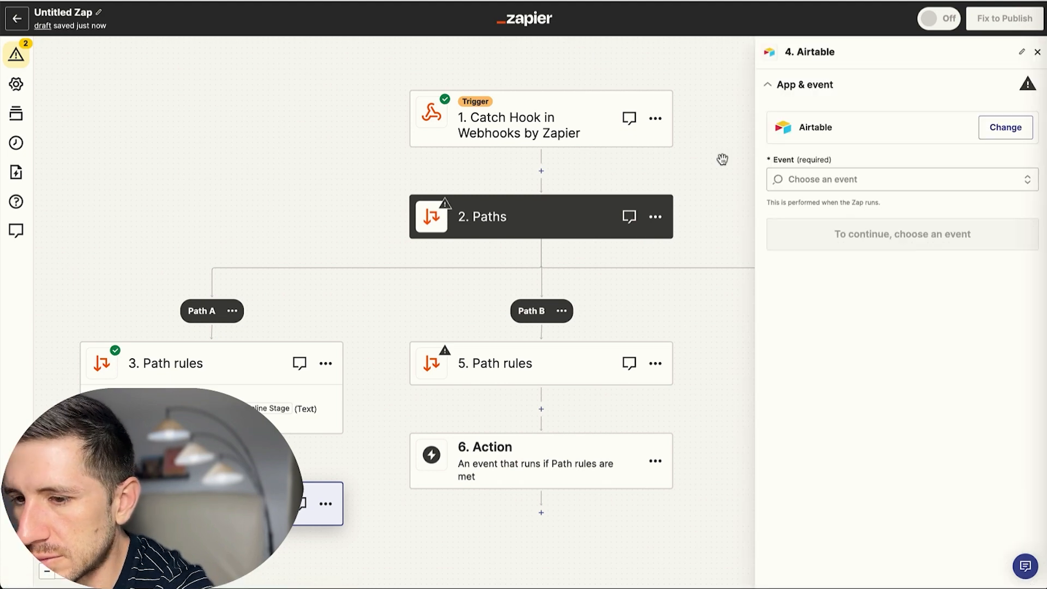
click(842, 178)
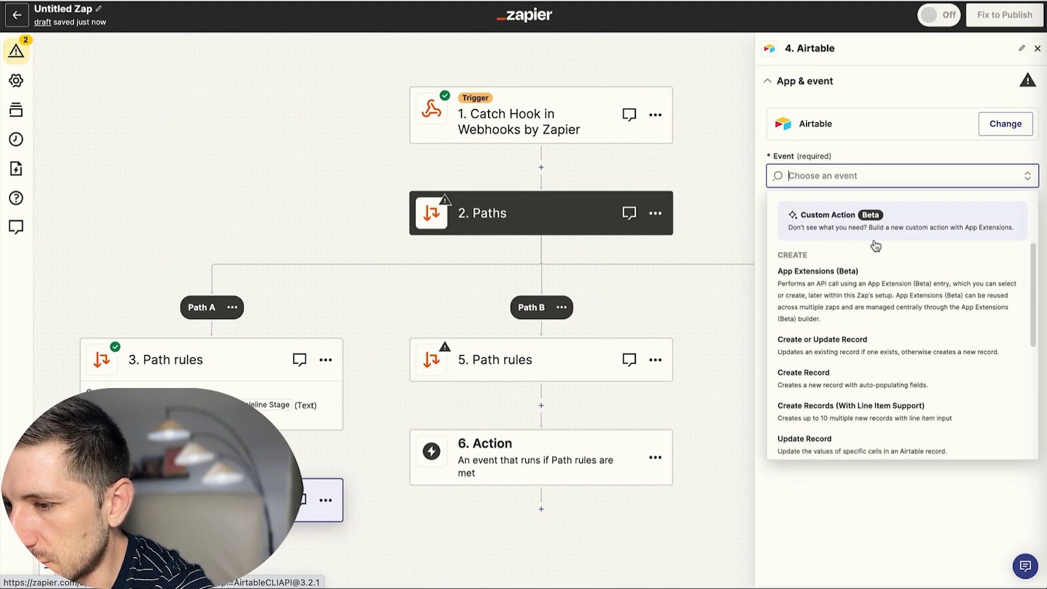
click(840, 380)
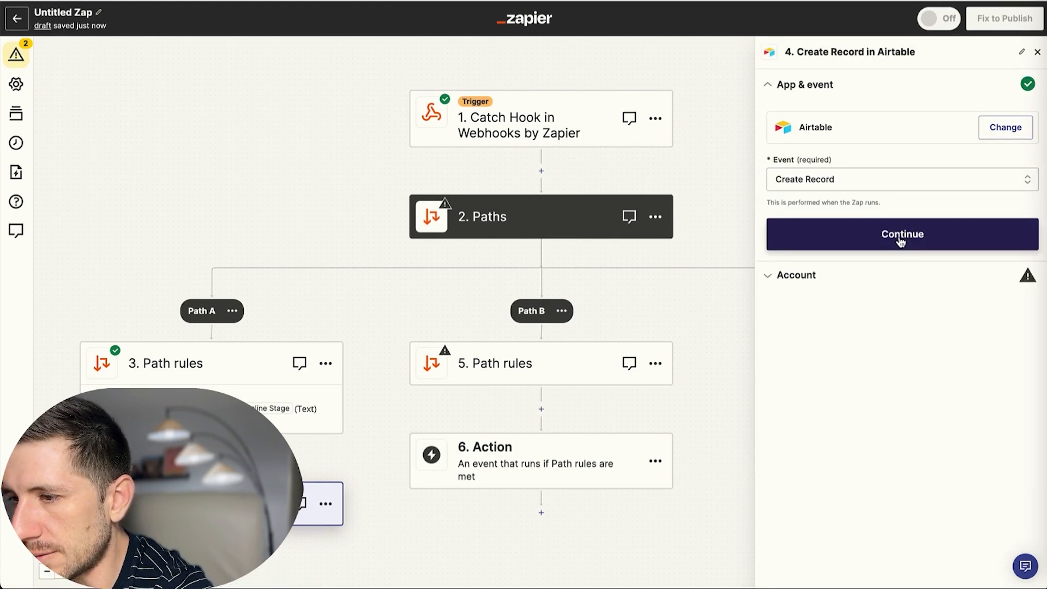
click(899, 239)
click(1010, 151)
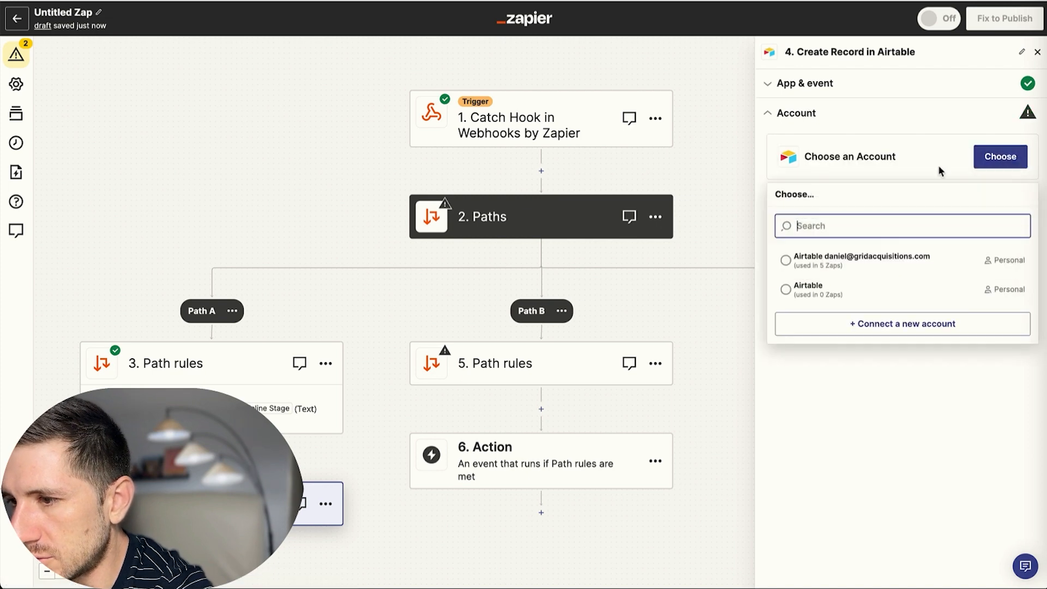
click(866, 265)
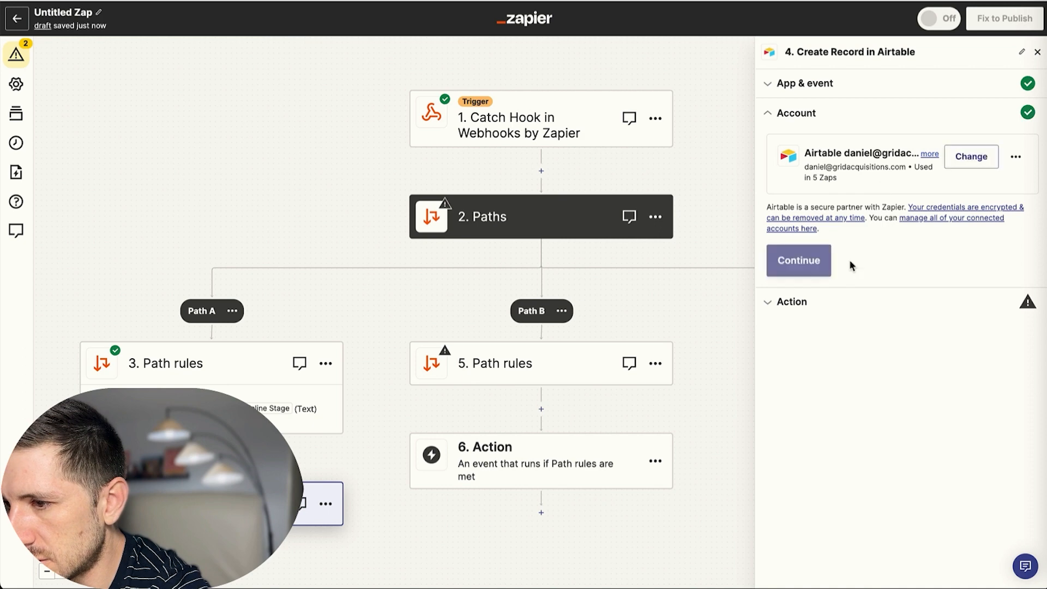
click(804, 273)
Target the 'New Leads From GHL' base and its Table 1.
click(860, 195)
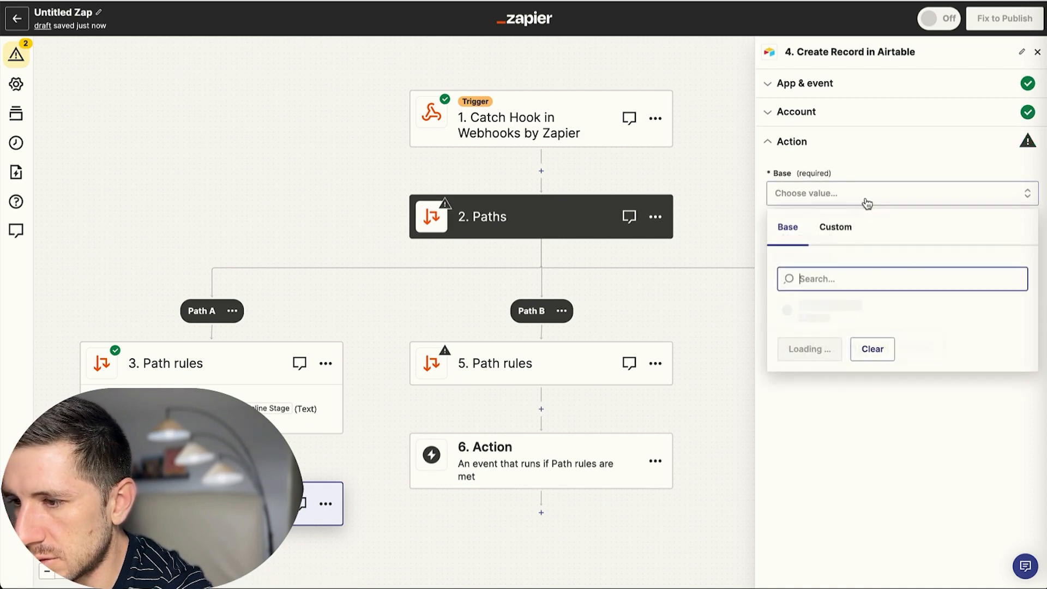
scroll(879, 360, down, 1)
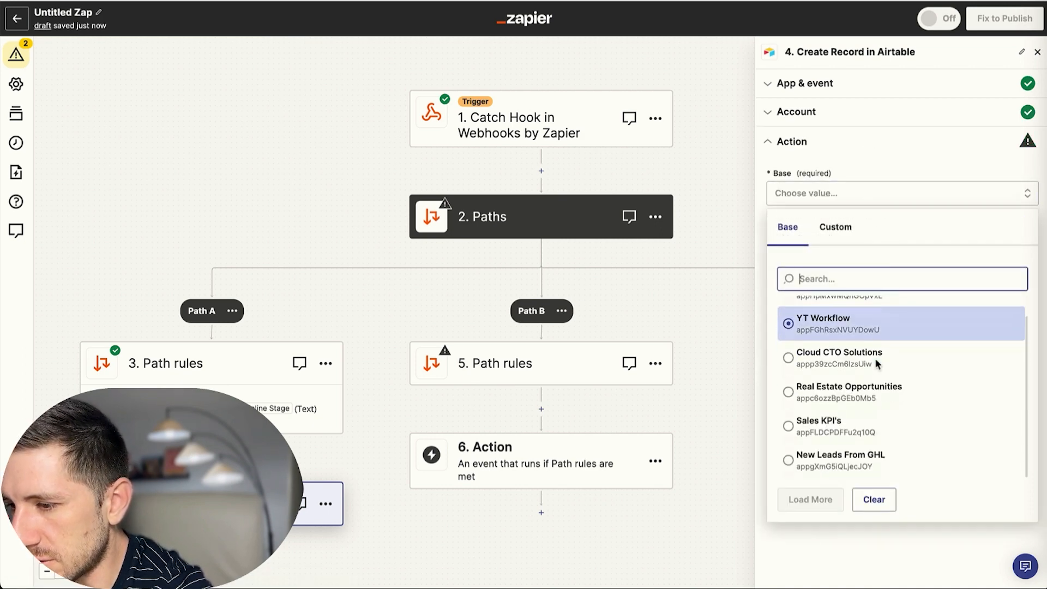
click(844, 461)
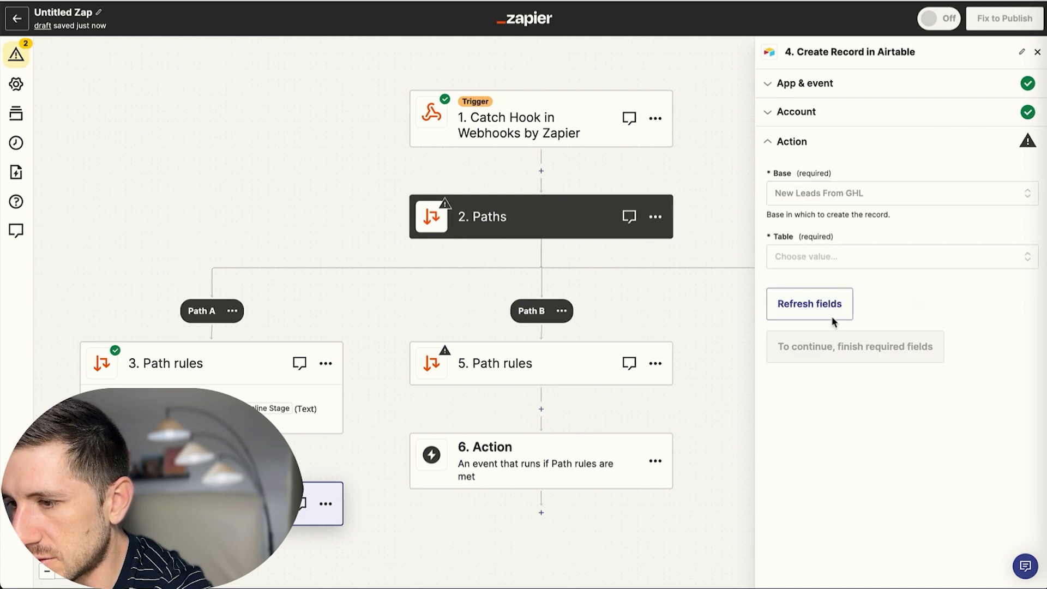
click(853, 258)
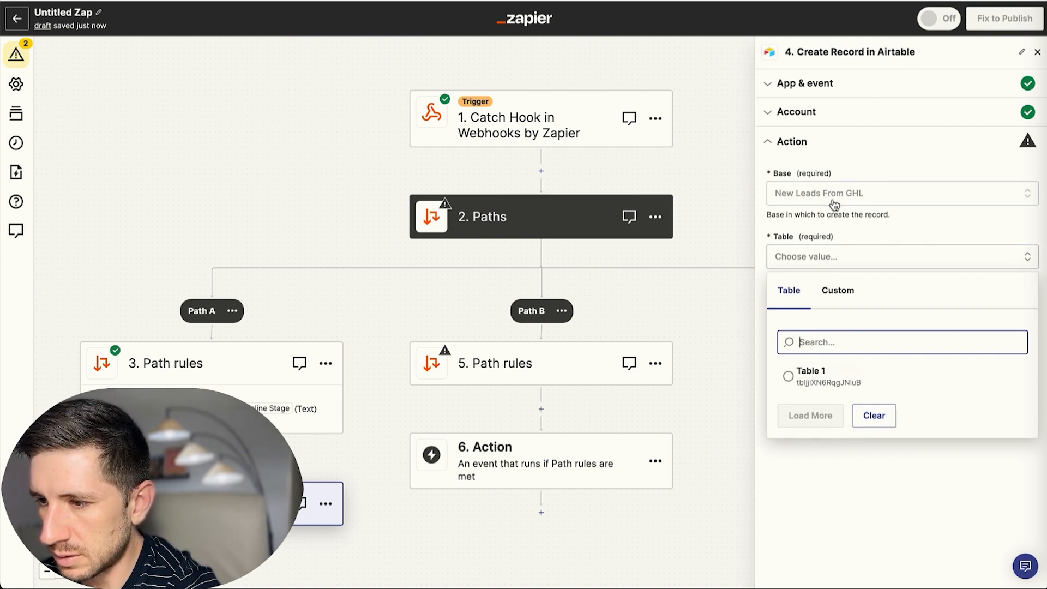
click(808, 376)
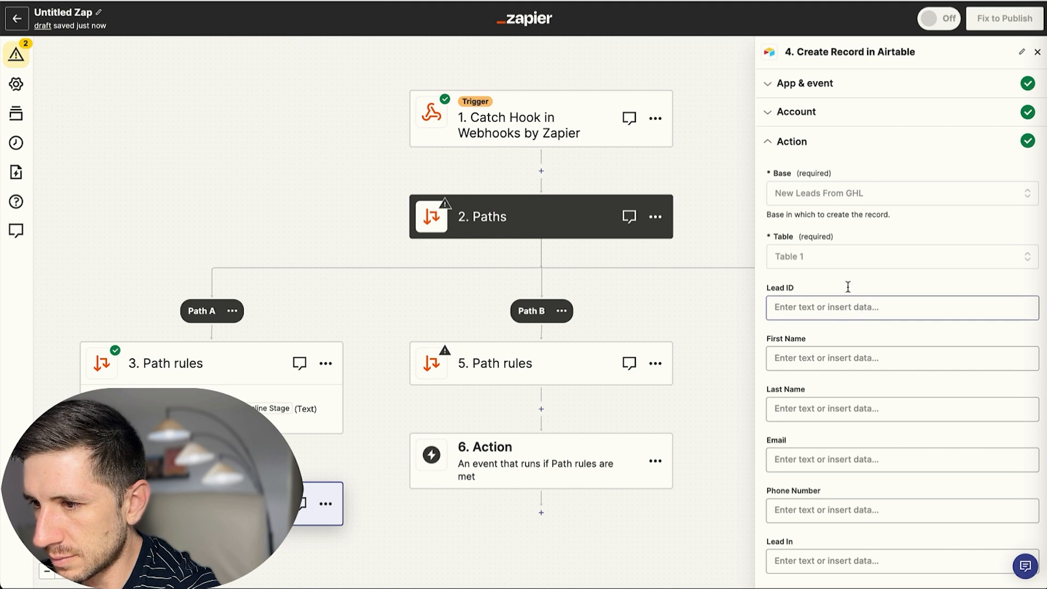
Map the webhook's first and last name into Airtable's First Name and Last Name fields.
scroll(818, 273, down, 5)
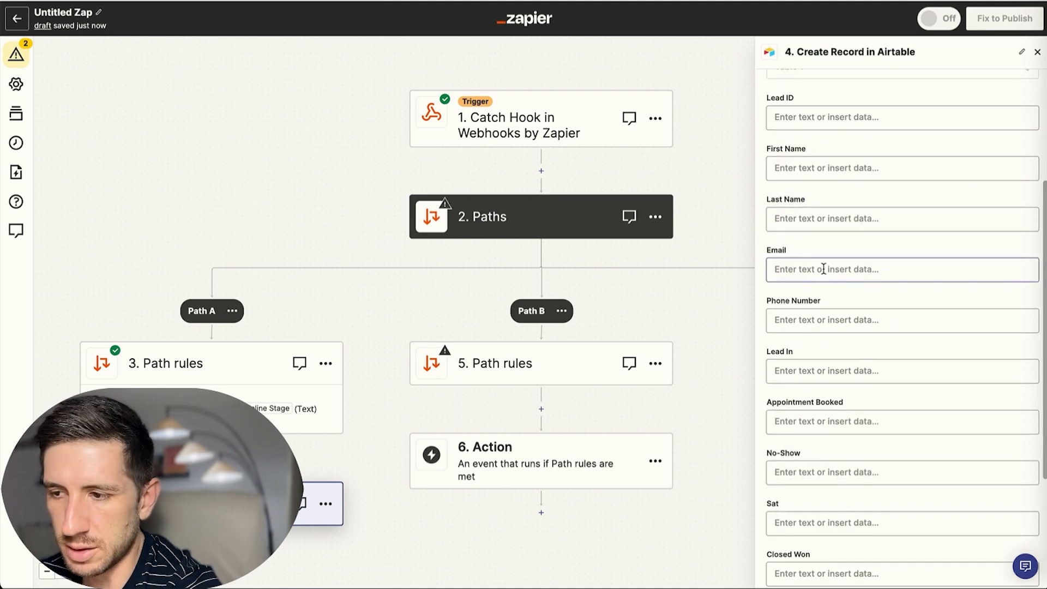
scroll(823, 268, up, 5)
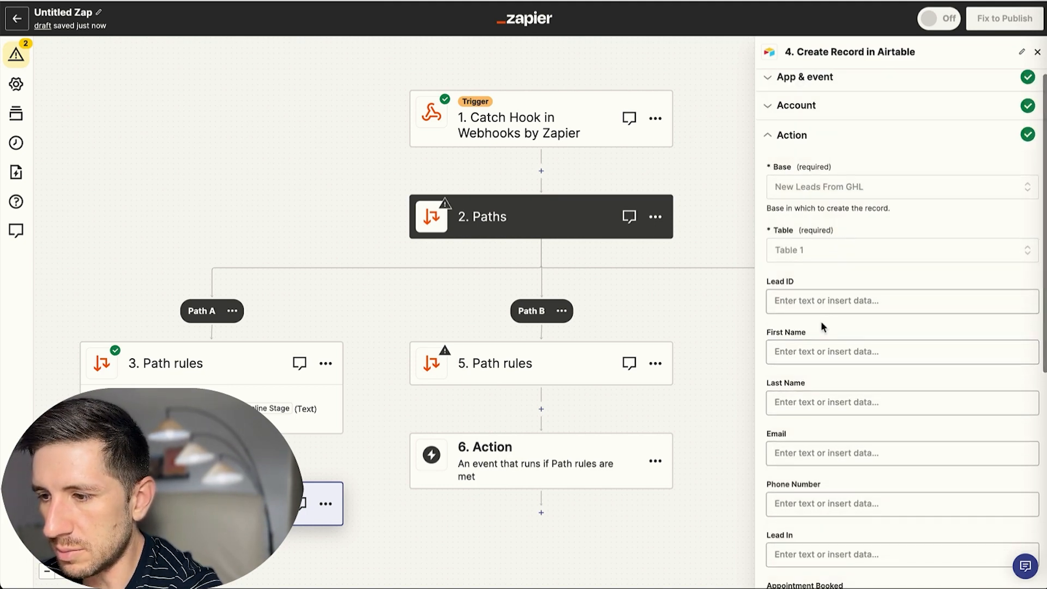
click(824, 351)
click(834, 444)
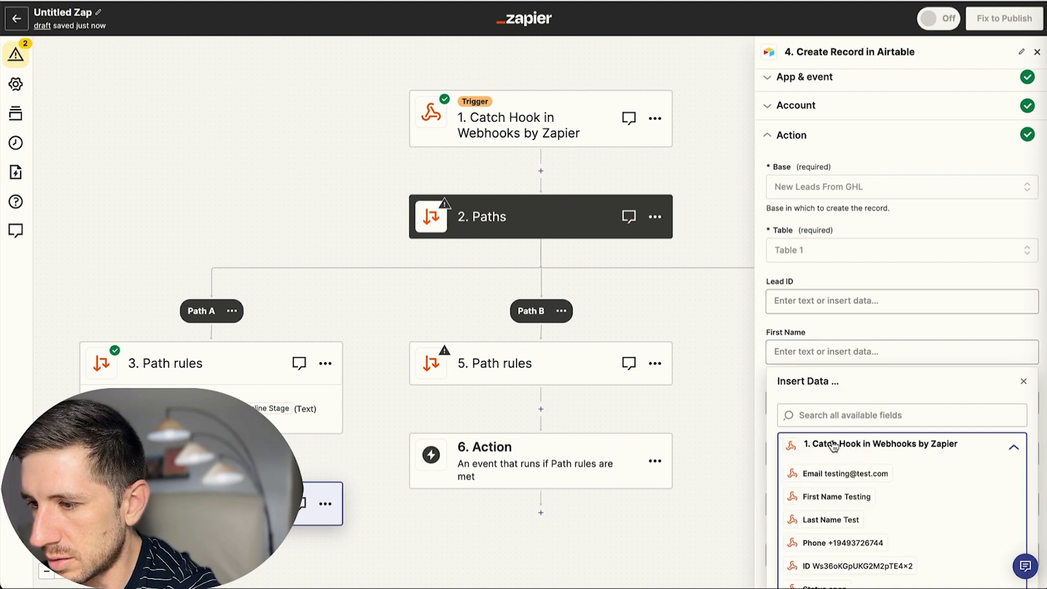
scroll(833, 445, down, 1)
click(834, 443)
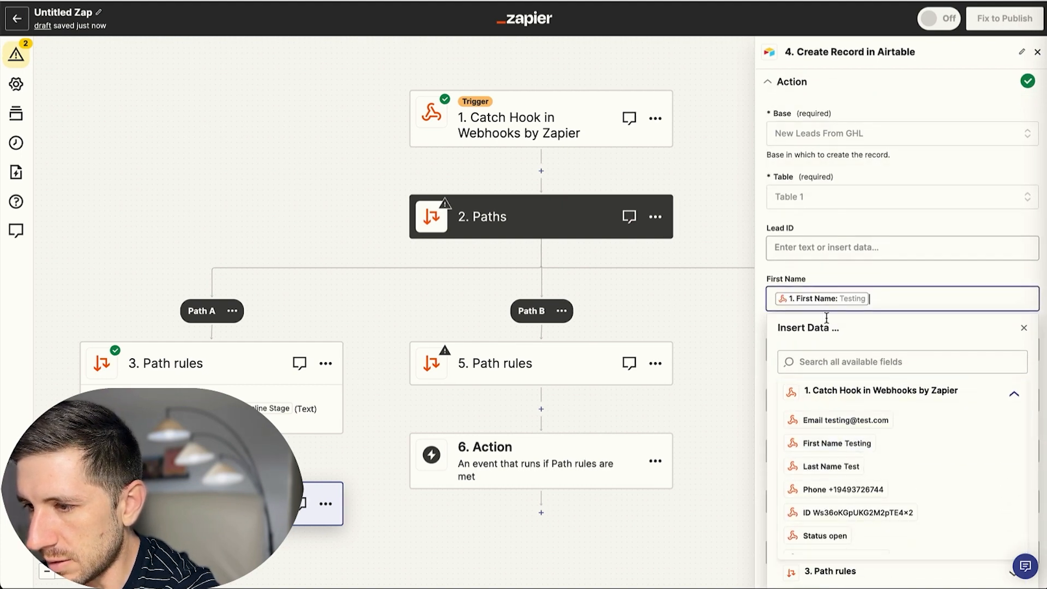
click(805, 345)
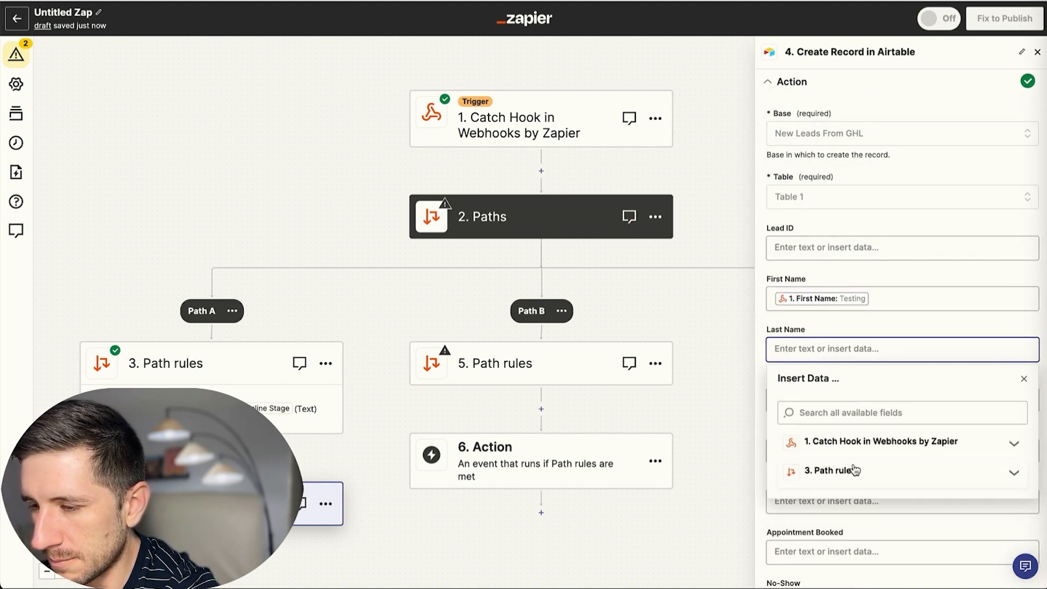
click(823, 441)
click(852, 504)
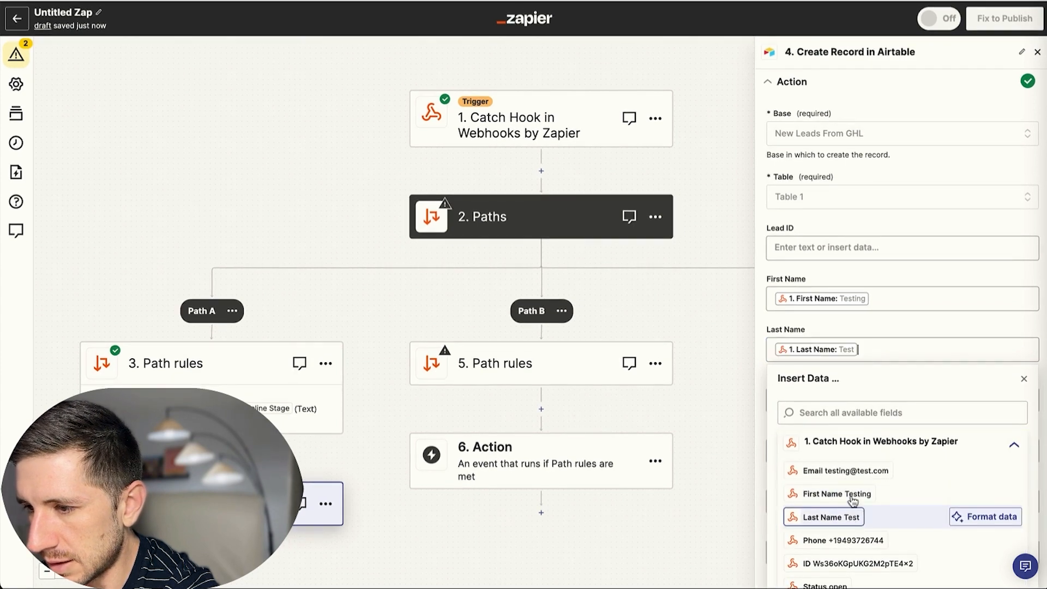
click(800, 217)
Map the webhook's email and phone into the Email and Phone Number fields.
scroll(856, 305, down, 1)
click(835, 334)
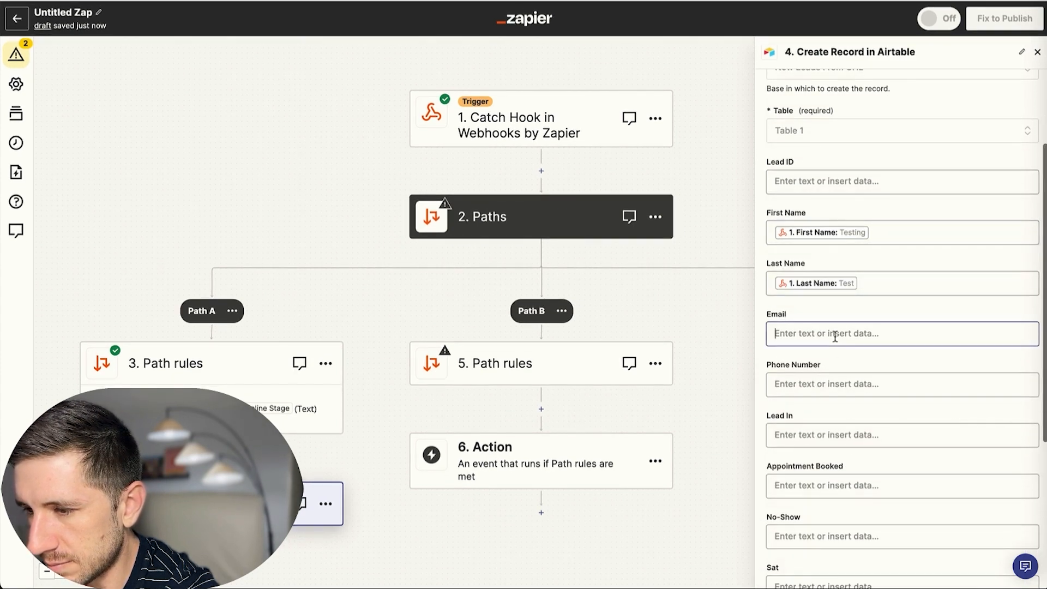
click(860, 426)
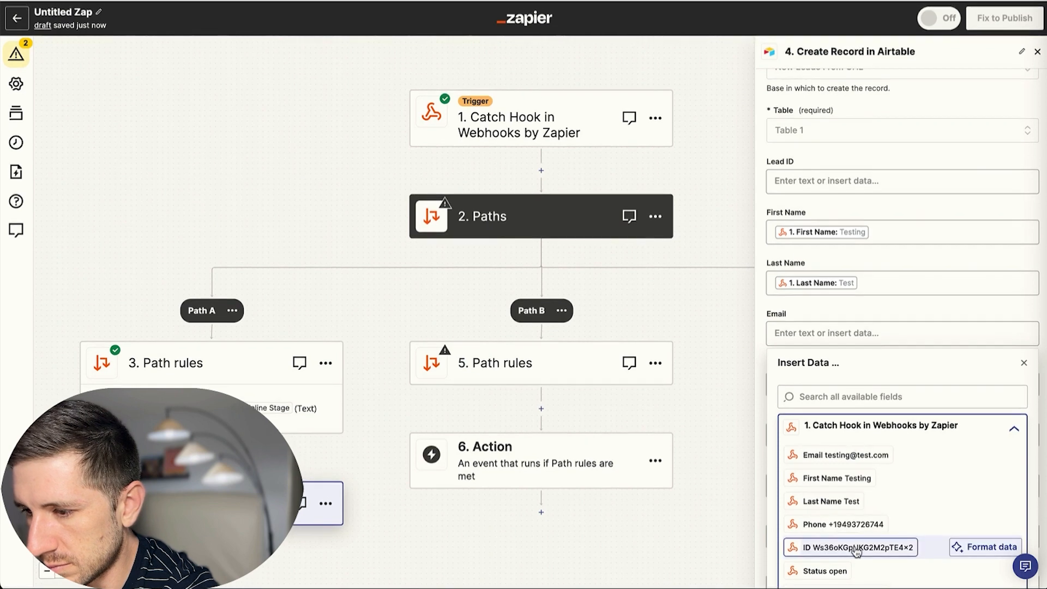
click(867, 455)
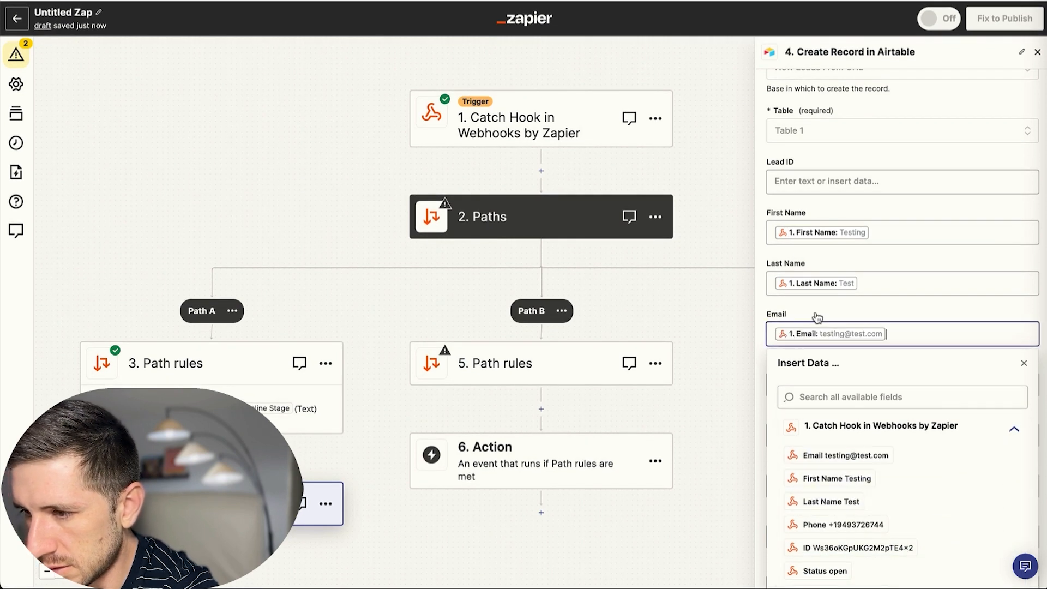
click(816, 318)
click(815, 388)
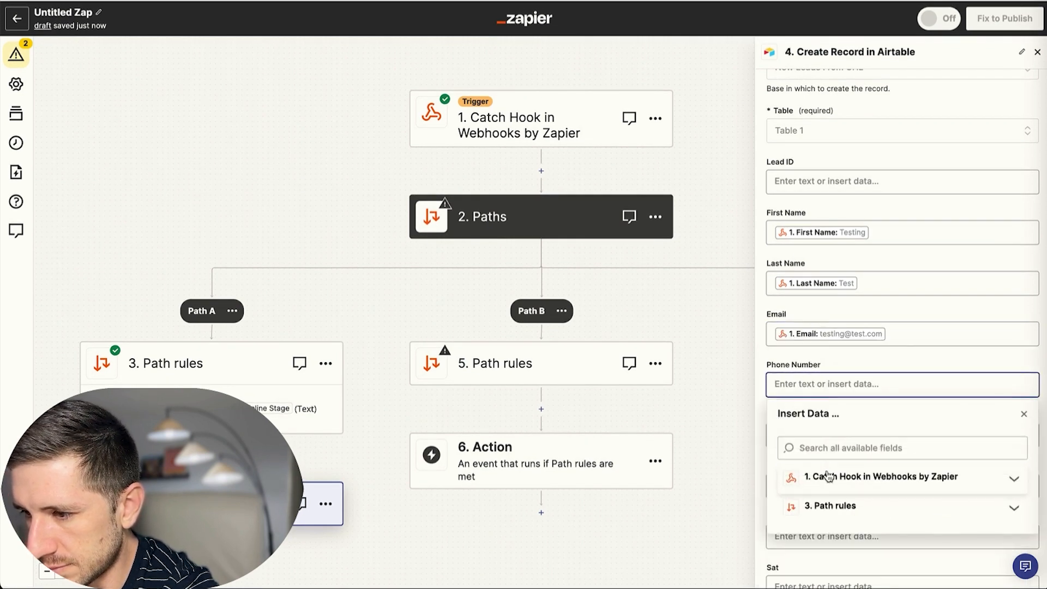
click(828, 476)
click(802, 543)
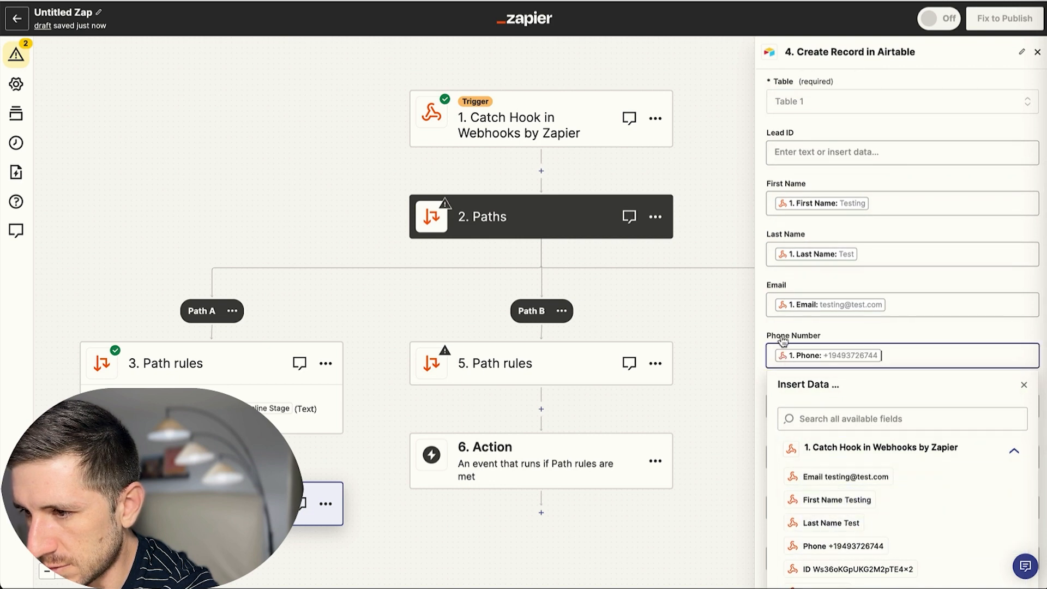
Fill the Lead In field with the webhook's '1. Lead In' date and continue to testing.
click(766, 327)
scroll(824, 373, down, 2)
click(833, 346)
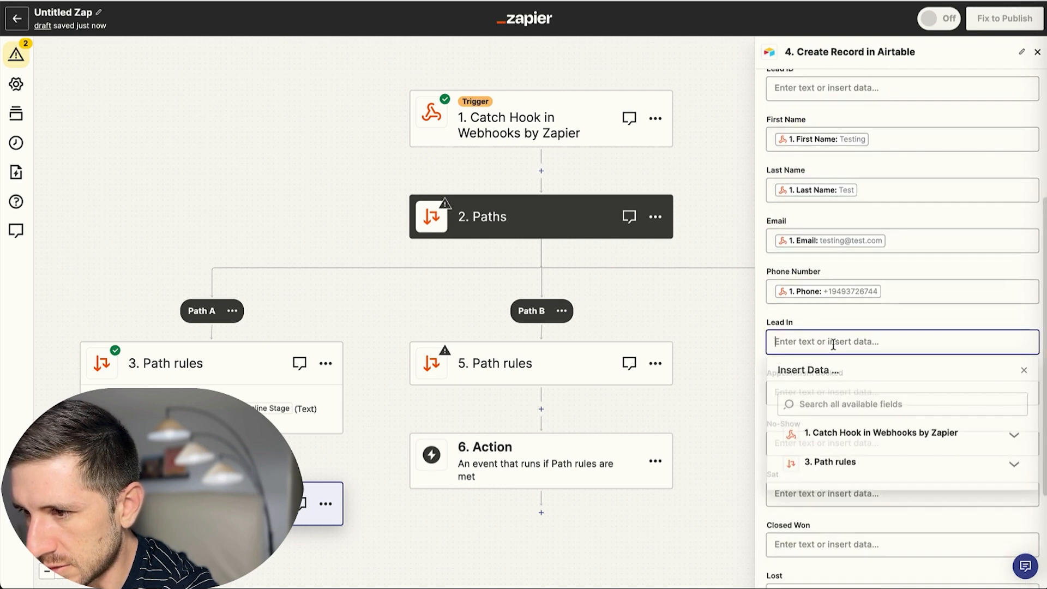
click(852, 448)
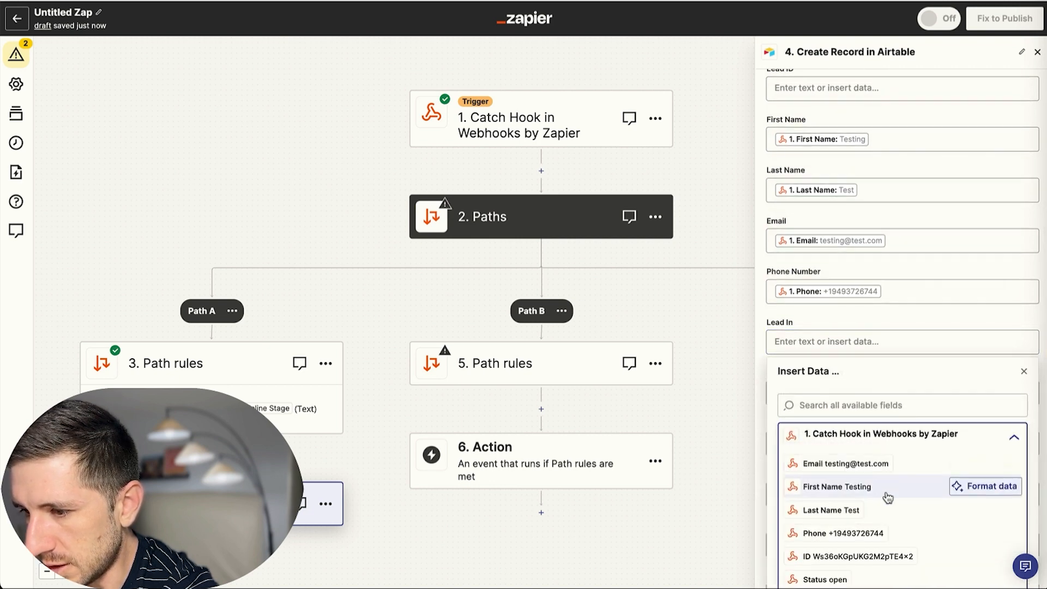
scroll(883, 494, down, 1)
scroll(867, 498, down, 8)
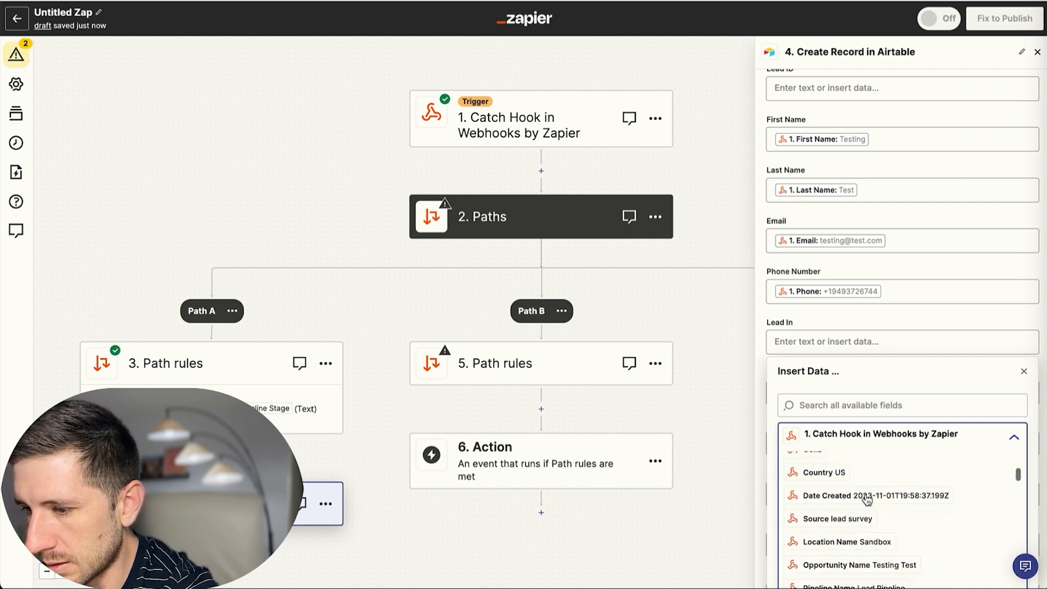
scroll(868, 500, down, 2)
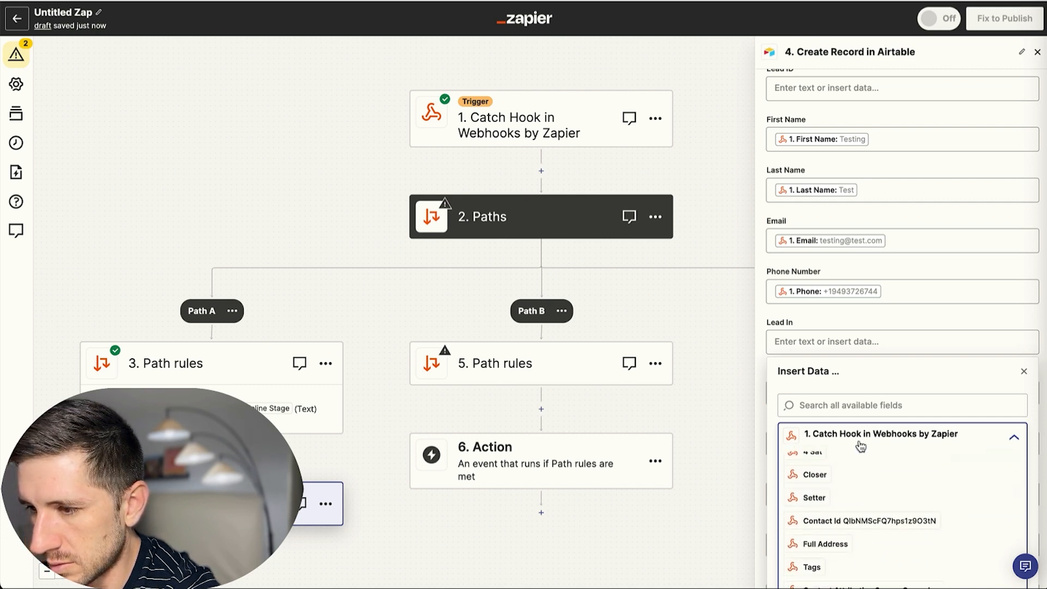
click(826, 405)
text(leacd)
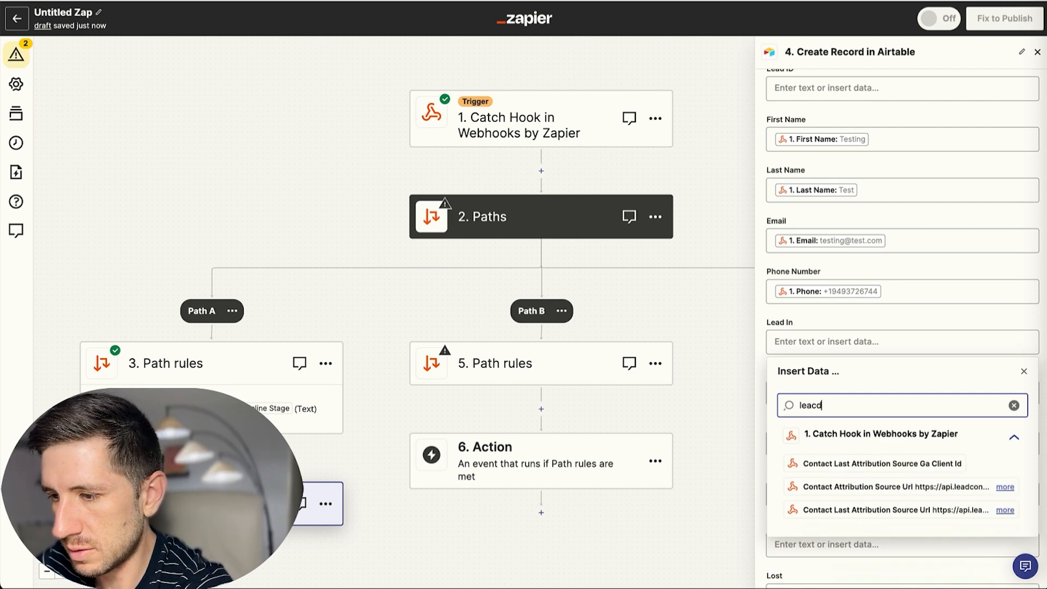
key(BackSpace)
key(BackSpace)
key(BackSpace)
key(BackSpace)
key(BackSpace)
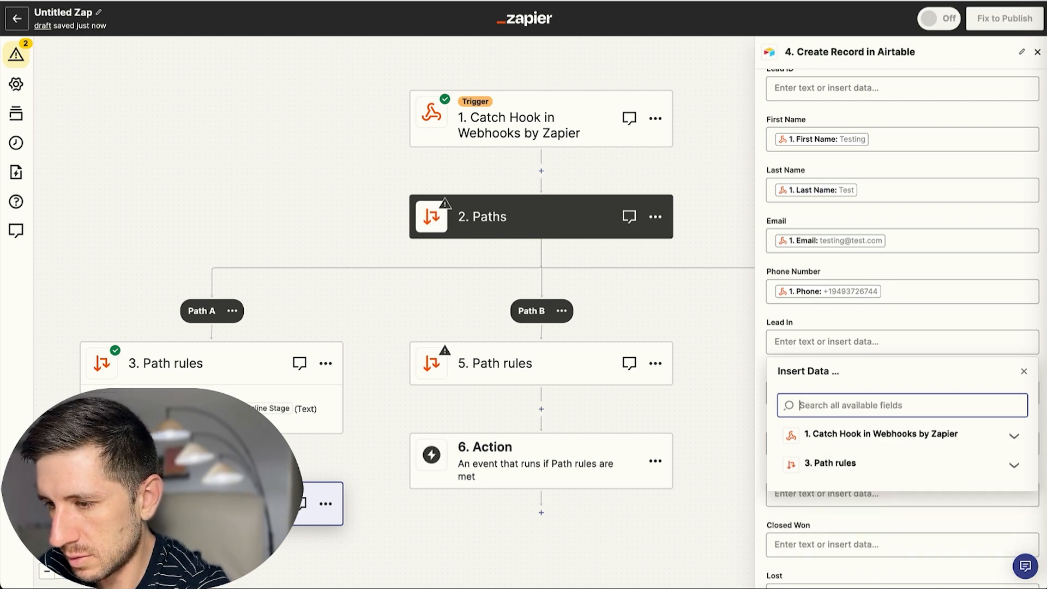
text(1.)
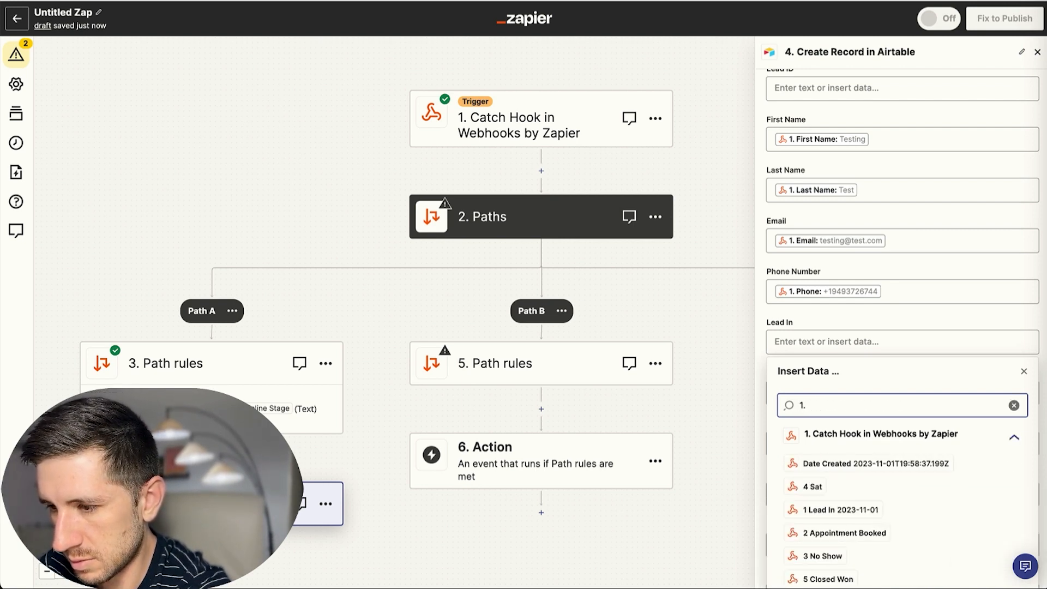
click(840, 511)
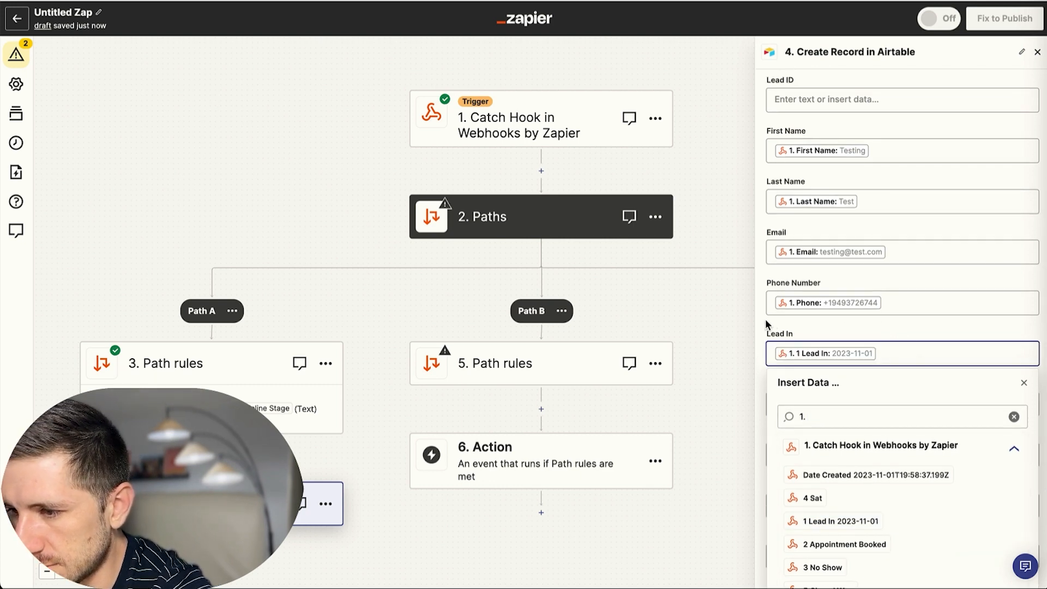
click(878, 337)
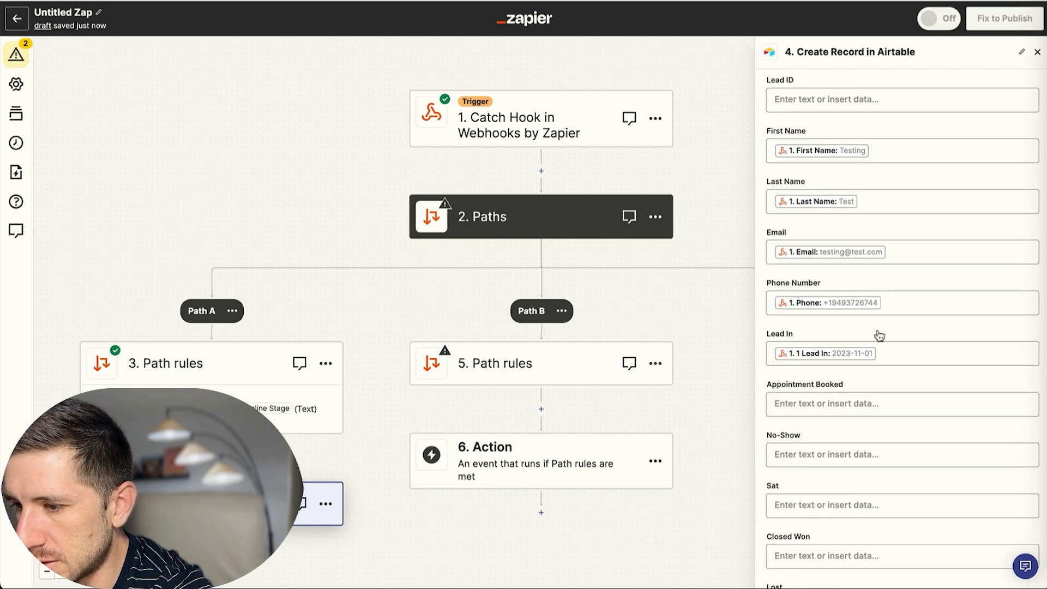
scroll(879, 336, down, 5)
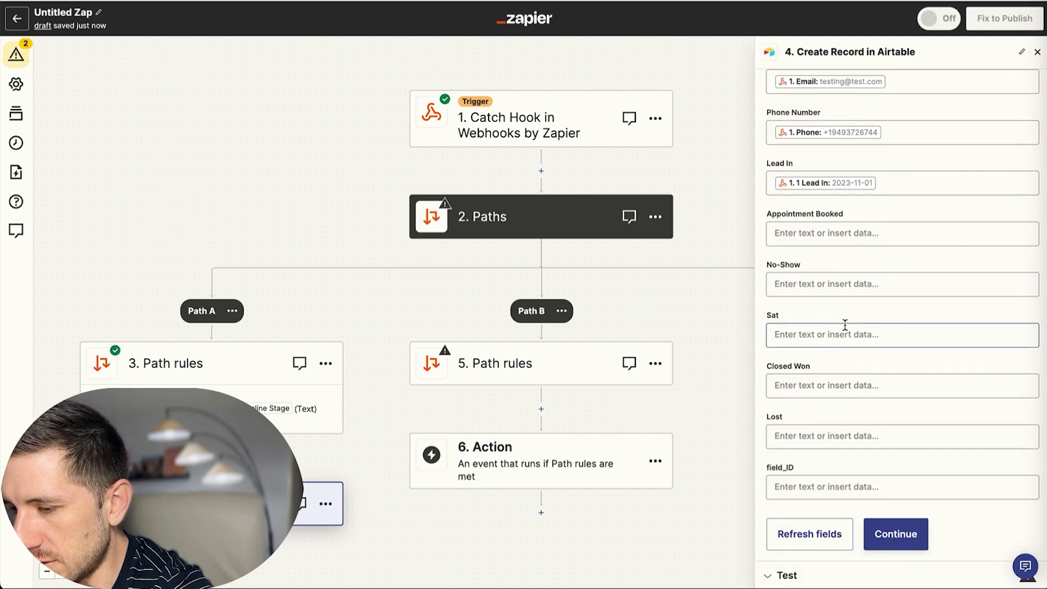
scroll(848, 335, up, 7)
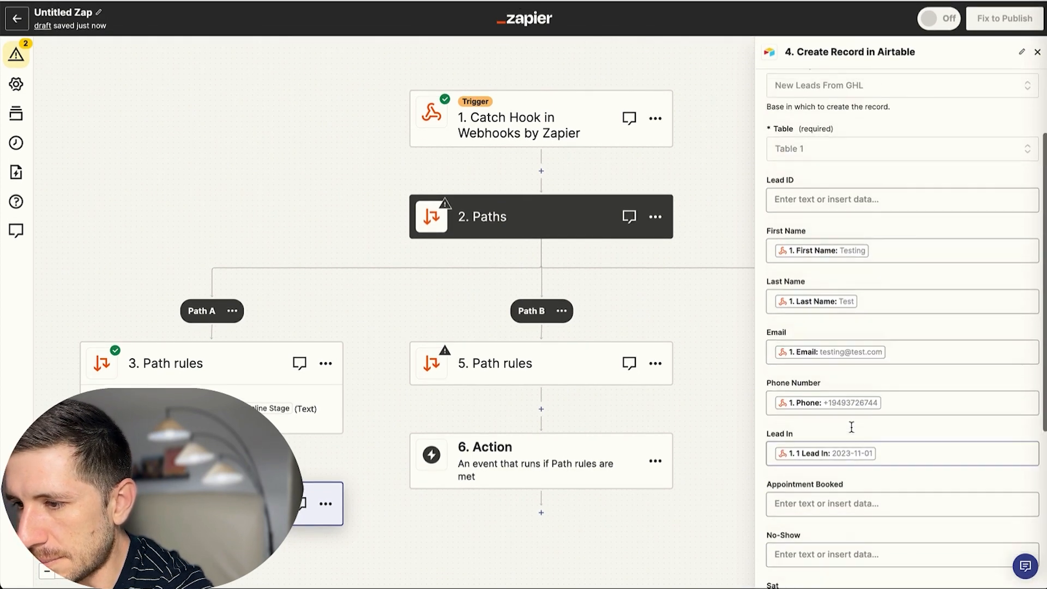
scroll(860, 278, down, 7)
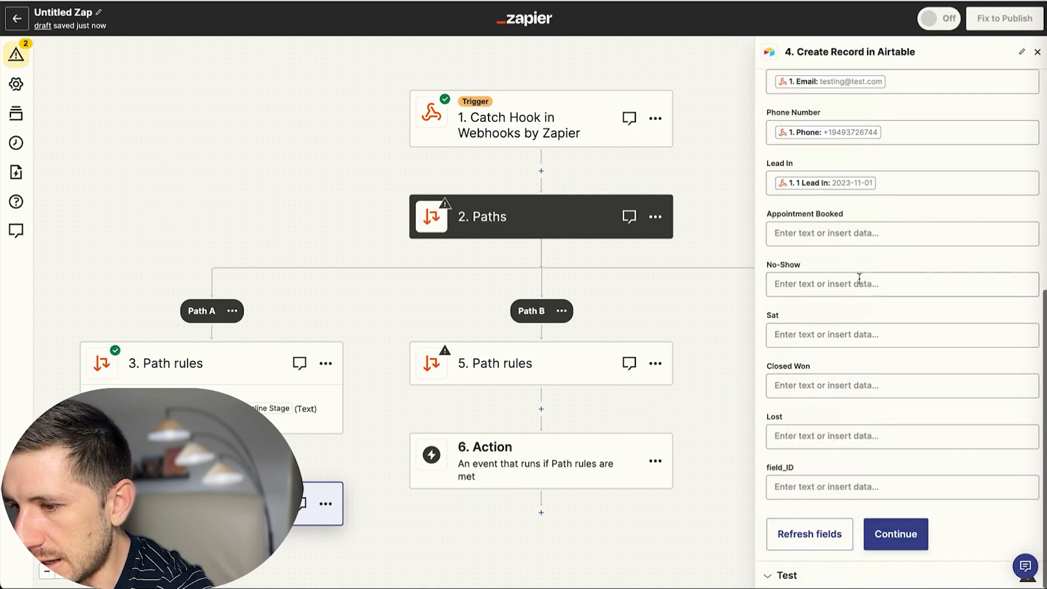
click(910, 545)
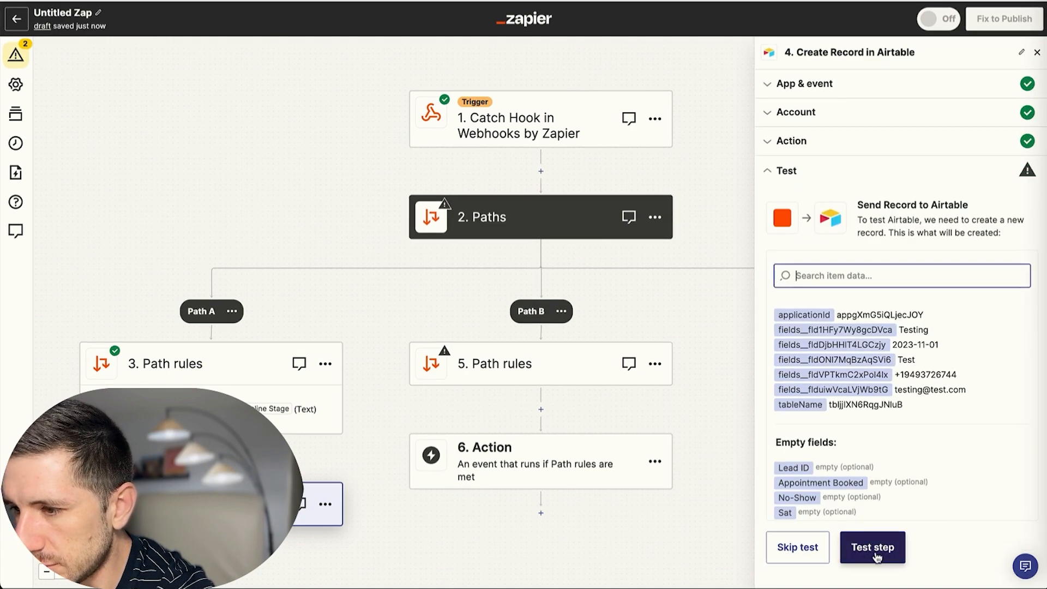
Test the Airtable step, creating a sample record with Lead ID L6, and add a step below it.
click(885, 552)
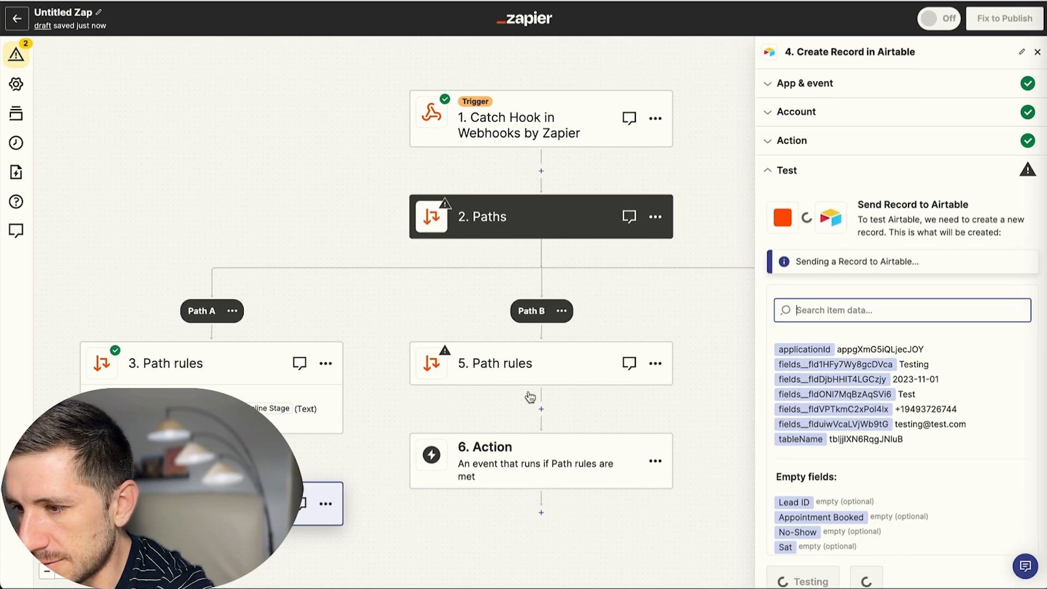
scroll(284, 376, down, 2)
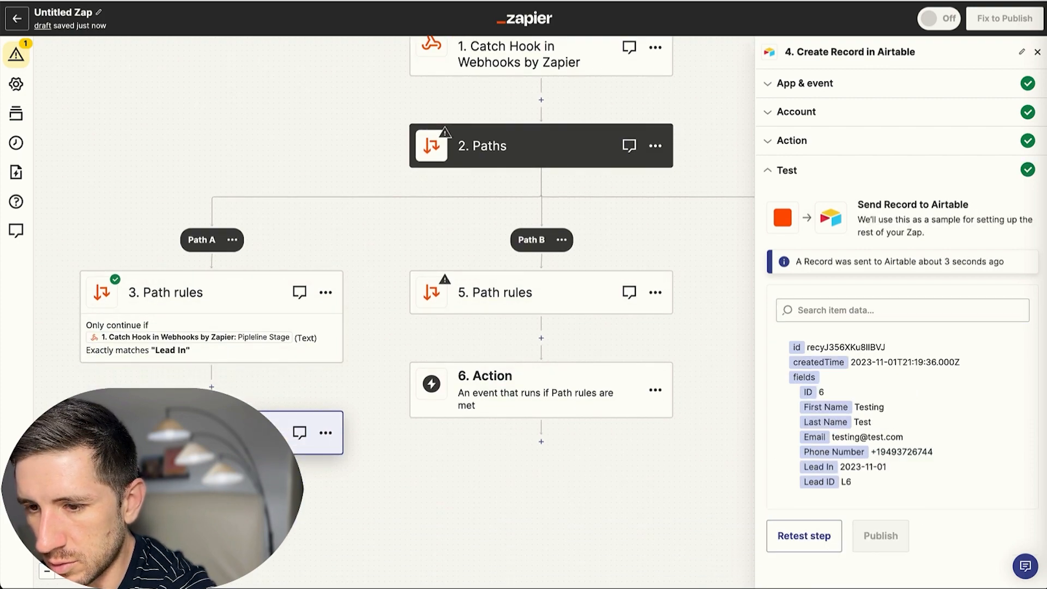
click(212, 478)
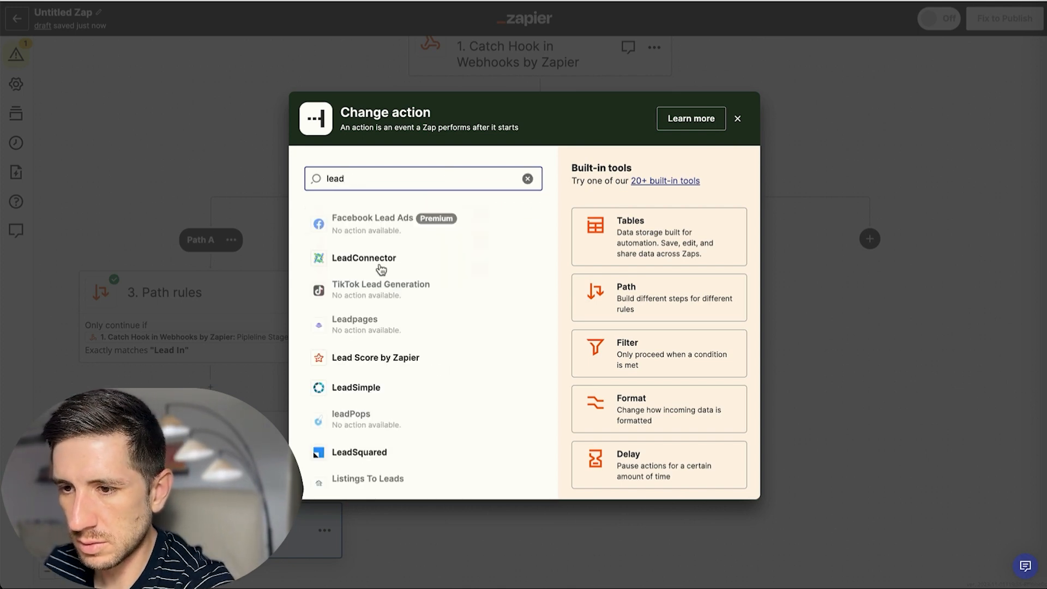
Set the new step to LeadConnector Add/Update Contact with the connected account.
click(378, 265)
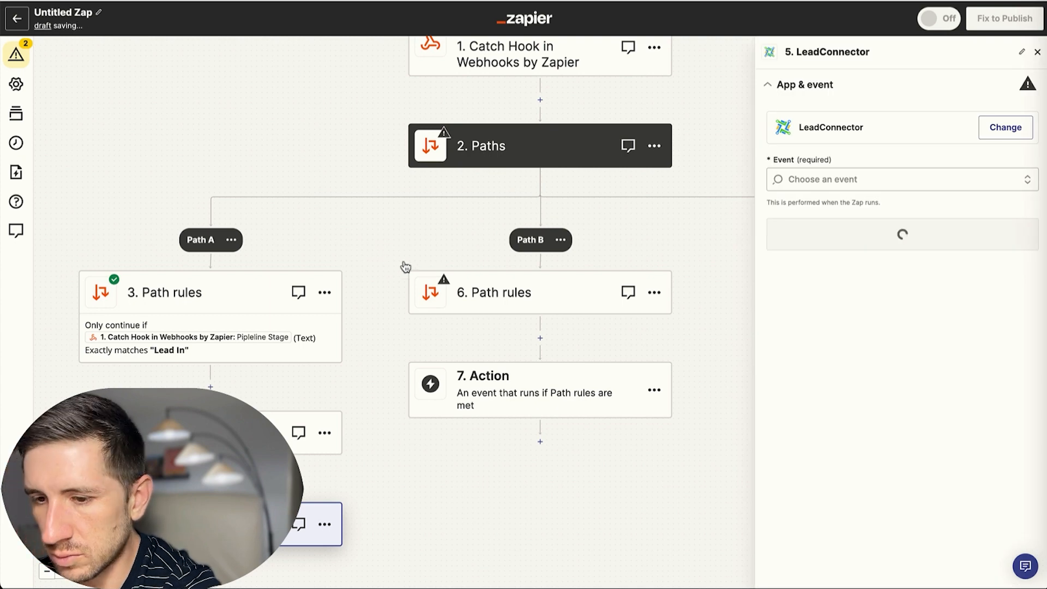
click(838, 190)
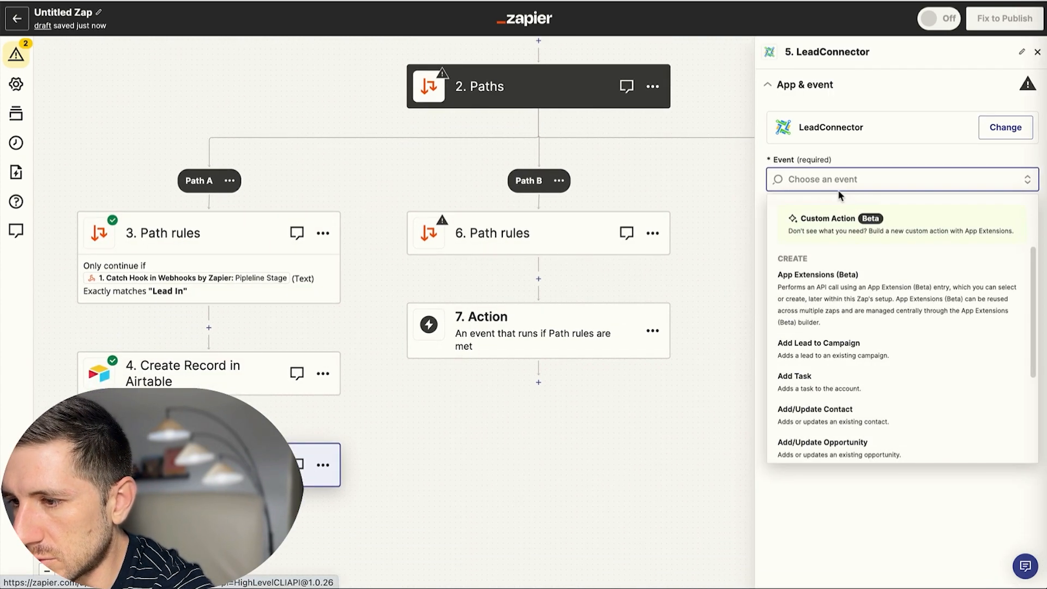
scroll(846, 306, down, 2)
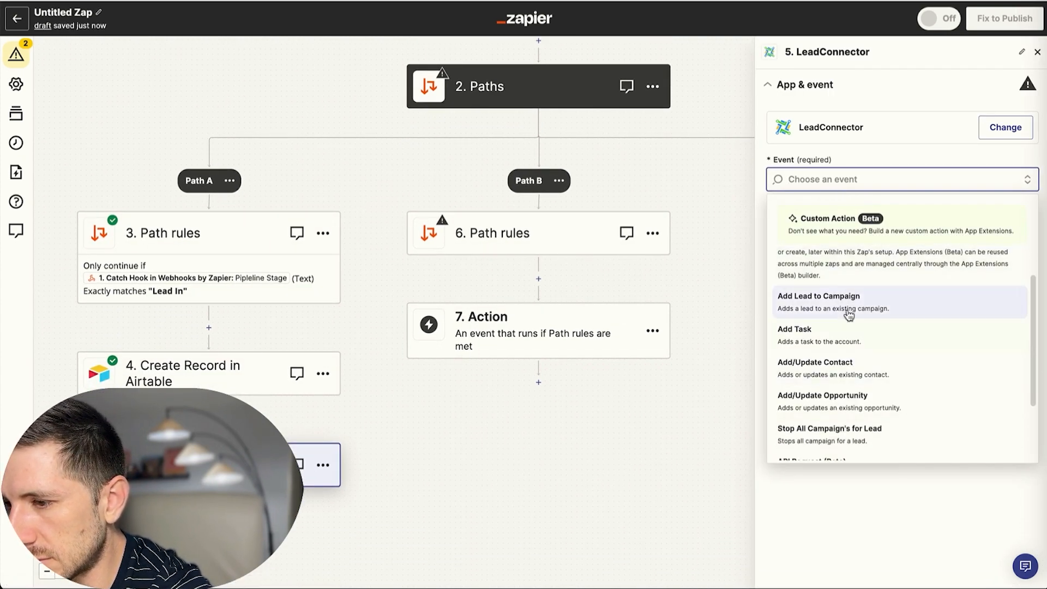
click(843, 373)
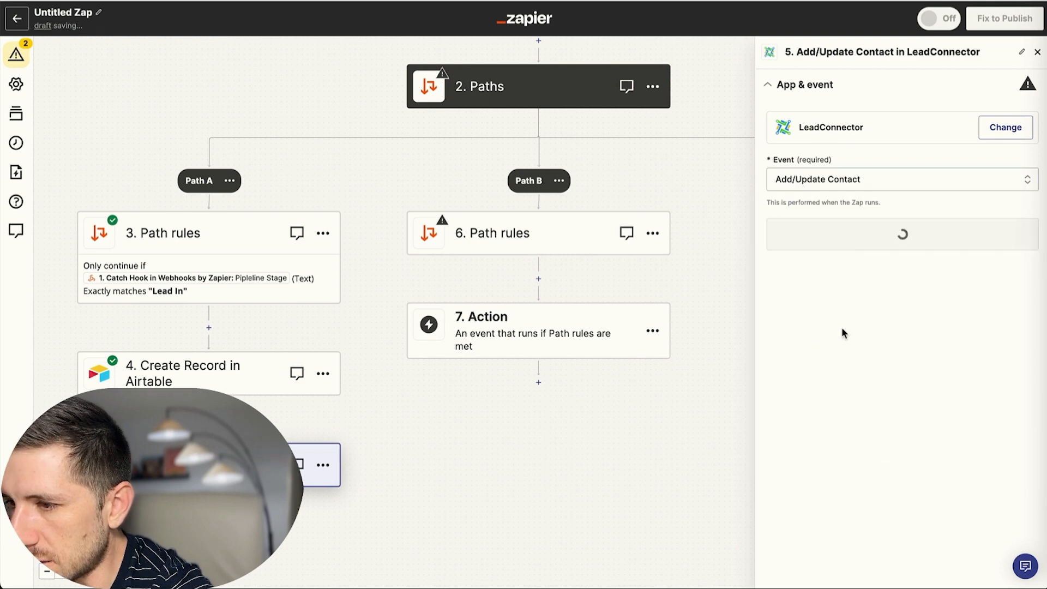
click(881, 245)
click(811, 254)
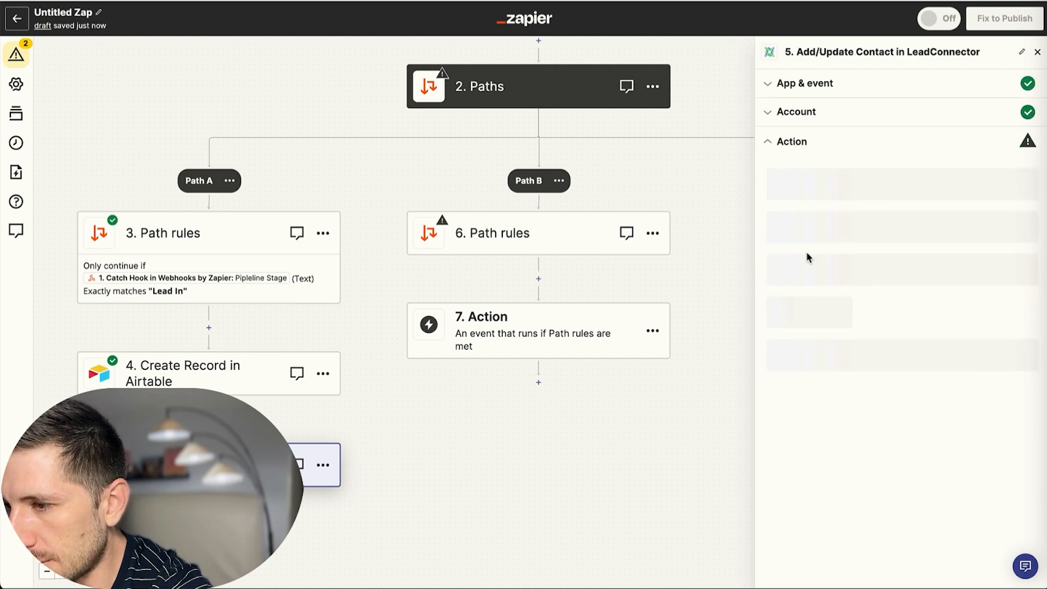
click(822, 201)
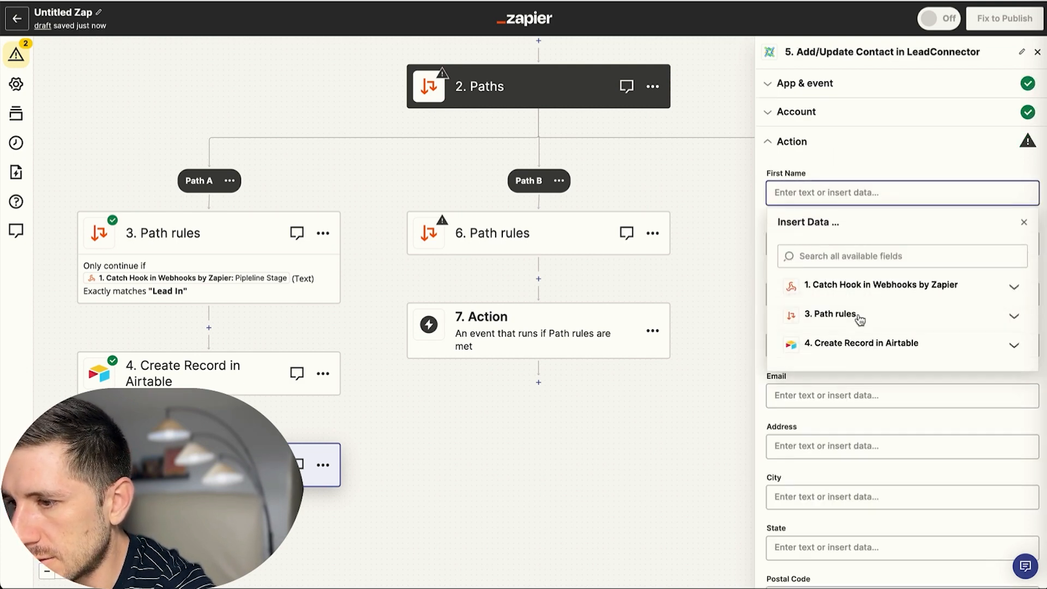
Map the webhook's first and last name into the contact's First Name and Last Name.
click(821, 284)
click(837, 337)
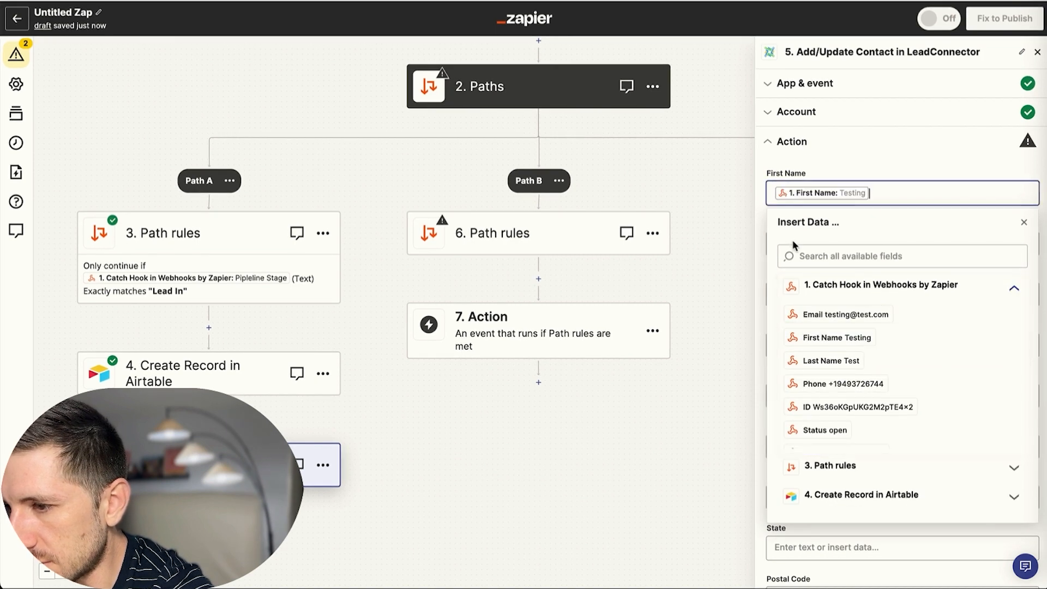
click(851, 164)
click(843, 243)
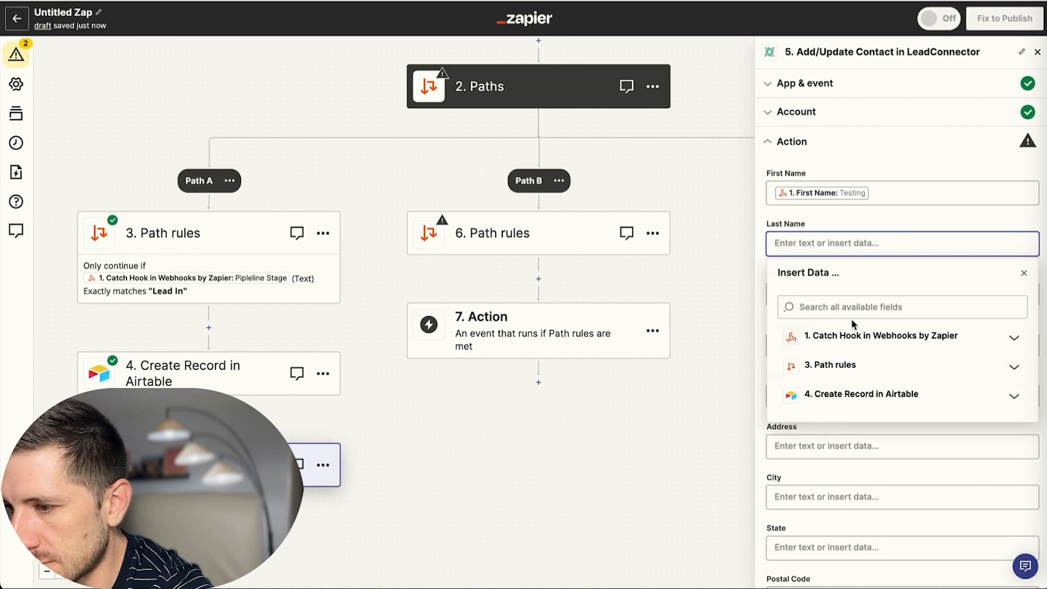
click(844, 336)
click(840, 410)
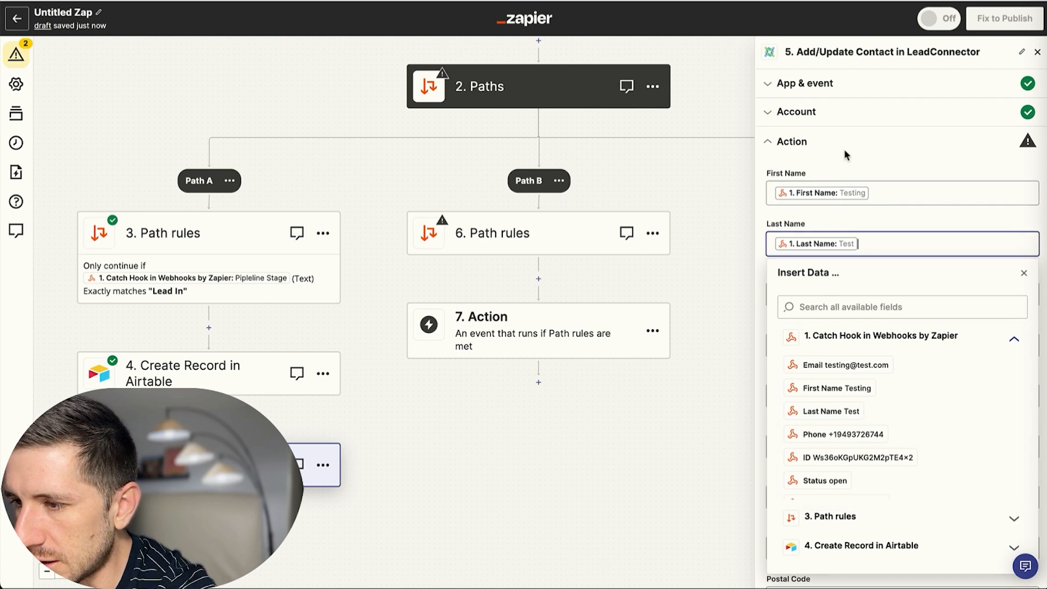
click(912, 211)
scroll(851, 278, down, 5)
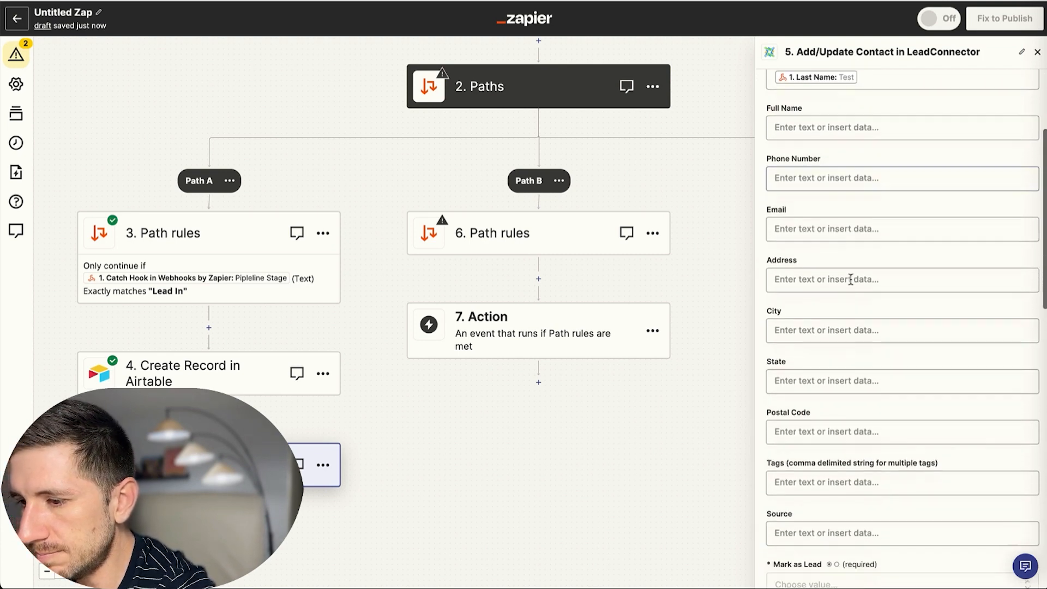
scroll(850, 279, up, 5)
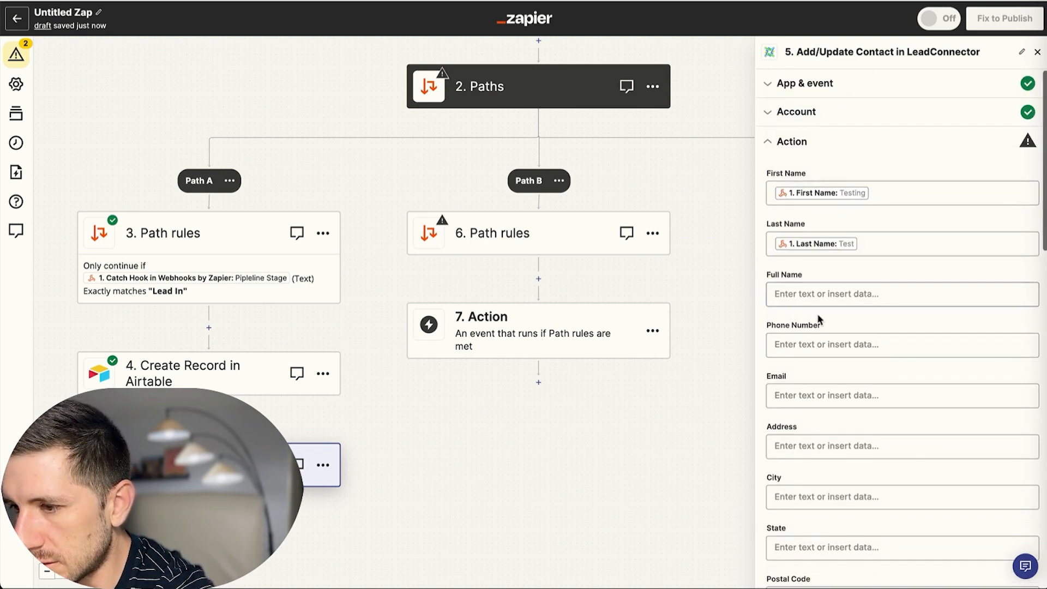
Map the webhook's phone and email into Phone Number and Email.
click(801, 345)
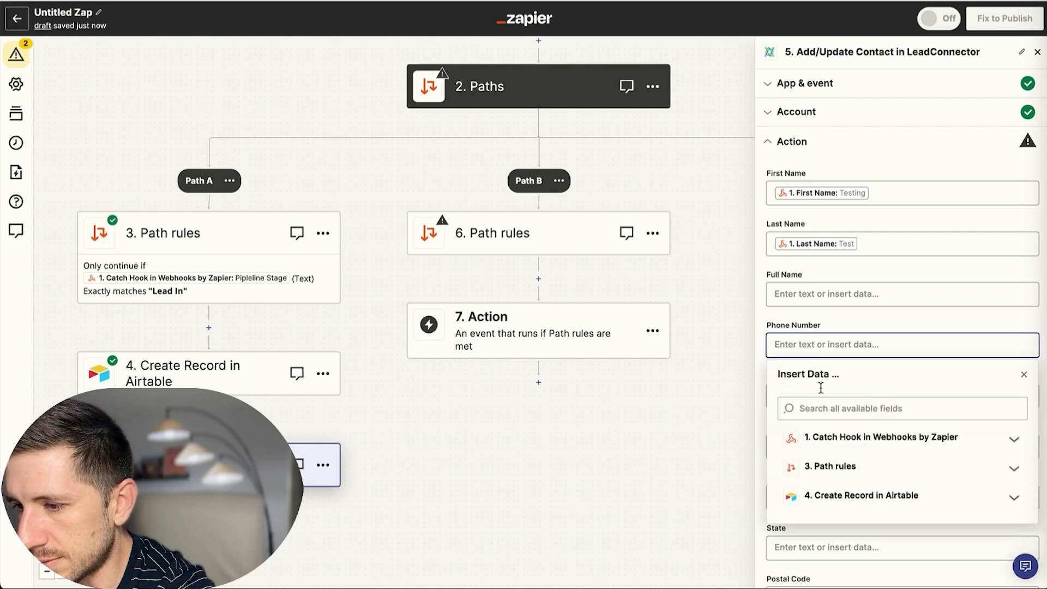
click(814, 438)
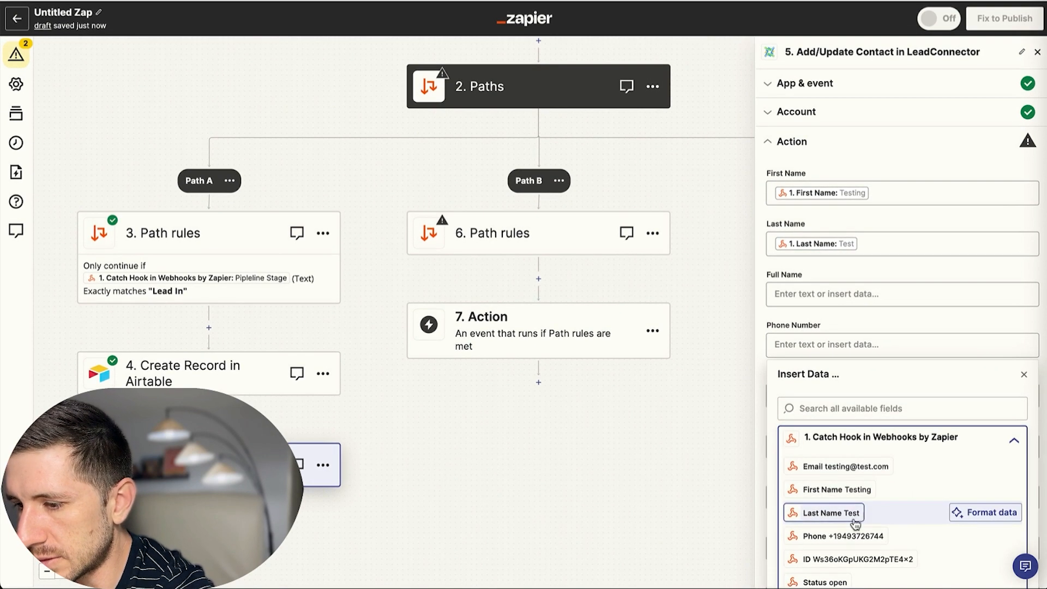
click(842, 532)
click(762, 315)
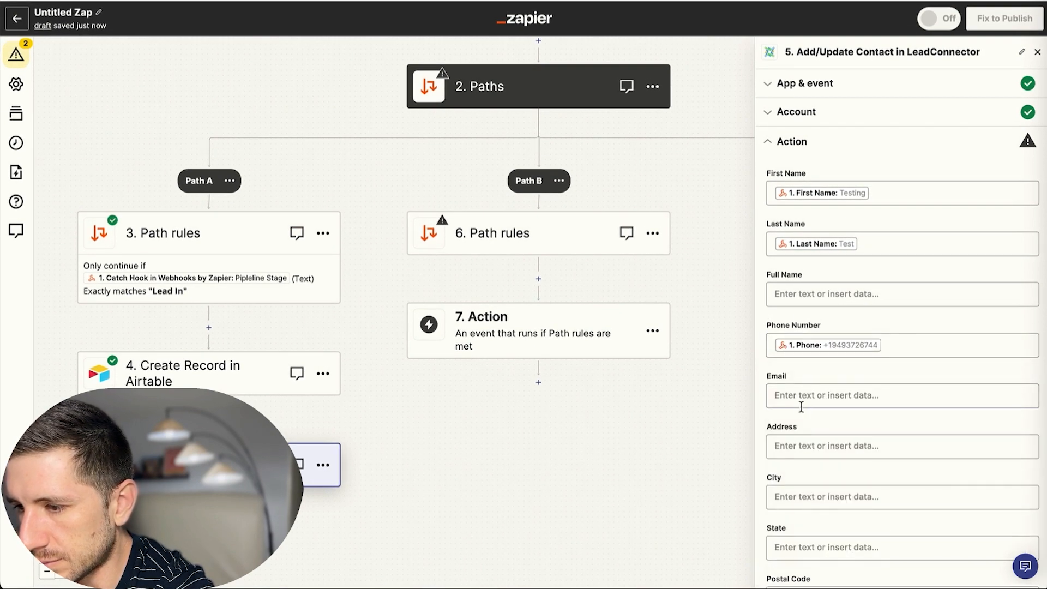
click(804, 394)
click(861, 494)
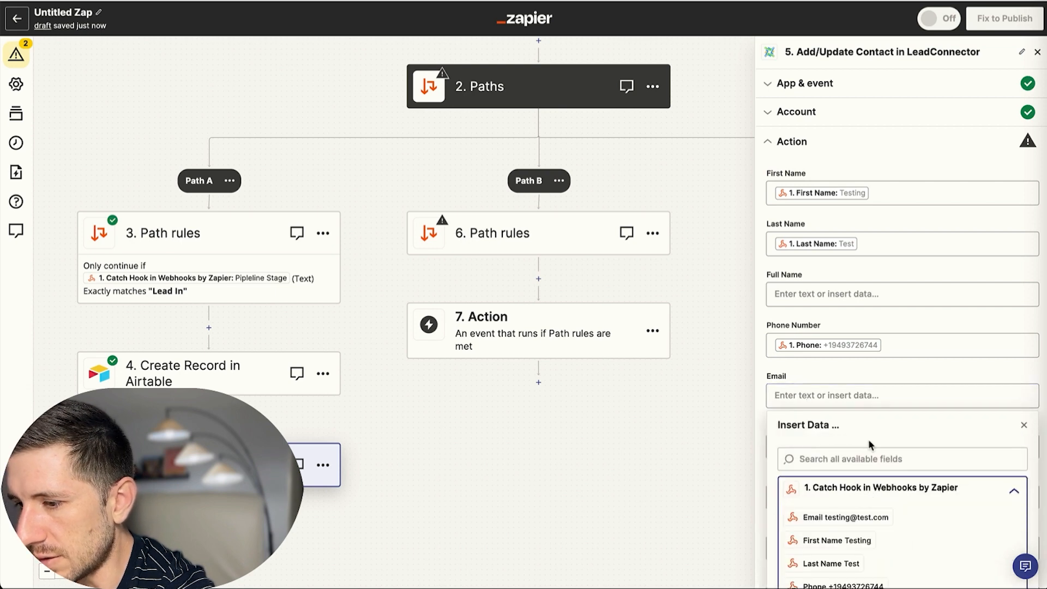
scroll(845, 524, down, 2)
scroll(845, 523, up, 2)
click(845, 517)
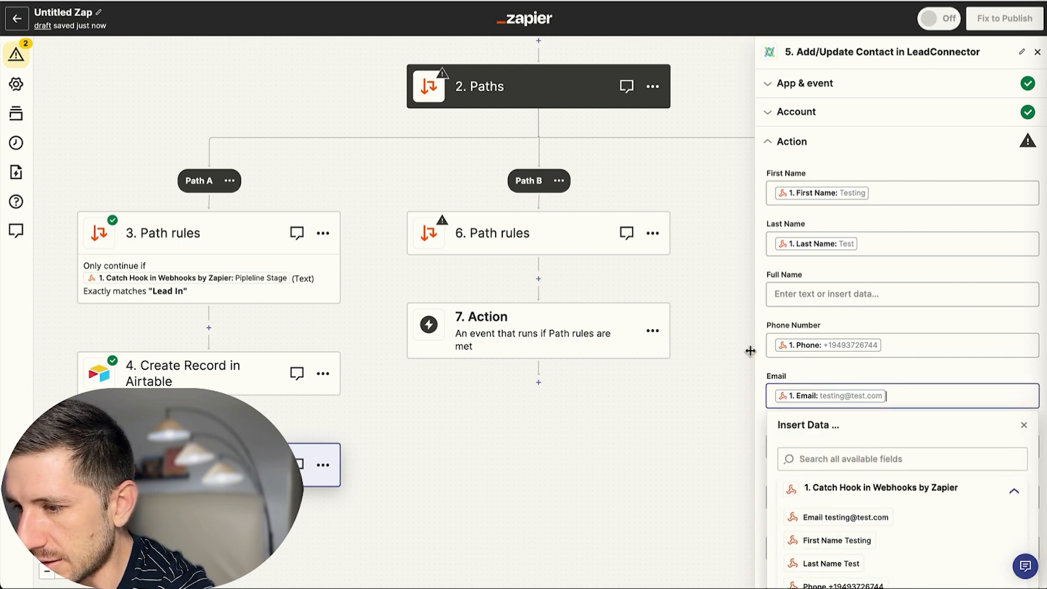
click(763, 338)
Set Mark as Lead to False and fill Lead ID with the Airtable record's Lead ID.
scroll(856, 382, down, 5)
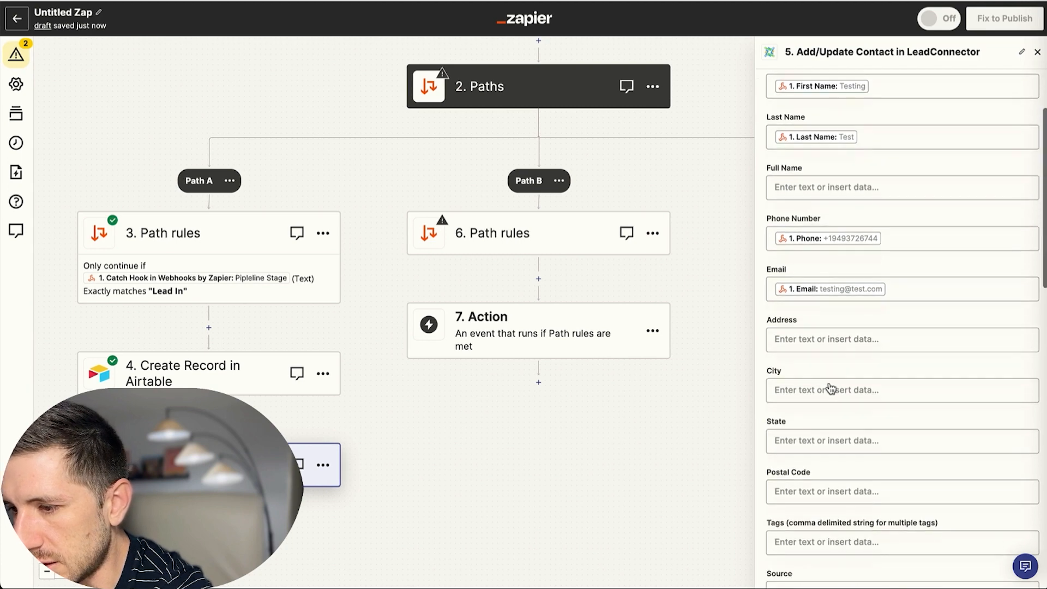
scroll(857, 355, down, 2)
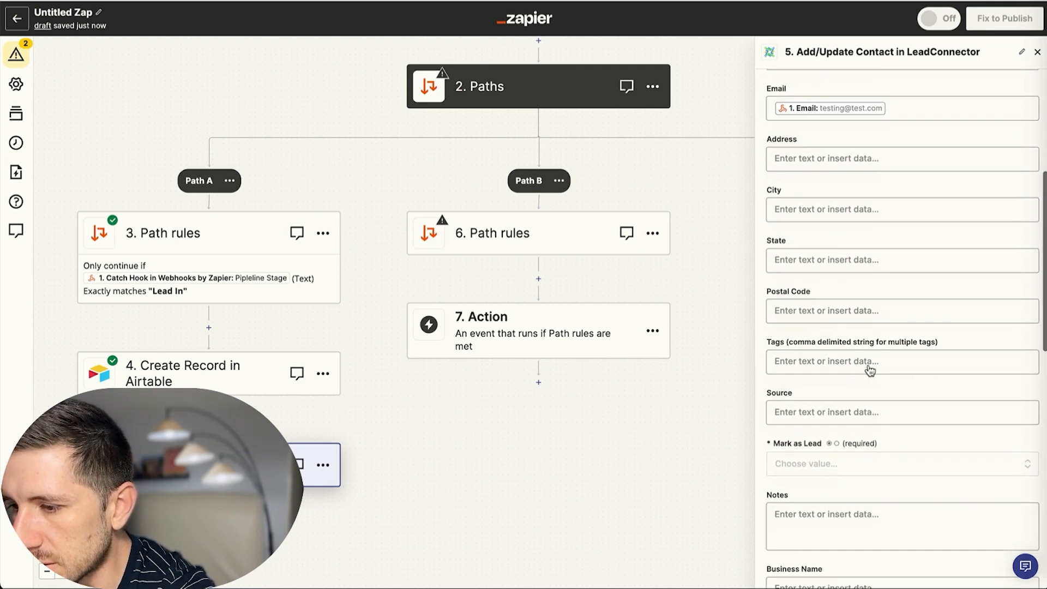
click(807, 464)
click(872, 511)
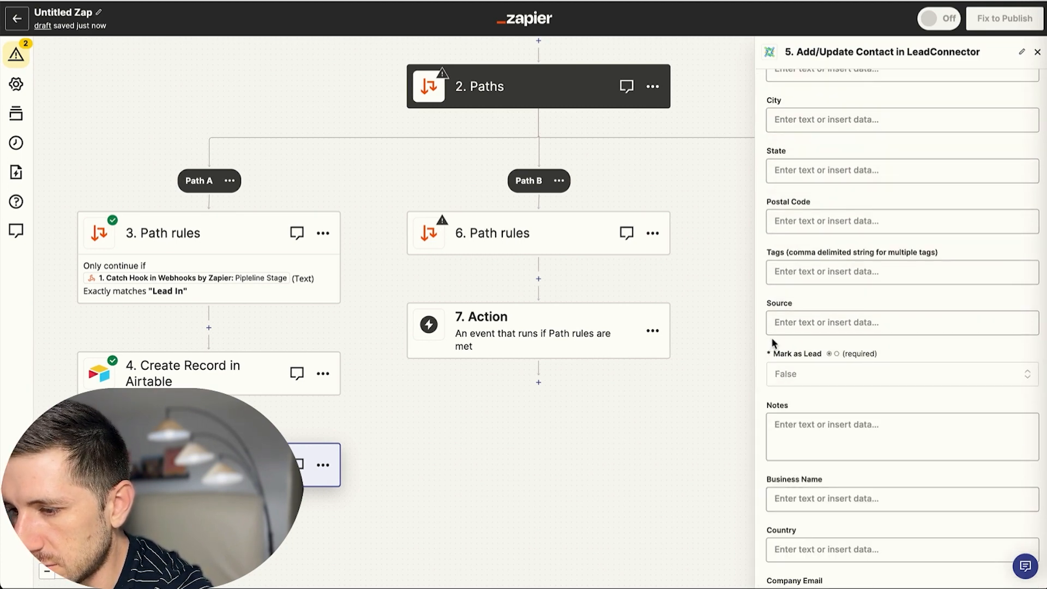
scroll(828, 382, down, 6)
scroll(818, 360, down, 2)
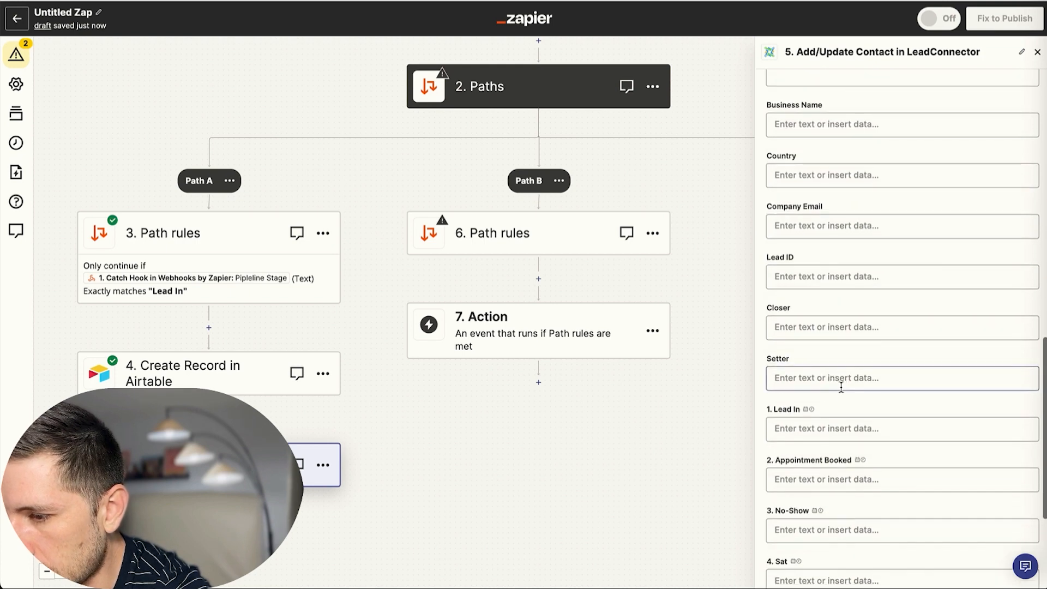
click(820, 279)
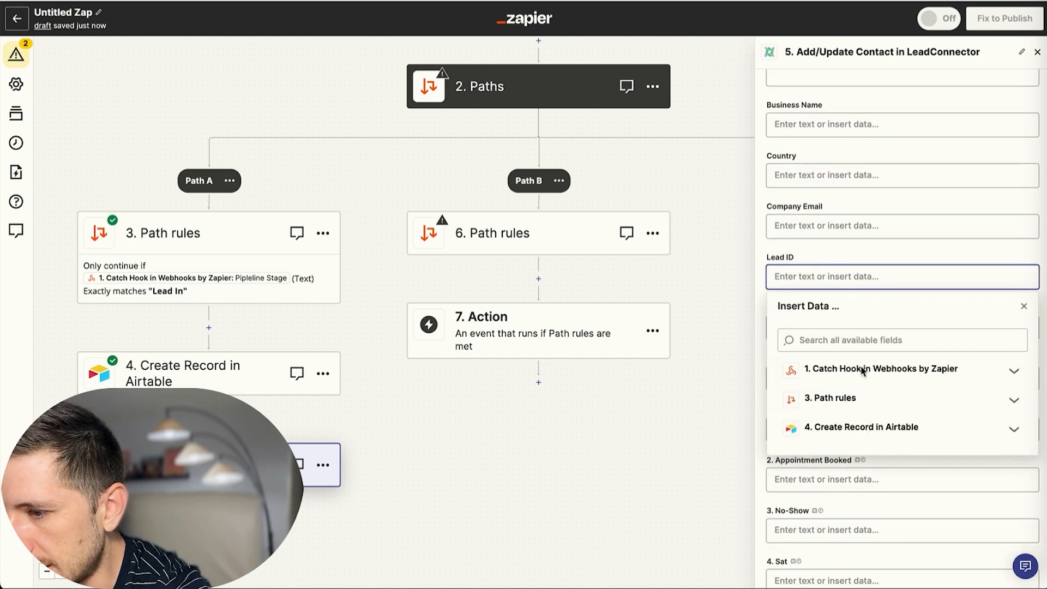
click(843, 432)
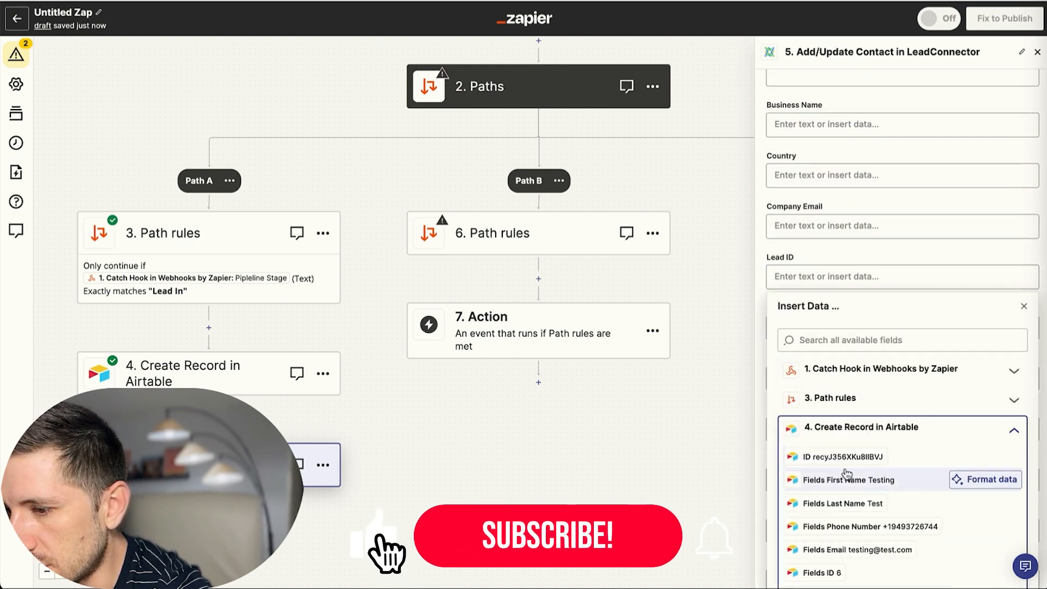
scroll(848, 473, down, 3)
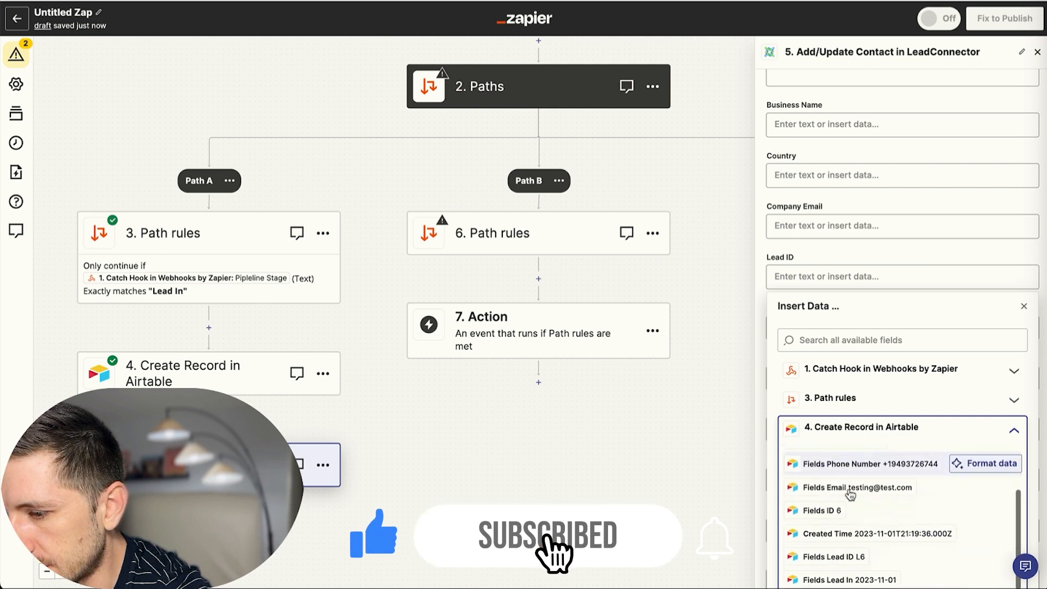
click(846, 491)
click(767, 245)
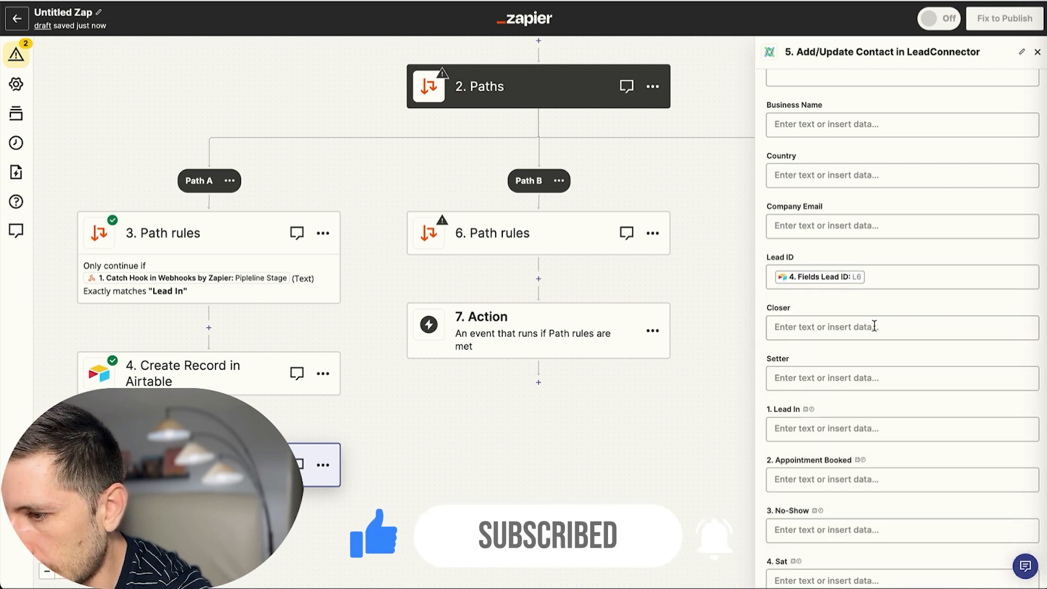
Test the LeadConnector step, sending a contact successfully, and close its settings.
scroll(874, 326, down, 4)
click(919, 537)
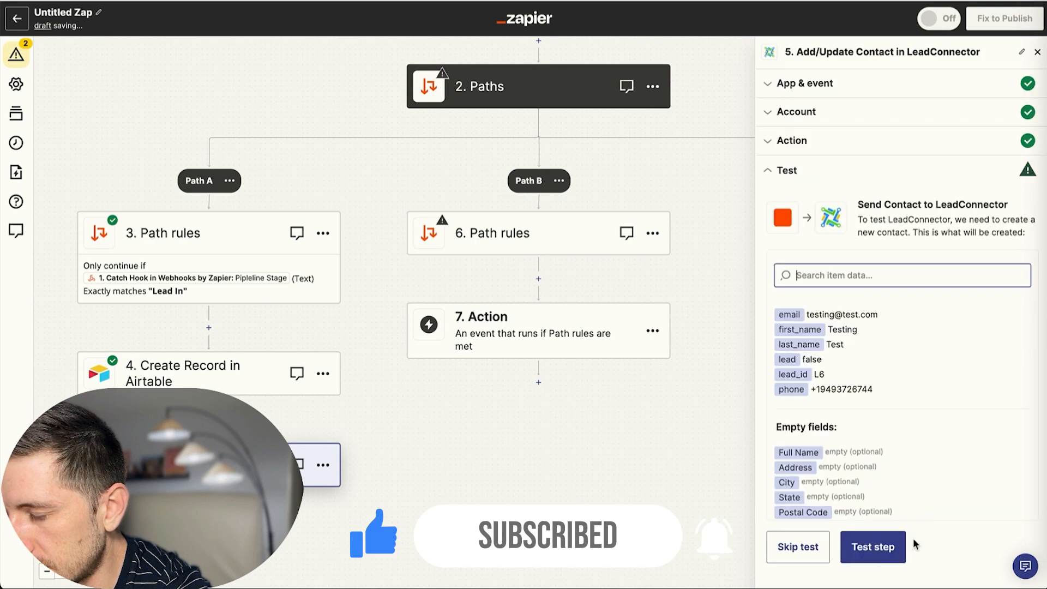
click(878, 547)
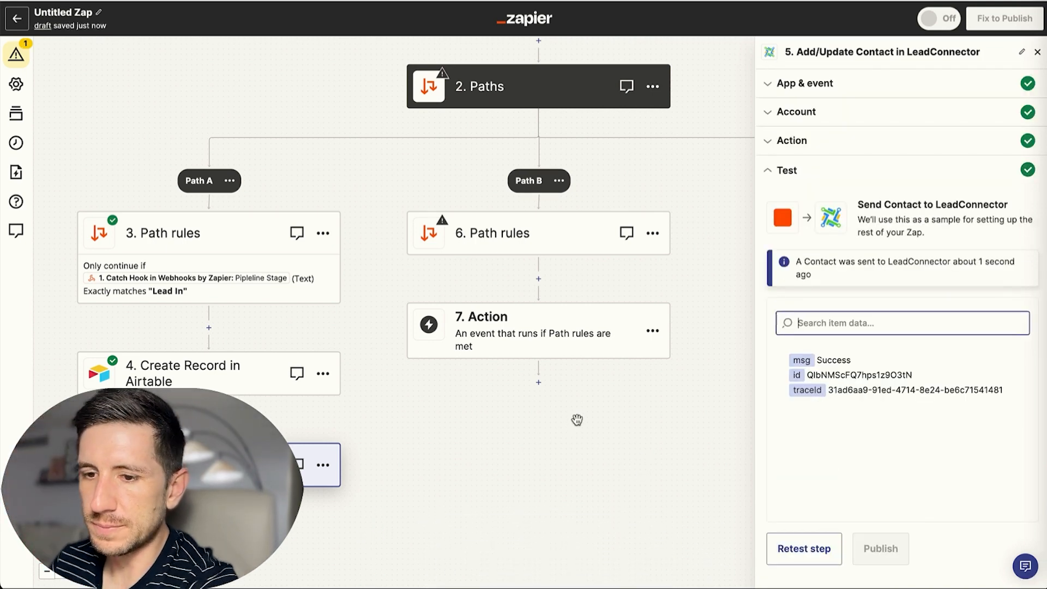
click(1039, 54)
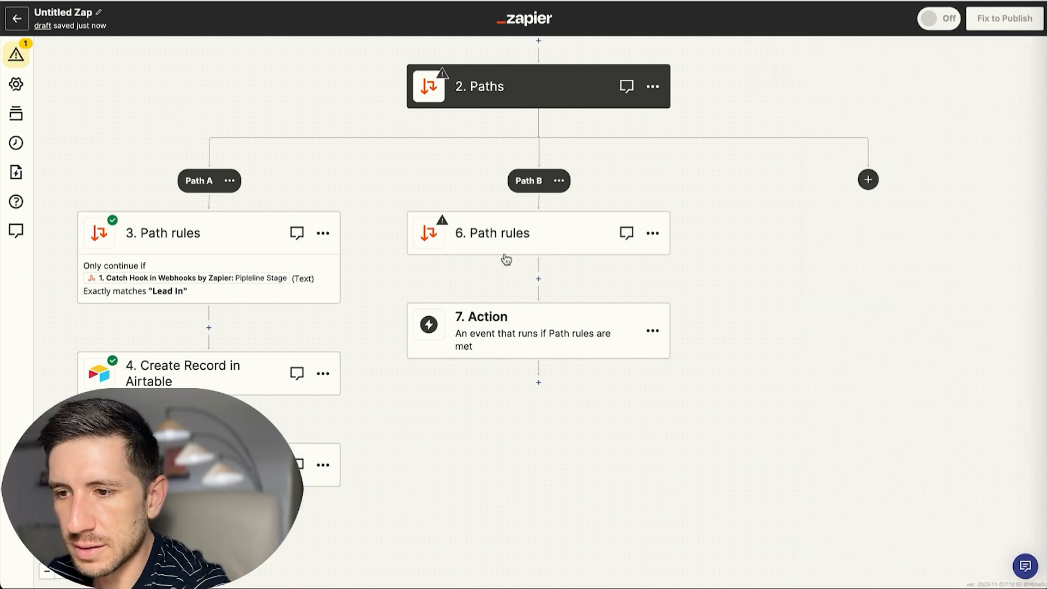
Rename Path A to 'Lead In' and Path B to 'Appointment Booked'.
click(239, 187)
click(265, 196)
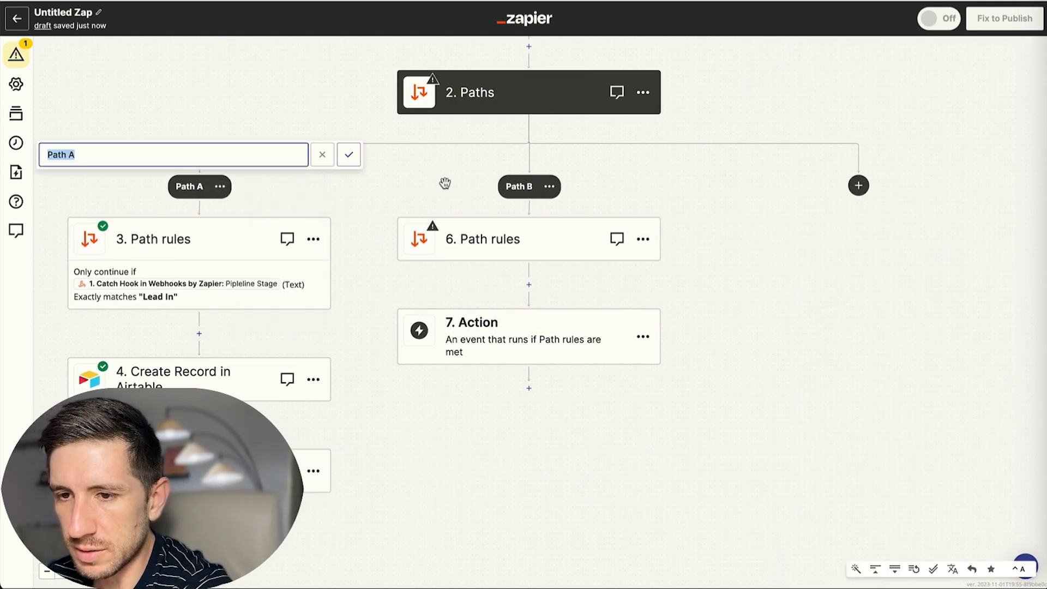
text(Lead In)
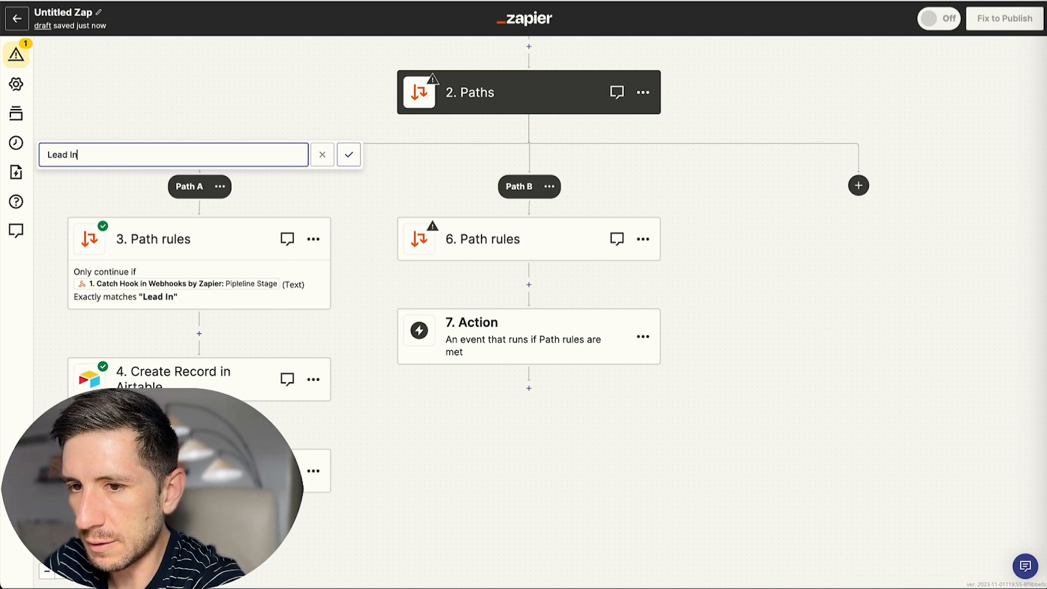
key(Return)
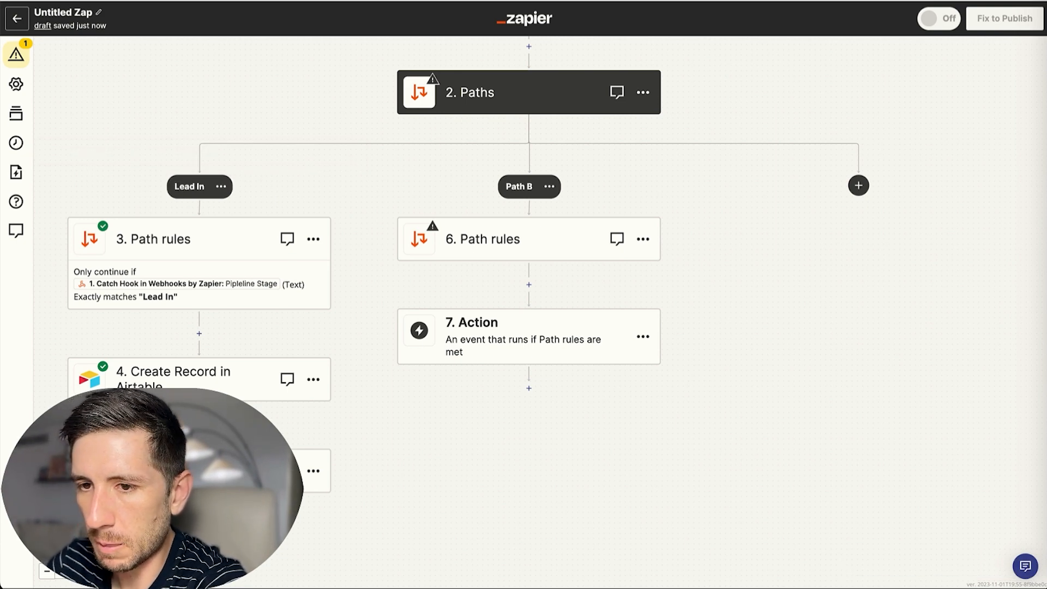
click(549, 187)
click(572, 196)
text(Appointment Booked)
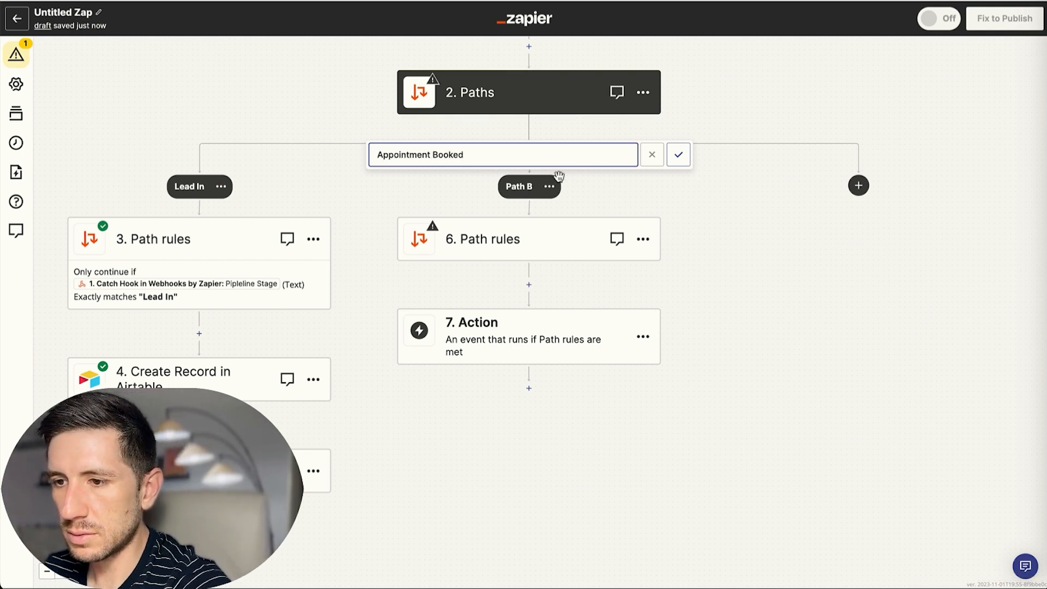
click(679, 154)
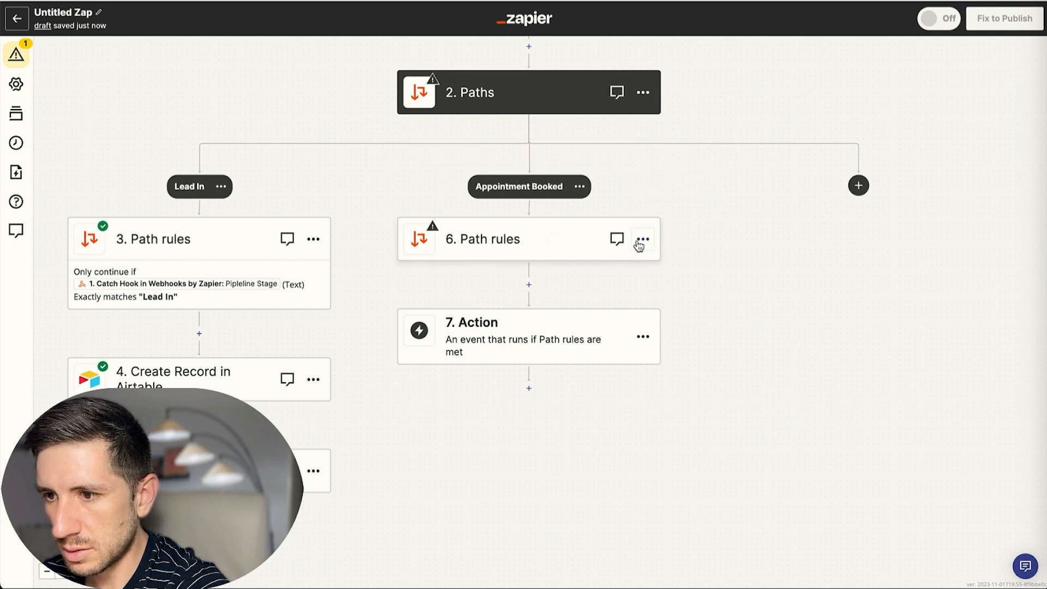
click(539, 237)
Make the branch's rule check Pipeline Stage with the (Text) Exactly matches condition.
click(847, 168)
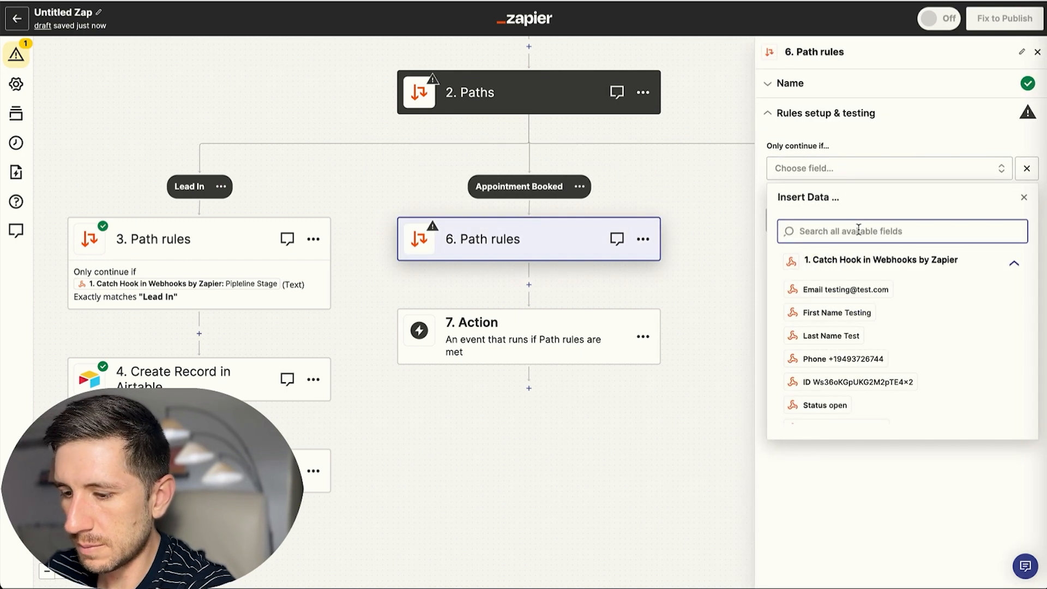
text(pipeline)
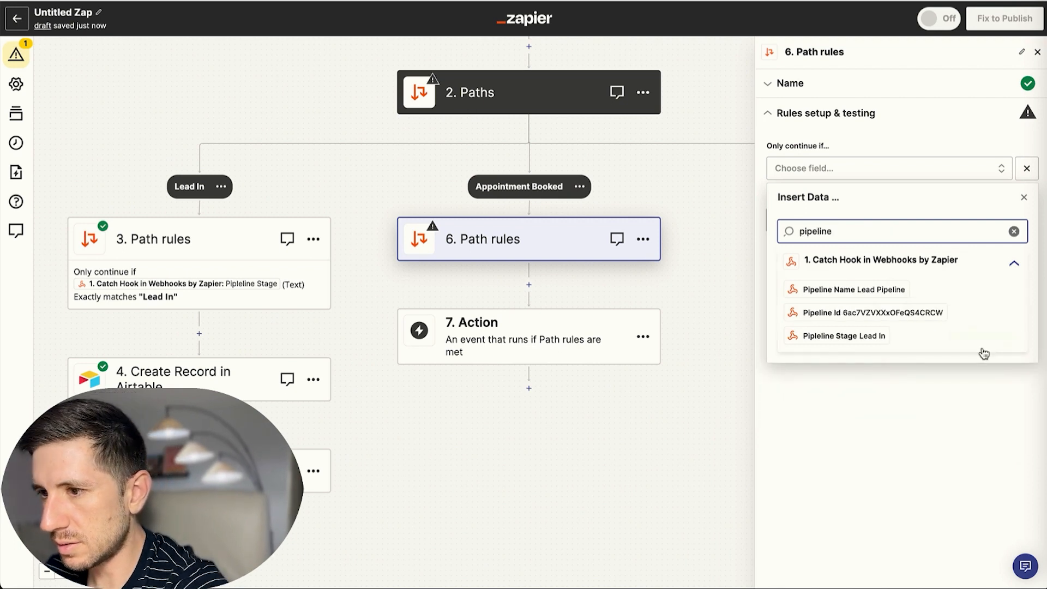
click(846, 336)
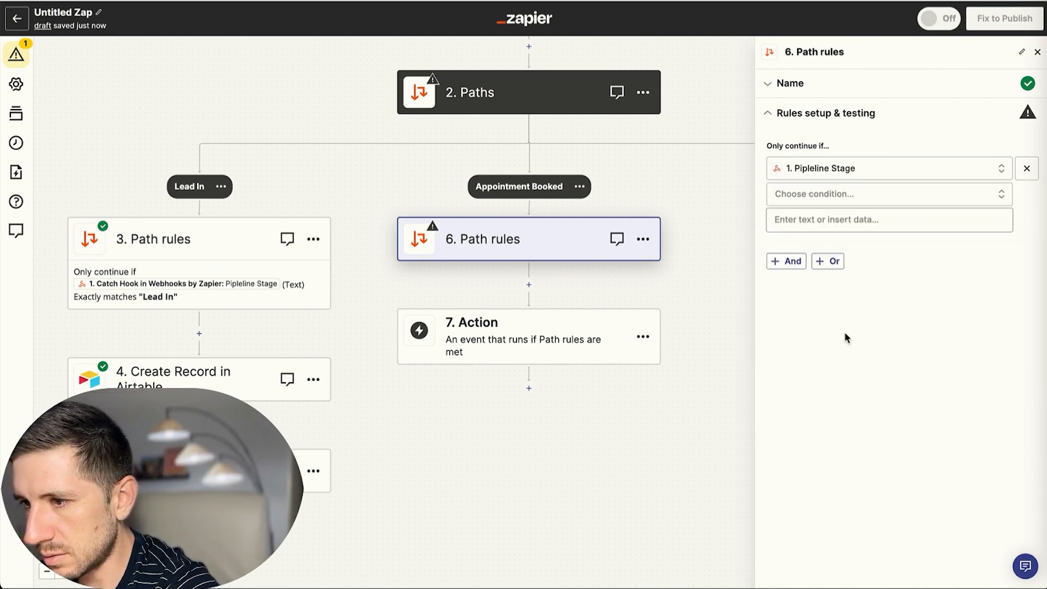
click(815, 195)
scroll(861, 245, down, 2)
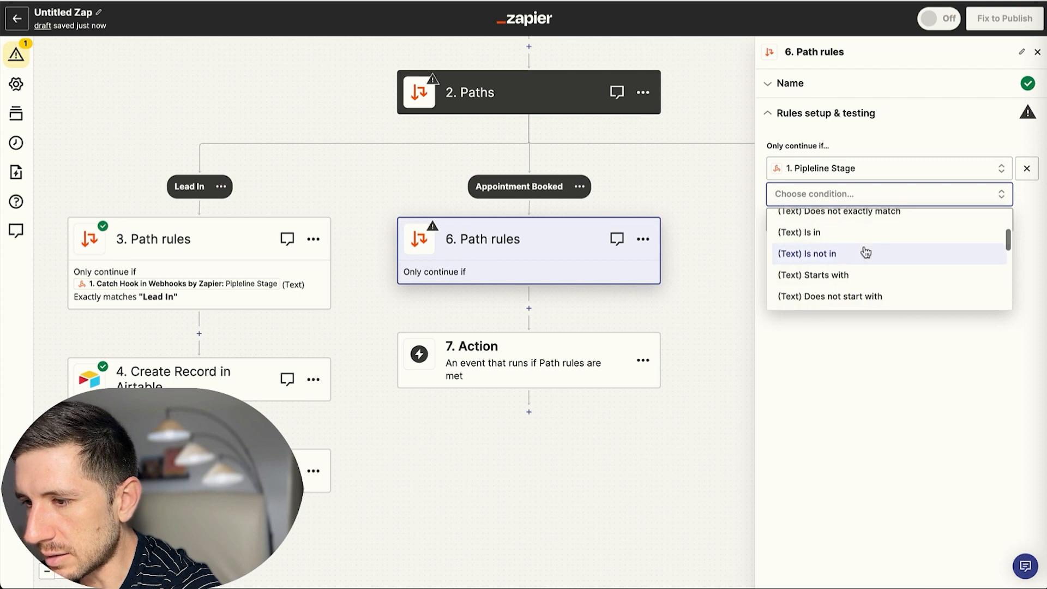
scroll(867, 251, down, 5)
scroll(871, 253, up, 7)
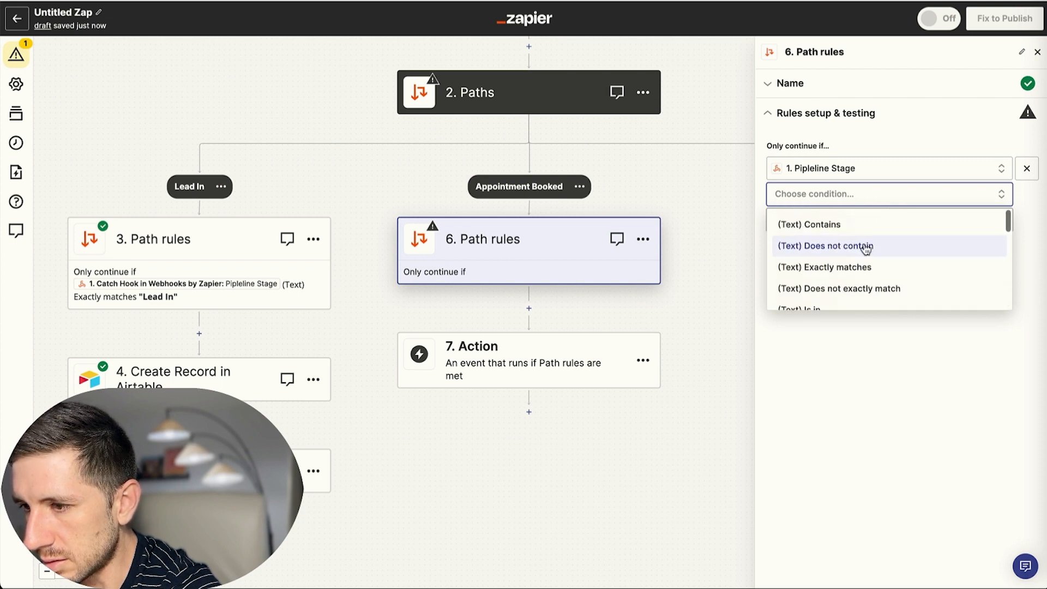
click(853, 267)
After checking the CRM's stage names, enter 'Appointment Booked' as the match value and continue.
click(842, 224)
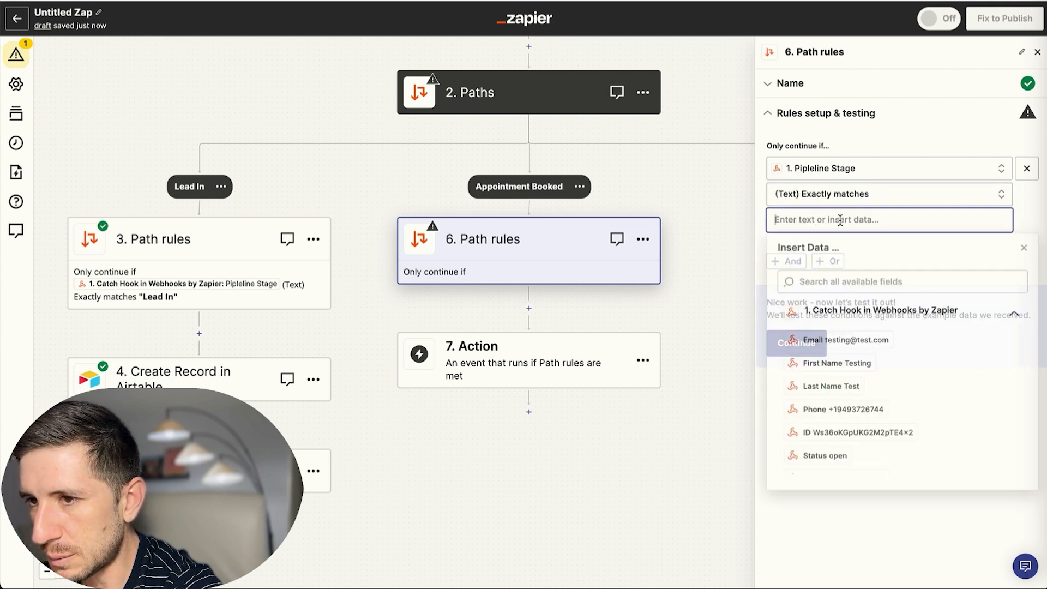
click(236, 0)
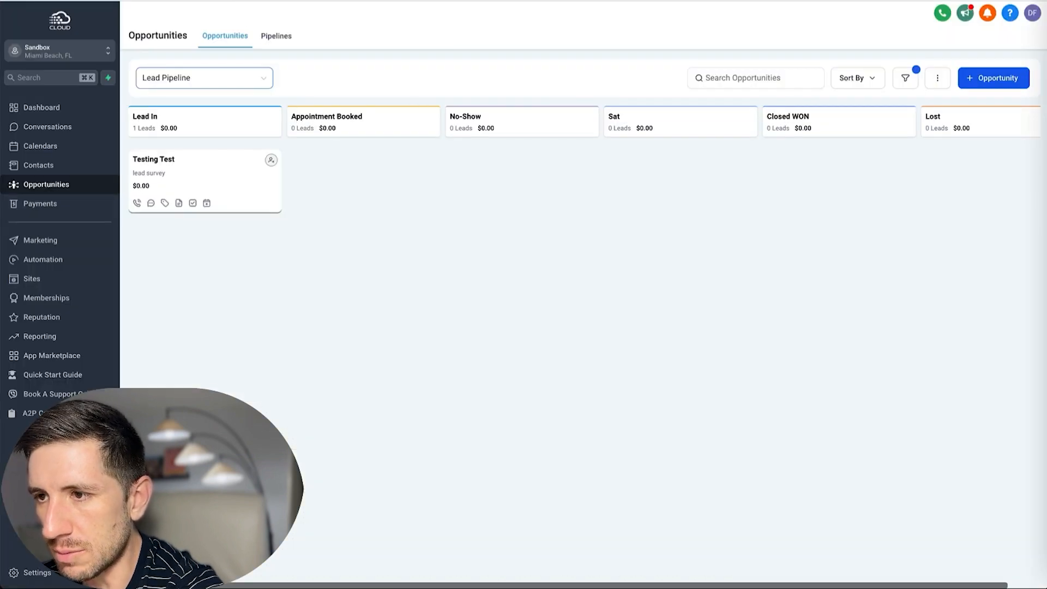
click(349, 1)
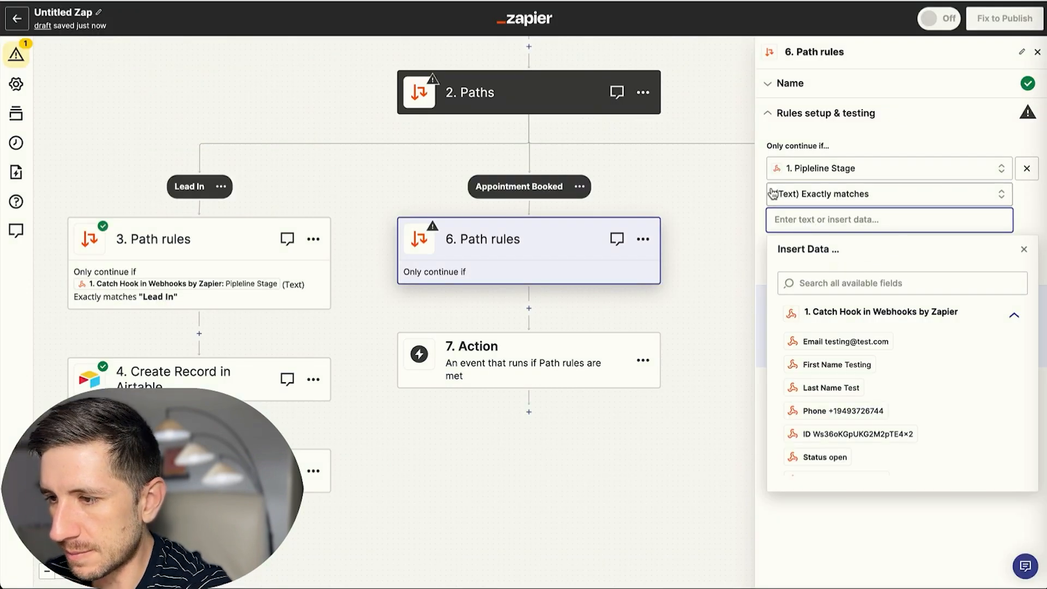
text(tmen)
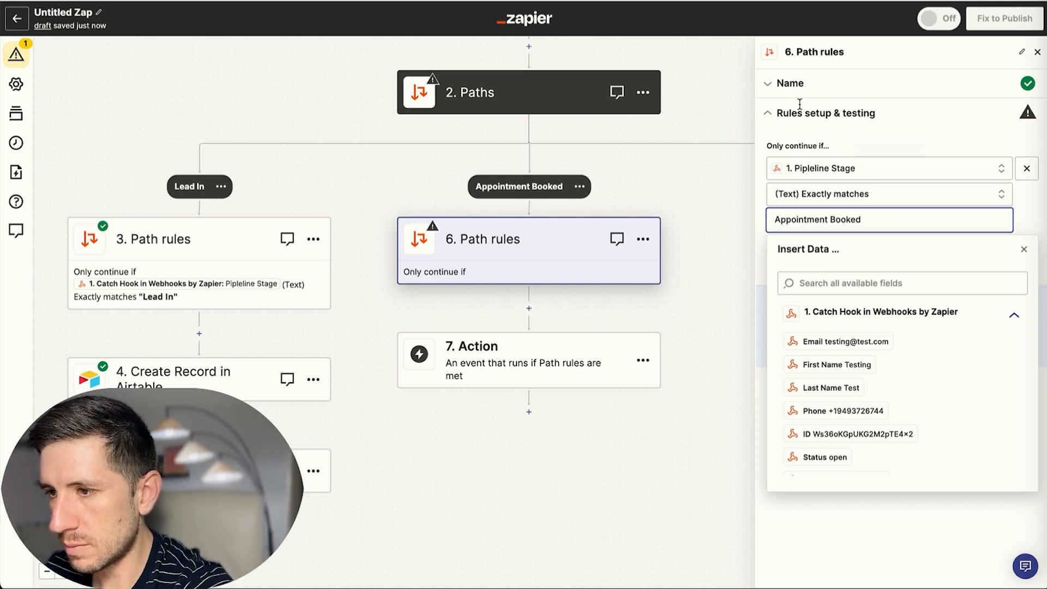
text(t Booked)
click(775, 141)
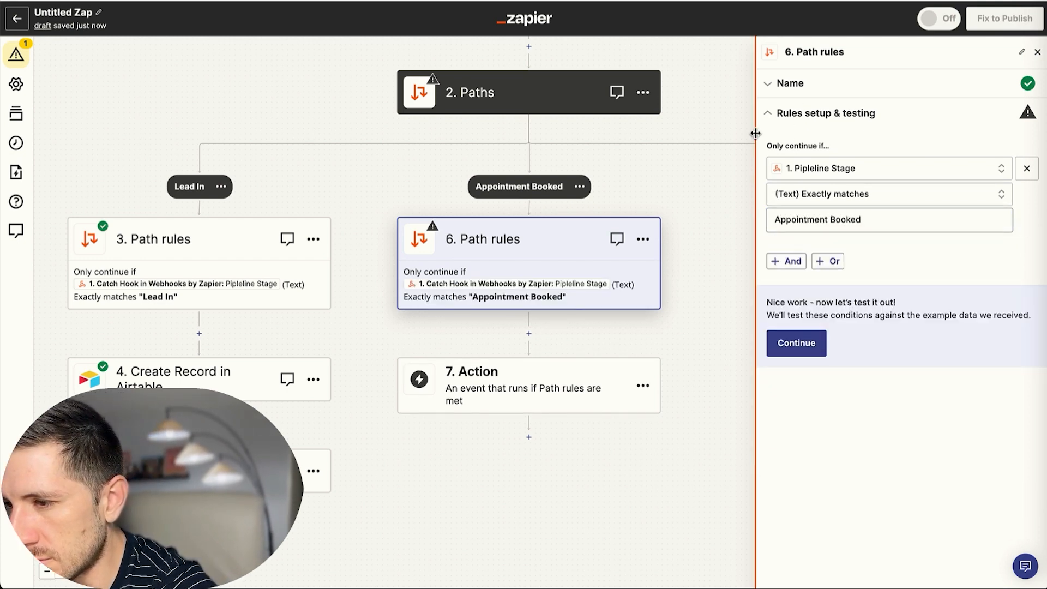
click(809, 341)
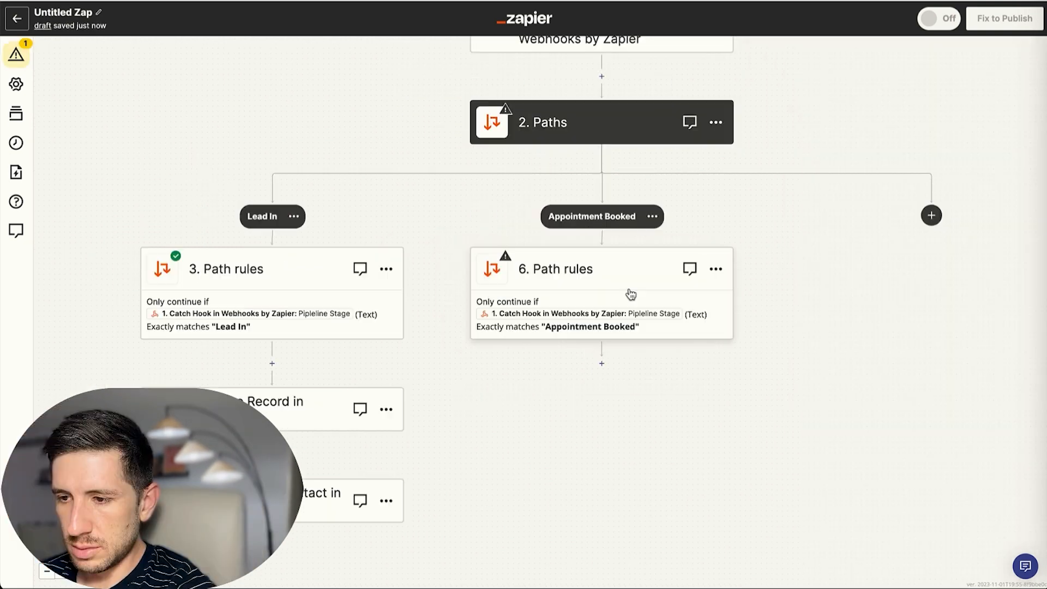
scroll(653, 309, up, 1)
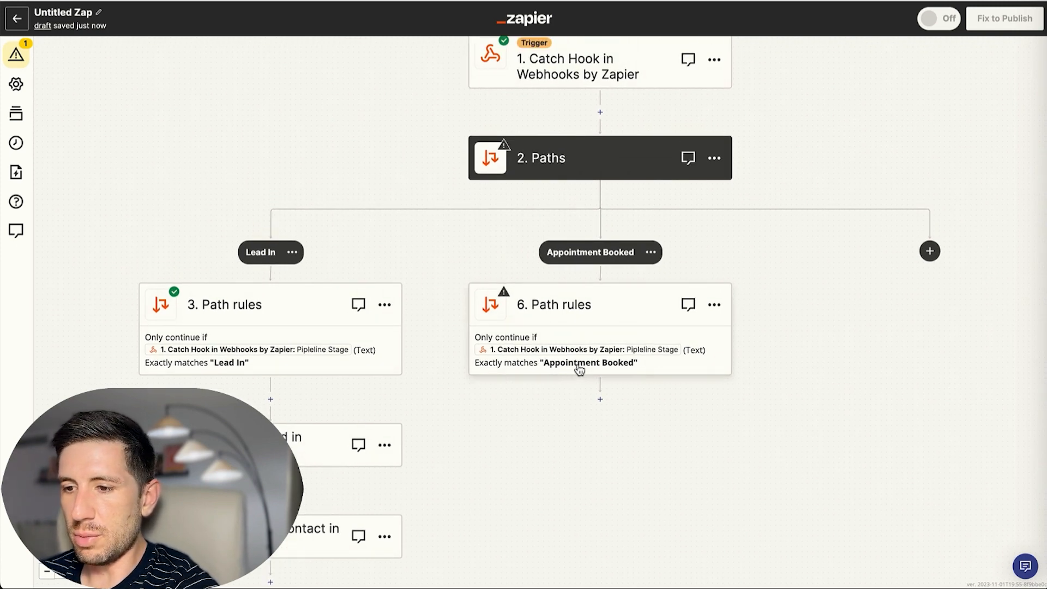
scroll(568, 351, up, 1)
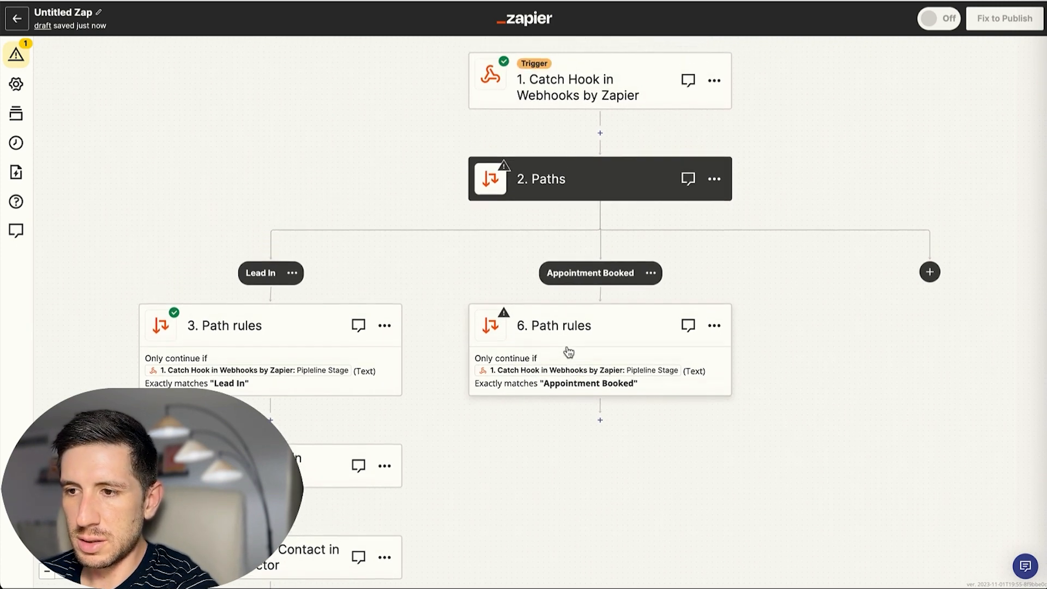
Step the Catch Hook trigger through to its test records, then switch to GoHighLevel Opportunities.
click(602, 94)
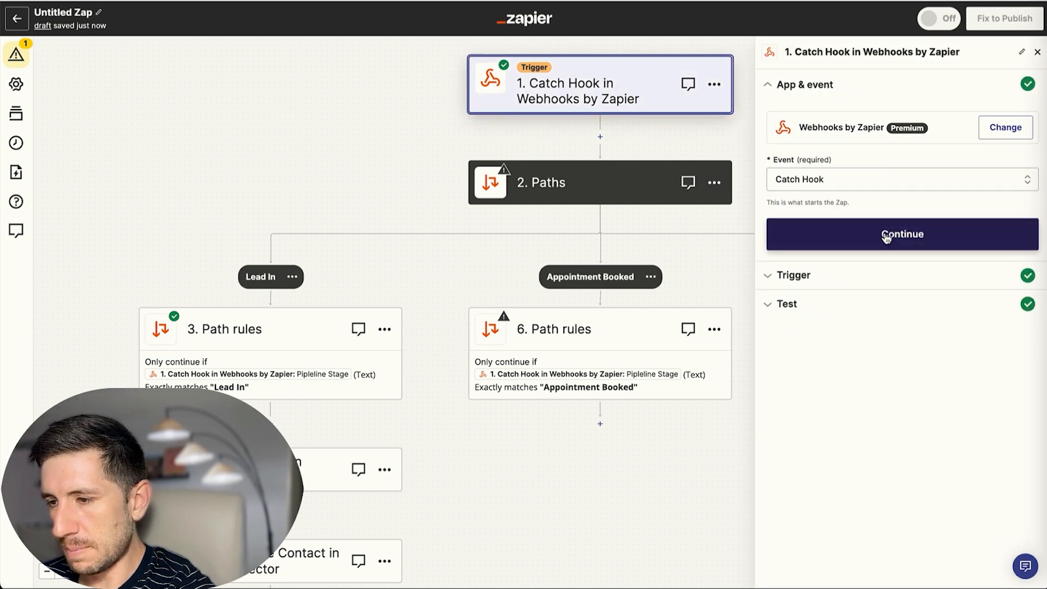
click(887, 236)
click(901, 228)
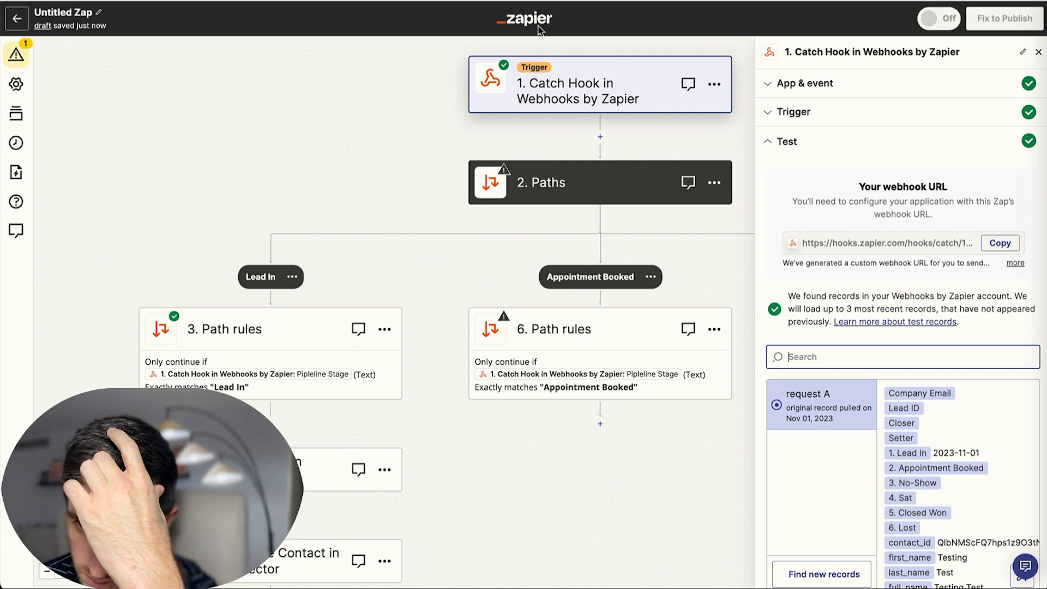
click(327, 1)
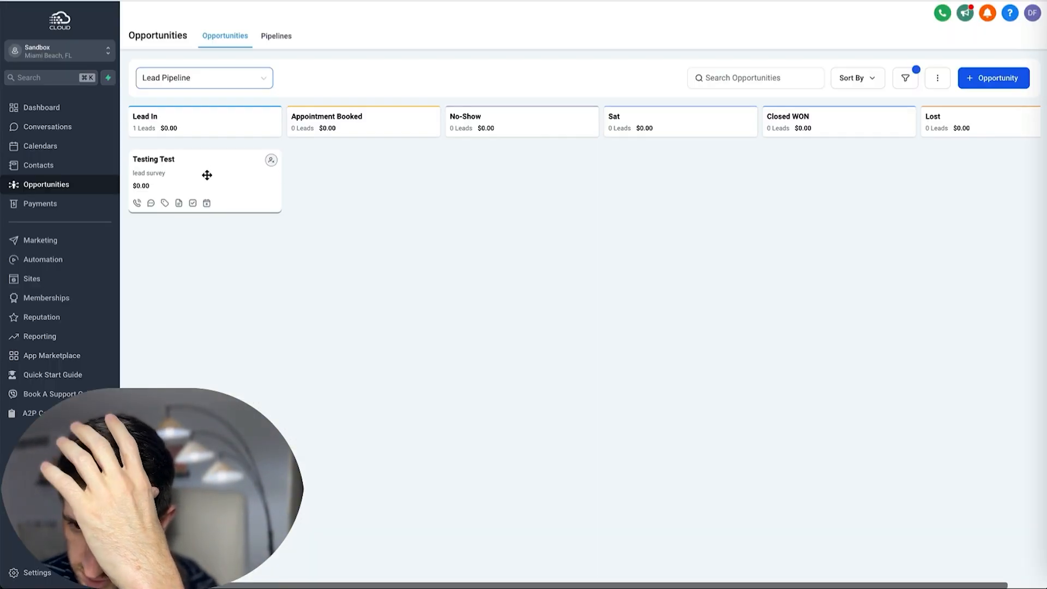
Drag the Testing Test card from Lead In to Appointment Booked, then switch back to the Zapier tab.
drag(206, 175, 376, 165)
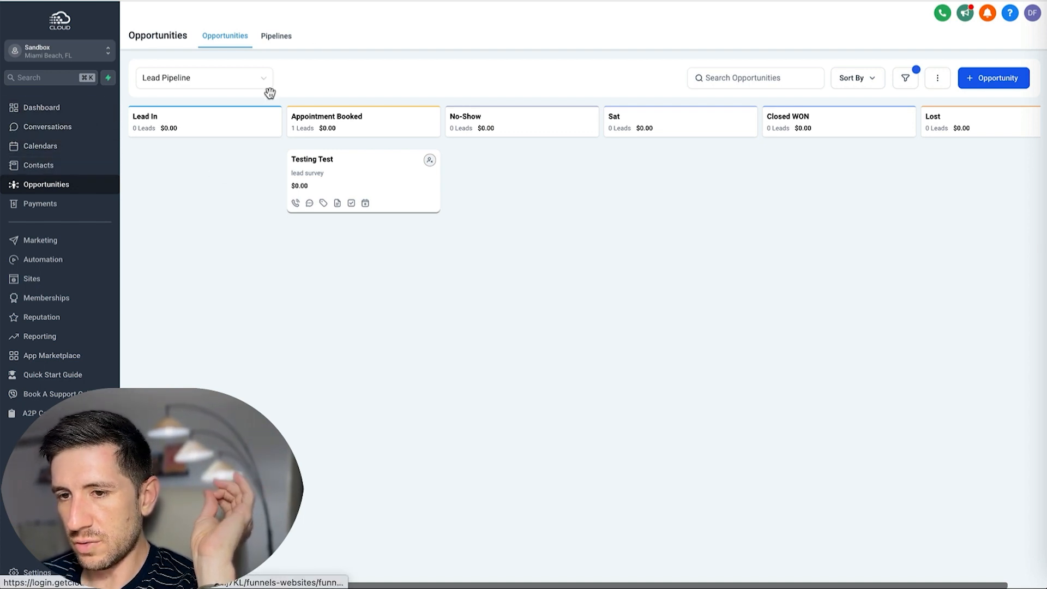
click(283, 1)
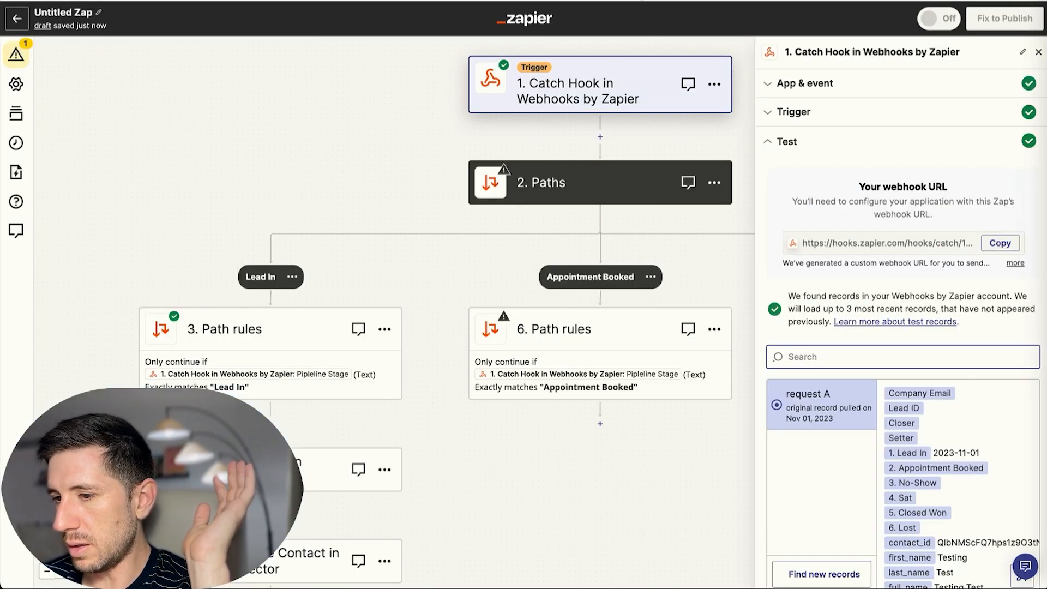
Fetch new webhook requests and continue with request B (Lead ID L6) as the test record.
scroll(868, 394, down, 2)
click(828, 516)
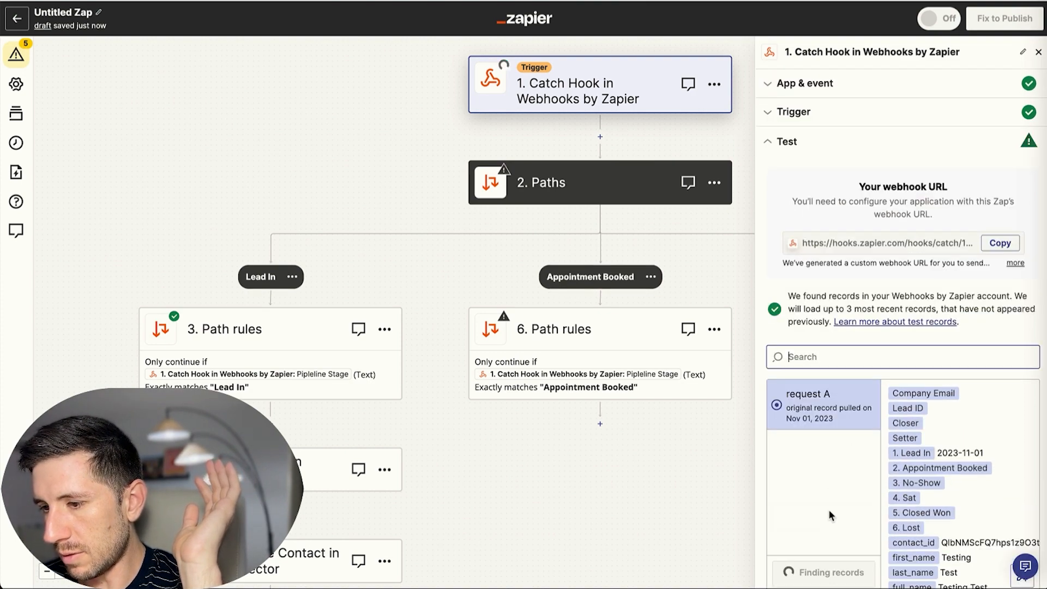
click(828, 405)
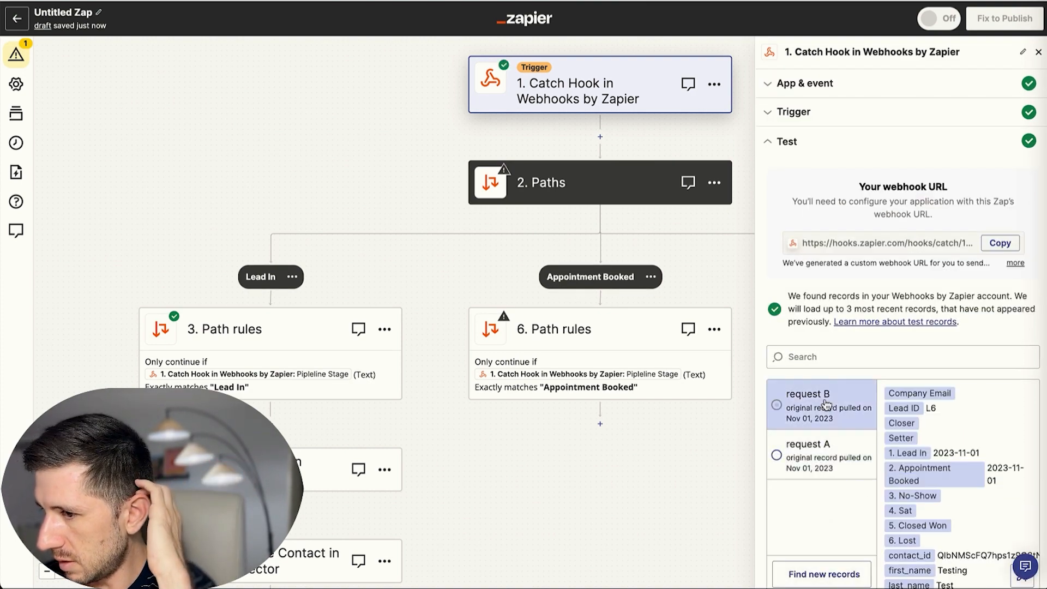
scroll(922, 420, down, 10)
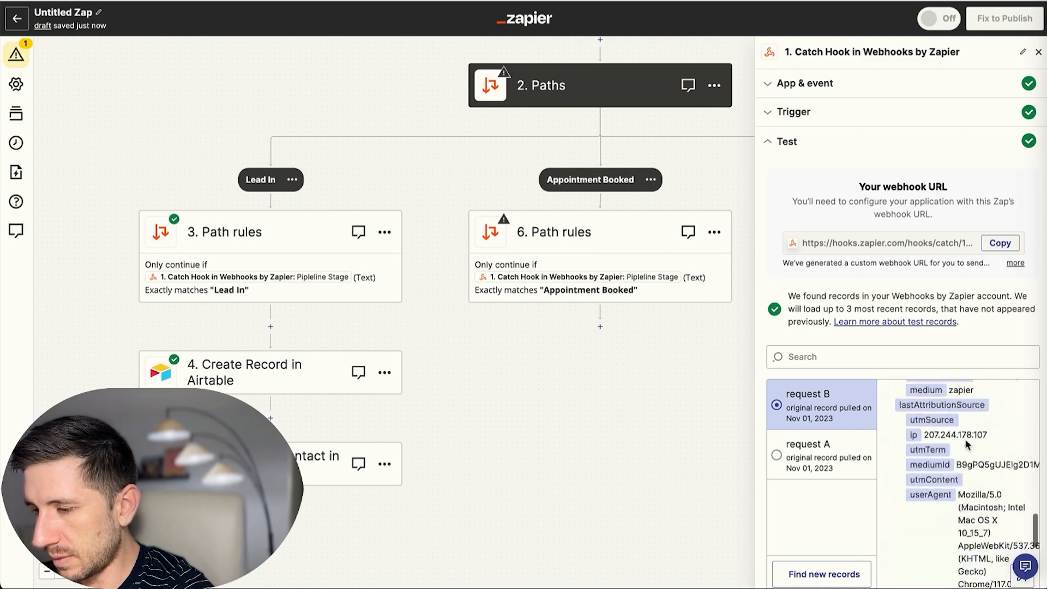
scroll(903, 273, down, 2)
click(904, 567)
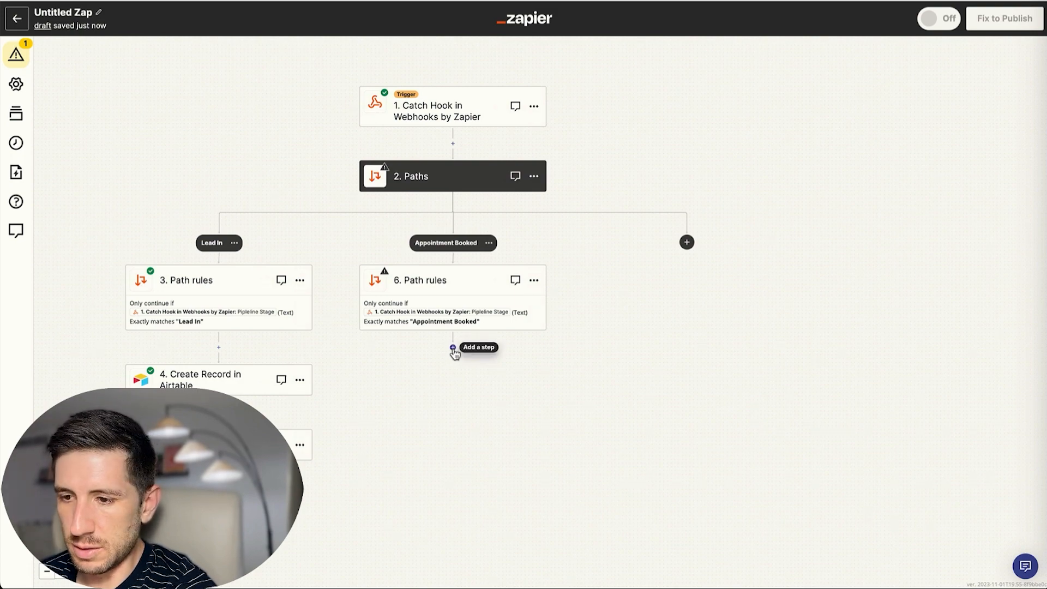
Add an Airtable Find Record action under the Appointment Booked path using the connected account.
click(453, 347)
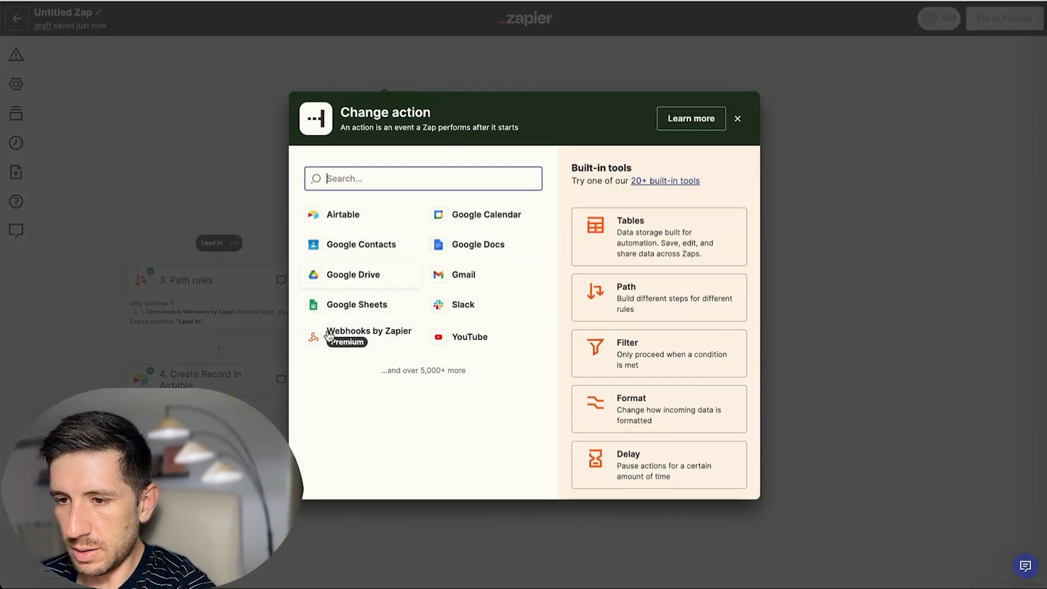
click(351, 216)
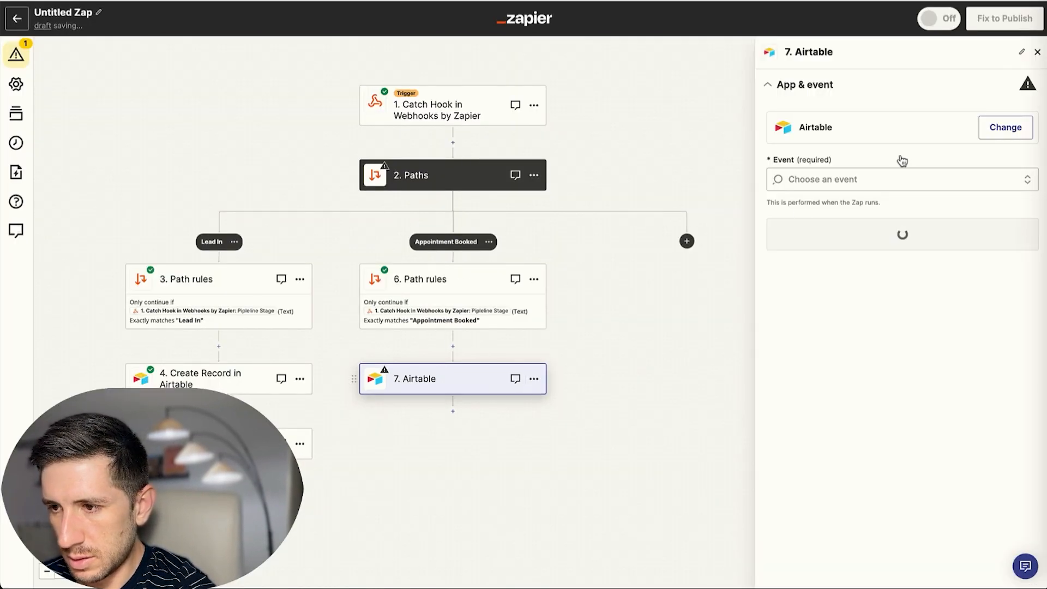
click(901, 179)
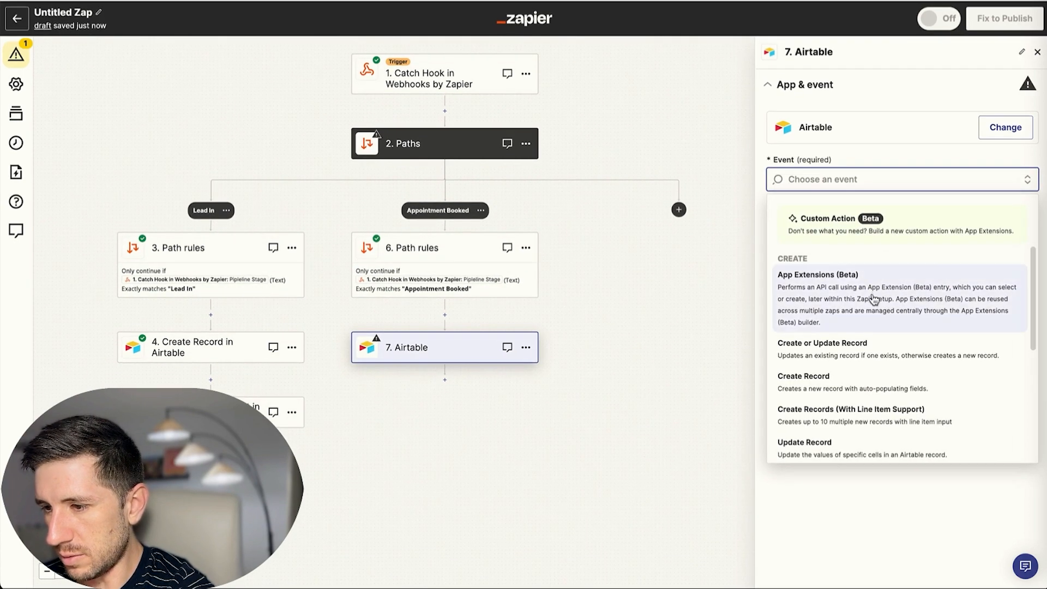
scroll(874, 299, down, 5)
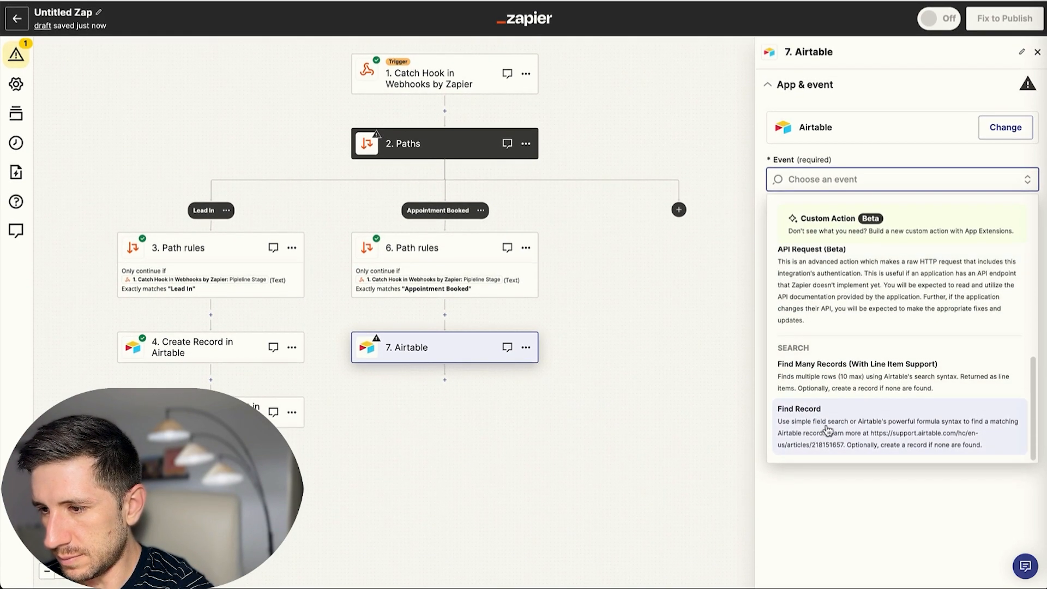
click(828, 429)
click(878, 234)
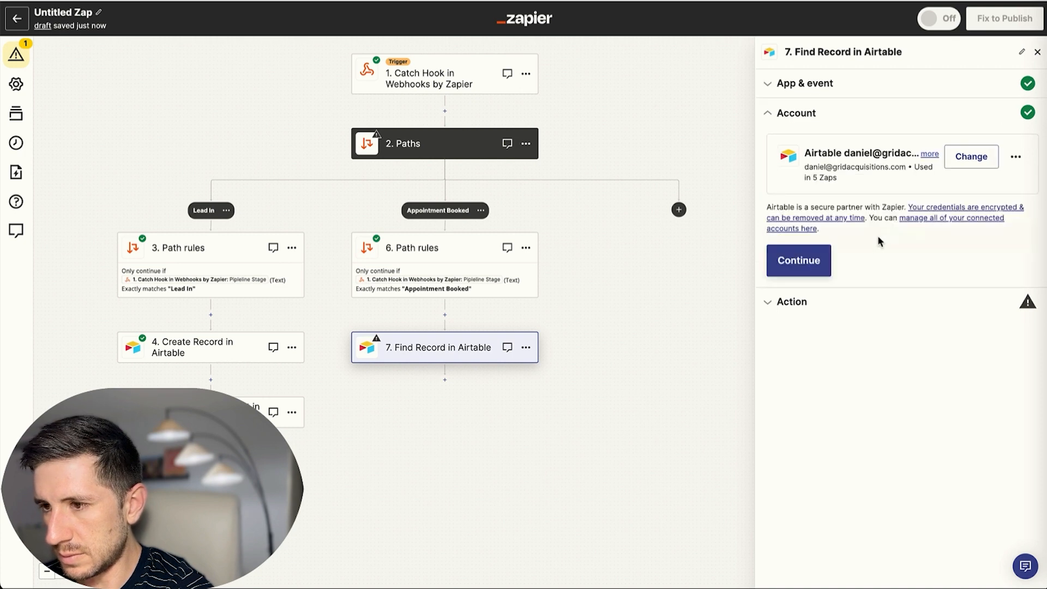
click(802, 261)
Search Table 1 of the New Leads From GHL base by the Lead ID field.
click(846, 194)
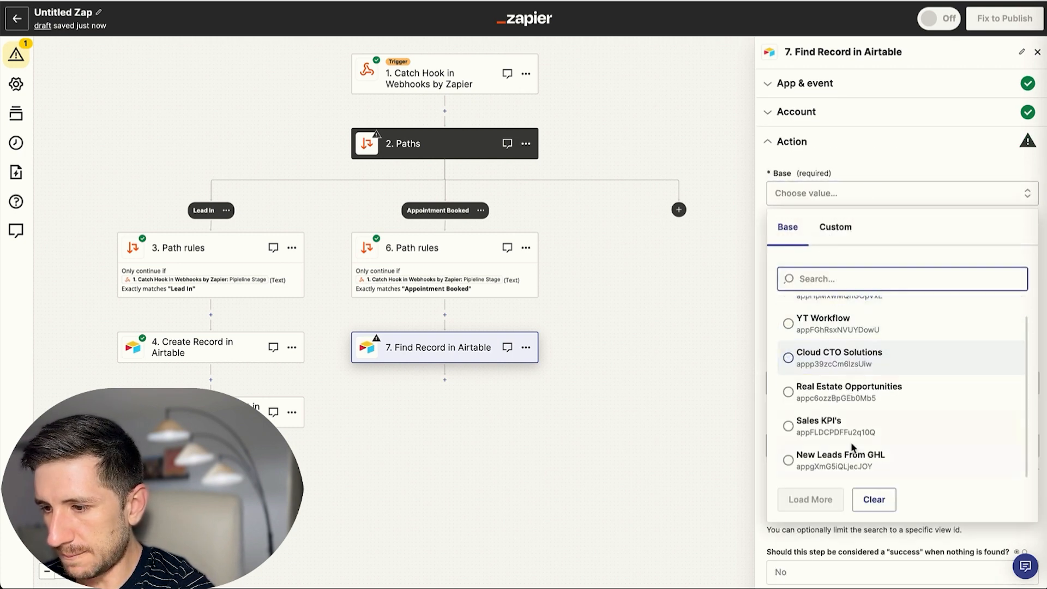
click(849, 456)
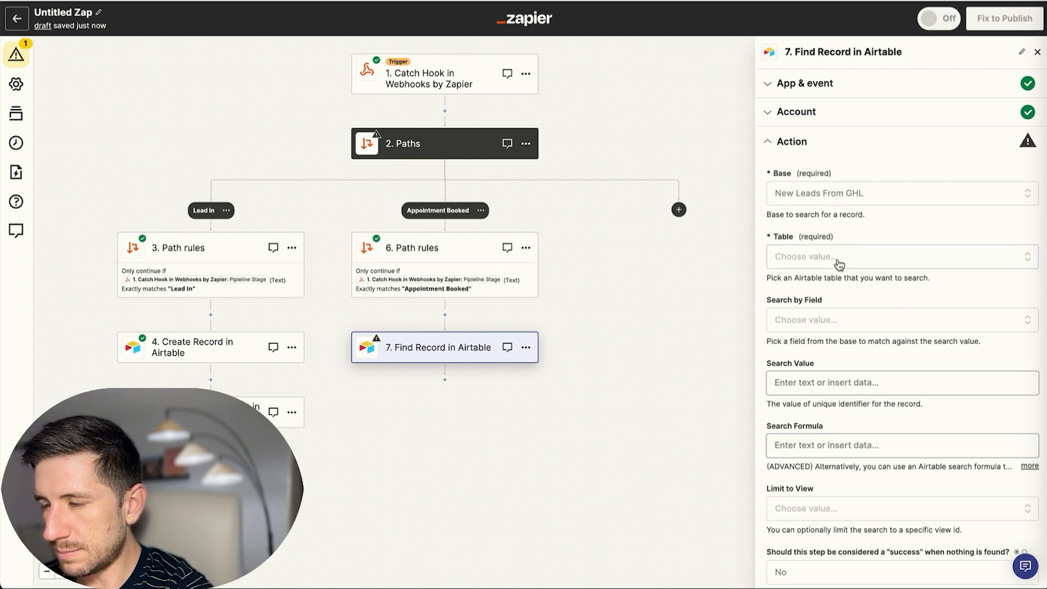
click(839, 259)
click(842, 376)
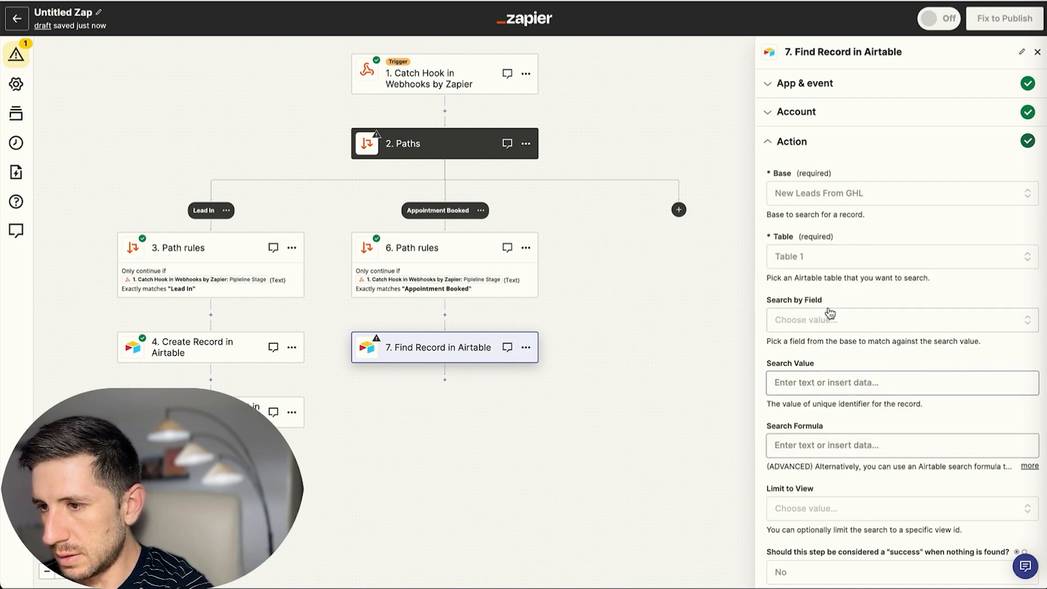
scroll(872, 229, down, 2)
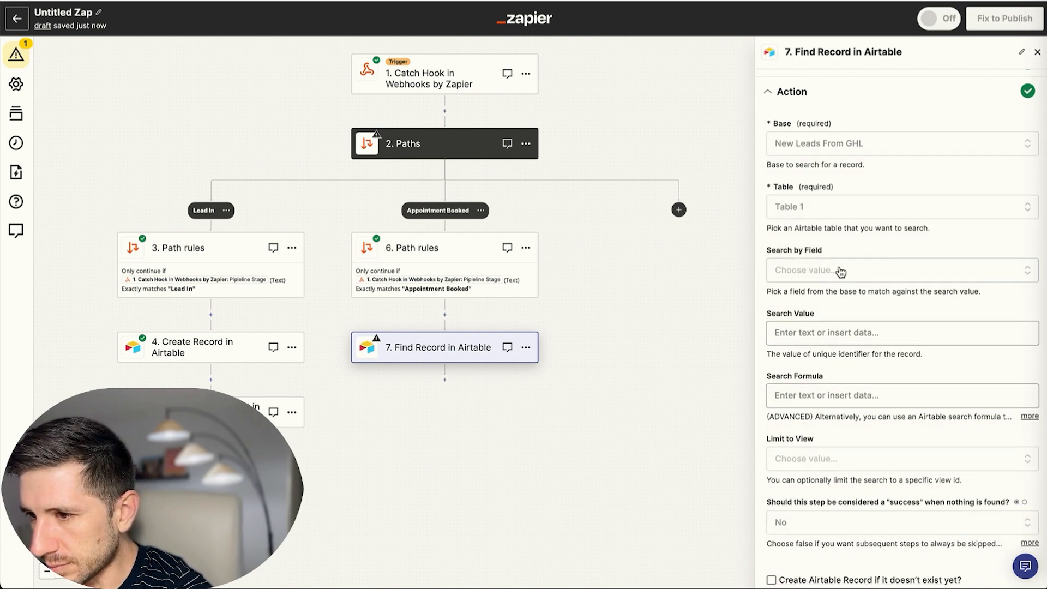
click(855, 274)
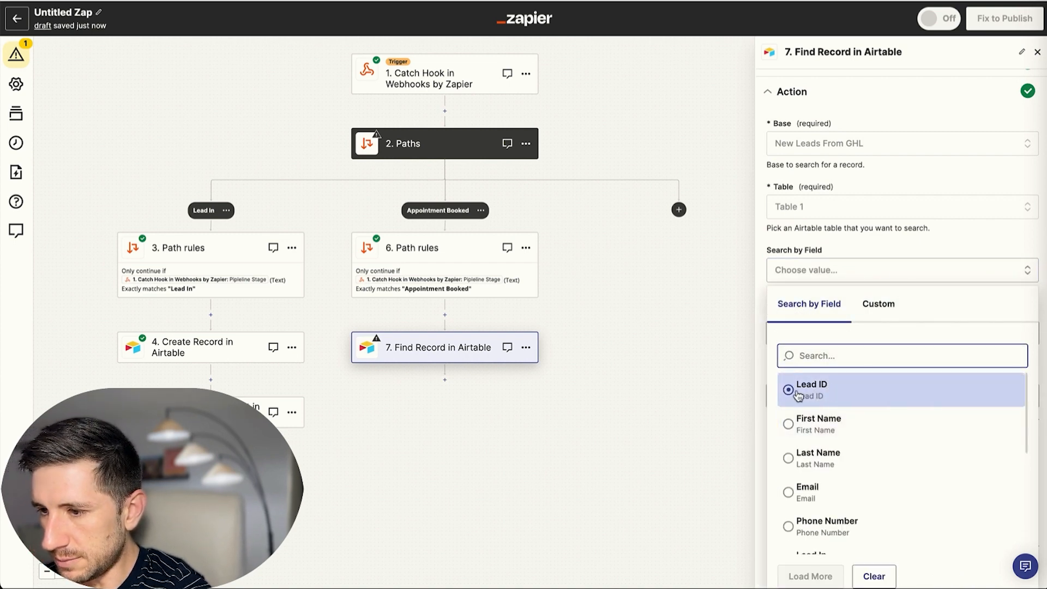
click(824, 397)
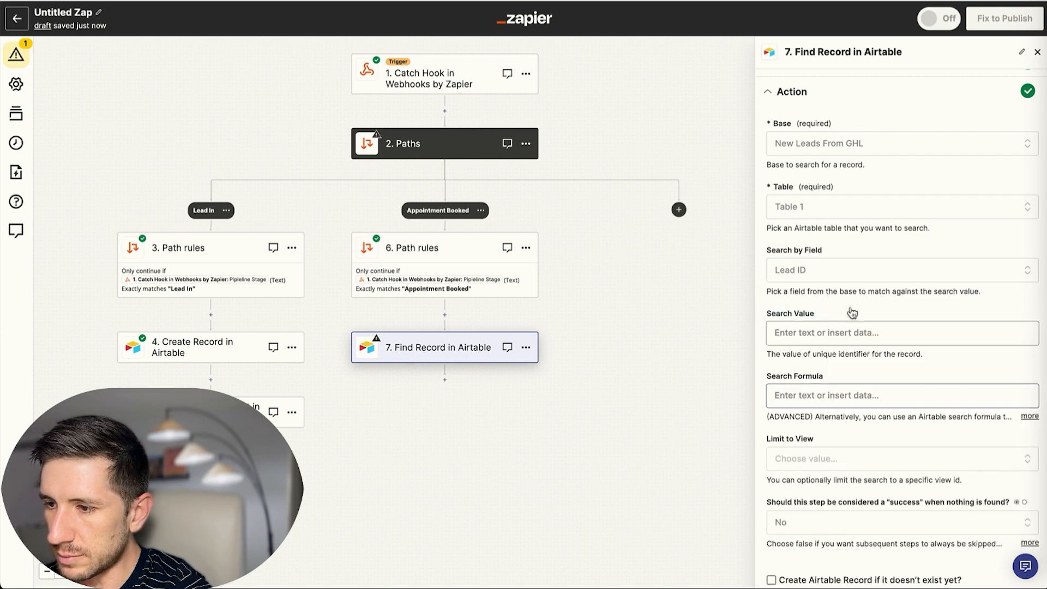
Use the webhook's Lead ID as the search value and test the Find Record step.
click(833, 332)
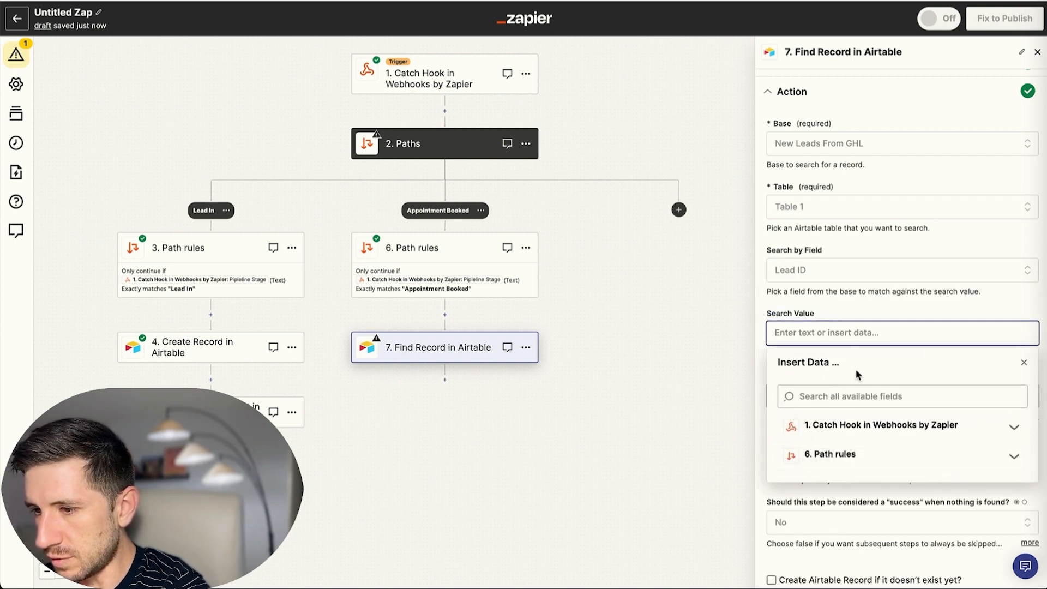
click(848, 424)
scroll(856, 441, down, 1)
scroll(856, 441, down, 8)
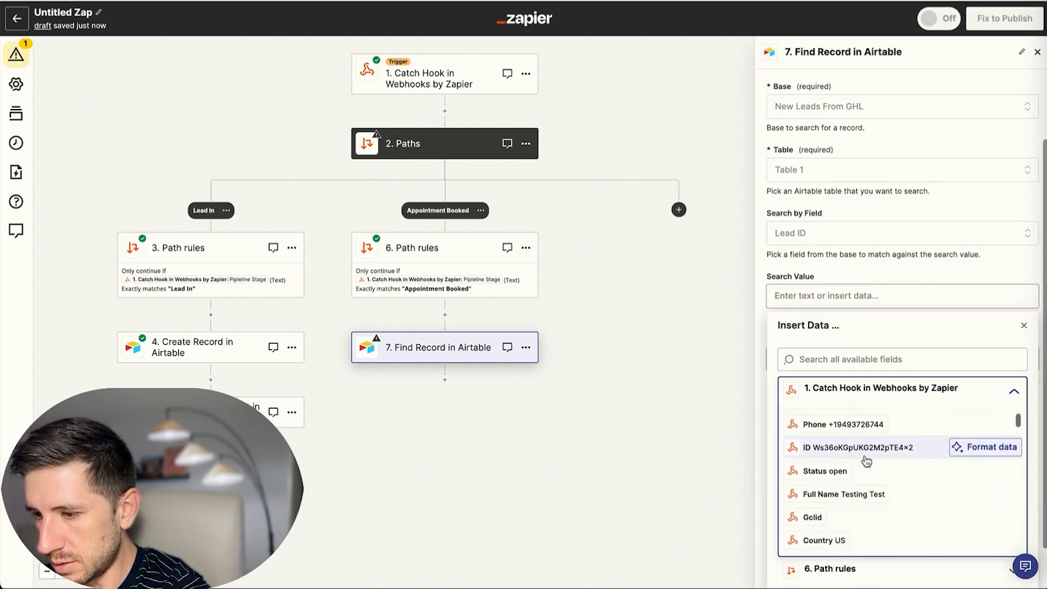
scroll(856, 450, down, 5)
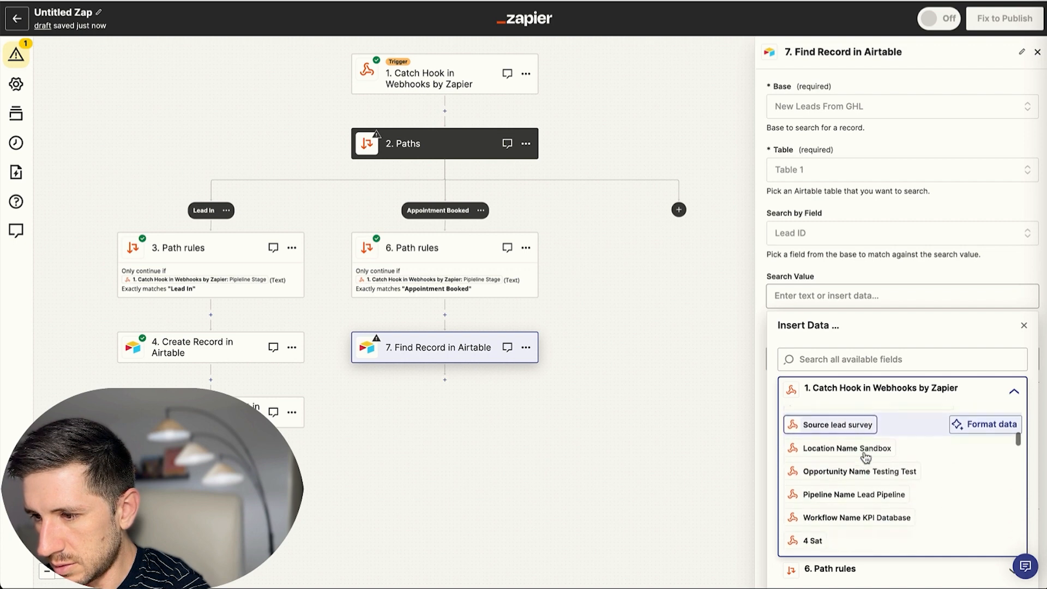
scroll(851, 446, down, 2)
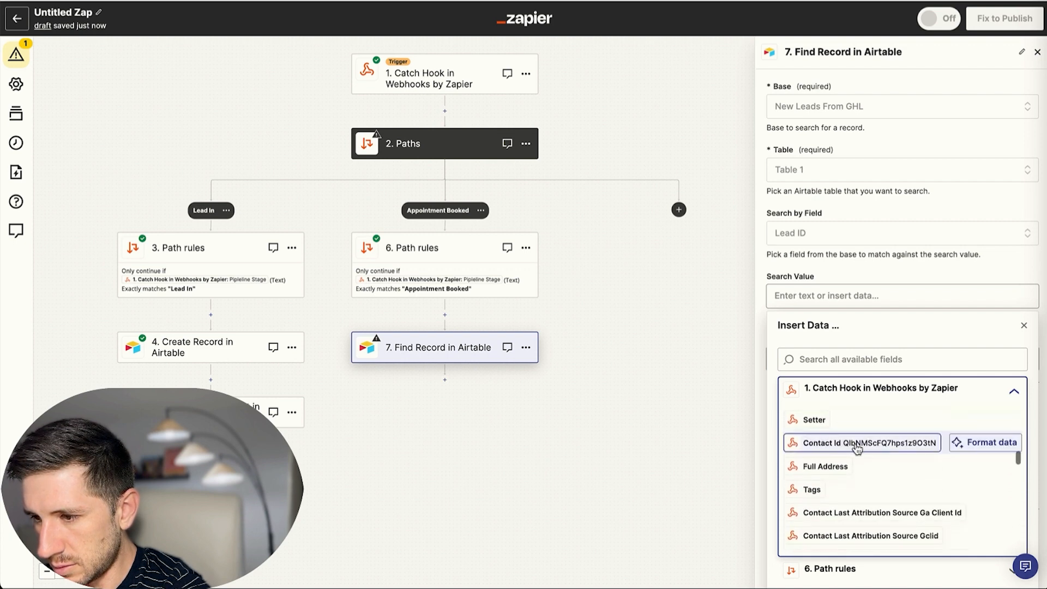
scroll(870, 452, down, 8)
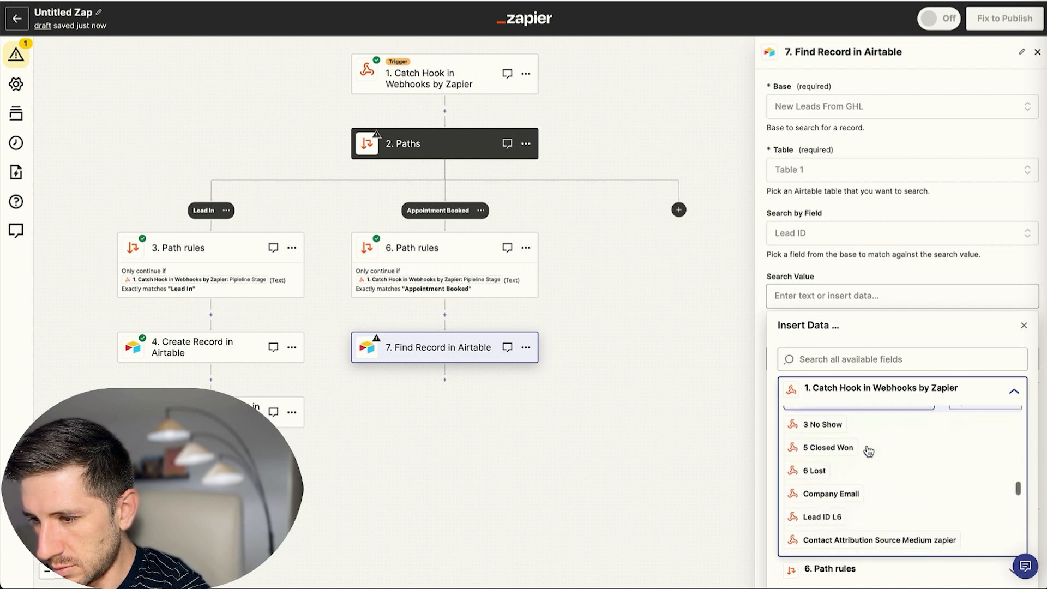
click(824, 446)
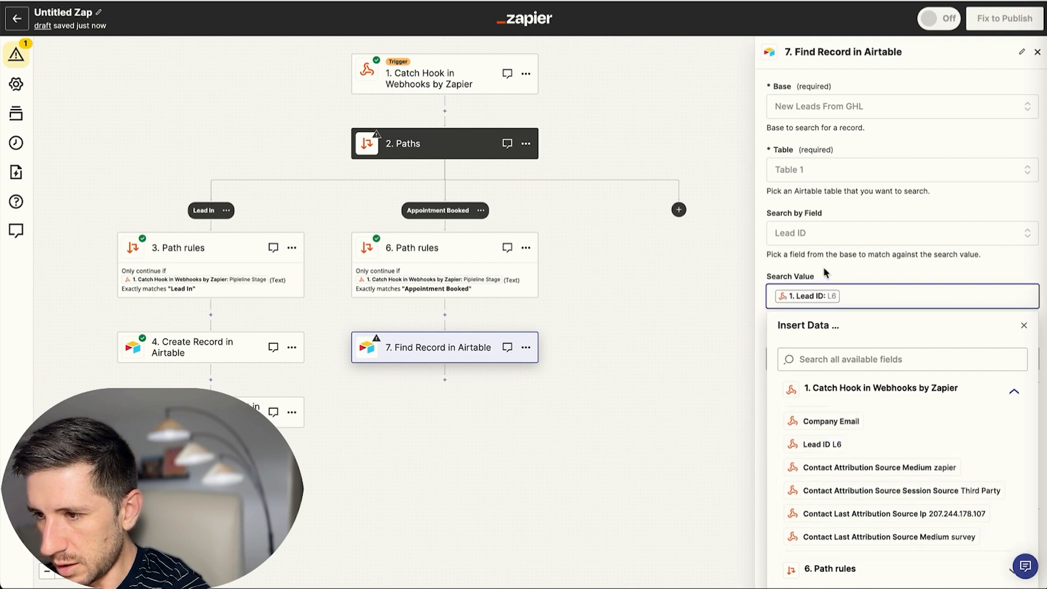
click(859, 270)
scroll(842, 327, down, 2)
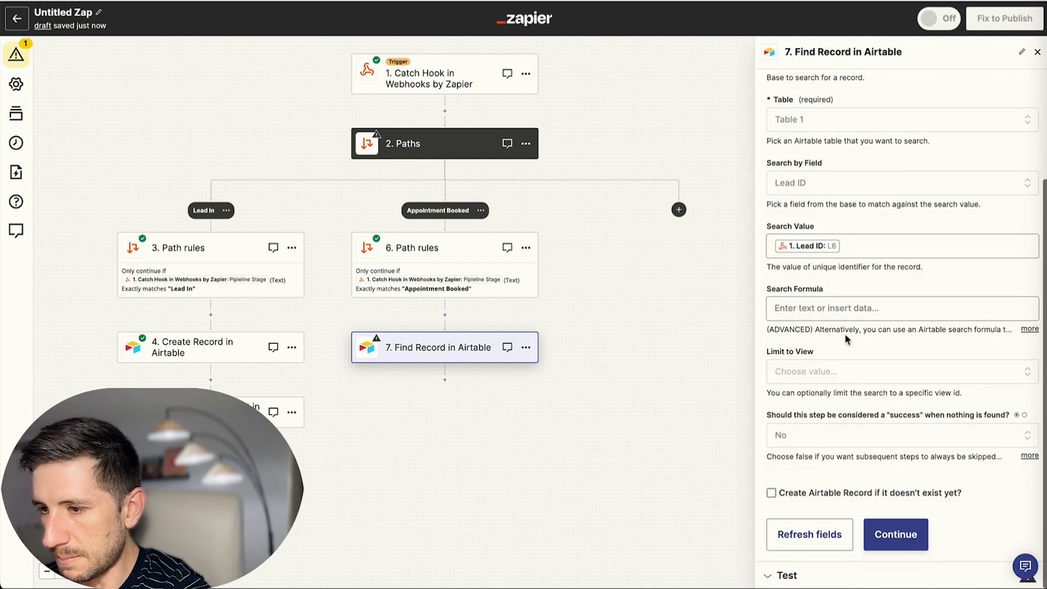
click(888, 511)
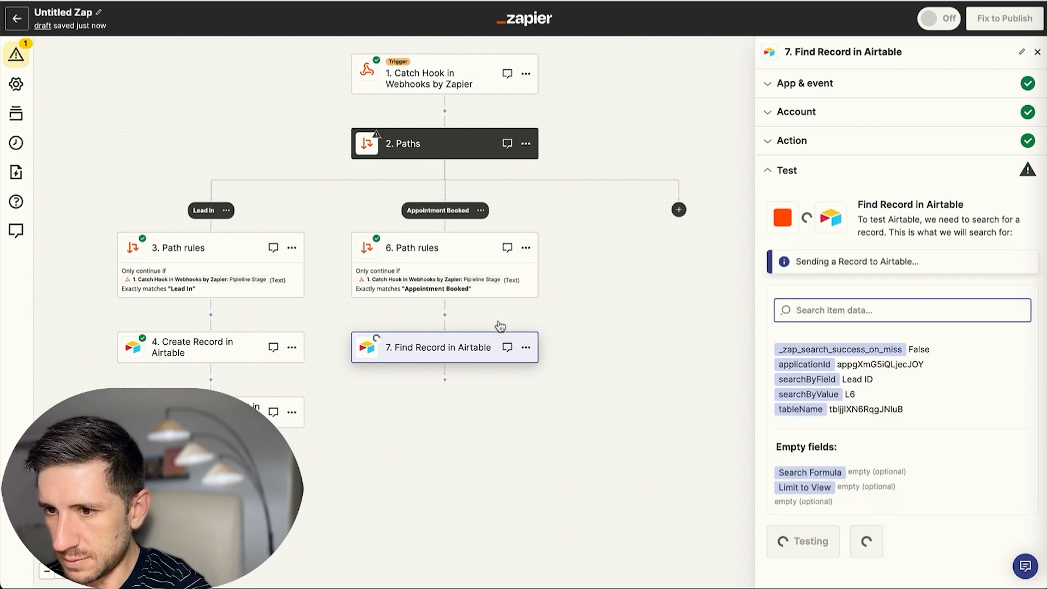
click(440, 380)
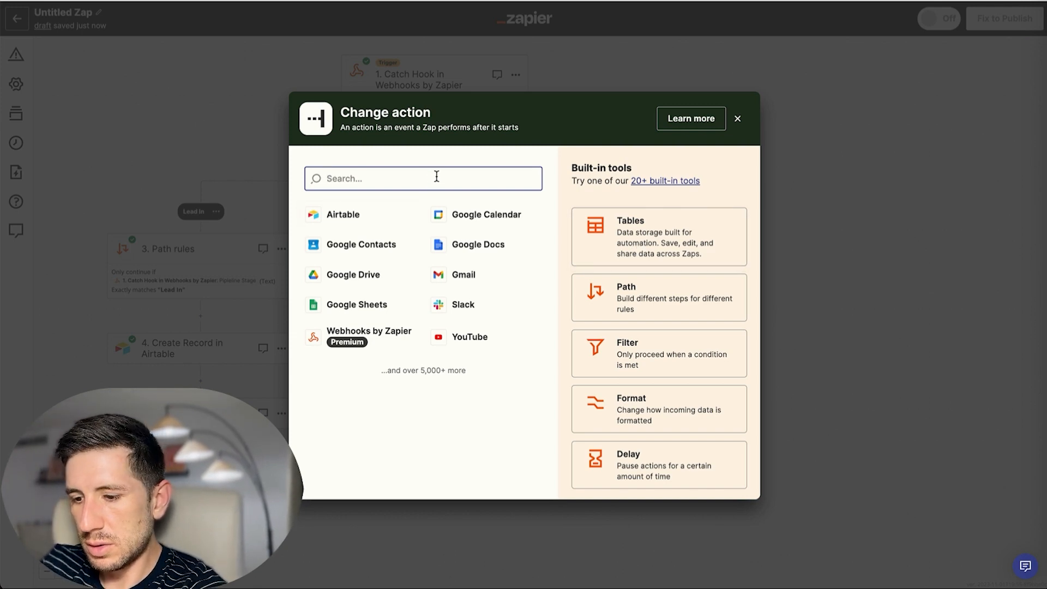
Make step 8 an Airtable Update Record action with the connected Airtable account.
text(ae)
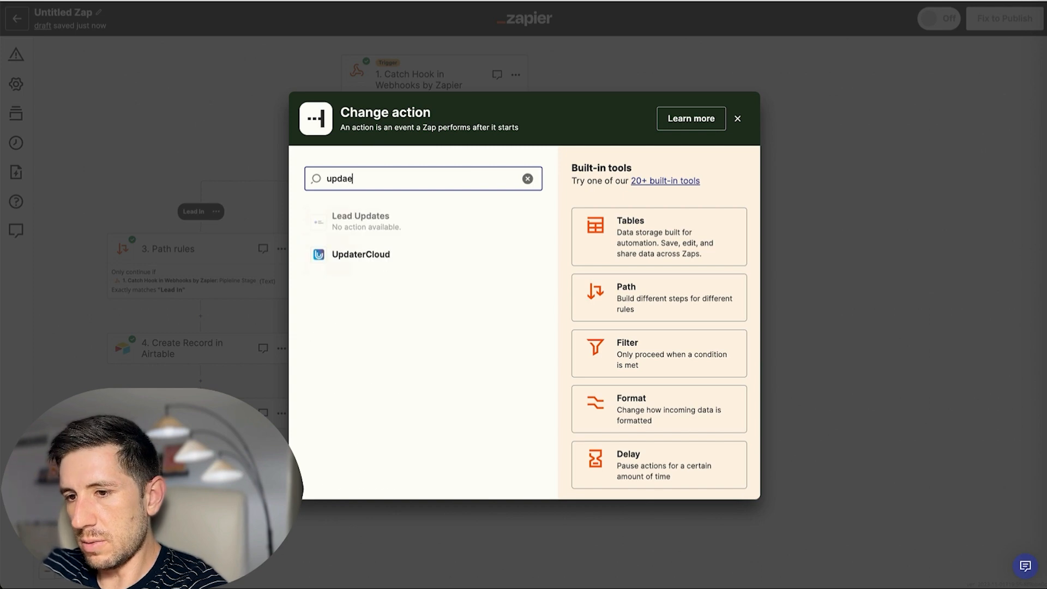
double_click(447, 173)
text(air)
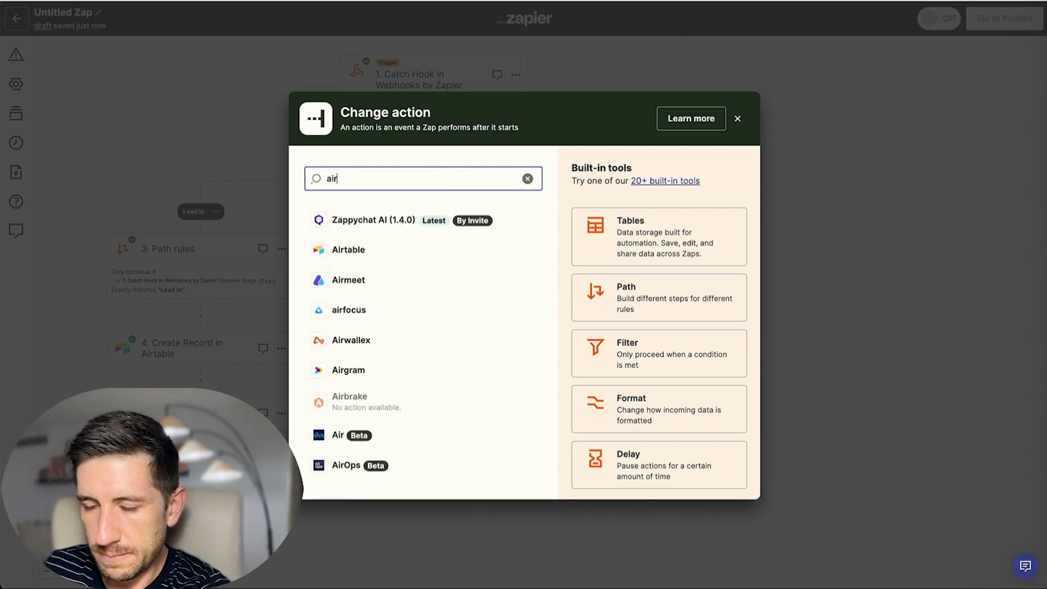
click(374, 256)
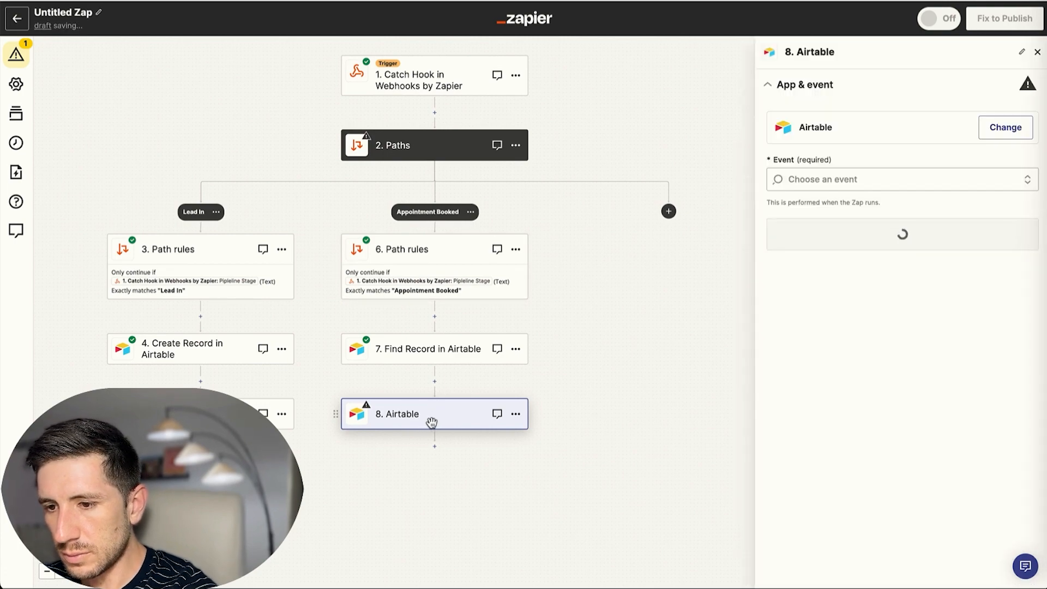
click(807, 183)
scroll(873, 294, down, 1)
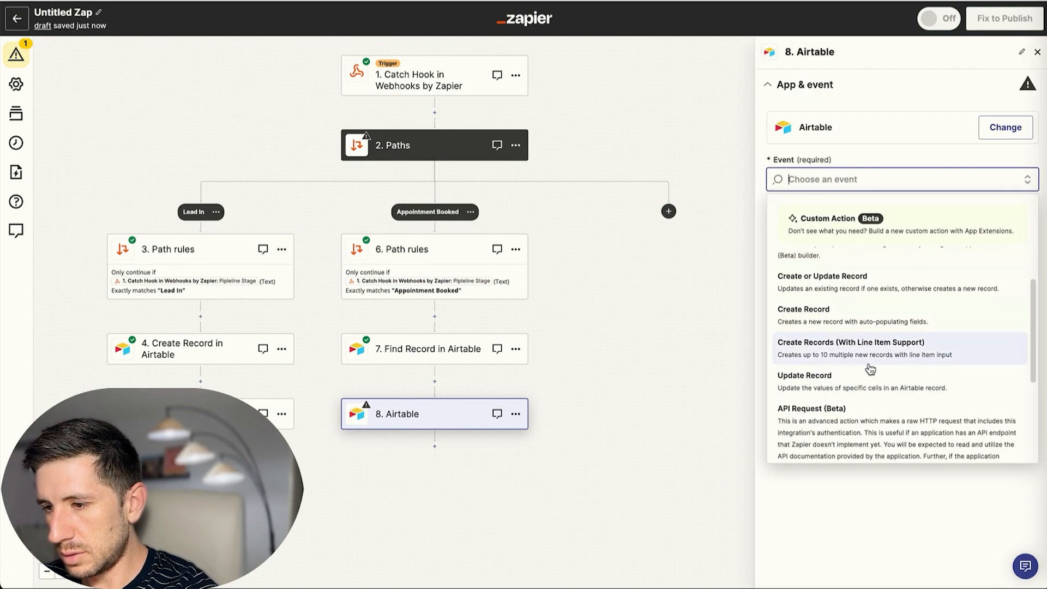
click(793, 386)
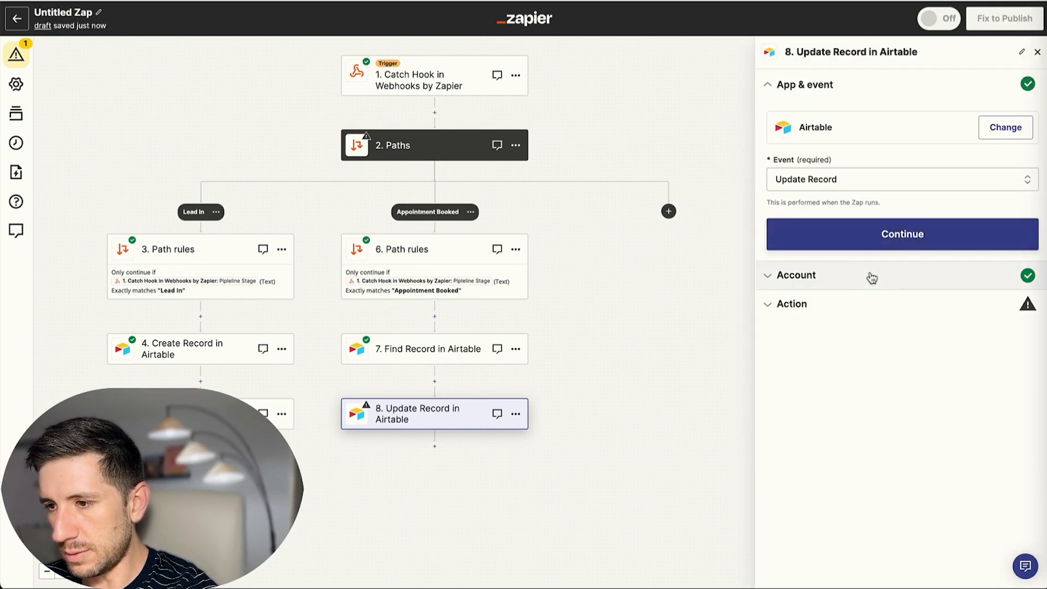
click(890, 237)
click(809, 264)
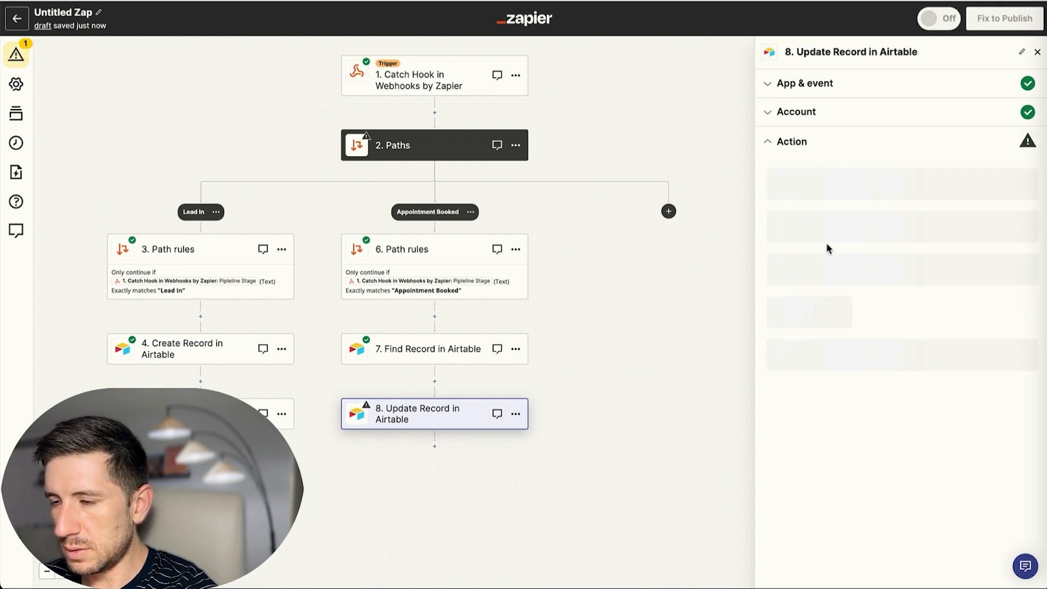
Target Table 1 in New Leads From GHL, with the record set to step 7's found ID.
click(864, 200)
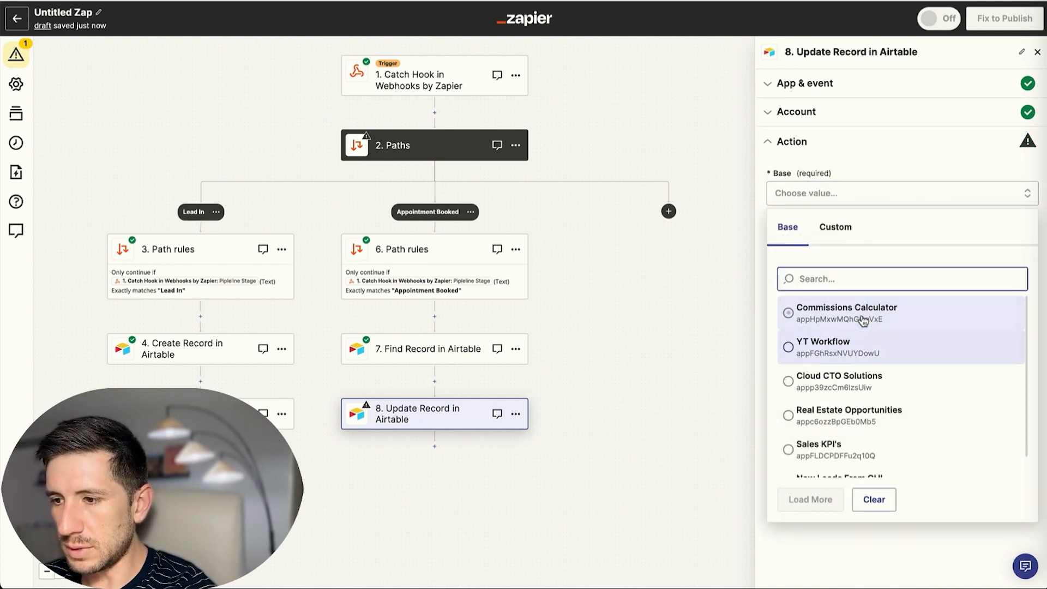
scroll(865, 327, down, 1)
click(849, 467)
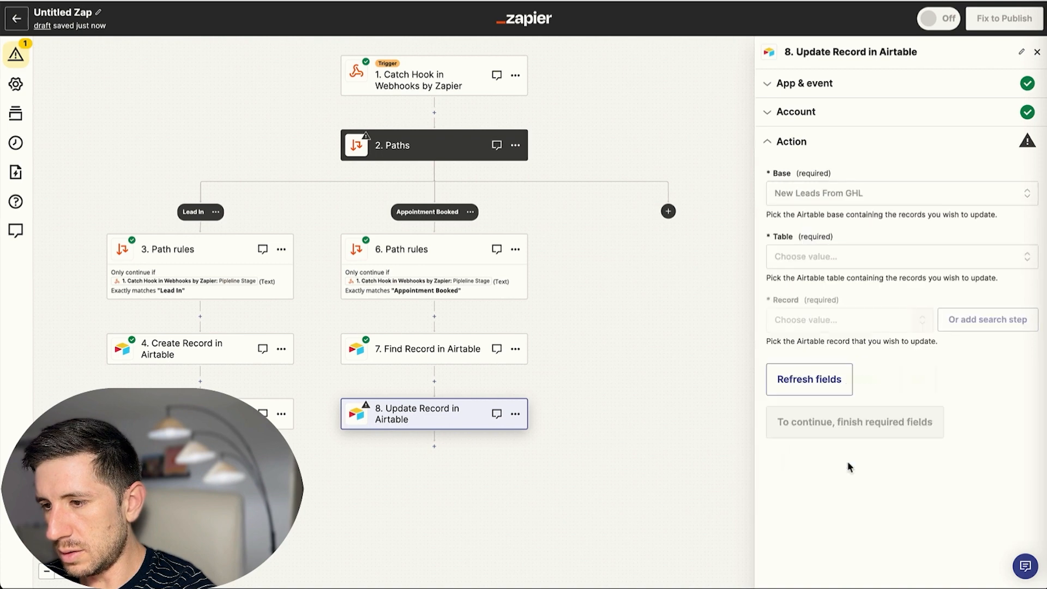
click(868, 259)
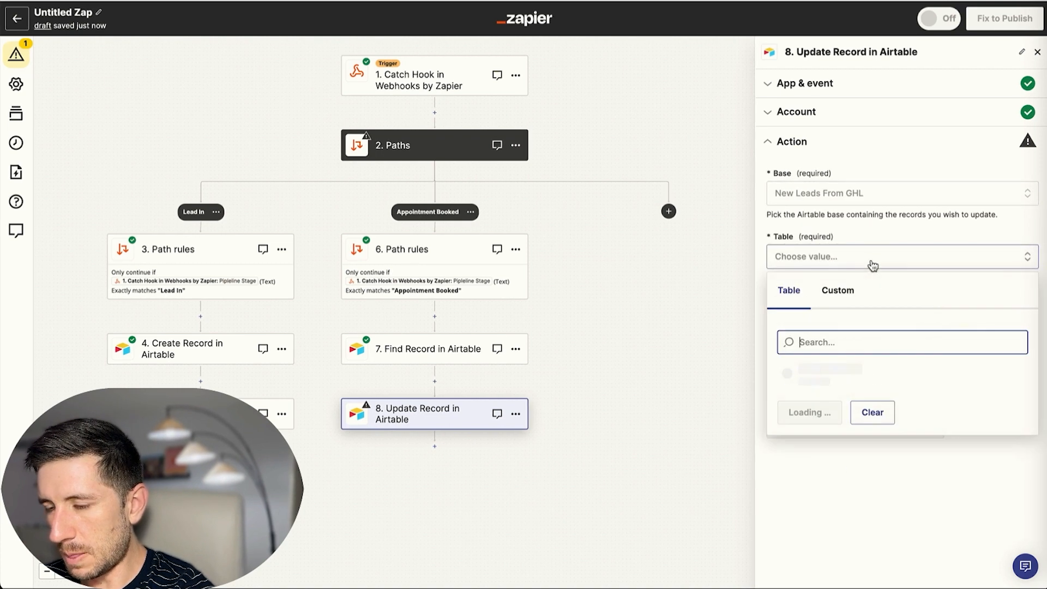
click(848, 380)
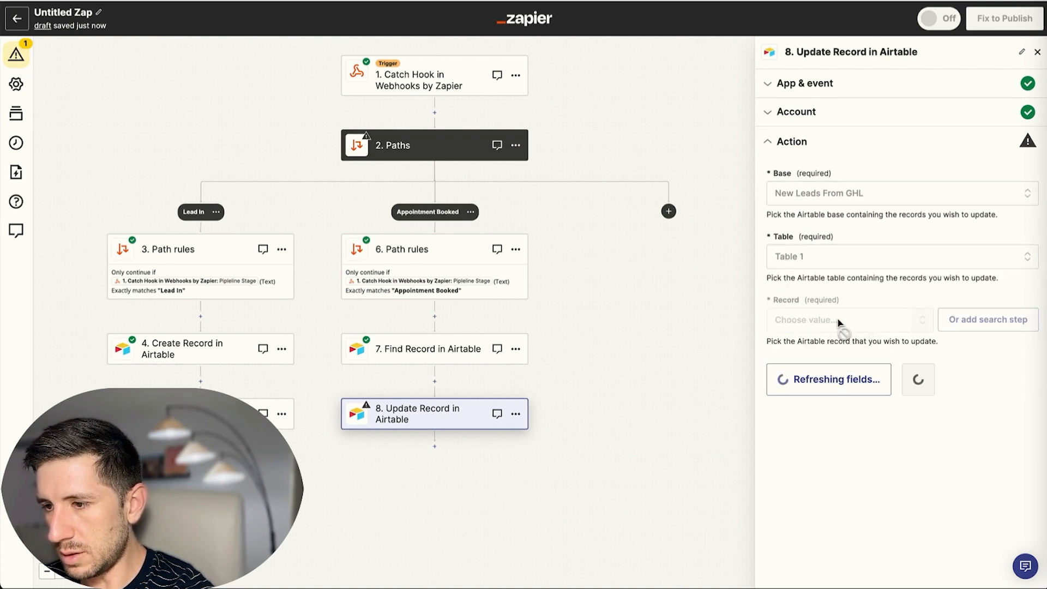
click(840, 320)
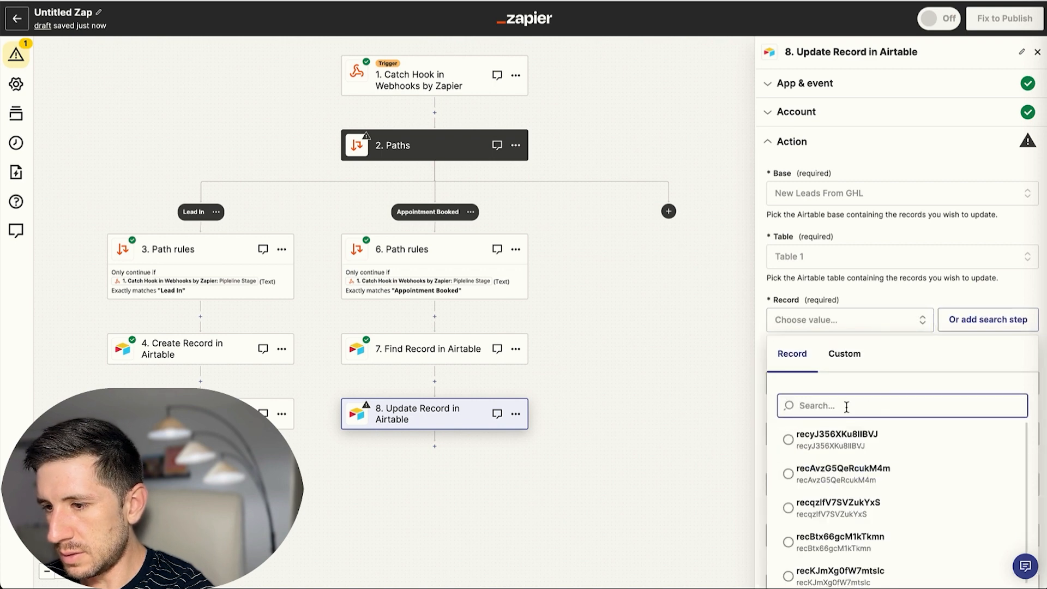
click(845, 354)
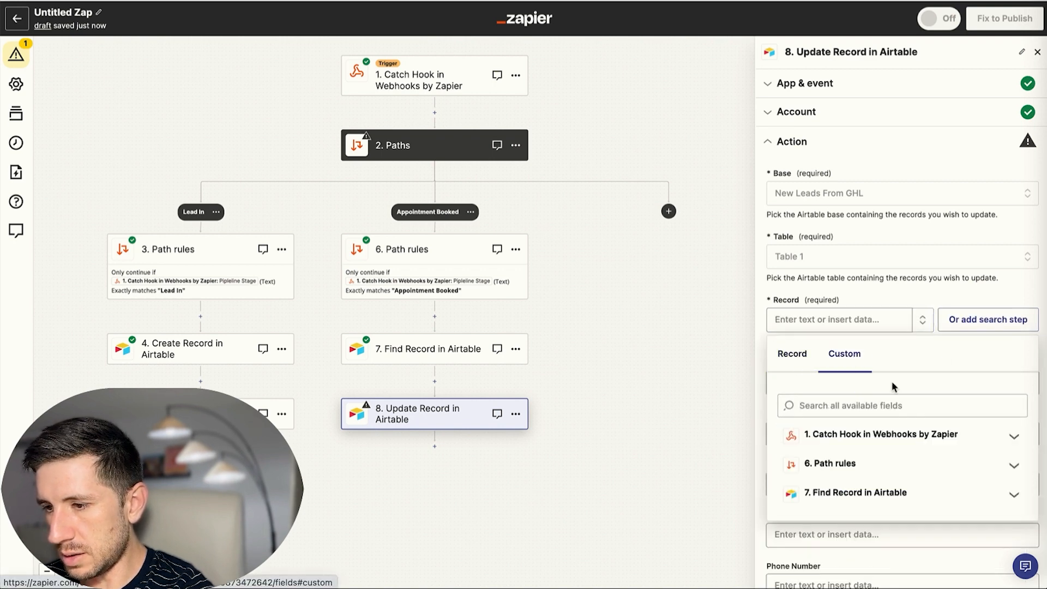
click(883, 494)
scroll(851, 474, down, 1)
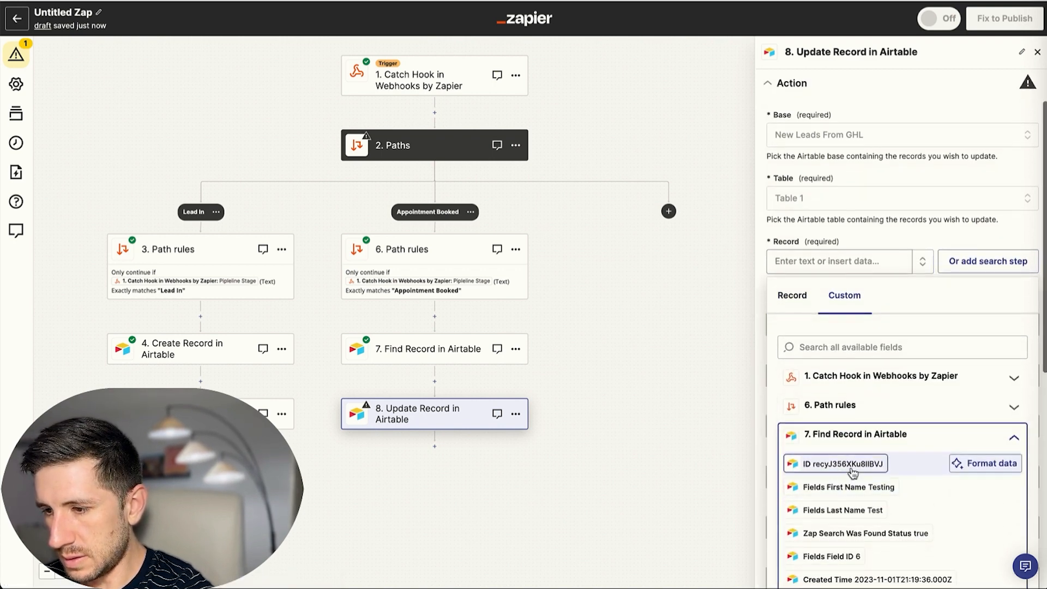
click(837, 464)
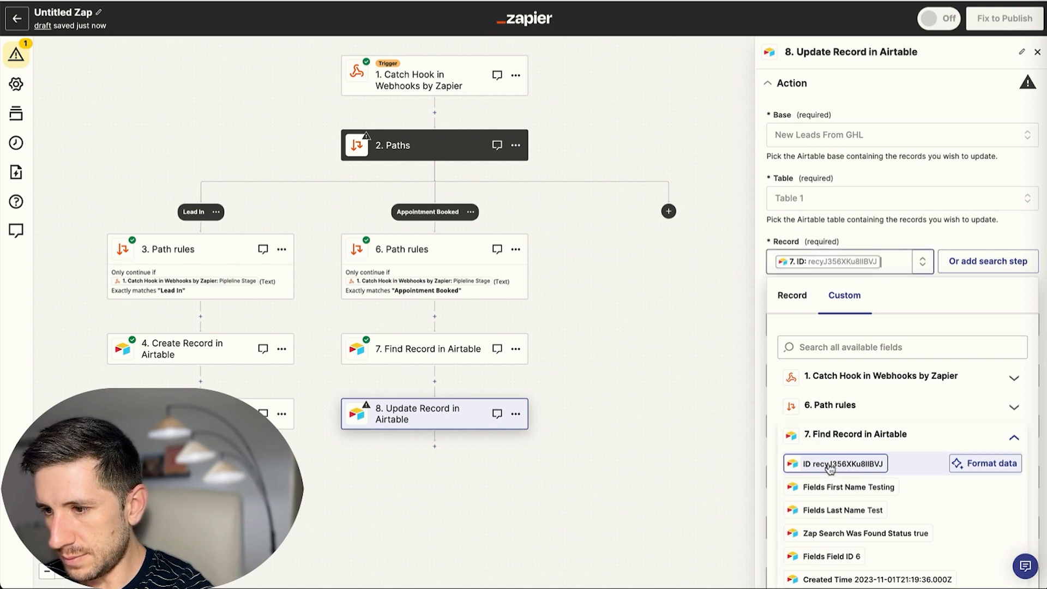
click(765, 226)
Fill the Appointment Booked field with the webhook's appointment date.
scroll(818, 273, down, 2)
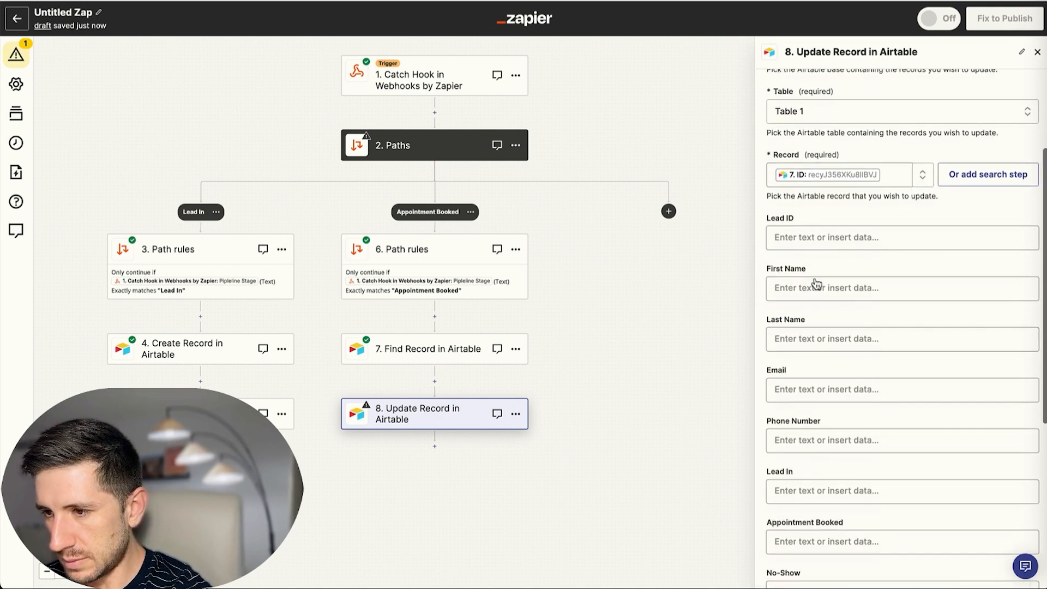
scroll(825, 245, down, 3)
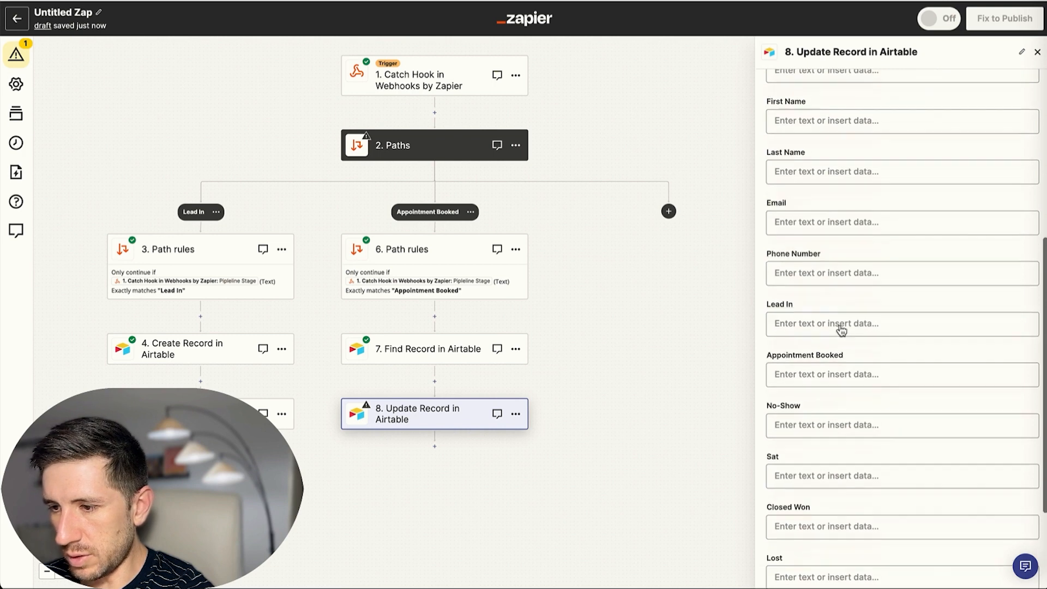
click(820, 354)
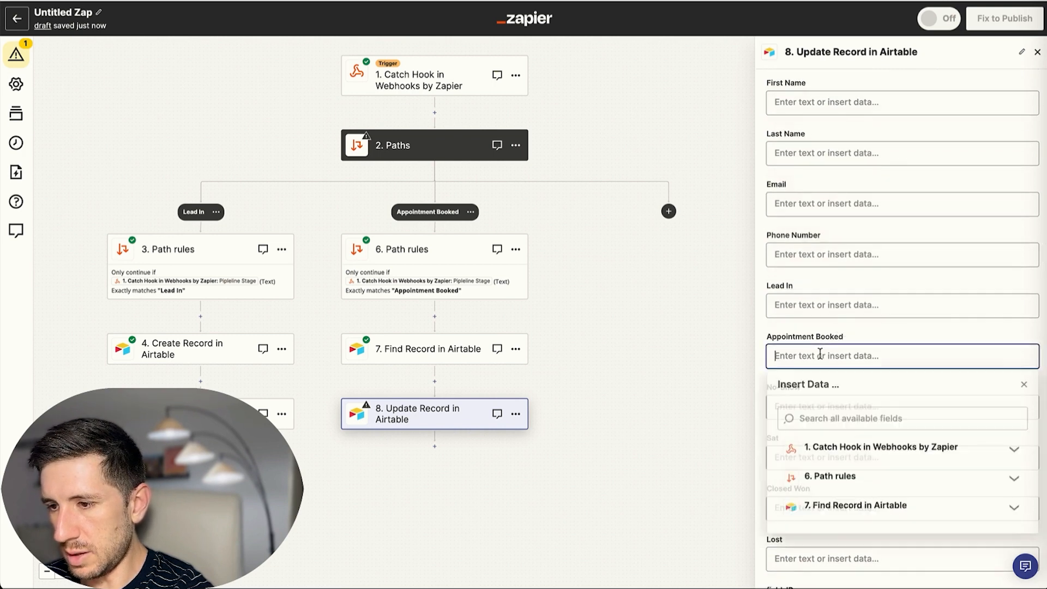
click(858, 452)
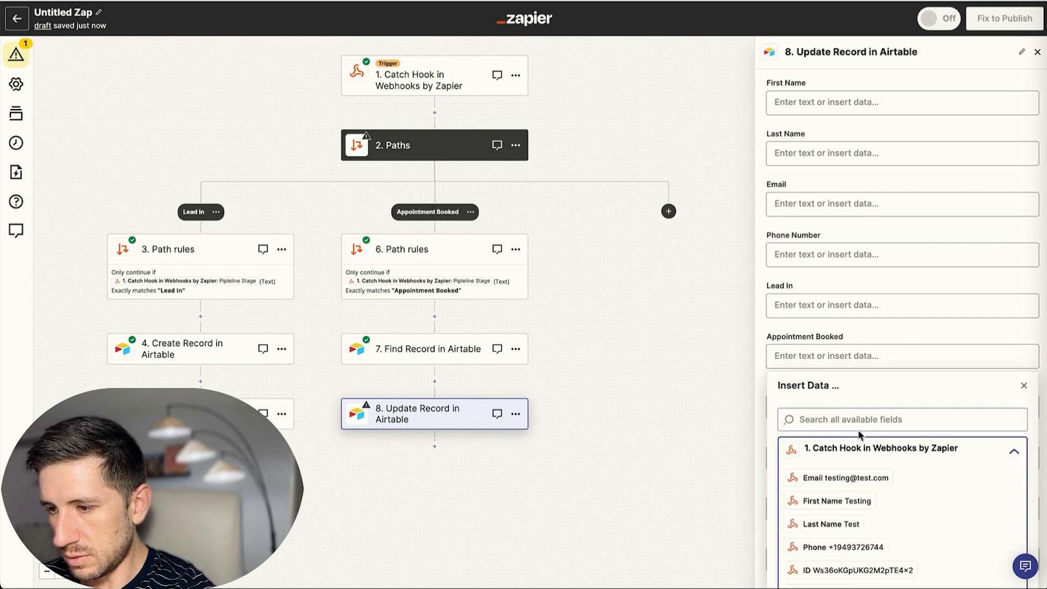
click(837, 420)
text(appo)
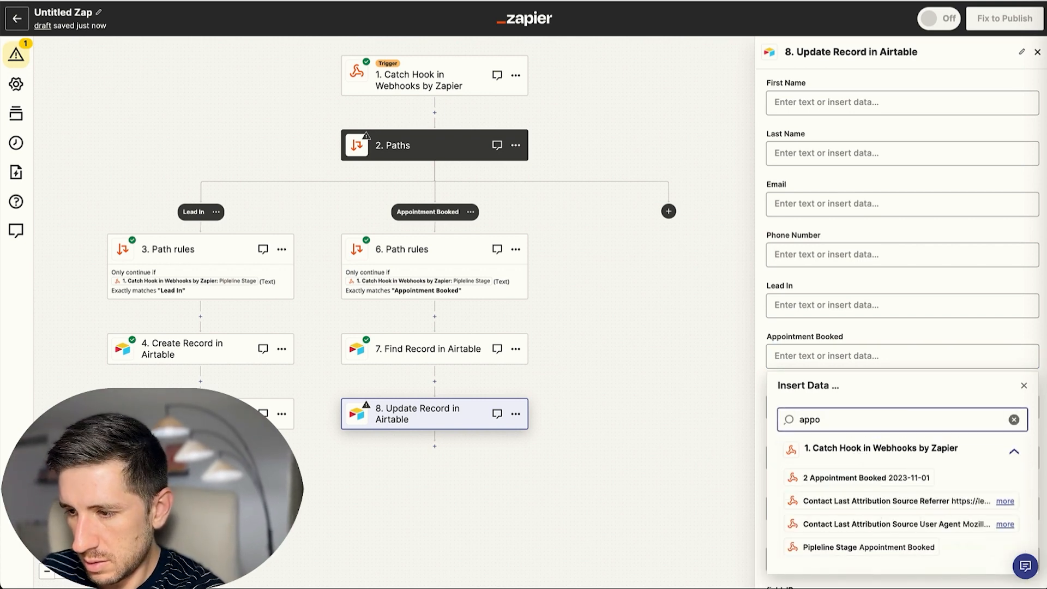
click(840, 478)
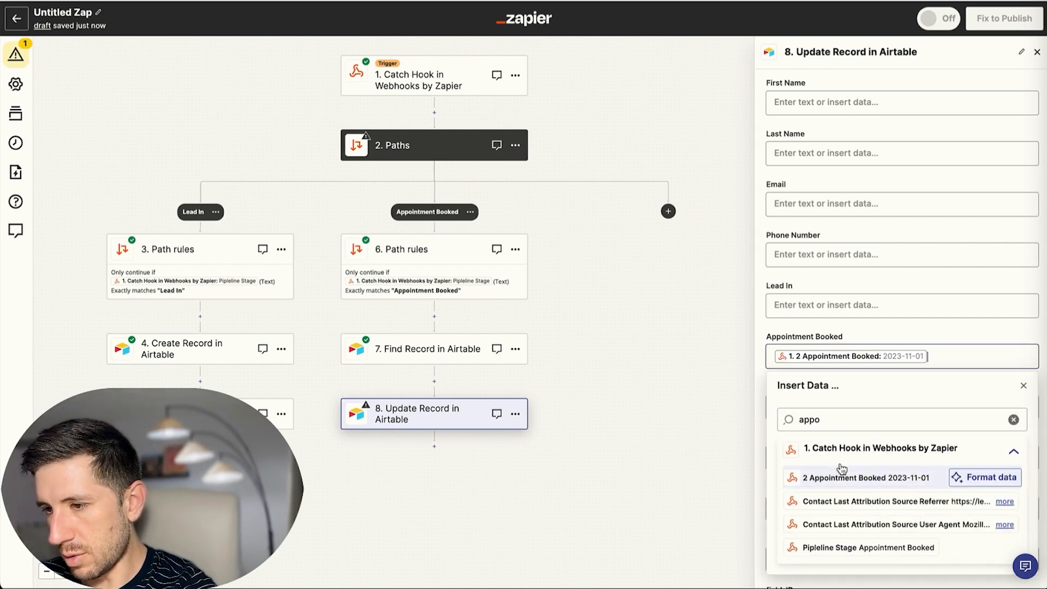
click(765, 287)
Test the update, setting Appointment Booked to 2023-11-01 on record L6, and close step 8.
scroll(907, 433, down, 5)
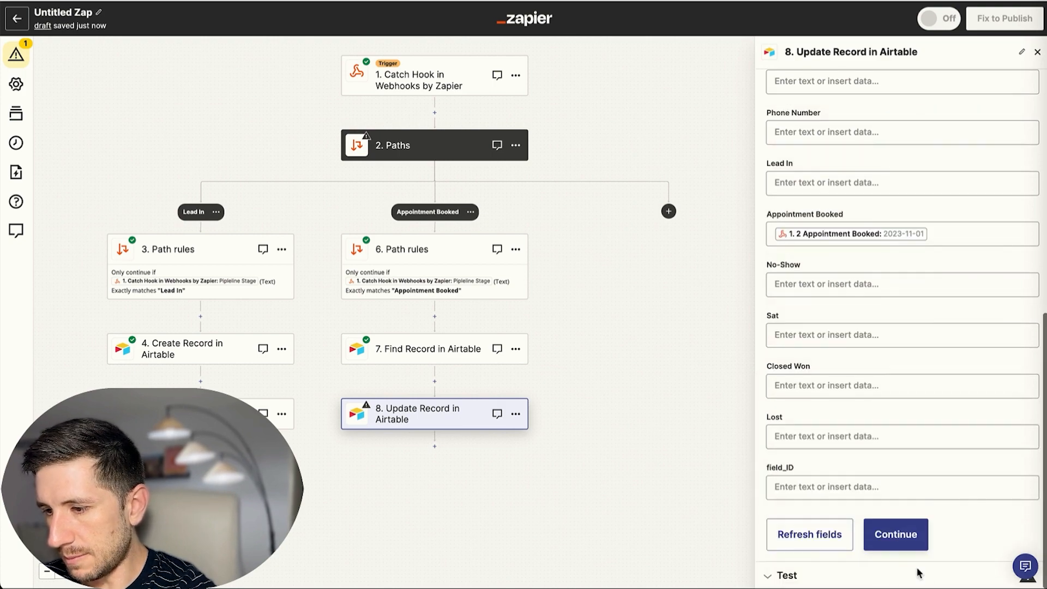
click(895, 542)
click(873, 548)
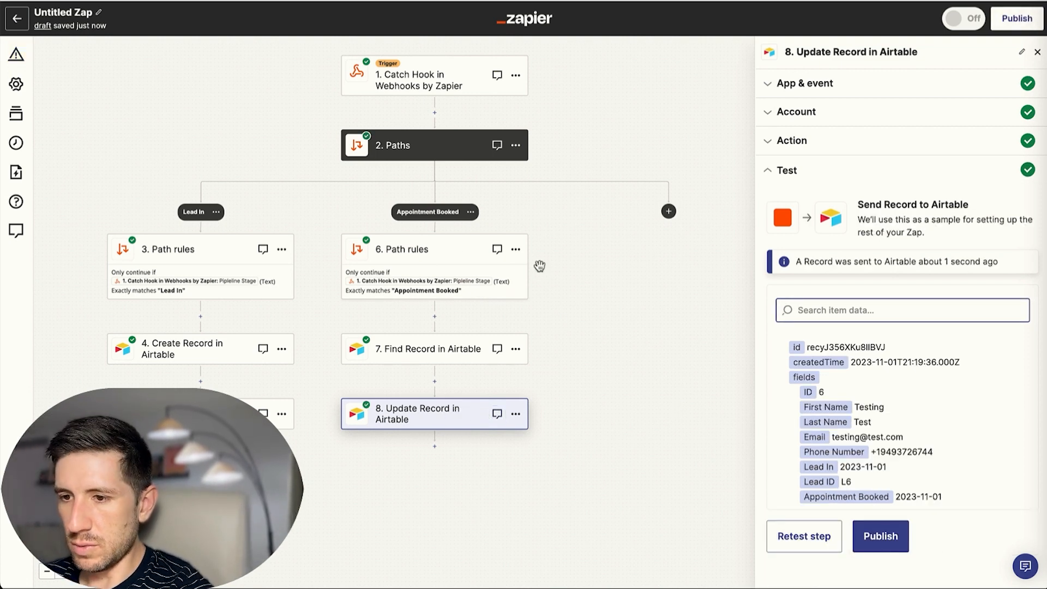
click(1038, 53)
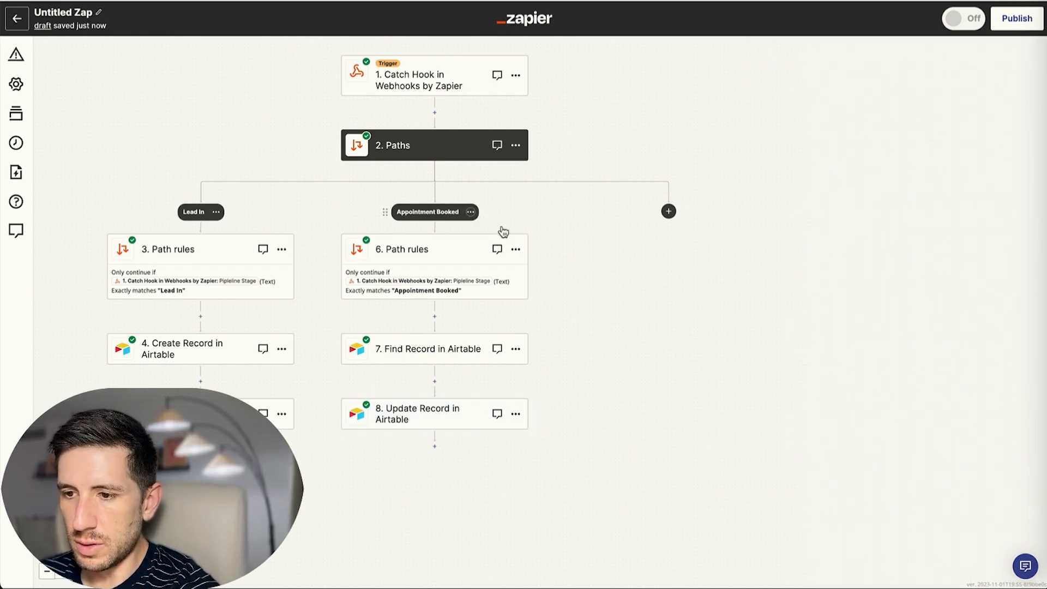
Add two more paths and paste the Appointment Booked path rules into steps 9 and 11.
click(670, 213)
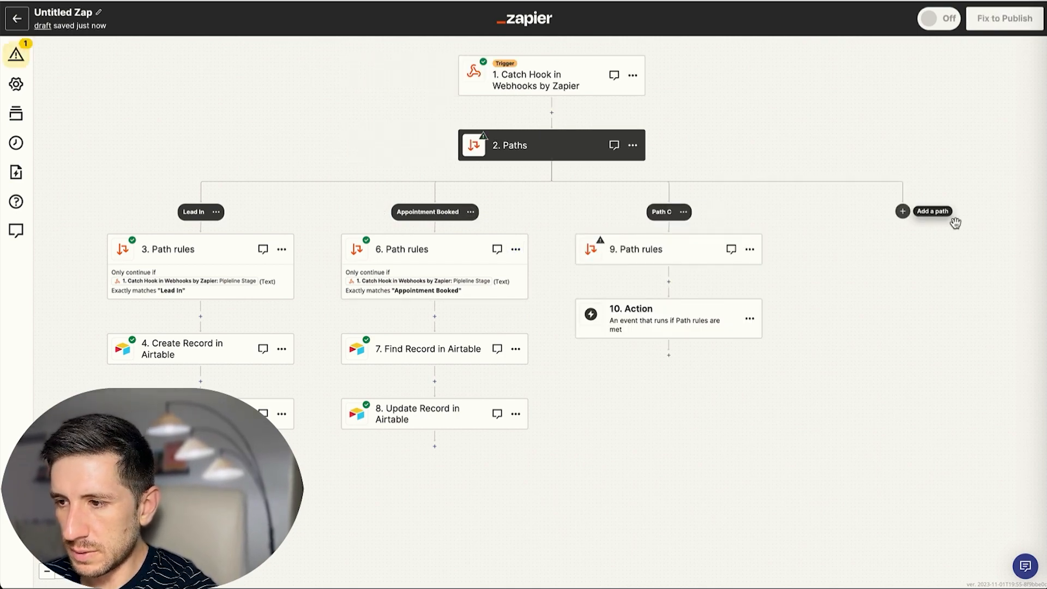
click(901, 212)
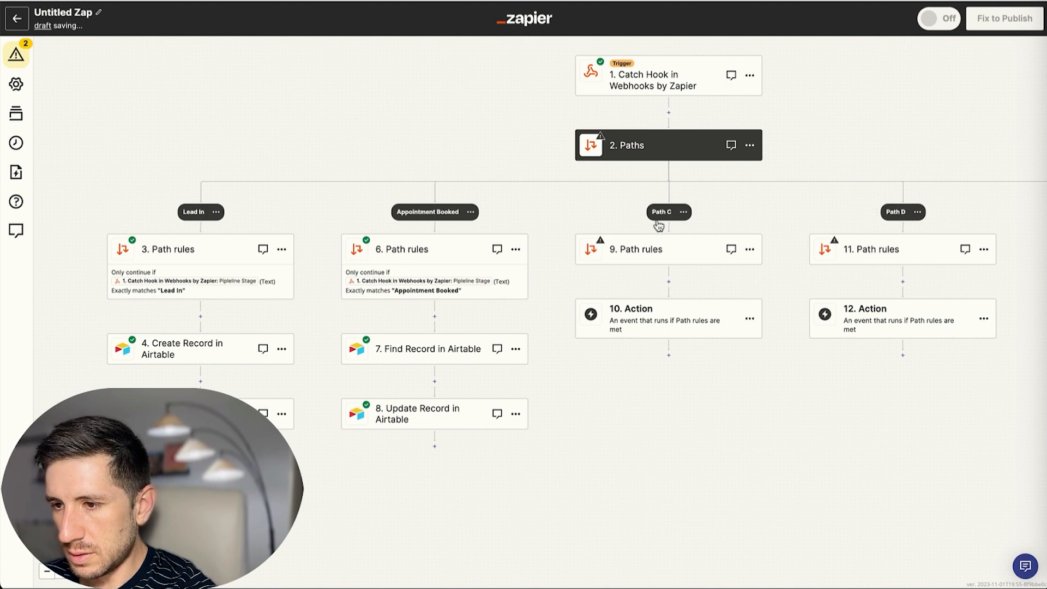
click(679, 250)
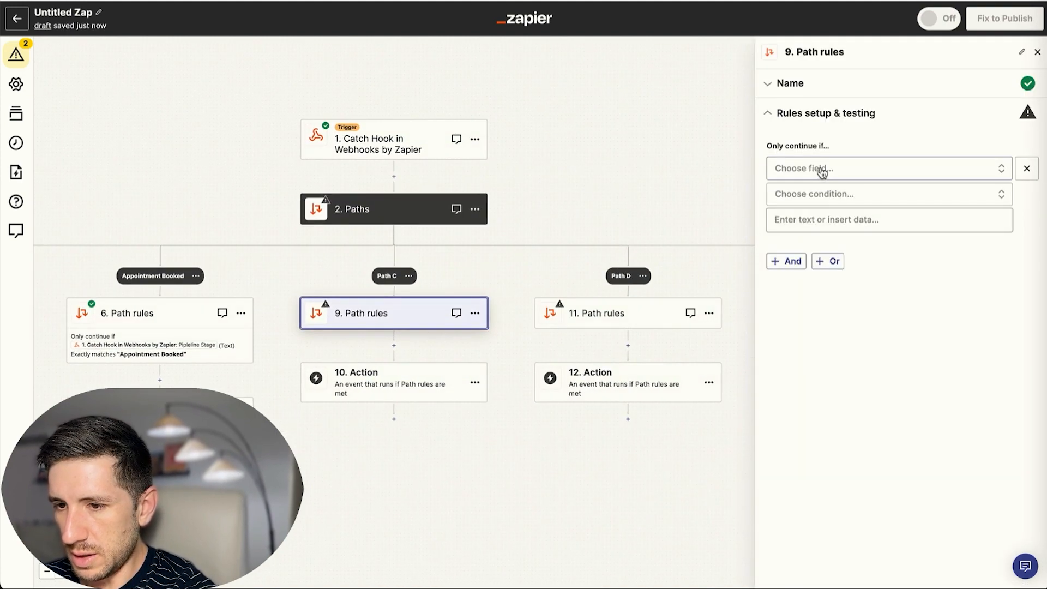
click(241, 316)
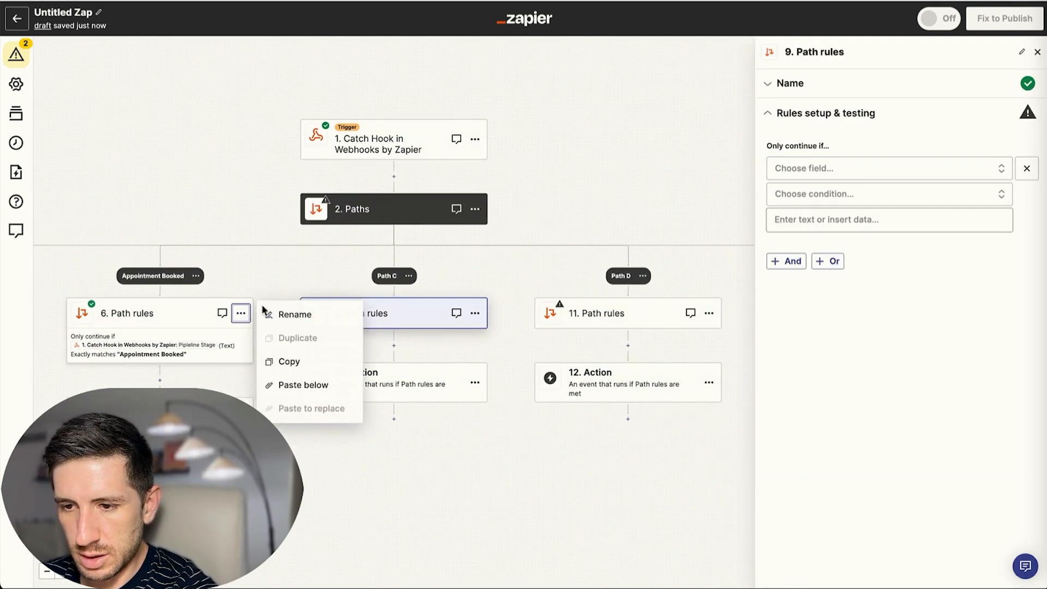
click(302, 363)
right_click(415, 315)
key(Escape)
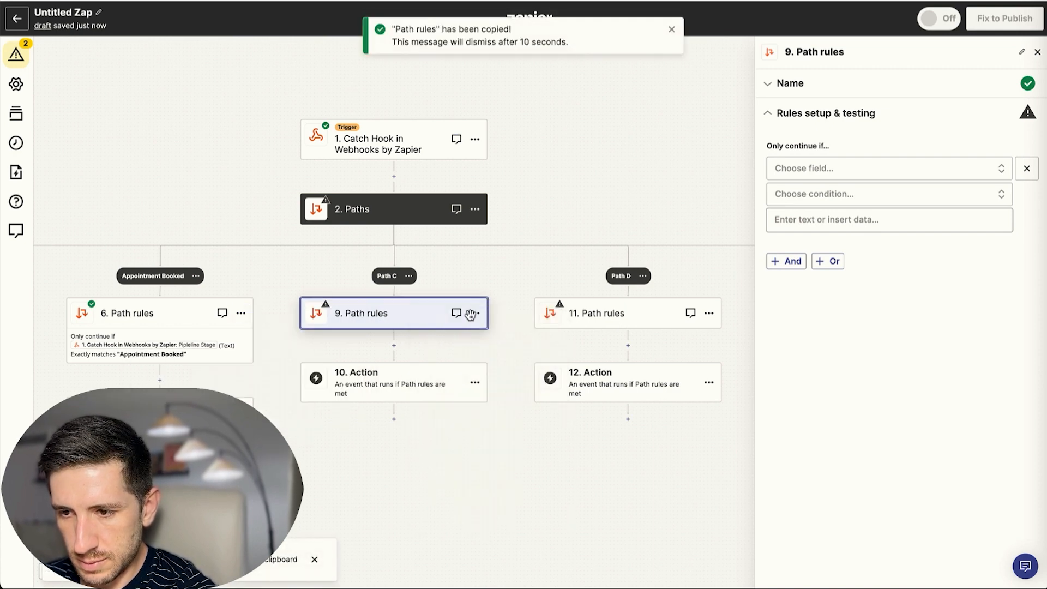
click(475, 313)
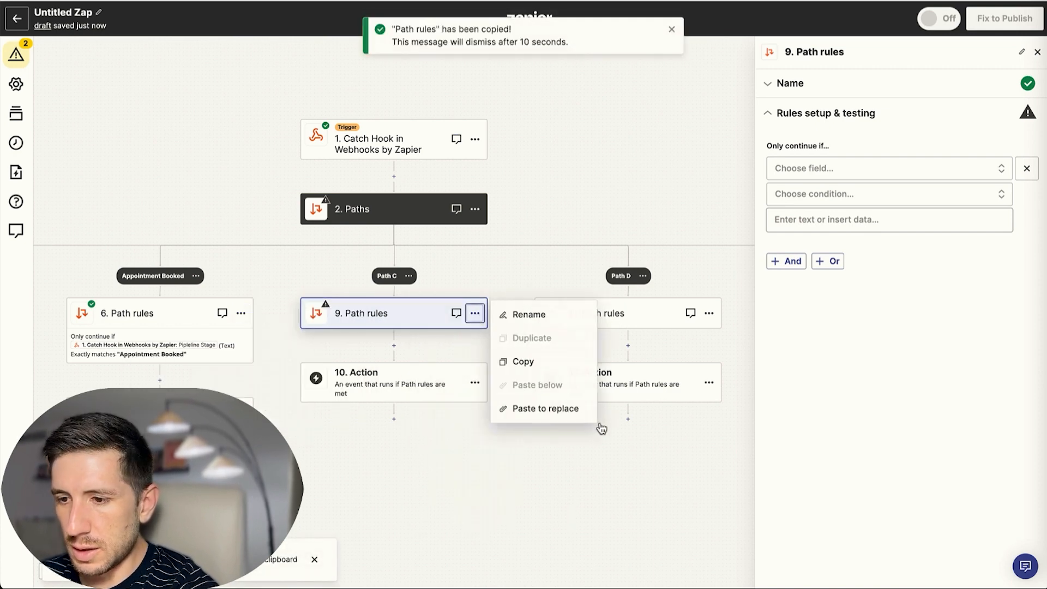
click(530, 413)
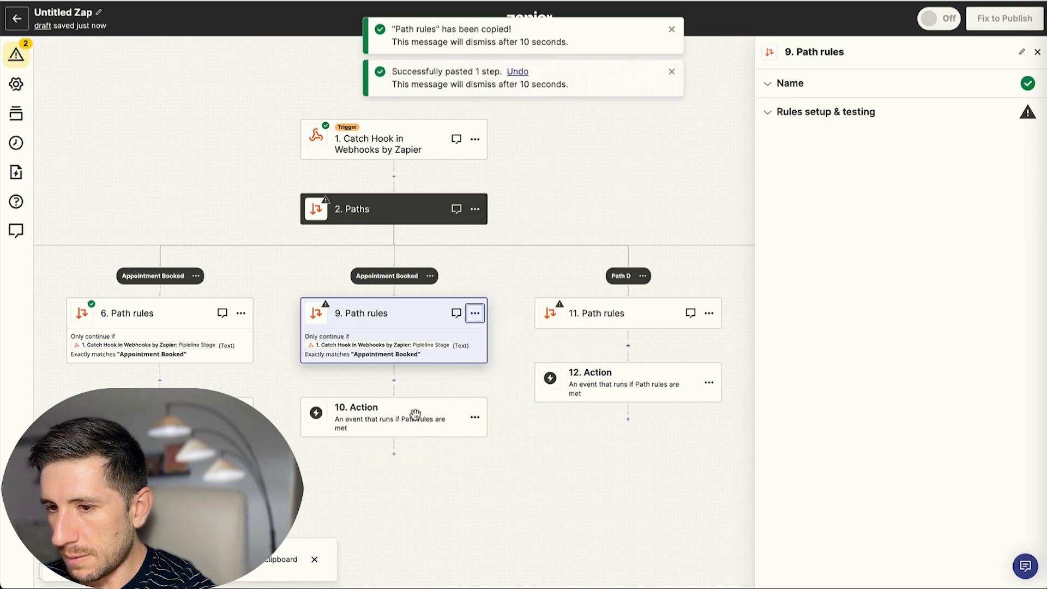
click(710, 314)
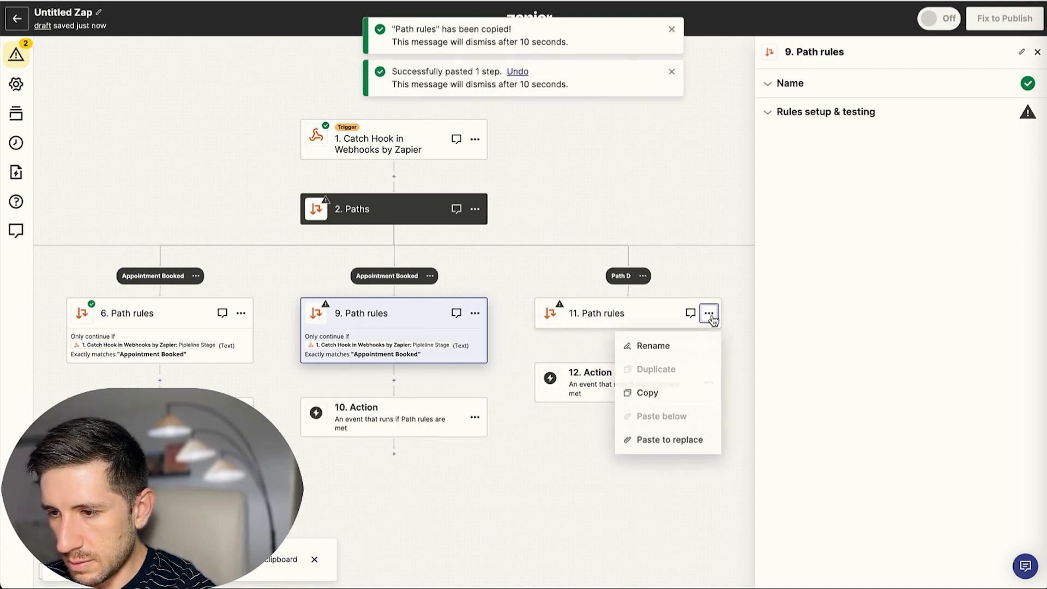
click(666, 438)
Change step 9's rule to exactly match the Pipeline Stage No Show.
click(449, 344)
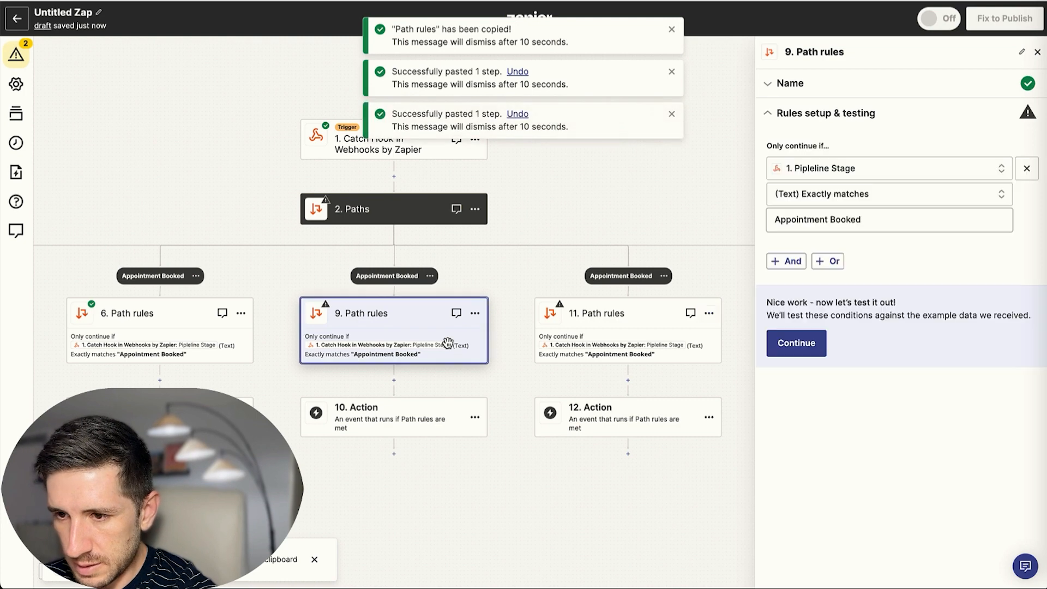
click(876, 220)
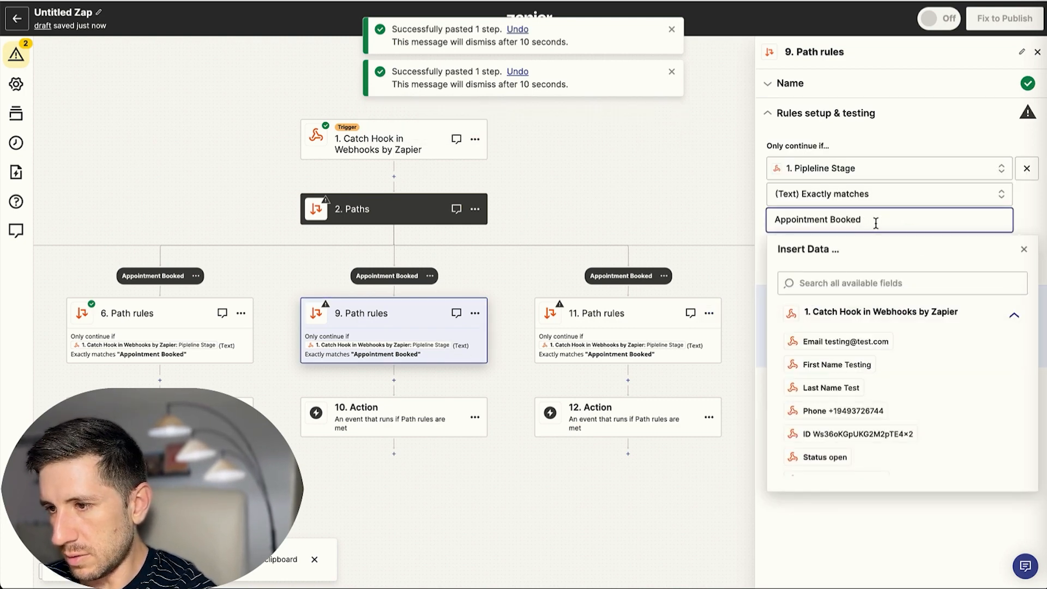
drag(875, 221, 759, 219)
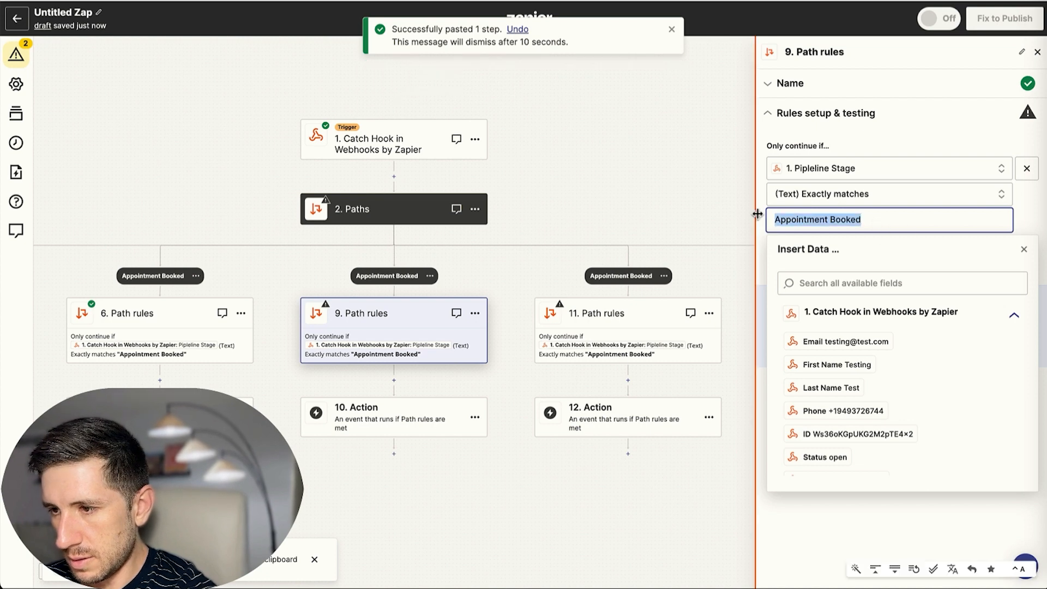
text(No Show)
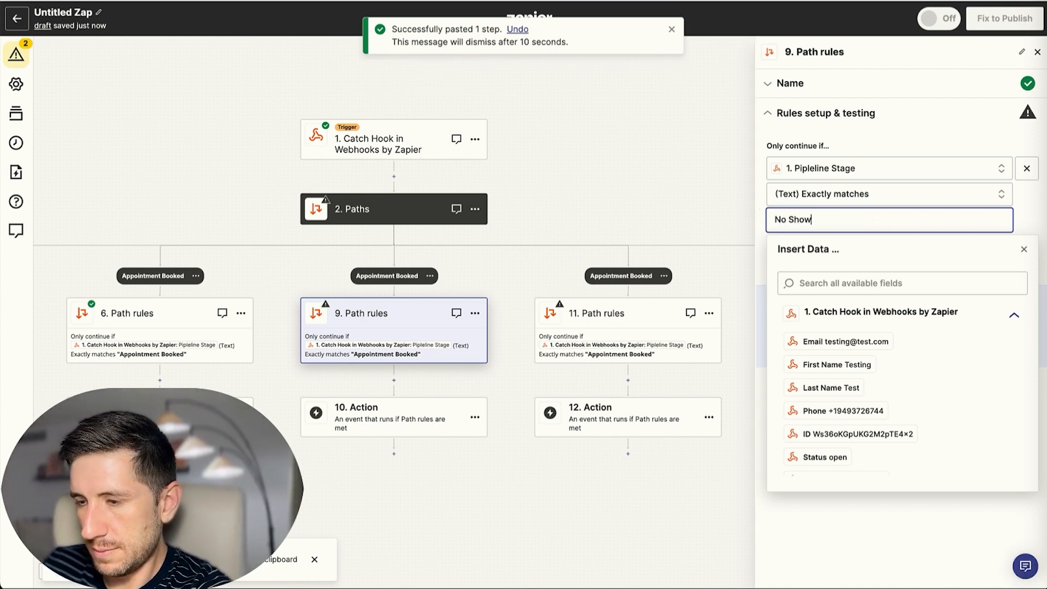
click(658, 140)
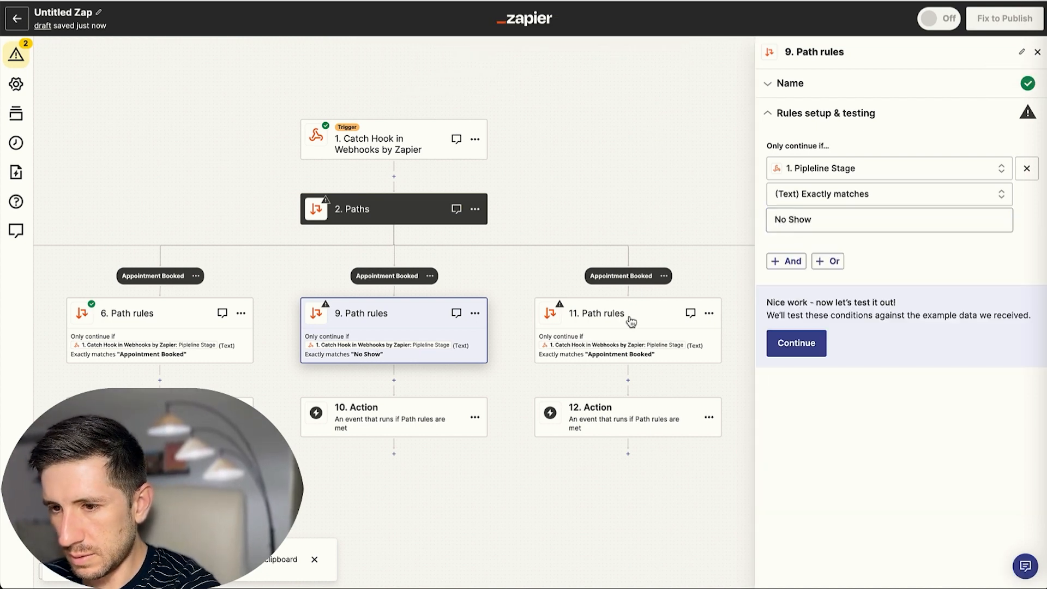
click(679, 355)
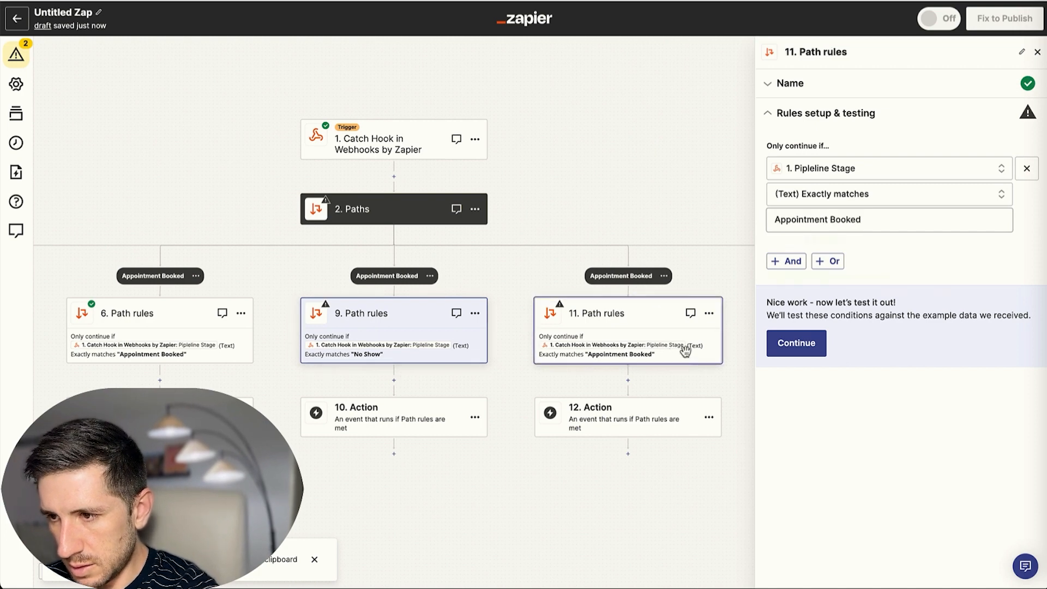
Change step 11's rule value from Appointment Booked to Sat.
click(867, 219)
triple_click(867, 218)
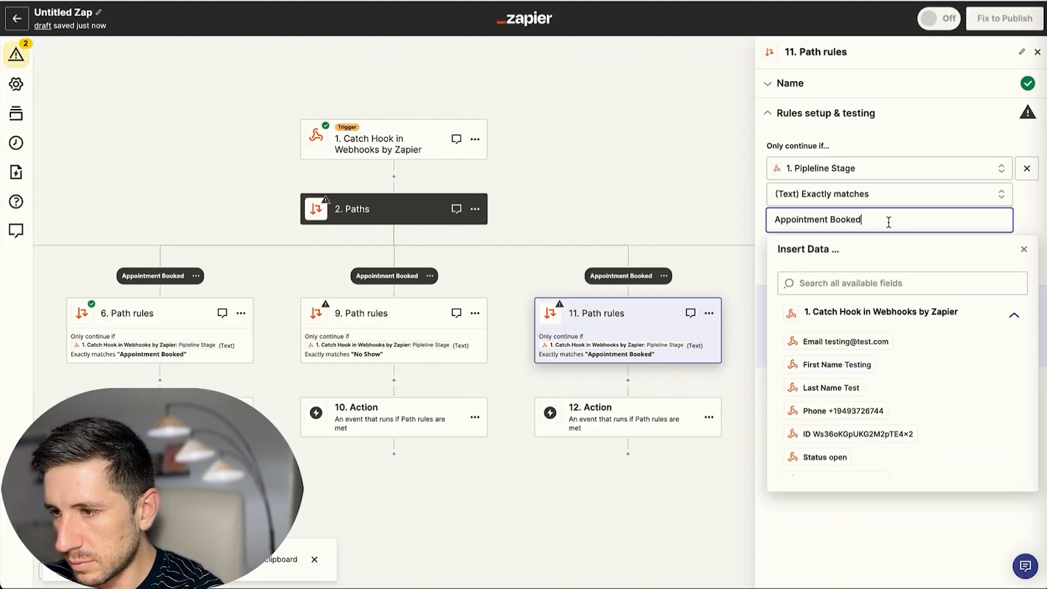
drag(888, 222, 715, 218)
text(Sar)
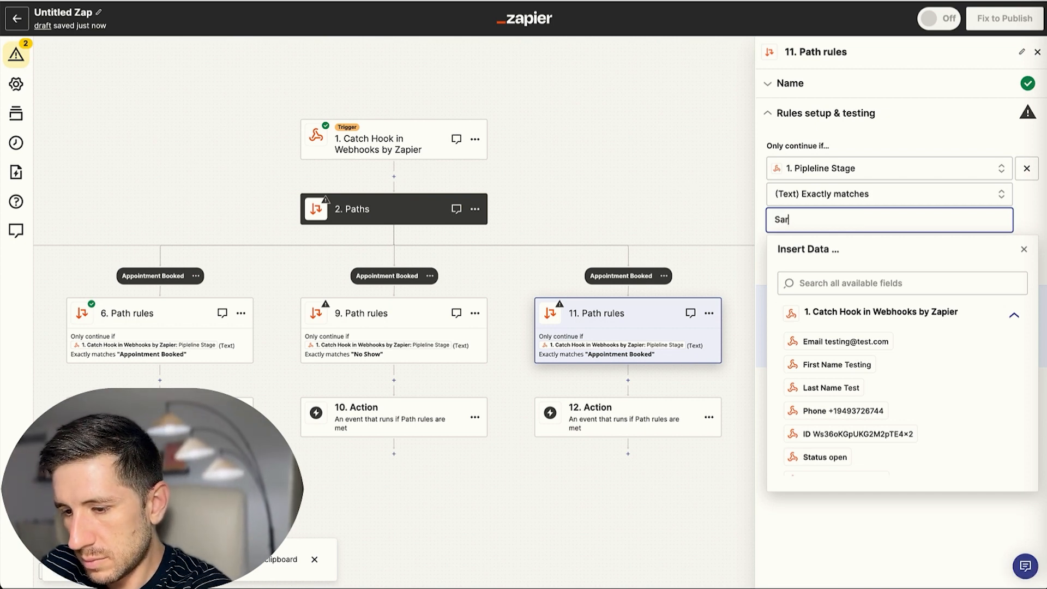
click(585, 192)
Rename the third and fourth path branches to No Show and Sat.
scroll(479, 255, left, 1)
click(495, 275)
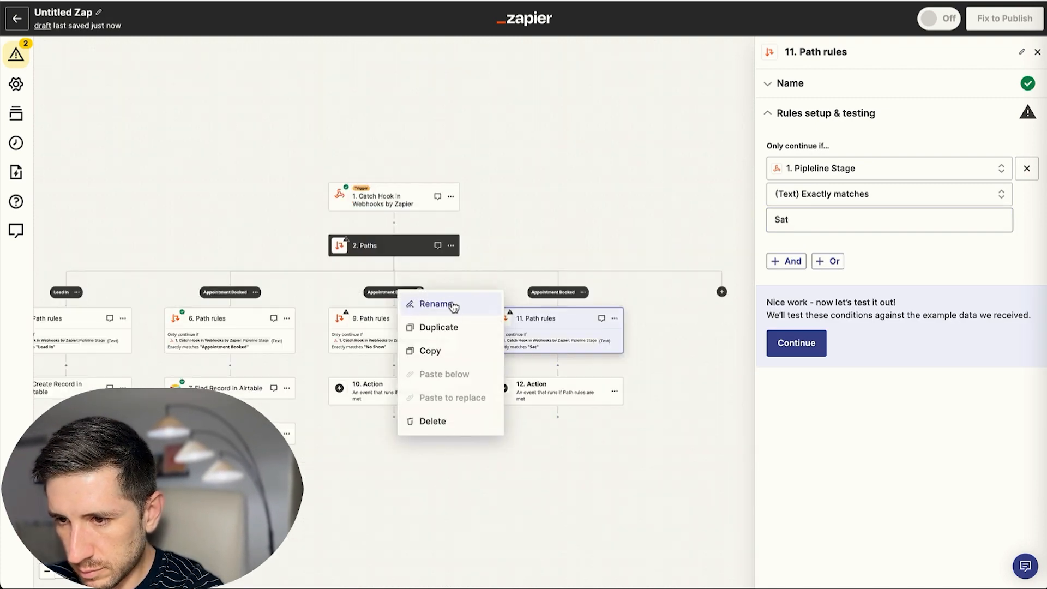
click(436, 304)
text(n)
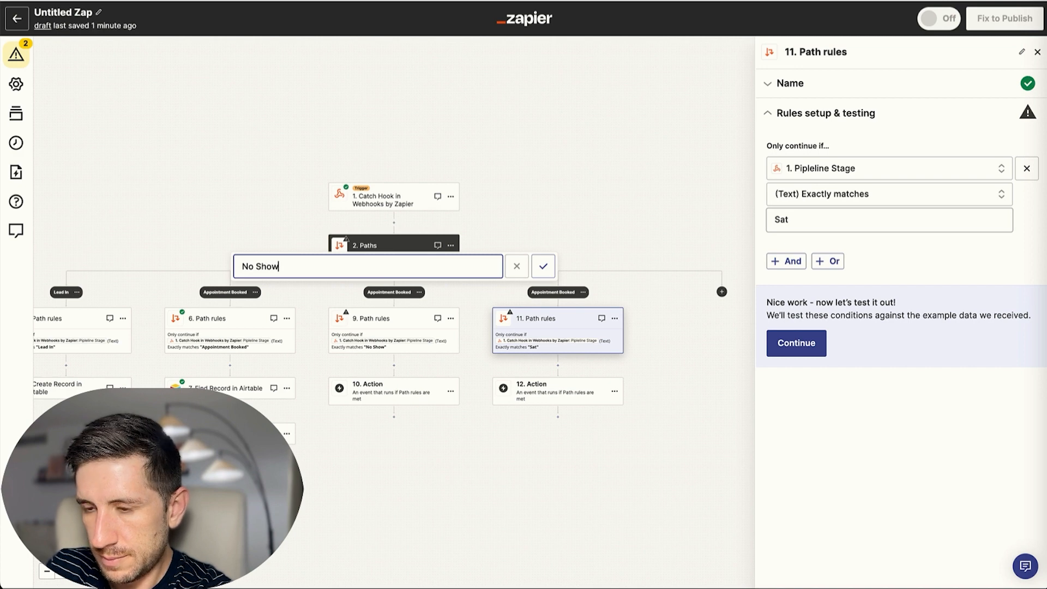
click(543, 267)
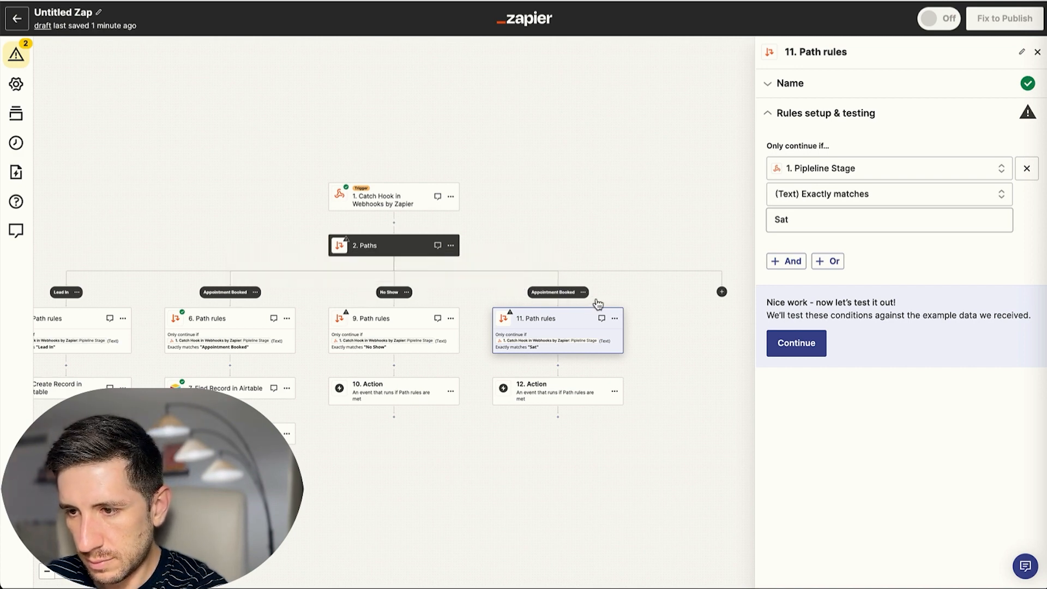
click(584, 293)
click(599, 304)
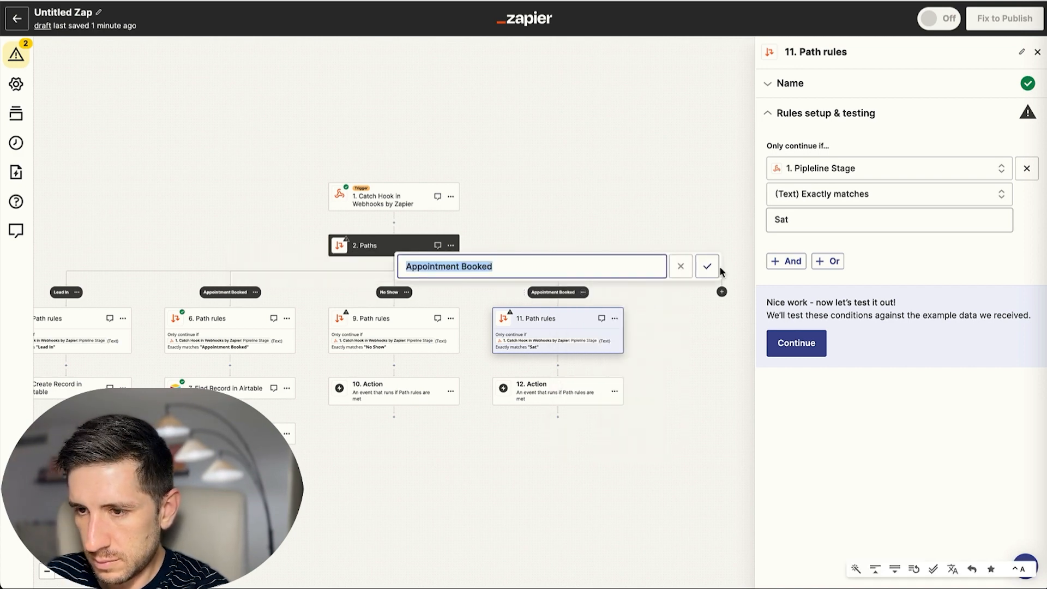
text(Sat)
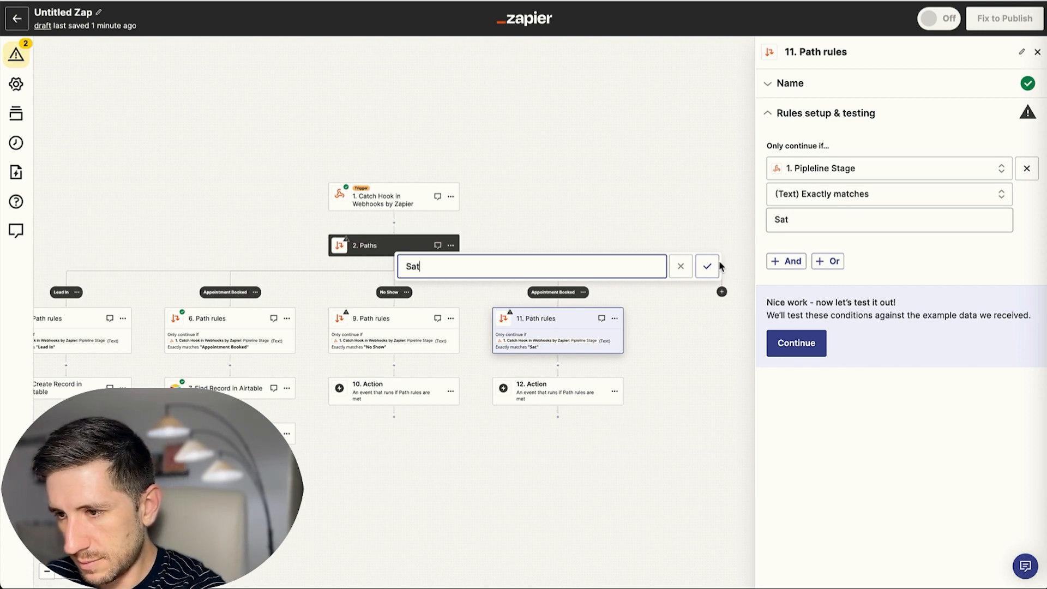
click(705, 266)
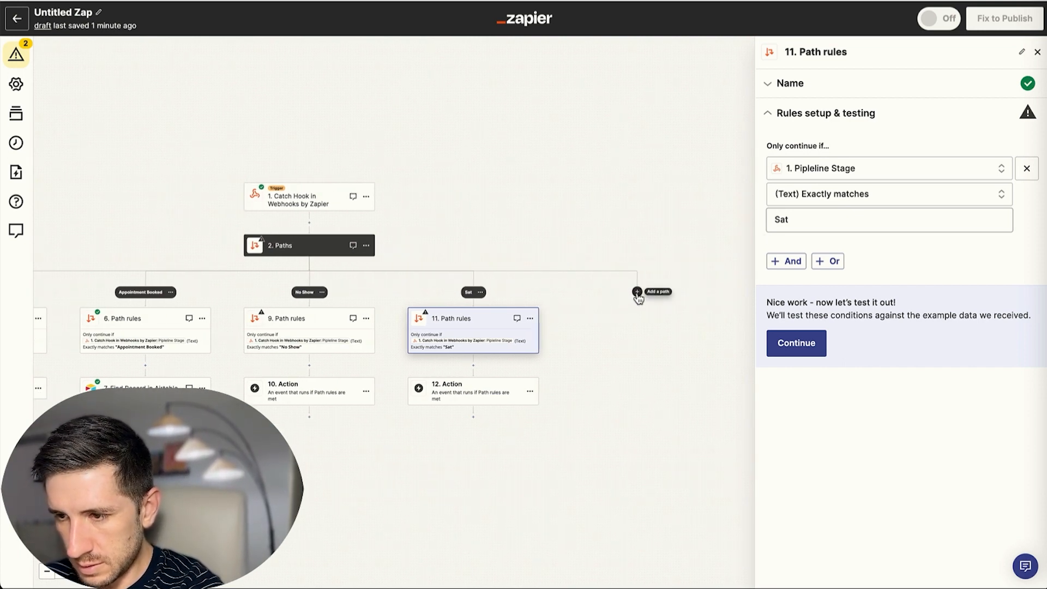
Add two new paths and paste the copied path rules into steps 13 and 15.
click(637, 292)
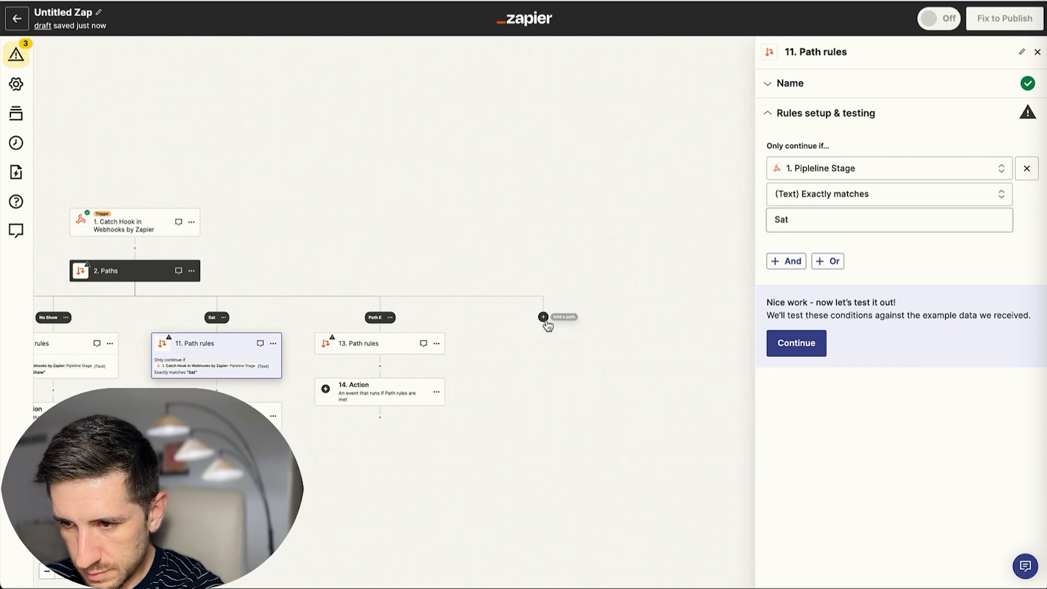
click(543, 318)
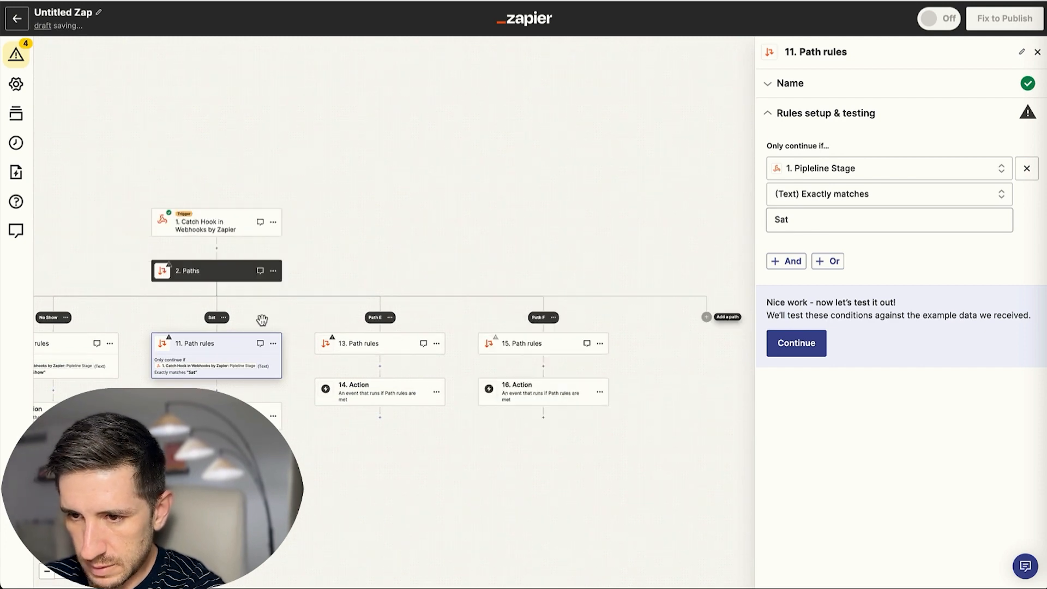
click(273, 344)
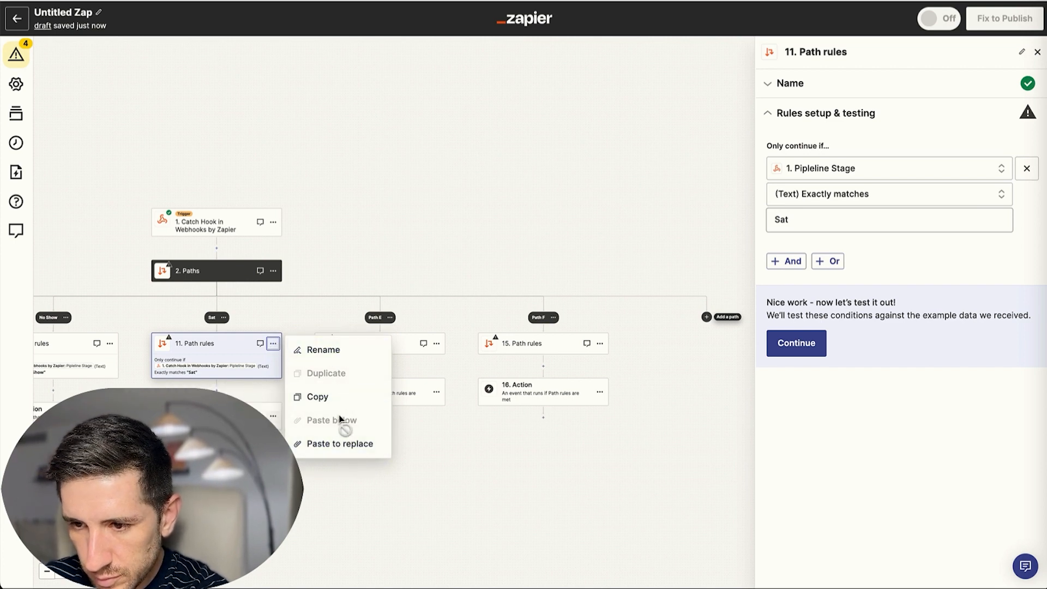
click(436, 343)
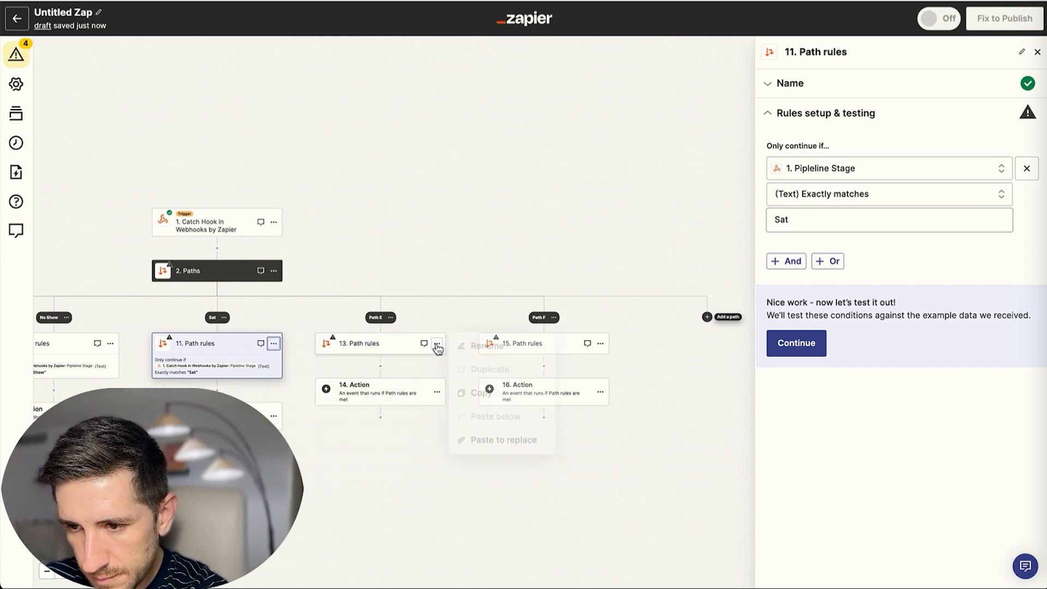
click(492, 448)
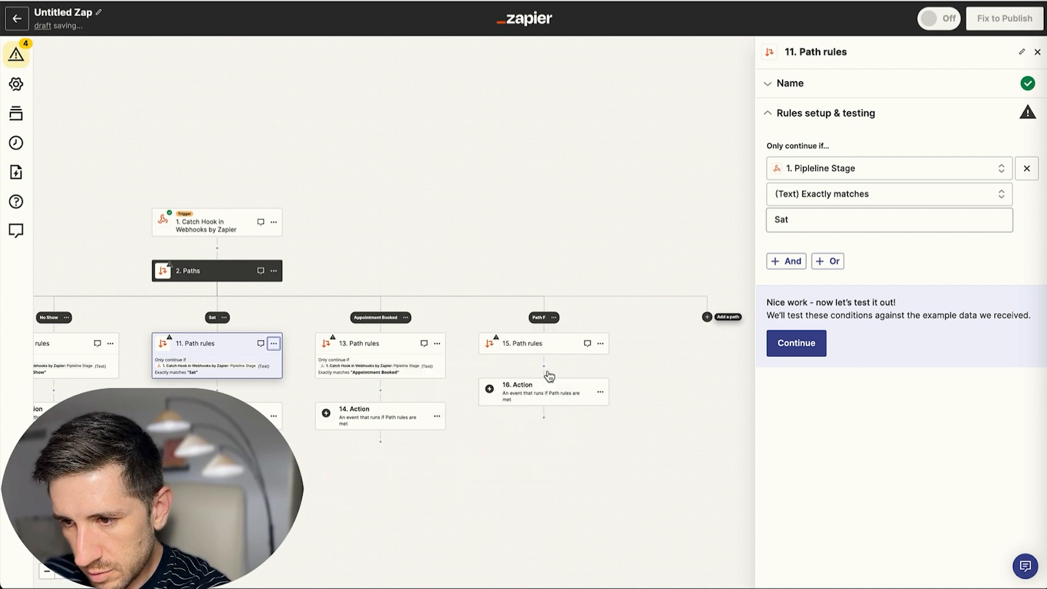
click(600, 343)
click(664, 449)
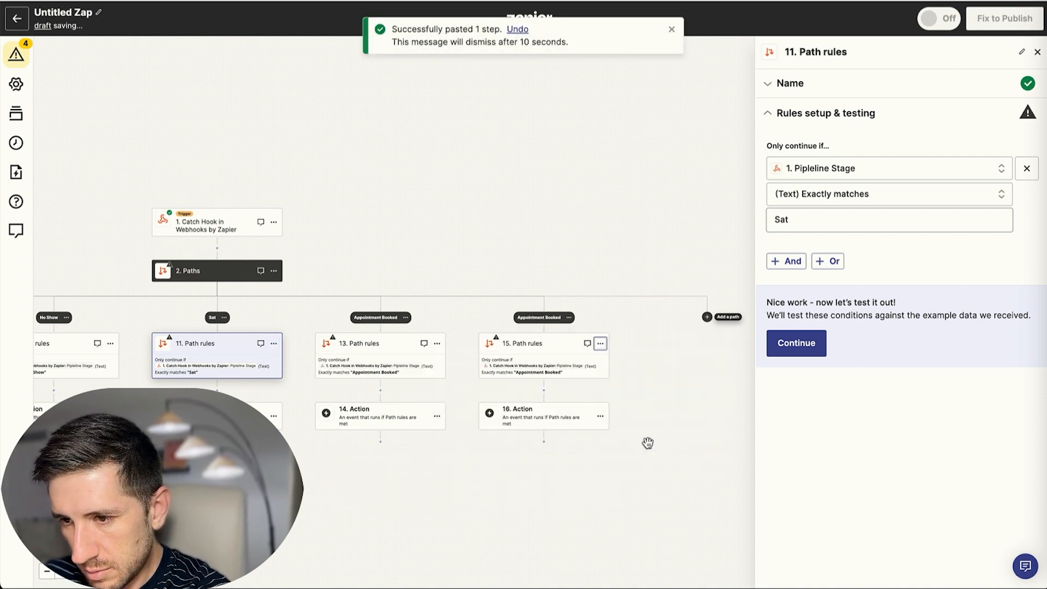
Set step 13's rule to Closed WON and step 15's to Lost, testing each.
click(407, 373)
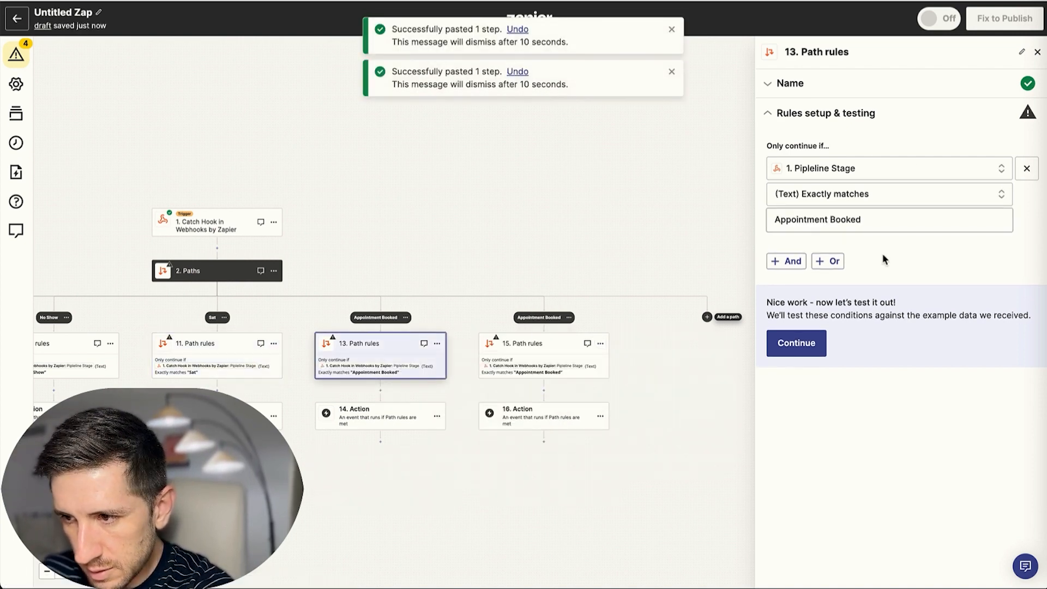
triple_click(889, 221)
text(Closed WON)
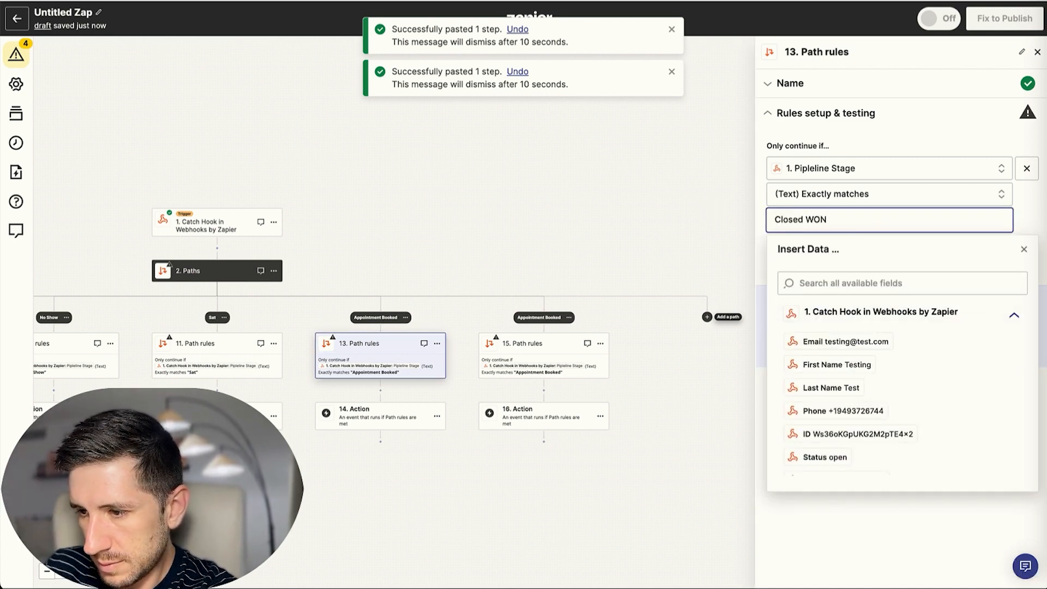
click(820, 519)
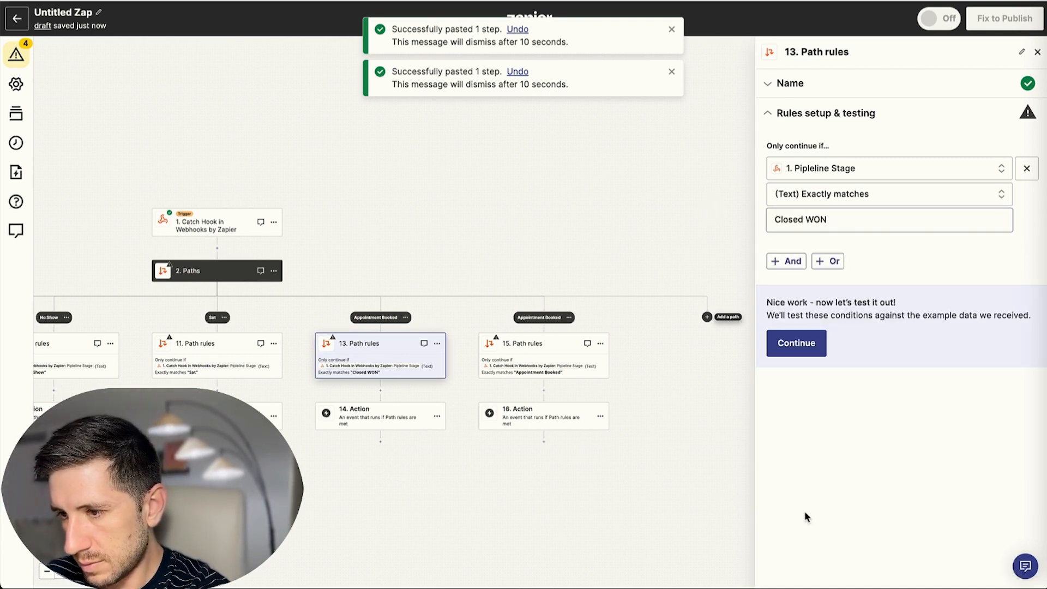
click(796, 343)
click(566, 370)
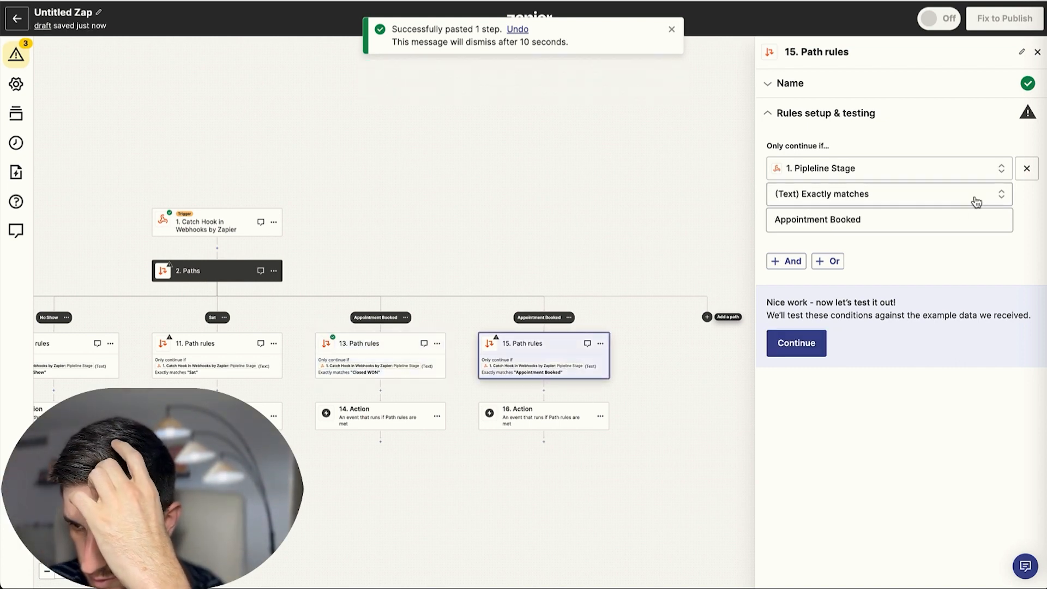
click(909, 219)
text(Lost)
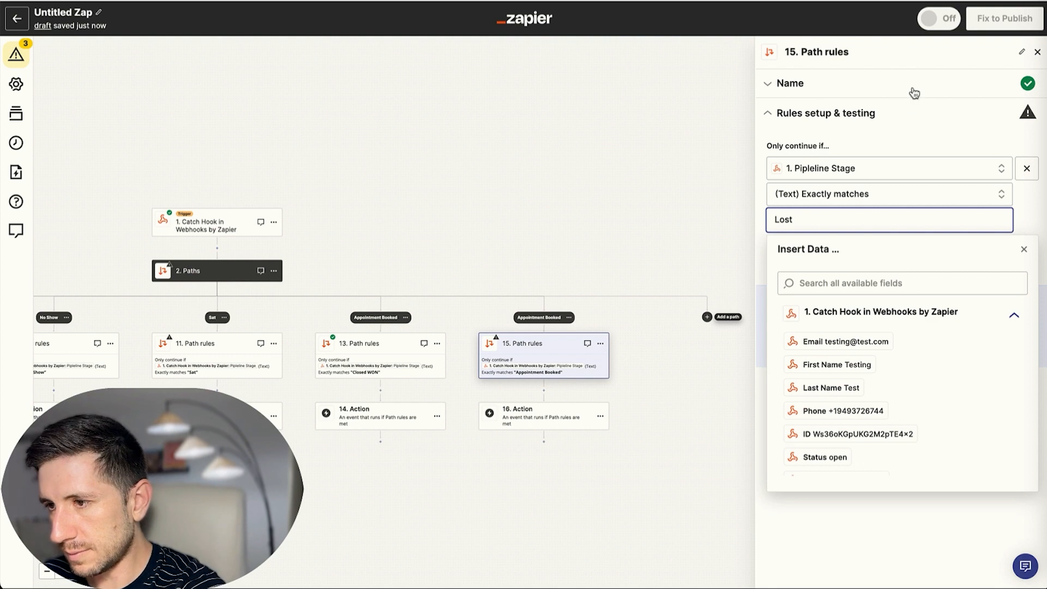
click(906, 121)
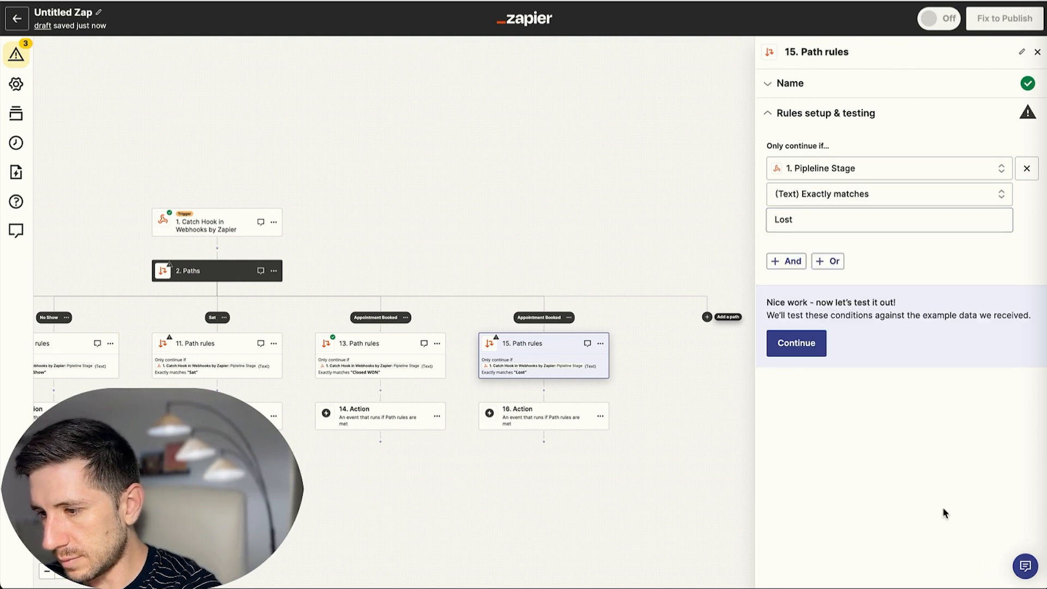
click(799, 346)
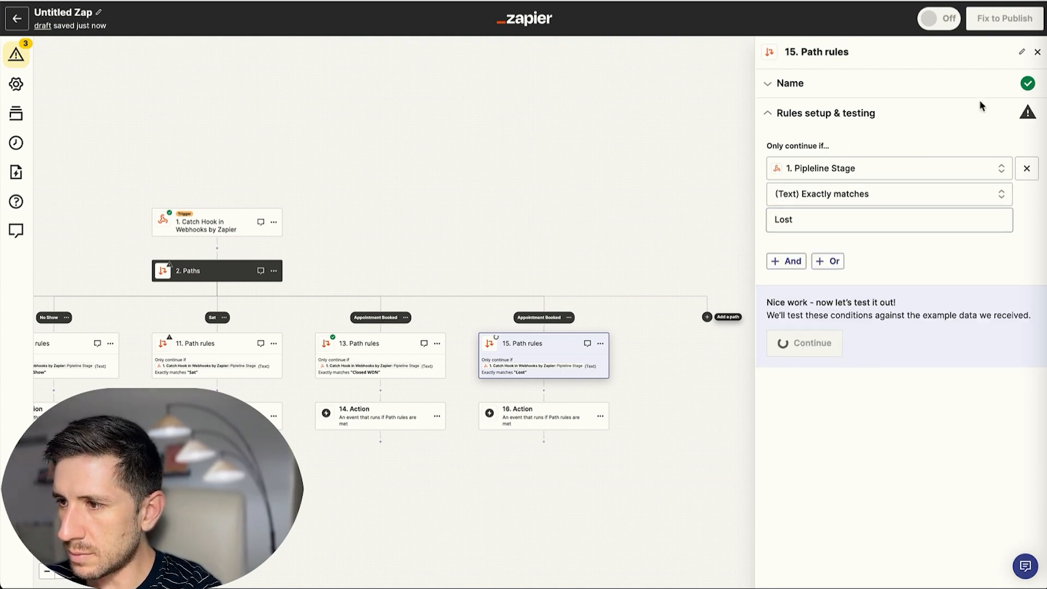
click(1039, 56)
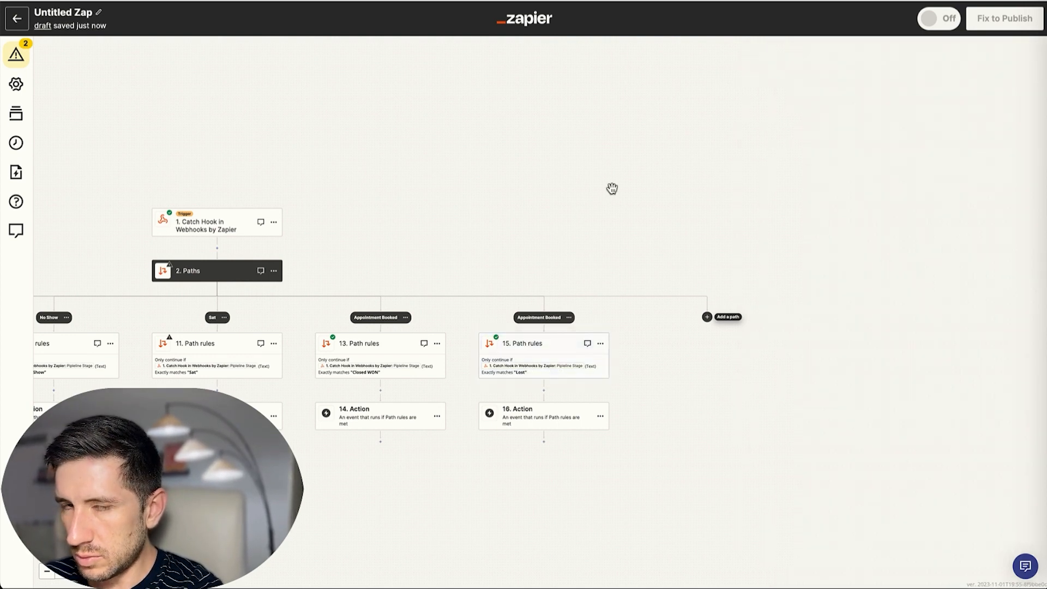
Copy the Find Record in Airtable step from the Appointment Booked path.
scroll(634, 189, left, 10)
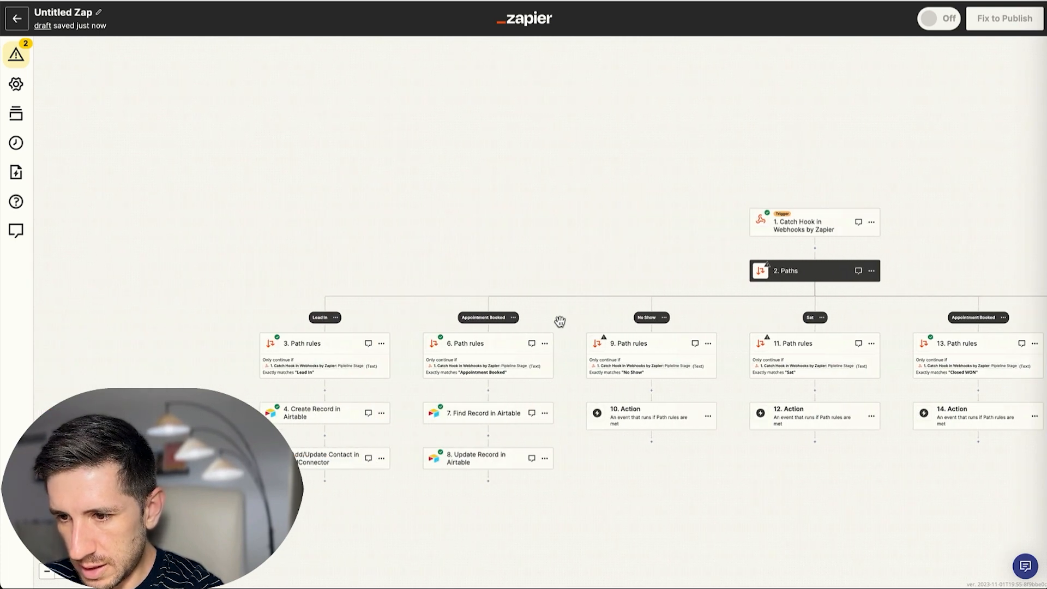
scroll(556, 338, down, 2)
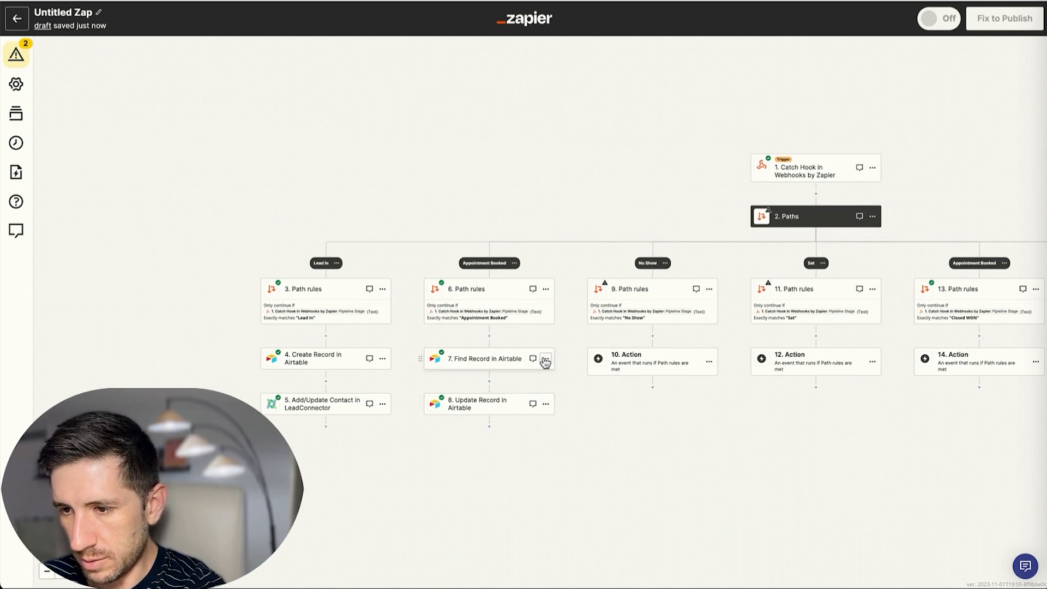
click(543, 360)
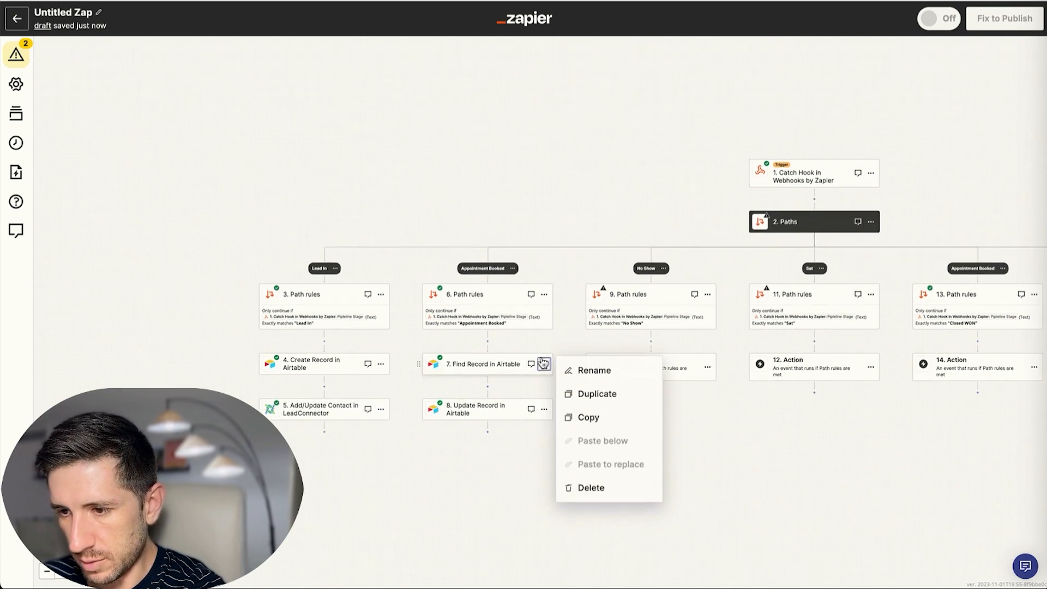
click(596, 421)
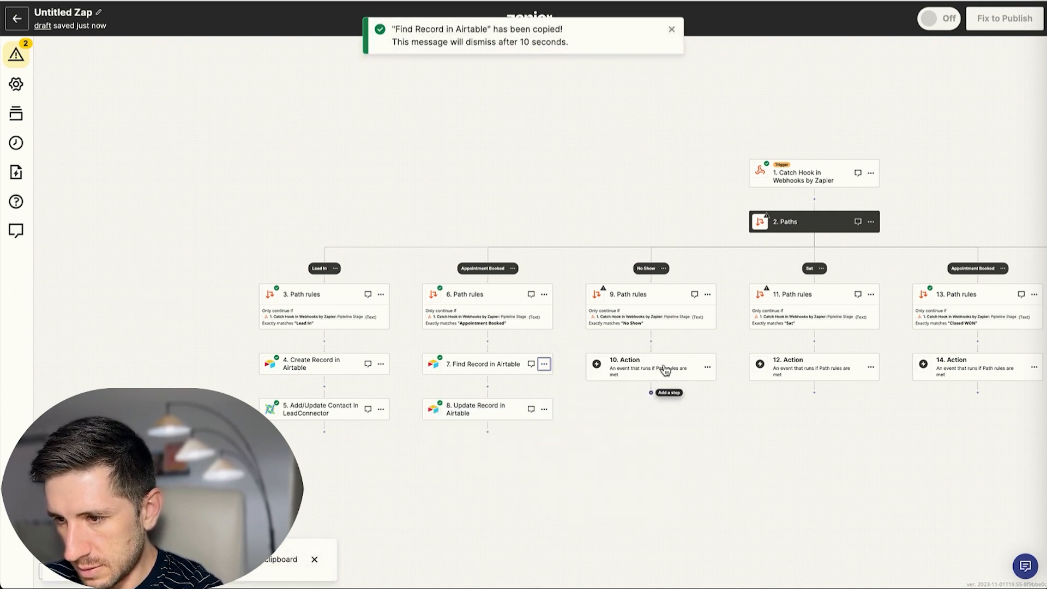
Paste the copied Find Record step into steps 10, 12, 14 and 16 of the other branches.
click(707, 367)
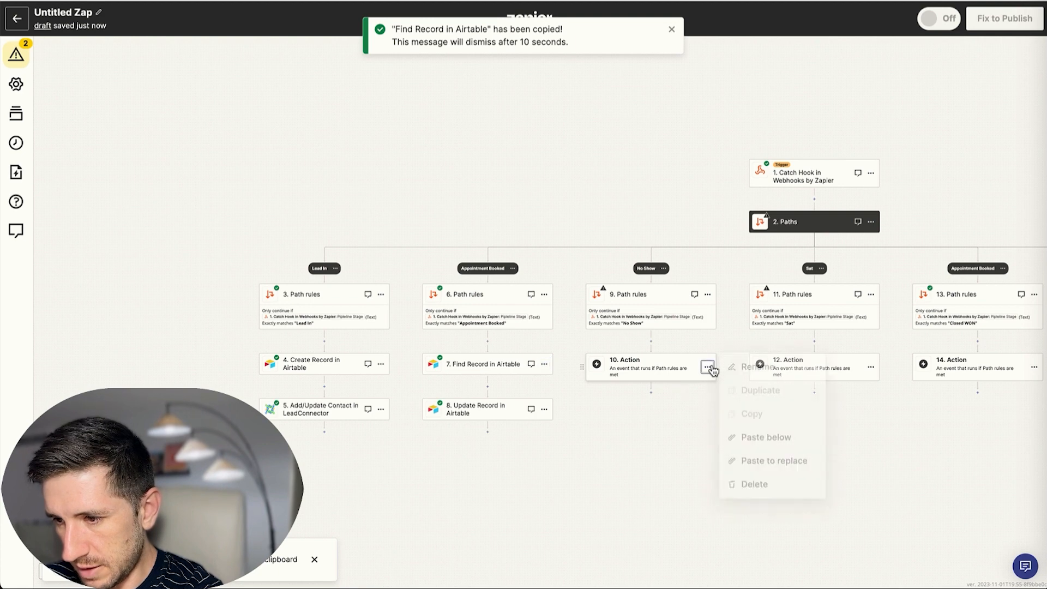
click(774, 470)
click(871, 367)
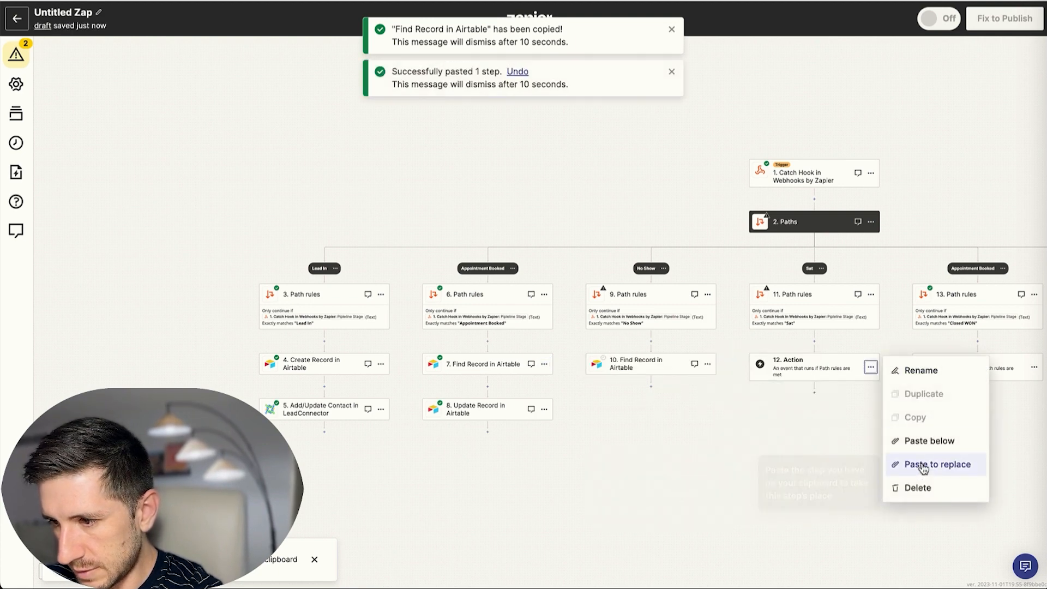
scroll(877, 418, right, 2)
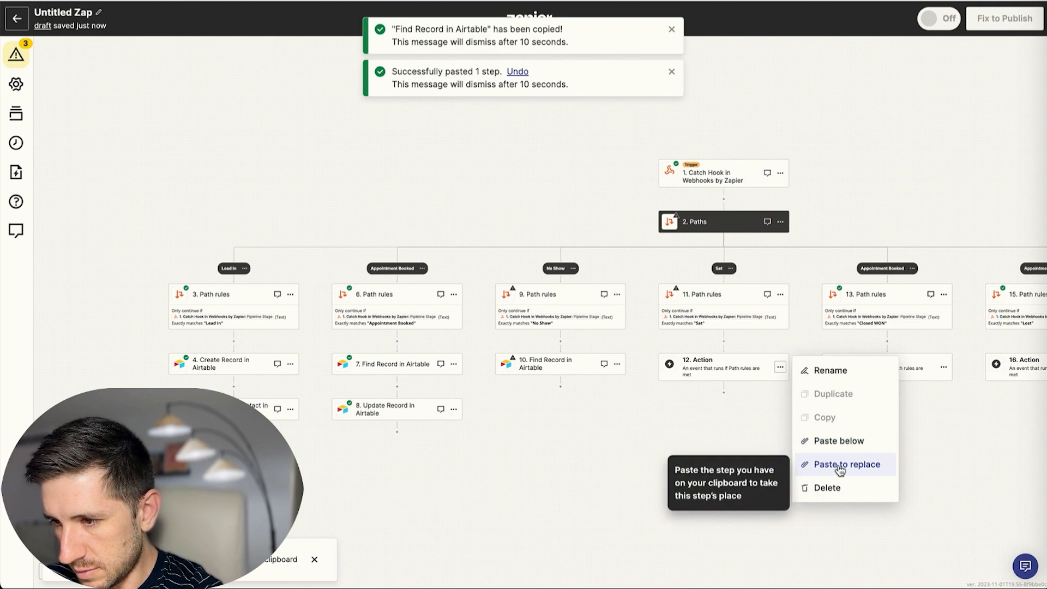
click(840, 468)
click(943, 367)
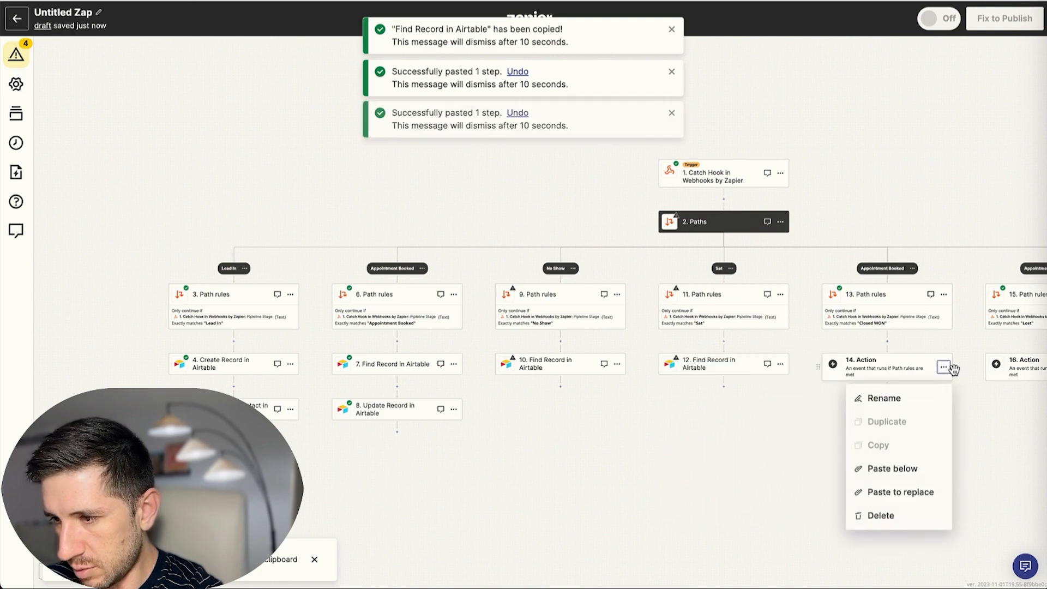
click(895, 491)
scroll(829, 409, right, 4)
scroll(829, 409, right, 3)
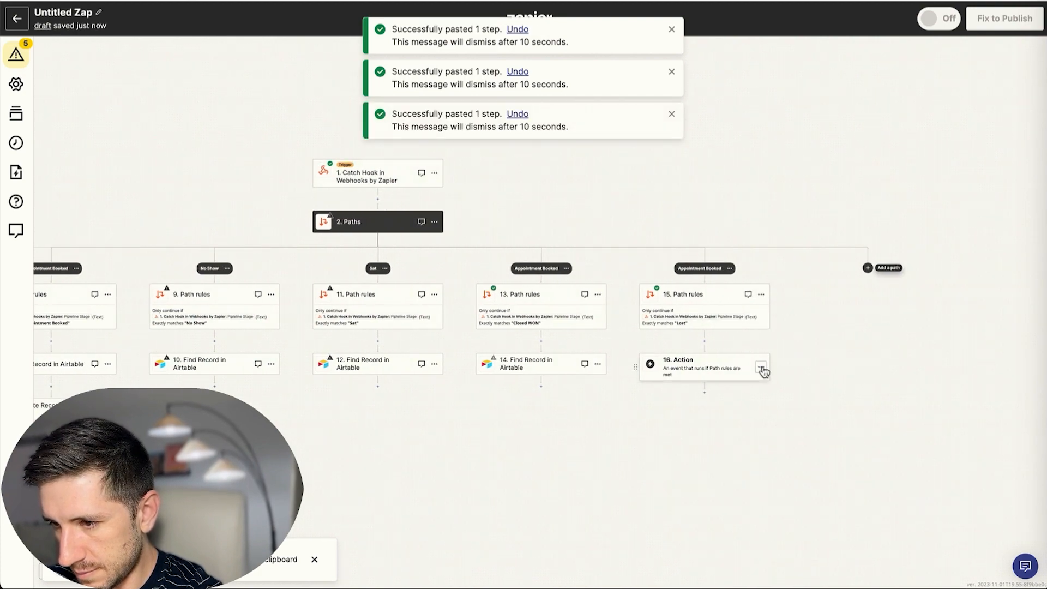
click(761, 367)
click(825, 464)
scroll(717, 362, left, 8)
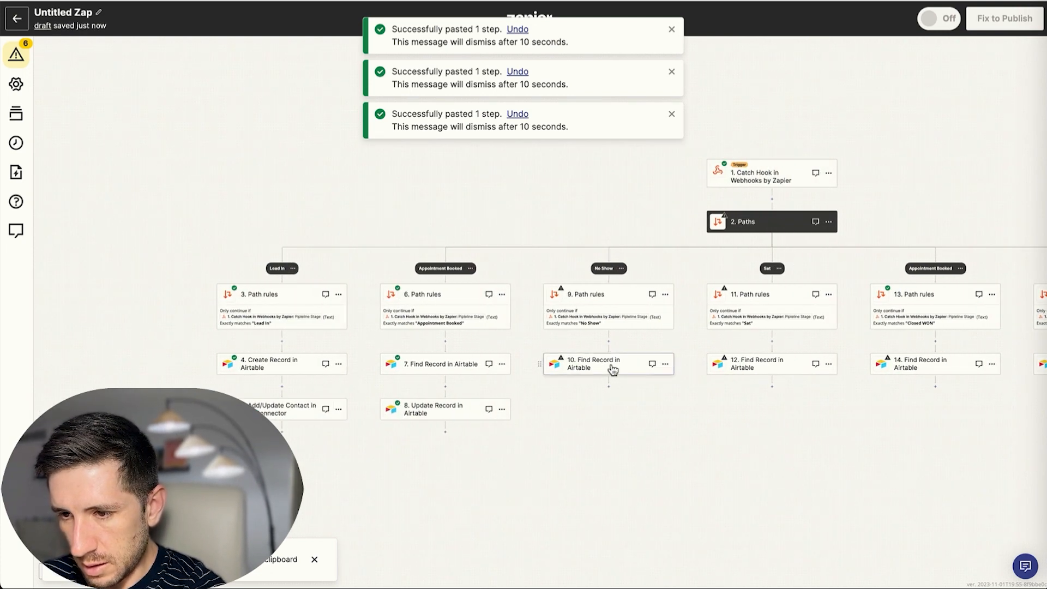
Confirm the No Show path's step 10 Airtable search settings and skip its test.
click(612, 370)
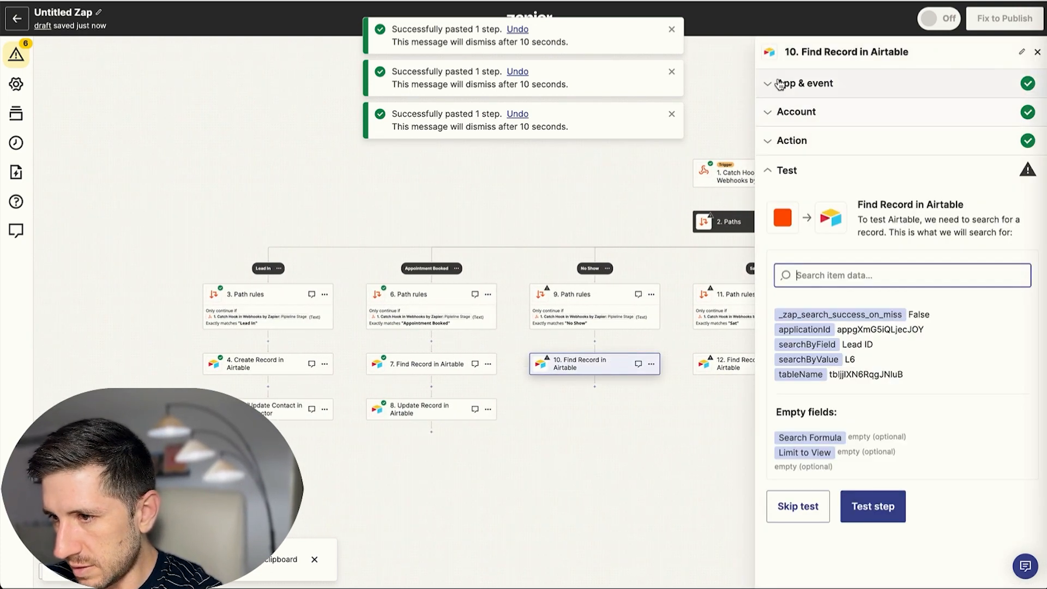
click(792, 113)
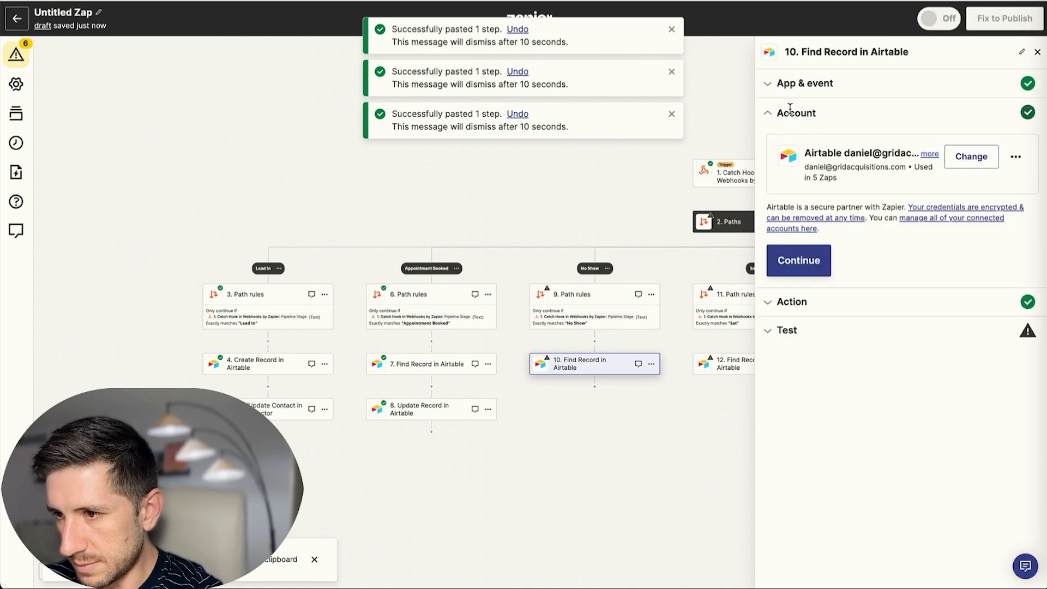
click(797, 260)
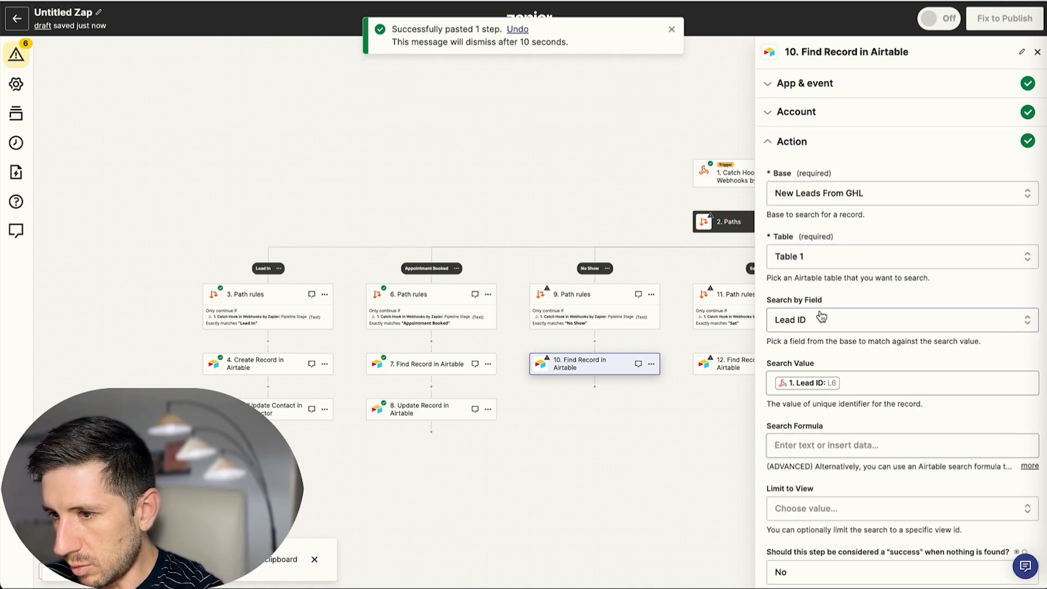
scroll(825, 322, down, 4)
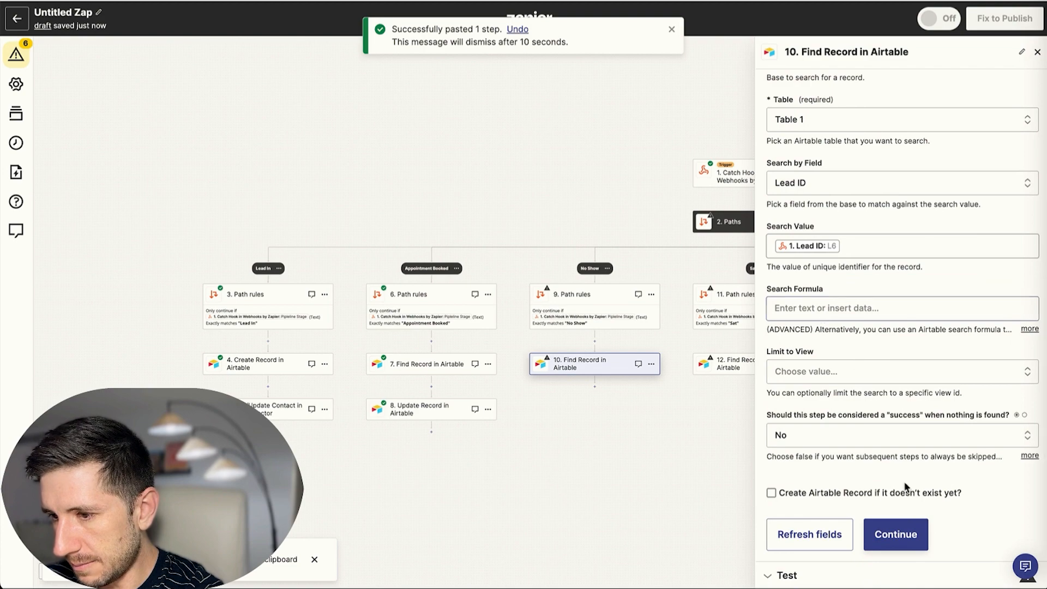
click(895, 533)
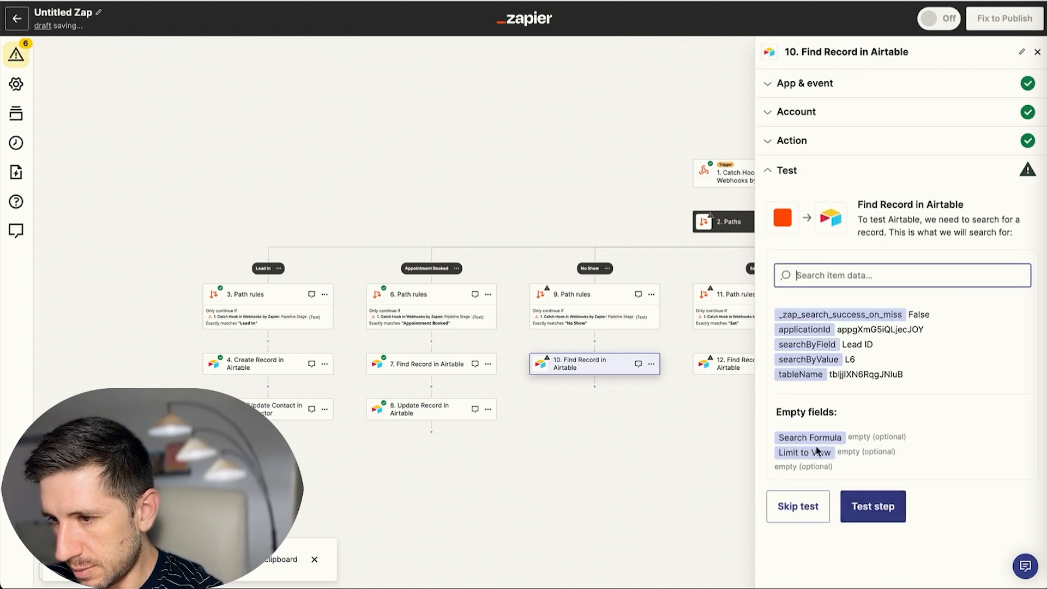
click(820, 517)
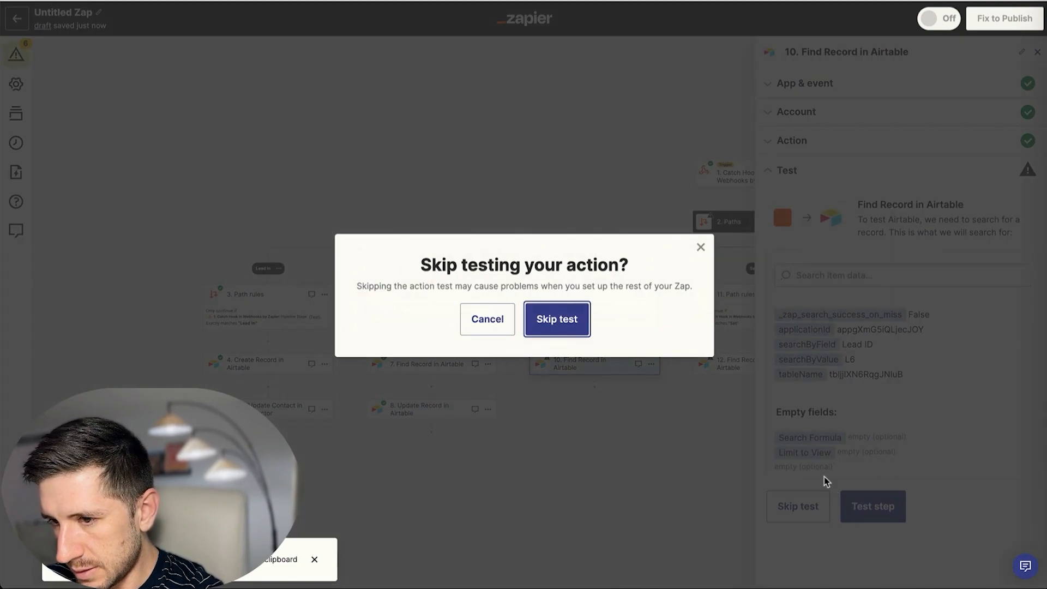
click(565, 322)
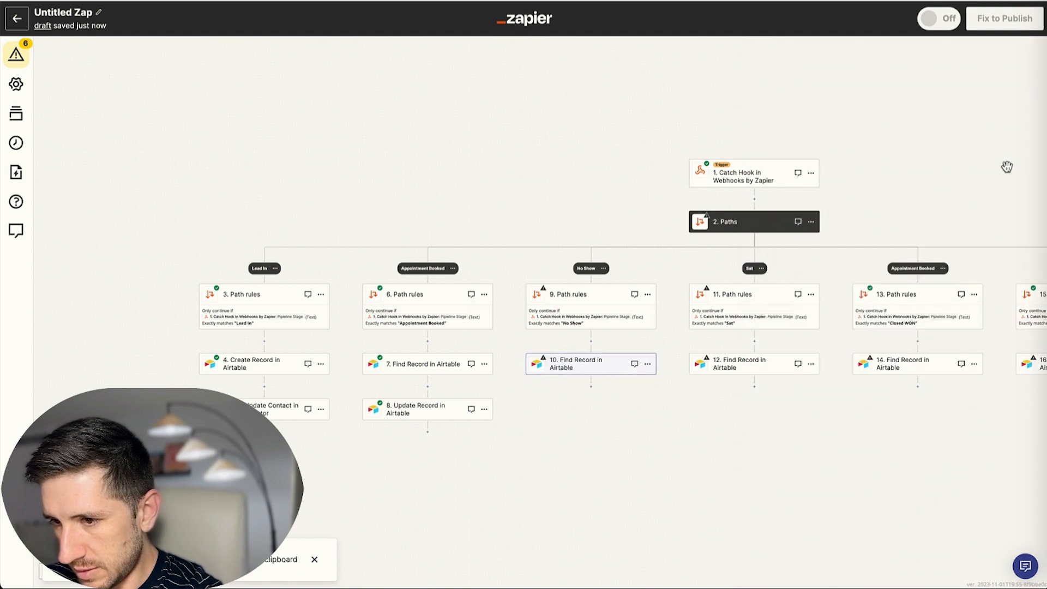
Test the Set path's step 12 search, which returns the Lead ID L6 record.
click(761, 370)
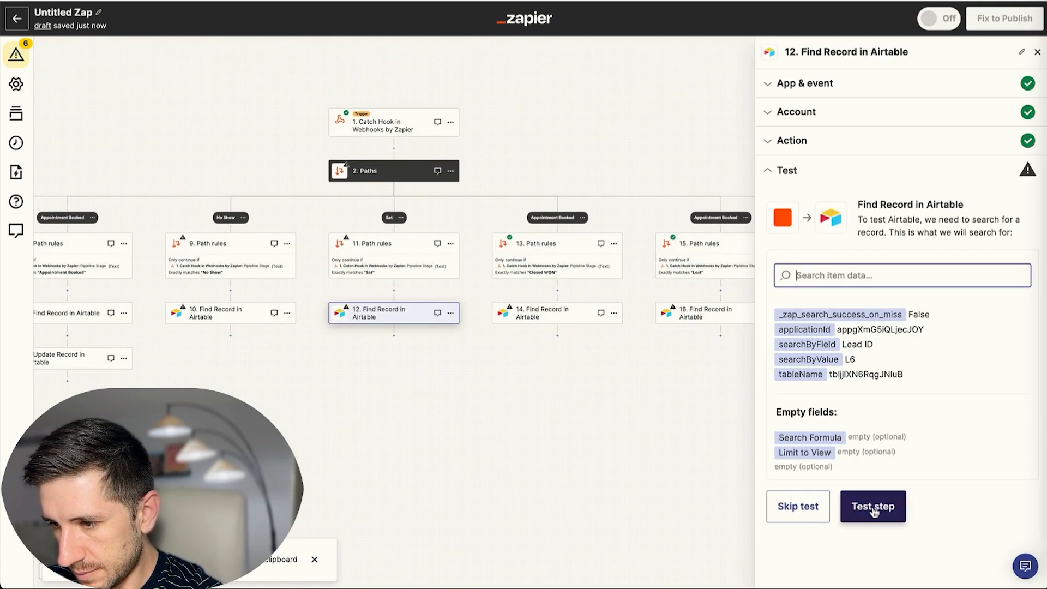
click(873, 507)
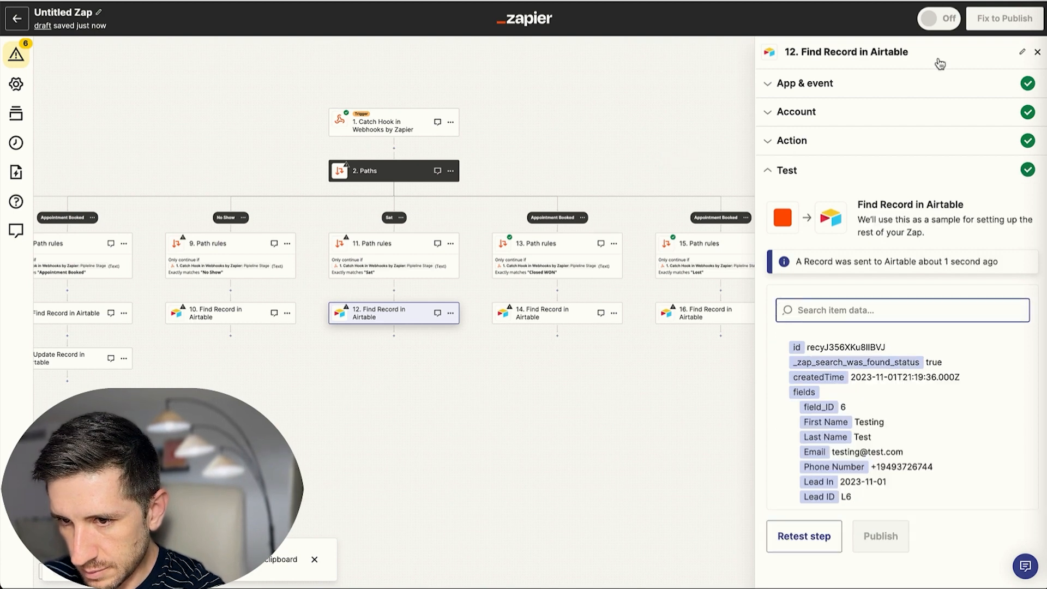
click(1038, 55)
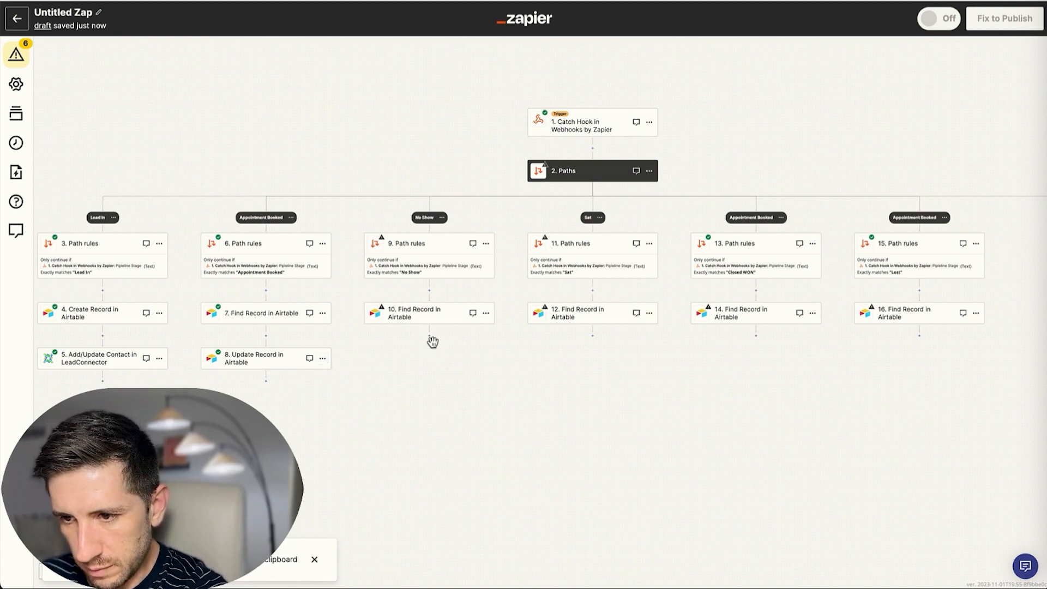
Copy the Update Record in Airtable step 8 and paste it as a new step under step 10.
click(323, 359)
click(382, 413)
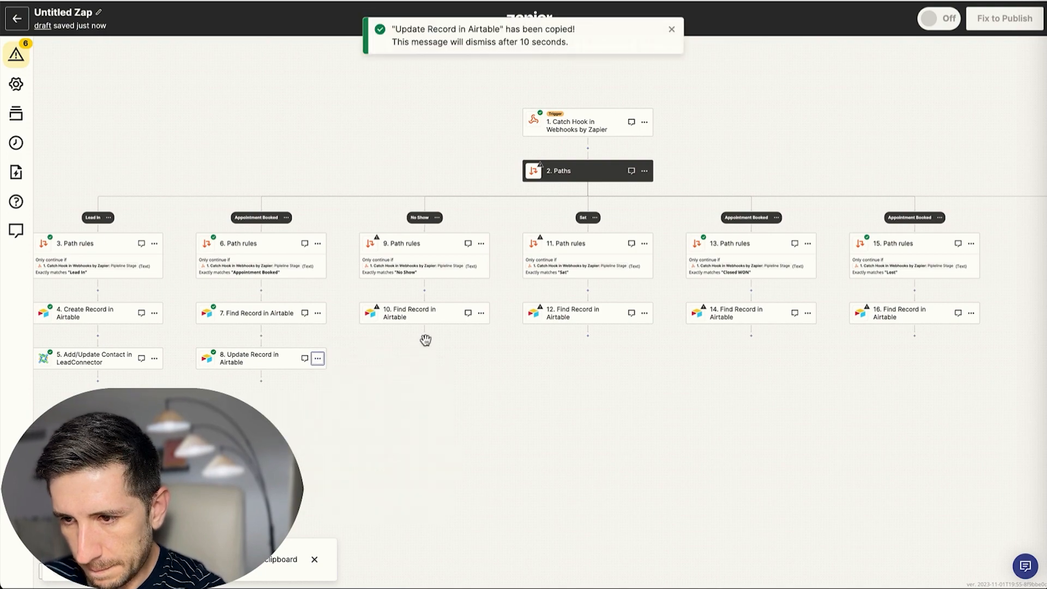
click(425, 336)
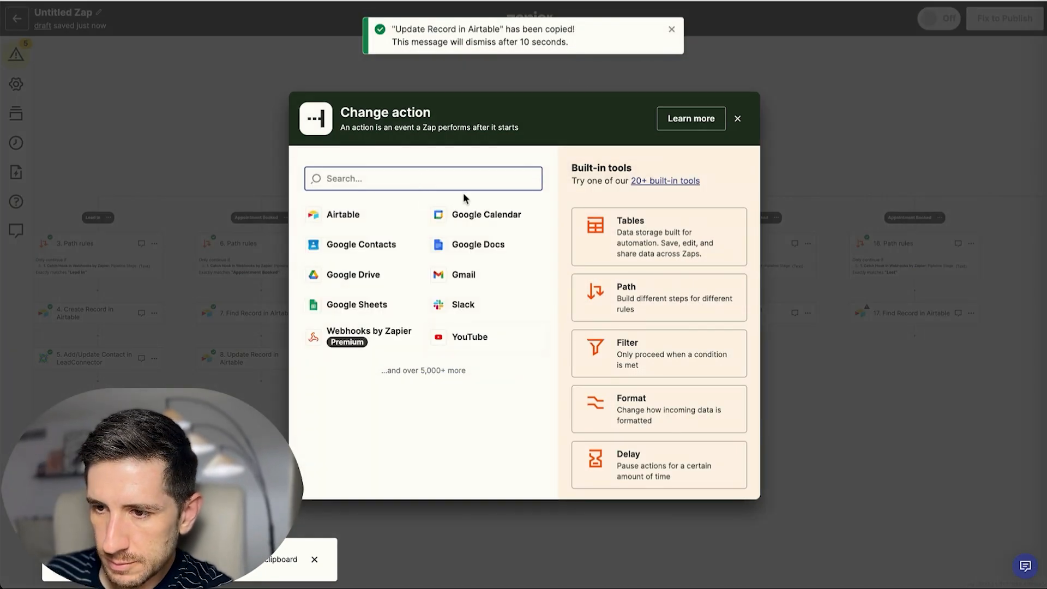
click(737, 119)
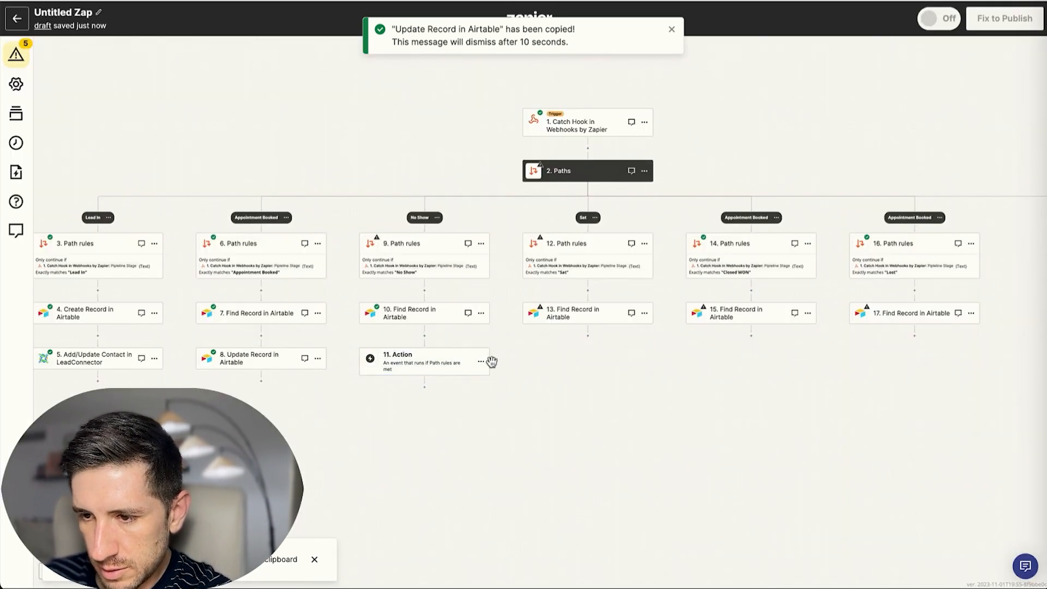
click(481, 362)
click(532, 461)
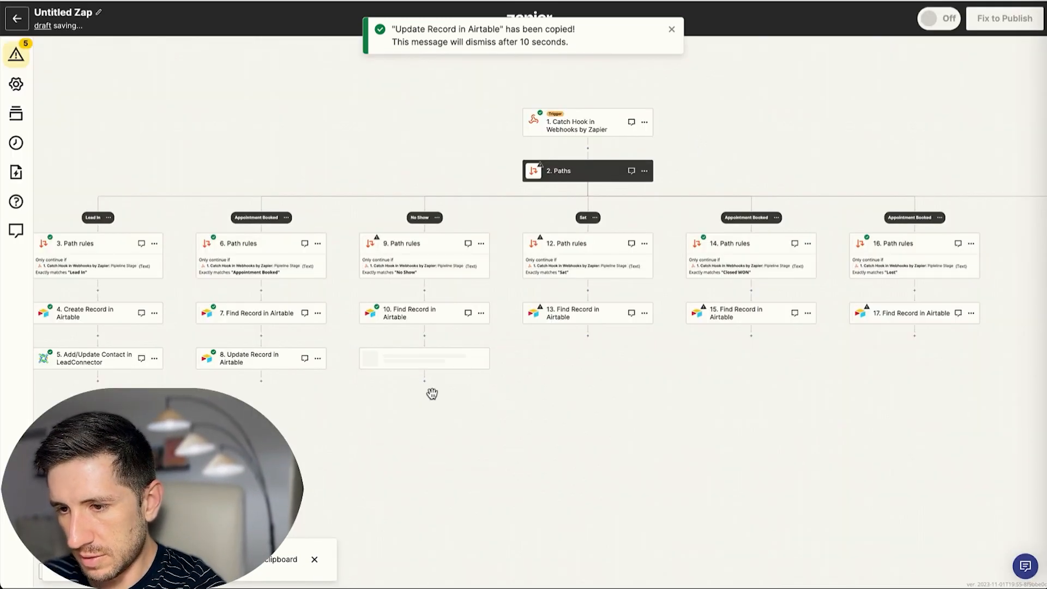
Point the pasted update step's Record field to step 10's ID, replacing the step 7 ID.
click(420, 368)
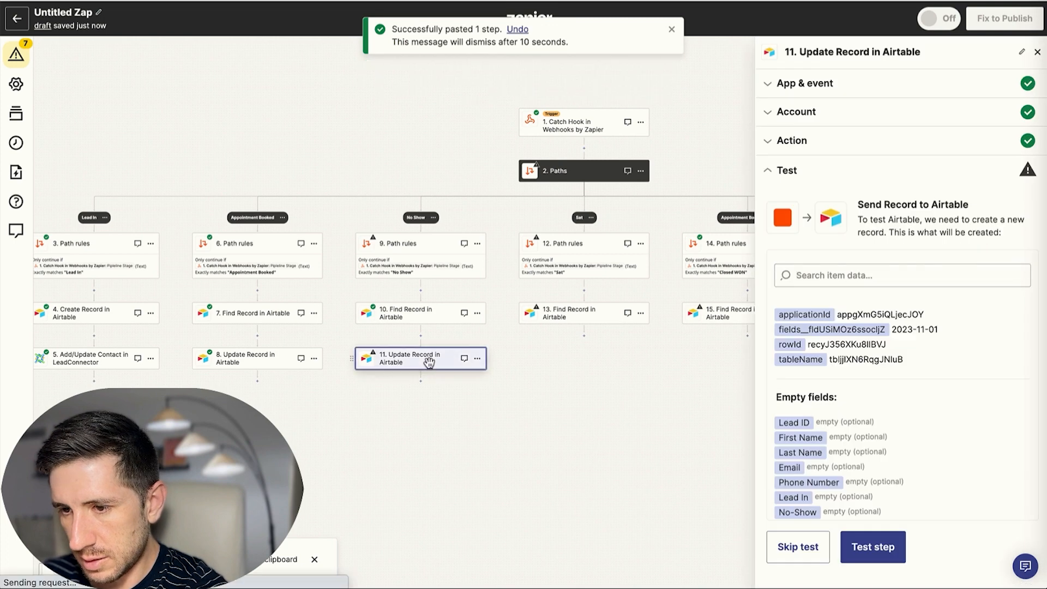
click(801, 141)
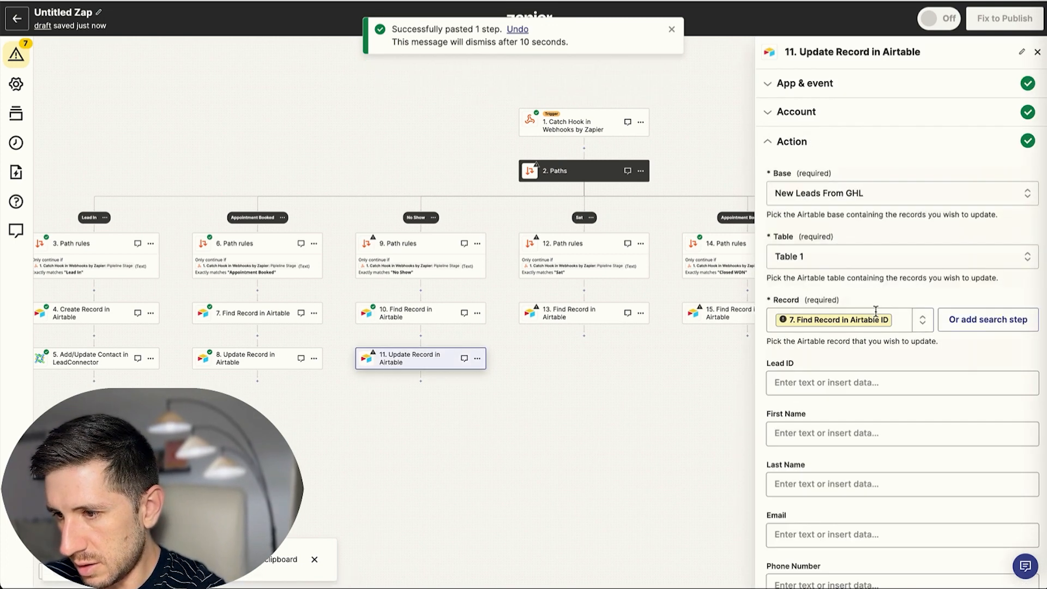
click(905, 320)
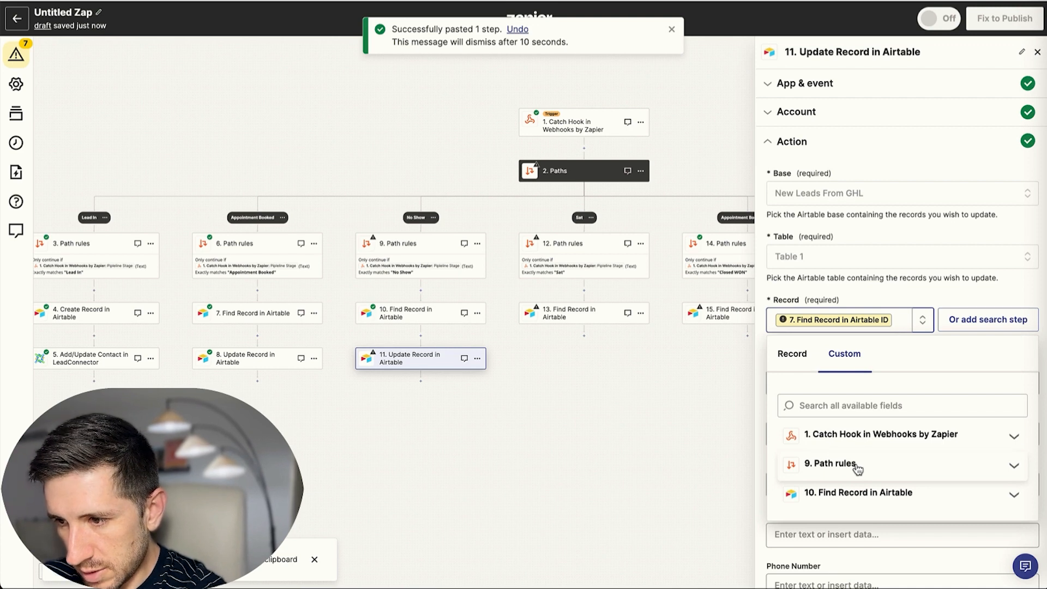
click(854, 499)
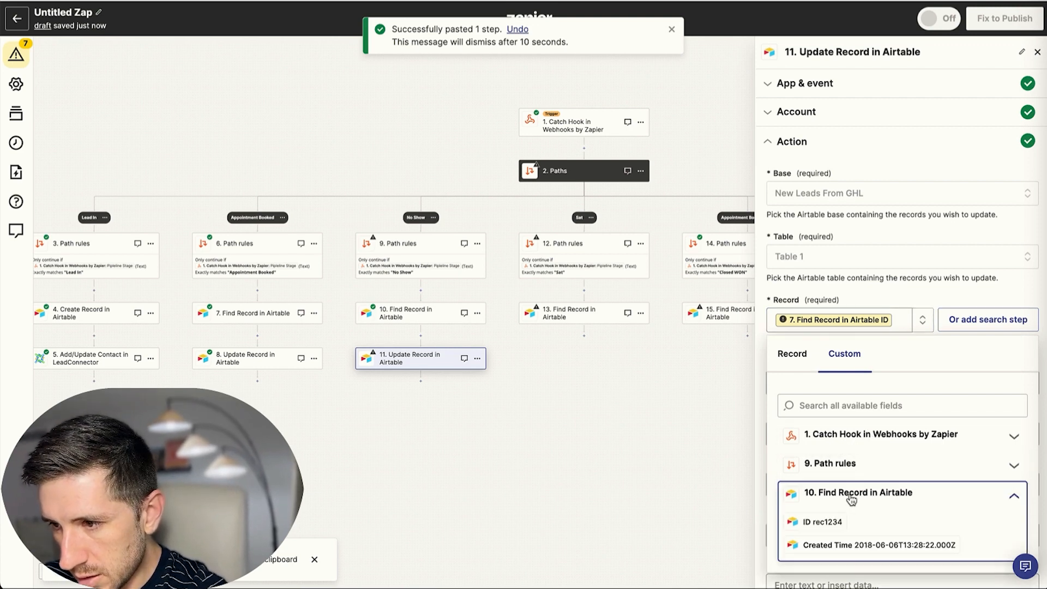
click(823, 523)
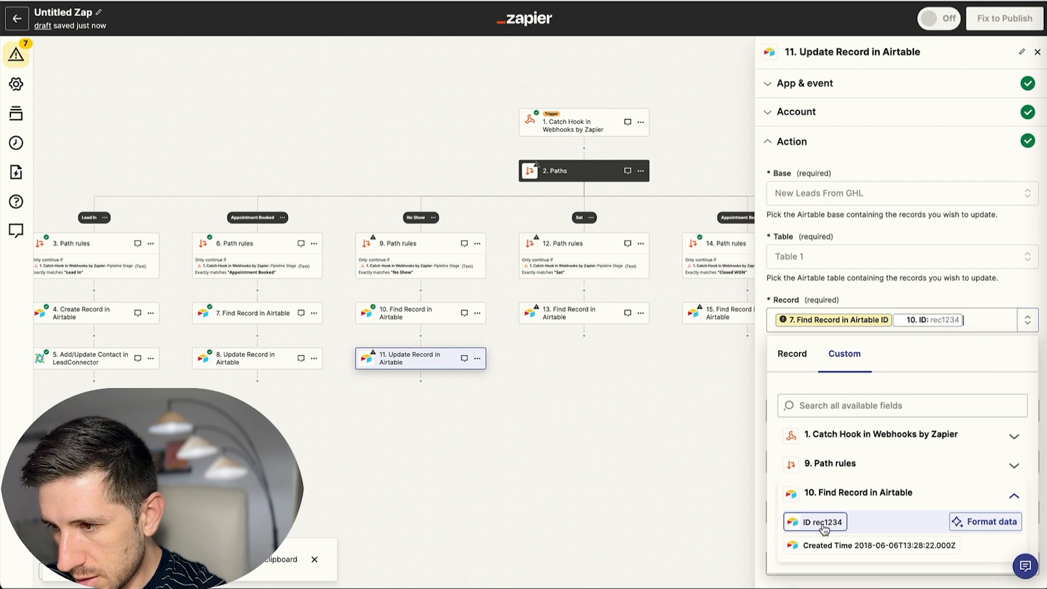
click(894, 320)
key(BackSpace)
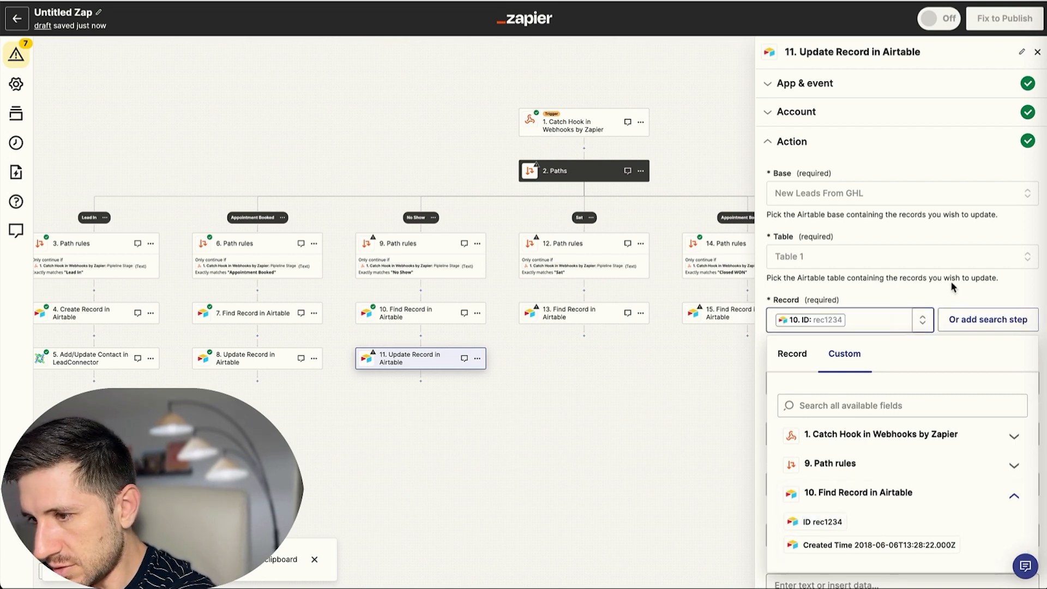
click(967, 300)
Clear the Appointment Booked date from the update step.
scroll(864, 351, down, 5)
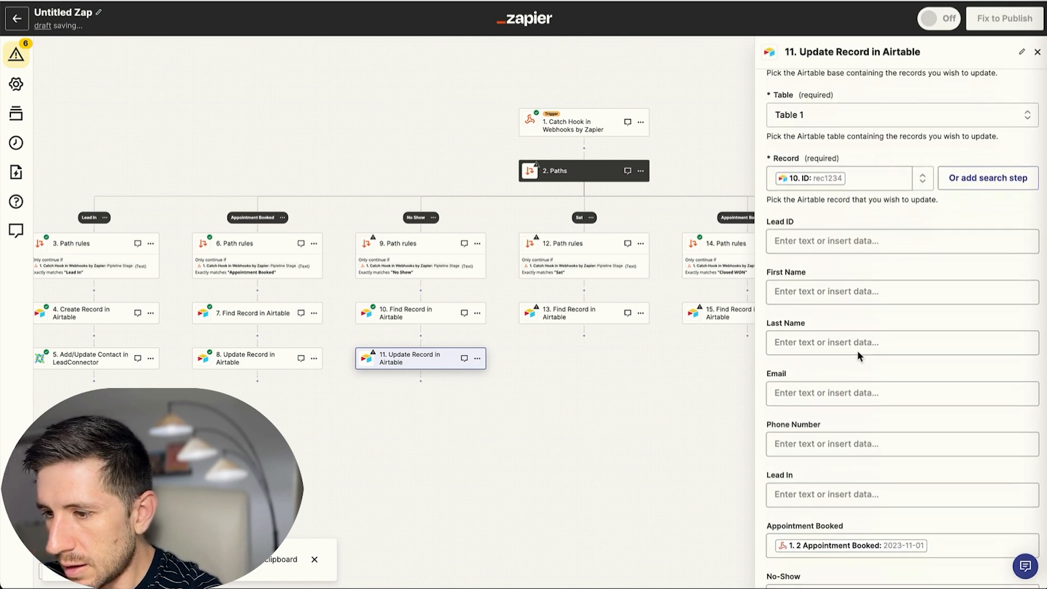
scroll(858, 333, down, 1)
click(955, 376)
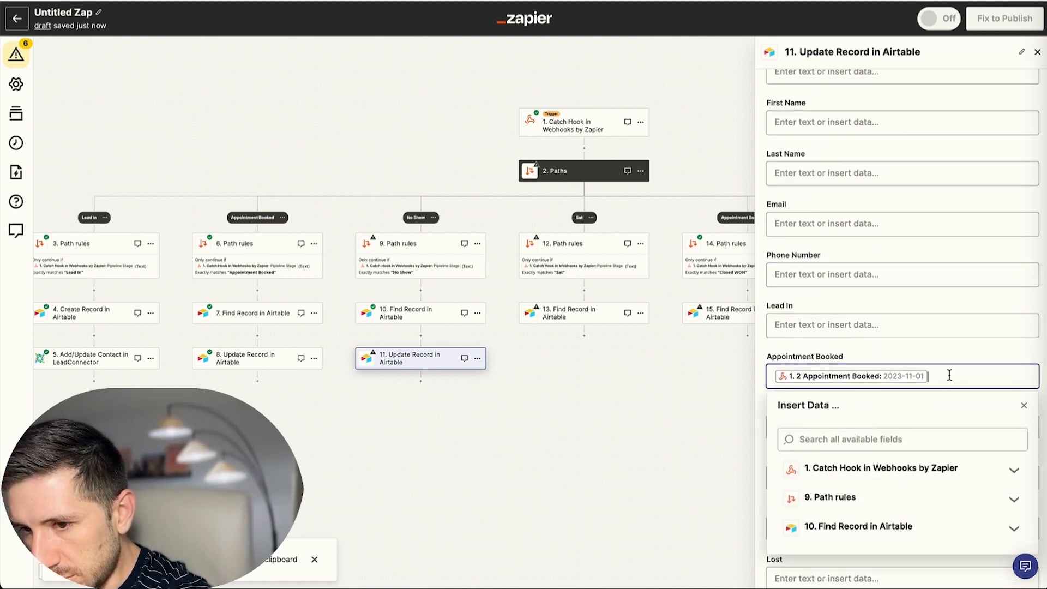
key(BackSpace)
click(919, 358)
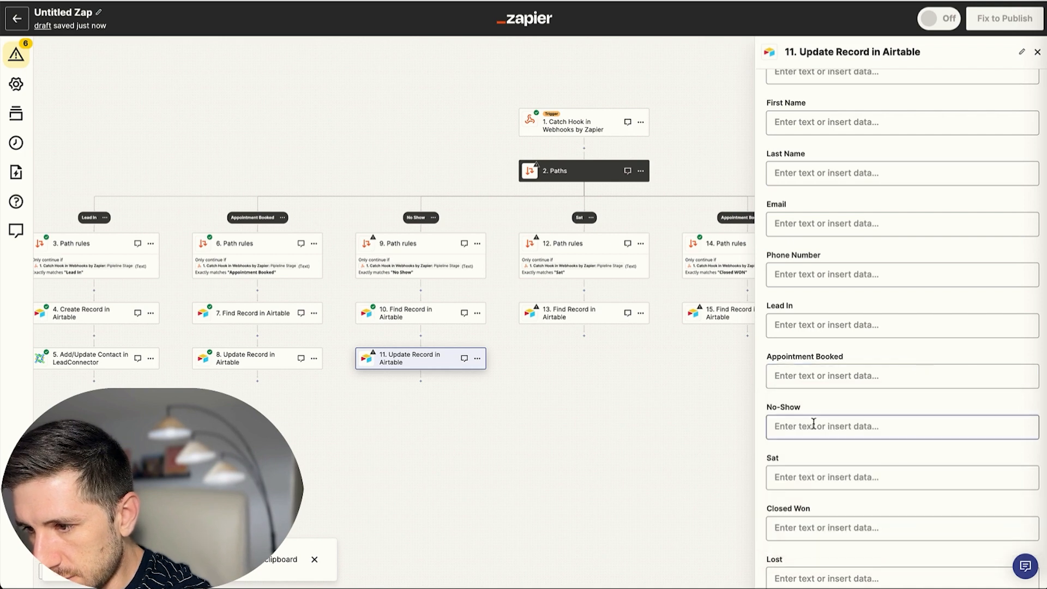
Map the webhook's 3 No Show value into No-Show and finish step 11's setup.
click(786, 423)
click(846, 474)
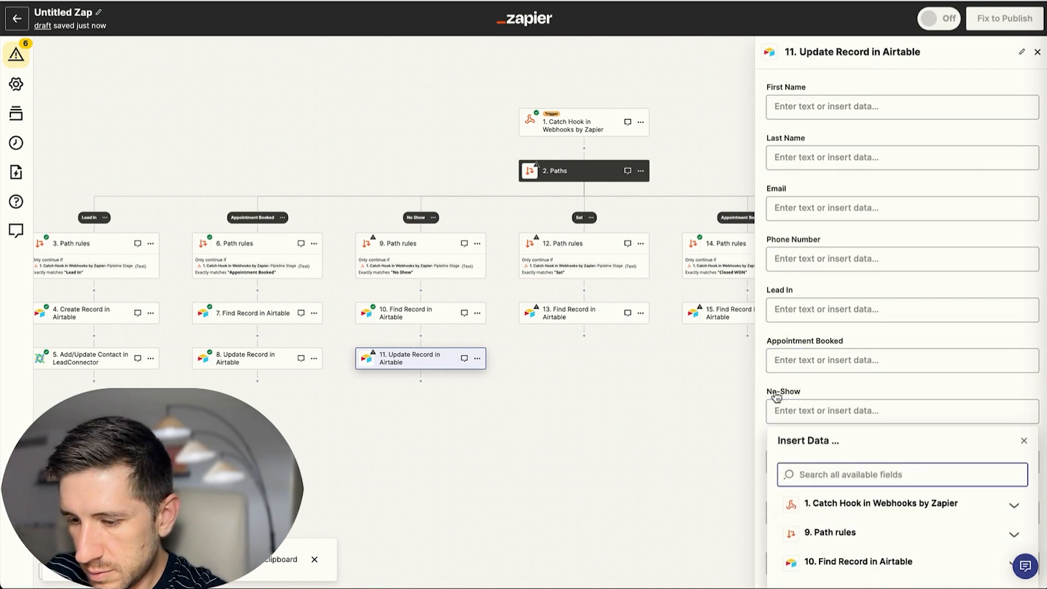
text(no sho)
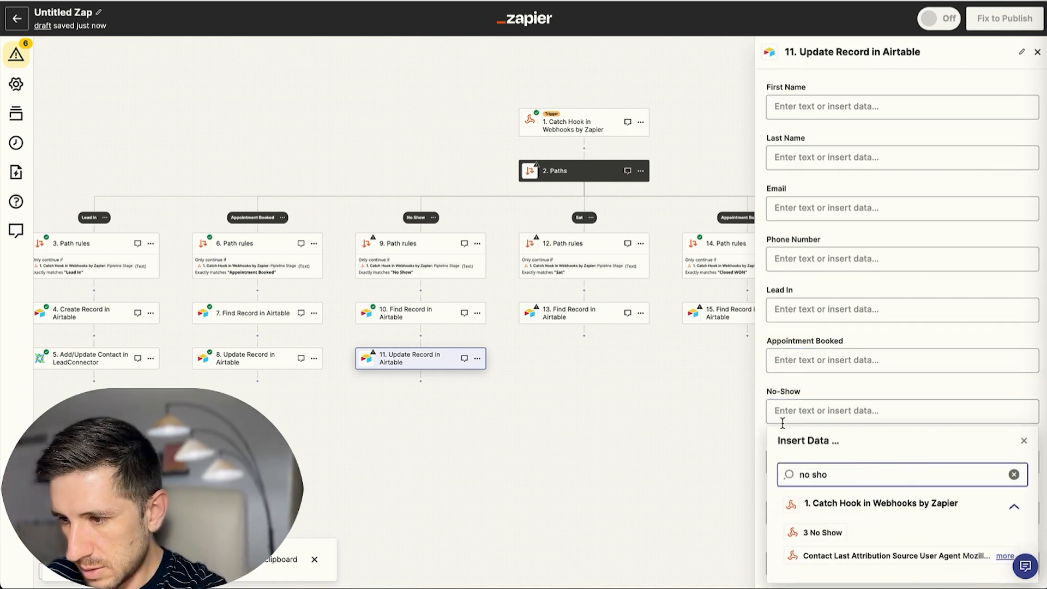
click(822, 532)
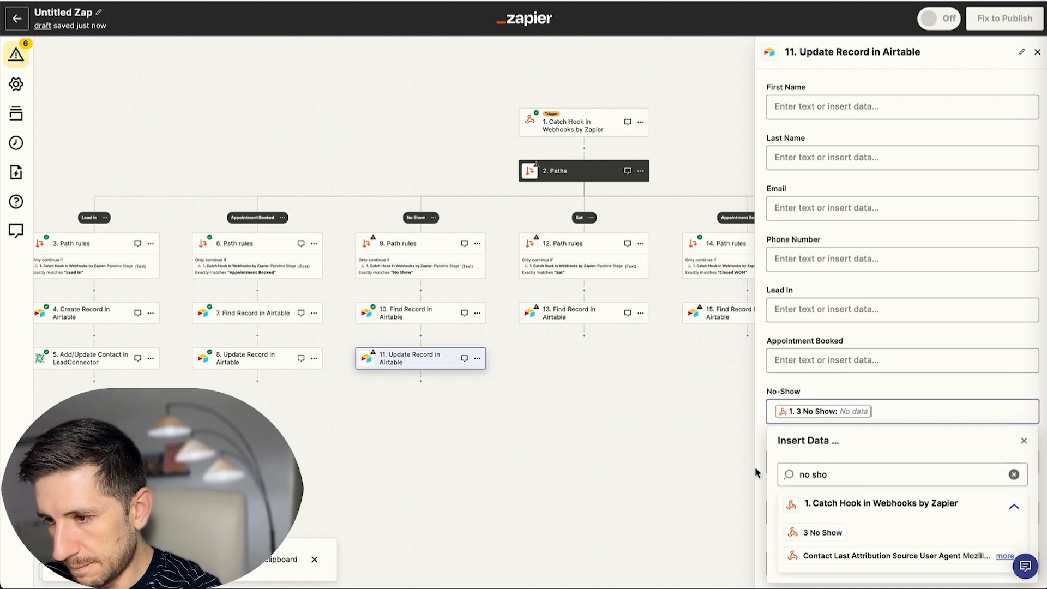
click(764, 341)
scroll(843, 370, down, 3)
click(895, 535)
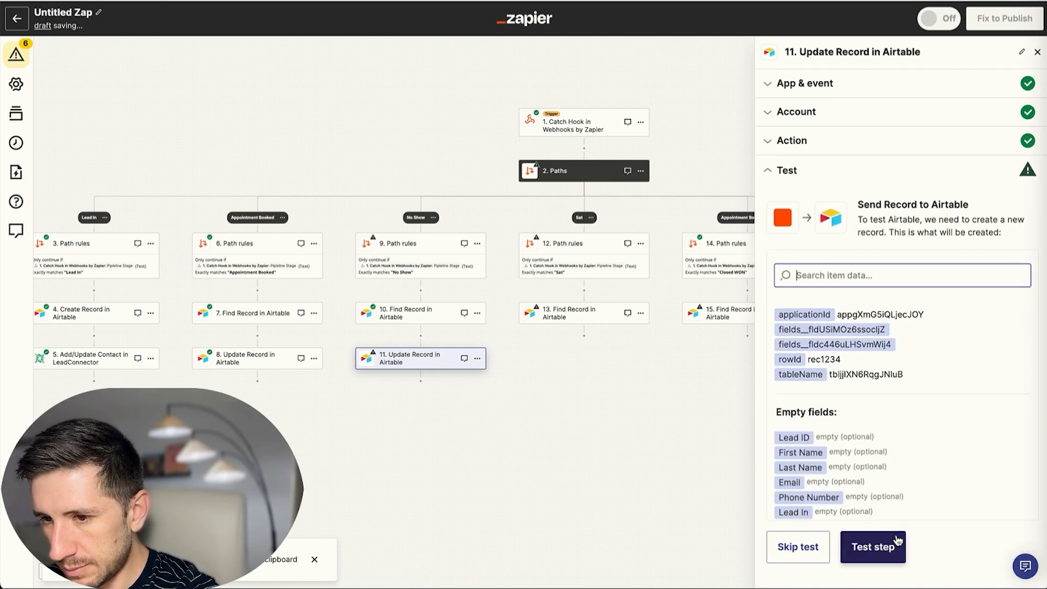
Skip step 11's failing Airtable test after the error and close its settings.
click(885, 541)
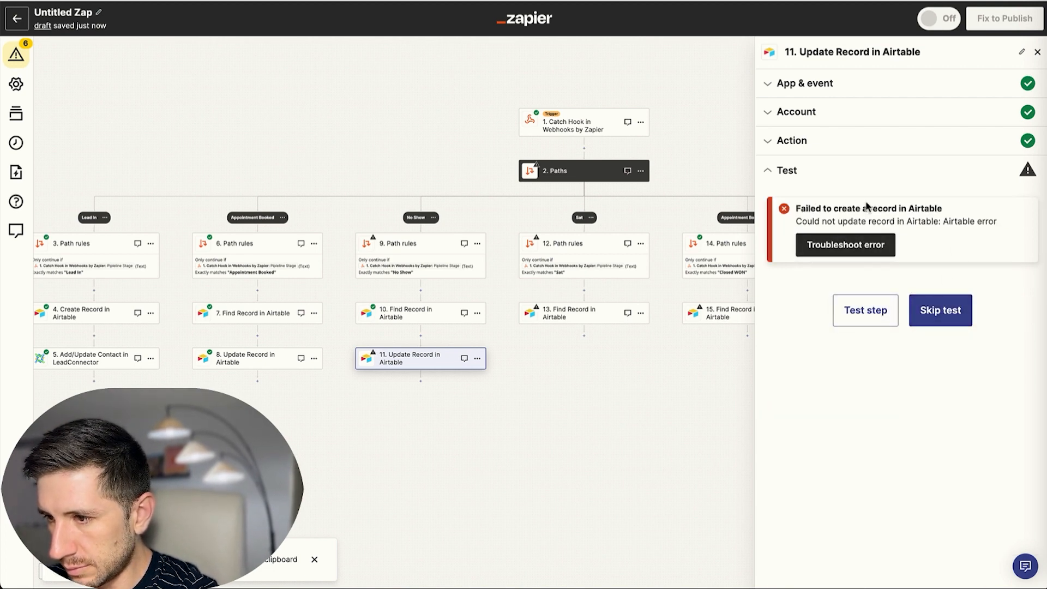
click(864, 314)
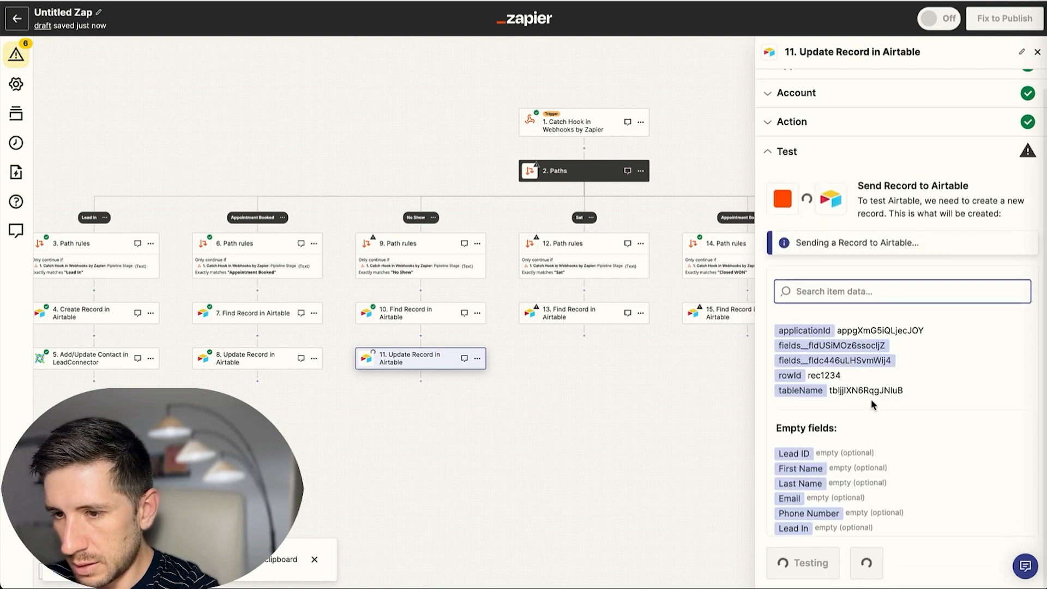
click(965, 324)
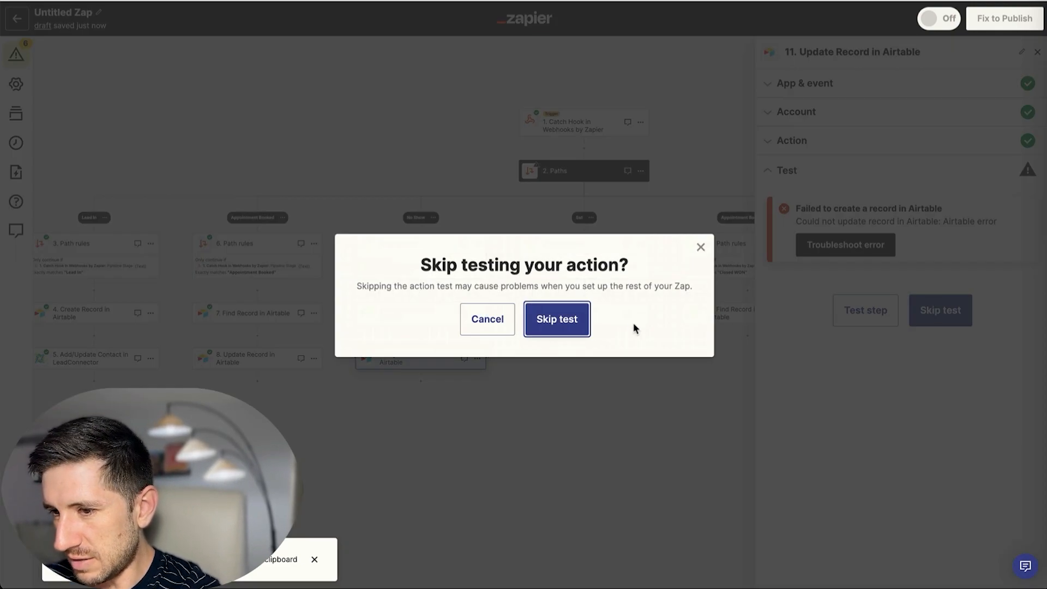
click(582, 324)
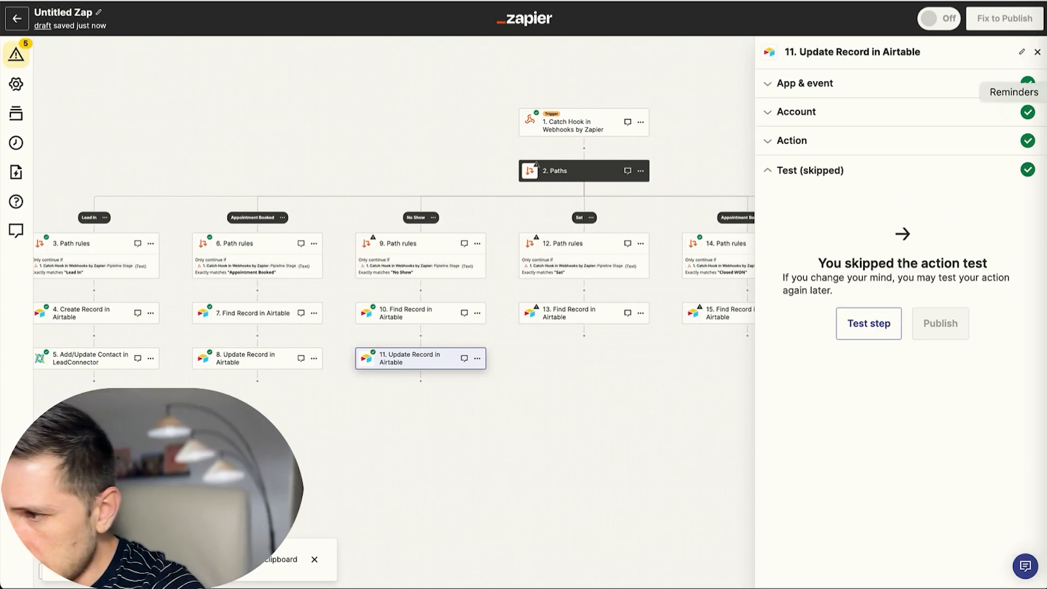
click(1037, 53)
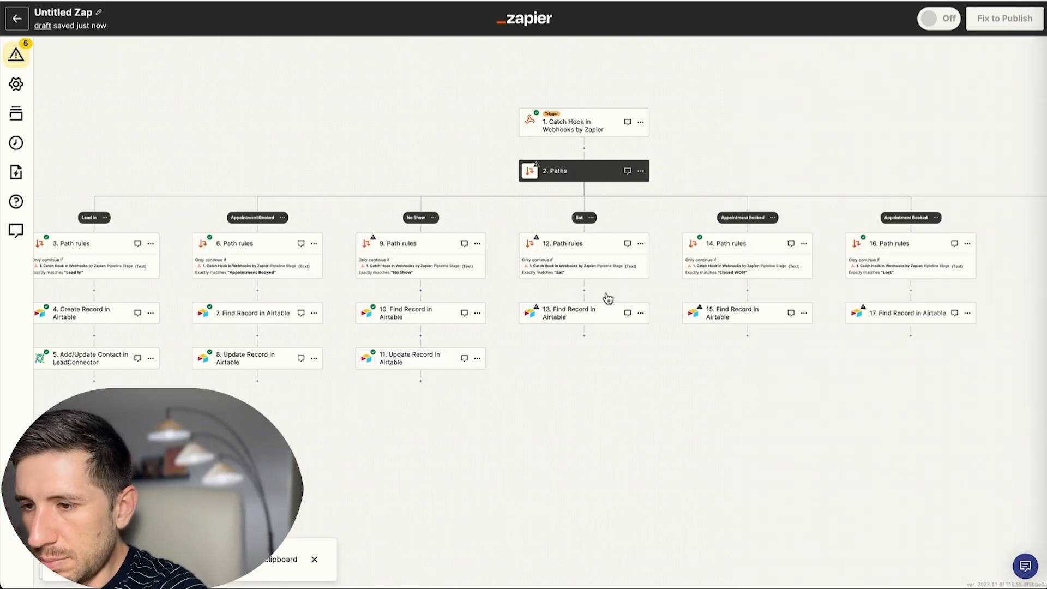
Copy step 11's Update Record step and paste it below step 13 as step 14.
click(477, 359)
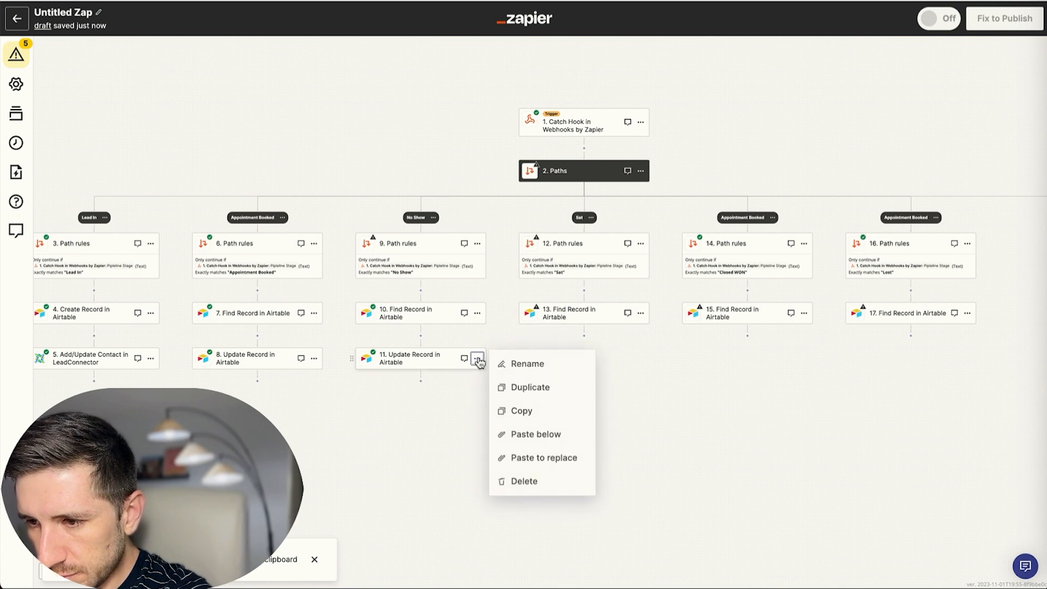
click(532, 412)
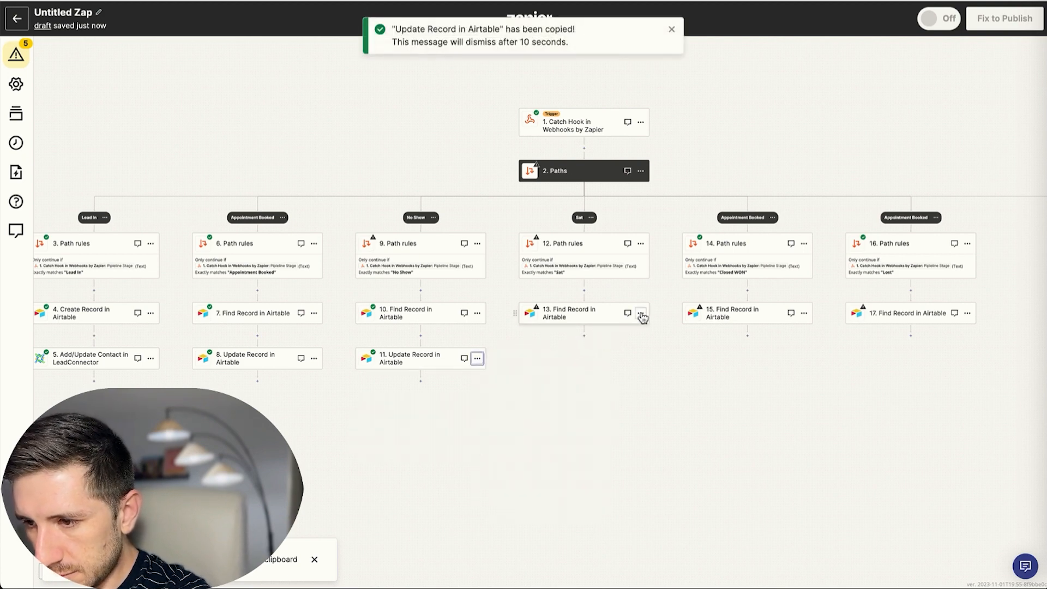
click(584, 337)
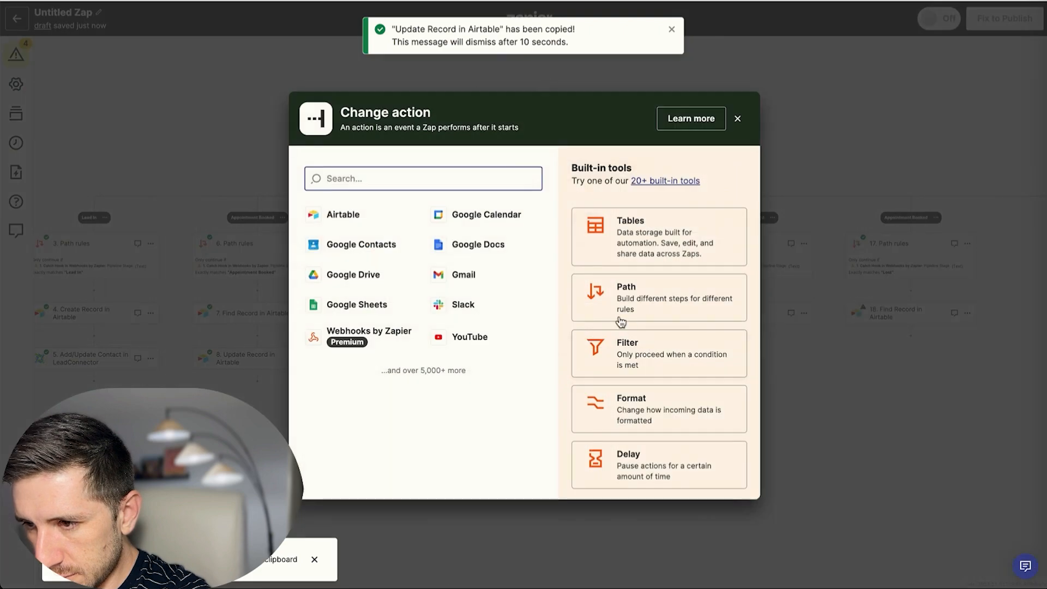
click(741, 118)
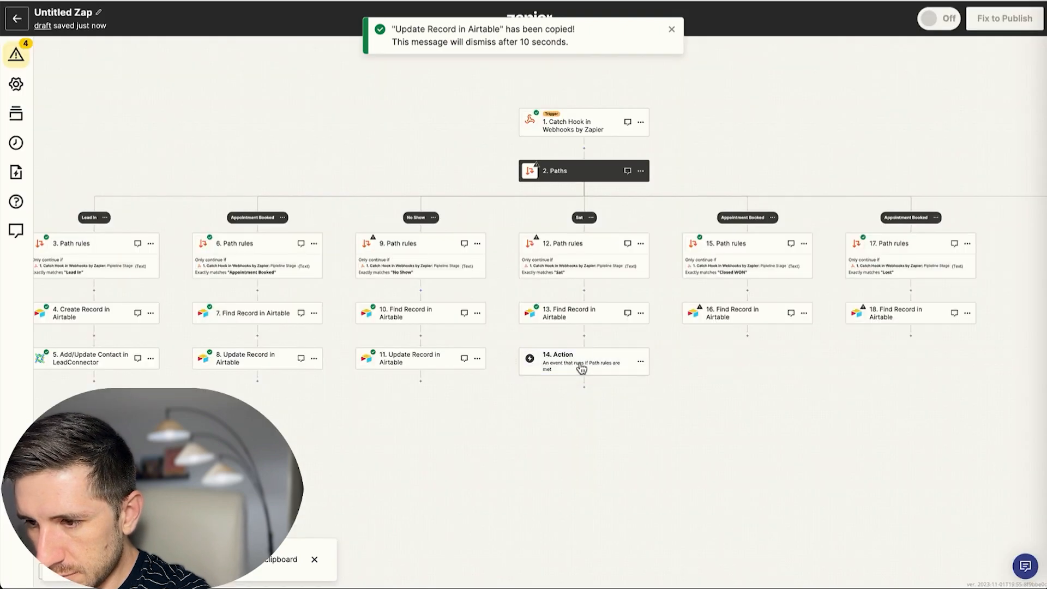
click(637, 362)
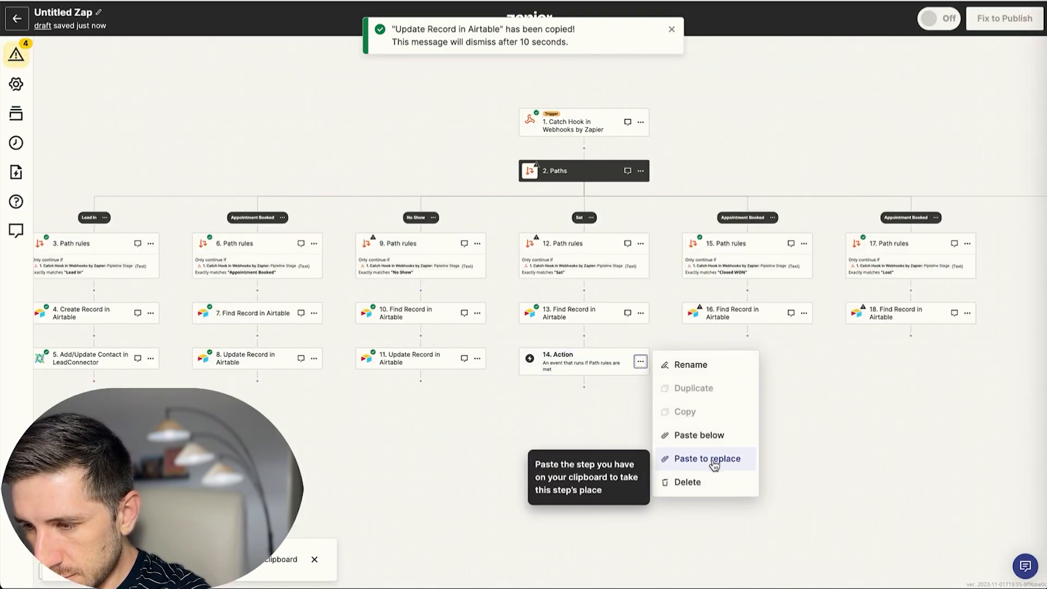
click(714, 461)
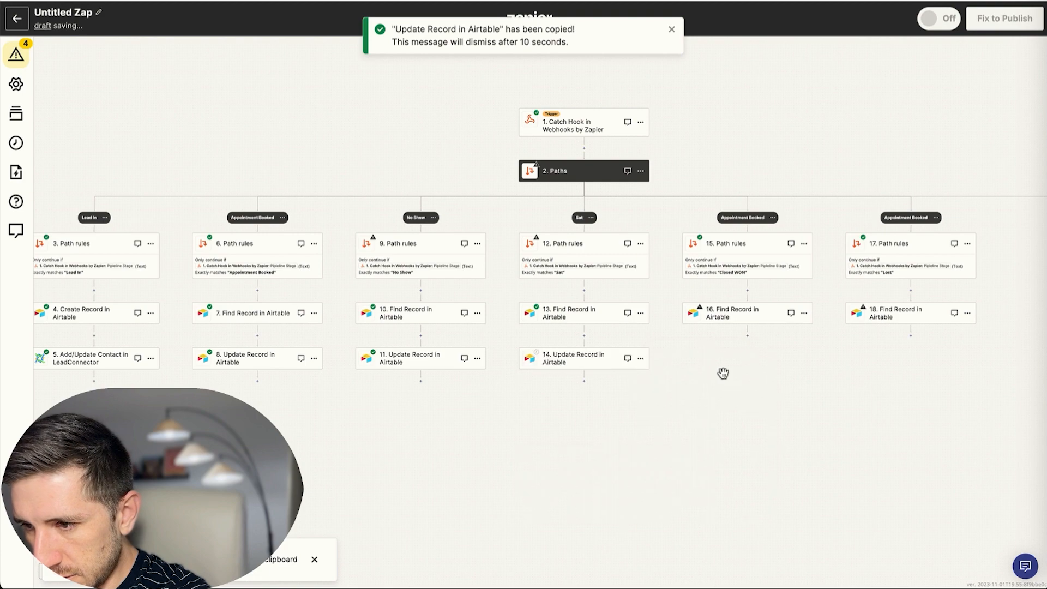
Paste the same Update Record step below steps 16 and 19 as steps 17 and 20.
click(748, 337)
click(739, 119)
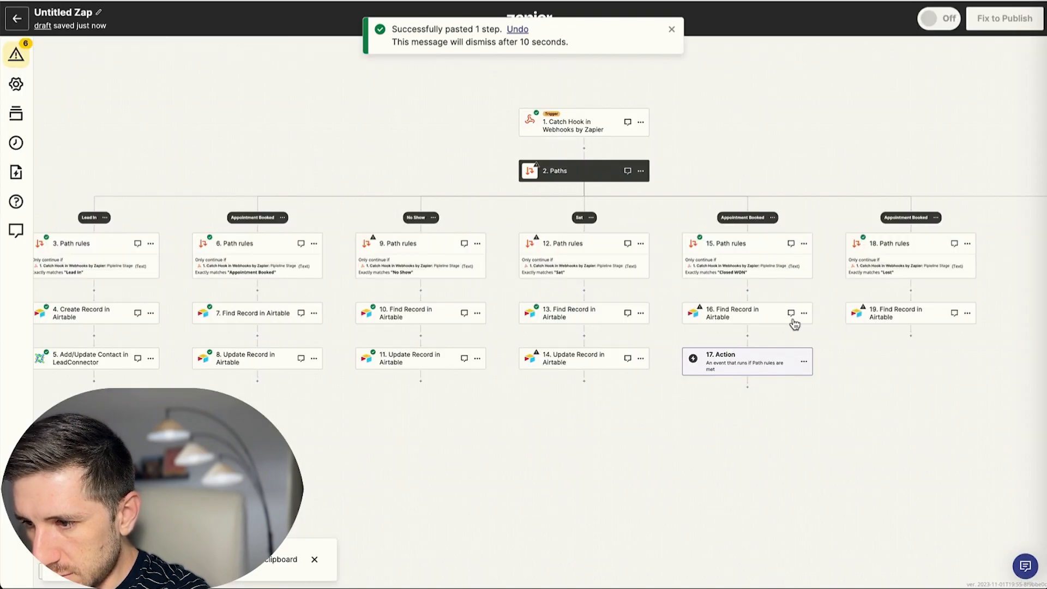
click(803, 362)
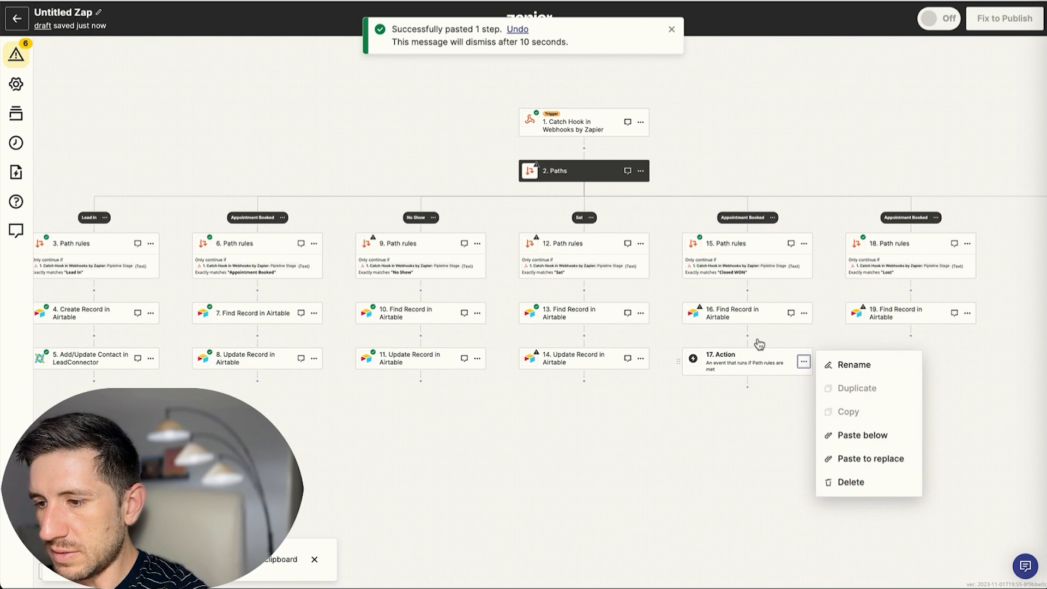
click(865, 459)
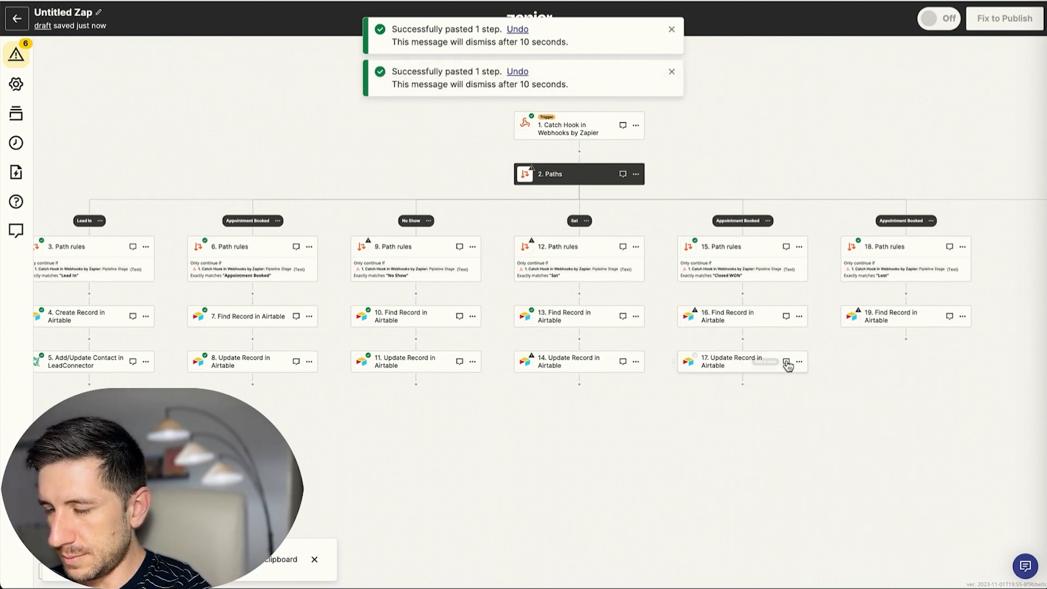
click(907, 341)
click(740, 121)
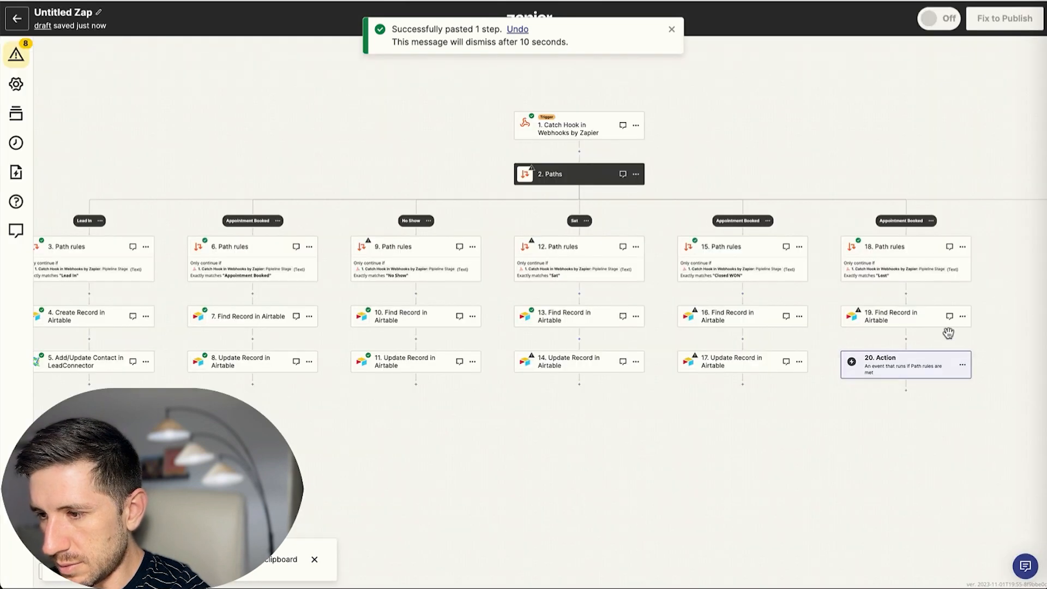
click(962, 364)
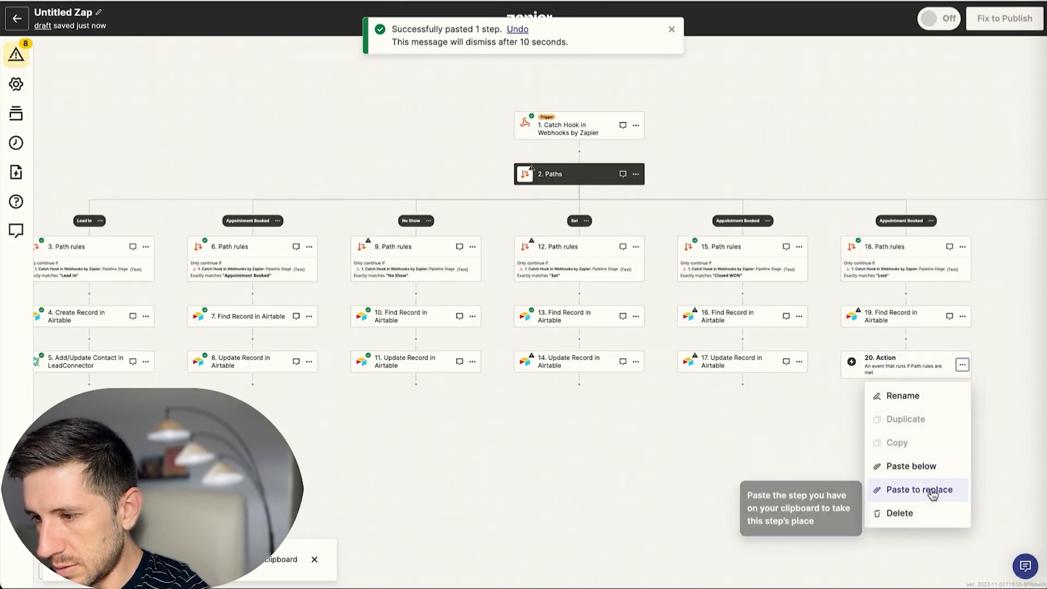
click(932, 491)
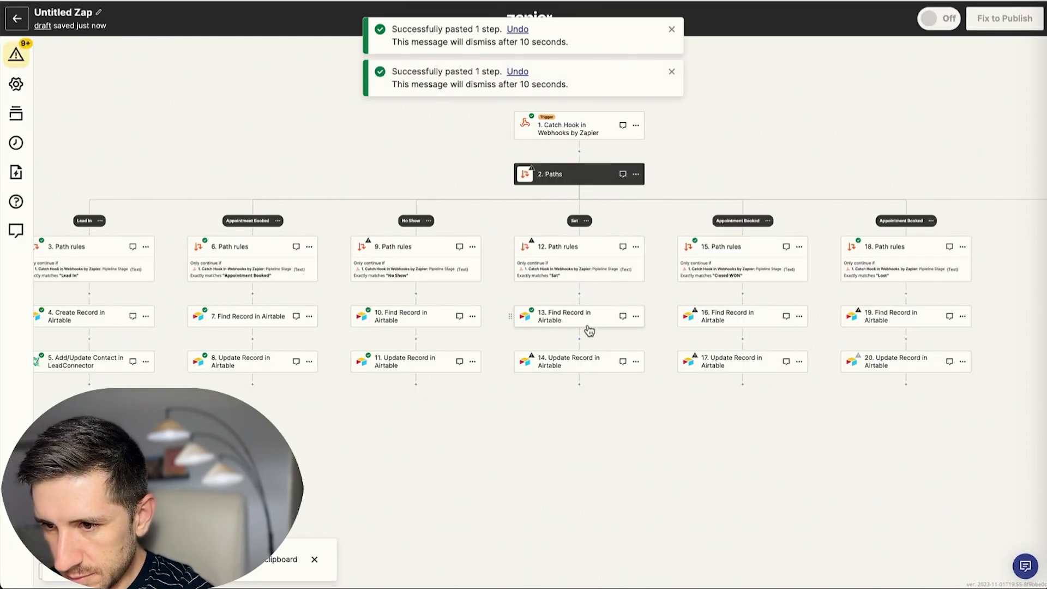
Set step 14's Record field to step 13's found record ID instead of step 10's.
click(577, 363)
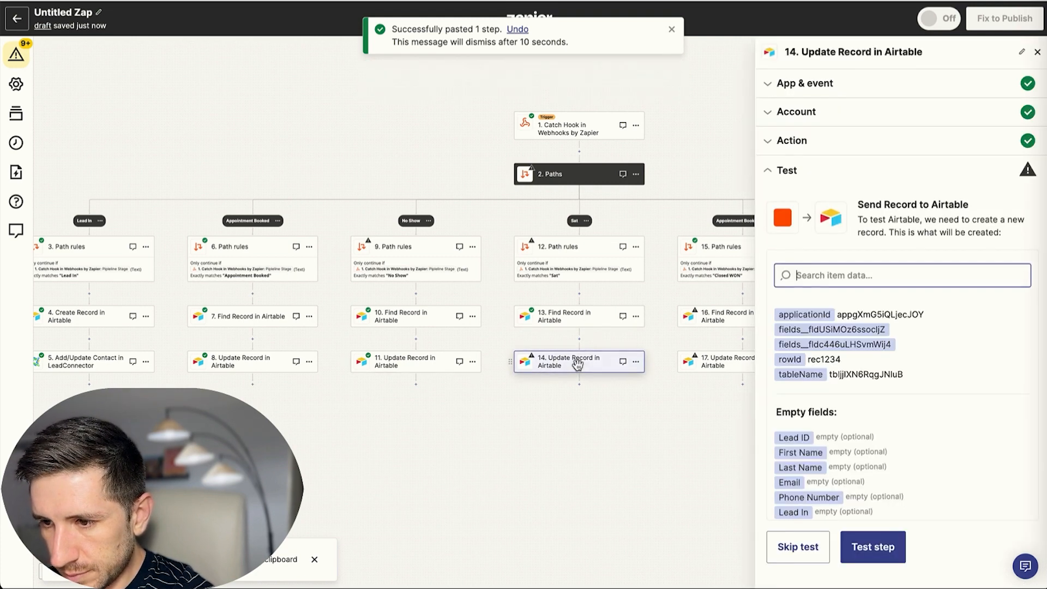
click(801, 151)
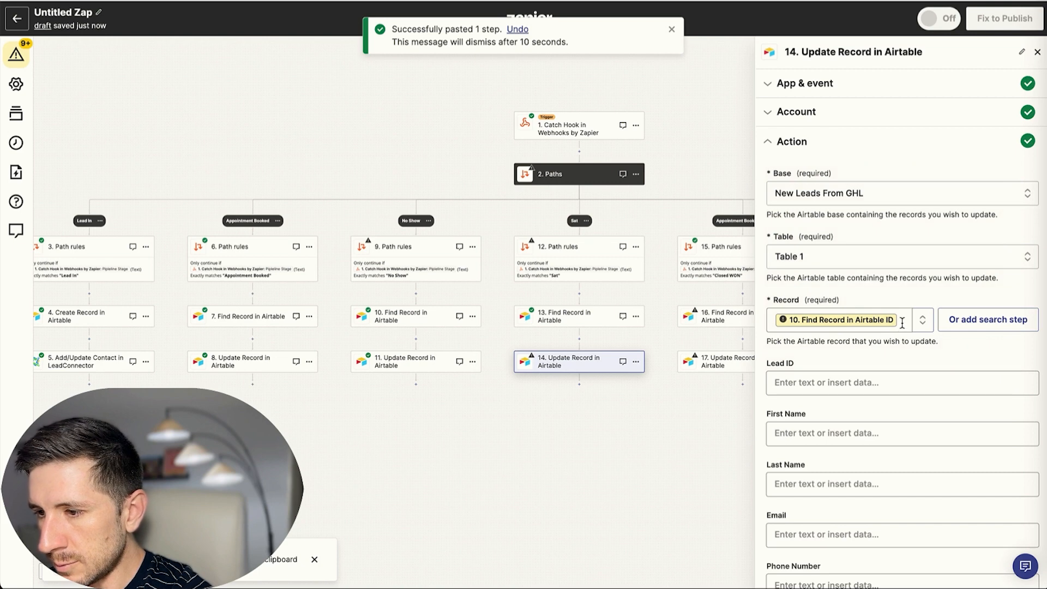
click(902, 323)
key(BackSpace)
click(852, 494)
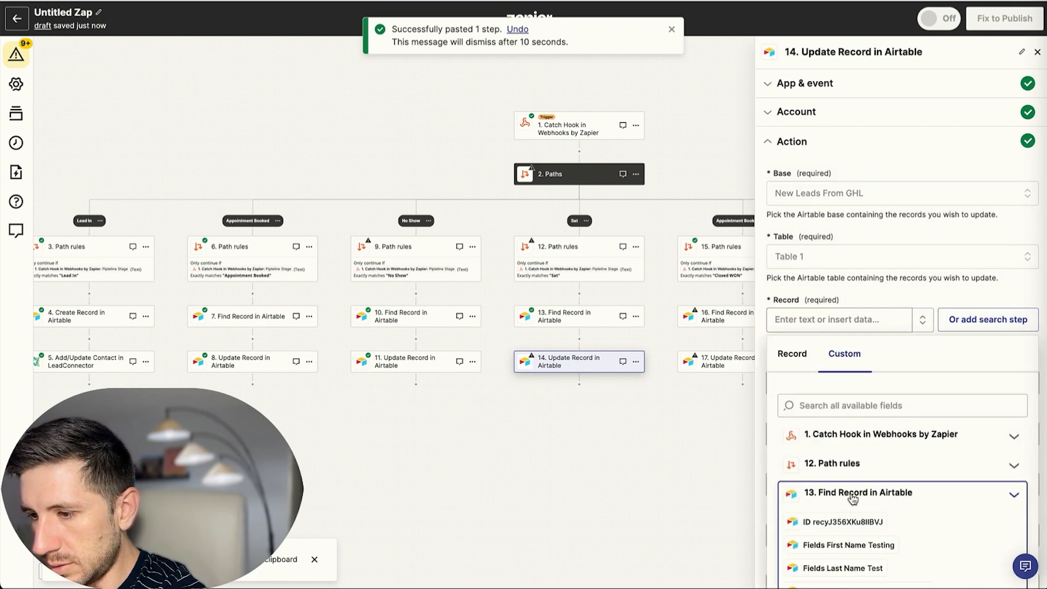
scroll(850, 480, down, 1)
click(841, 476)
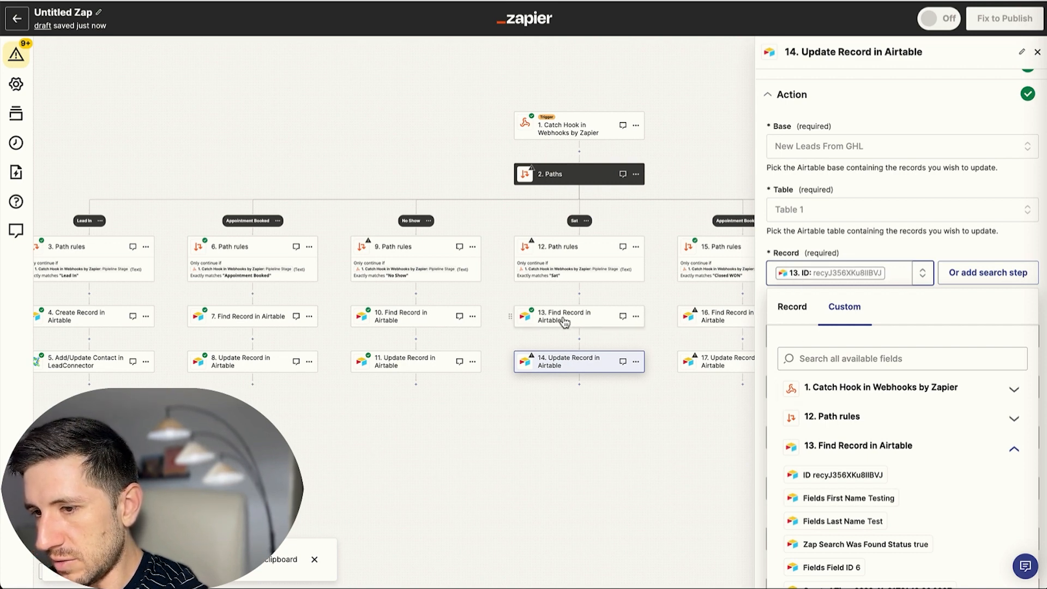
click(957, 252)
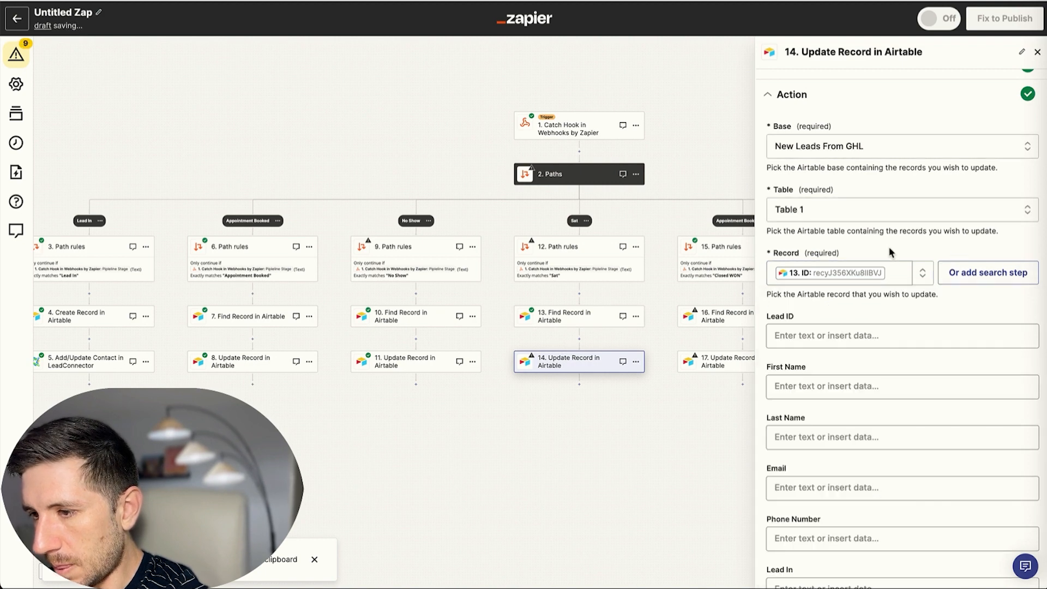
Clear No-Show and map the webhook's 4 Sat value into the Sat field.
scroll(855, 338, down, 4)
scroll(856, 339, down, 3)
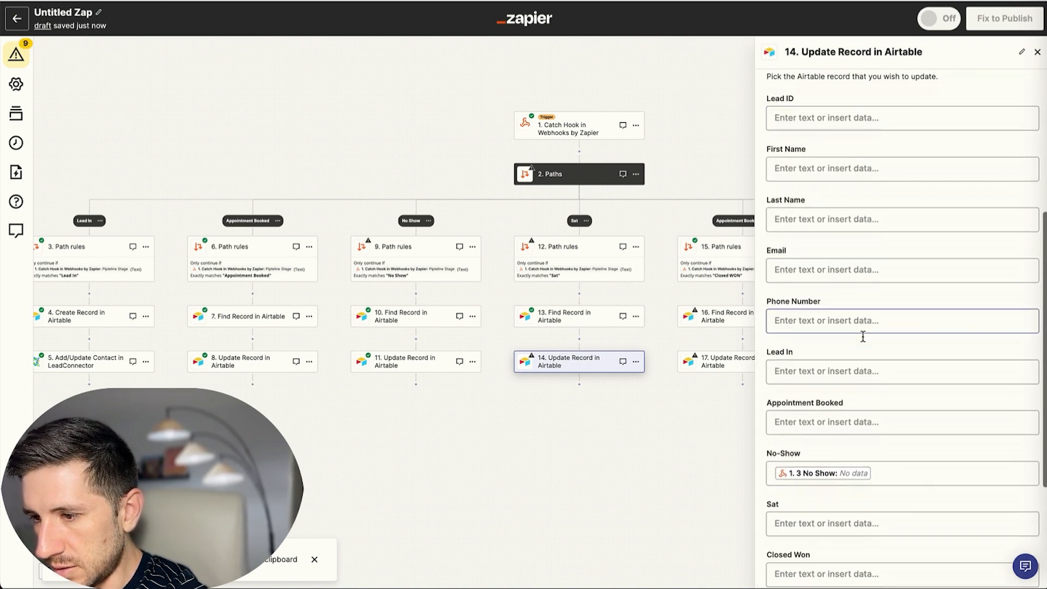
click(885, 338)
key(BackSpace)
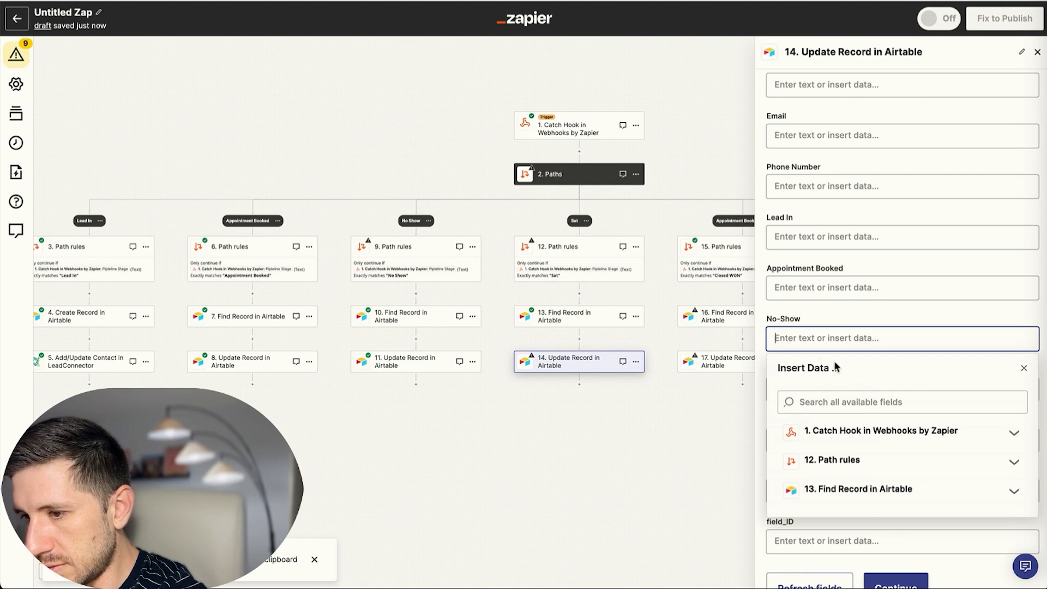
click(769, 317)
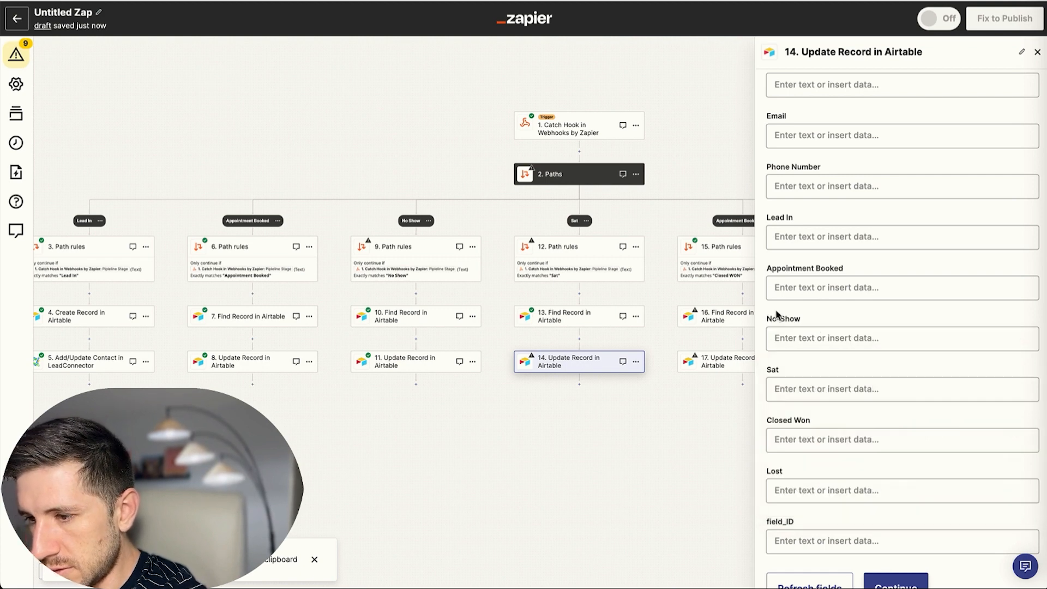
click(826, 389)
click(851, 455)
text(sat)
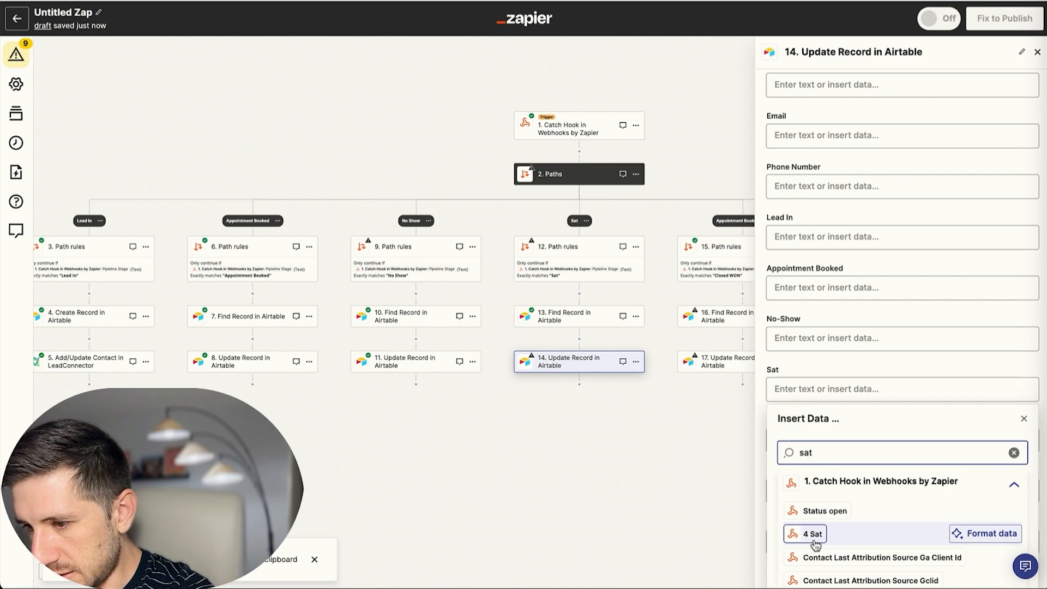
click(814, 535)
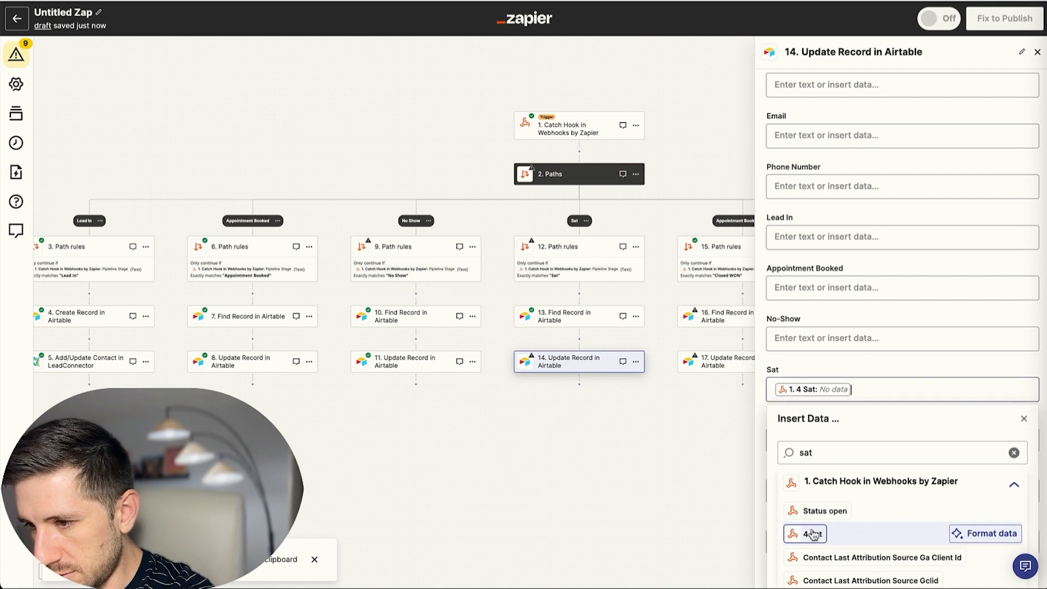
click(702, 458)
Finish step 14's setup, skip its test, and close the panel.
scroll(908, 499, down, 1)
click(894, 534)
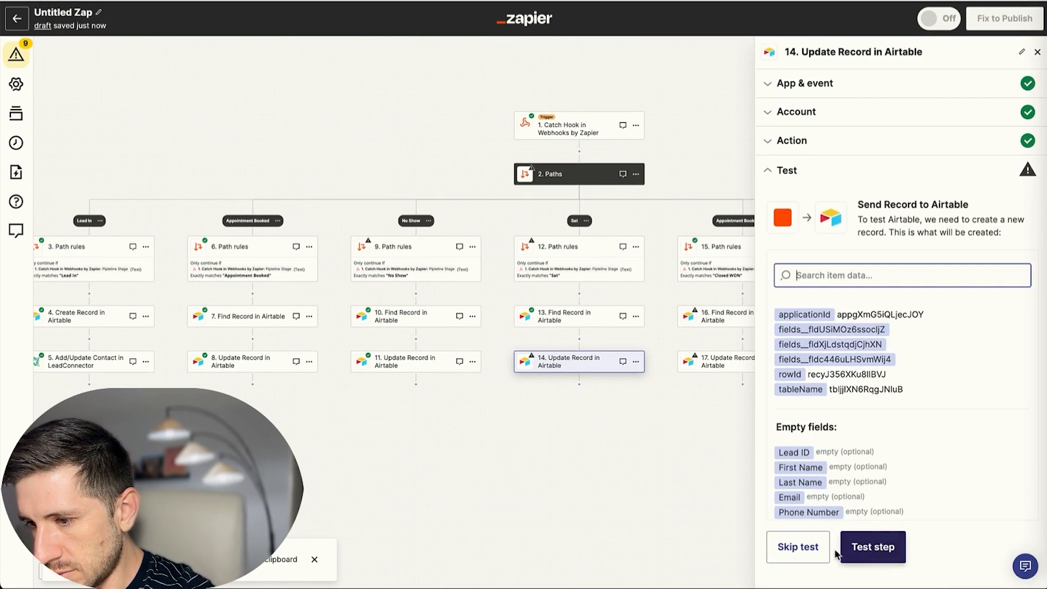
click(810, 550)
click(552, 321)
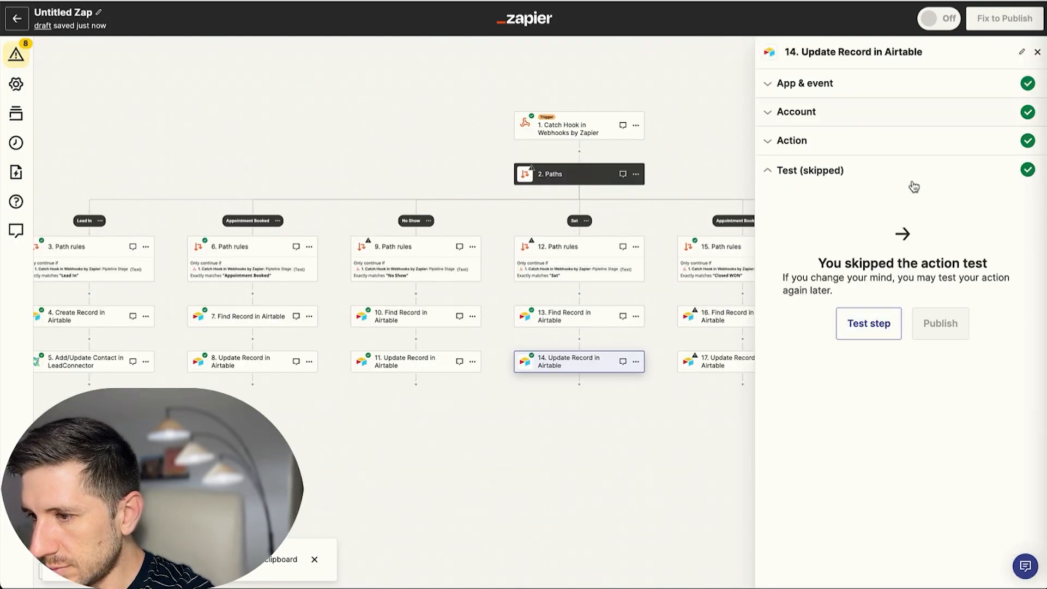
click(1038, 51)
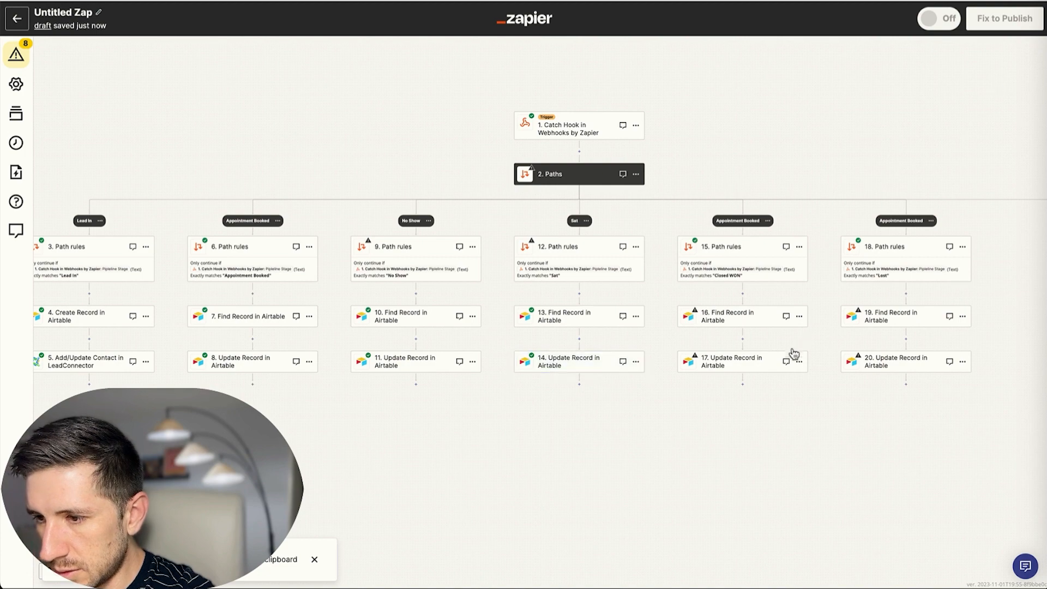
Remove step 10's record ID from step 17's Record field and look for step 16's data.
click(754, 365)
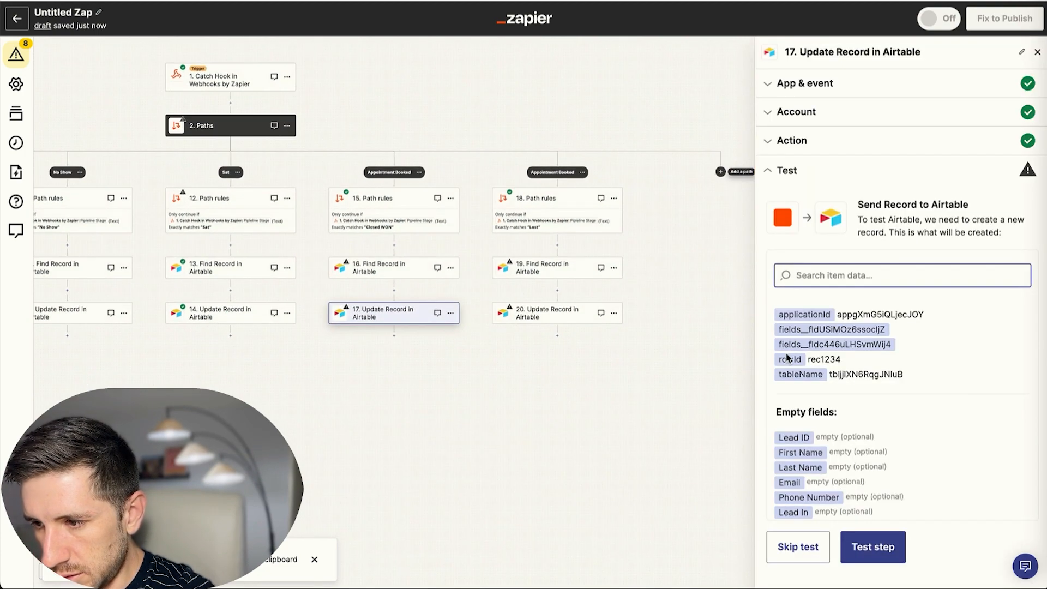
click(798, 142)
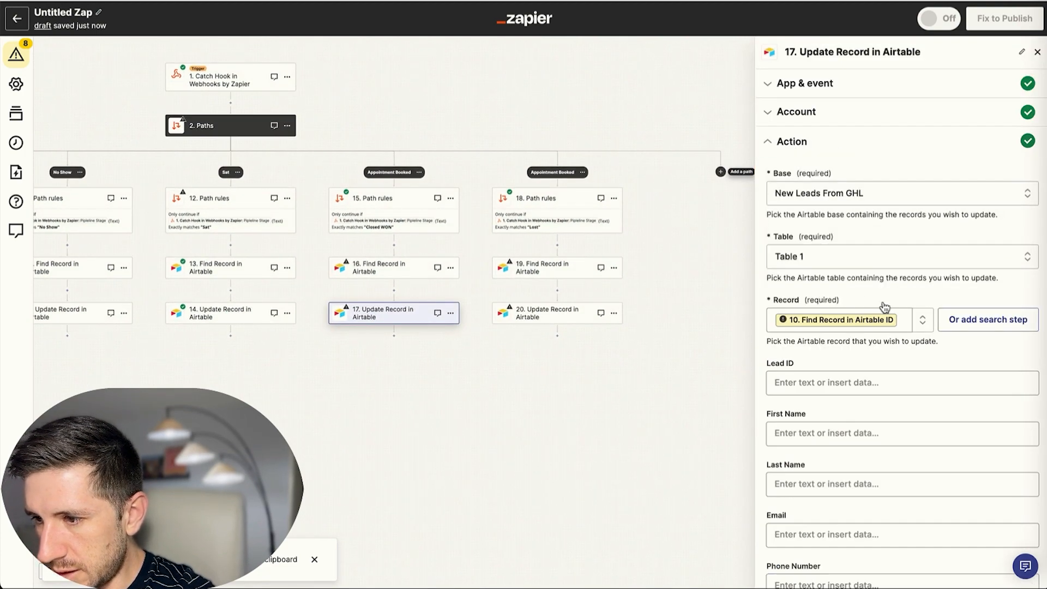
click(904, 320)
key(BackSpace)
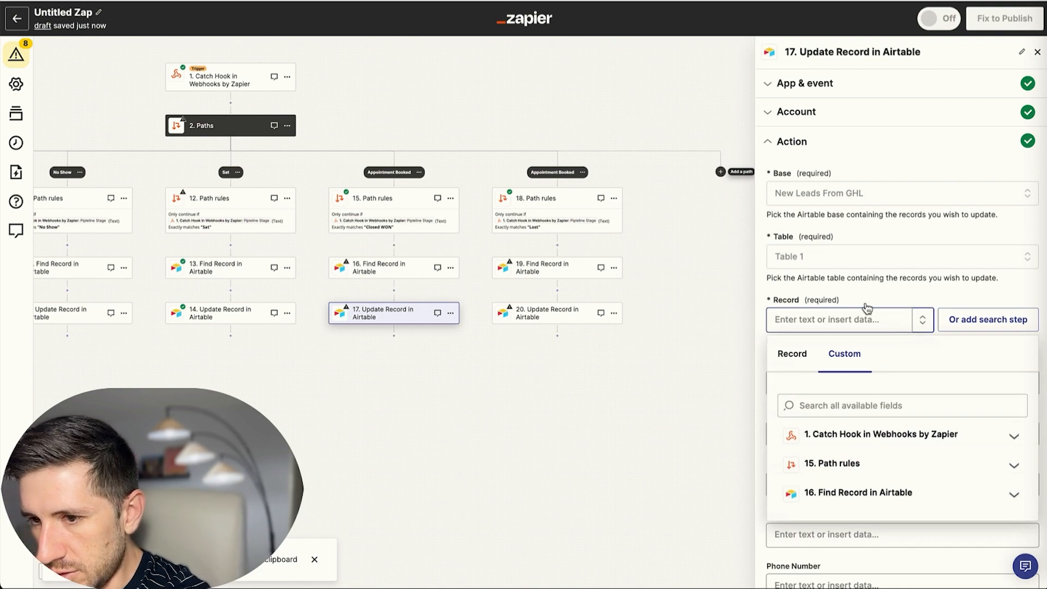
click(828, 496)
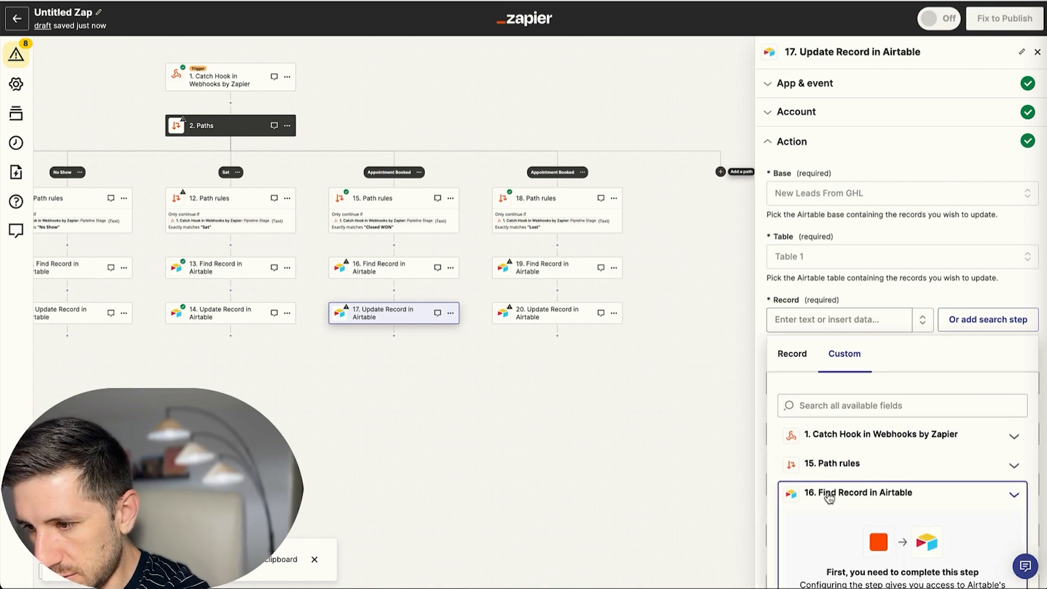
scroll(851, 491, down, 3)
scroll(860, 485, down, 2)
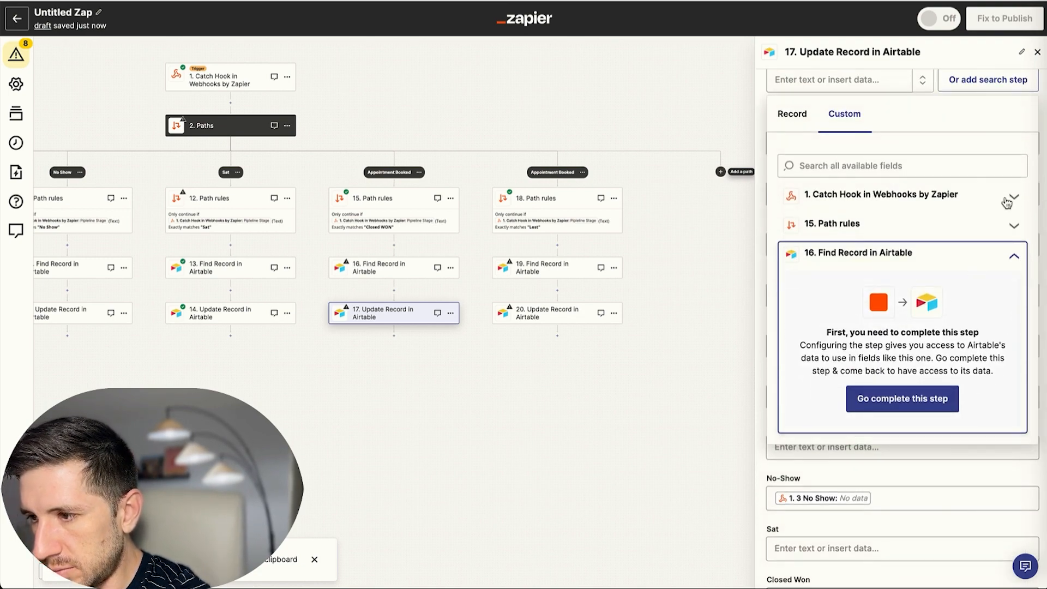
click(1015, 260)
click(1009, 258)
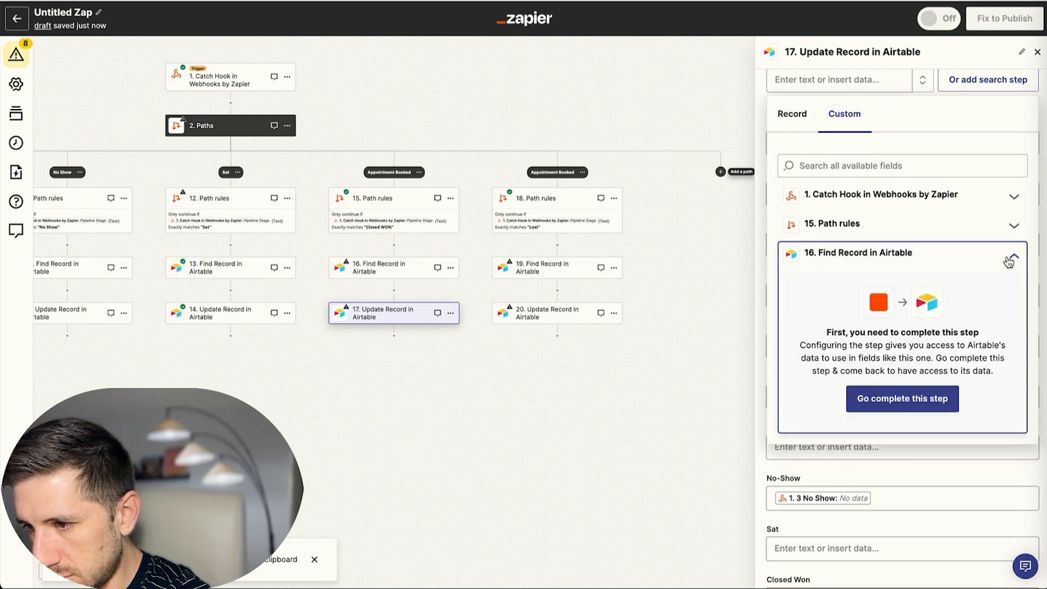
click(1009, 259)
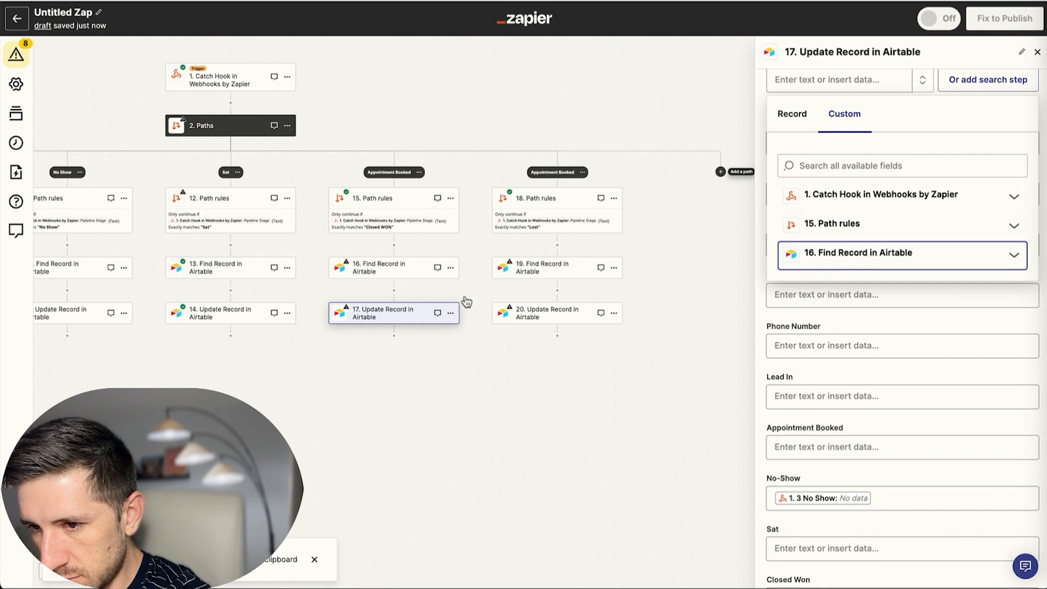
Skip the test on step 16's Find Record search.
click(545, 320)
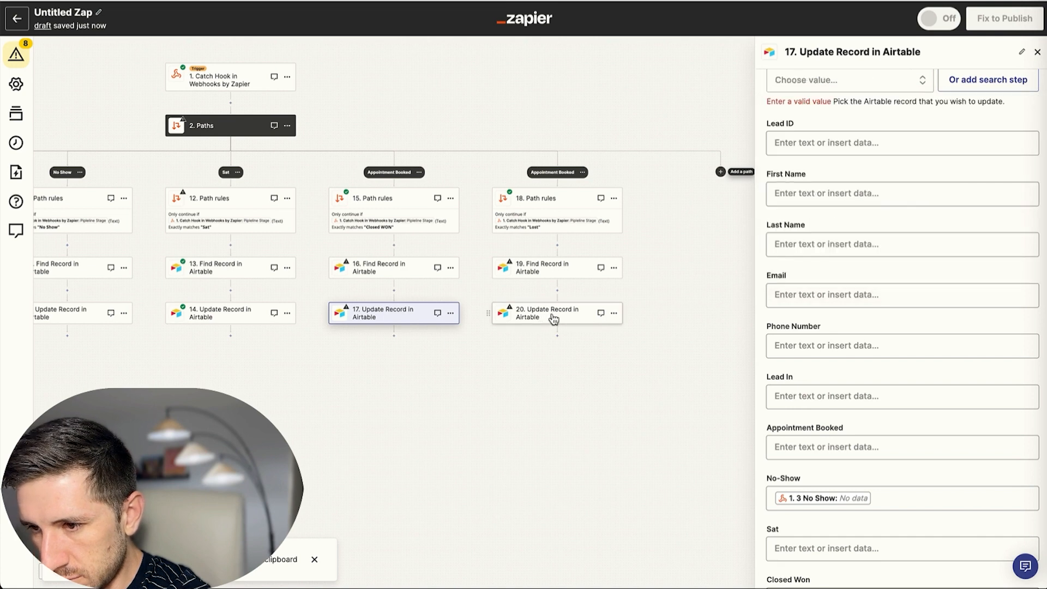
click(395, 269)
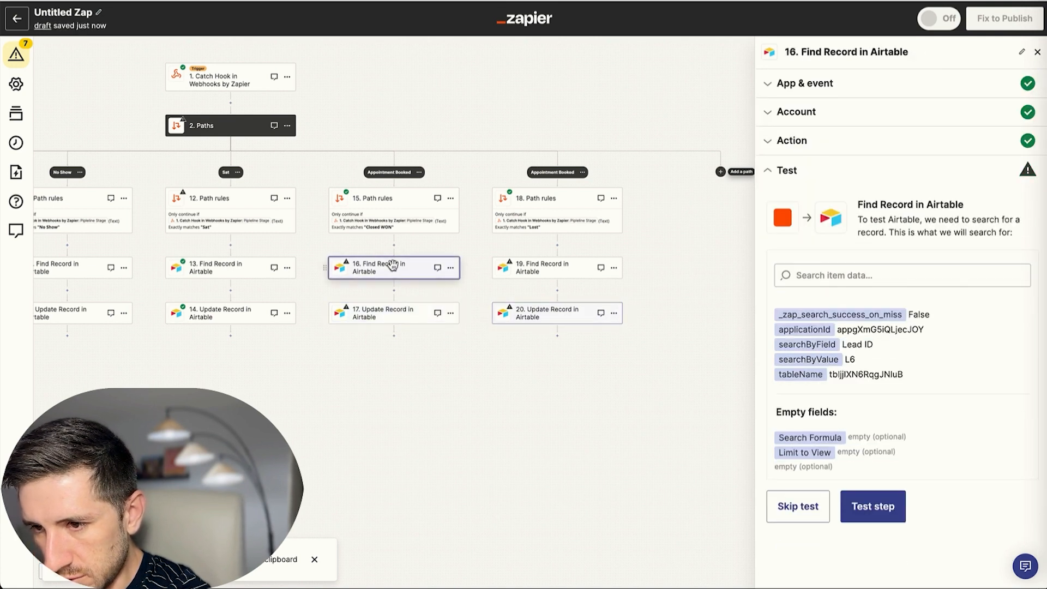
click(804, 515)
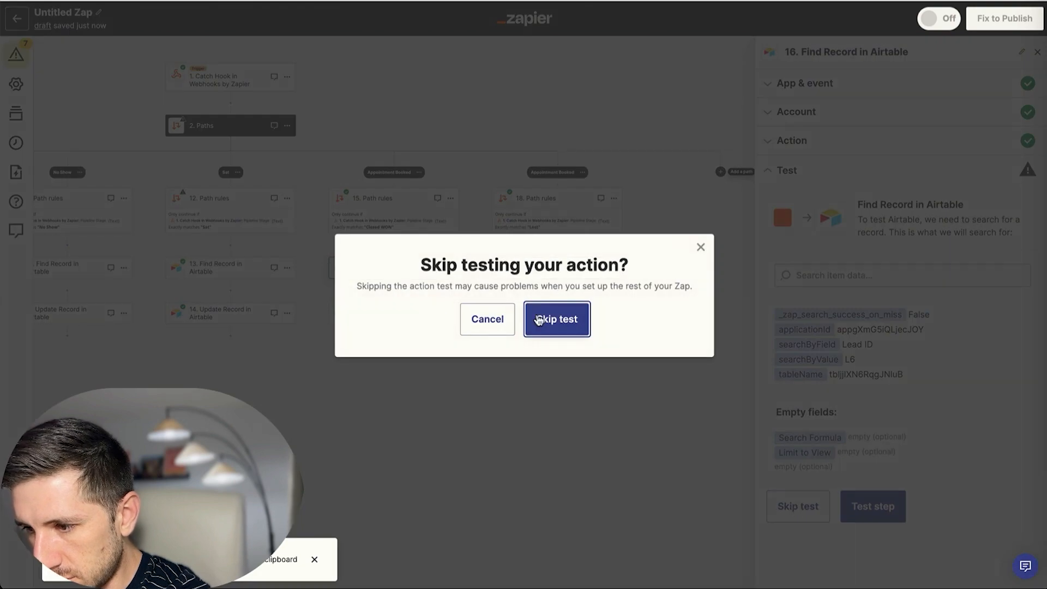
click(550, 324)
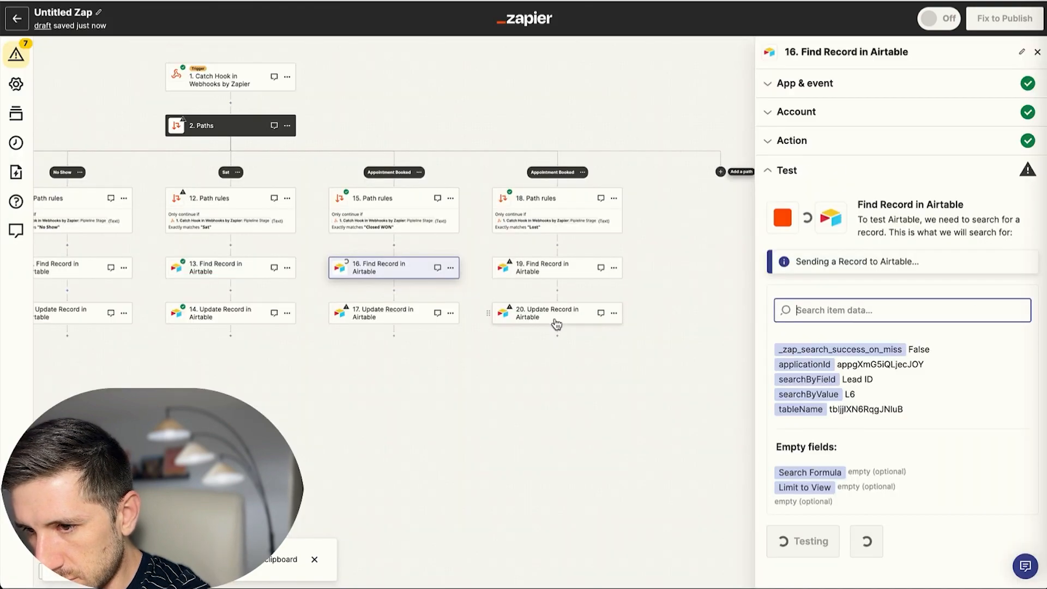
Set step 17's Record to Custom, mapped to step 16's found record ID.
click(406, 315)
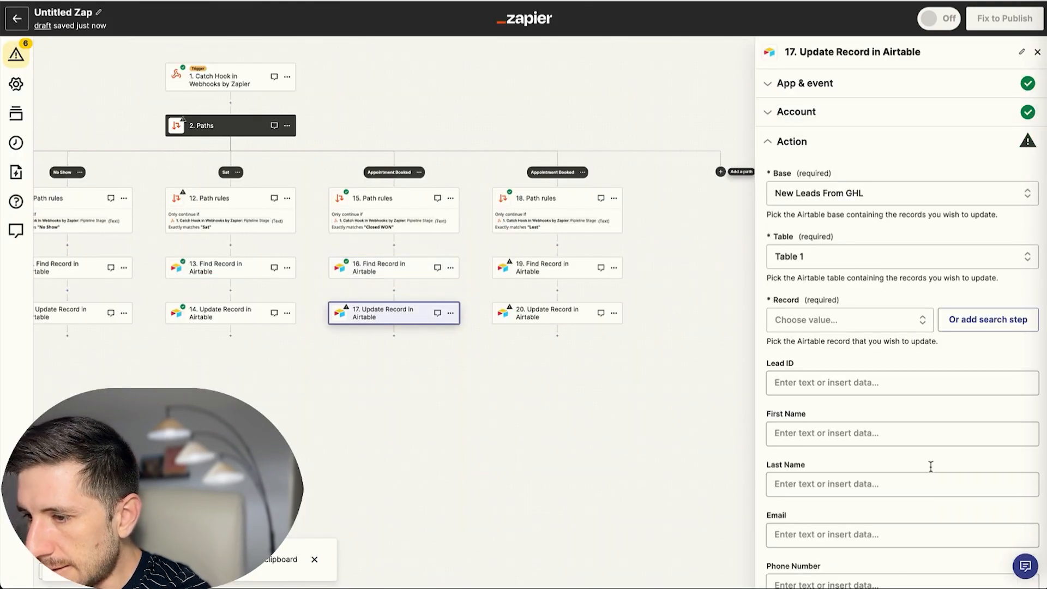
click(895, 328)
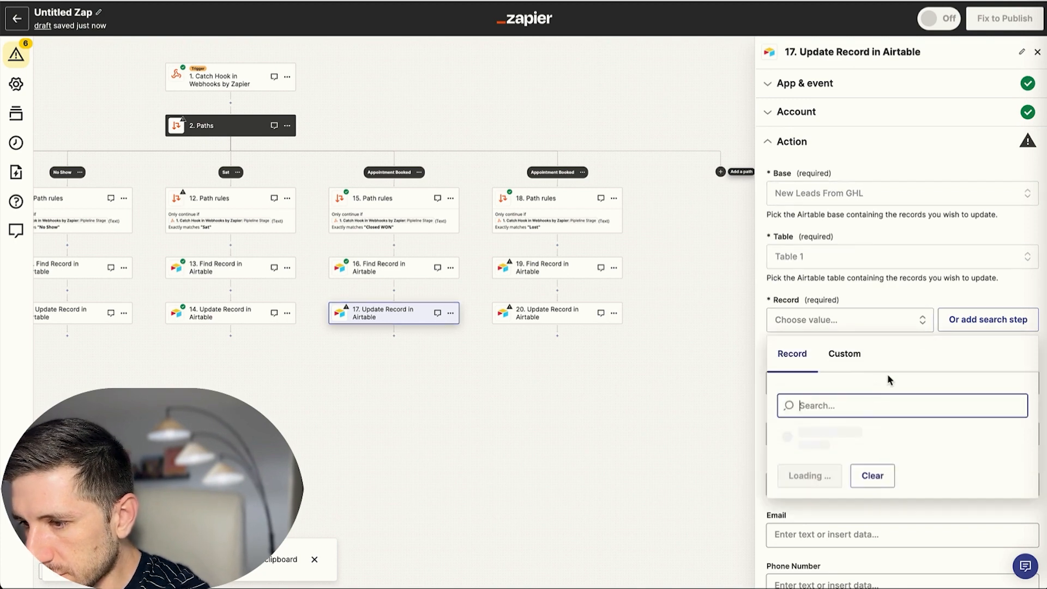
click(853, 358)
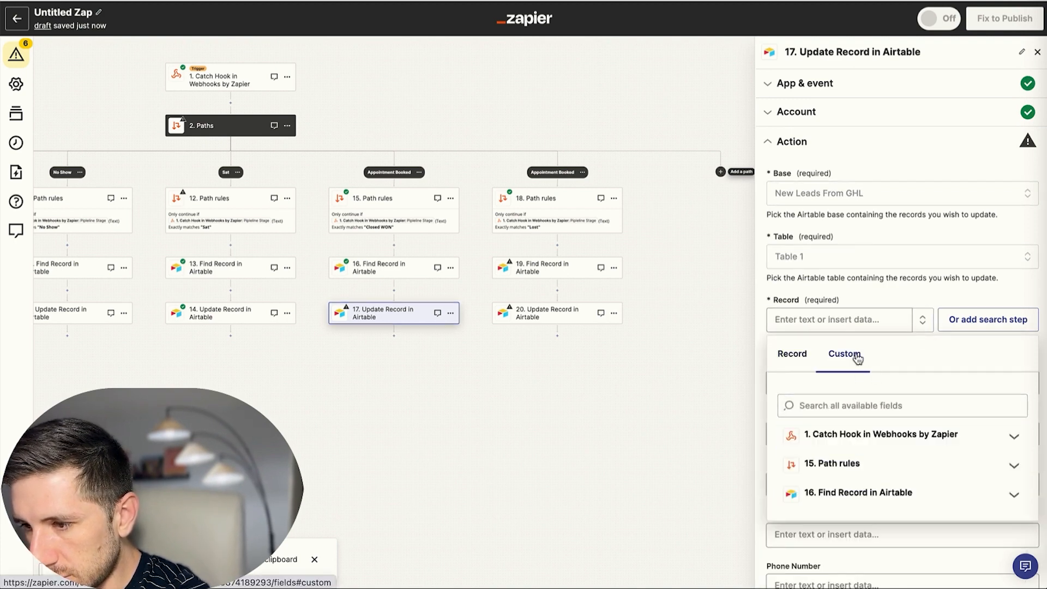
scroll(872, 447, down, 2)
click(860, 441)
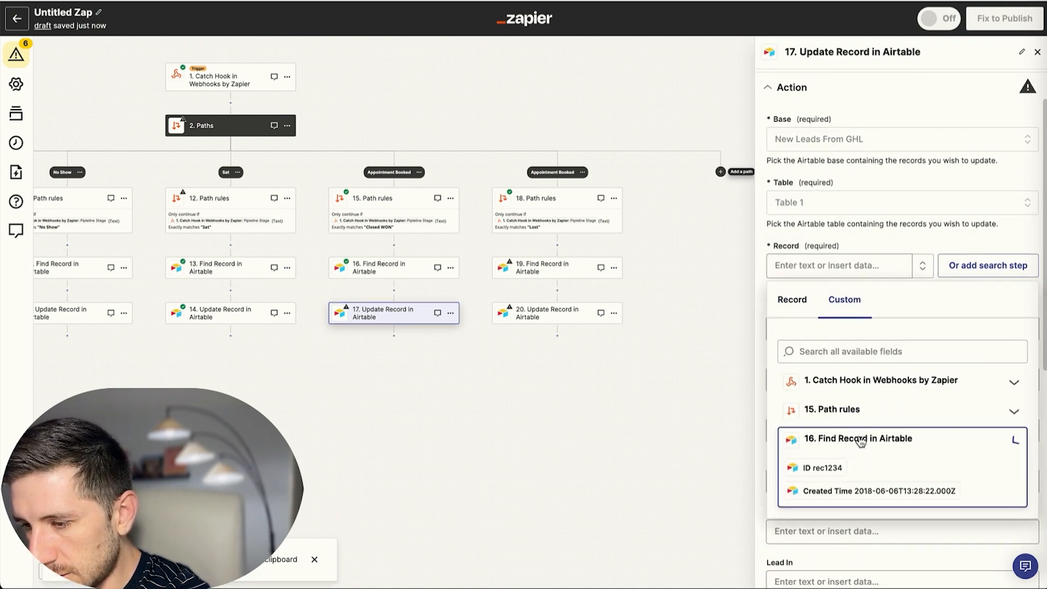
click(794, 470)
click(765, 227)
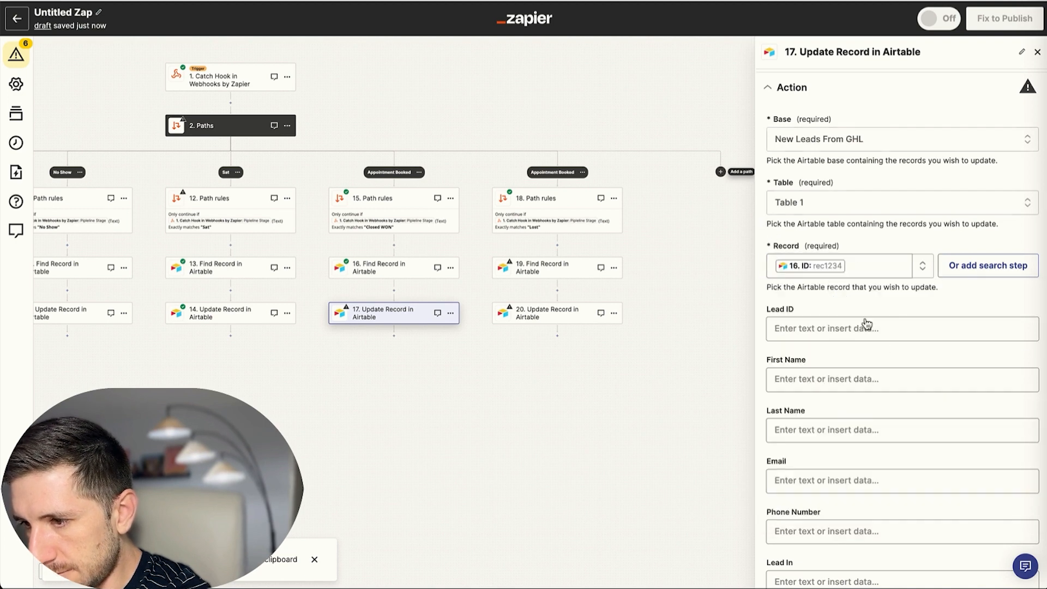
Clear No-Show and map the webhook's 5 Closed Won value into Closed Won.
scroll(998, 311, down, 7)
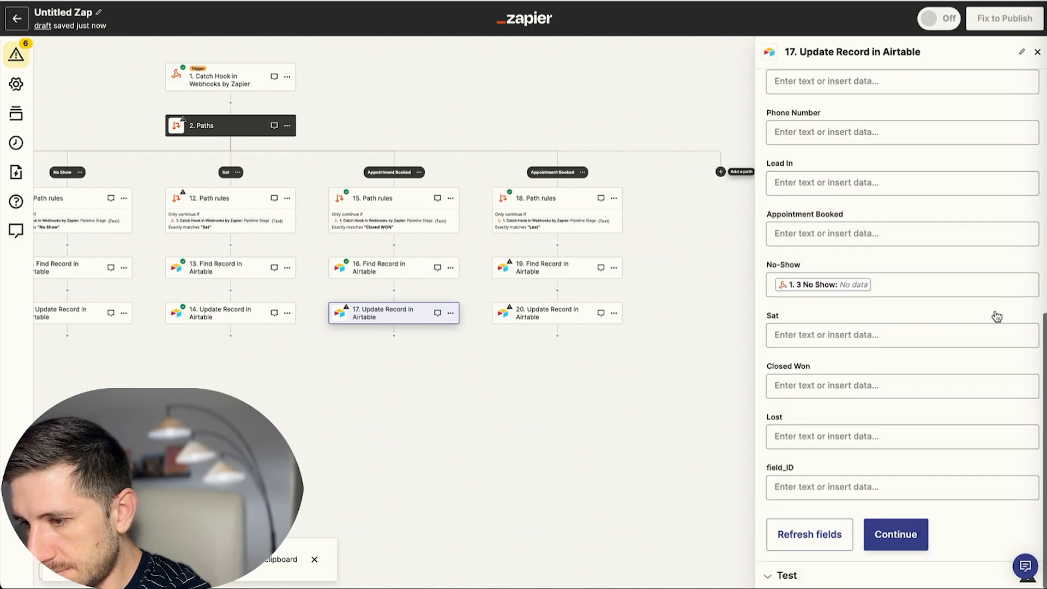
click(895, 285)
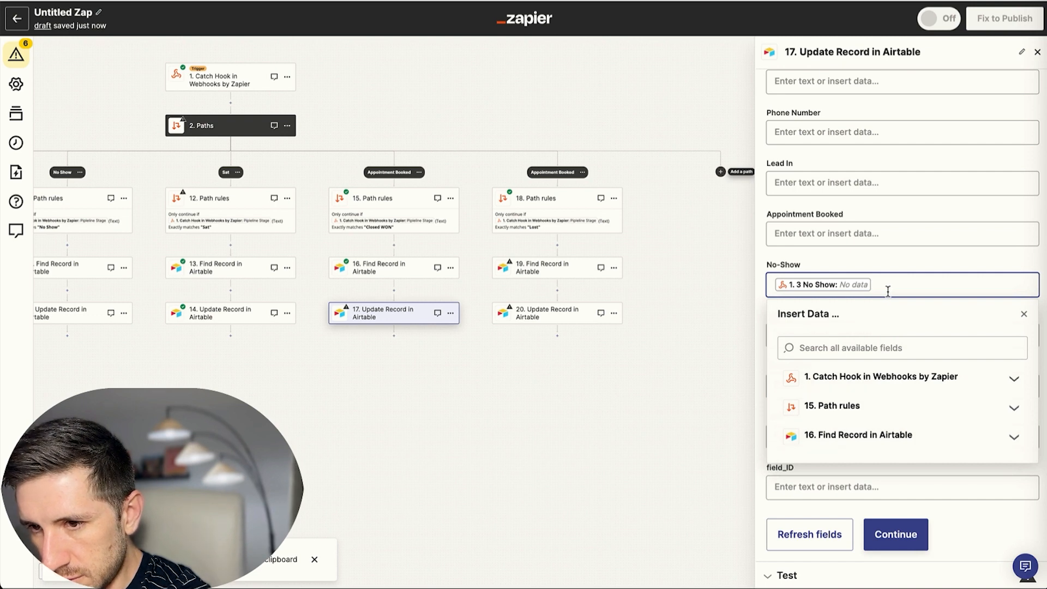
key(BackSpace)
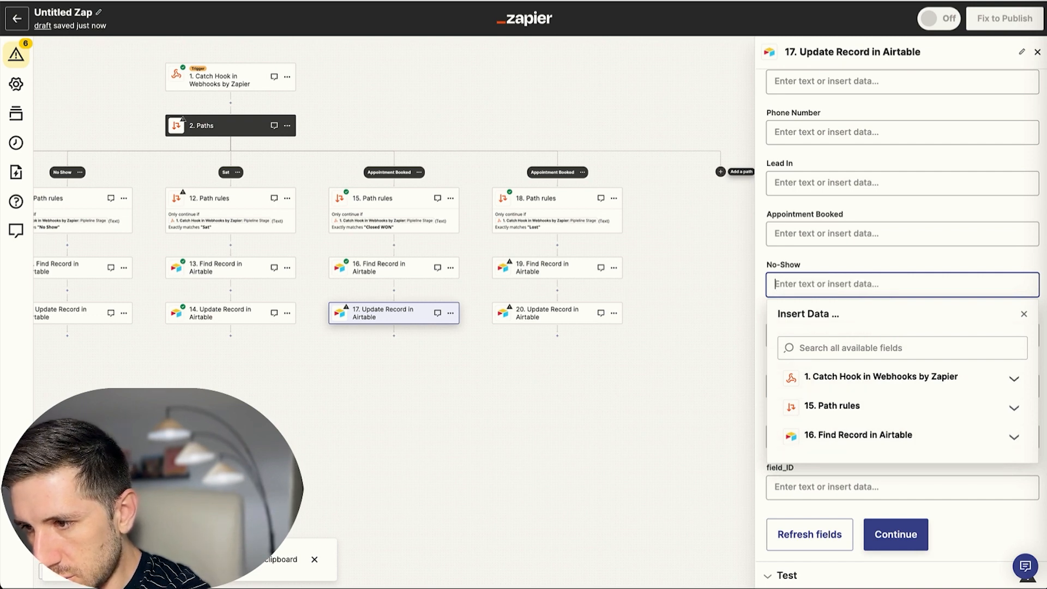
click(759, 306)
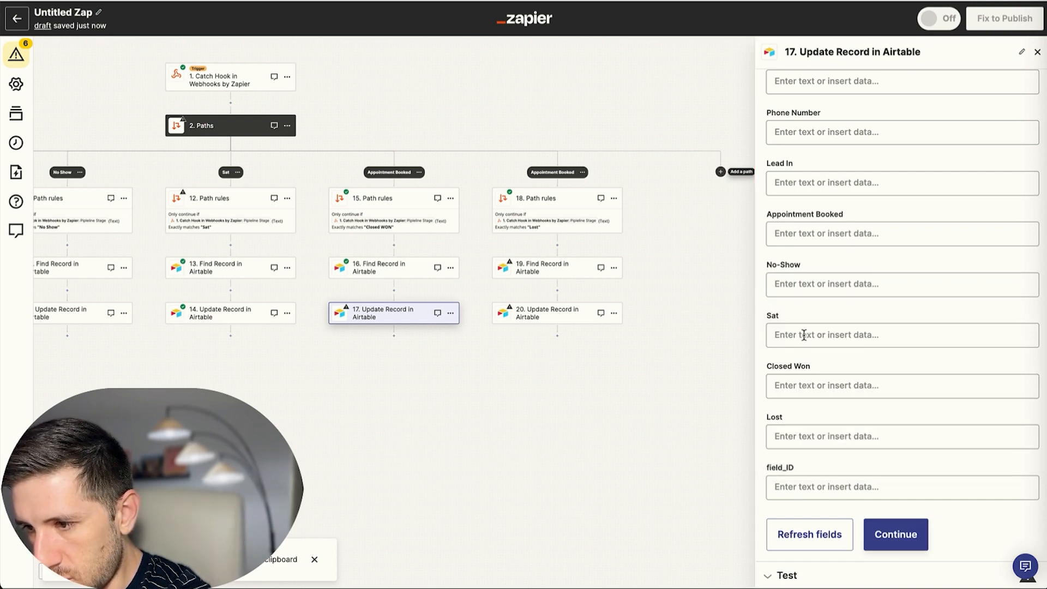
click(807, 384)
click(817, 445)
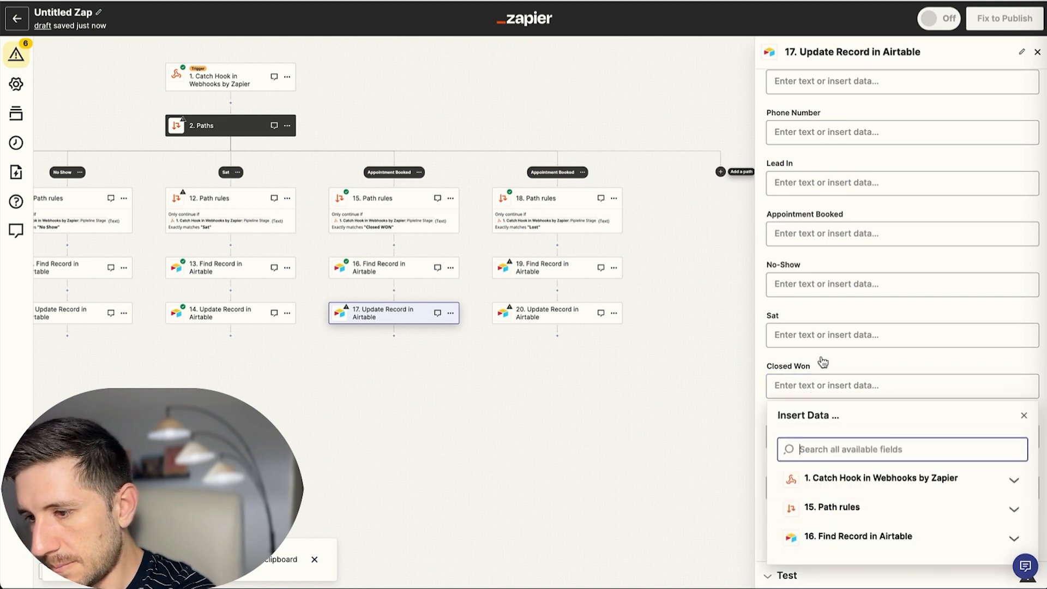
text(closed)
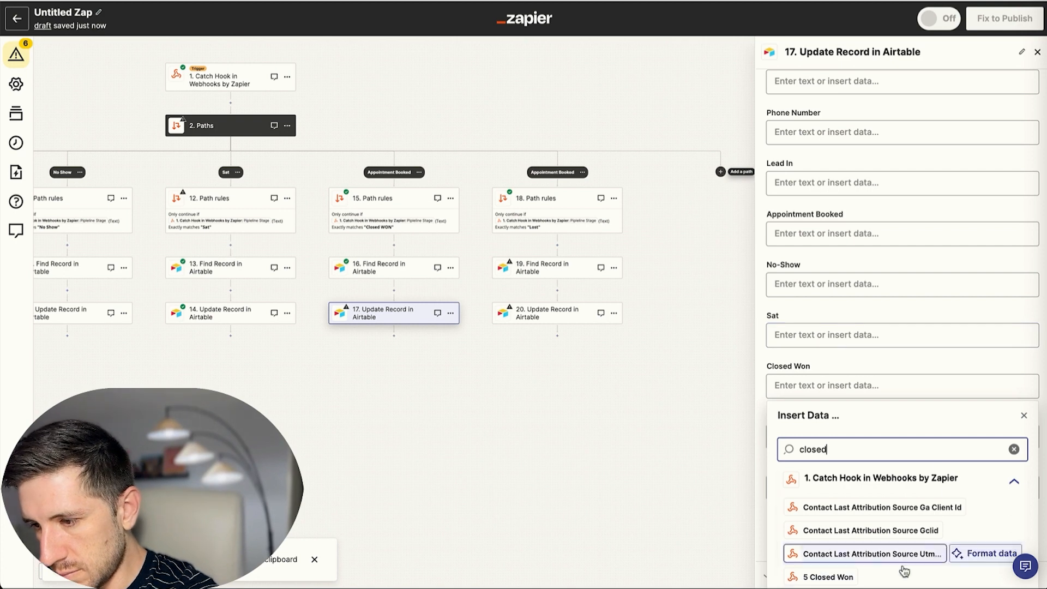
click(828, 577)
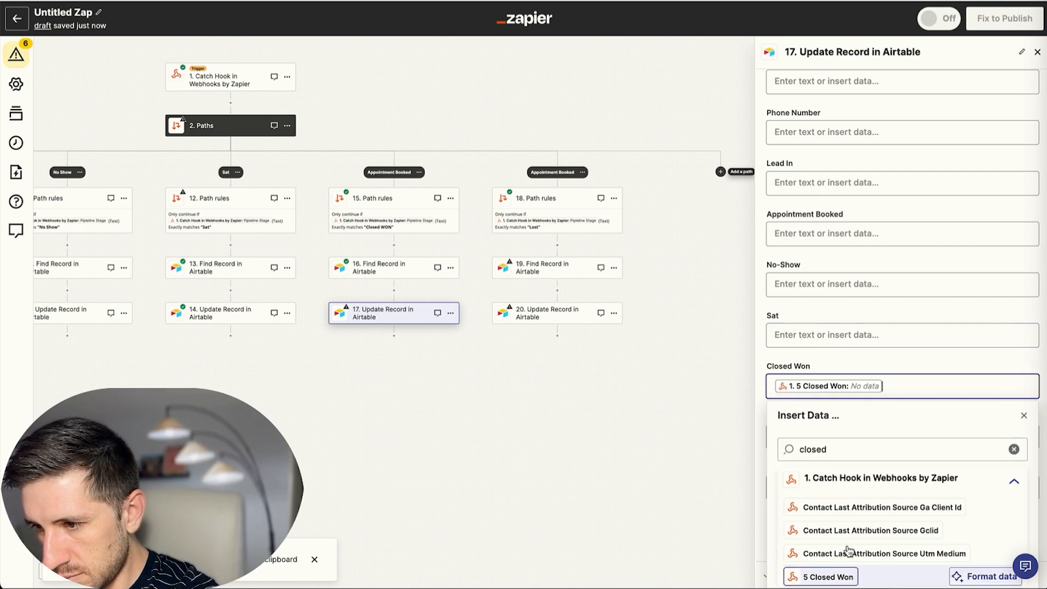
click(764, 300)
click(890, 532)
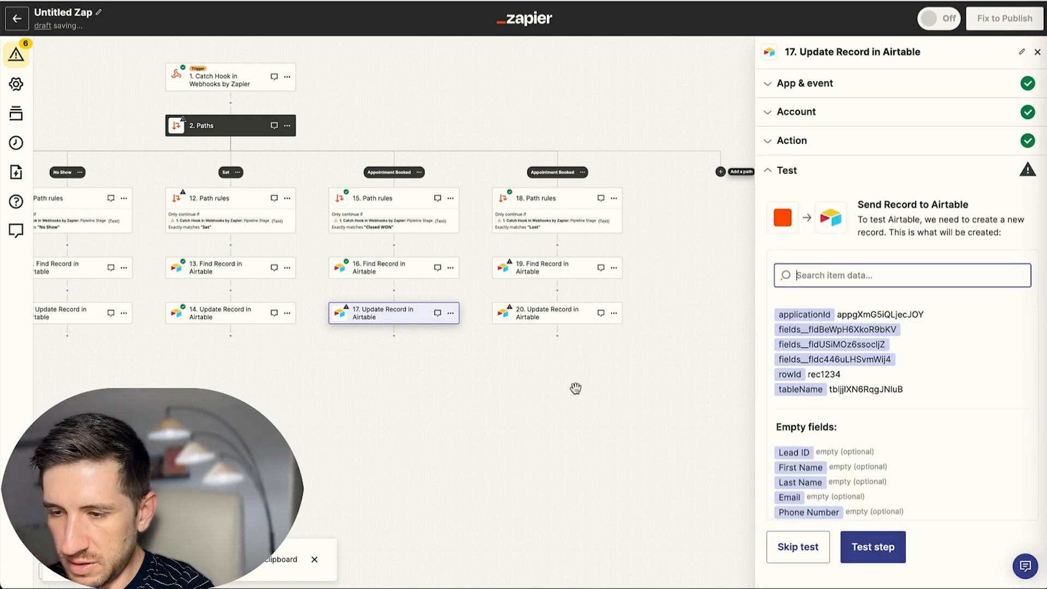
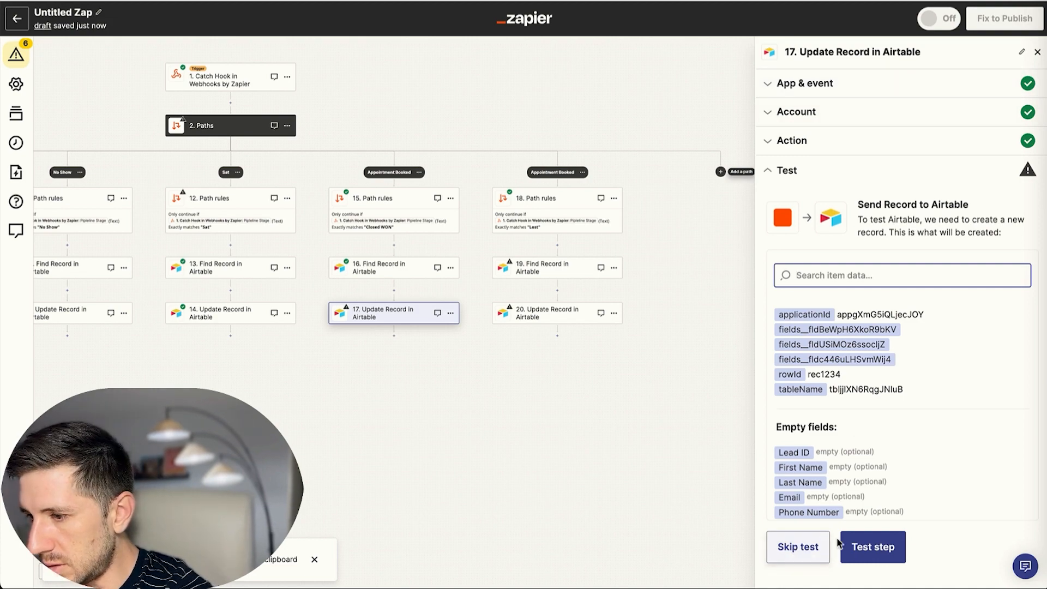
Skip the action test for step 17's Airtable Update Record, marking it complete.
click(797, 548)
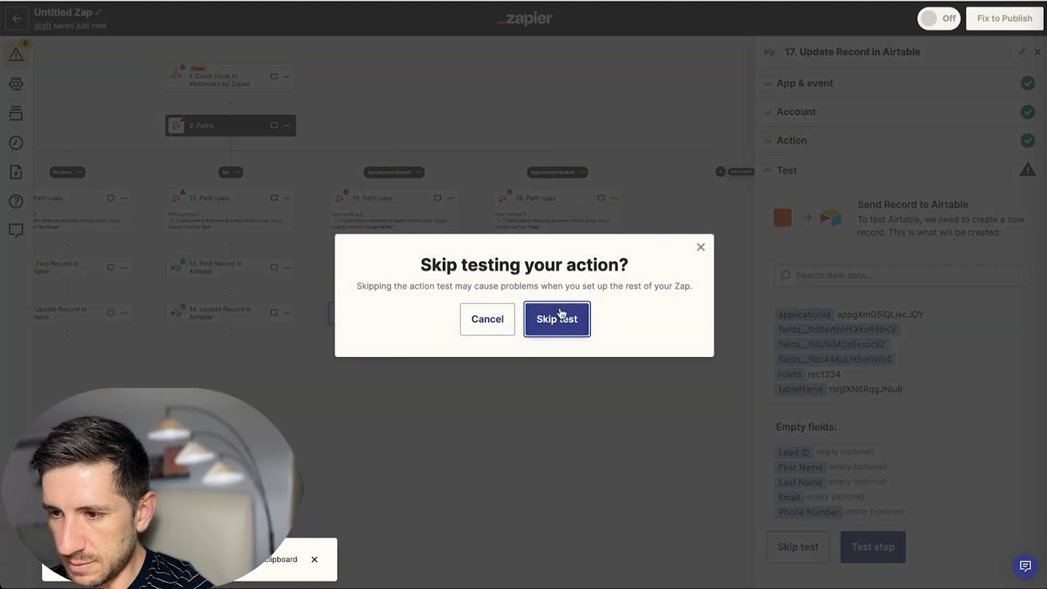
click(543, 316)
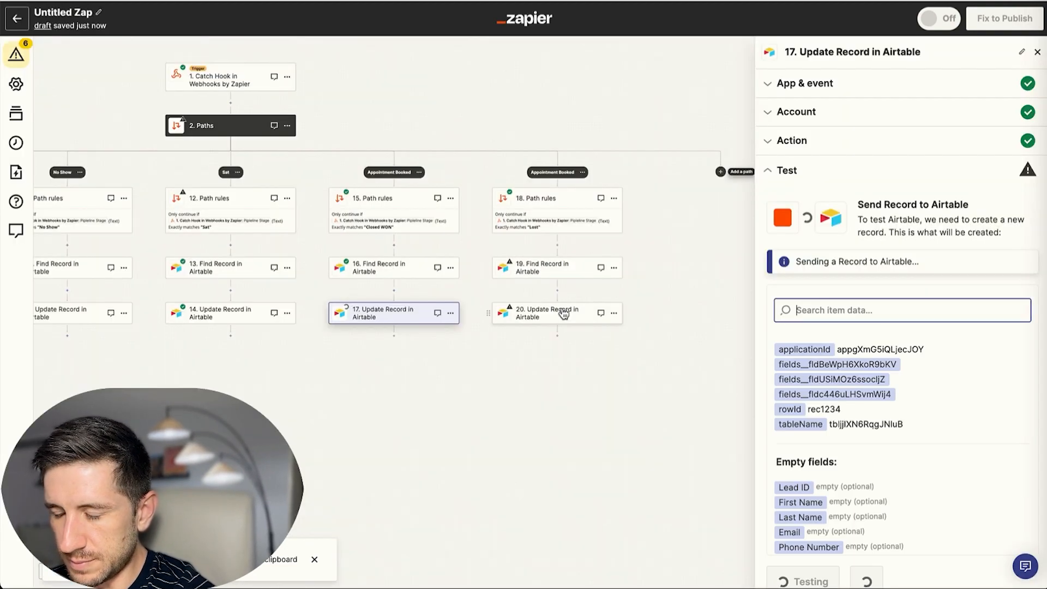
click(552, 270)
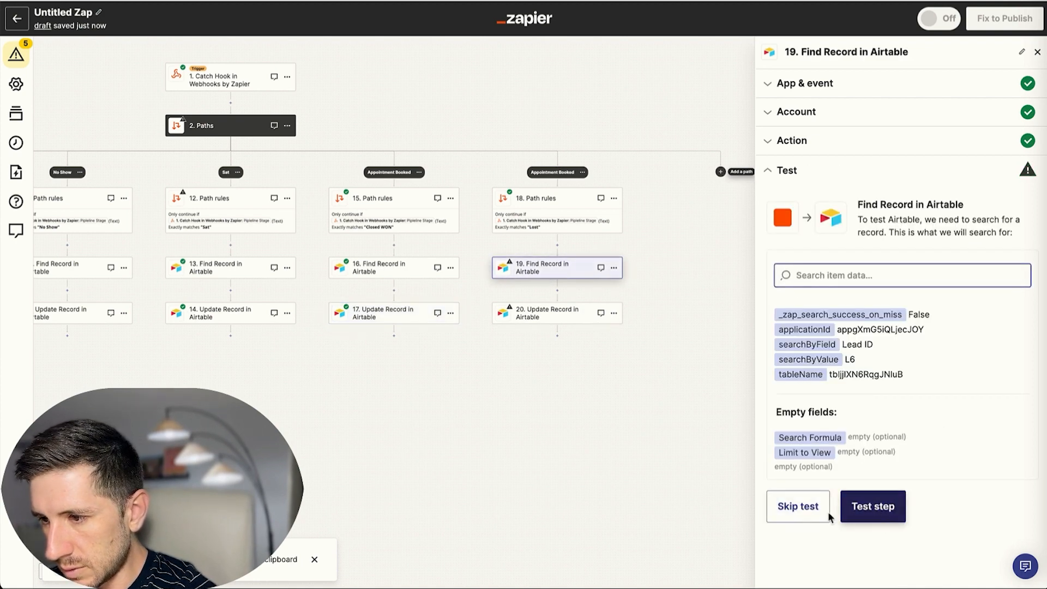
Test step 19's record search, then set step 20's Record to step 19's found ID.
click(879, 507)
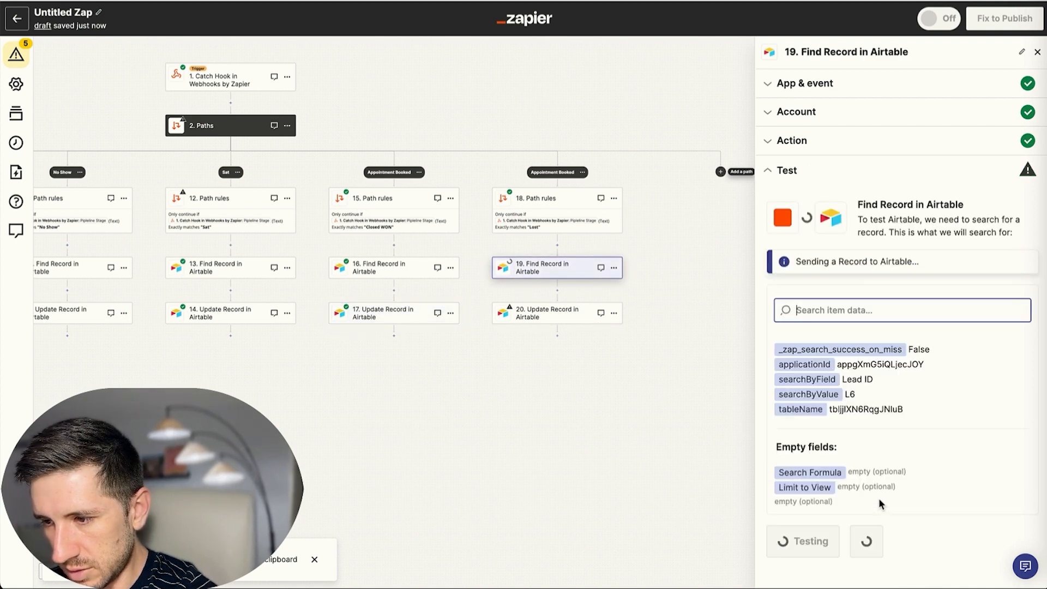
click(555, 316)
click(793, 142)
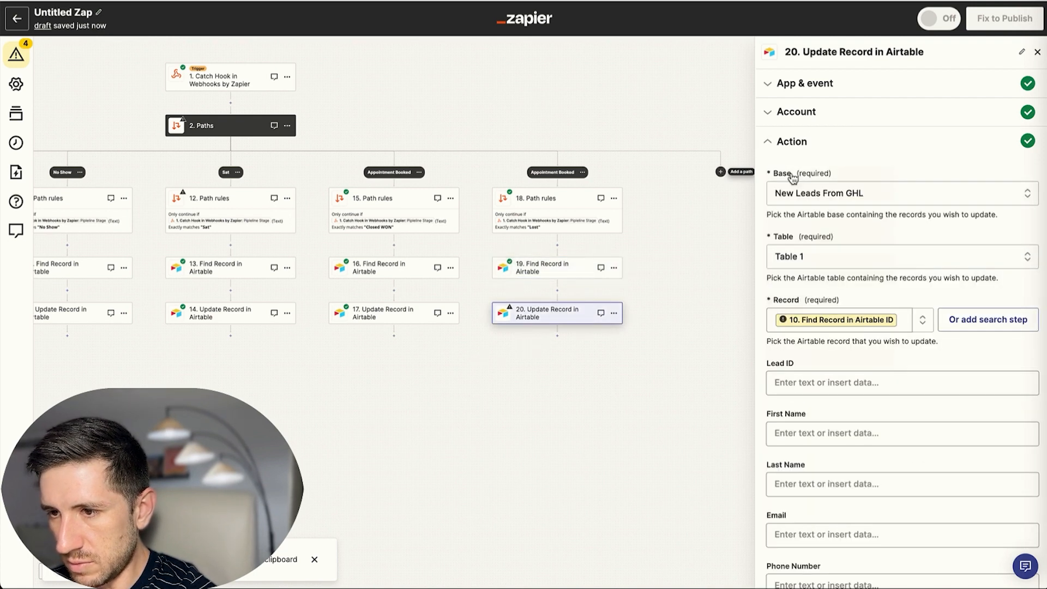
click(903, 315)
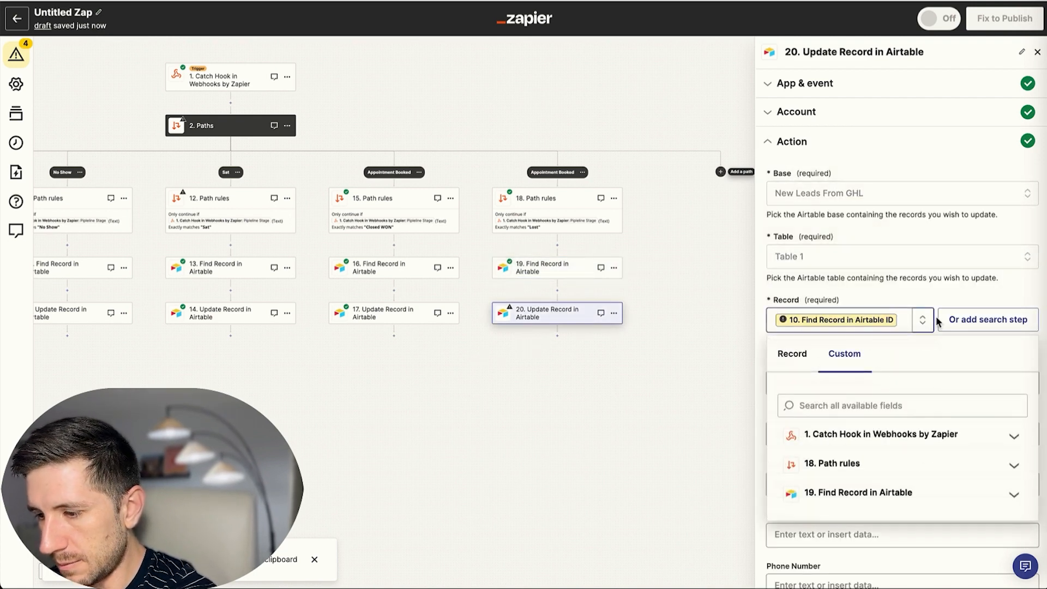
key(BackSpace)
click(860, 494)
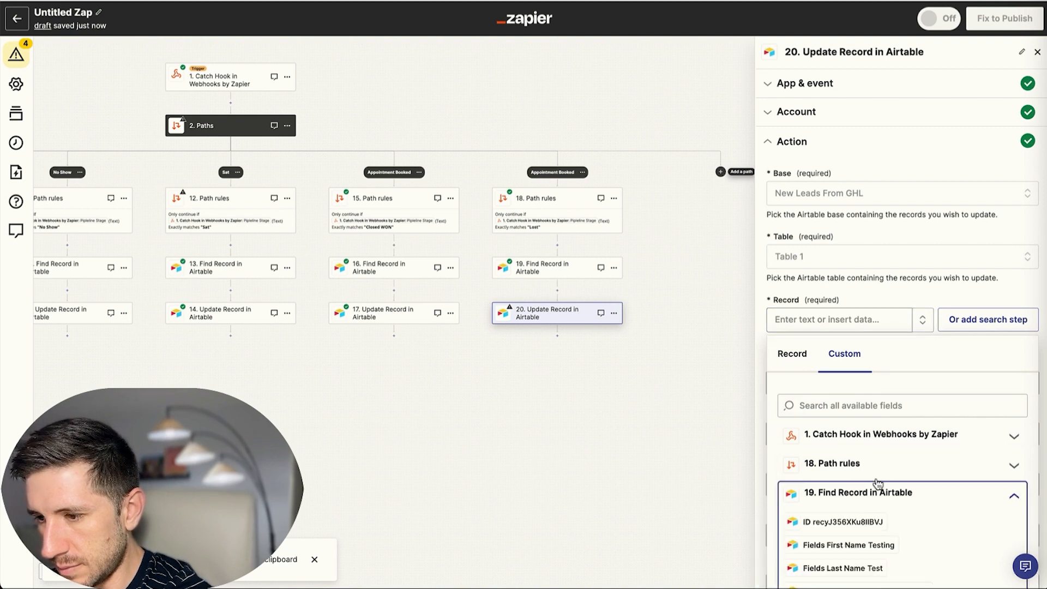
click(845, 516)
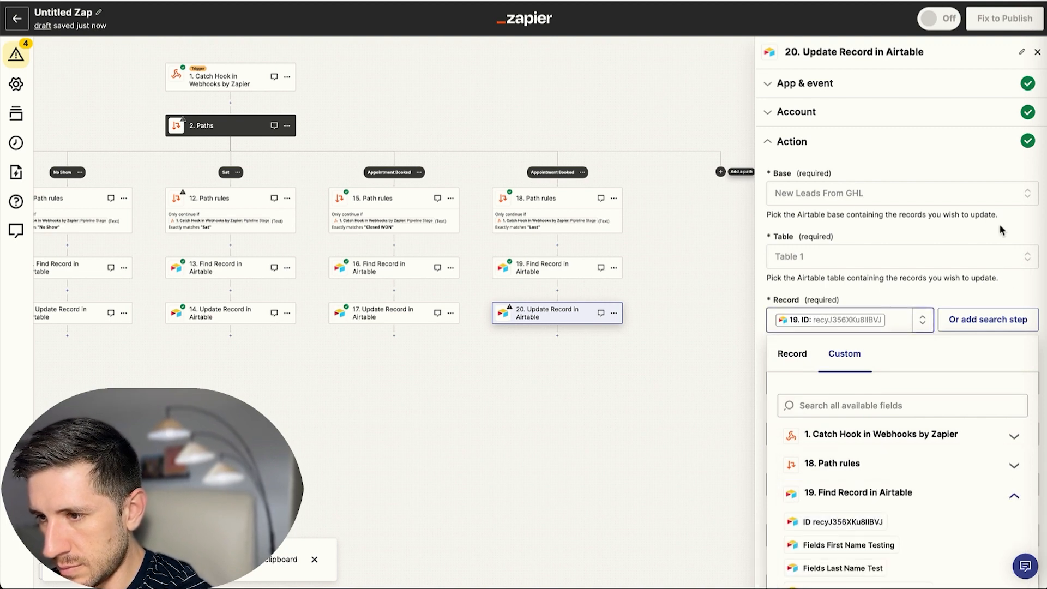
click(879, 300)
Clear step 20's No-Show field and map the webhook's 6 Lost value into Lost.
scroll(878, 299, down, 7)
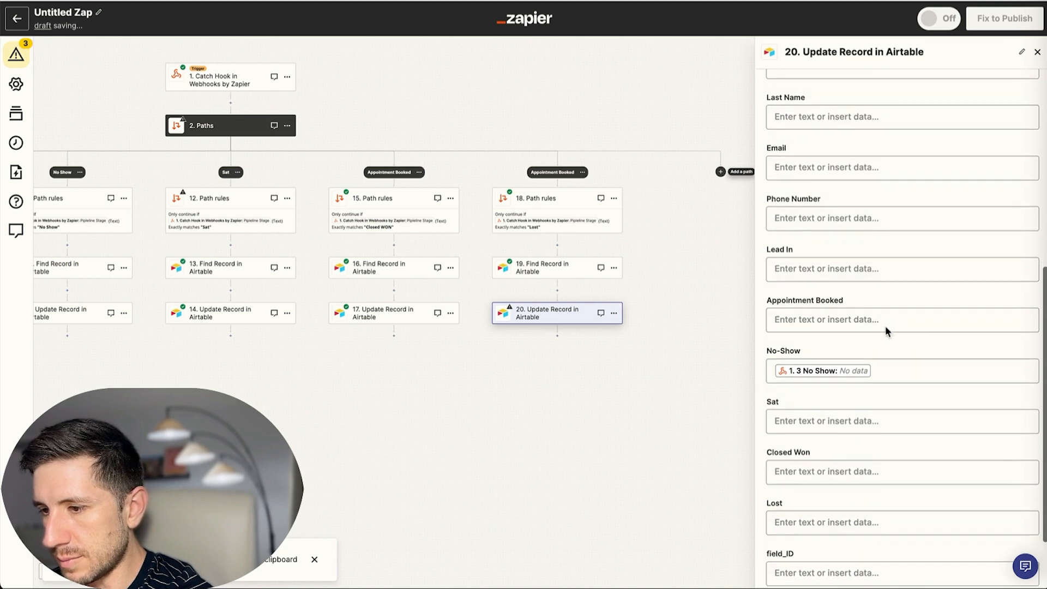
click(888, 371)
key(BackSpace)
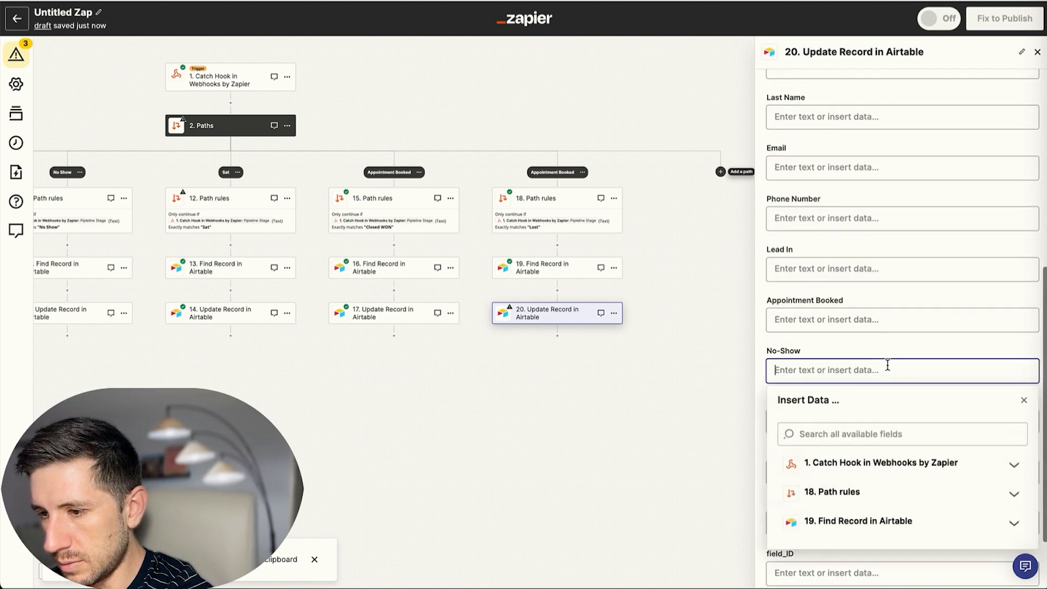
click(764, 342)
scroll(837, 411, down, 2)
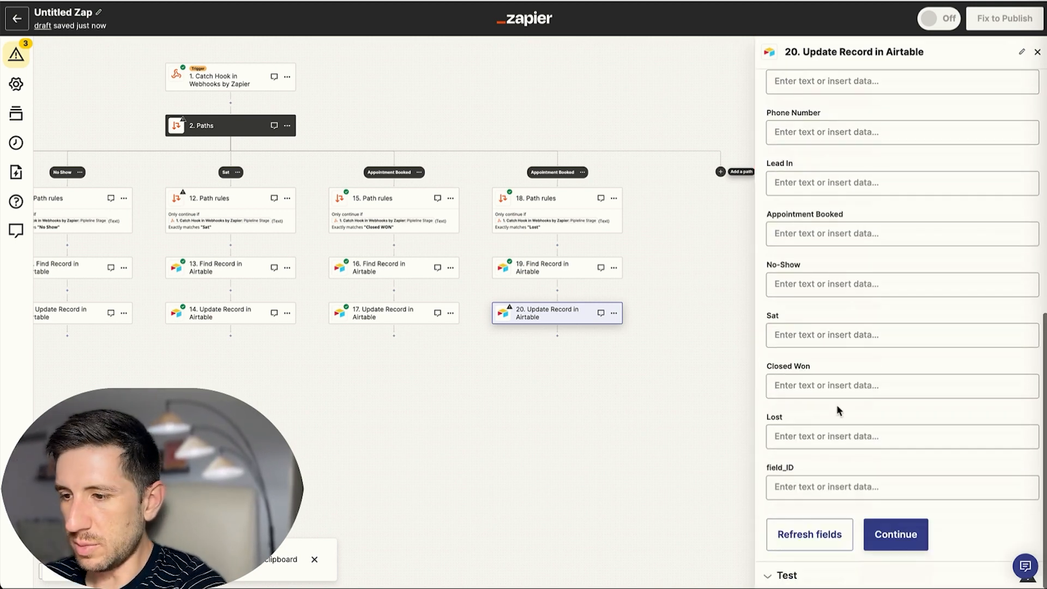
click(812, 438)
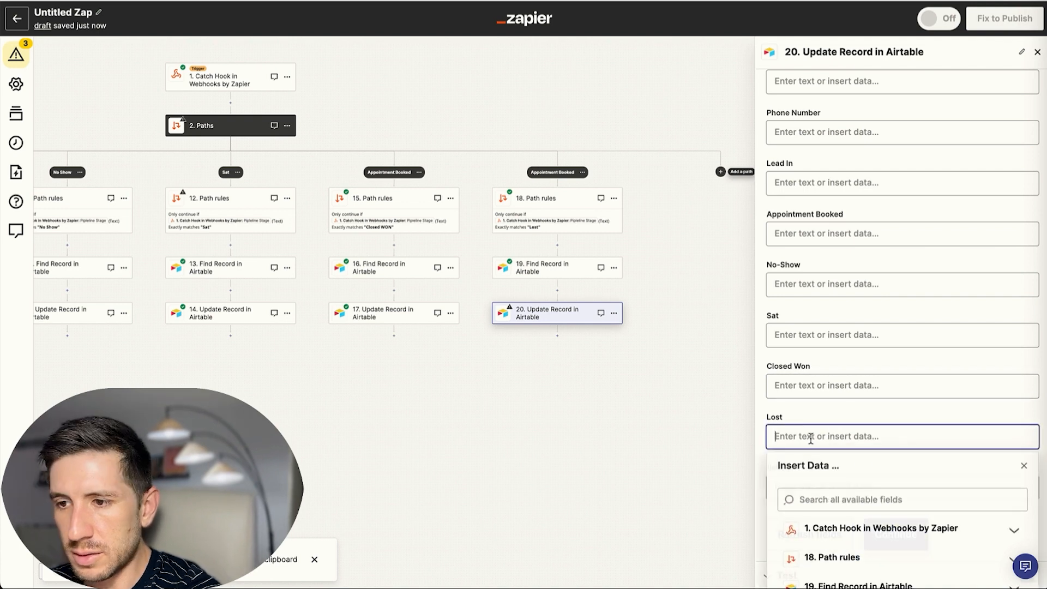
scroll(815, 484, down, 1)
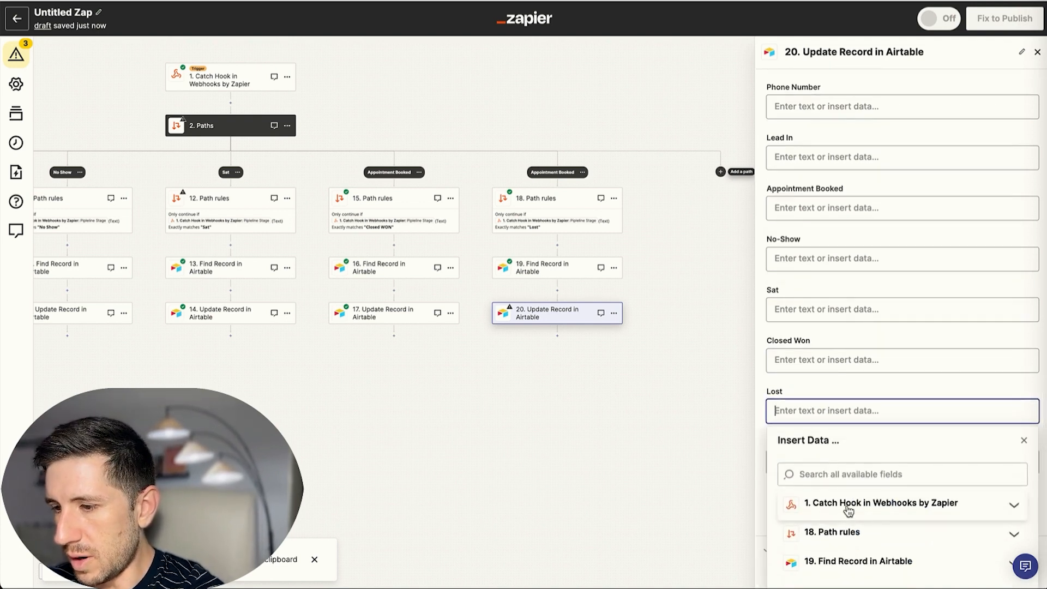
click(818, 504)
scroll(889, 550, down, 3)
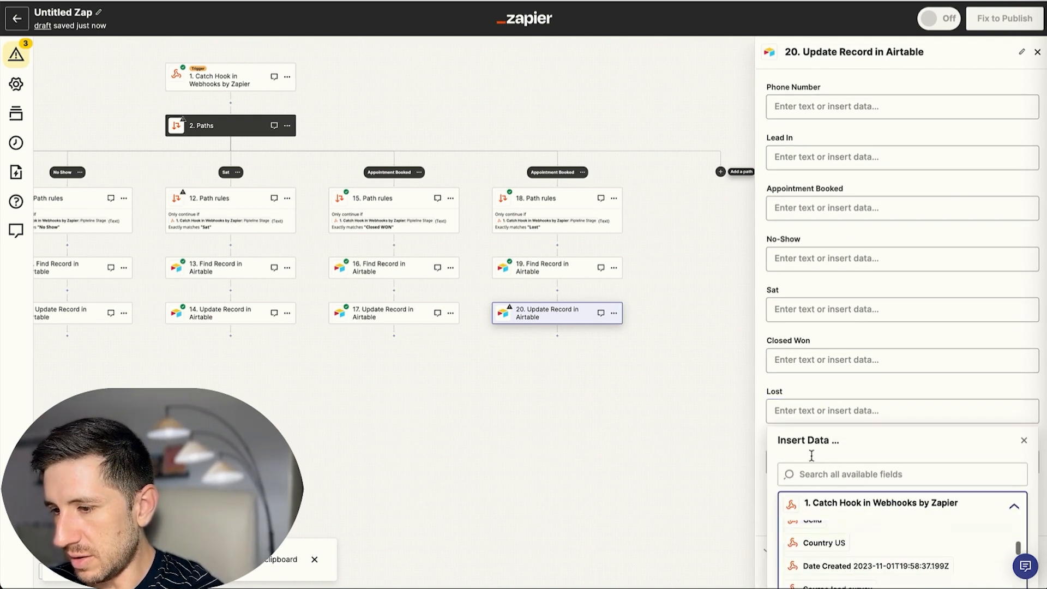
scroll(719, 371, down, 2)
scroll(839, 448, down, 8)
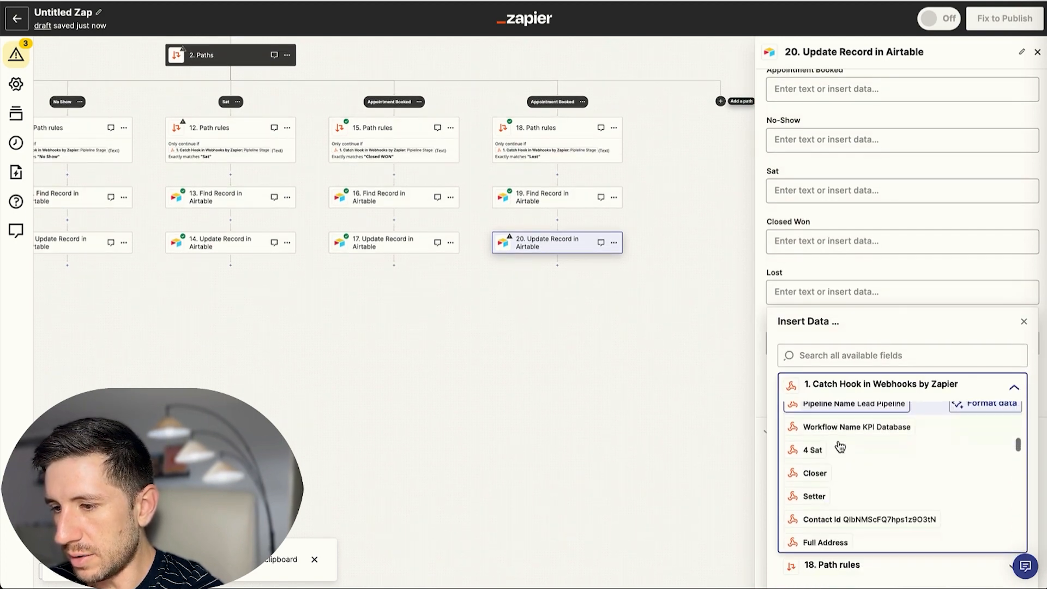
scroll(838, 447, down, 3)
click(832, 357)
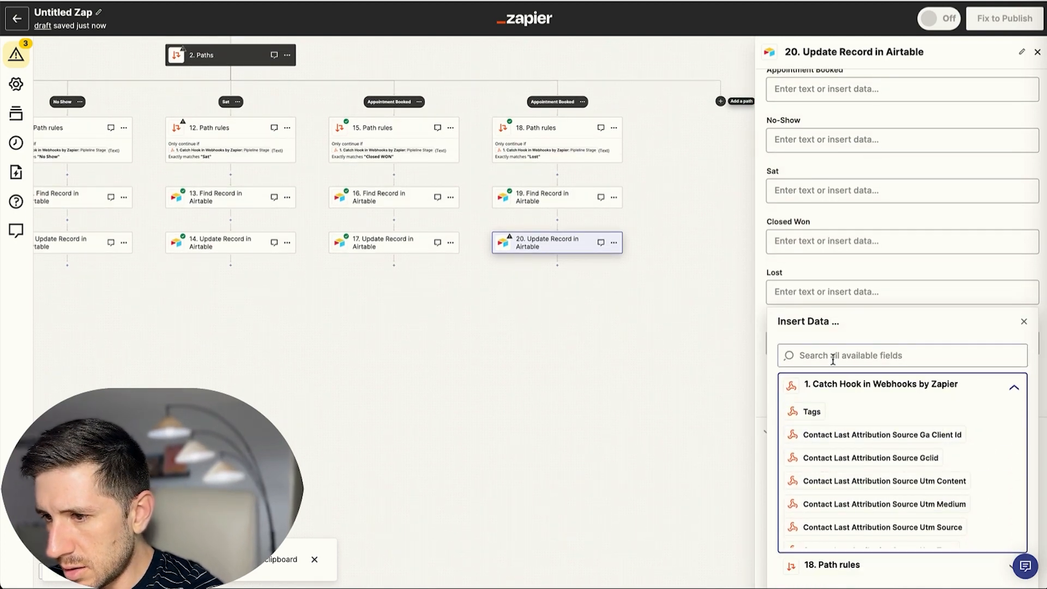
text(lost)
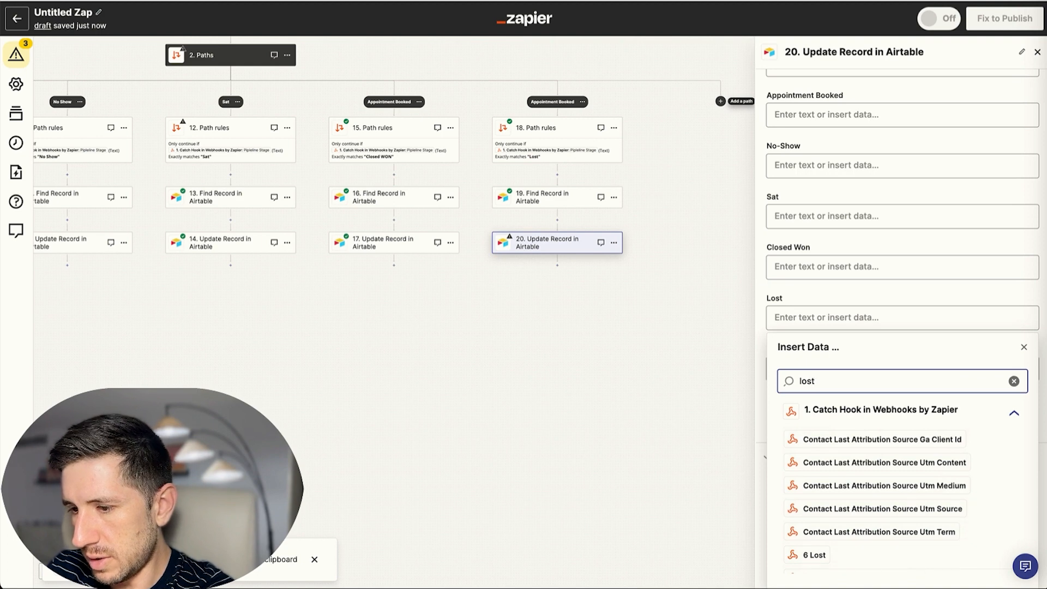
click(814, 554)
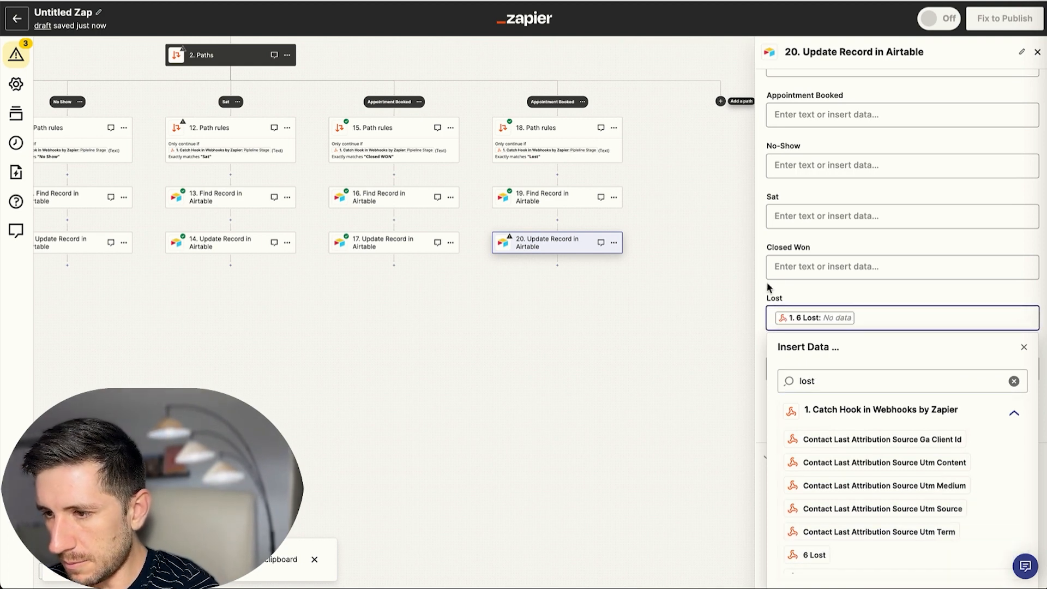
click(806, 306)
Save step 20's settings and test it, sending a record to Airtable.
click(898, 535)
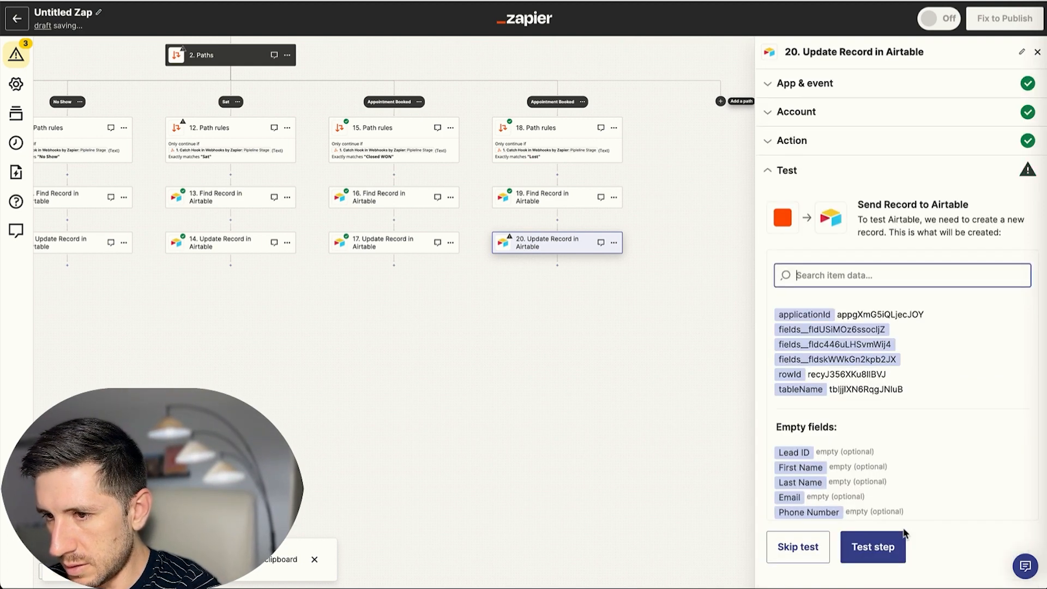
click(886, 552)
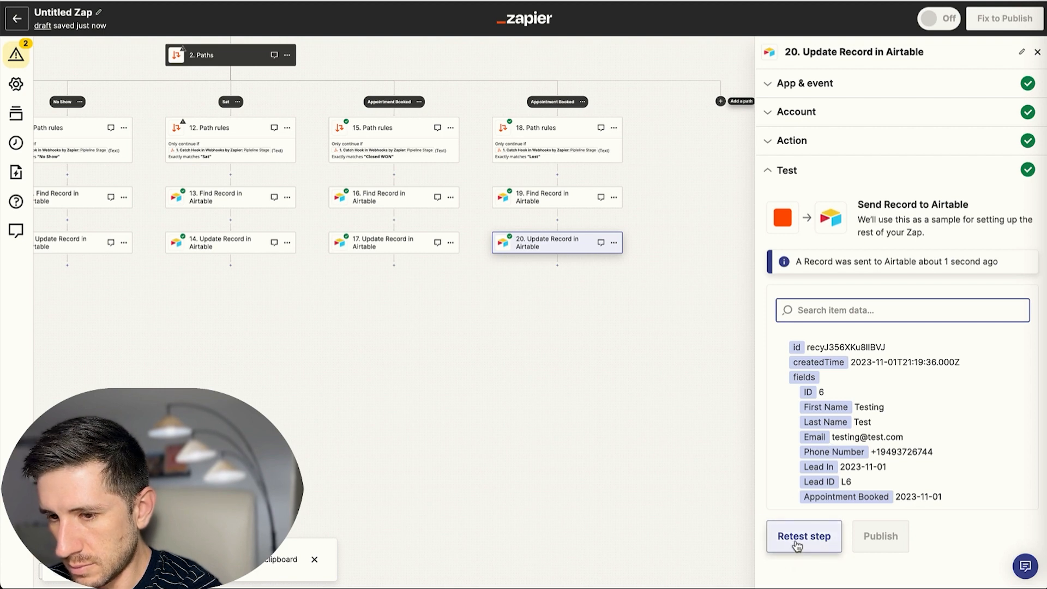
scroll(556, 439, up, 5)
Rename the third Appointment Booked path to Closed WON.
scroll(565, 383, left, 3)
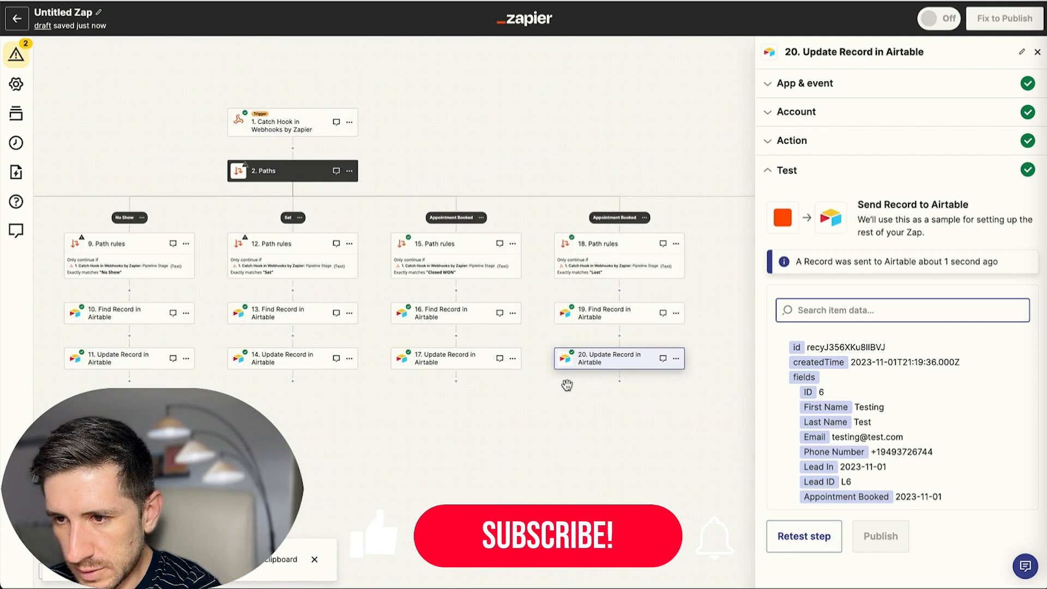
click(481, 218)
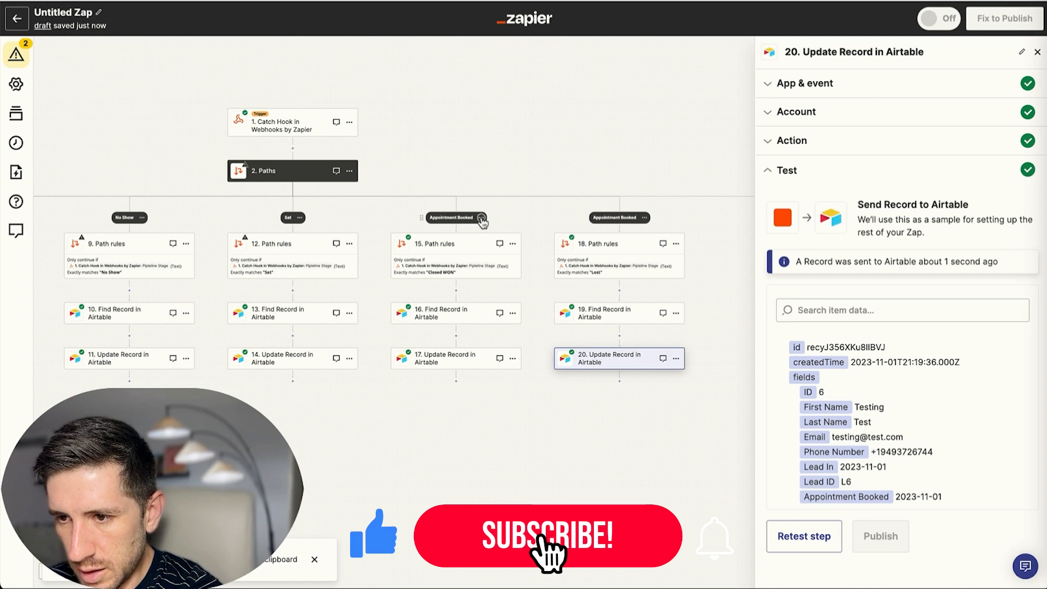
click(492, 230)
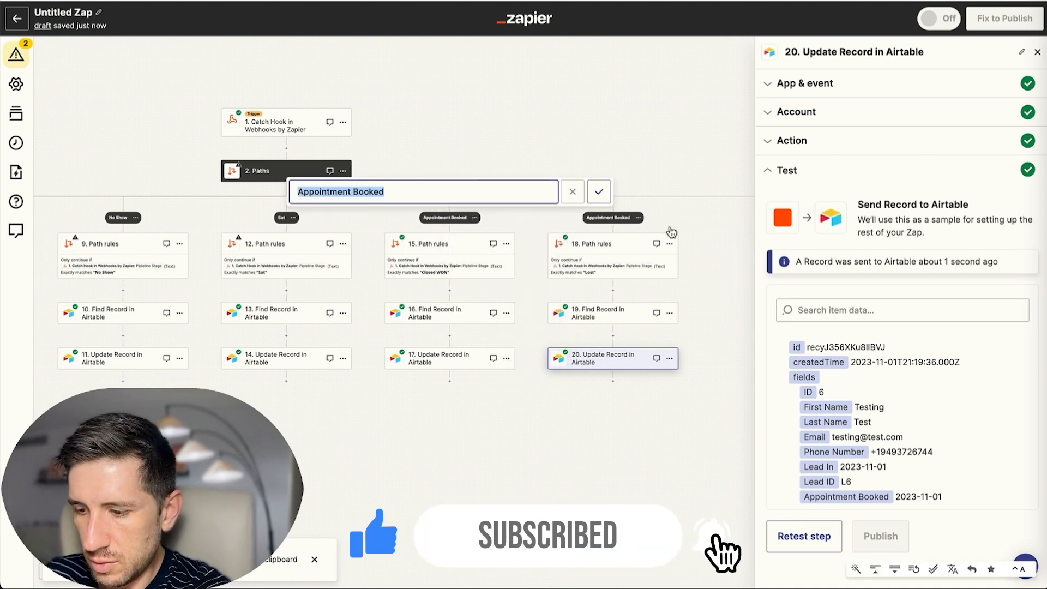
text(Closed WON)
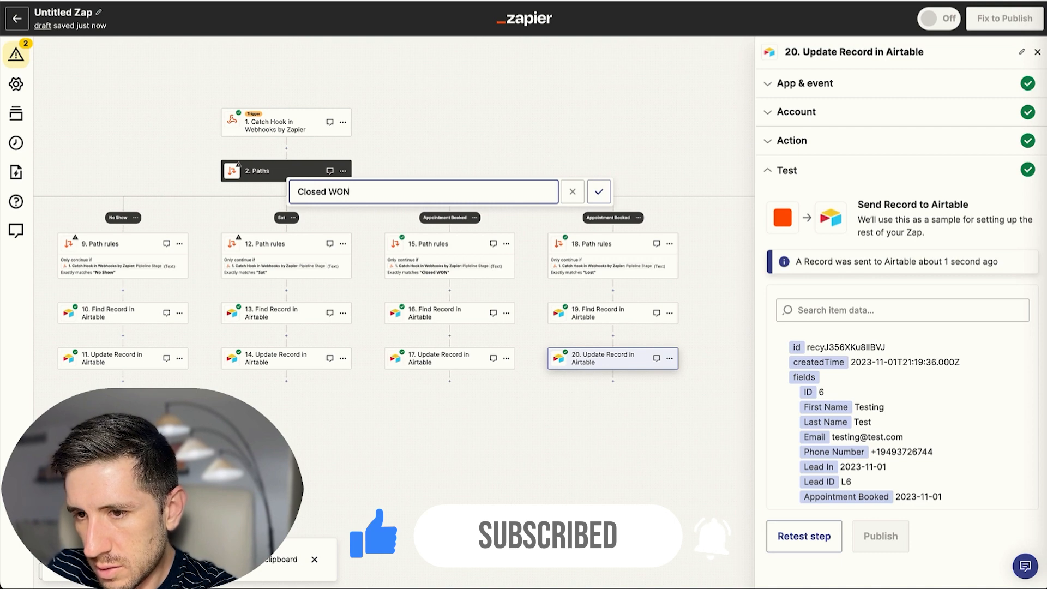
key(Return)
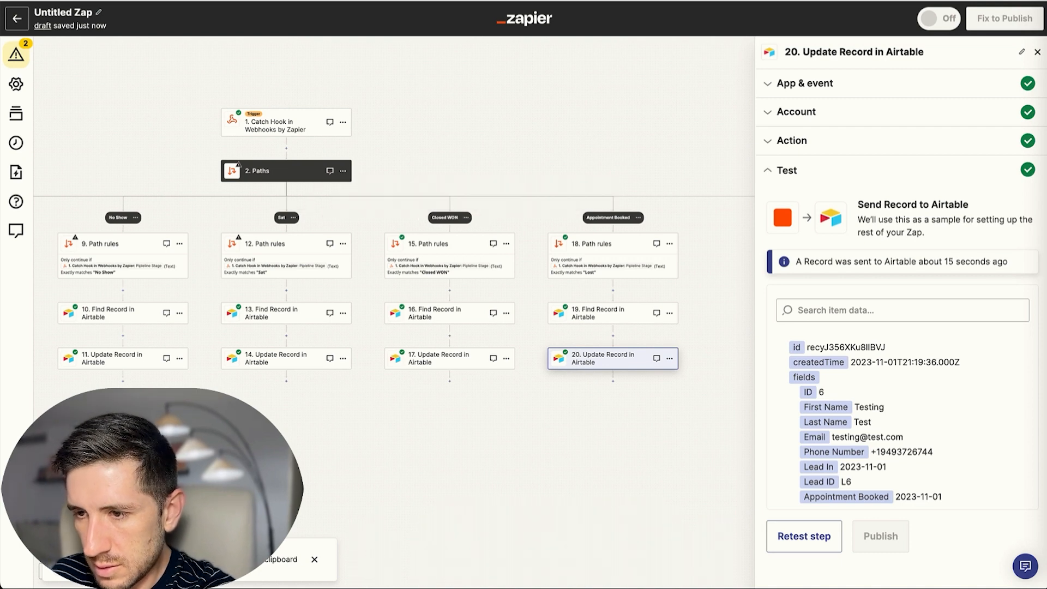
Rename the last Appointment Booked path to LOST and rerun step 20's test.
click(638, 218)
click(657, 227)
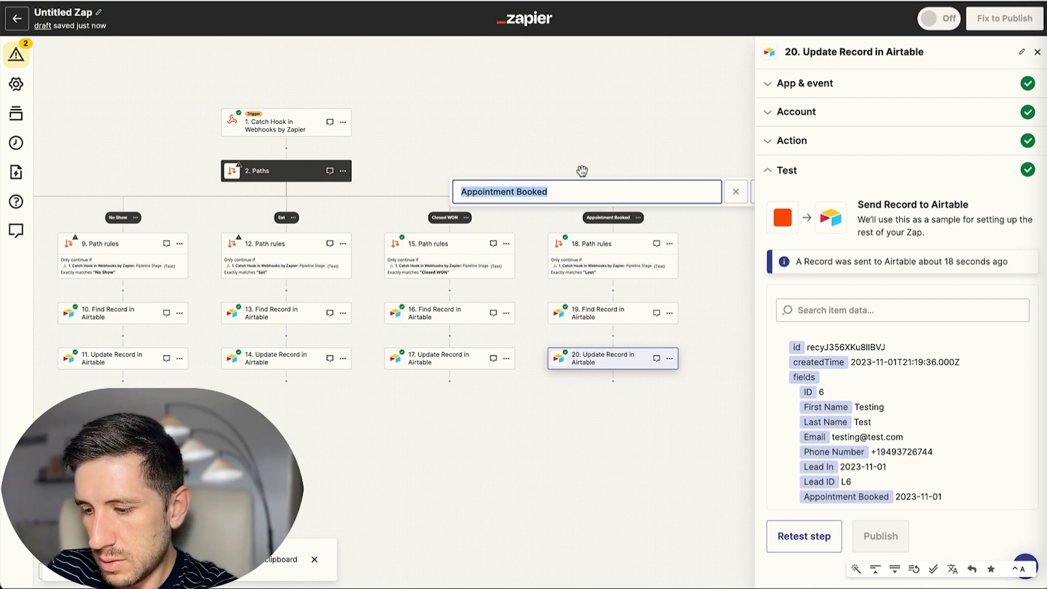
text(LOST)
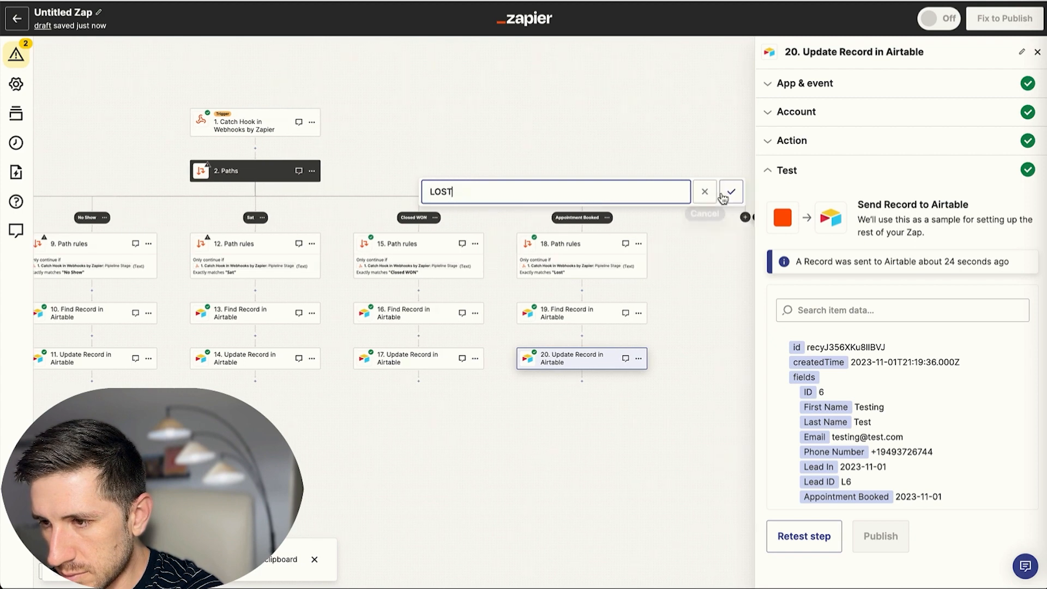
click(703, 194)
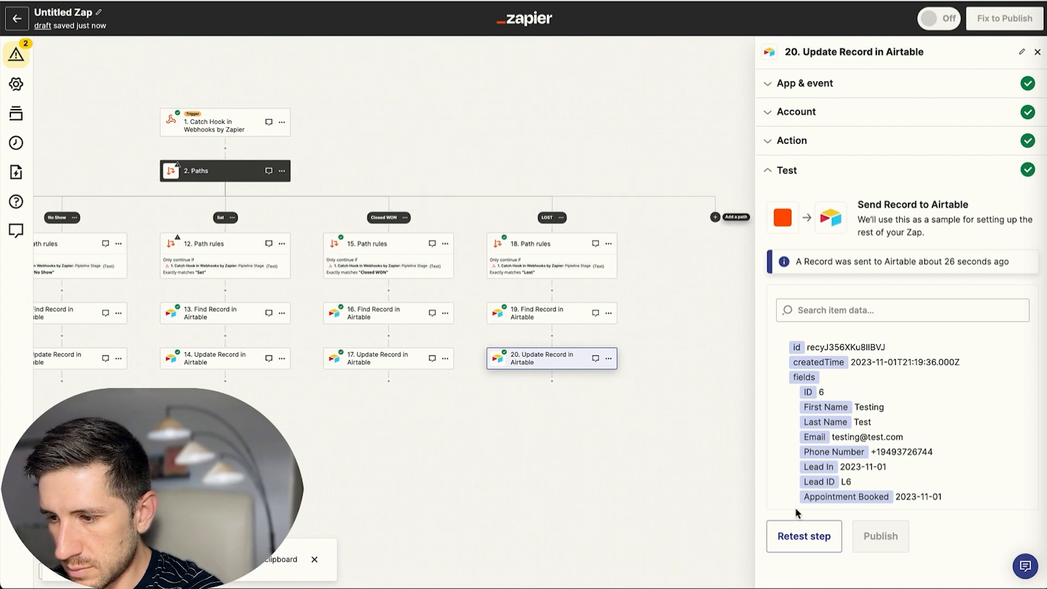
click(805, 547)
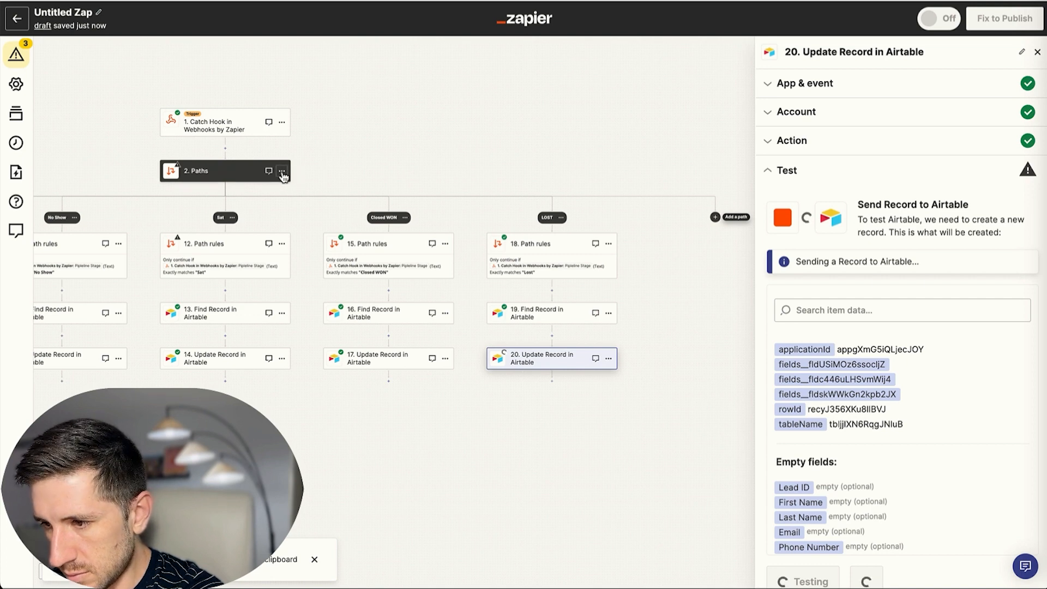
Test the No Show path rules in step 9 against sample data.
scroll(494, 260, right, 2)
scroll(498, 259, left, 1)
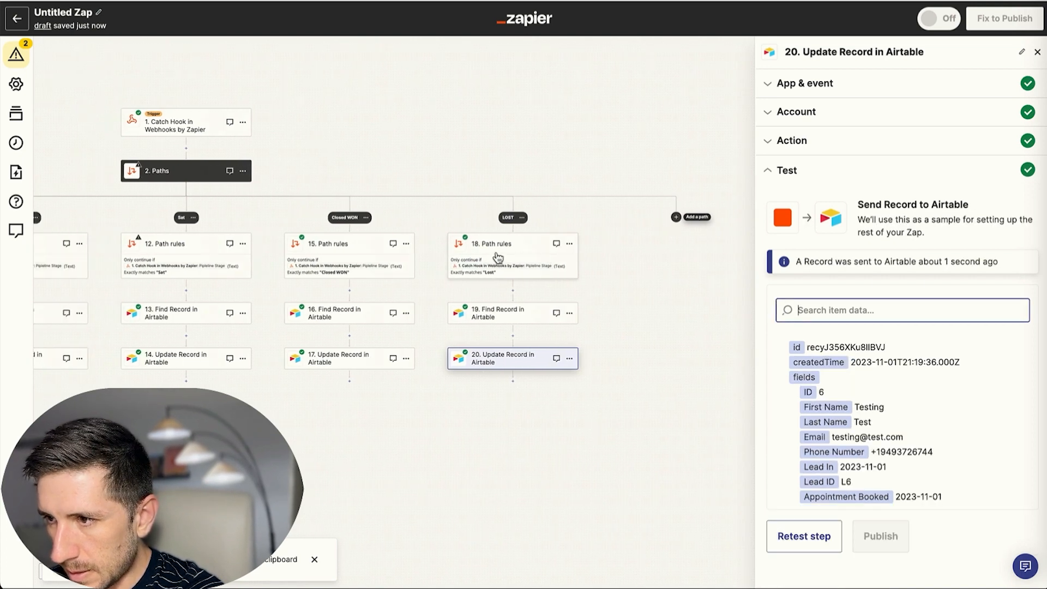
scroll(495, 256, left, 5)
scroll(499, 243, left, 1)
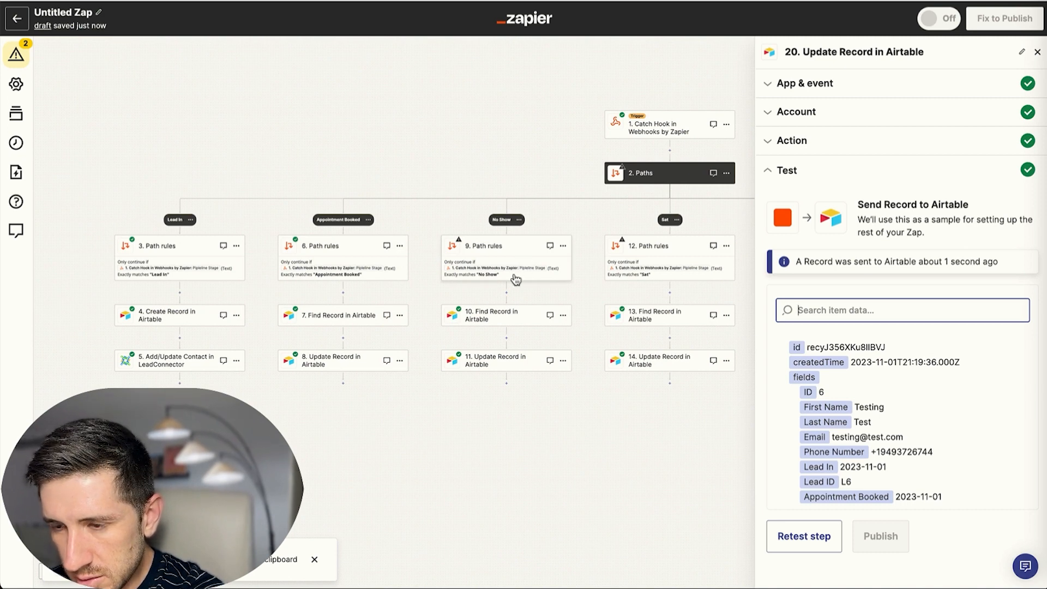
click(514, 257)
click(803, 354)
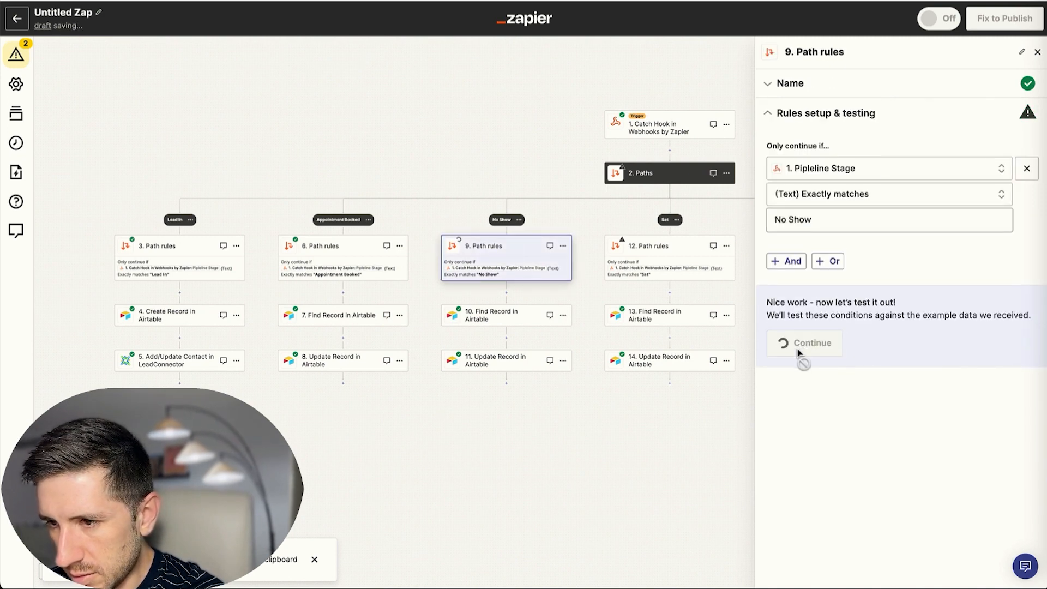
click(804, 353)
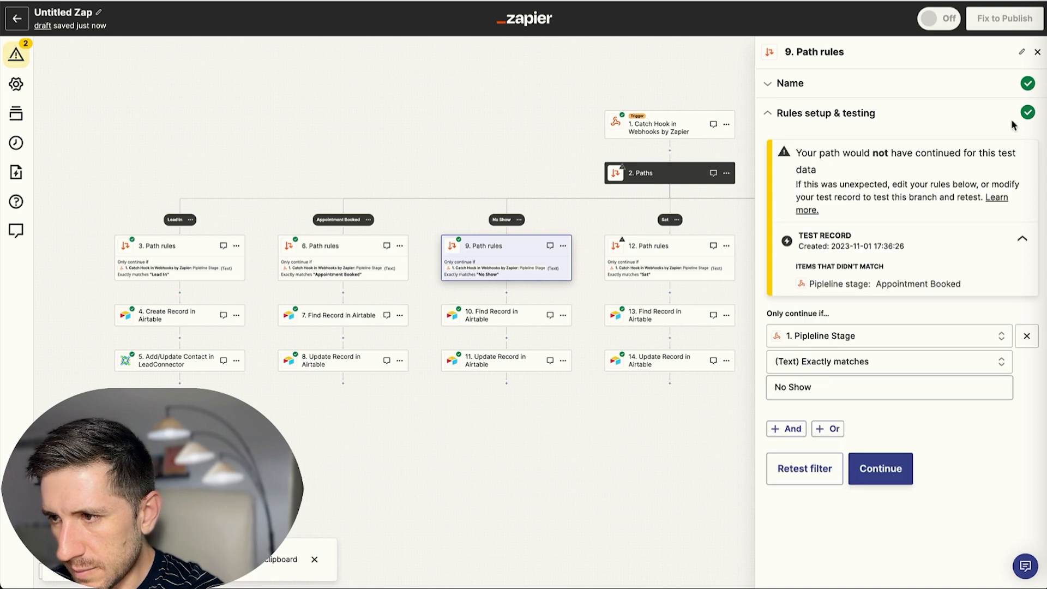
click(1038, 52)
Test the Sat path rules in step 12 against sample data.
click(680, 264)
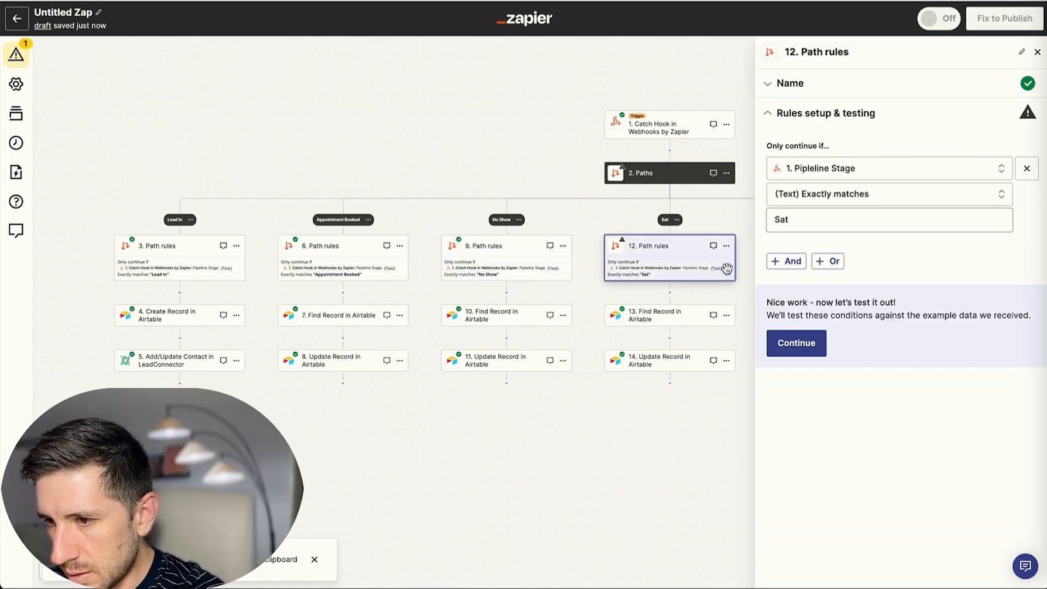
click(797, 345)
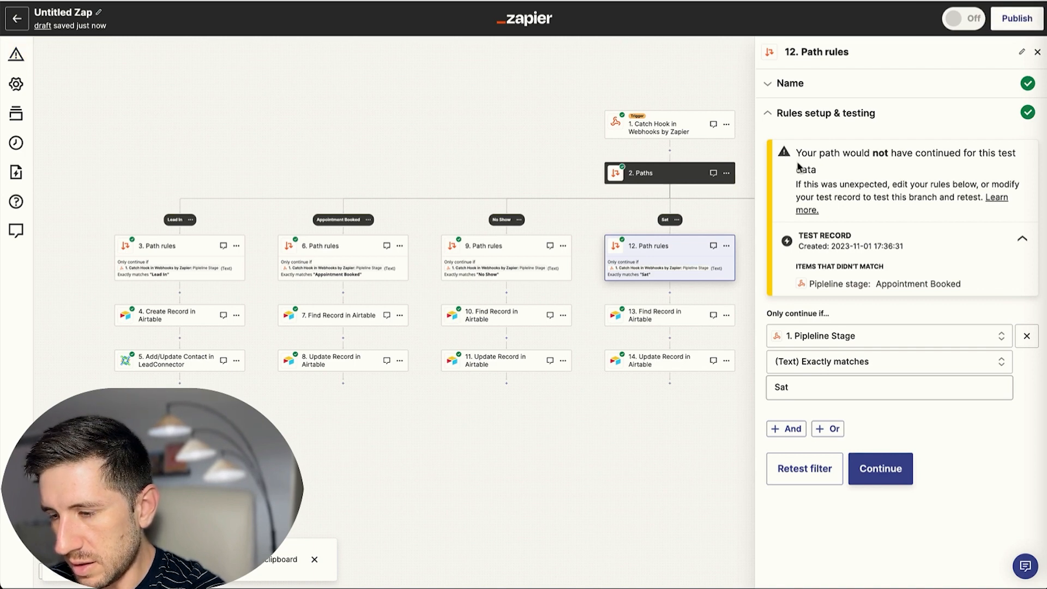
click(1037, 52)
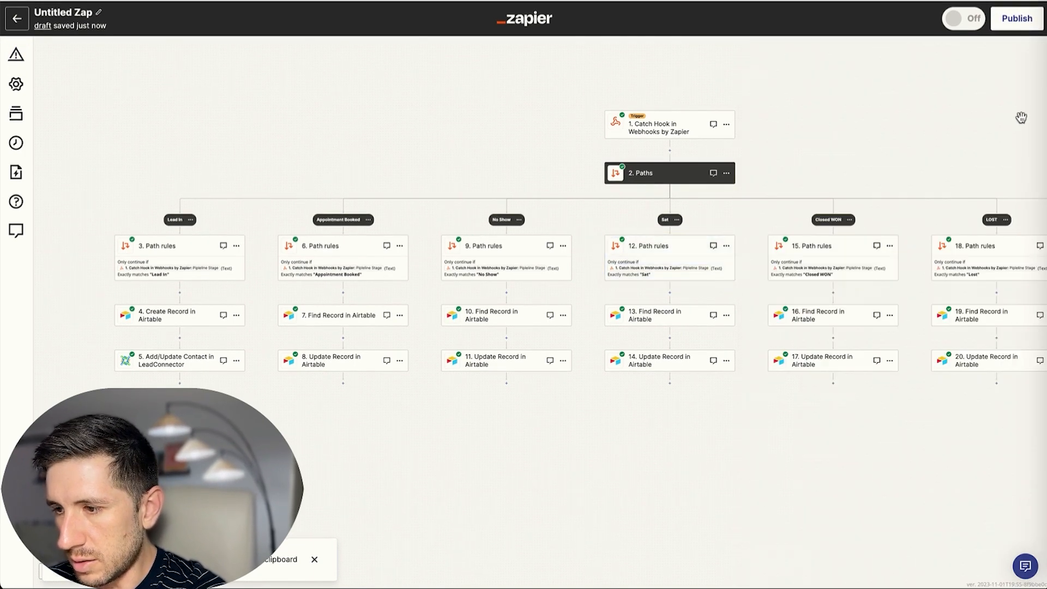
Publish the zap so it is live as version v1 with all five paths.
scroll(858, 149, right, 2)
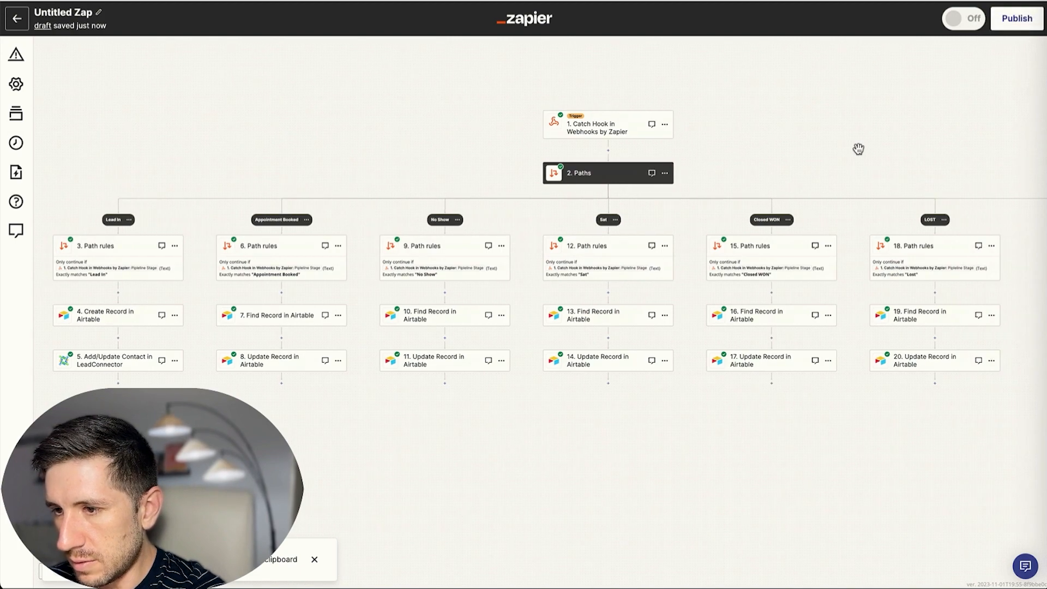
scroll(859, 149, right, 3)
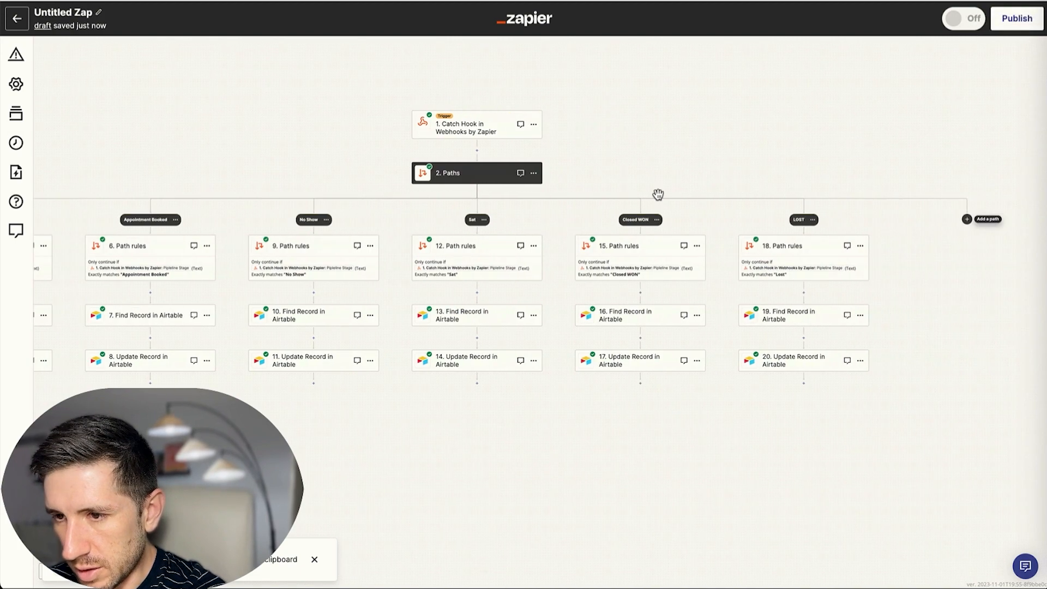
click(807, 267)
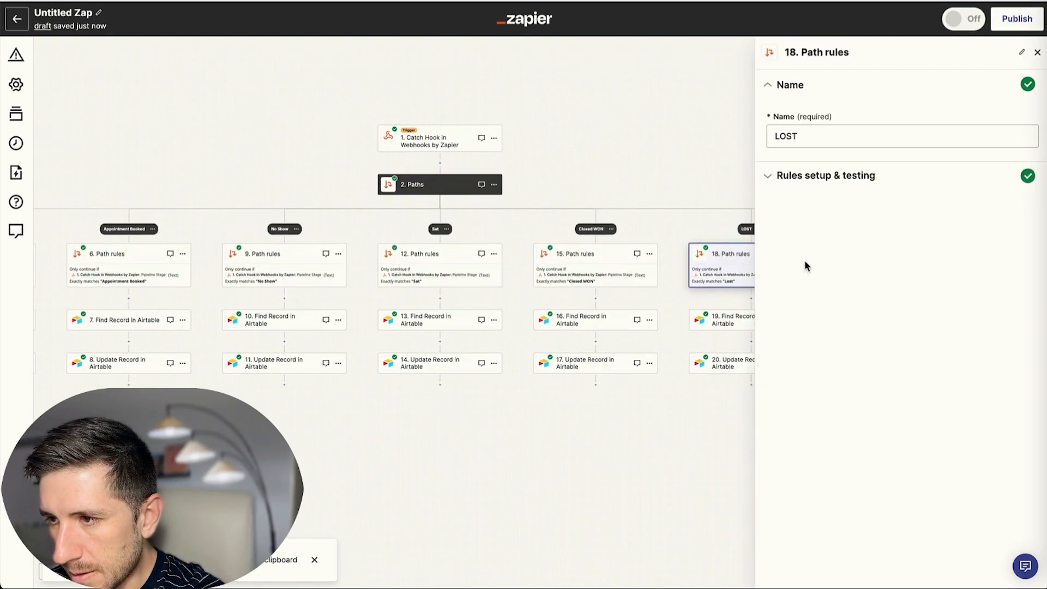
click(1031, 21)
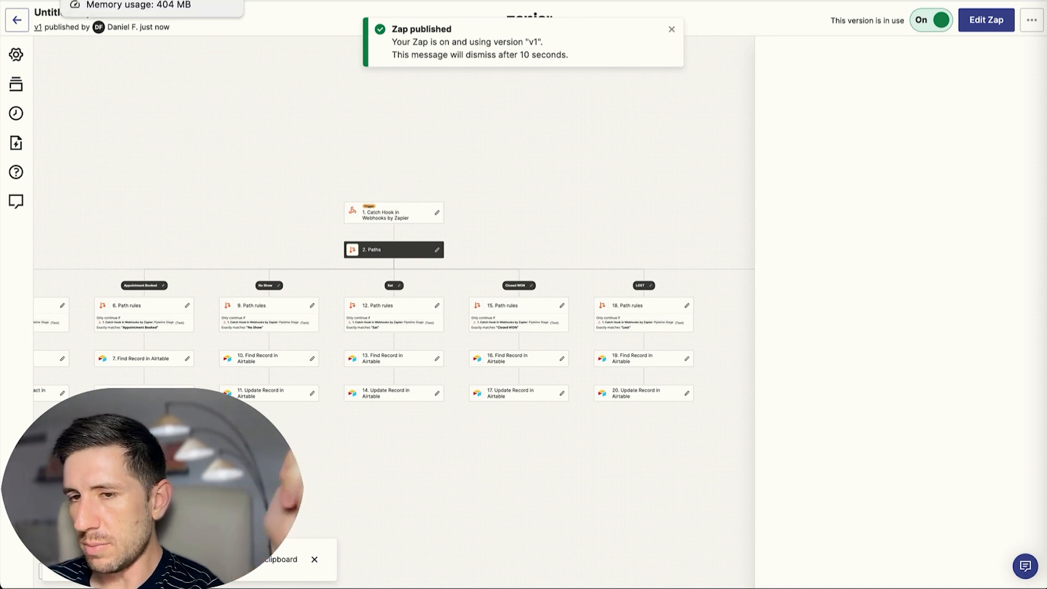
click(87, 0)
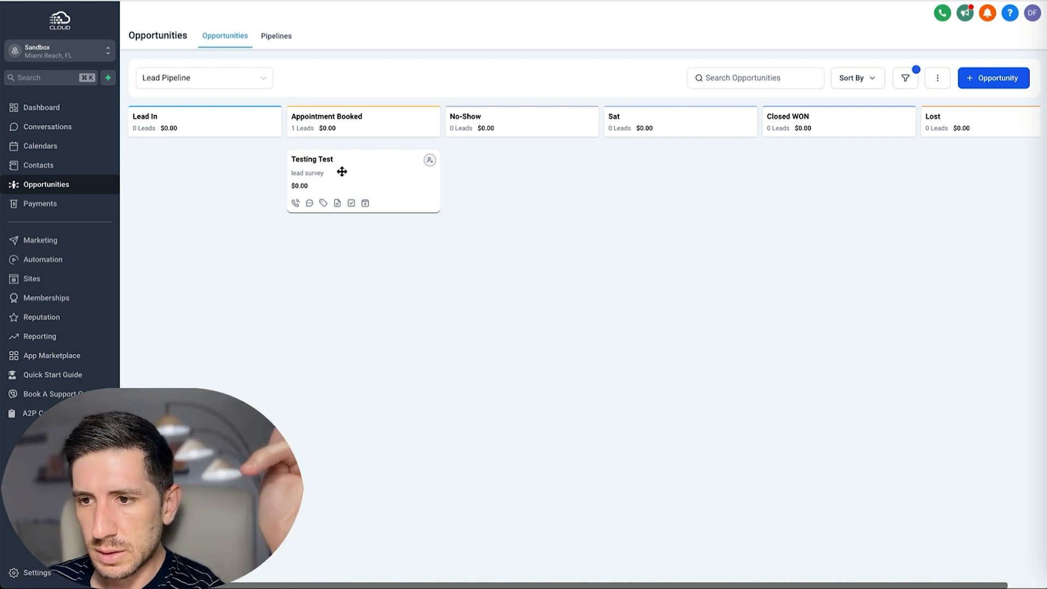
Open the KPI Database workflow from GoHighLevel's Automation workflow list.
click(43, 266)
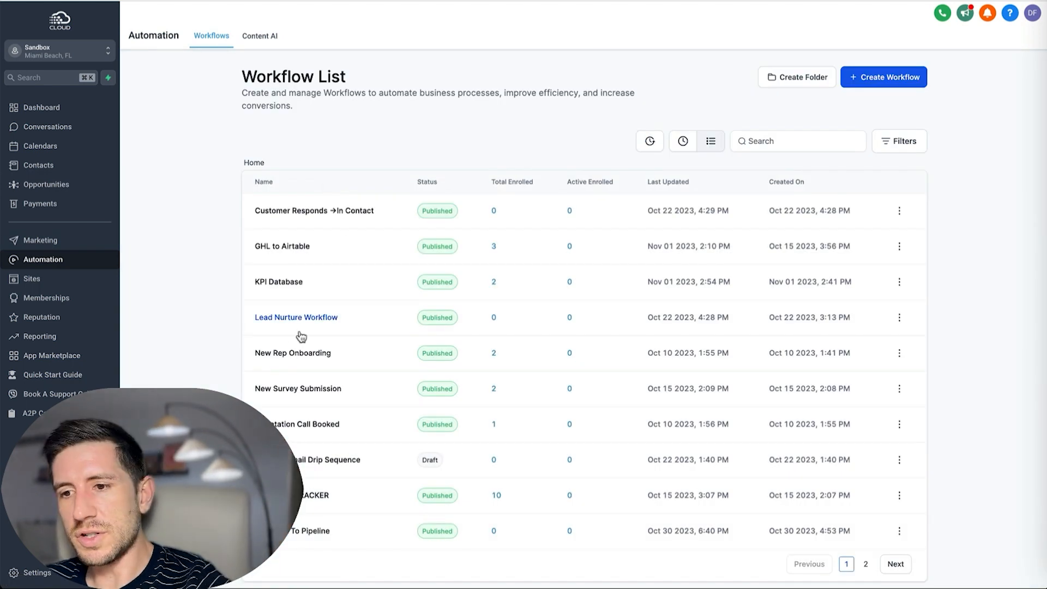
scroll(360, 402, down, 1)
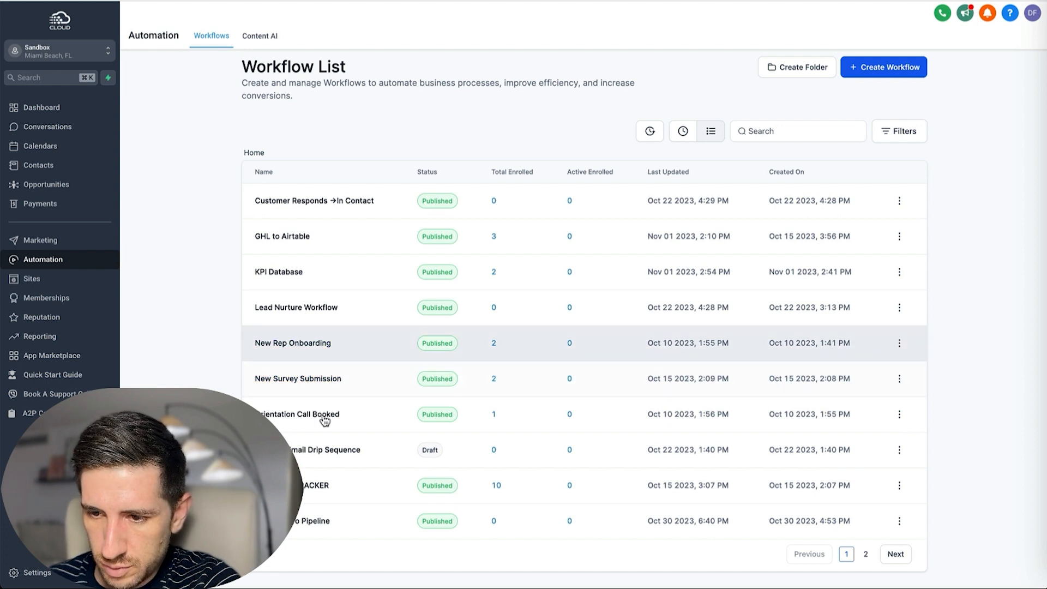
click(280, 272)
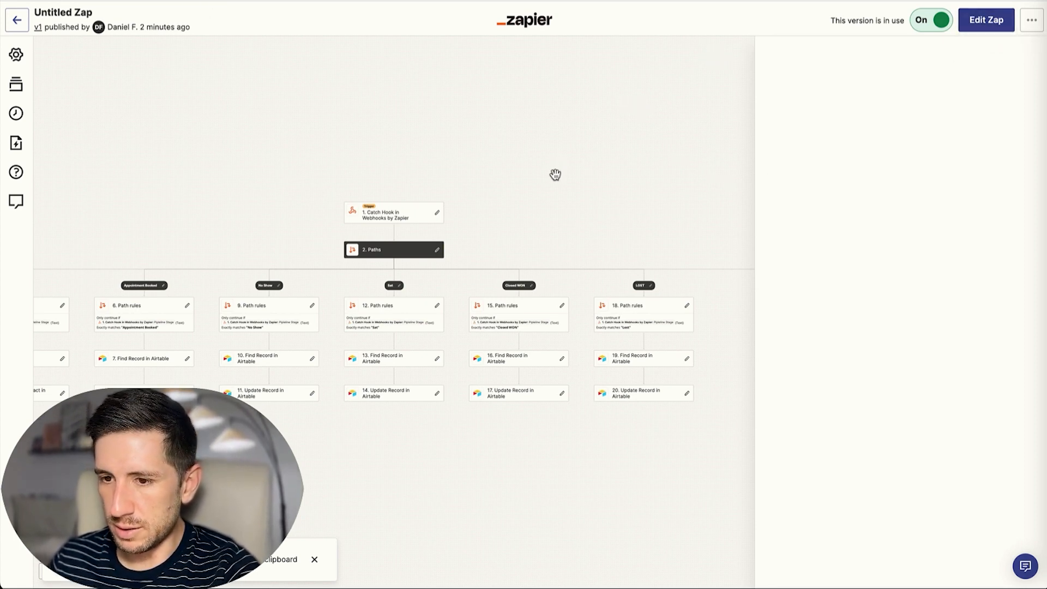
Scroll across the published zap's canvas to review all five paths.
scroll(554, 172, left, 5)
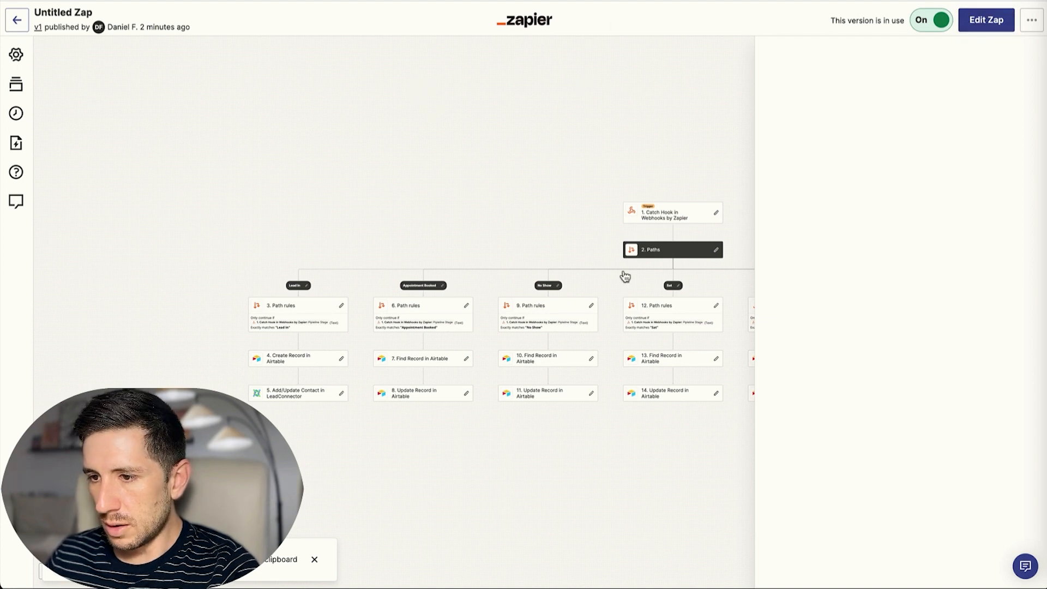
scroll(484, 180, right, 3)
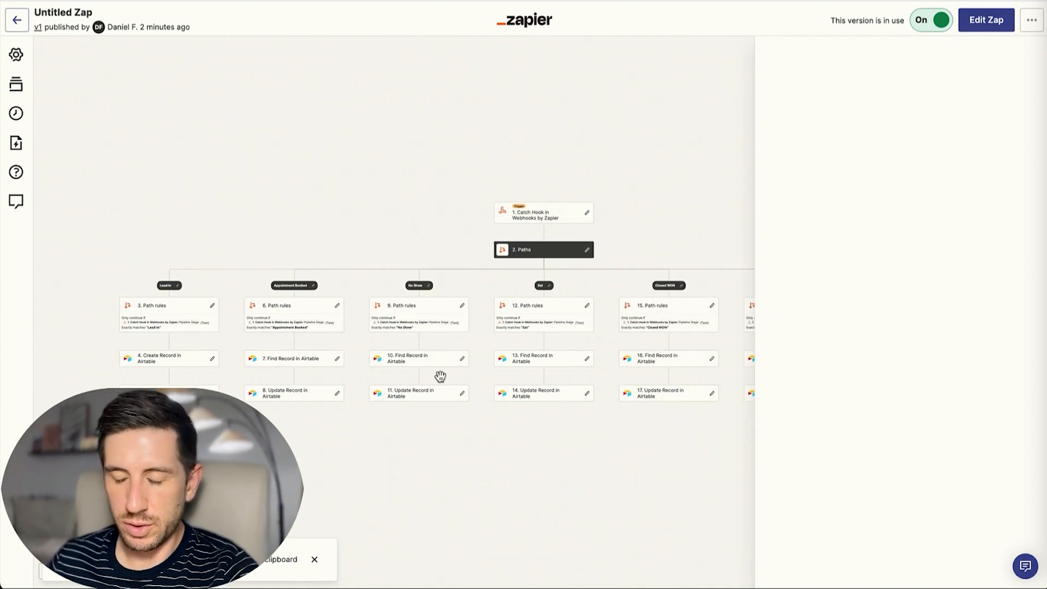
scroll(610, 199, right, 1)
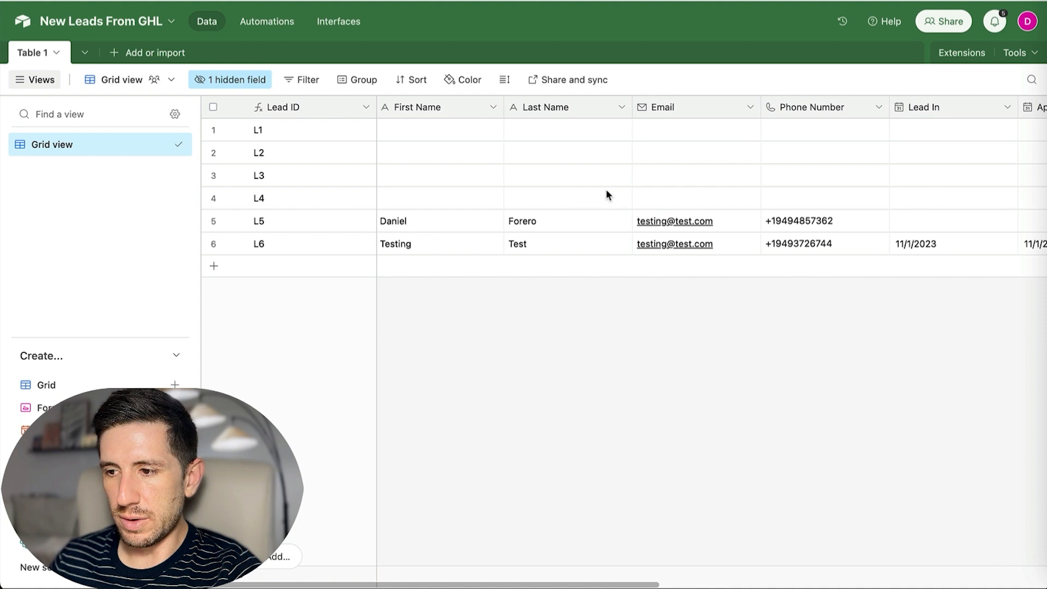
scroll(606, 188, right, 10)
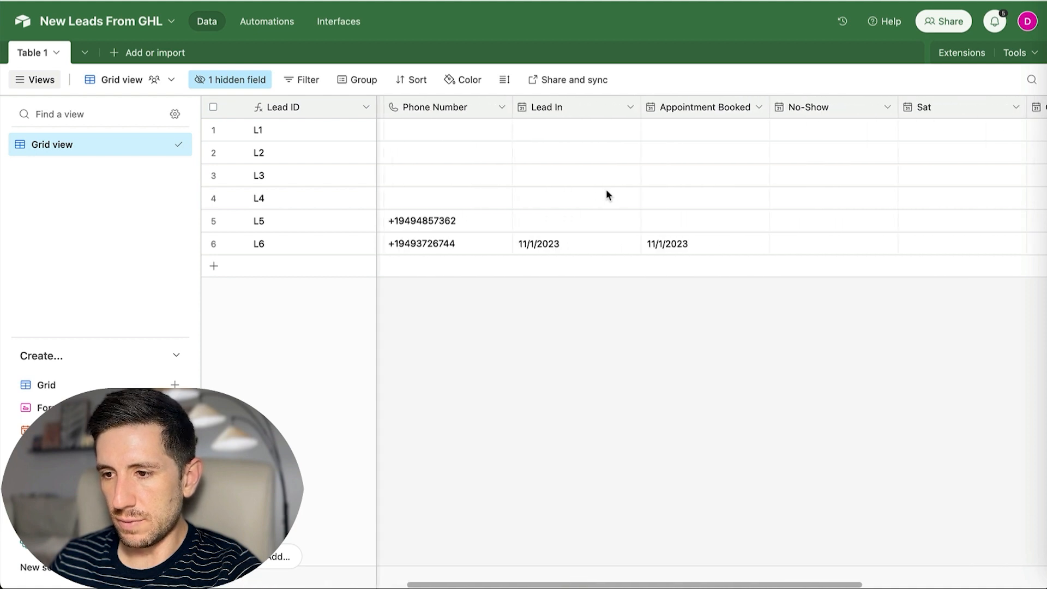
Check L6's 11/1/2023 Lead In and Appointment Booked dates, then reload the survey page.
scroll(608, 187, left, 10)
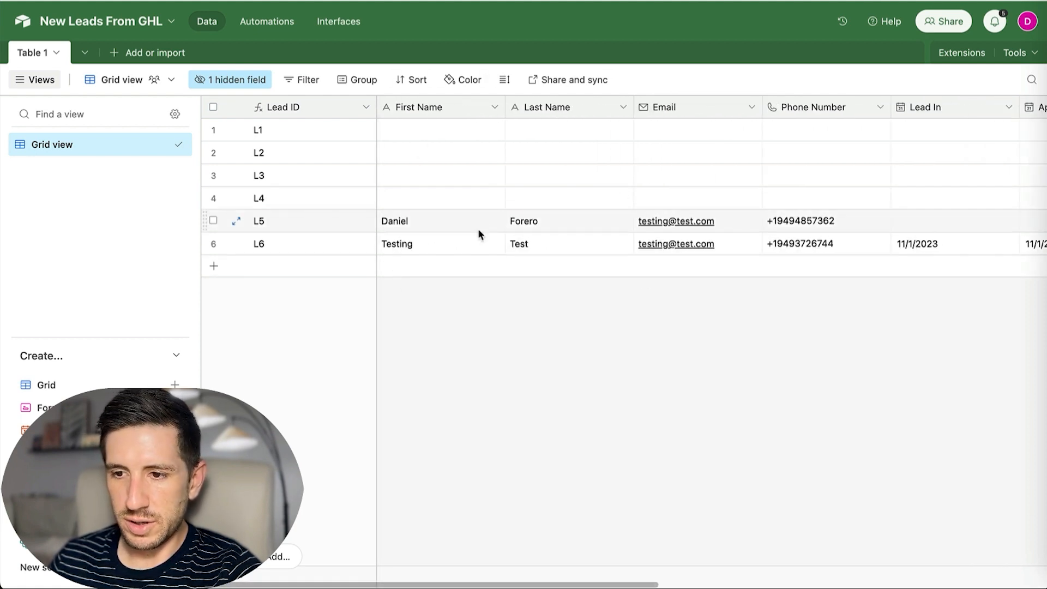
scroll(293, 117, right, 1)
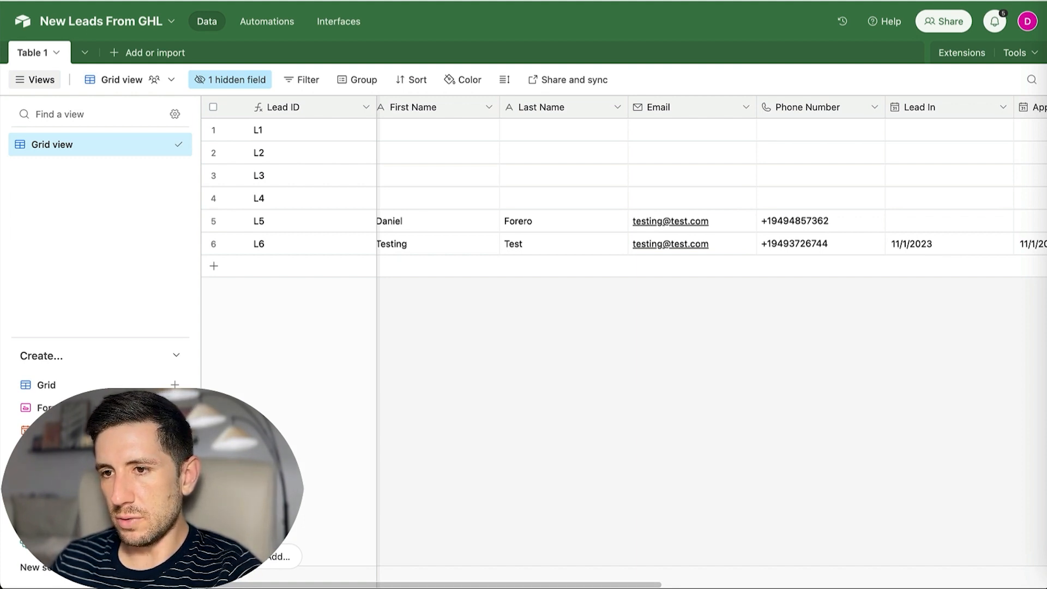
key(ctrl+shift+Tab)
key(super+r)
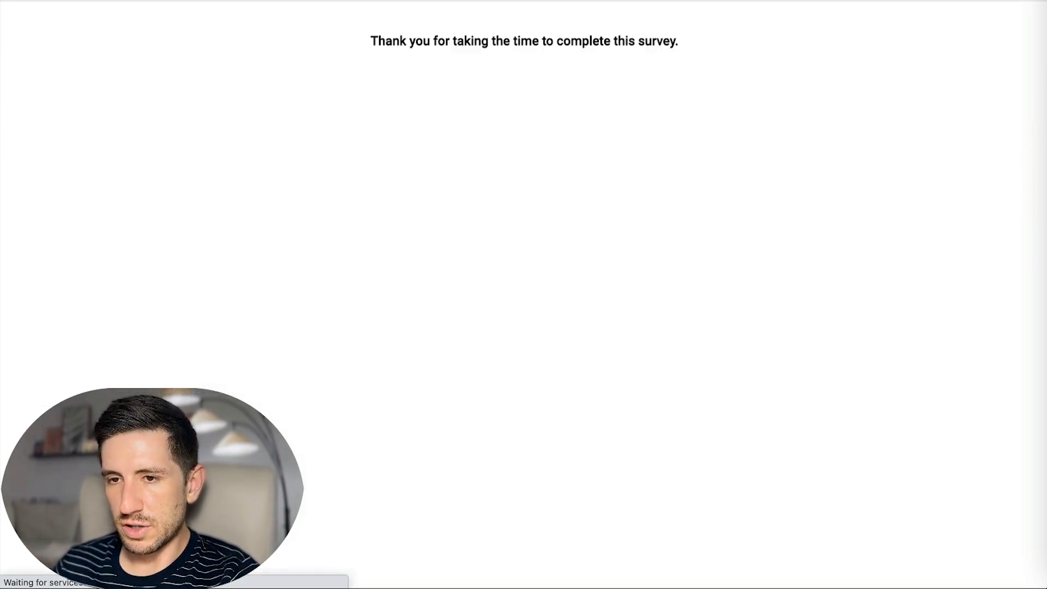
Delete the single test contact from GoHighLevel's Contacts list.
key(ctrl+shift+Tab)
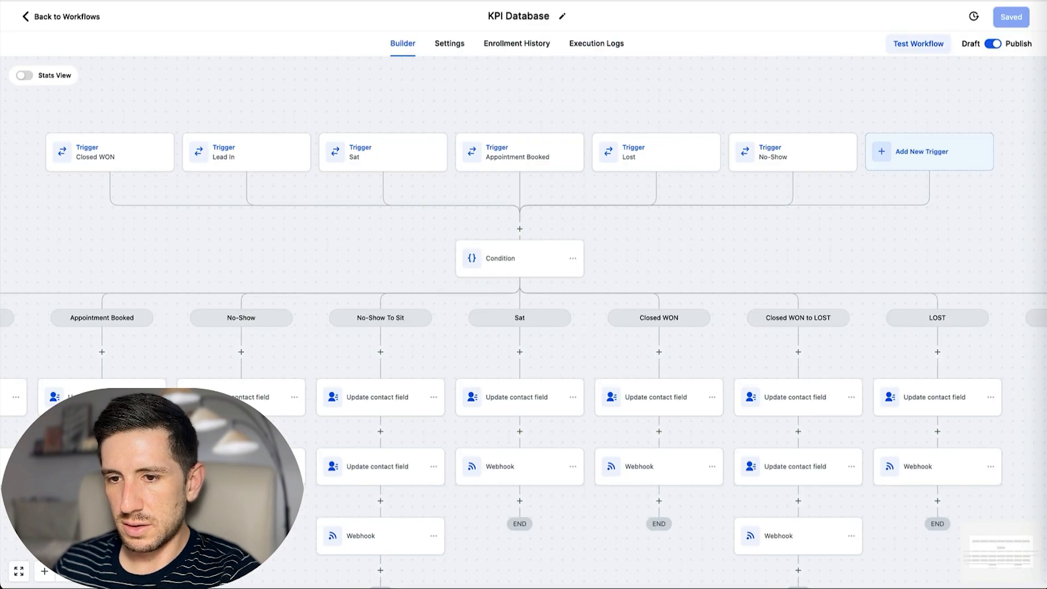
click(41, 17)
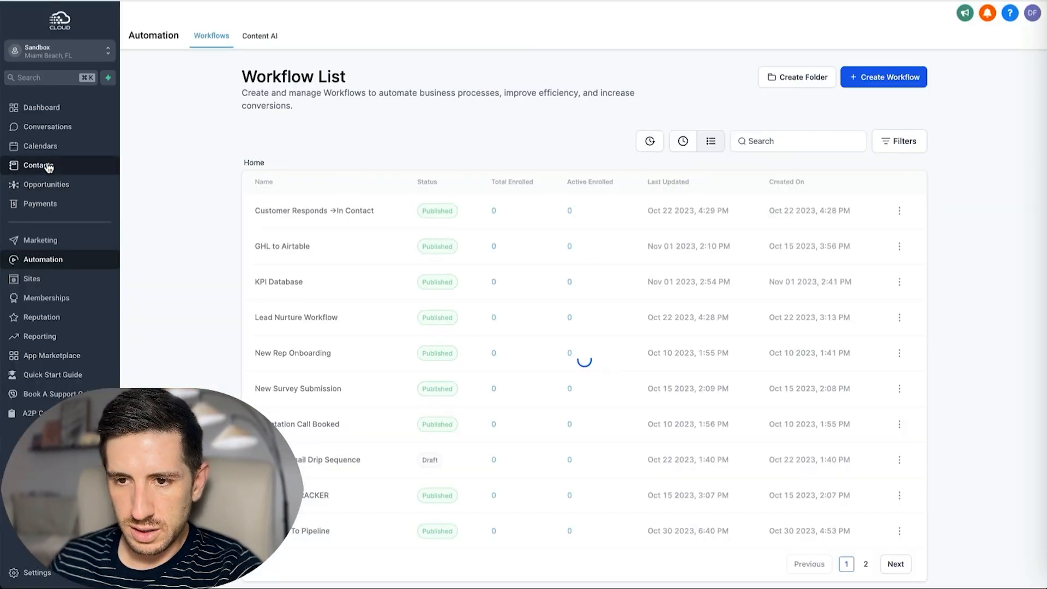
click(37, 165)
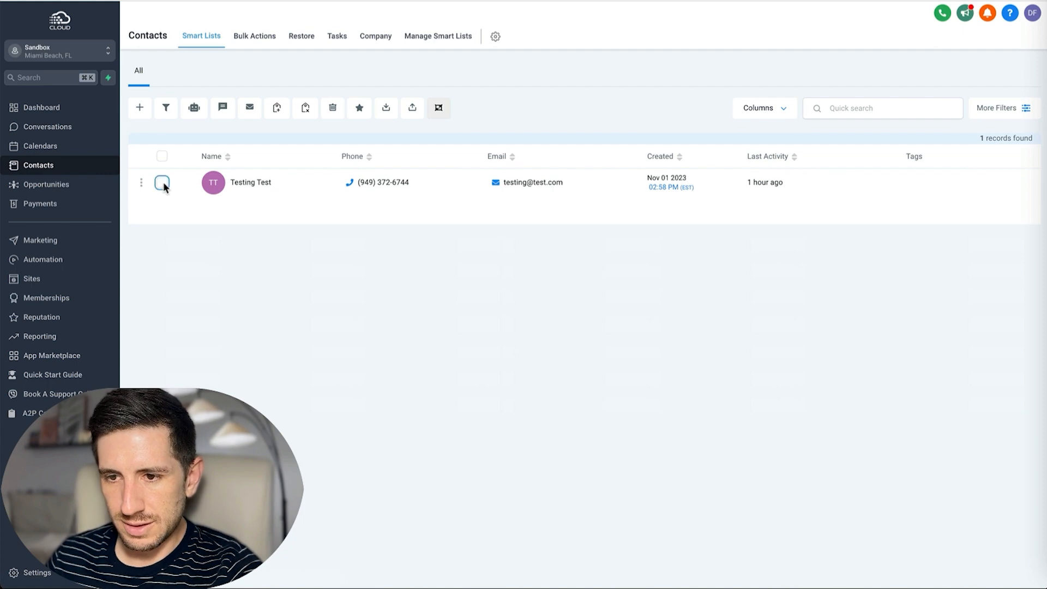
click(162, 182)
click(335, 107)
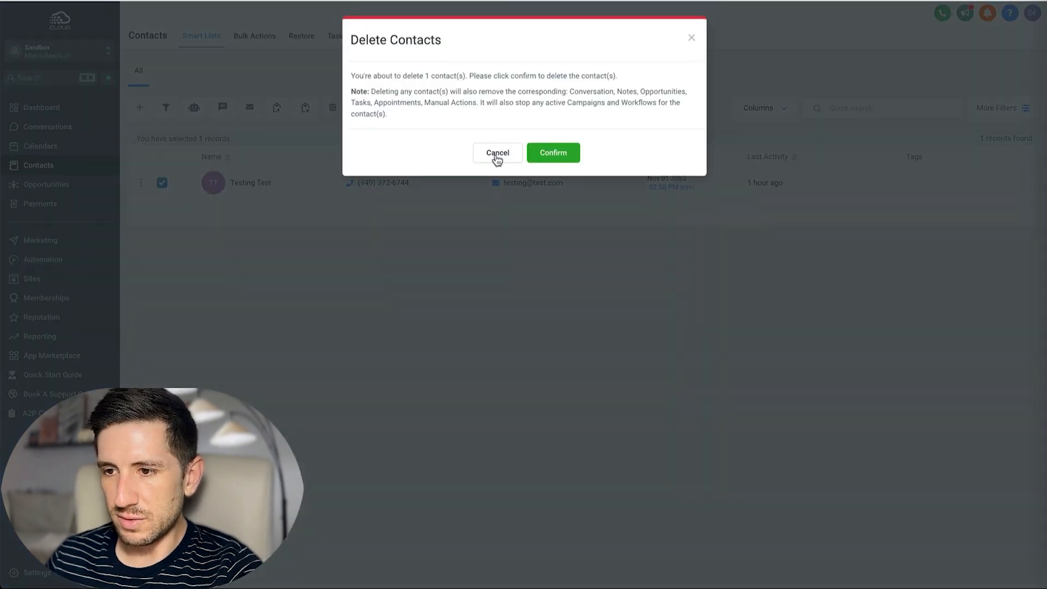
click(562, 152)
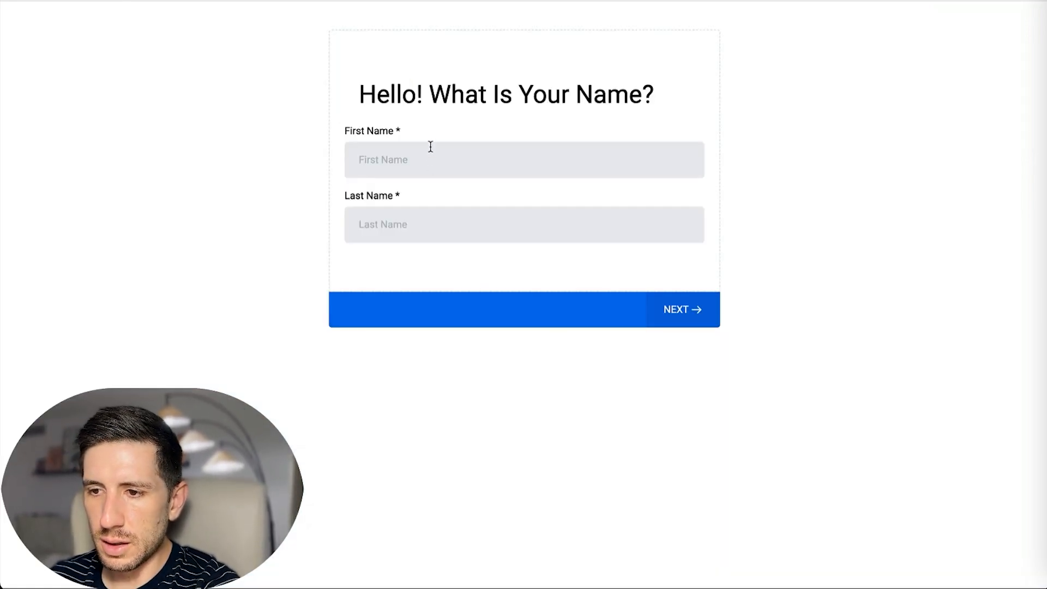
Enter the test lead's first name and email address in the survey.
click(431, 146)
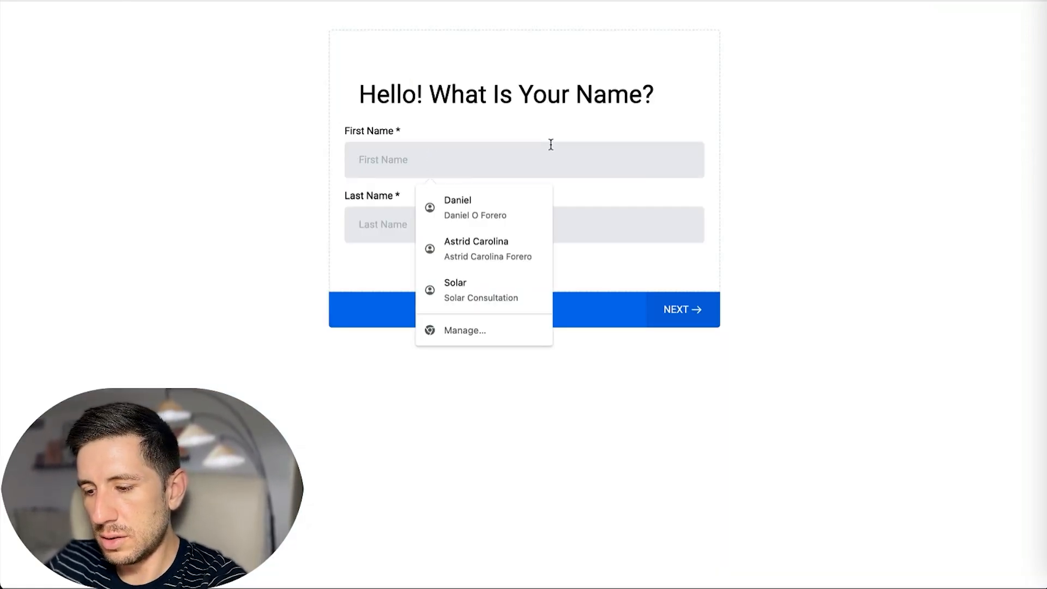
text(Johnny)
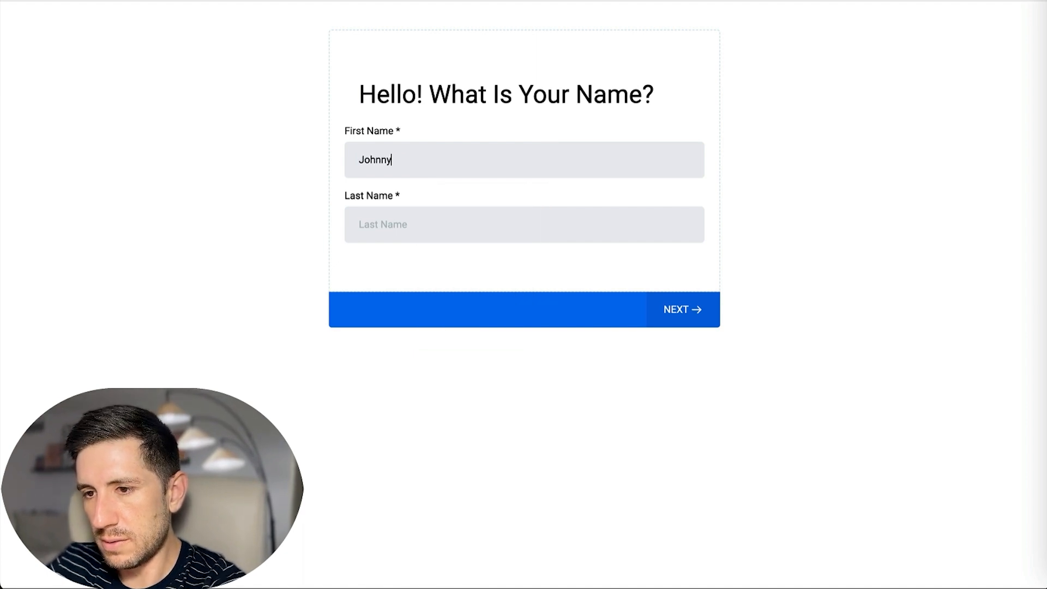
text(Testing)
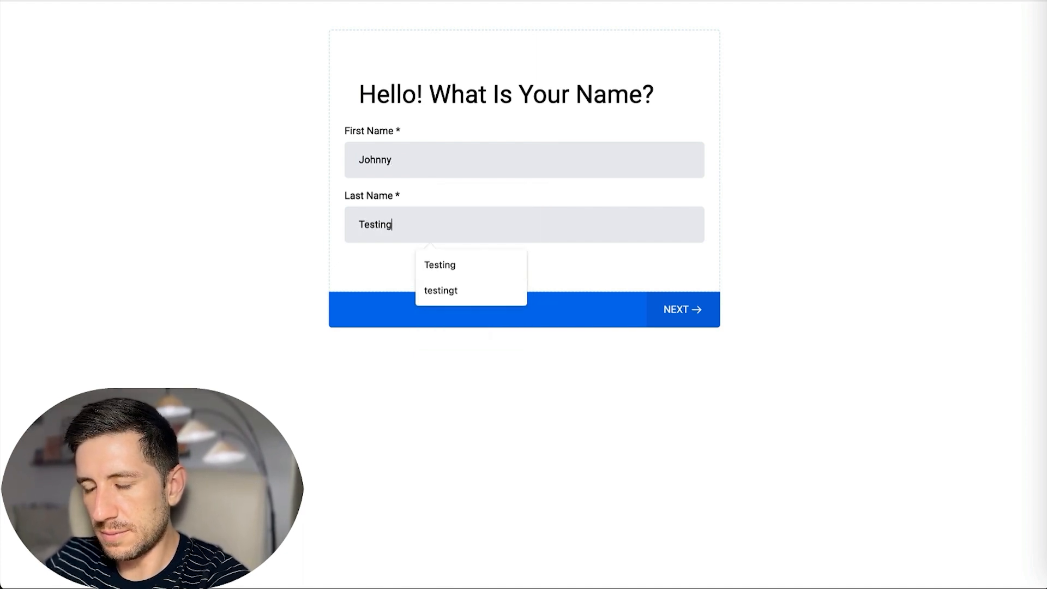
click(701, 310)
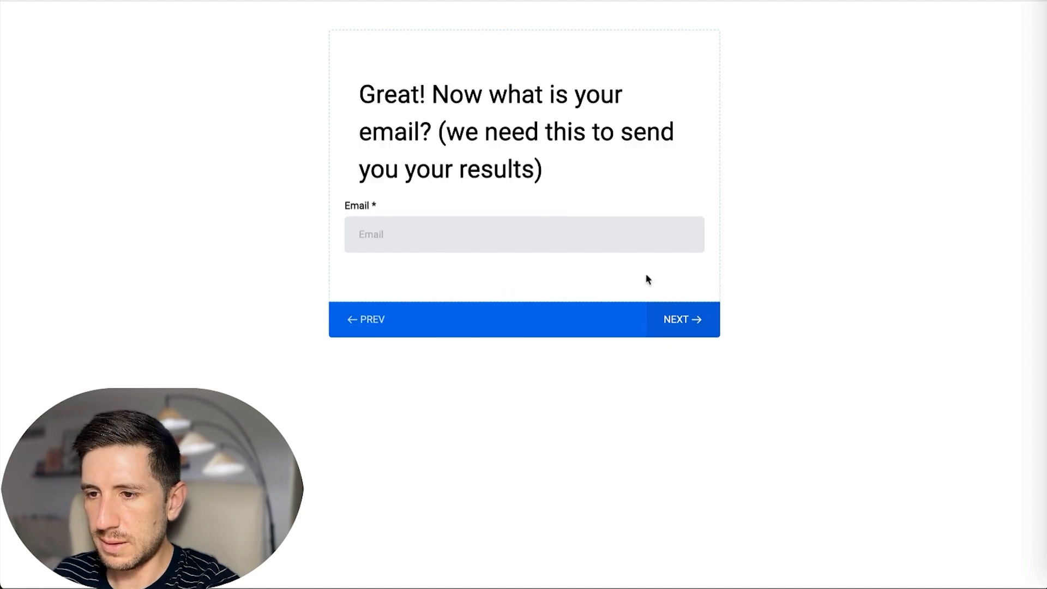
click(483, 228)
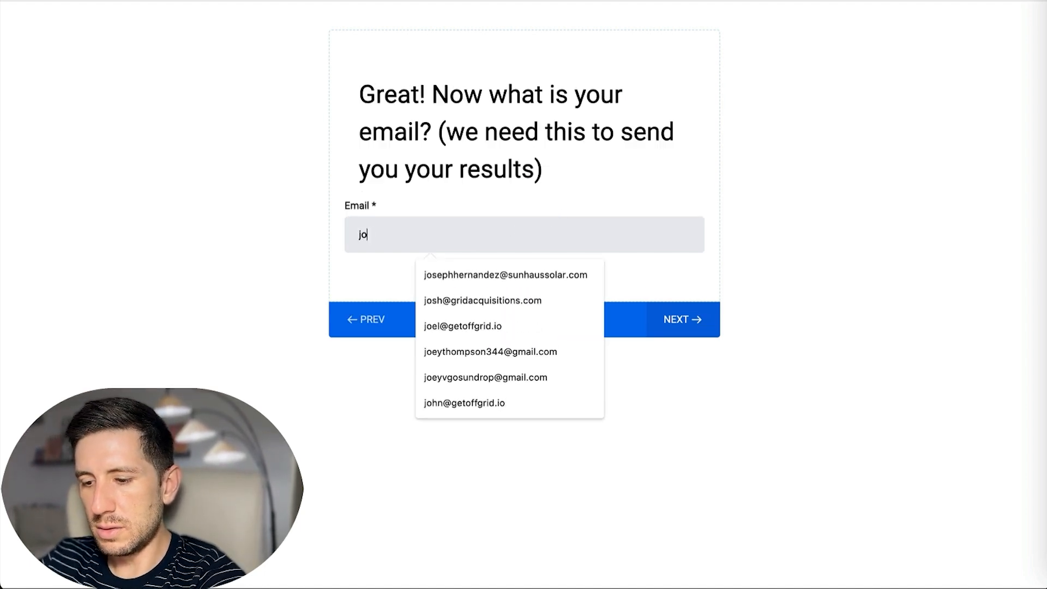
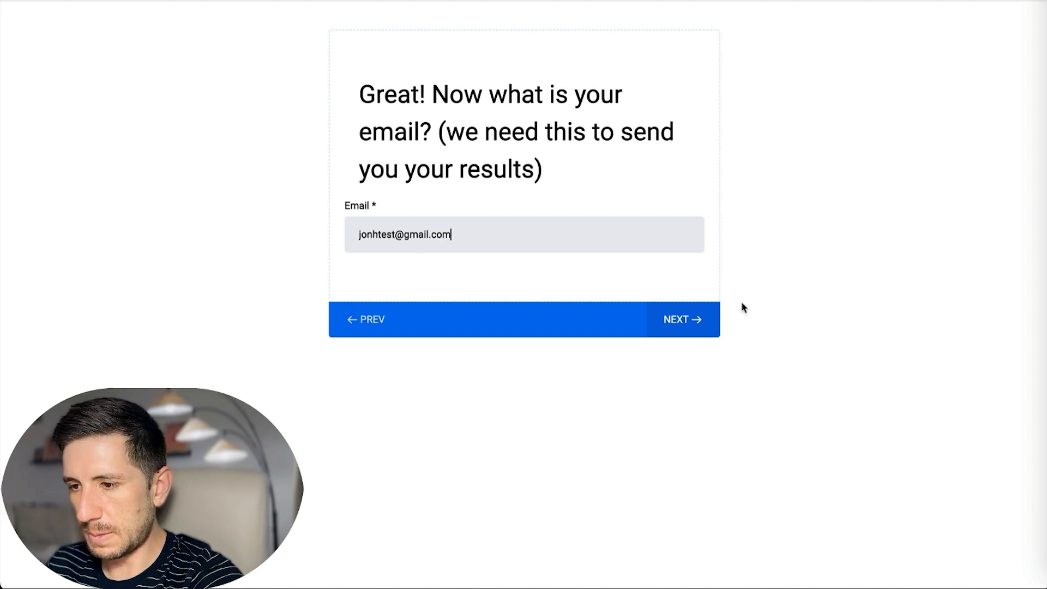
click(693, 322)
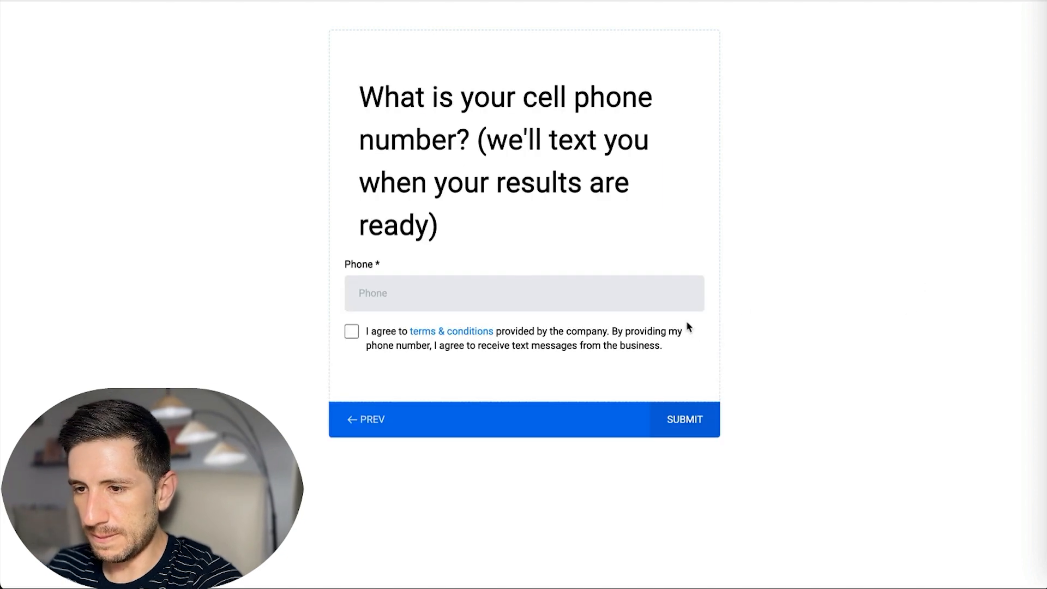
Enter a correctly formatted cell phone number and submit the survey.
click(415, 285)
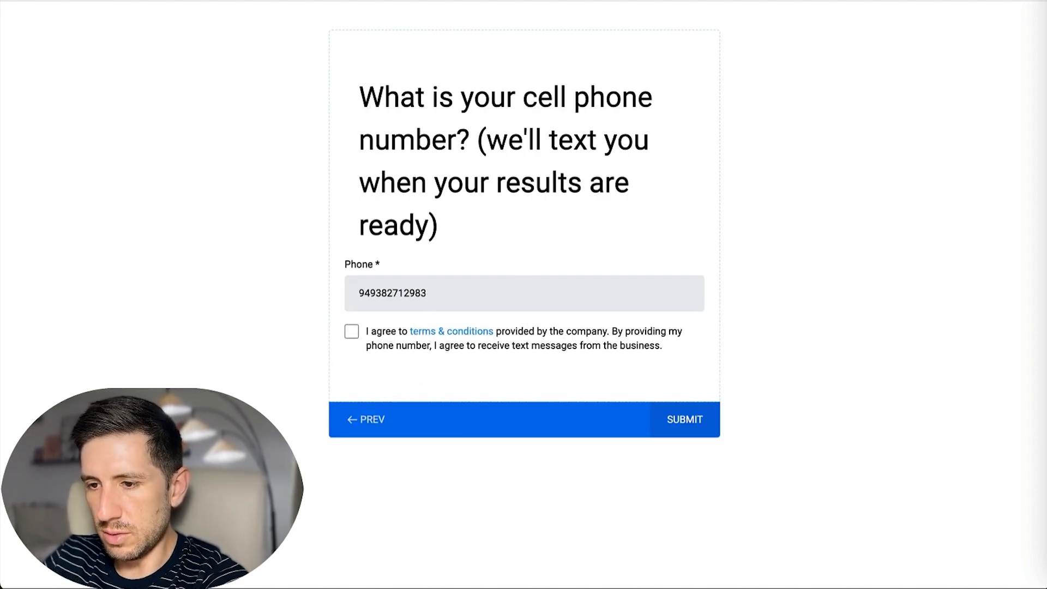
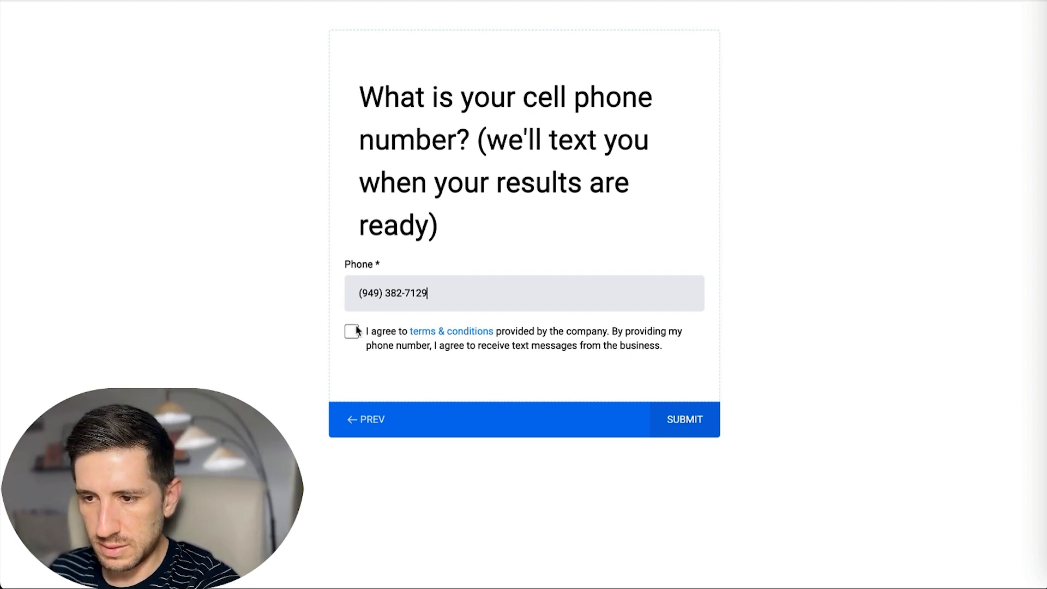
click(700, 423)
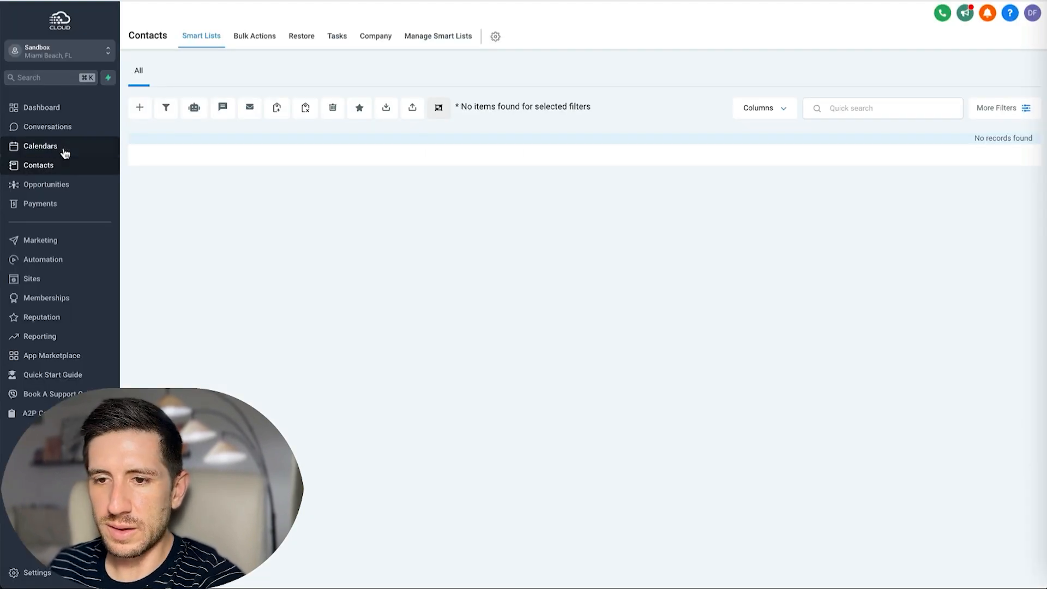
Open the Opportunities Lead Pipeline board, where the test lead now sits in Lead In.
click(51, 186)
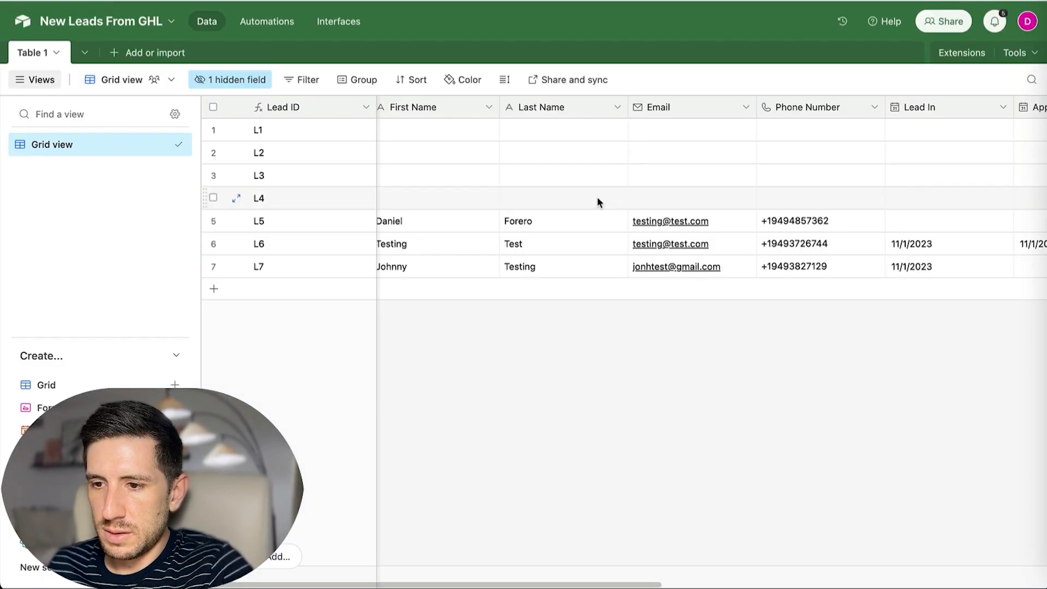
Move the test lead's opportunity card from Lead In to Appointment Booked.
scroll(619, 205, left, 1)
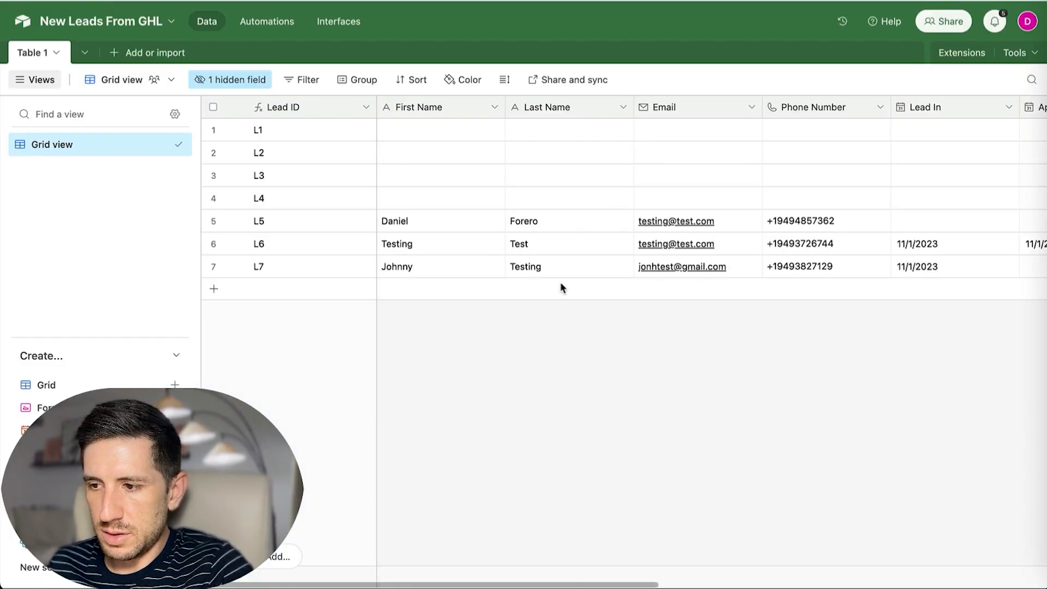
scroll(558, 270, right, 10)
scroll(561, 271, left, 10)
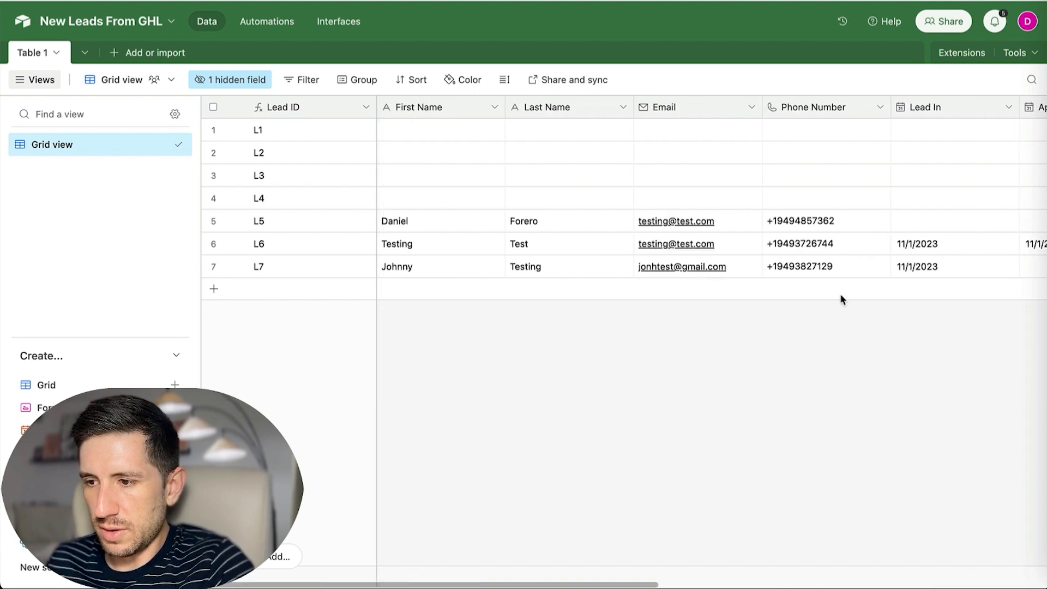
scroll(899, 269, right, 5)
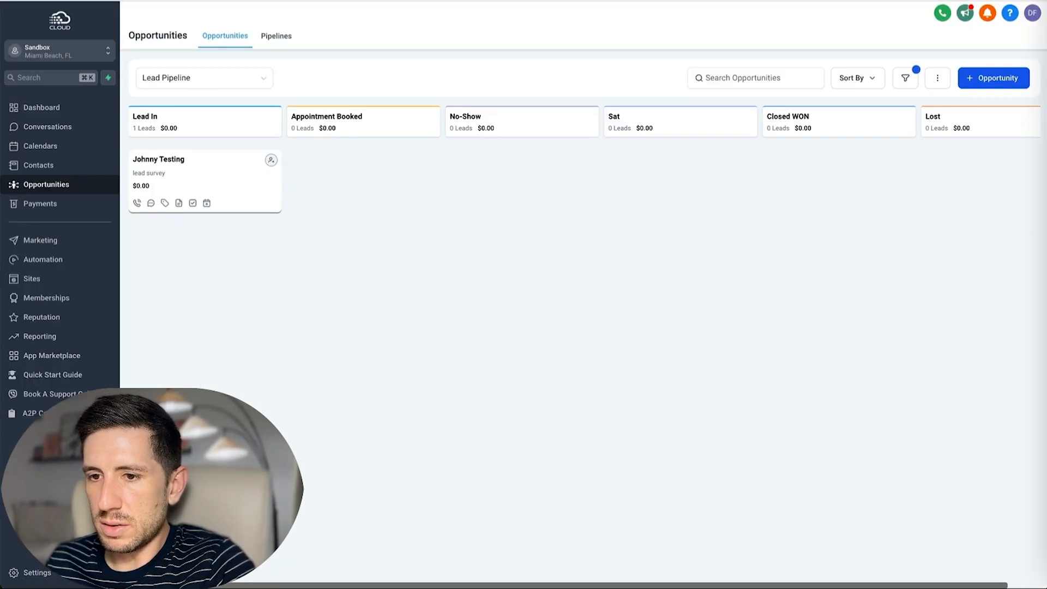
drag(208, 182, 355, 170)
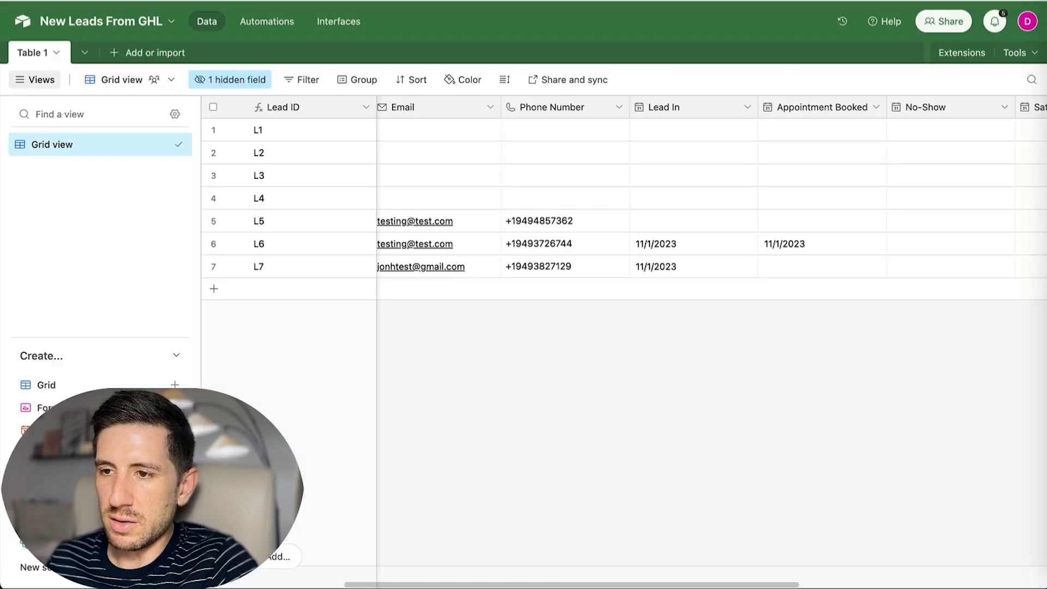
Move the test lead to No-Show and confirm Airtable lead L7 gets date 11/1/2023.
scroll(590, 219, right, 5)
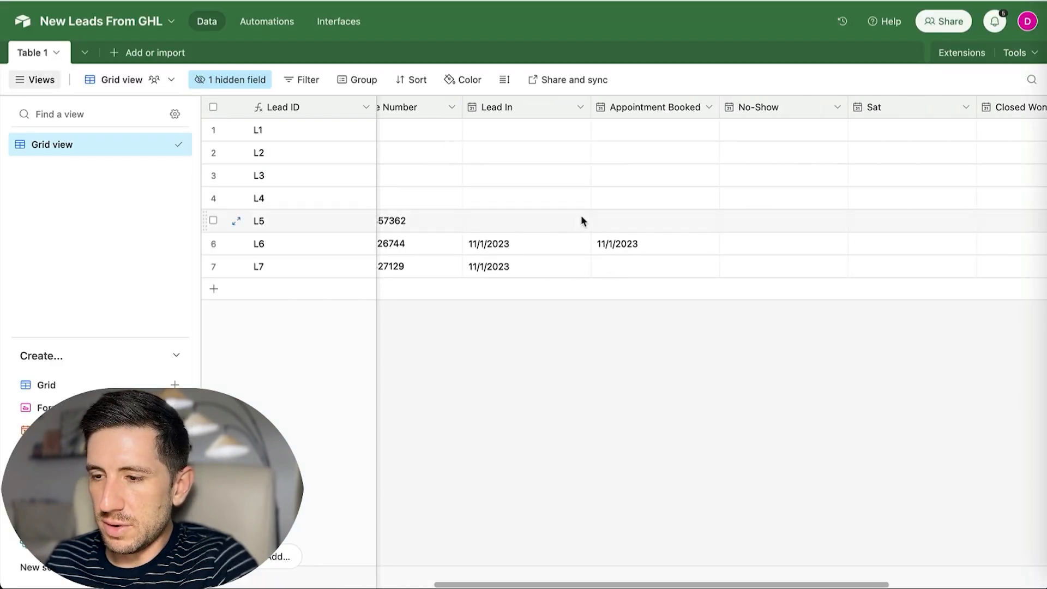
scroll(595, 207, left, 8)
scroll(587, 205, right, 8)
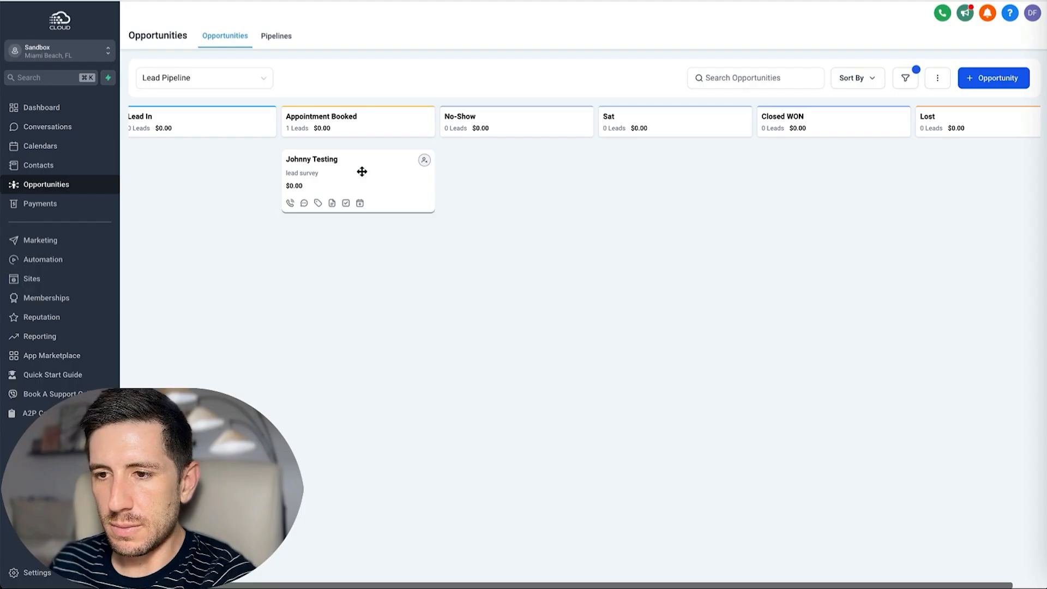
drag(362, 172, 512, 159)
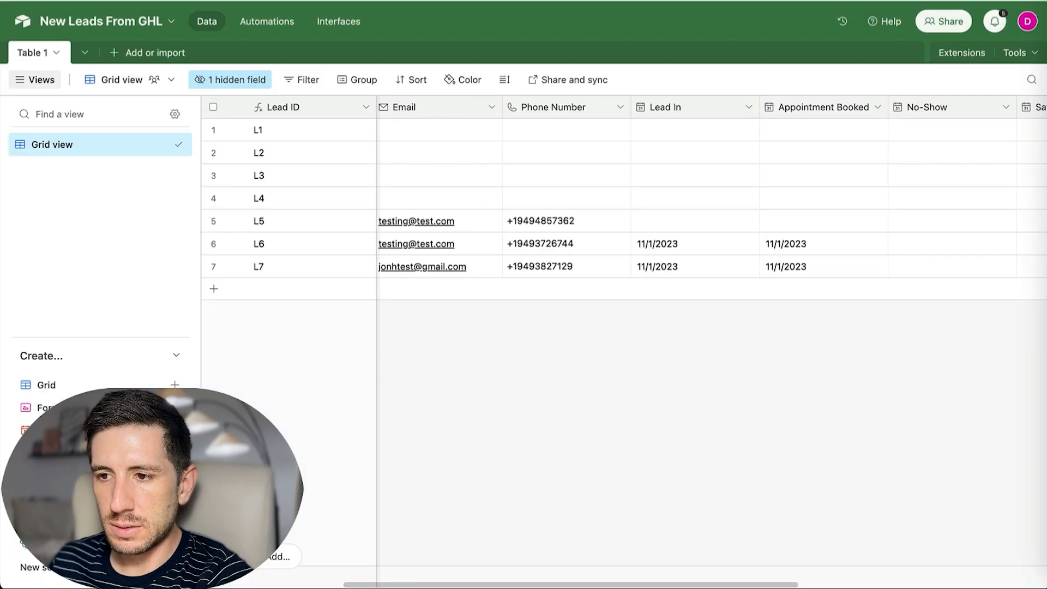
scroll(692, 176, right, 5)
scroll(669, 176, left, 2)
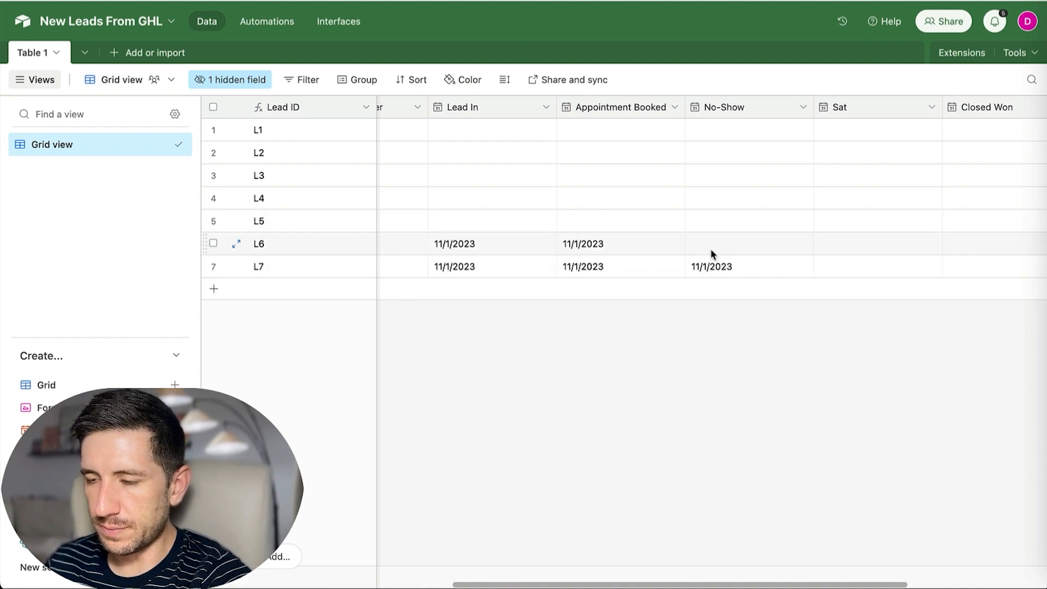
scroll(714, 247, right, 3)
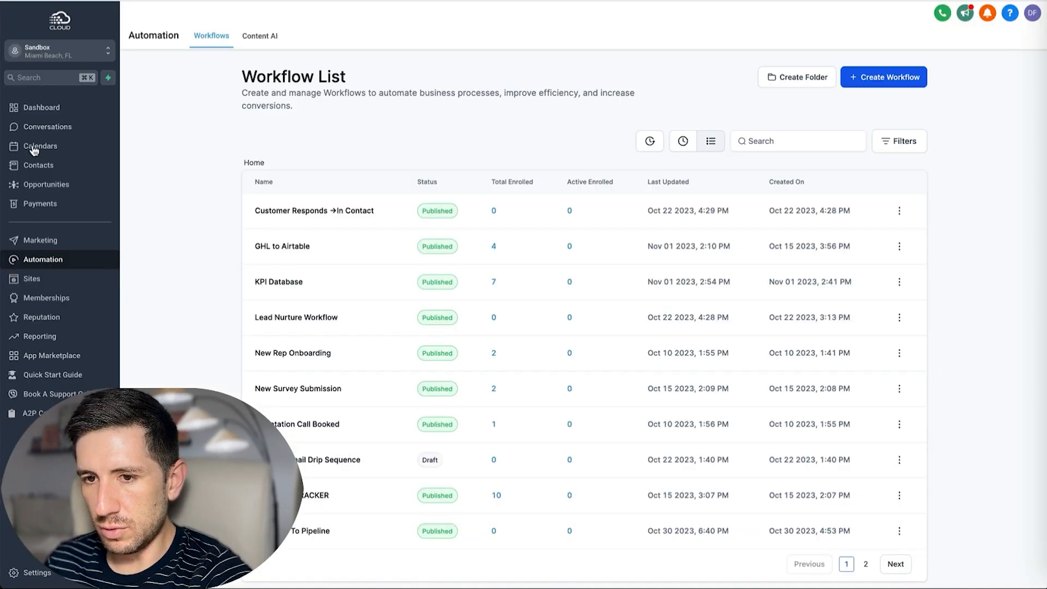
Back on the pipeline board, move the test lead into the Sat stage.
click(59, 185)
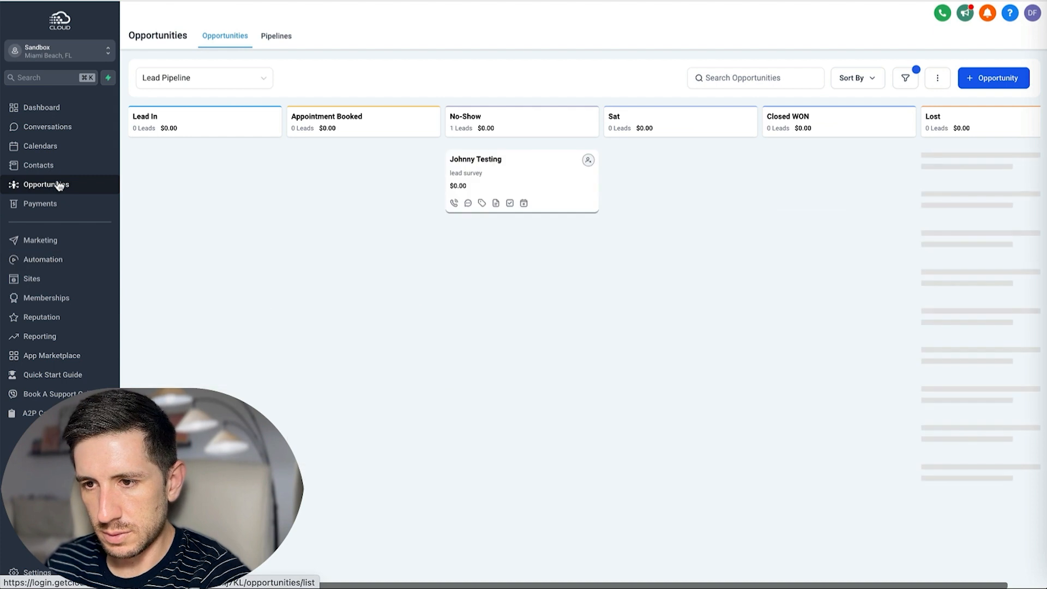
scroll(483, 178, right, 1)
drag(480, 175, 640, 162)
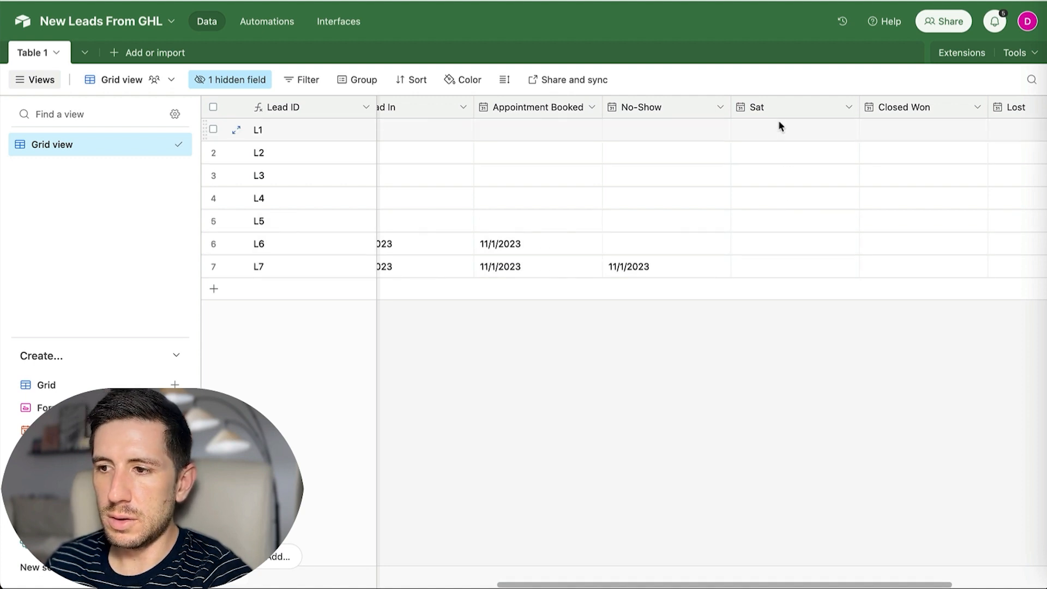
Advance the test lead to Closed WON, then to Lost.
scroll(806, 264, right, 1)
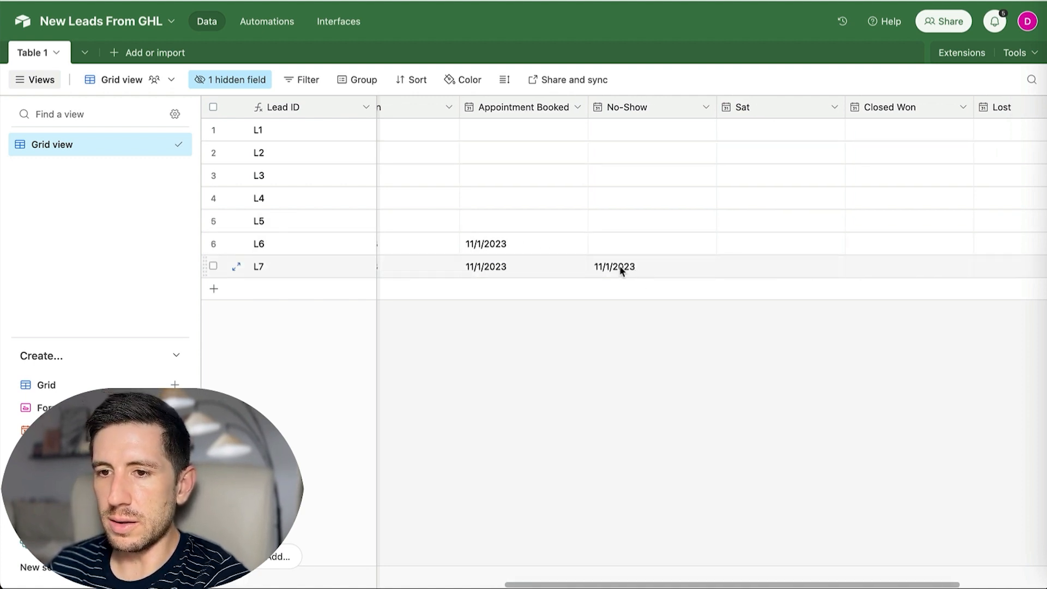
scroll(620, 270, right, 1)
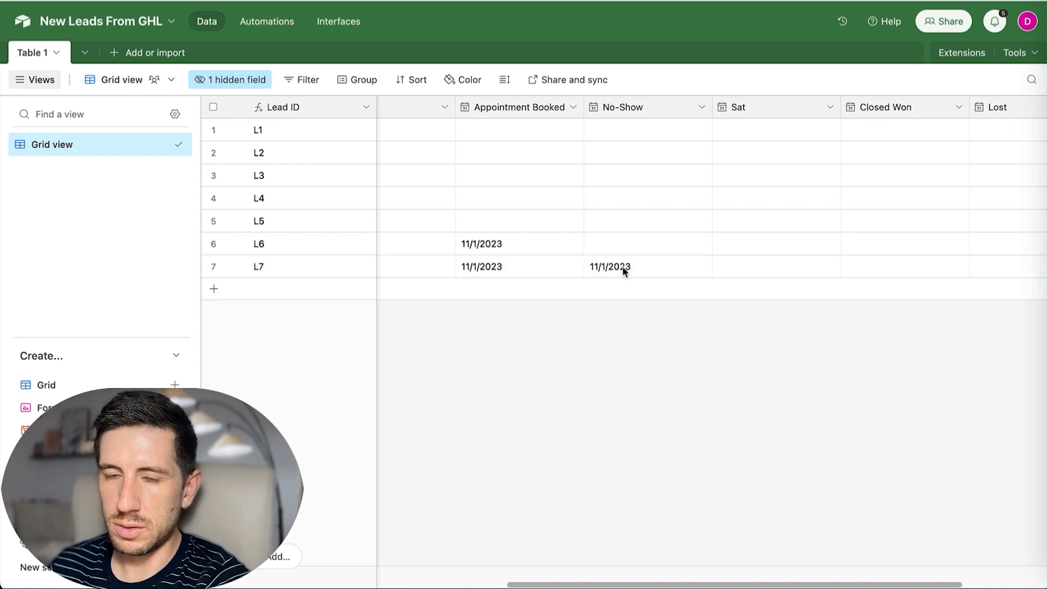
scroll(624, 270, right, 1)
scroll(765, 262, right, 5)
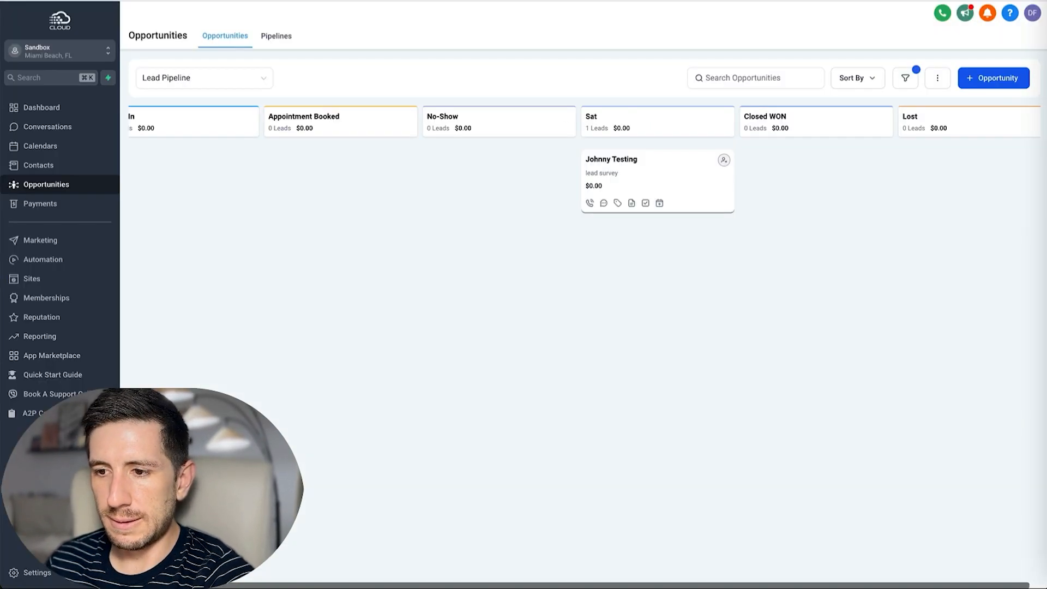
drag(675, 185, 802, 182)
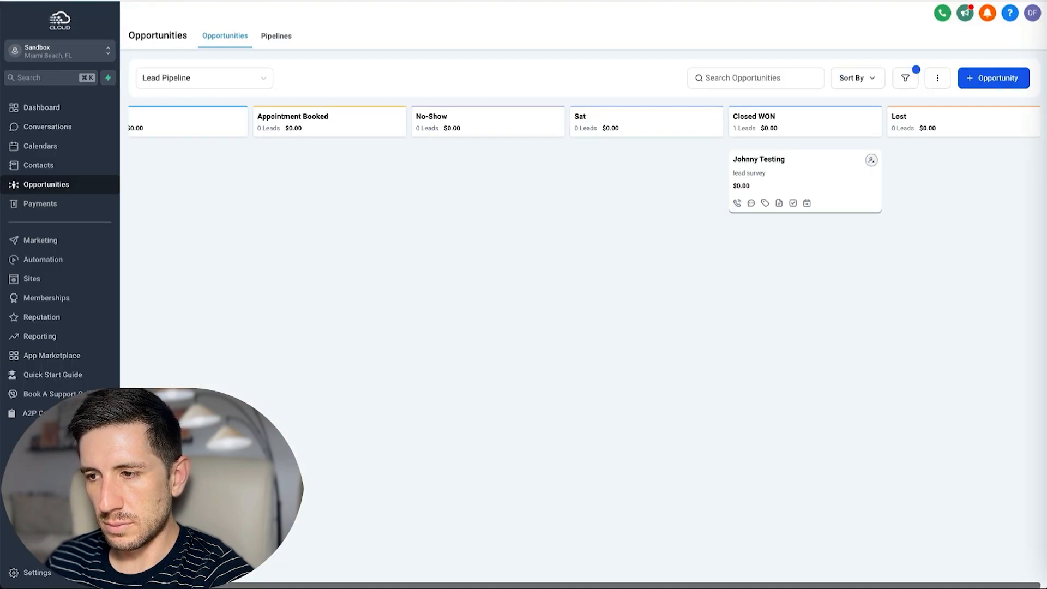
drag(796, 192, 940, 168)
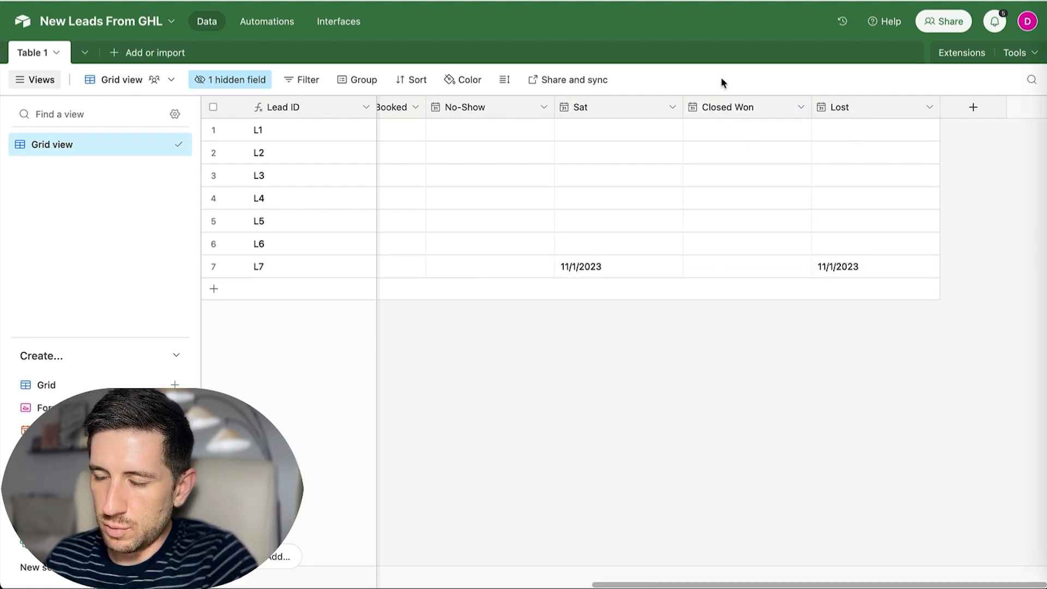
Open the test lead's contact record showing Lead ID L7.
scroll(764, 250, left, 5)
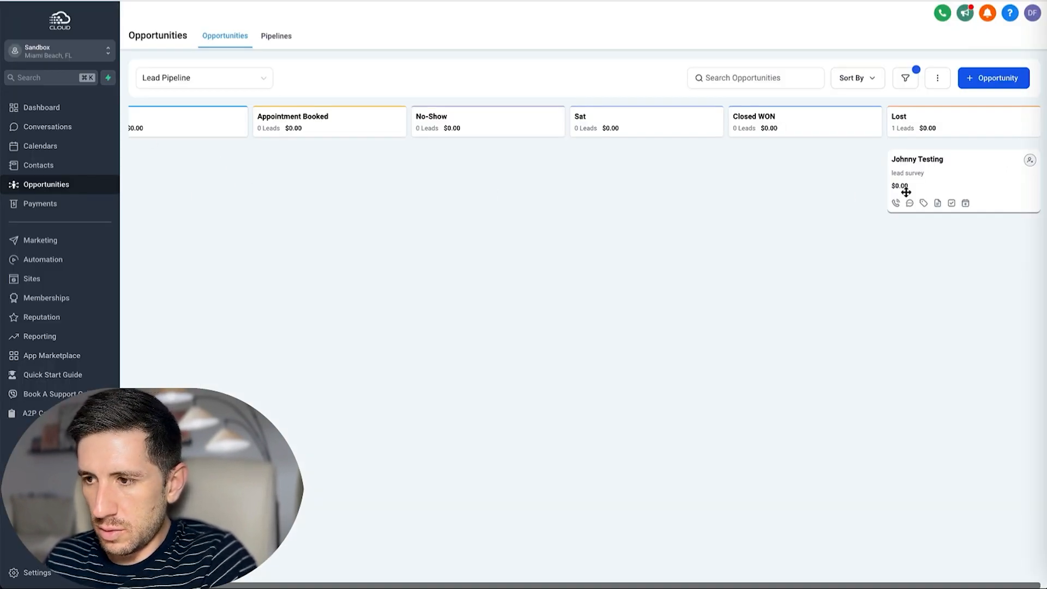
click(911, 160)
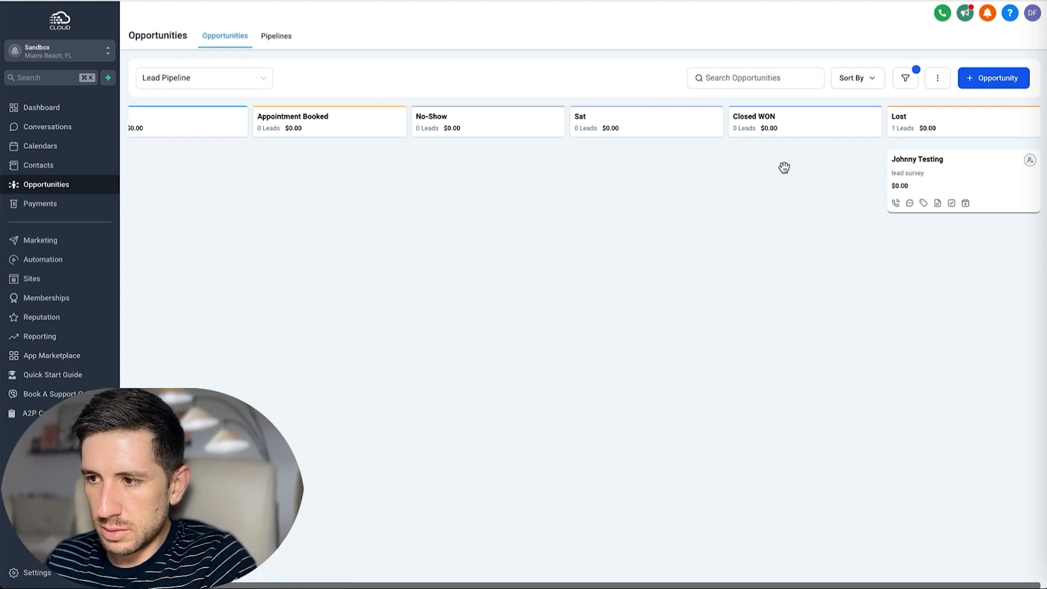
scroll(244, 231, down, 5)
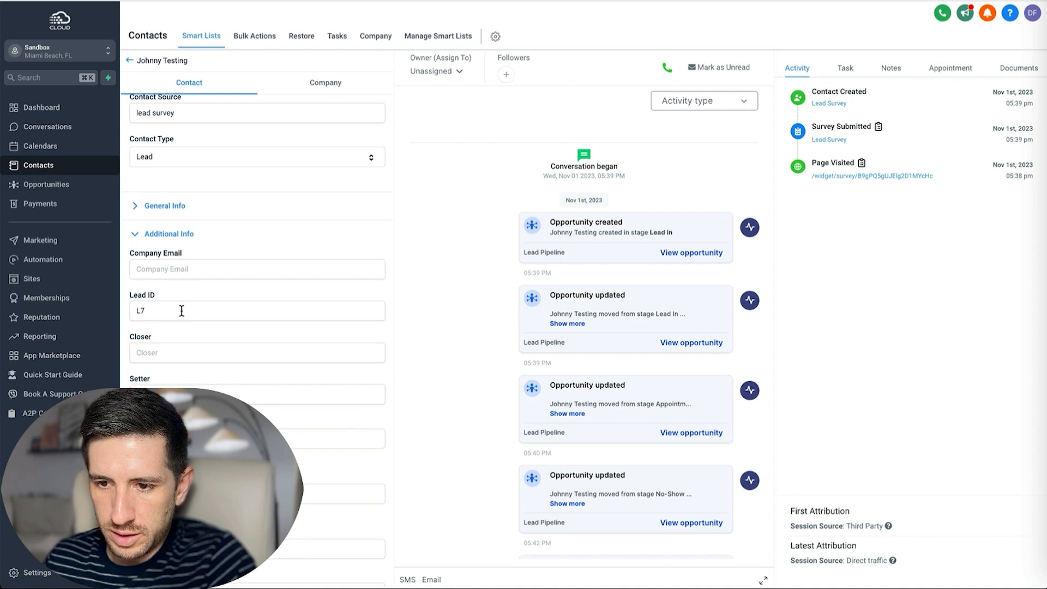
Scroll the contact's stage date fields and activity, then lead L7's dates in Airtable.
scroll(212, 303, down, 3)
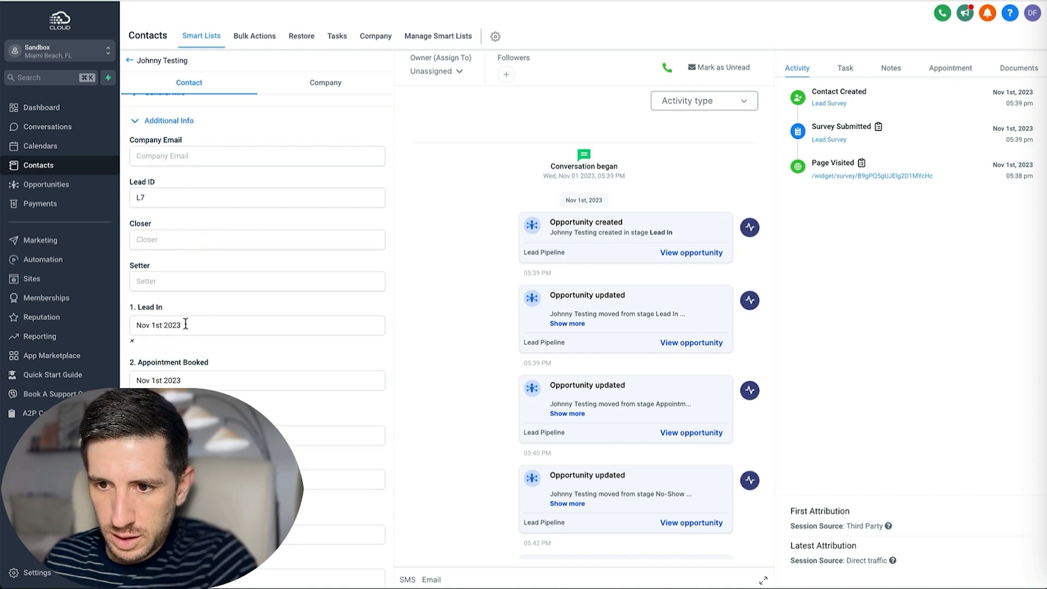
scroll(214, 359, down, 3)
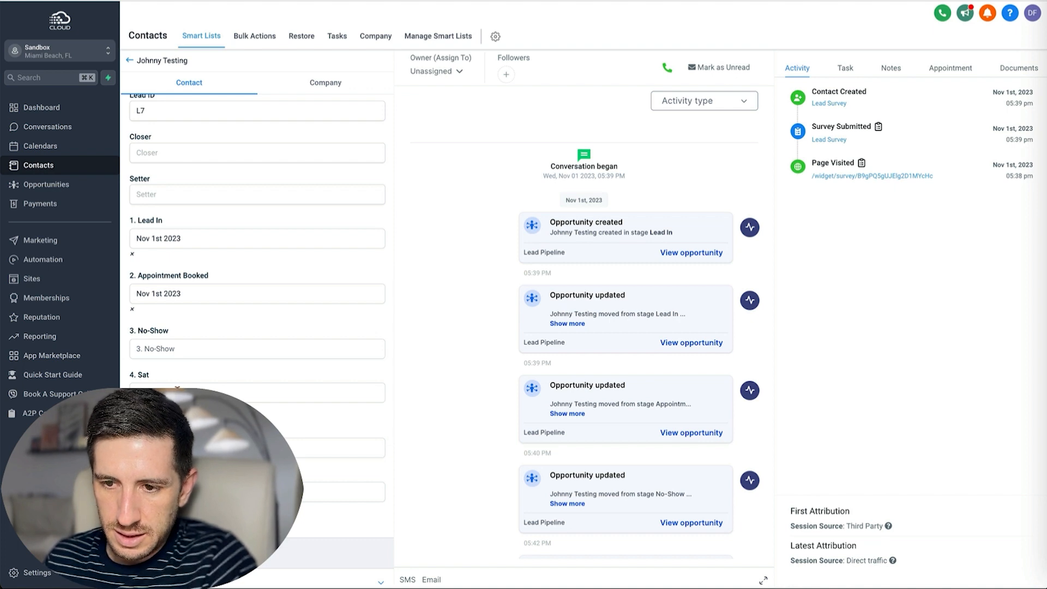
scroll(169, 389, down, 2)
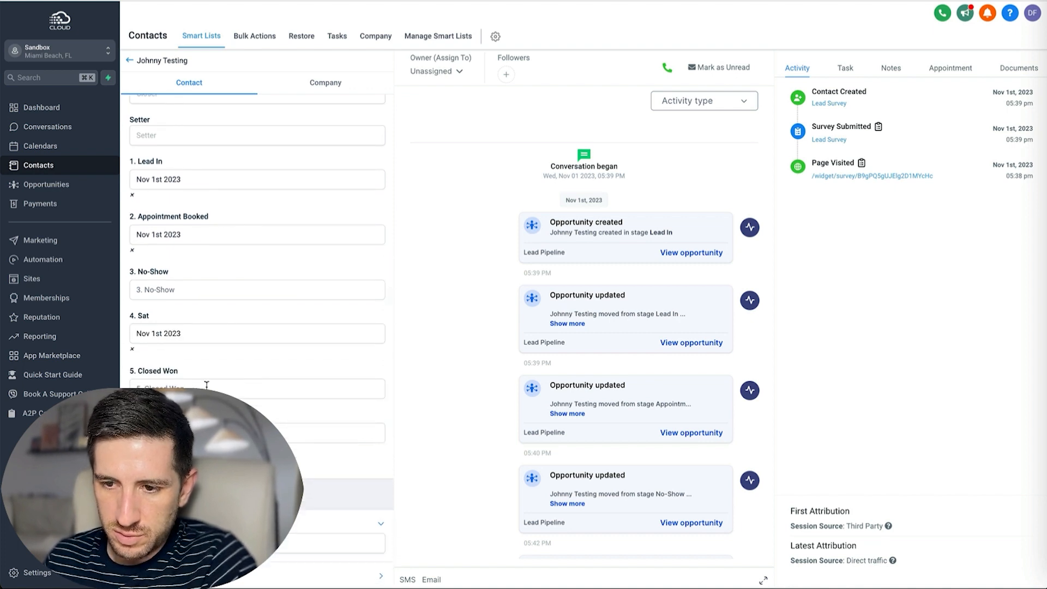
scroll(253, 327, down, 1)
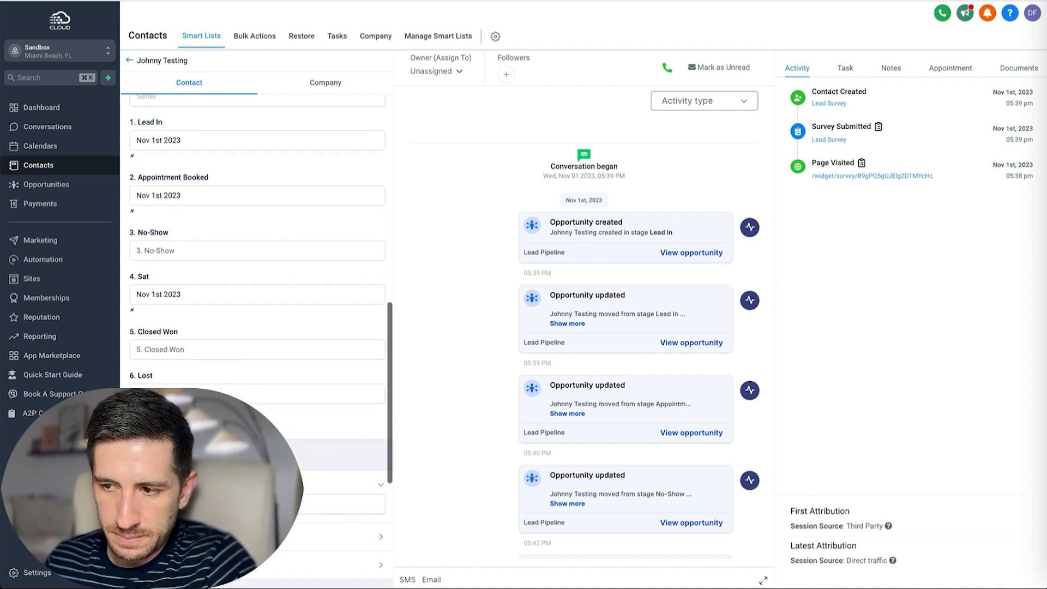
scroll(545, 355, down, 5)
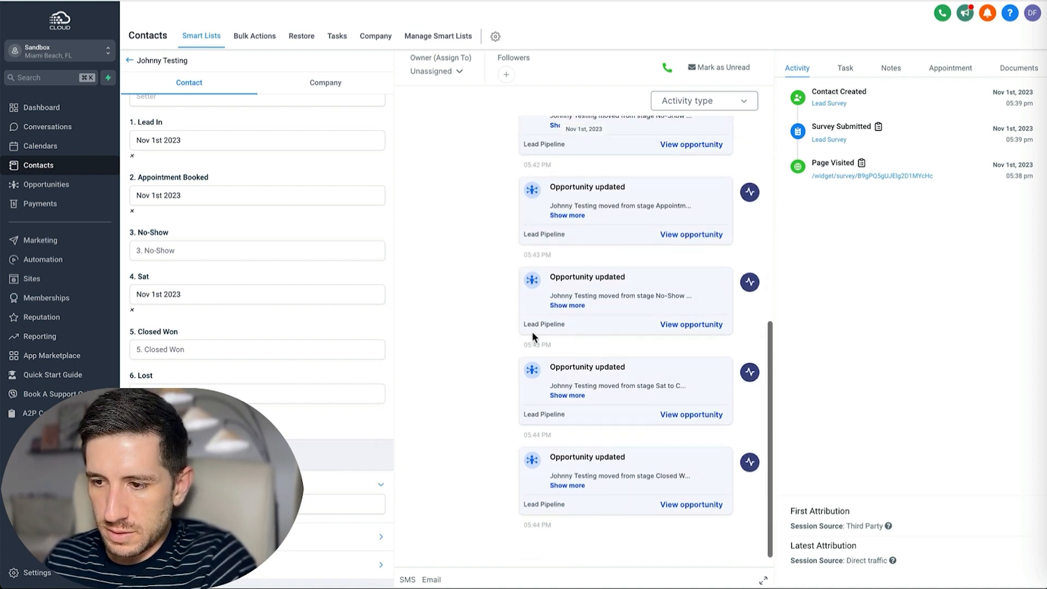
scroll(520, 340, up, 10)
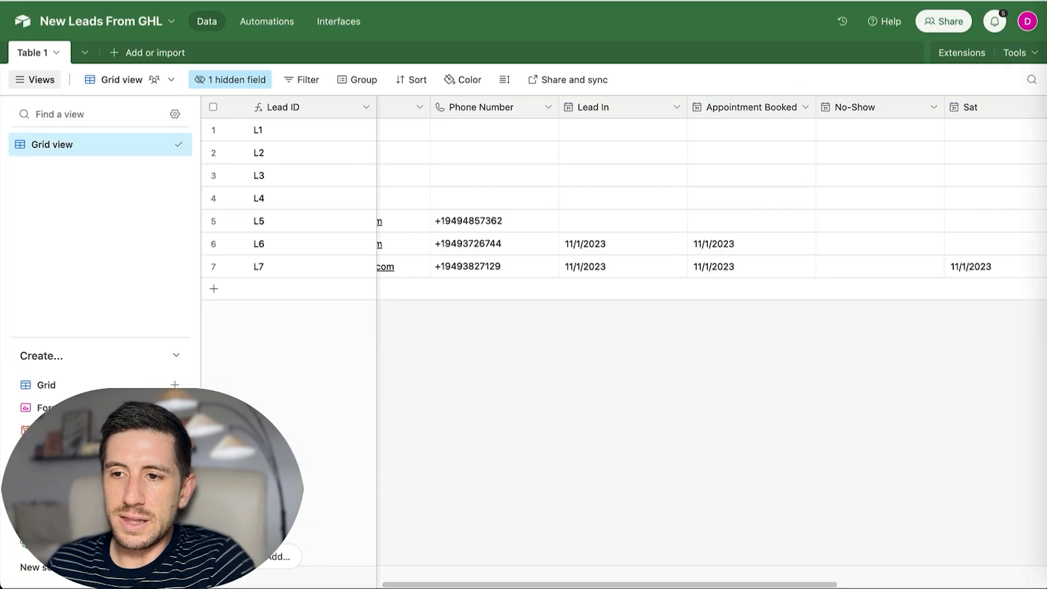
scroll(624, 229, right, 3)
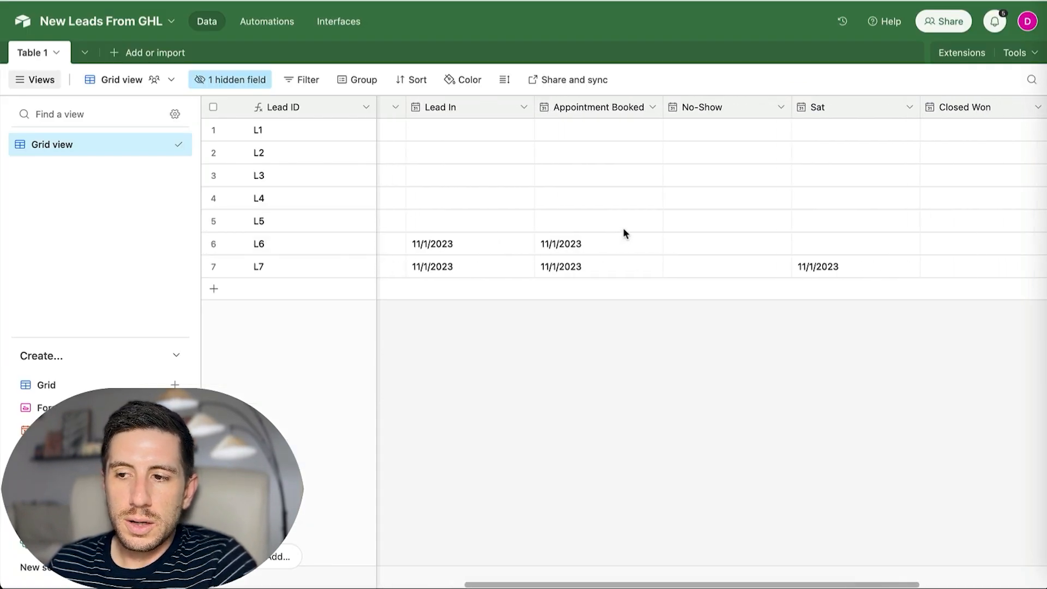